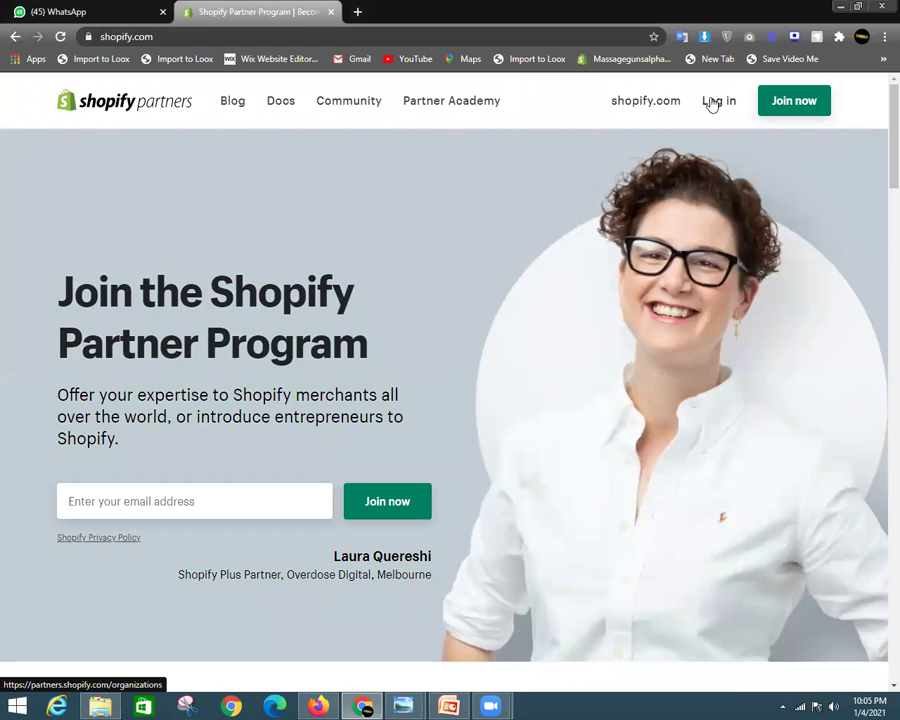
Sign in to Shopify Partners, filter stores by 'sess', and open the States_Collections admin
{"action": "left_click", "coordinate": [712, 104]}
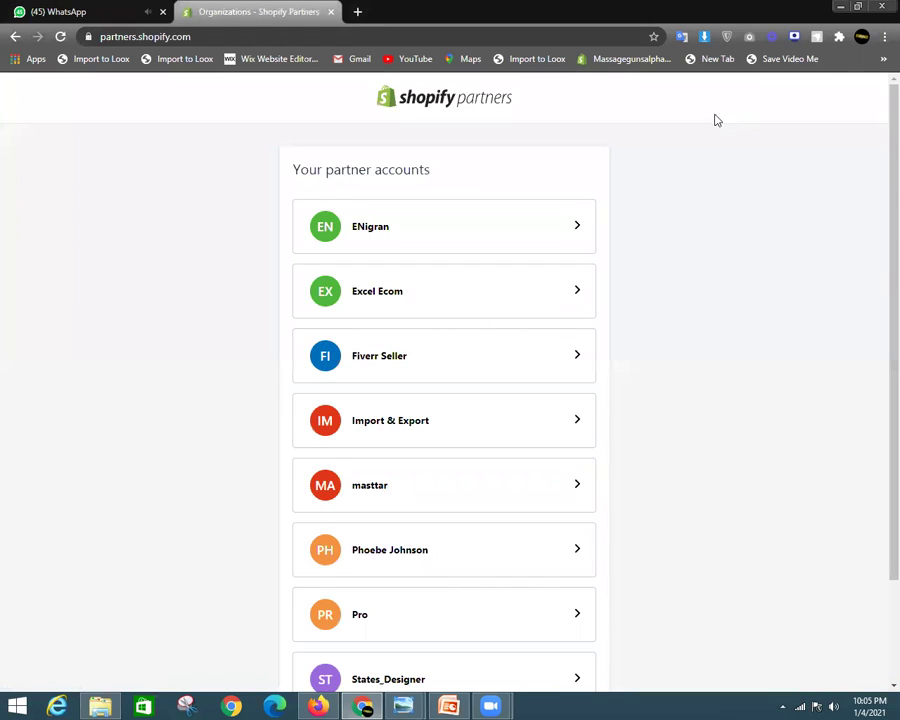
{"action": "scroll", "coordinate": [586, 440], "scroll_direction": "down", "scroll_amount": 2}
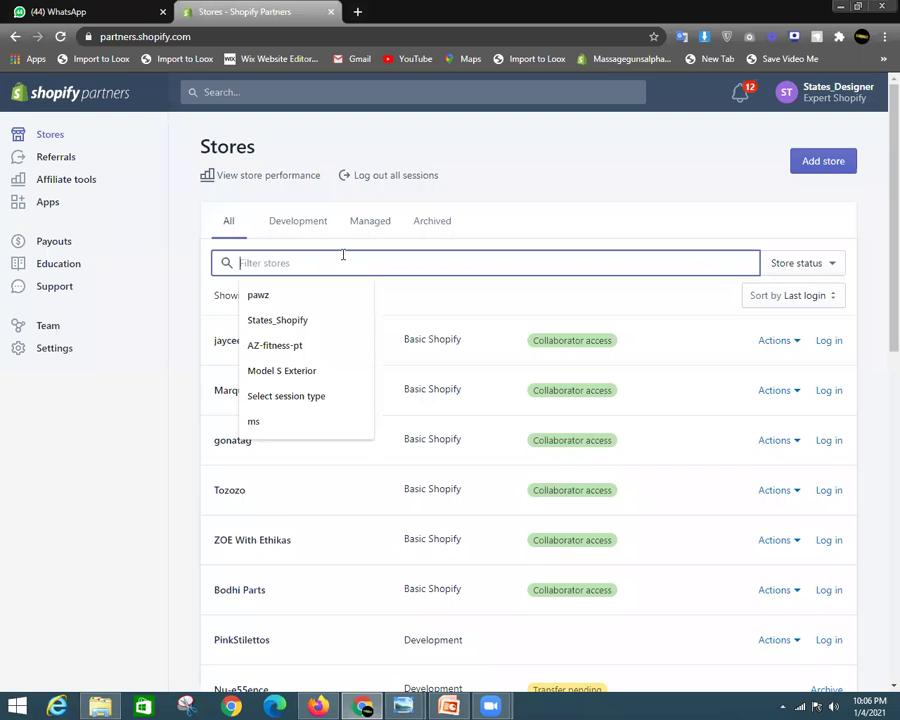
{"action": "type", "text": "sess"}
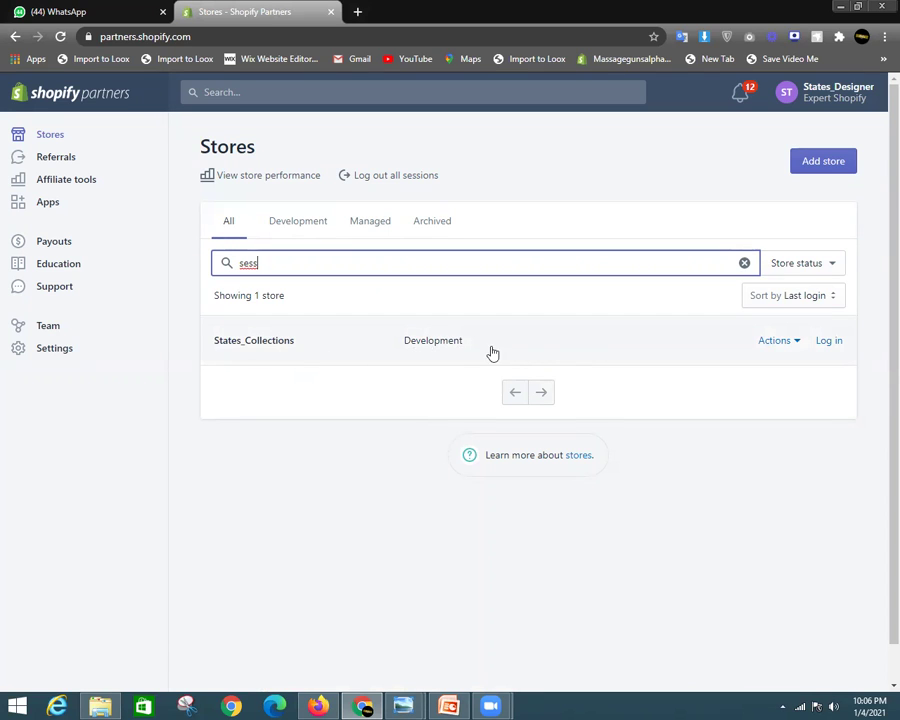
{"action": "left_click", "coordinate": [829, 342]}
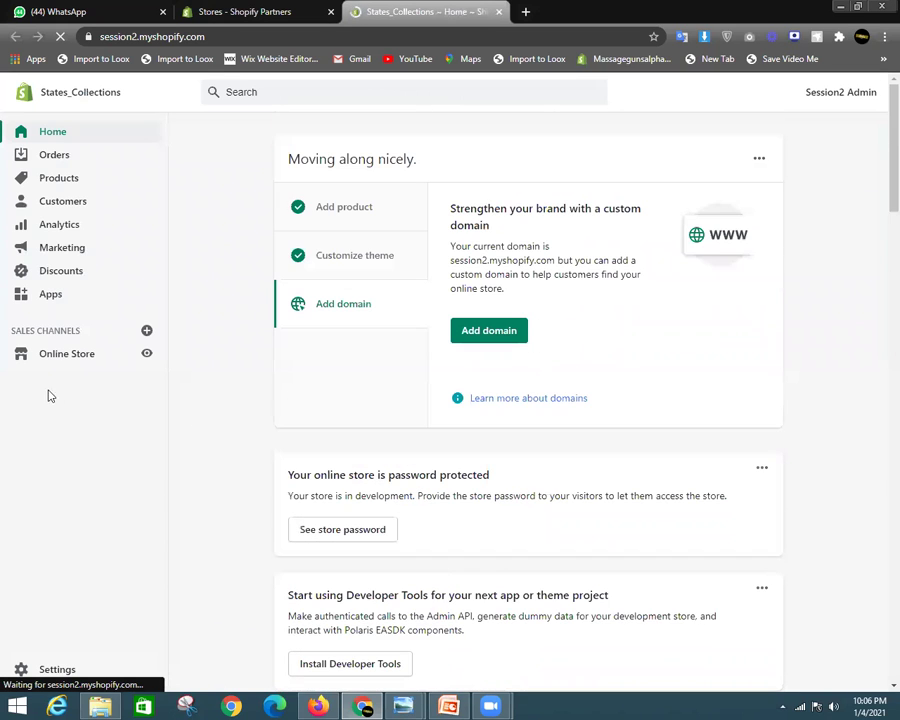
Preview the Online Store sales channel's storefront in a new tab from the admin Home
{"action": "scroll", "coordinate": [230, 434], "scroll_direction": "down", "scroll_amount": 5}
{"action": "scroll", "coordinate": [232, 436], "scroll_direction": "up", "scroll_amount": 5}
{"action": "scroll", "coordinate": [876, 280], "scroll_direction": "down", "scroll_amount": 4}
{"action": "scroll", "coordinate": [500, 330], "scroll_direction": "up", "scroll_amount": 4}
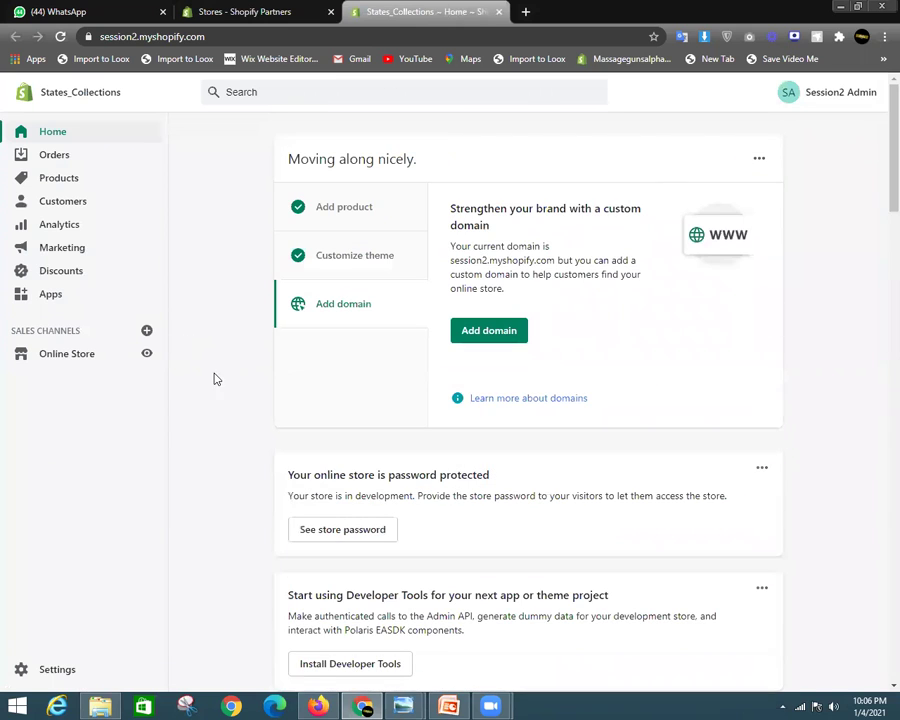
{"action": "left_click", "coordinate": [147, 355]}
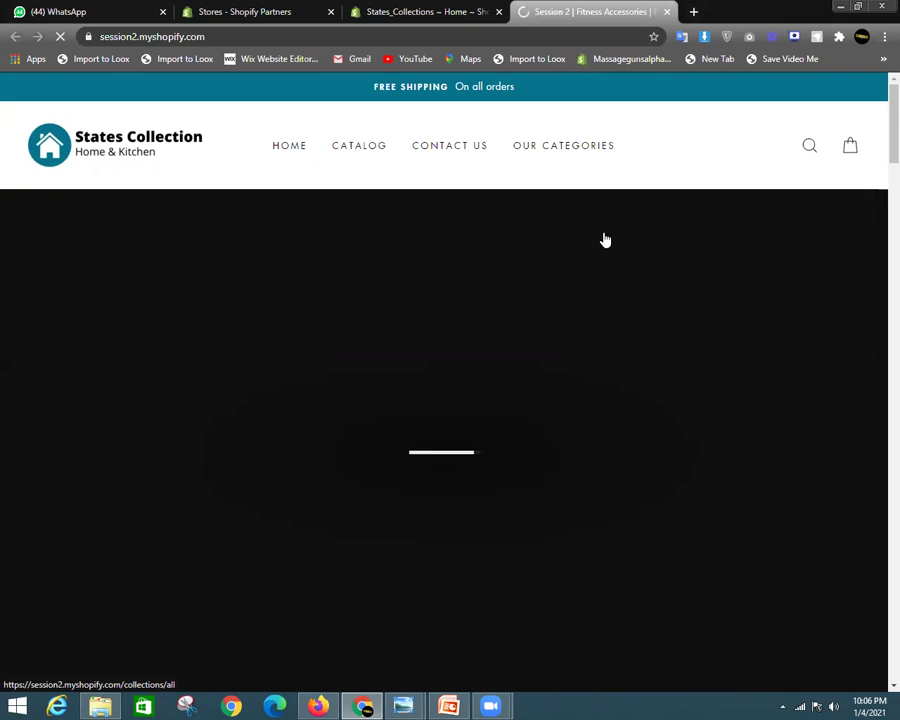
Dismiss the storefront's password-protection notice
{"action": "scroll", "coordinate": [603, 240], "scroll_direction": "down", "scroll_amount": 5}
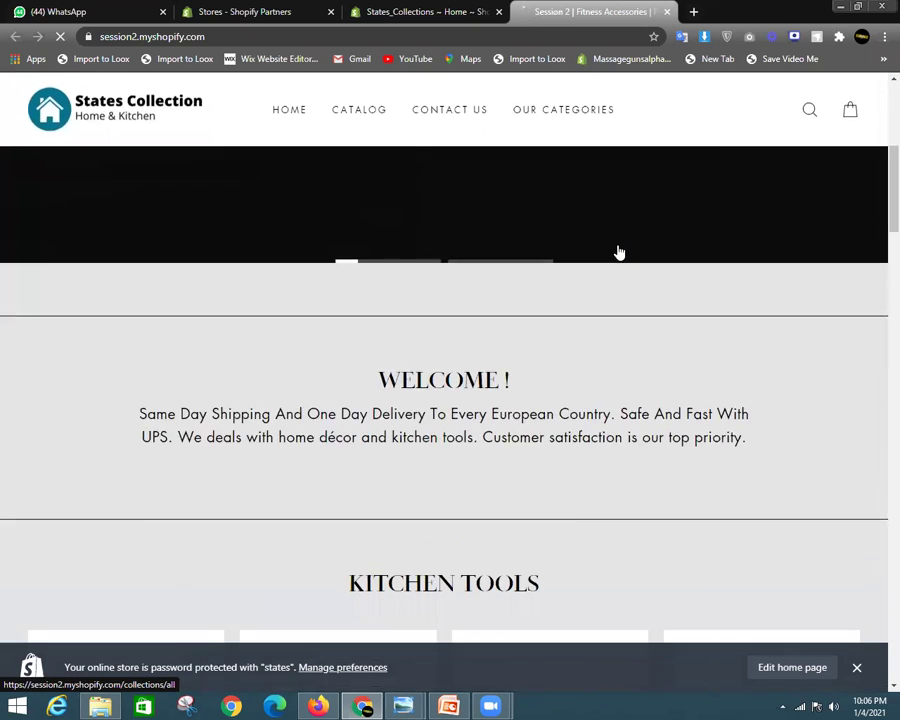
{"action": "scroll", "coordinate": [616, 250], "scroll_direction": "up", "scroll_amount": 5}
{"action": "left_click", "coordinate": [857, 667]}
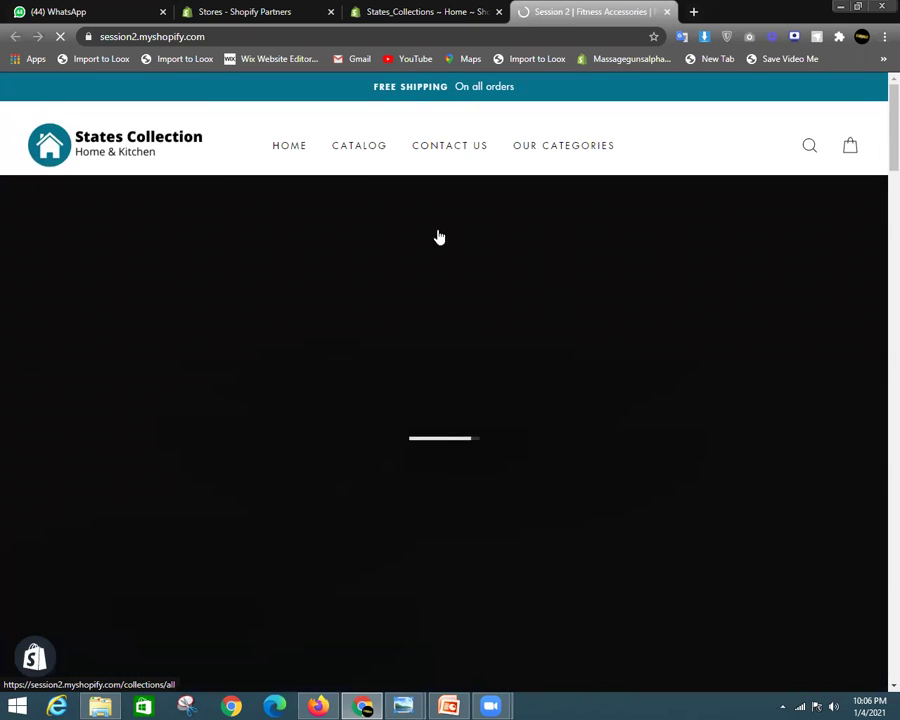
Scroll through the whole storefront, then return to the States_Collections admin tab
{"action": "scroll", "coordinate": [440, 235], "scroll_direction": "down", "scroll_amount": 1}
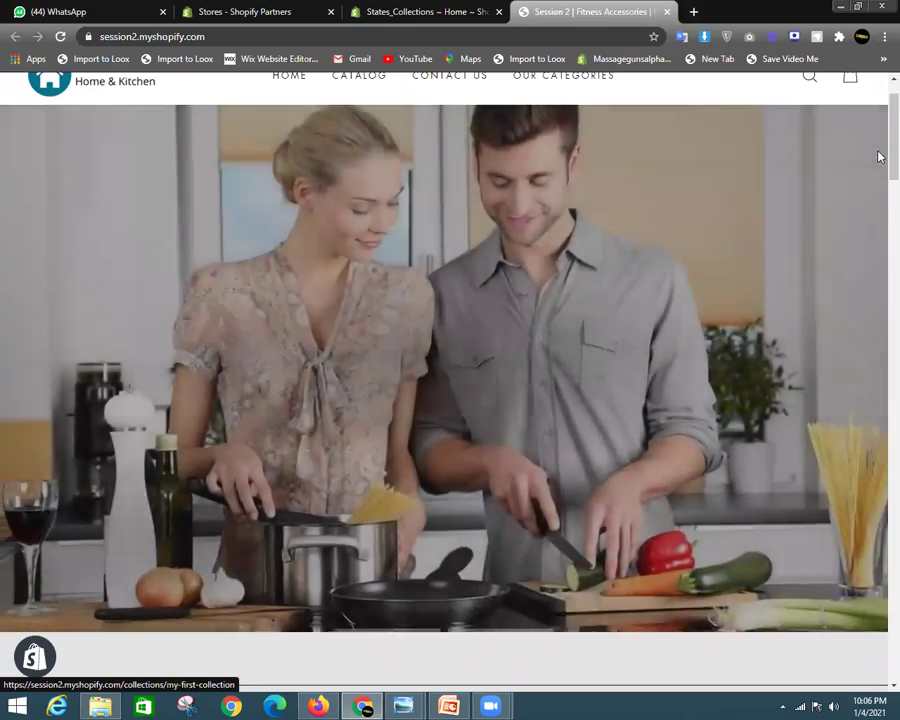
{"action": "scroll", "coordinate": [876, 125], "scroll_direction": "up", "scroll_amount": 1}
{"action": "scroll", "coordinate": [880, 141], "scroll_direction": "down", "scroll_amount": 1}
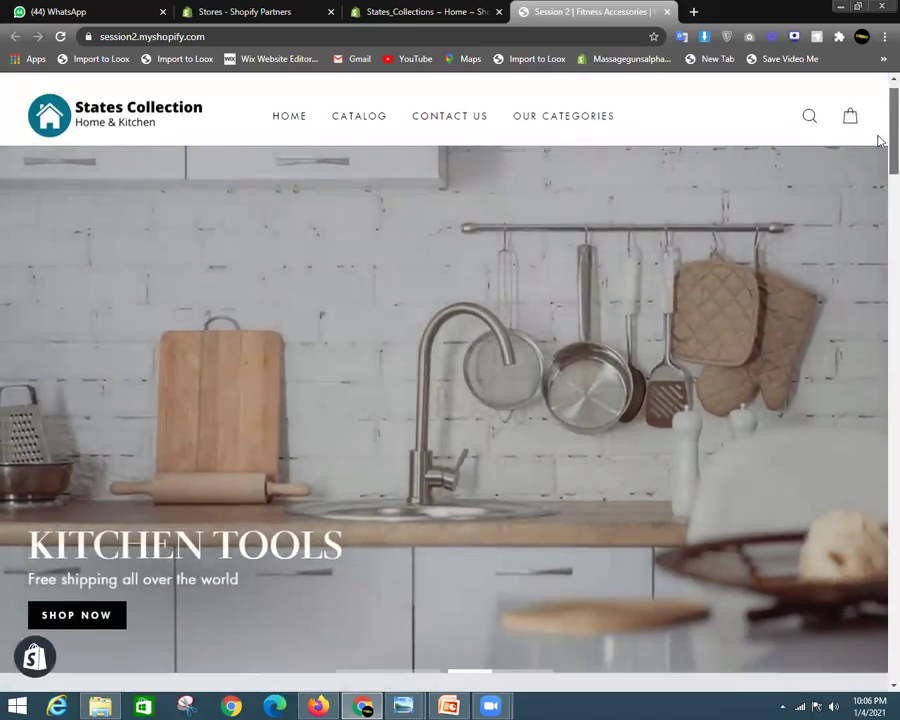
{"action": "scroll", "coordinate": [880, 141], "scroll_direction": "down", "scroll_amount": 10}
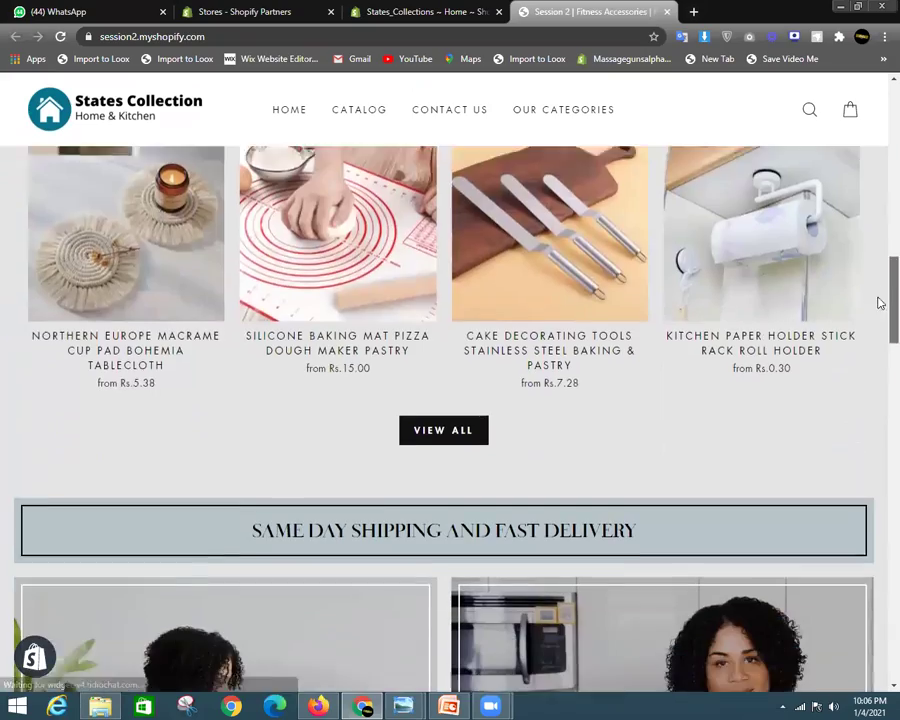
{"action": "scroll", "coordinate": [880, 302], "scroll_direction": "down", "scroll_amount": 7}
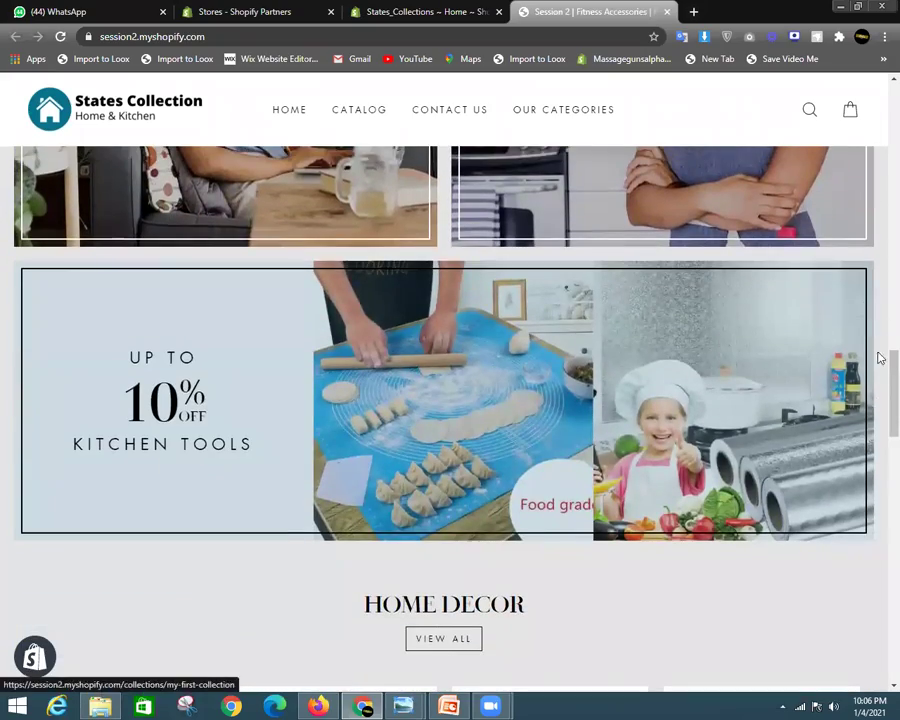
{"action": "scroll", "coordinate": [880, 358], "scroll_direction": "down", "scroll_amount": 5}
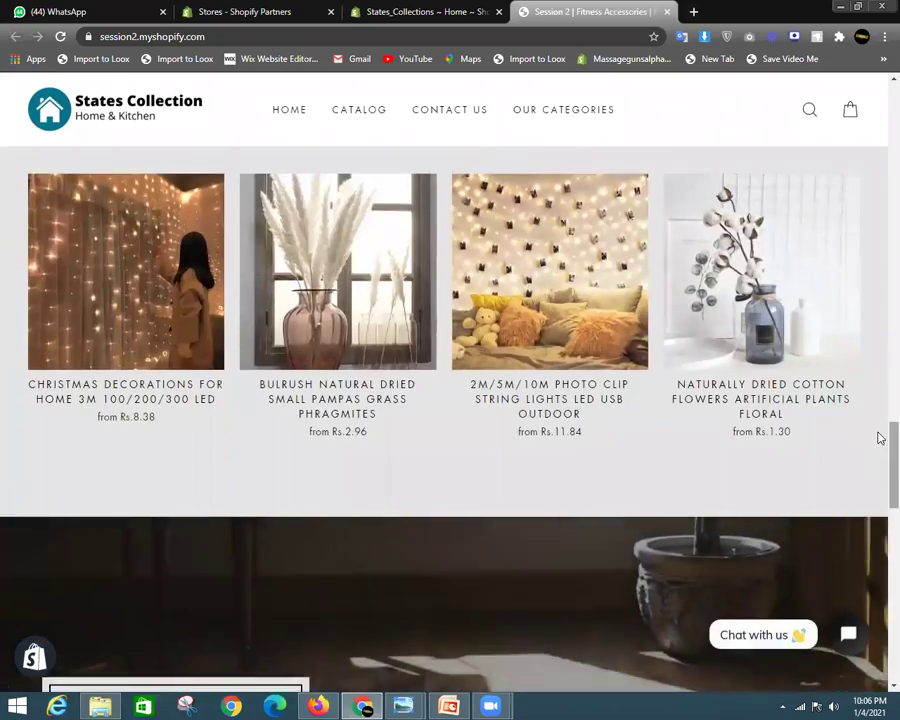
{"action": "scroll", "coordinate": [878, 450], "scroll_direction": "down", "scroll_amount": 10}
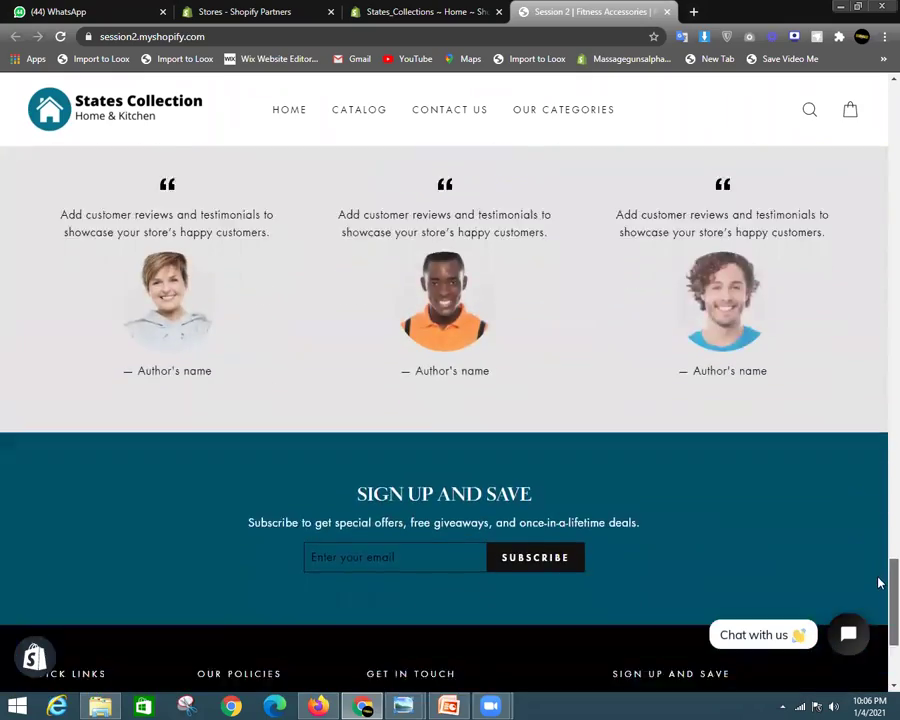
{"action": "scroll", "coordinate": [876, 566], "scroll_direction": "up", "scroll_amount": 2}
{"action": "scroll", "coordinate": [880, 600], "scroll_direction": "down", "scroll_amount": 4}
{"action": "left_click_drag", "start_coordinate": [880, 625], "coordinate": [878, 155]}
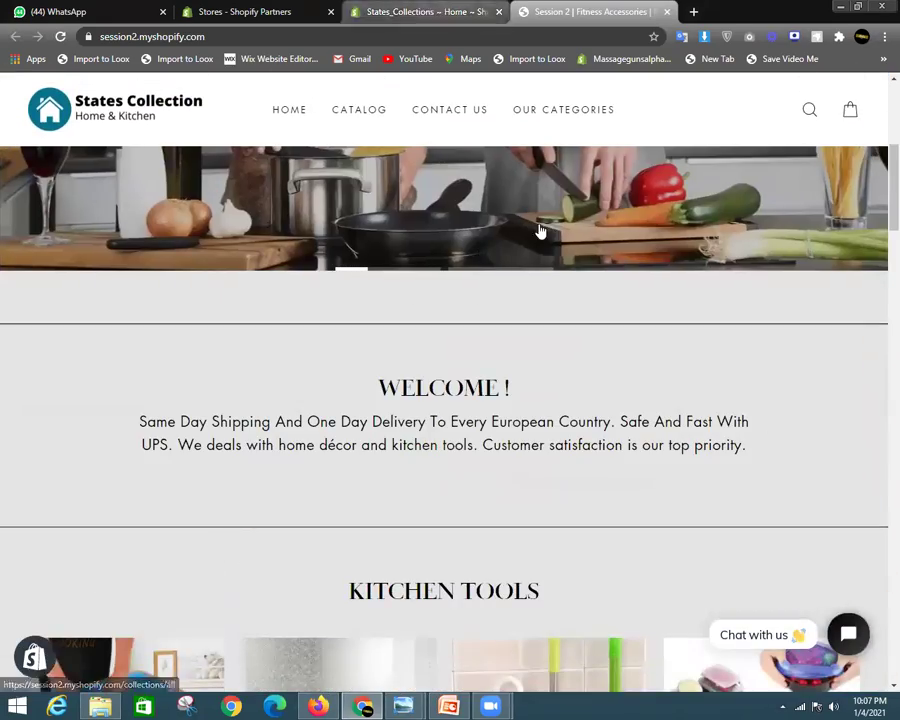
{"action": "left_click", "coordinate": [452, 7]}
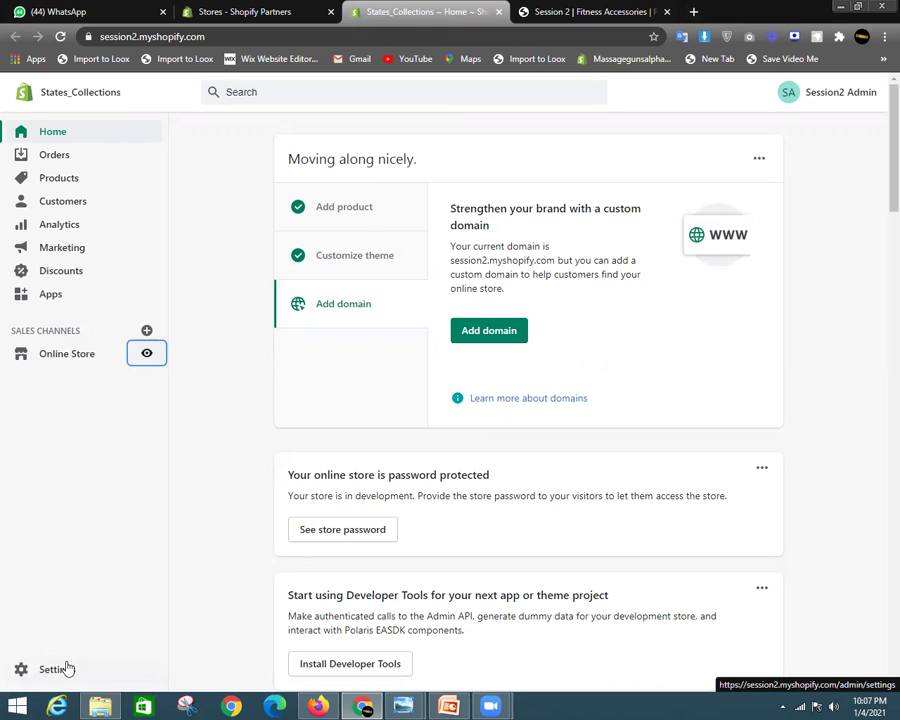
Go from the Settings overview into the General store settings
{"action": "left_click", "coordinate": [58, 670]}
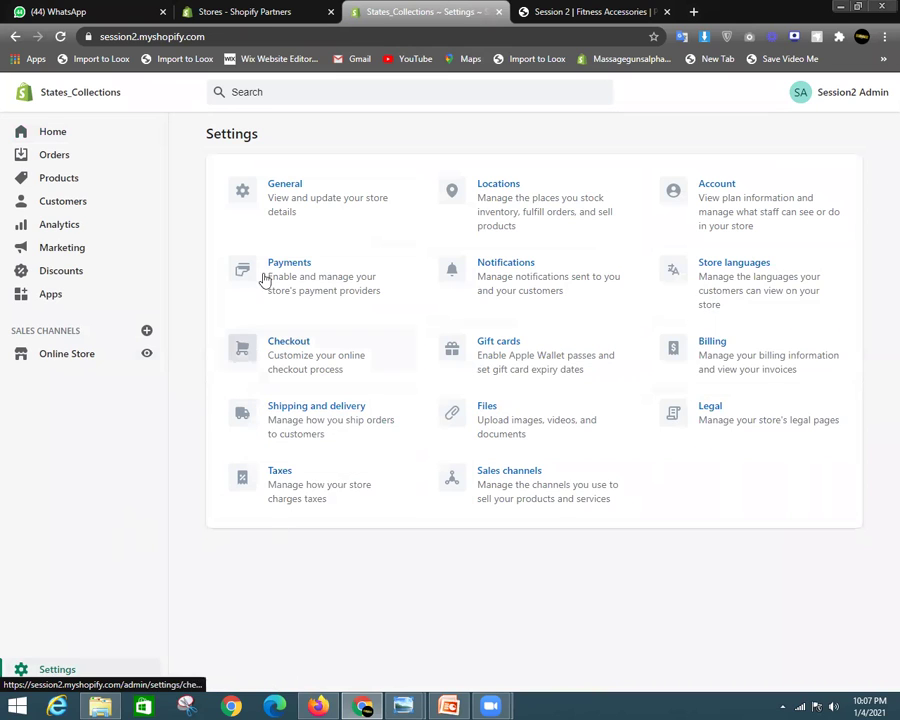
{"action": "left_click", "coordinate": [334, 211]}
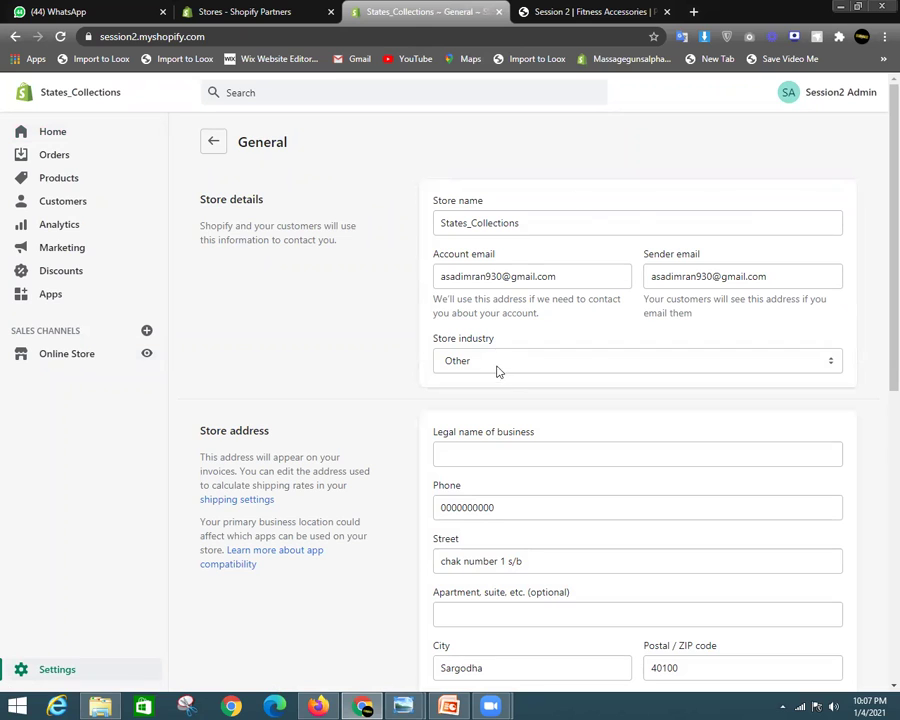
{"action": "scroll", "coordinate": [550, 362], "scroll_direction": "down", "scroll_amount": 2}
{"action": "scroll", "coordinate": [581, 476], "scroll_direction": "up", "scroll_amount": 2}
{"action": "left_click", "coordinate": [575, 268]}
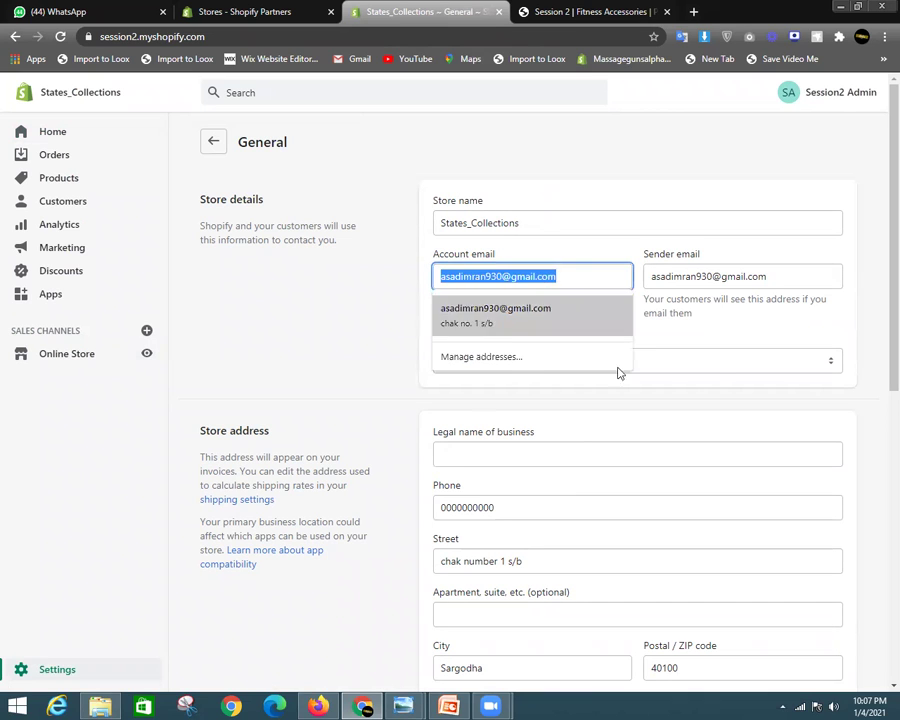
{"action": "scroll", "coordinate": [610, 231], "scroll_direction": "down", "scroll_amount": 1}
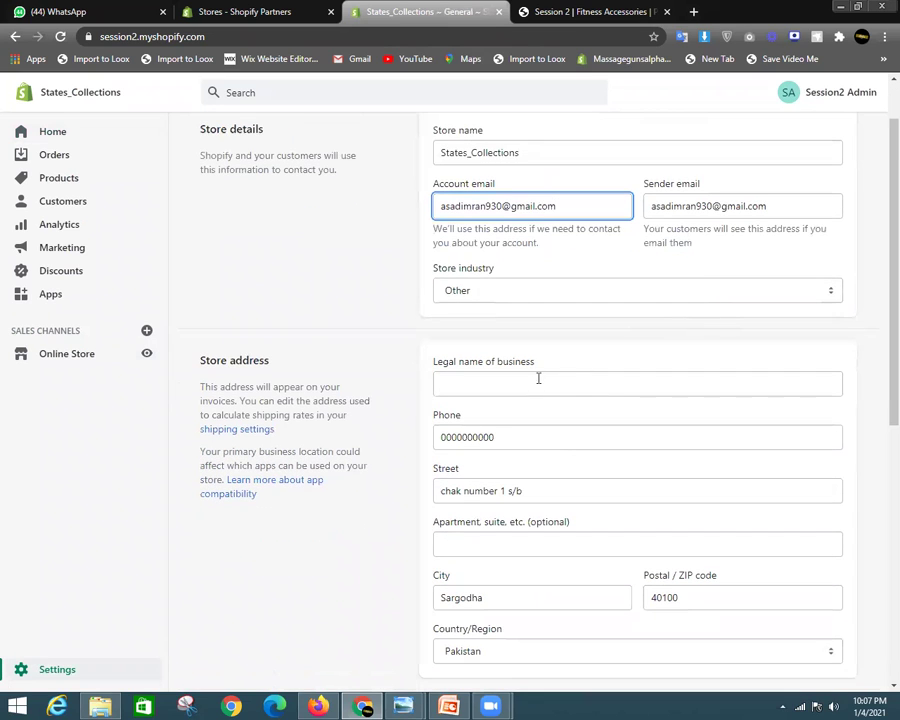
{"action": "left_click", "coordinate": [597, 341]}
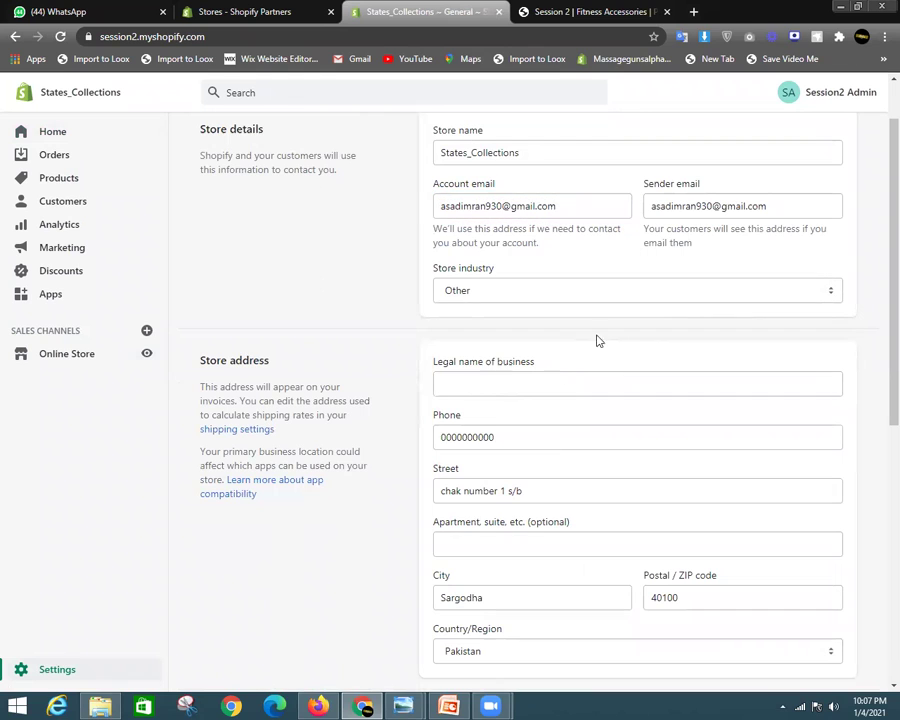
{"action": "left_click", "coordinate": [548, 388]}
{"action": "scroll", "coordinate": [609, 350], "scroll_direction": "down", "scroll_amount": 1}
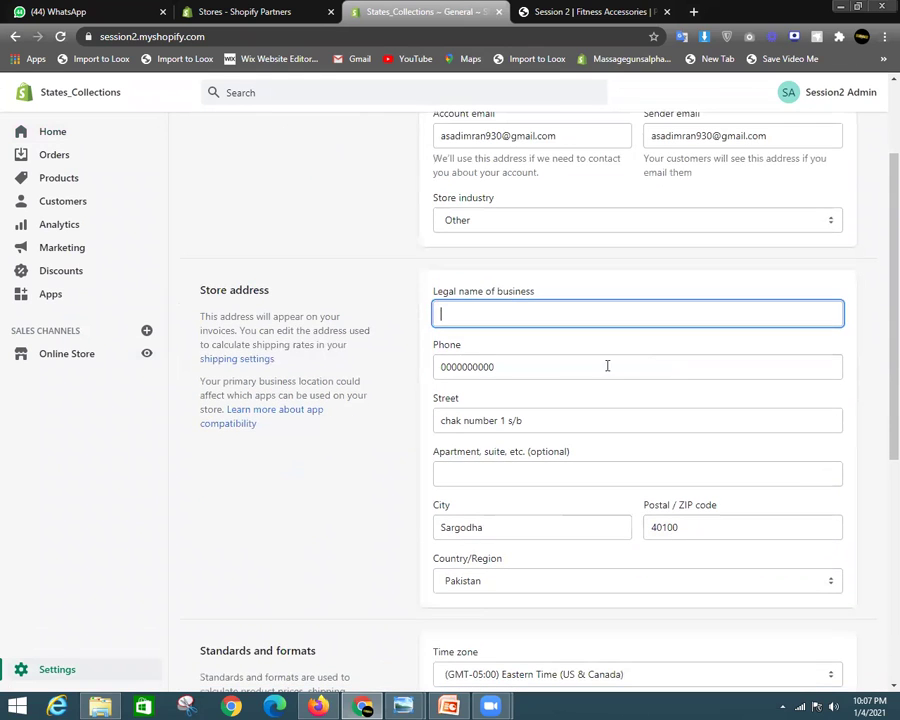
{"action": "double_click", "coordinate": [475, 367]}
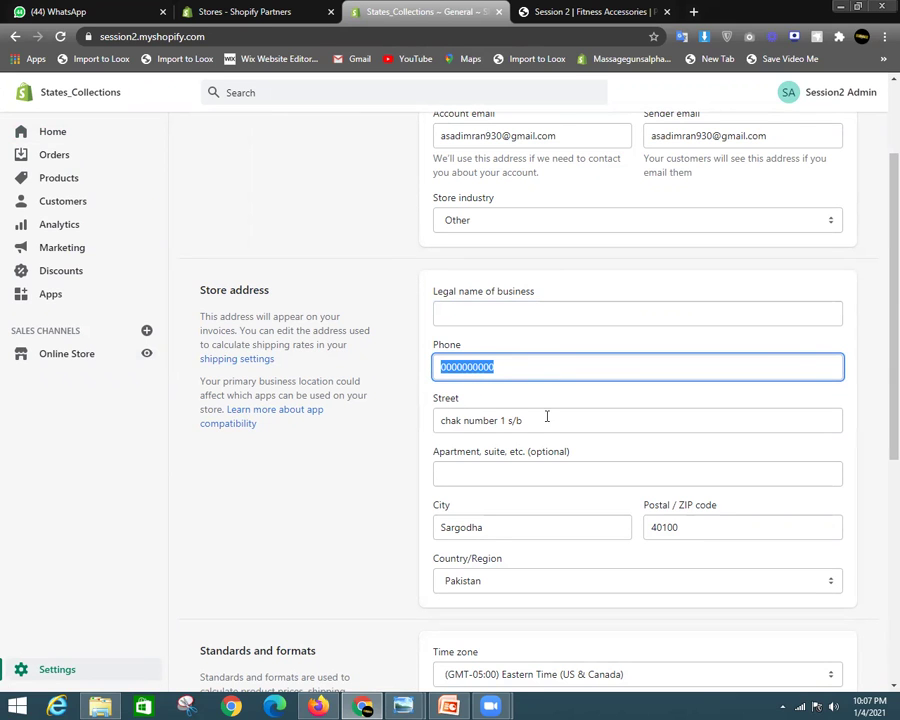
{"action": "scroll", "coordinate": [479, 440], "scroll_direction": "down", "scroll_amount": 1}
{"action": "double_click", "coordinate": [460, 386]}
{"action": "left_click", "coordinate": [508, 386]}
{"action": "scroll", "coordinate": [509, 388], "scroll_direction": "down", "scroll_amount": 1}
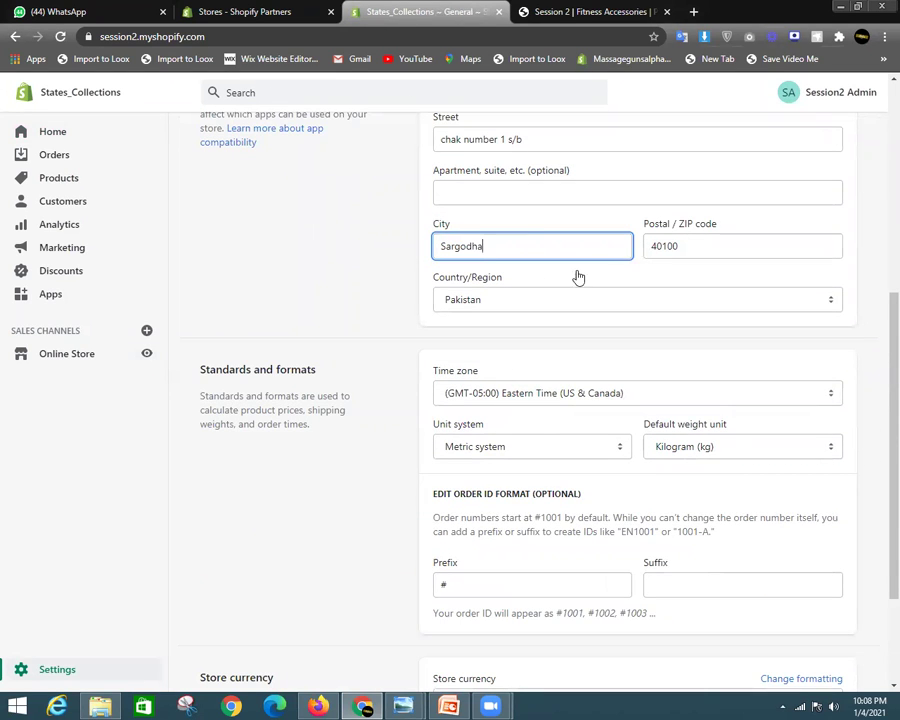
{"action": "scroll", "coordinate": [655, 395], "scroll_direction": "up", "scroll_amount": 1}
{"action": "scroll", "coordinate": [648, 412], "scroll_direction": "down", "scroll_amount": 3}
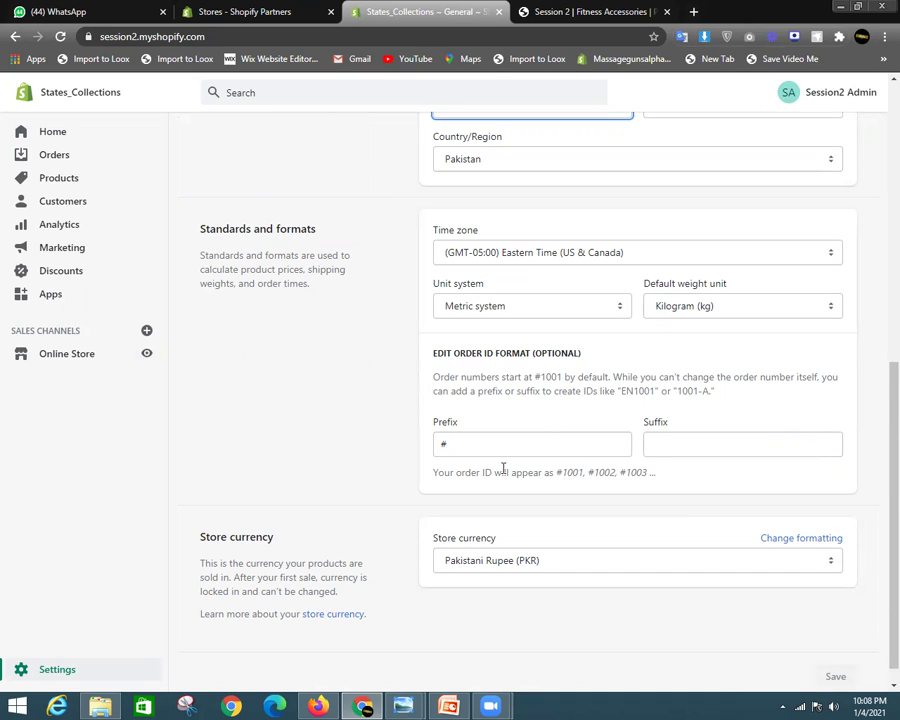
{"action": "scroll", "coordinate": [490, 532], "scroll_direction": "down", "scroll_amount": 1}
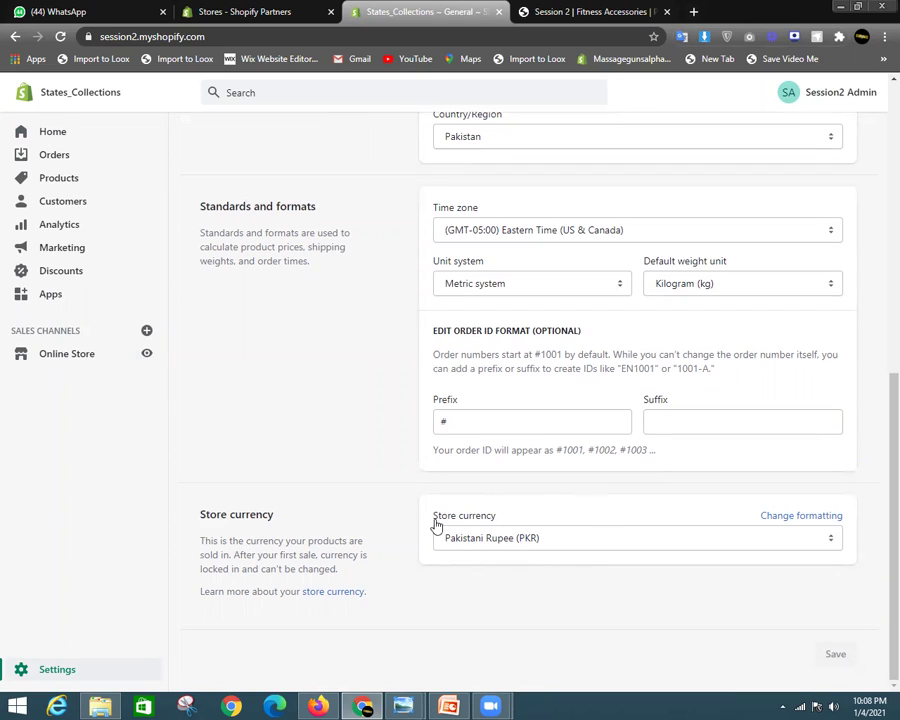
{"action": "left_click_drag", "start_coordinate": [496, 517], "coordinate": [430, 518]}
{"action": "left_click", "coordinate": [430, 518]}
{"action": "left_click_drag", "start_coordinate": [498, 518], "coordinate": [434, 516]}
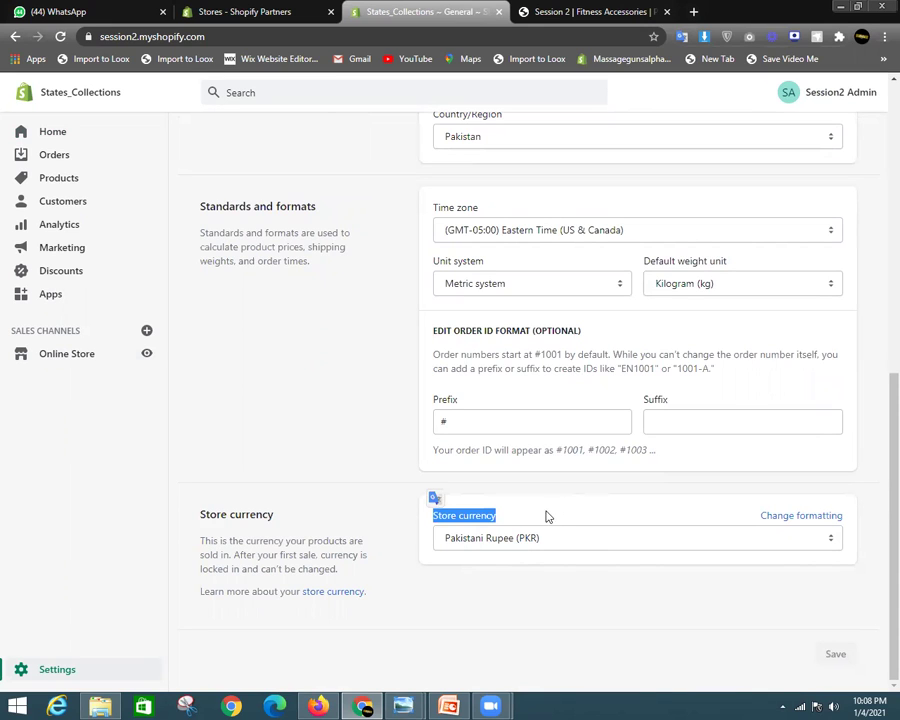
Keep US Dollar (USD) as the store currency and save the general settings
{"action": "left_click", "coordinate": [590, 512]}
{"action": "left_click", "coordinate": [590, 541]}
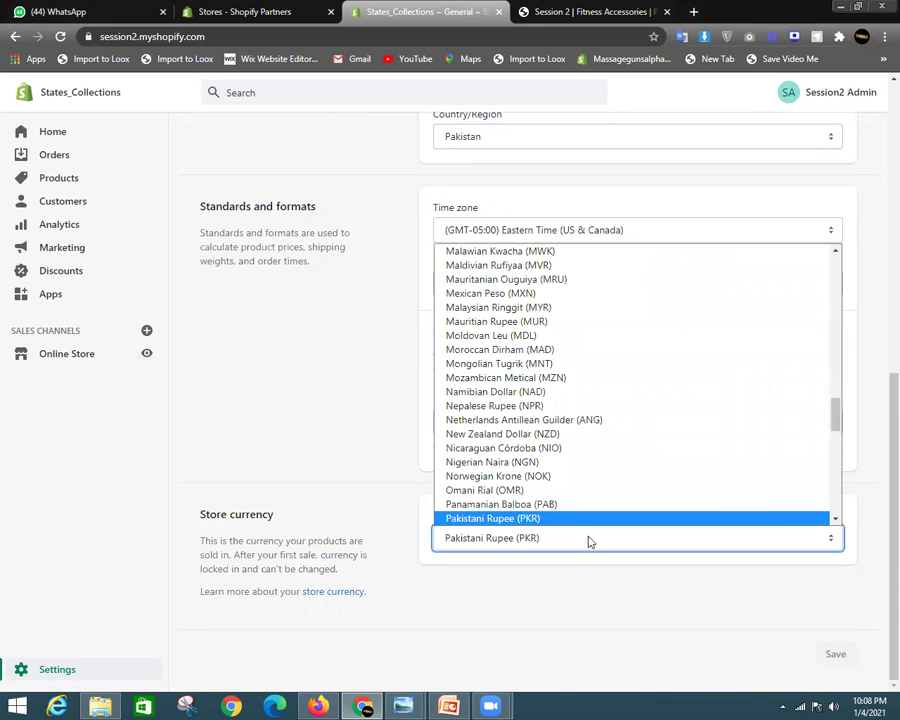
{"action": "key", "text": "Home"}
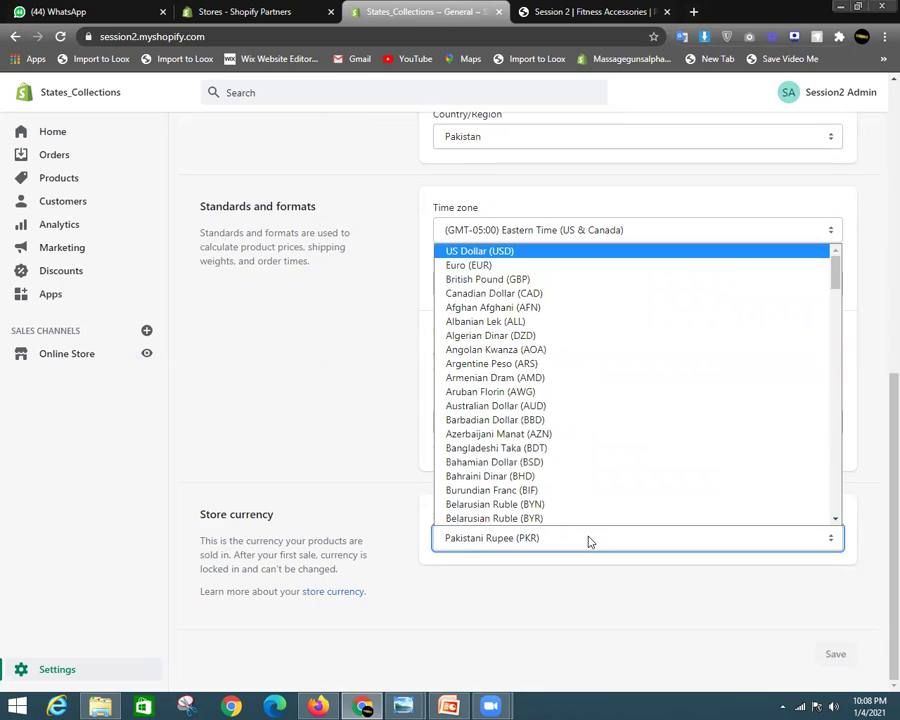
{"action": "left_click", "coordinate": [565, 252]}
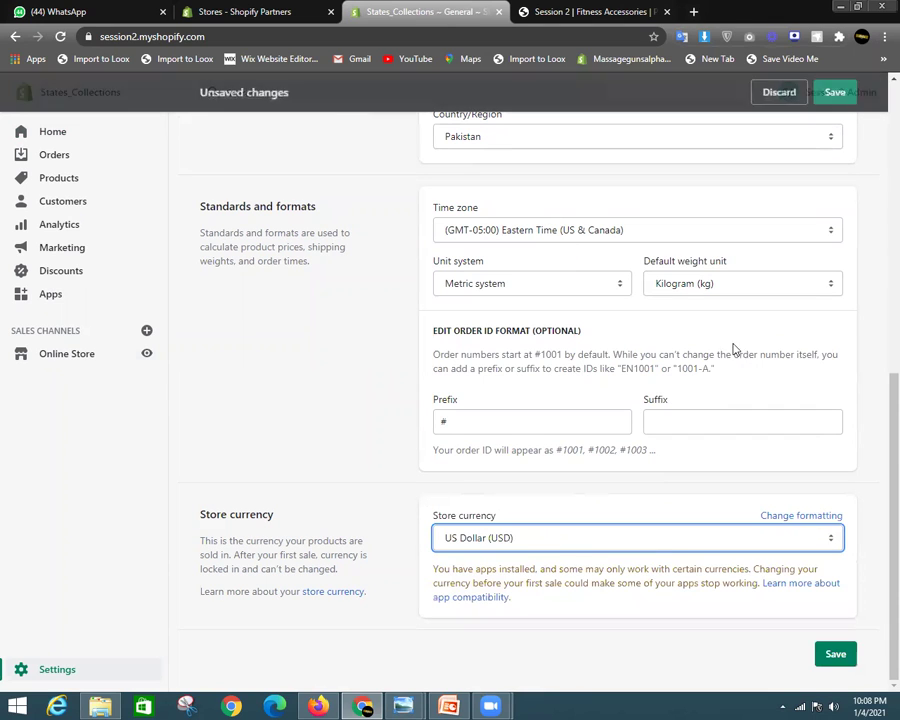
{"action": "left_click", "coordinate": [853, 650]}
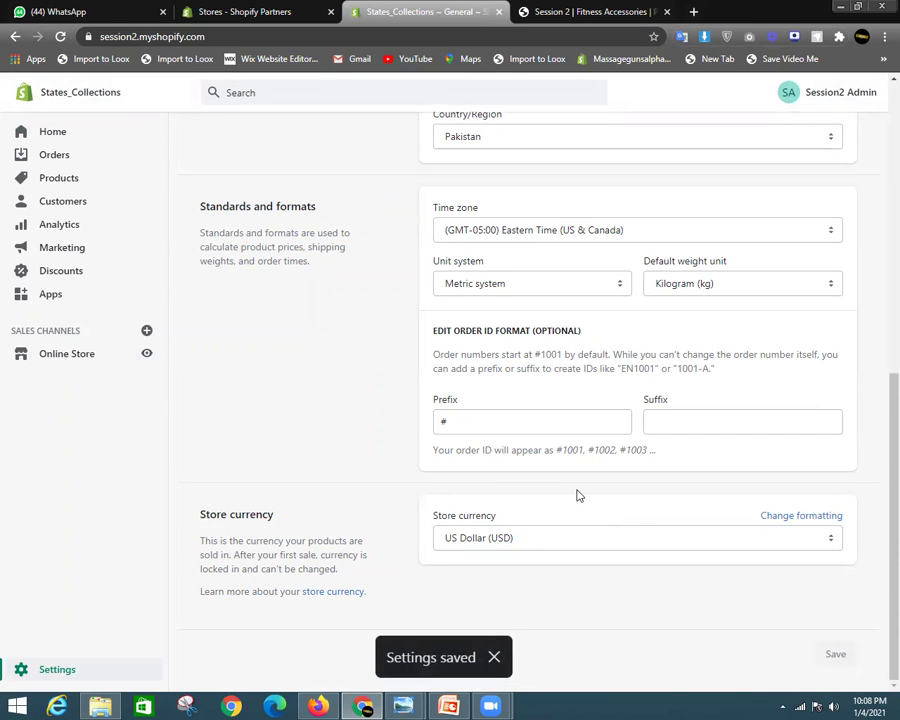
Review the store name and account email fields, then return to the Settings overview
{"action": "scroll", "coordinate": [560, 494], "scroll_direction": "up", "scroll_amount": 3}
{"action": "scroll", "coordinate": [556, 466], "scroll_direction": "up", "scroll_amount": 3}
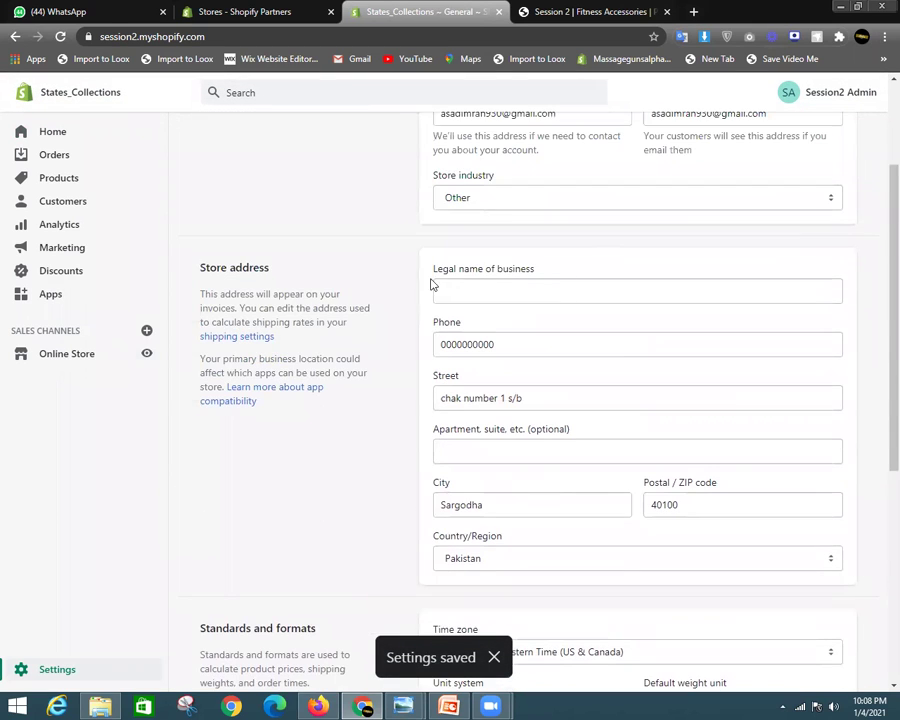
{"action": "scroll", "coordinate": [613, 372], "scroll_direction": "up", "scroll_amount": 3}
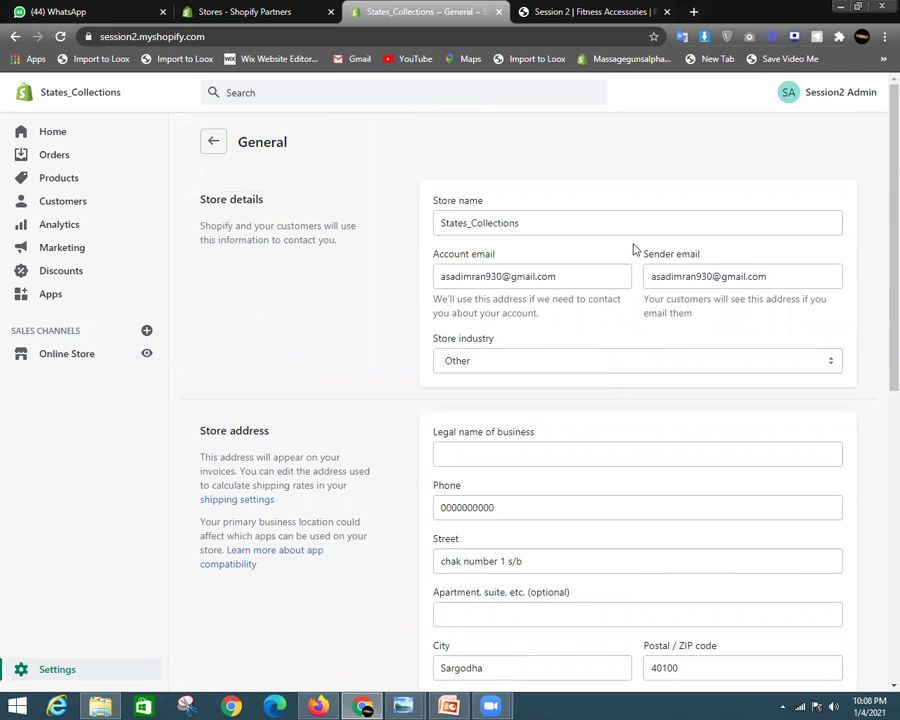
{"action": "scroll", "coordinate": [874, 226], "scroll_direction": "down", "scroll_amount": 6}
{"action": "scroll", "coordinate": [465, 155], "scroll_direction": "up", "scroll_amount": 5}
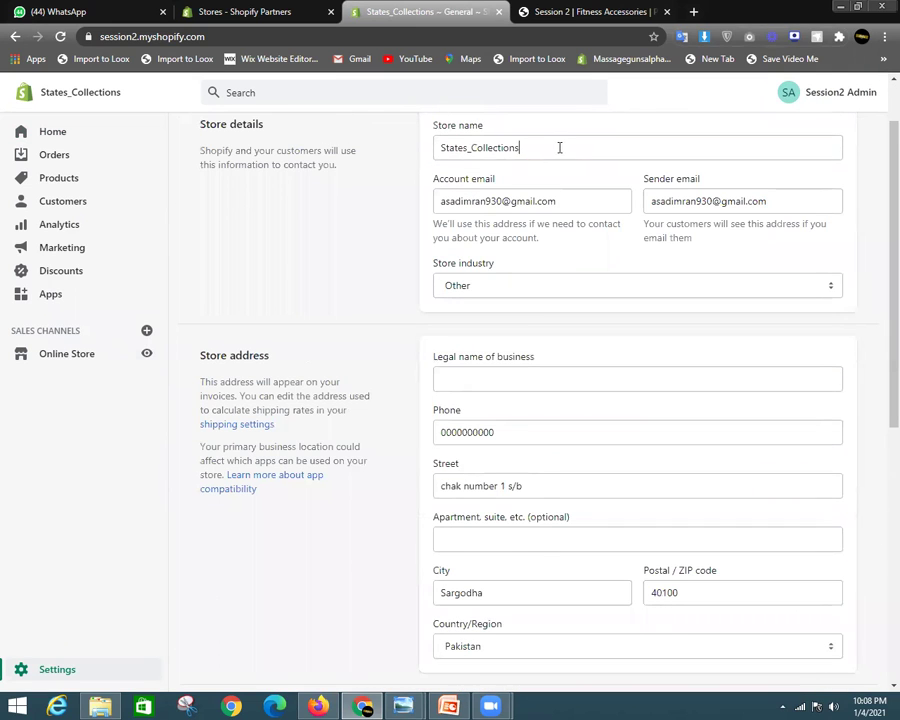
{"action": "left_click_drag", "start_coordinate": [559, 147], "coordinate": [396, 150]}
{"action": "left_click", "coordinate": [569, 207]}
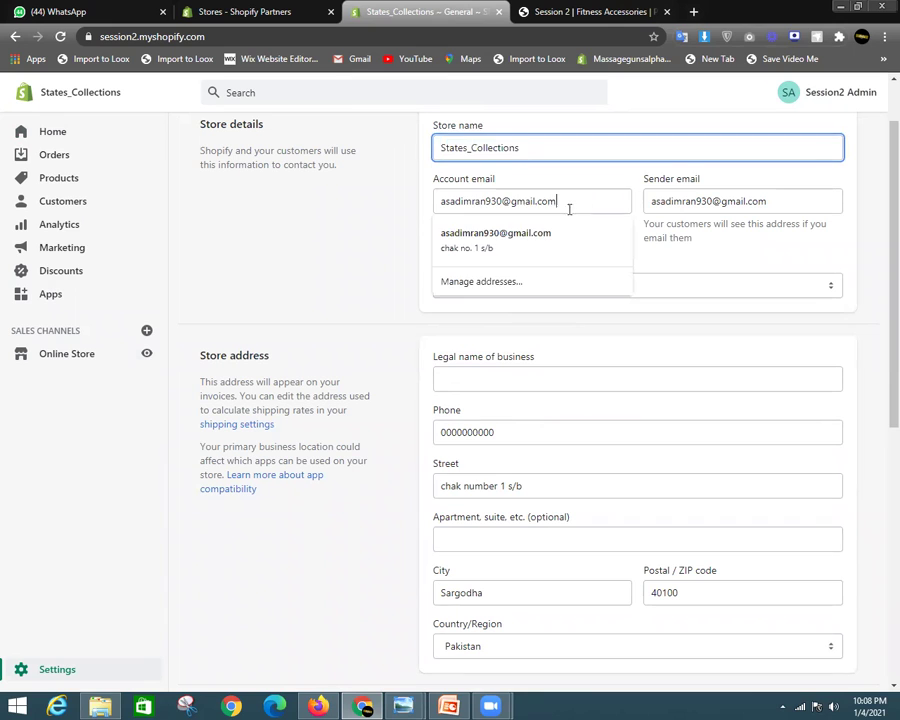
{"action": "left_click_drag", "start_coordinate": [569, 207], "coordinate": [391, 218]}
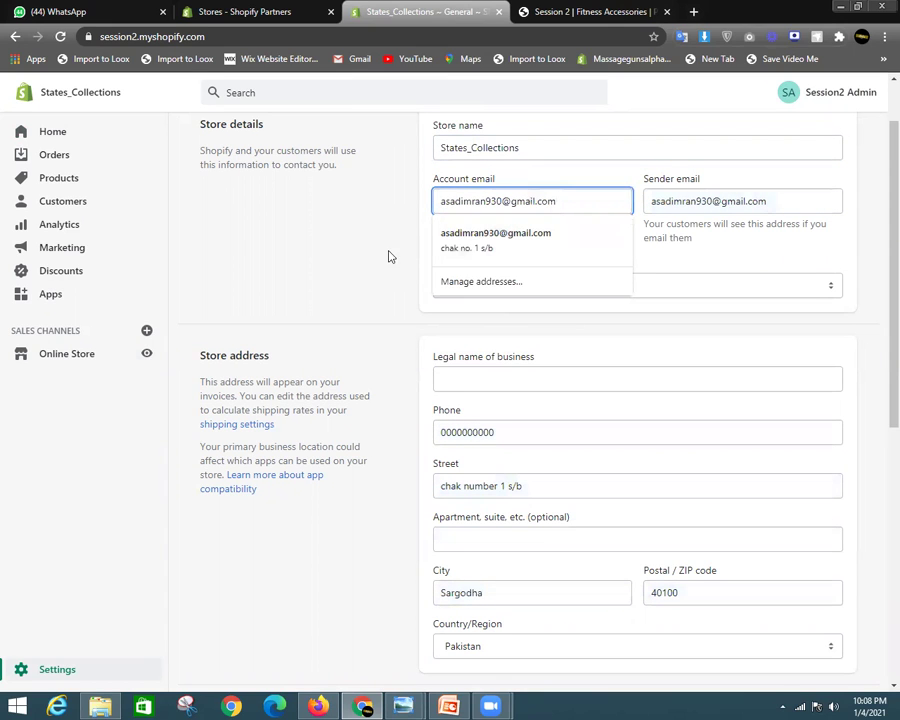
{"action": "left_click", "coordinate": [350, 233]}
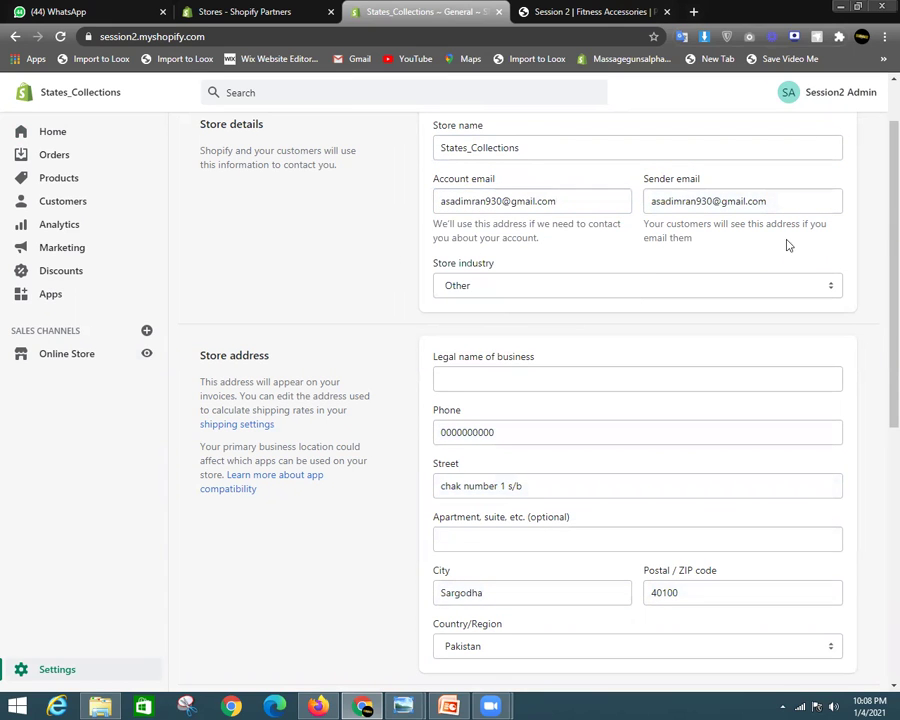
{"action": "mouse_move", "coordinate": [891, 213]}
{"action": "left_mouse_down"}
{"action": "mouse_move", "coordinate": [891, 384]}
{"action": "mouse_move", "coordinate": [891, 234]}
{"action": "left_mouse_up"}
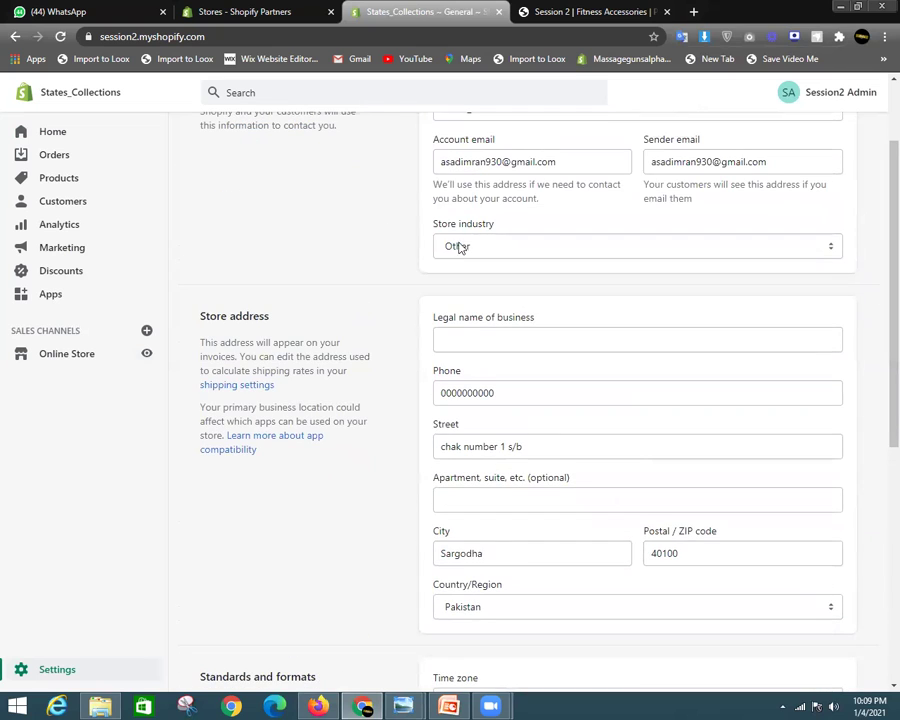
{"action": "scroll", "coordinate": [310, 194], "scroll_direction": "up", "scroll_amount": 2}
{"action": "left_click", "coordinate": [215, 147]}
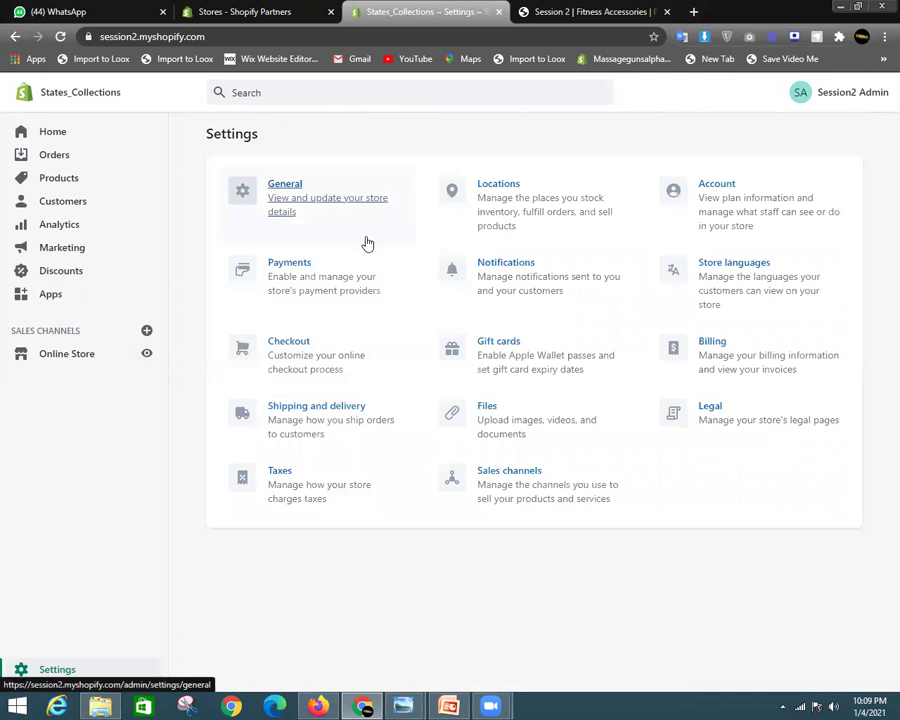
Review the store's single location, then go back and open the Account settings
{"action": "left_click", "coordinate": [504, 198]}
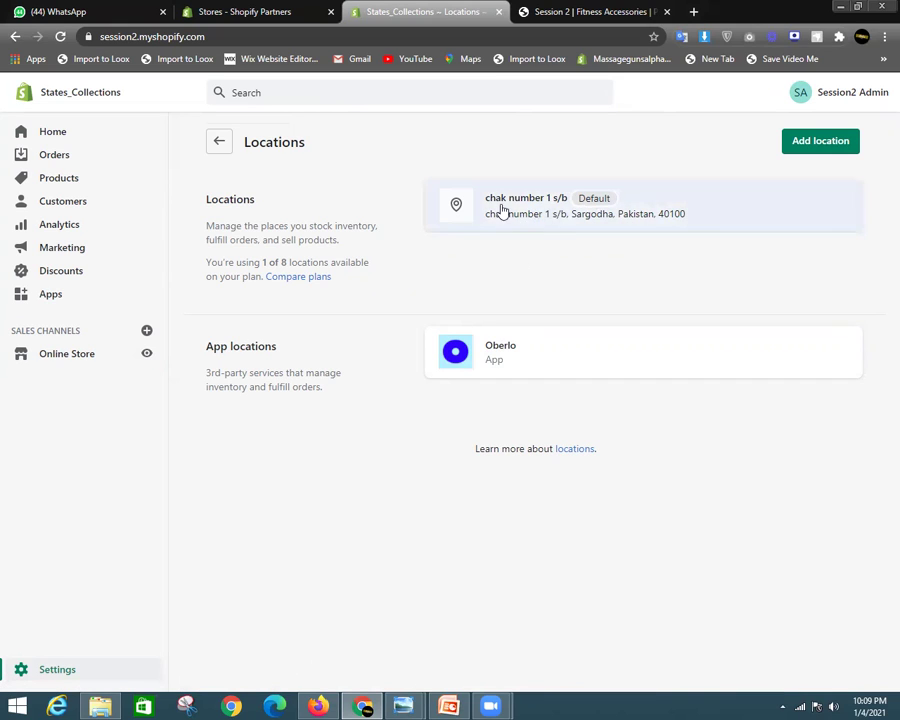
{"action": "left_click", "coordinate": [220, 150]}
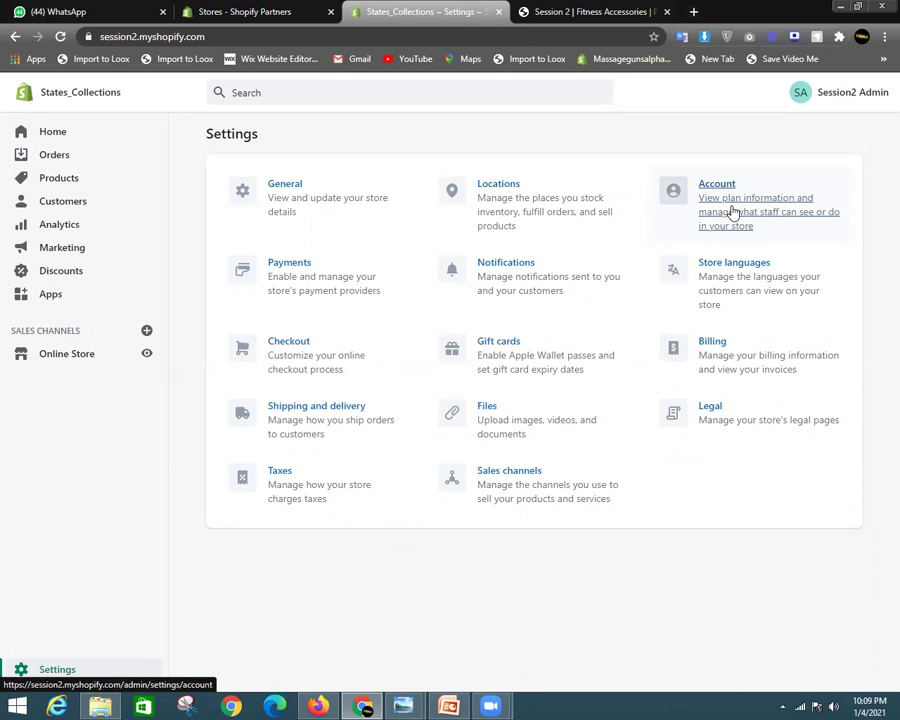
{"action": "left_click", "coordinate": [733, 212]}
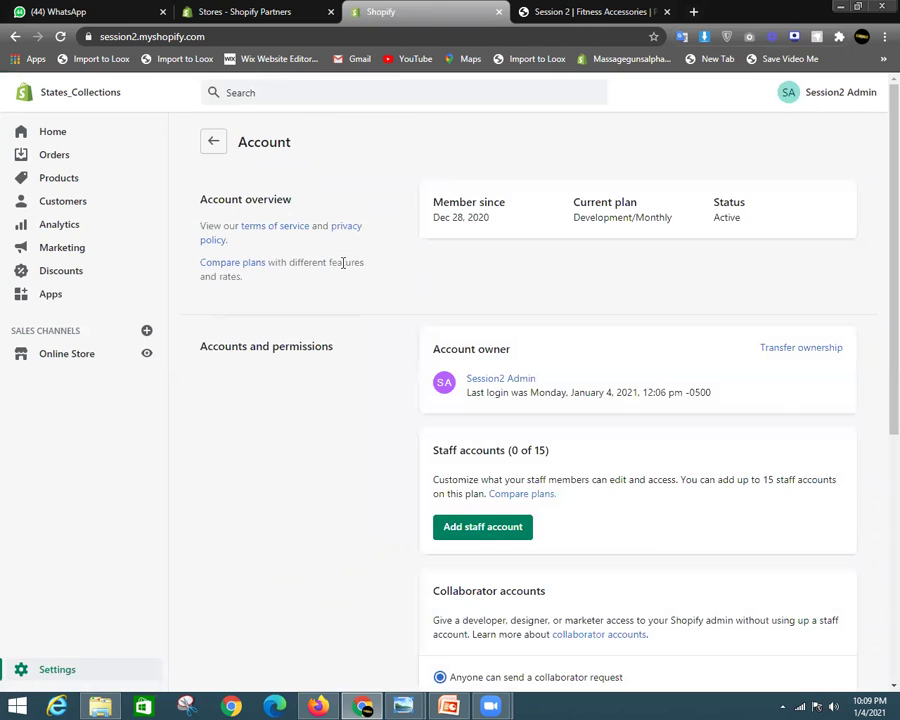
Review the Account plan and Staff accounts sections, then start the store ownership transfer
{"action": "scroll", "coordinate": [615, 311], "scroll_direction": "down", "scroll_amount": 2}
{"action": "scroll", "coordinate": [615, 320], "scroll_direction": "up", "scroll_amount": 2}
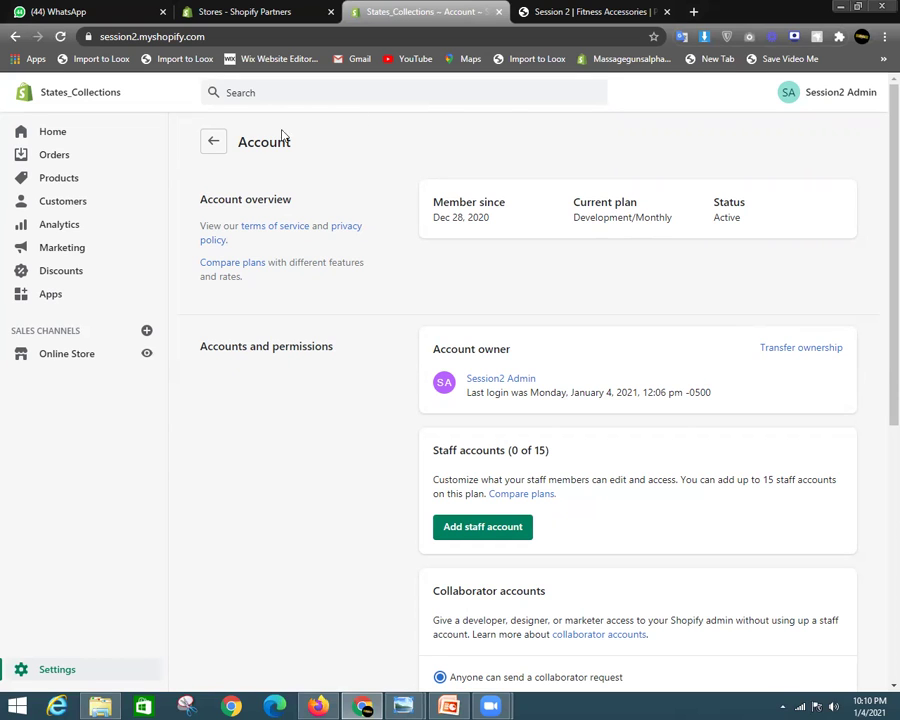
{"action": "left_click_drag", "start_coordinate": [240, 142], "coordinate": [330, 157]}
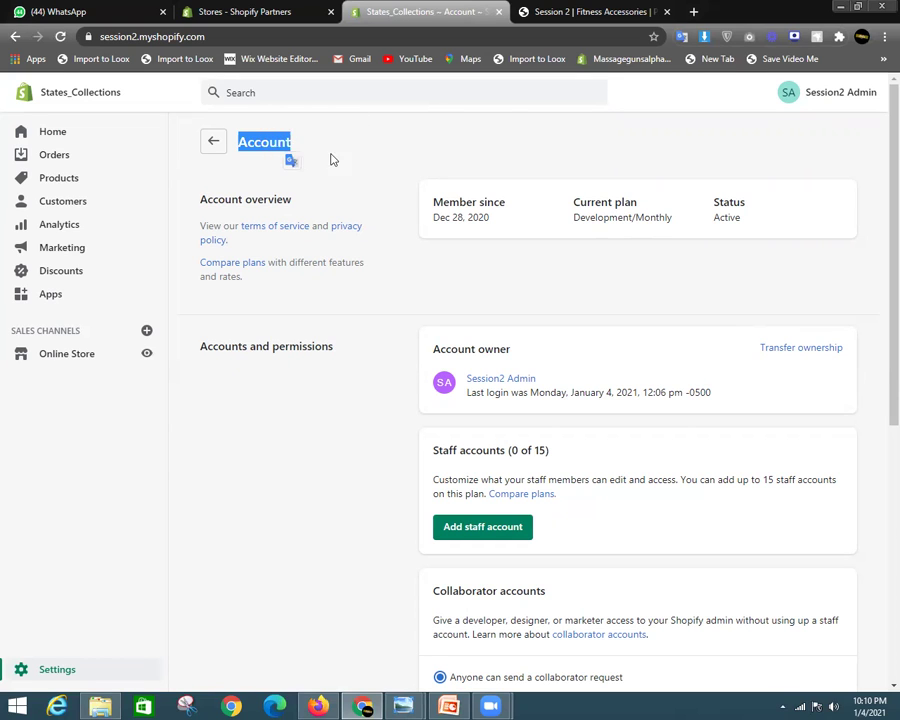
{"action": "scroll", "coordinate": [808, 354], "scroll_direction": "down", "scroll_amount": 2}
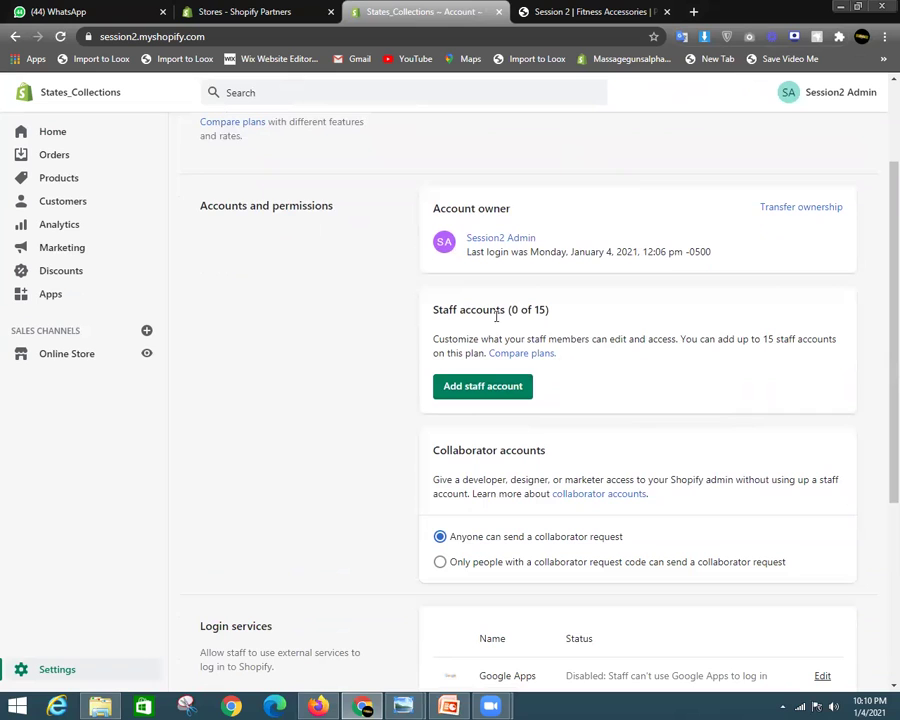
{"action": "left_click_drag", "start_coordinate": [432, 311], "coordinate": [556, 311]}
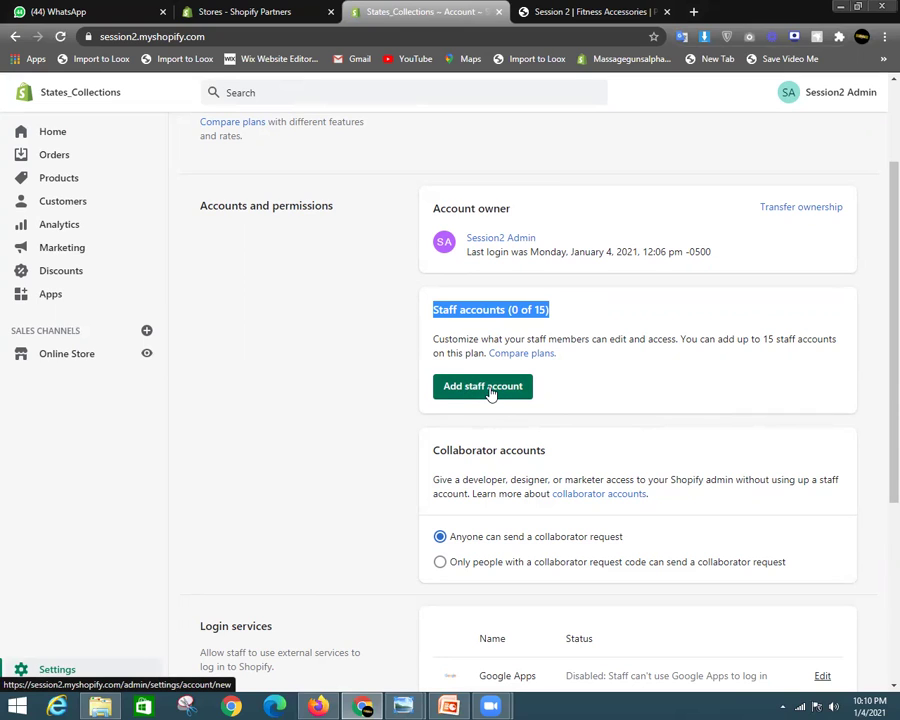
{"action": "left_click", "coordinate": [815, 213]}
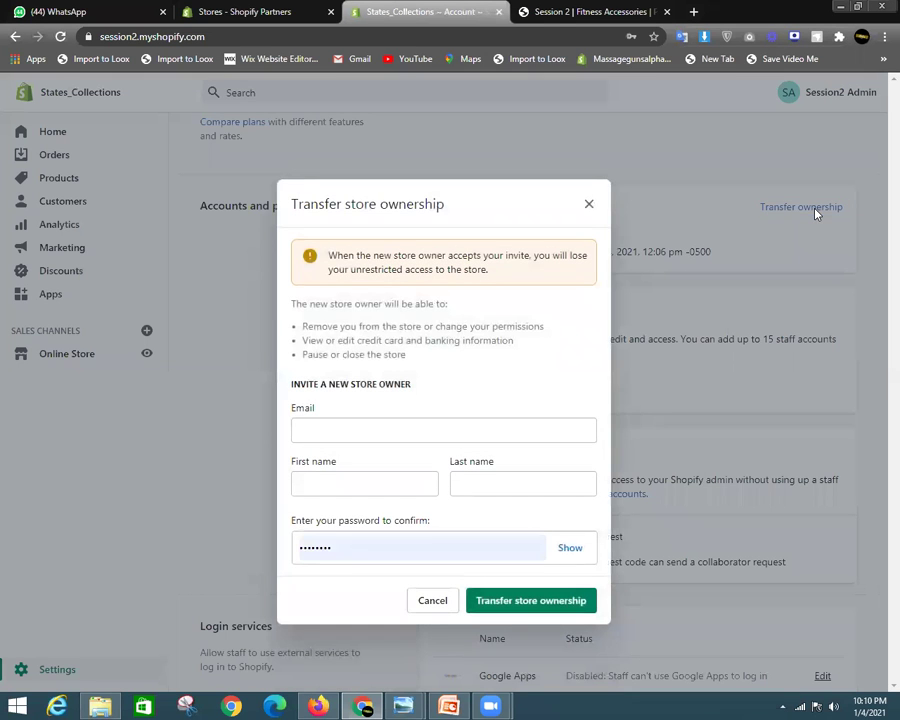
Autofill the new owner's email and name, then close the form without saving the password
{"action": "left_click", "coordinate": [344, 424]}
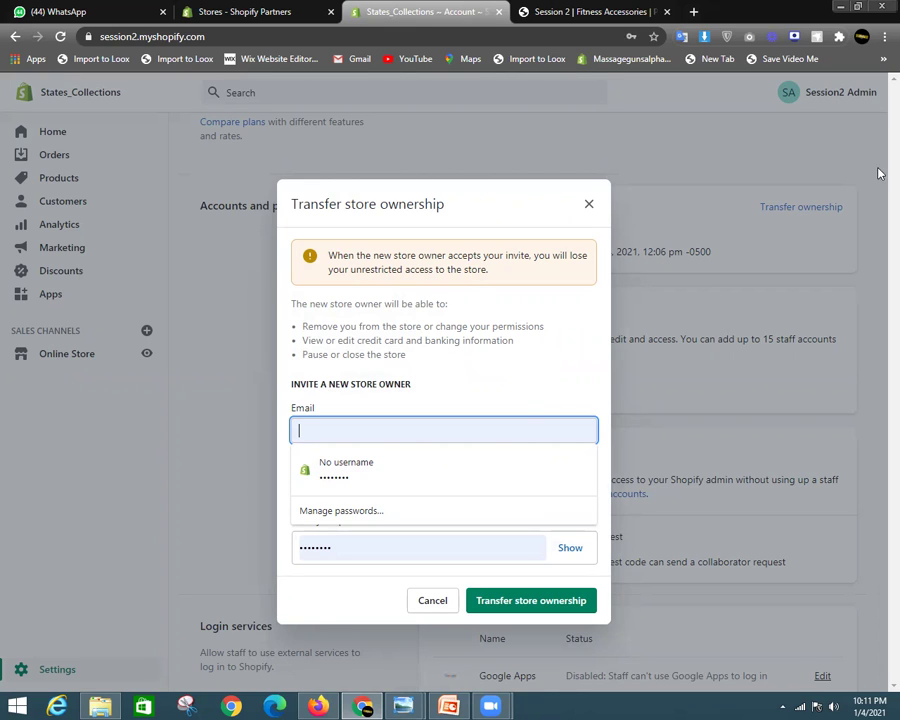
{"action": "left_click", "coordinate": [640, 290]}
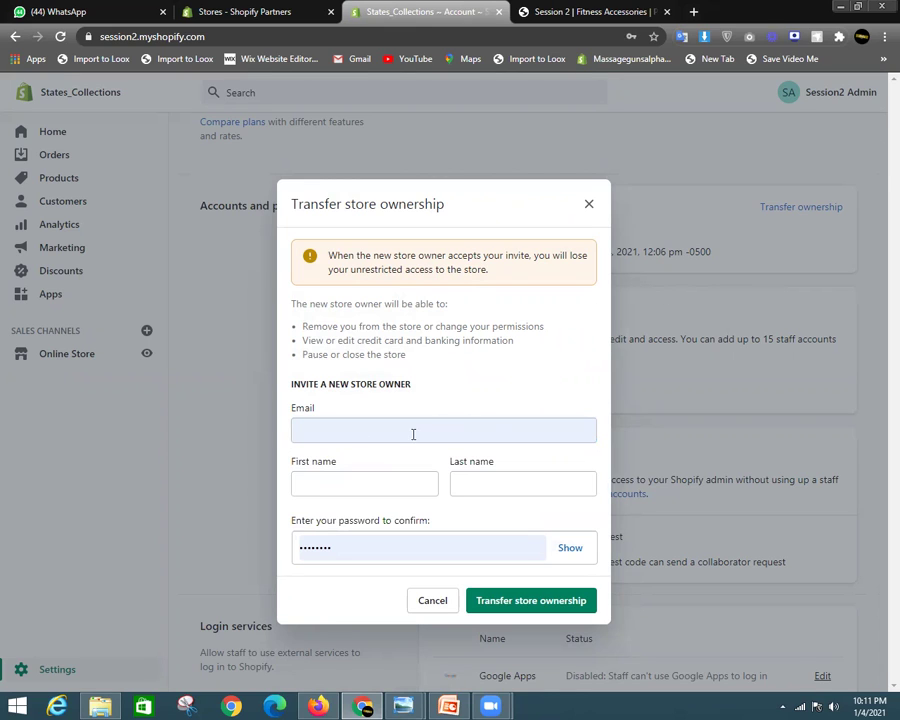
{"action": "left_click", "coordinate": [370, 427]}
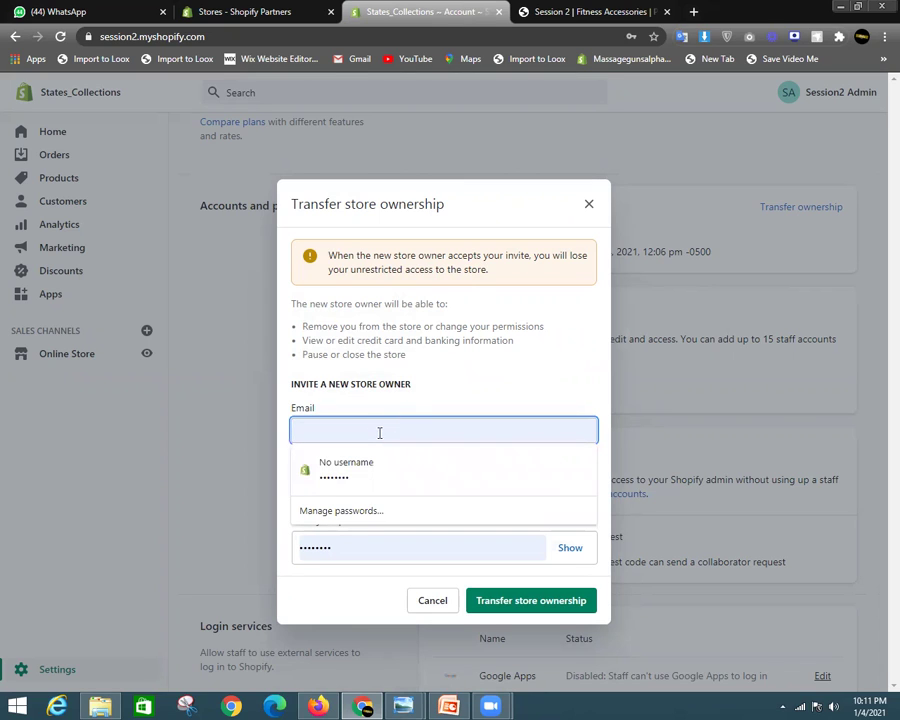
{"action": "left_click", "coordinate": [351, 461]}
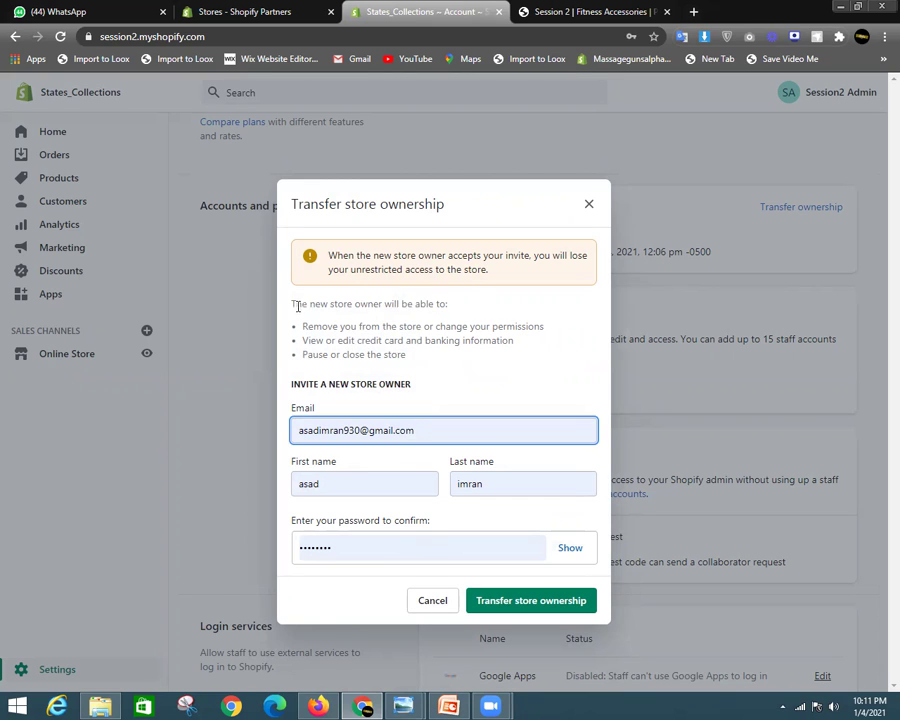
{"action": "left_click_drag", "start_coordinate": [291, 303], "coordinate": [494, 357]}
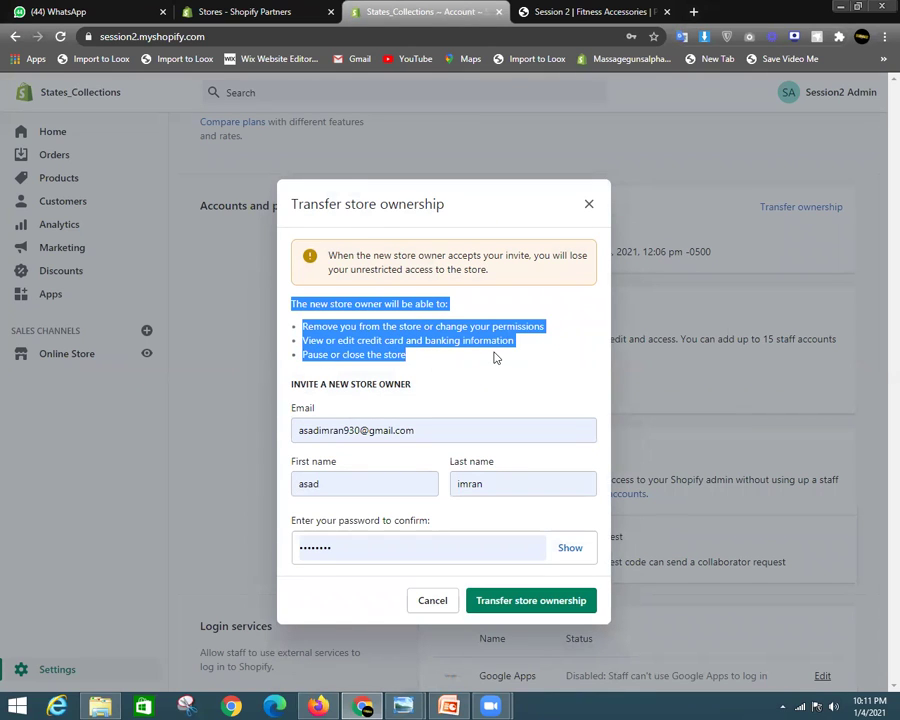
{"action": "left_click", "coordinate": [494, 357]}
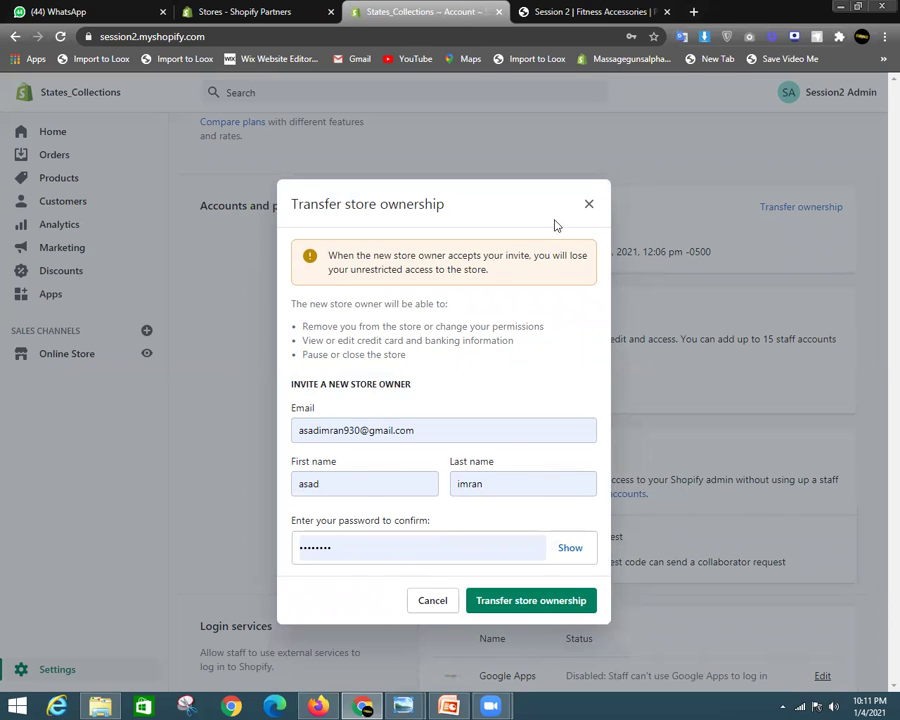
{"action": "left_click", "coordinate": [589, 205]}
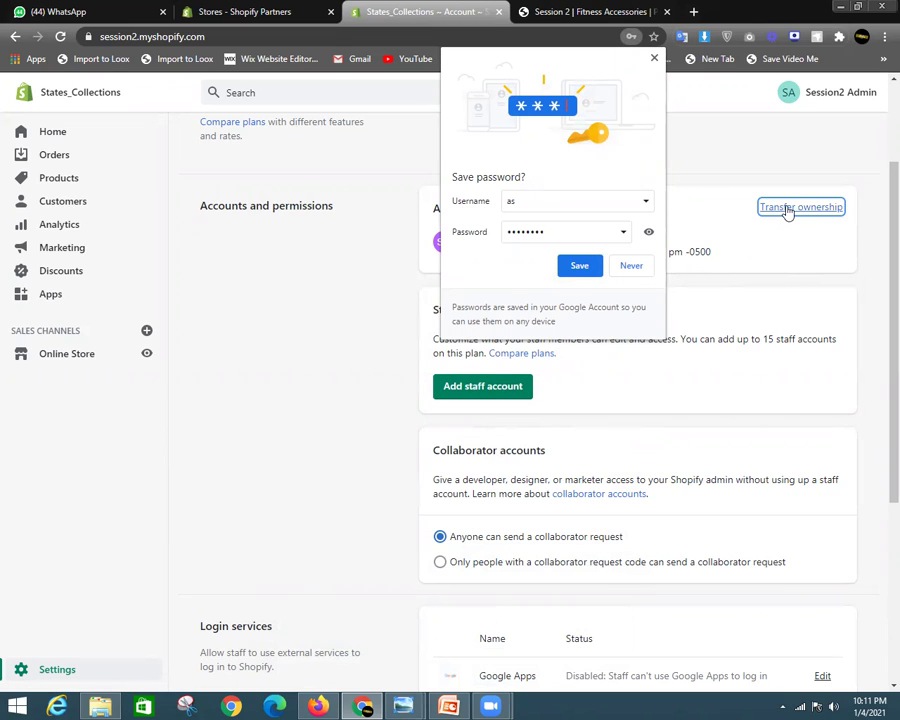
{"action": "left_click", "coordinate": [629, 264]}
Reopen the transfer form, confirm the autofilled owner details and password, and submit it
{"action": "left_click", "coordinate": [789, 208]}
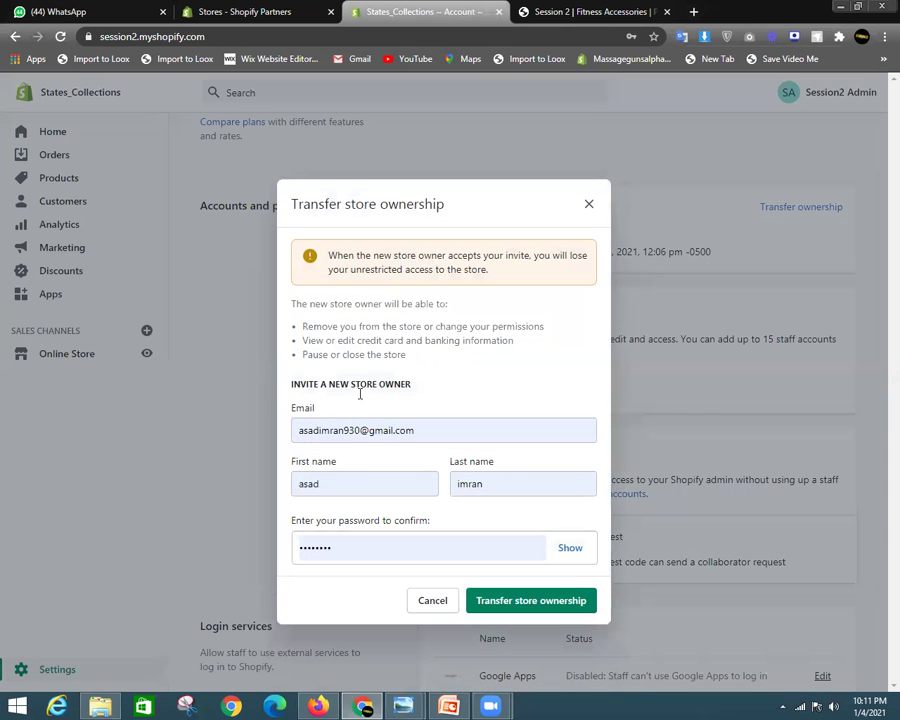
{"action": "left_click", "coordinate": [432, 430]}
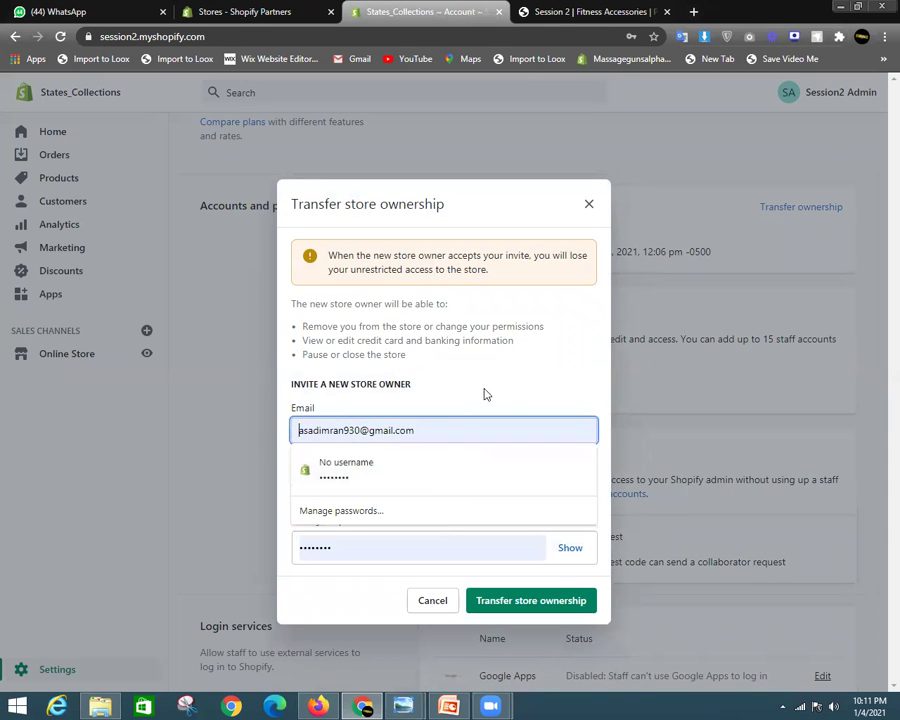
{"action": "left_click", "coordinate": [388, 485]}
{"action": "double_click", "coordinate": [400, 481]}
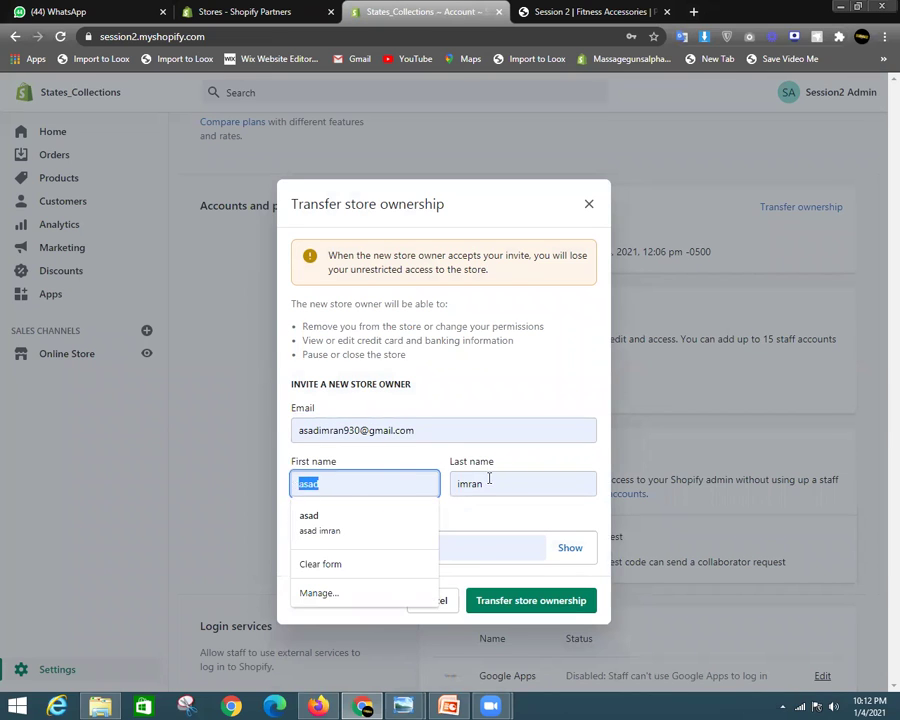
{"action": "key", "text": "Tab"}
{"action": "key", "text": "Tab"}
{"action": "left_click", "coordinate": [518, 542]}
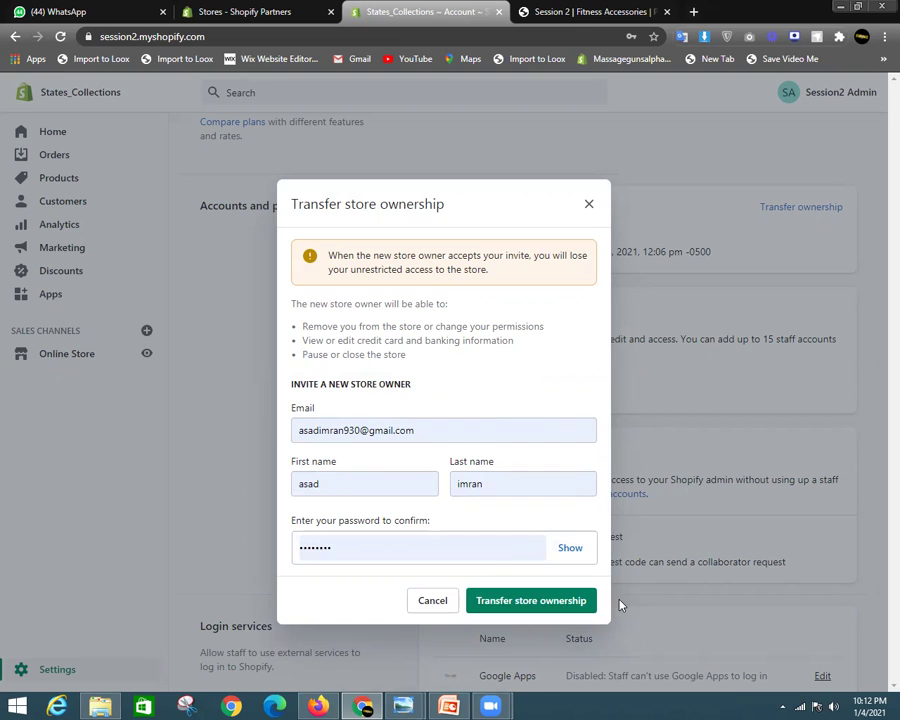
{"action": "left_click", "coordinate": [557, 602]}
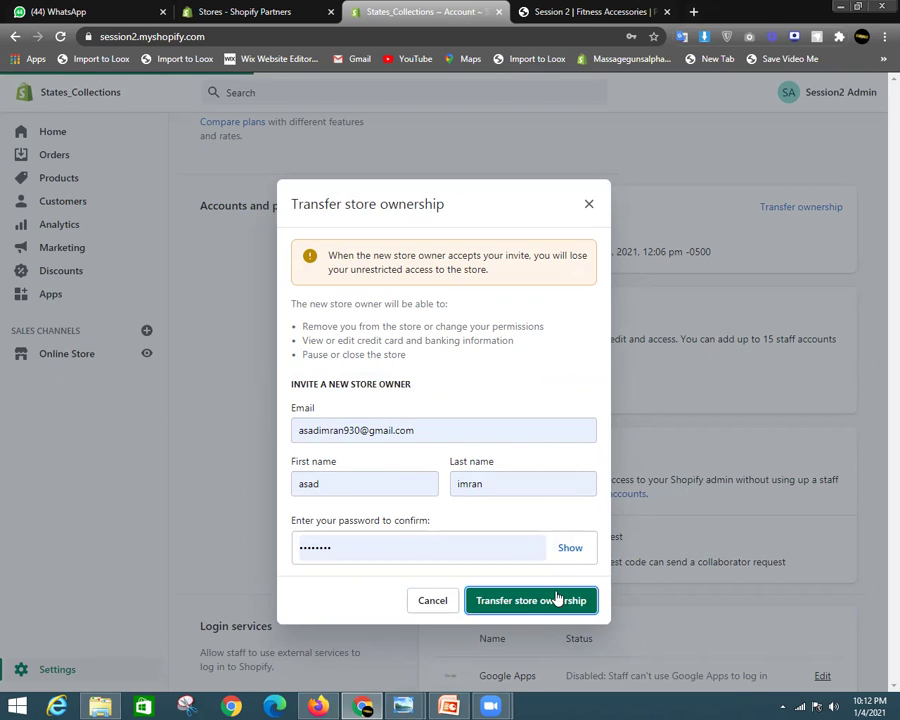
Scroll through the staff and collaborator permissions, then return to the Settings overview
{"action": "scroll", "coordinate": [530, 560], "scroll_direction": "down", "scroll_amount": 3}
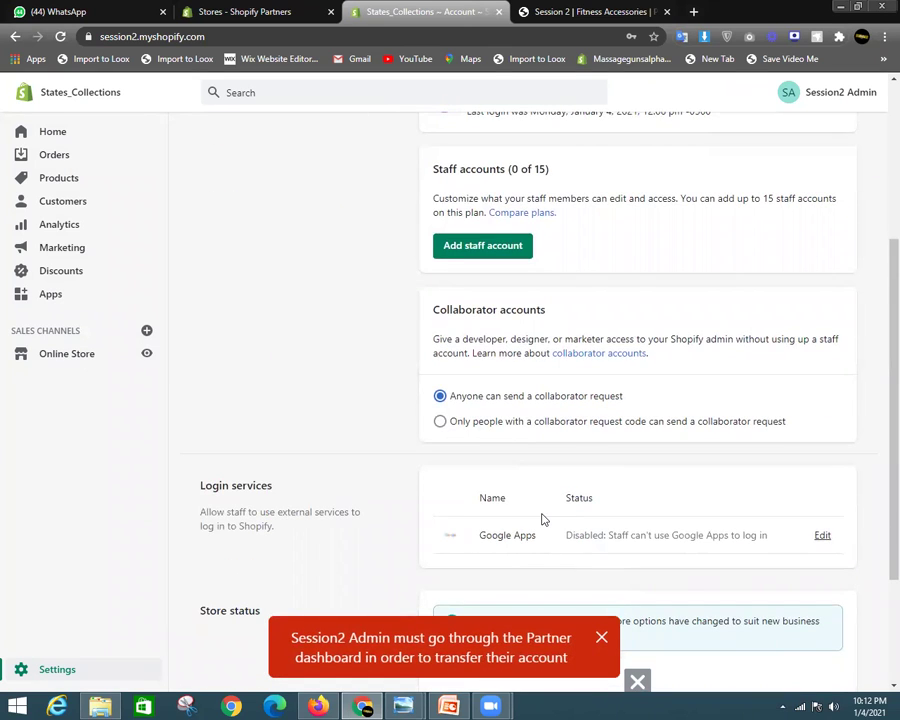
{"action": "scroll", "coordinate": [540, 517], "scroll_direction": "up", "scroll_amount": 3}
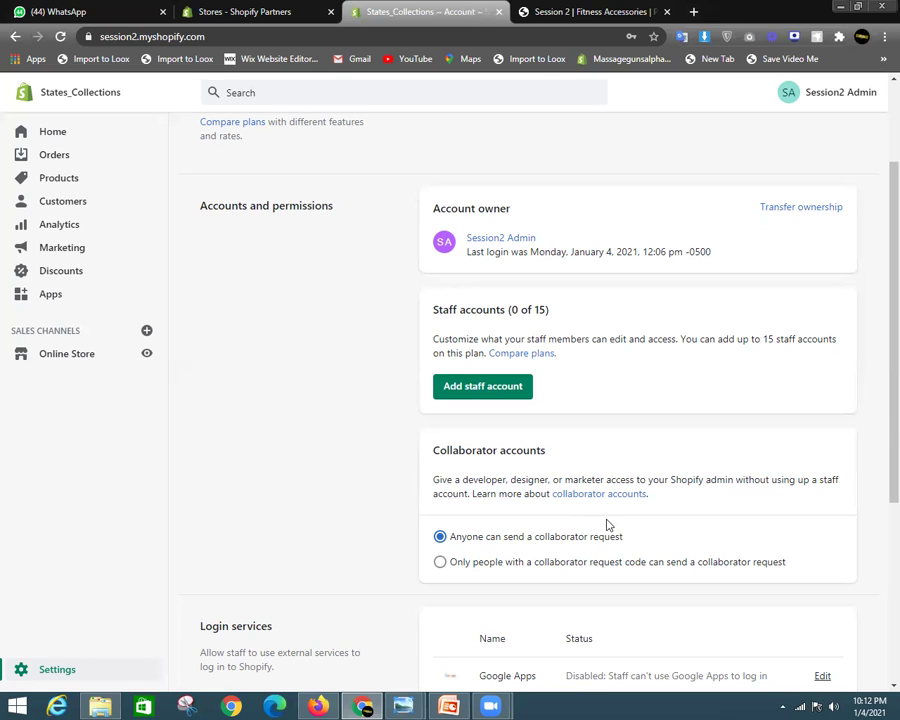
{"action": "scroll", "coordinate": [618, 510], "scroll_direction": "down", "scroll_amount": 1}
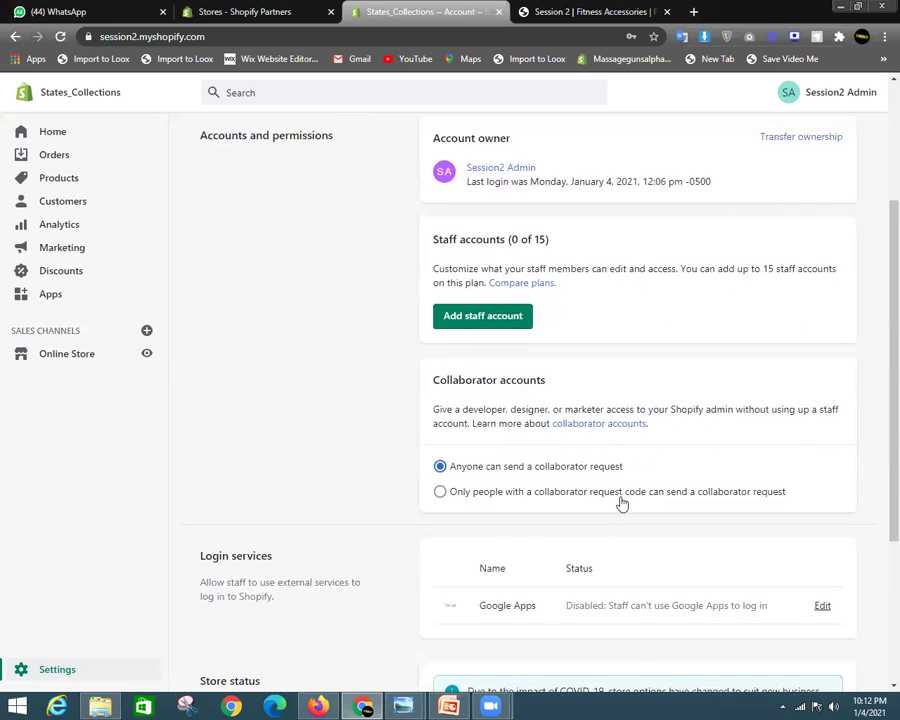
{"action": "scroll", "coordinate": [599, 442], "scroll_direction": "down", "scroll_amount": 3}
{"action": "scroll", "coordinate": [470, 360], "scroll_direction": "up", "scroll_amount": 4}
{"action": "scroll", "coordinate": [583, 327], "scroll_direction": "down", "scroll_amount": 4}
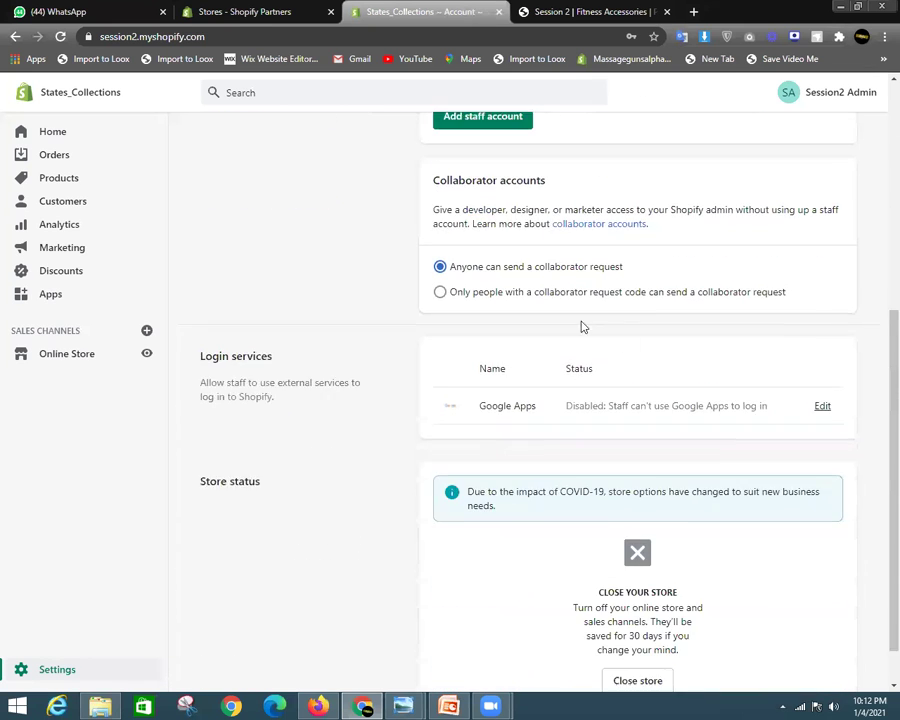
{"action": "scroll", "coordinate": [583, 327], "scroll_direction": "up", "scroll_amount": 1}
{"action": "scroll", "coordinate": [600, 420], "scroll_direction": "up", "scroll_amount": 3}
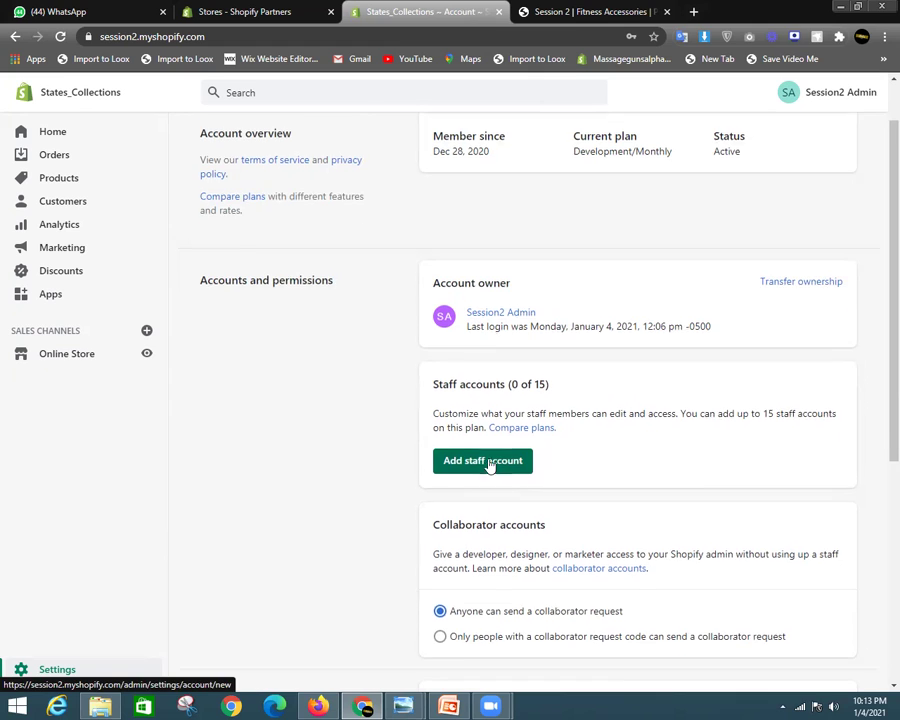
{"action": "scroll", "coordinate": [488, 466], "scroll_direction": "up", "scroll_amount": 1}
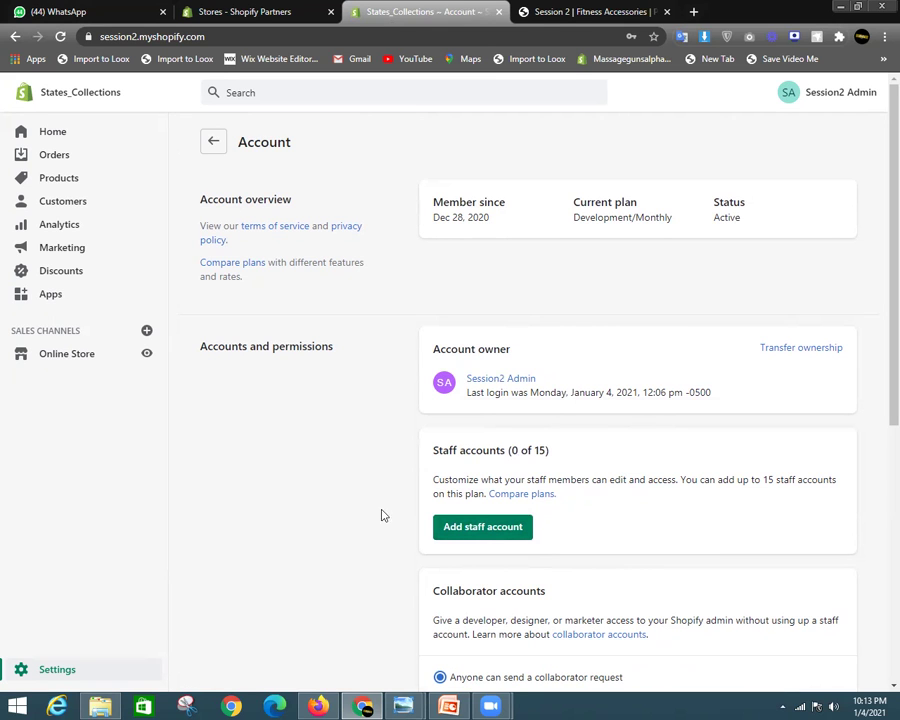
{"action": "scroll", "coordinate": [590, 443], "scroll_direction": "down", "scroll_amount": 3}
{"action": "scroll", "coordinate": [590, 443], "scroll_direction": "down", "scroll_amount": 2}
{"action": "scroll", "coordinate": [570, 340], "scroll_direction": "up", "scroll_amount": 5}
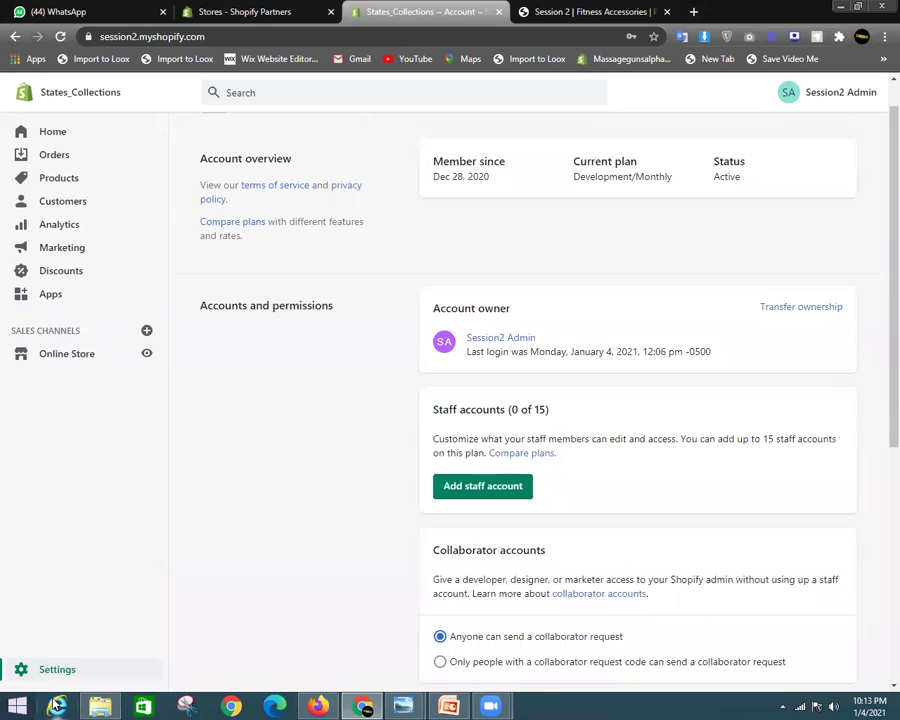
{"action": "left_click", "coordinate": [72, 673]}
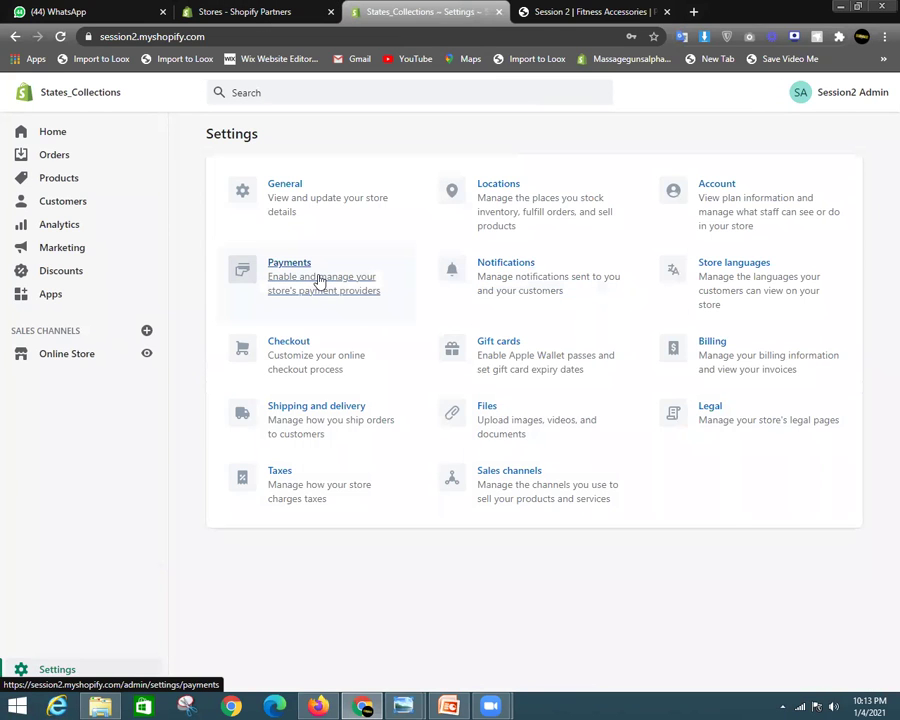
Open Payments and look over the PayPal Express Checkout provider details
{"action": "left_click", "coordinate": [319, 283]}
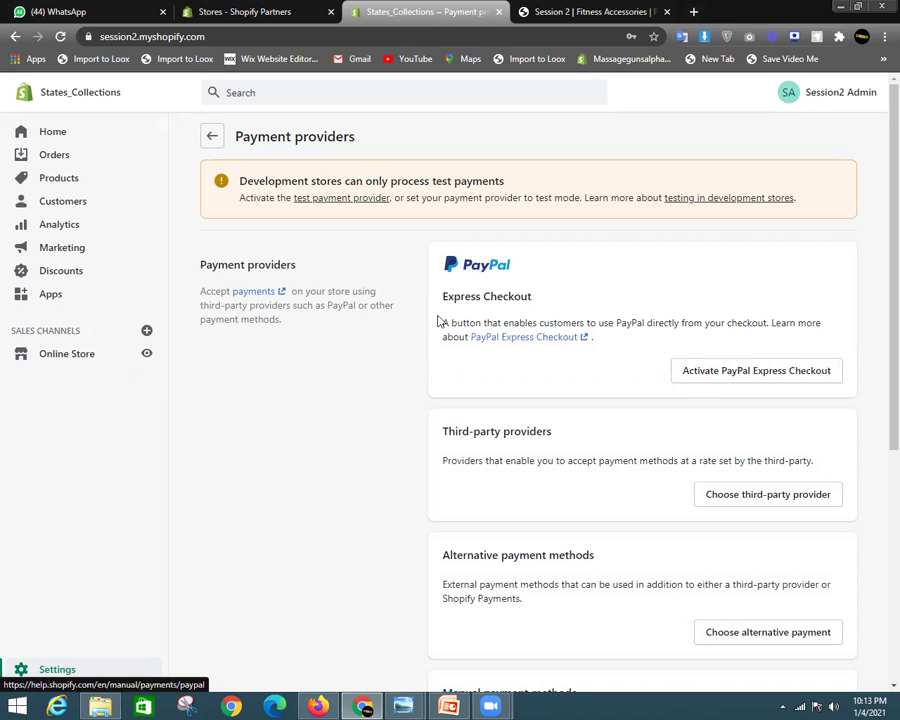
{"action": "scroll", "coordinate": [880, 353], "scroll_direction": "down", "scroll_amount": 1}
{"action": "scroll", "coordinate": [878, 414], "scroll_direction": "down", "scroll_amount": 4}
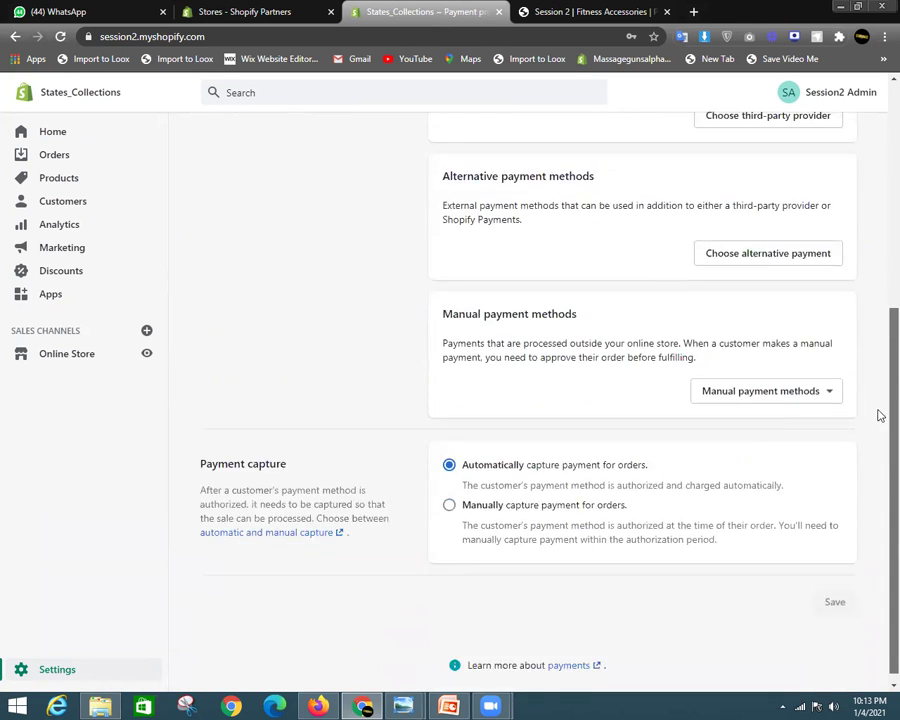
{"action": "scroll", "coordinate": [542, 440], "scroll_direction": "up", "scroll_amount": 3}
{"action": "scroll", "coordinate": [544, 432], "scroll_direction": "down", "scroll_amount": 2}
{"action": "scroll", "coordinate": [880, 253], "scroll_direction": "up", "scroll_amount": 3}
{"action": "scroll", "coordinate": [878, 434], "scroll_direction": "down", "scroll_amount": 4}
{"action": "scroll", "coordinate": [878, 213], "scroll_direction": "up", "scroll_amount": 4}
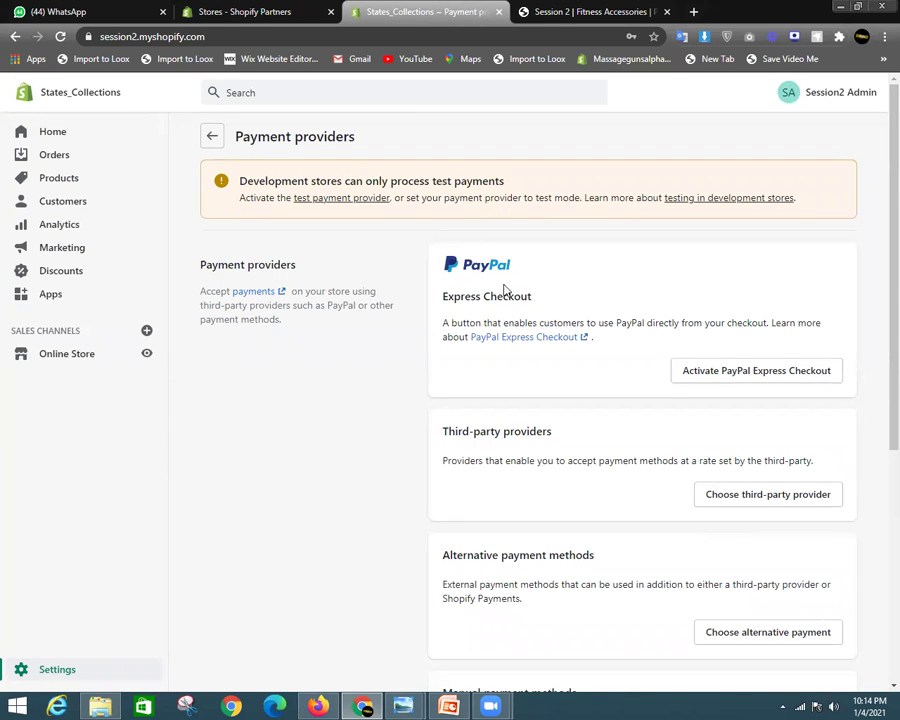
{"action": "left_click_drag", "start_coordinate": [616, 322], "coordinate": [649, 322]}
Reopen Payments from Settings and review the Alternative payment methods section
{"action": "left_click", "coordinate": [211, 135]}
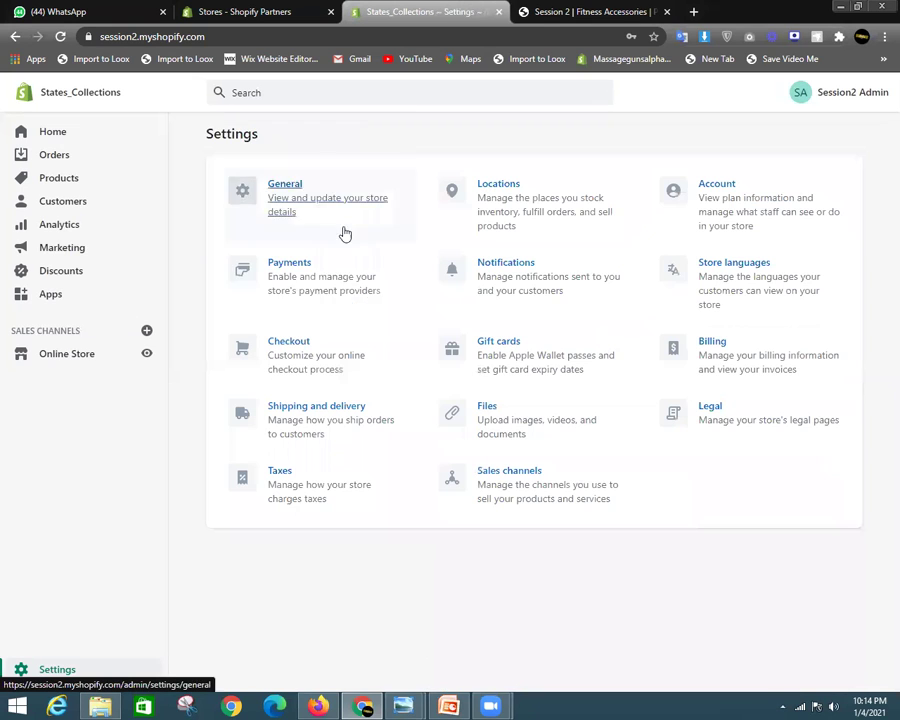
{"action": "left_click", "coordinate": [311, 287]}
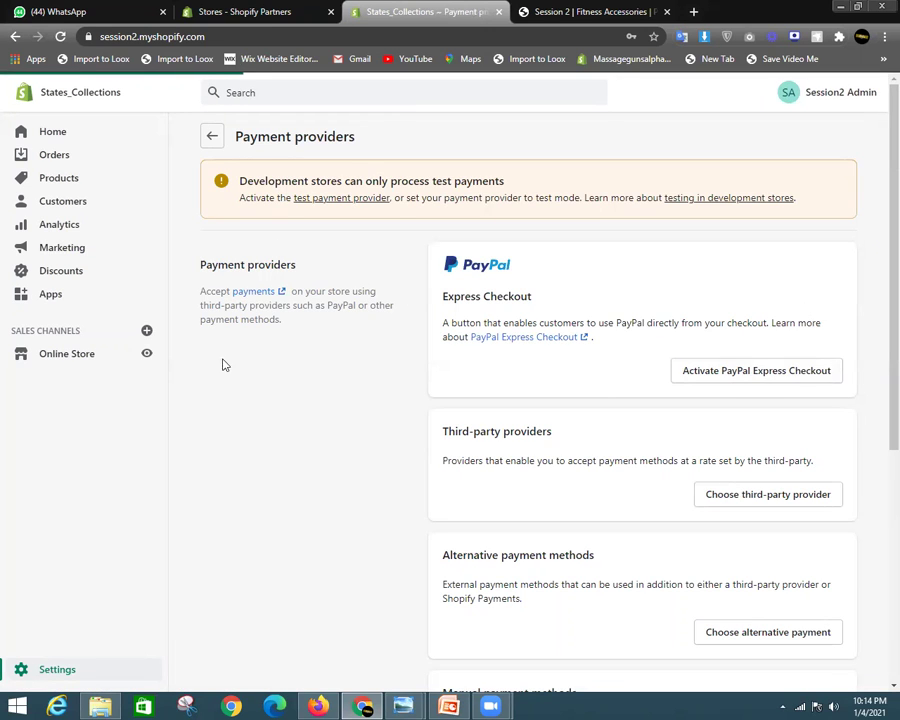
{"action": "scroll", "coordinate": [642, 420], "scroll_direction": "down", "scroll_amount": 2}
{"action": "scroll", "coordinate": [627, 449], "scroll_direction": "up", "scroll_amount": 2}
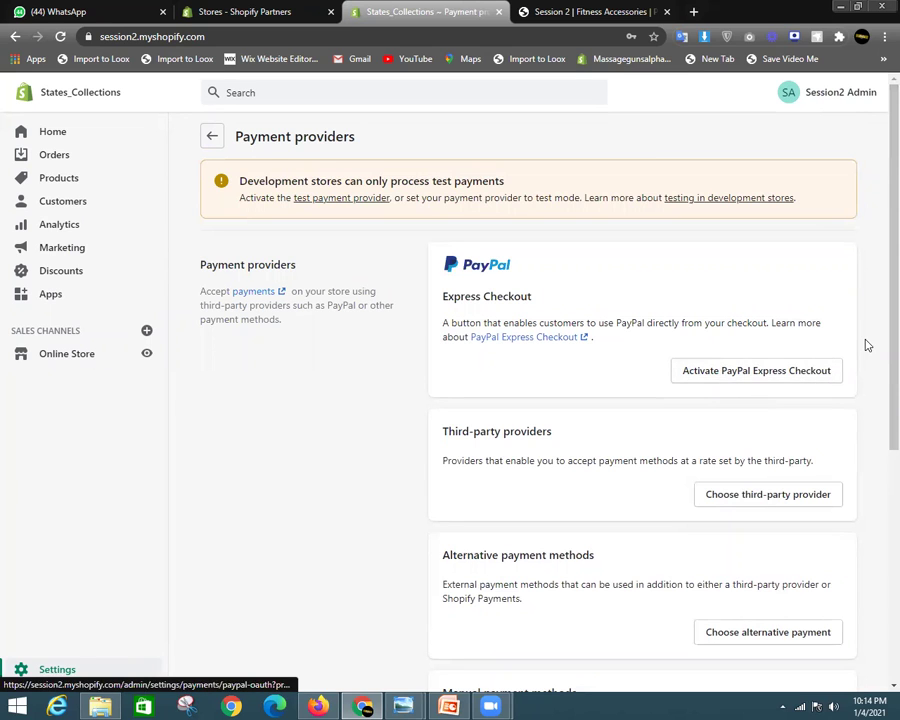
{"action": "scroll", "coordinate": [772, 350], "scroll_direction": "down", "scroll_amount": 2}
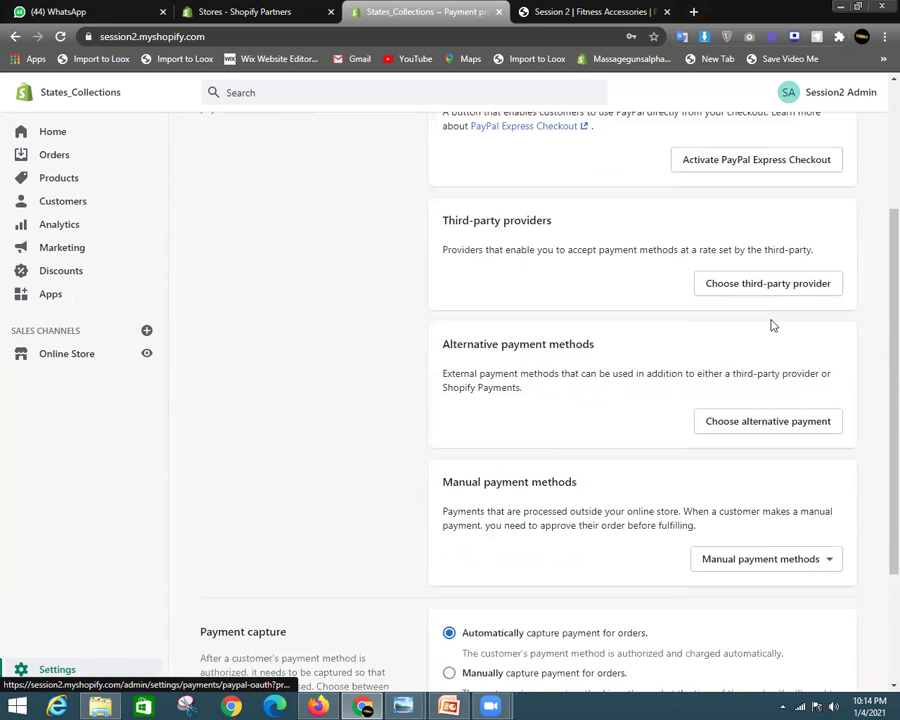
{"action": "scroll", "coordinate": [755, 365], "scroll_direction": "up", "scroll_amount": 1}
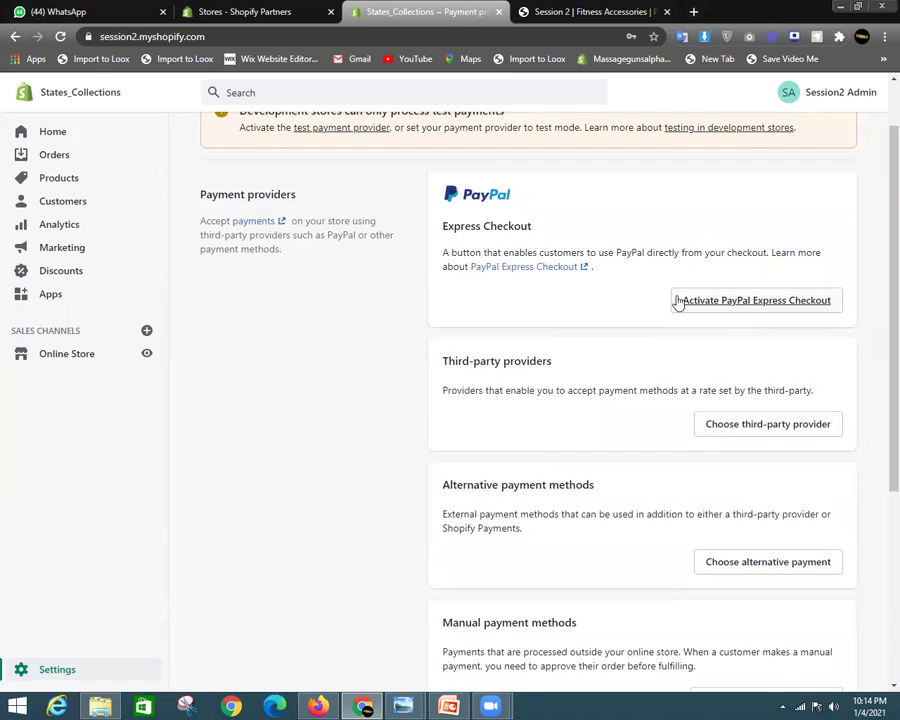
{"action": "scroll", "coordinate": [676, 301], "scroll_direction": "up", "scroll_amount": 1}
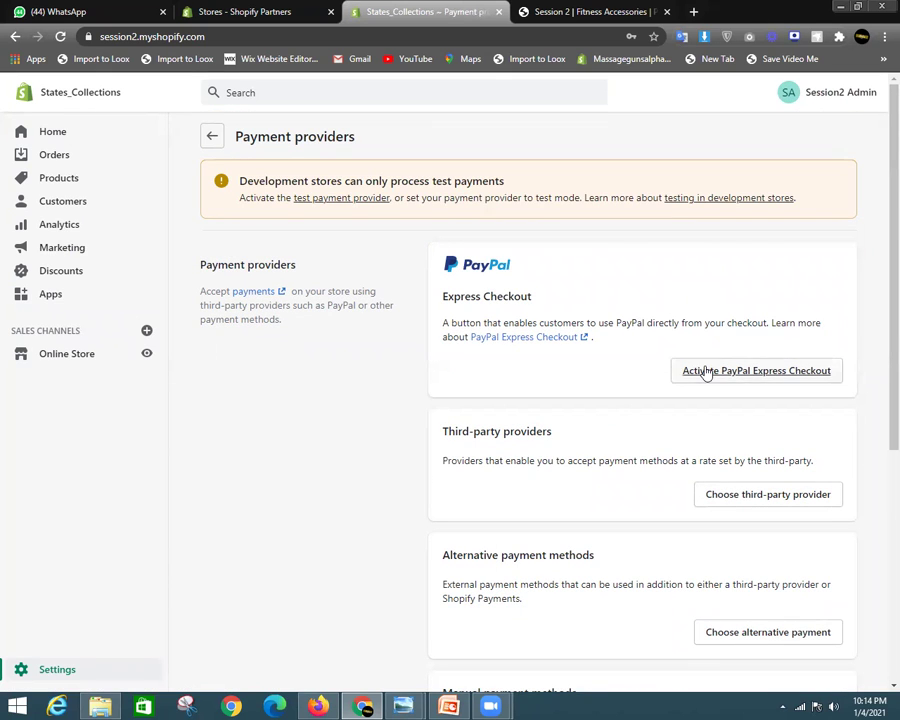
{"action": "scroll", "coordinate": [733, 346], "scroll_direction": "down", "scroll_amount": 1}
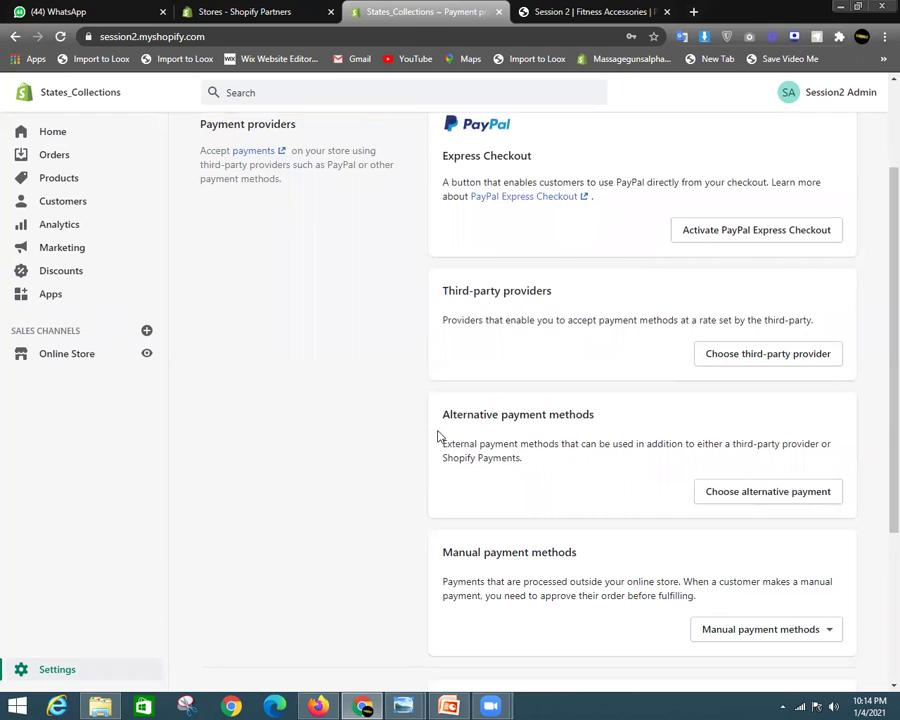
{"action": "left_click_drag", "start_coordinate": [445, 420], "coordinate": [600, 423]}
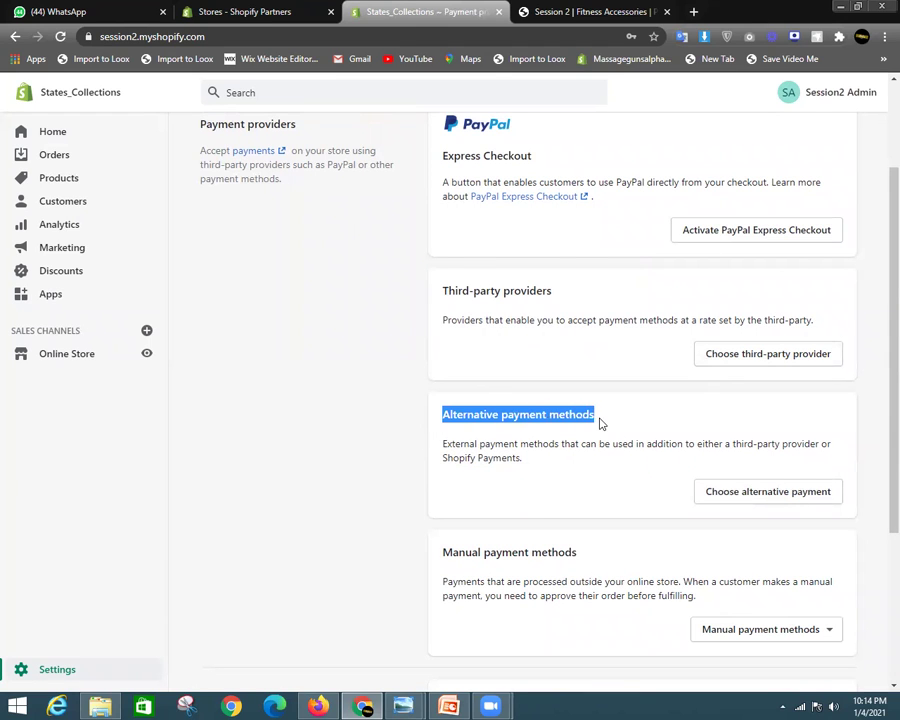
{"action": "scroll", "coordinate": [753, 426], "scroll_direction": "down", "scroll_amount": 3}
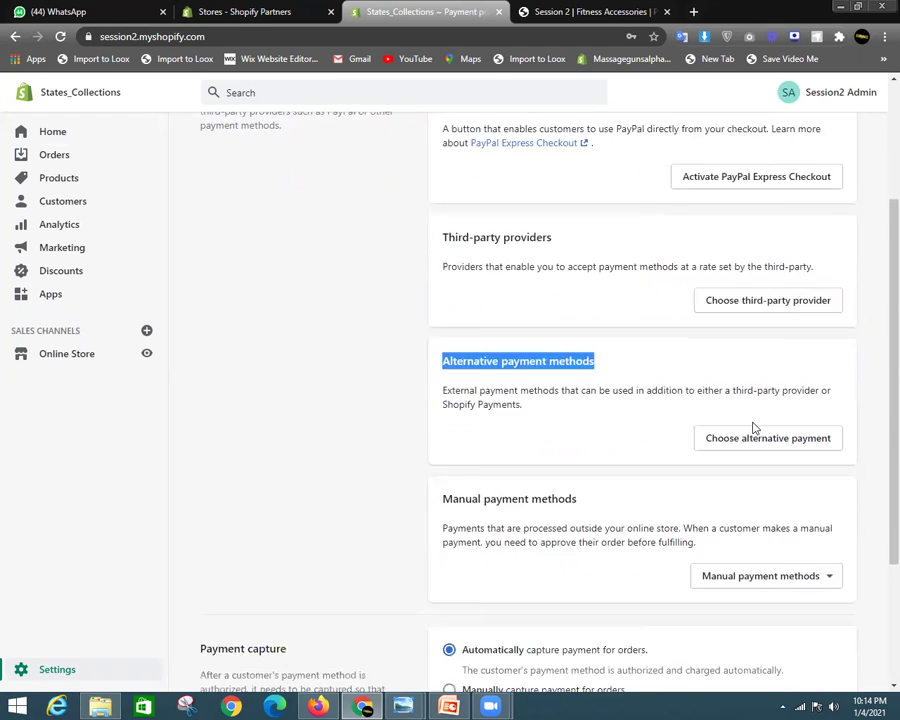
{"action": "scroll", "coordinate": [490, 450], "scroll_direction": "up", "scroll_amount": 4}
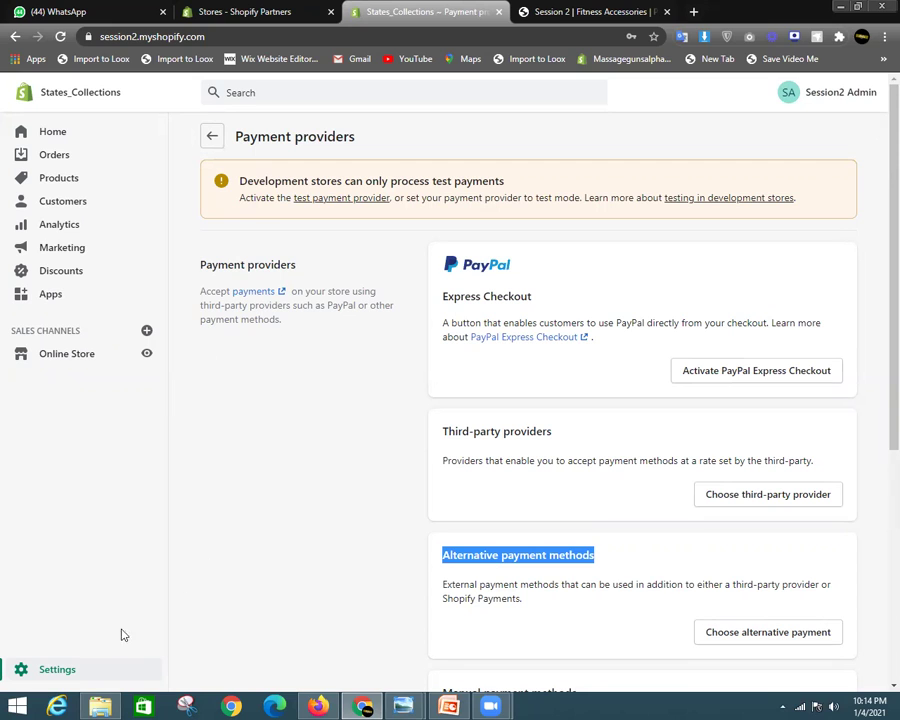
Browse the order, shipping, local delivery and pickup notification templates, then go back to Settings
{"action": "left_click", "coordinate": [20, 667]}
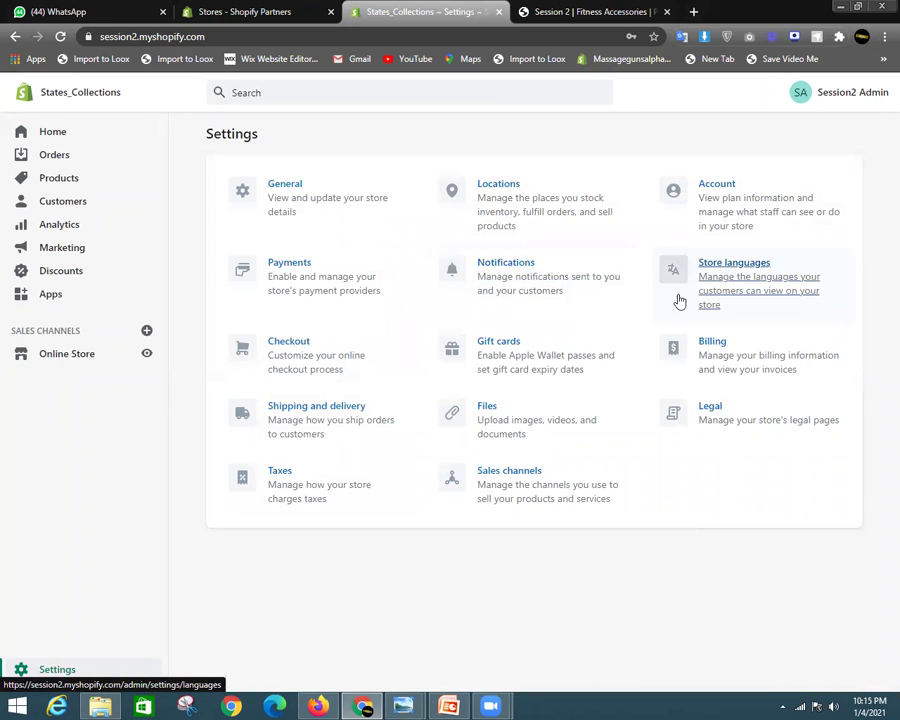
{"action": "left_click", "coordinate": [571, 286]}
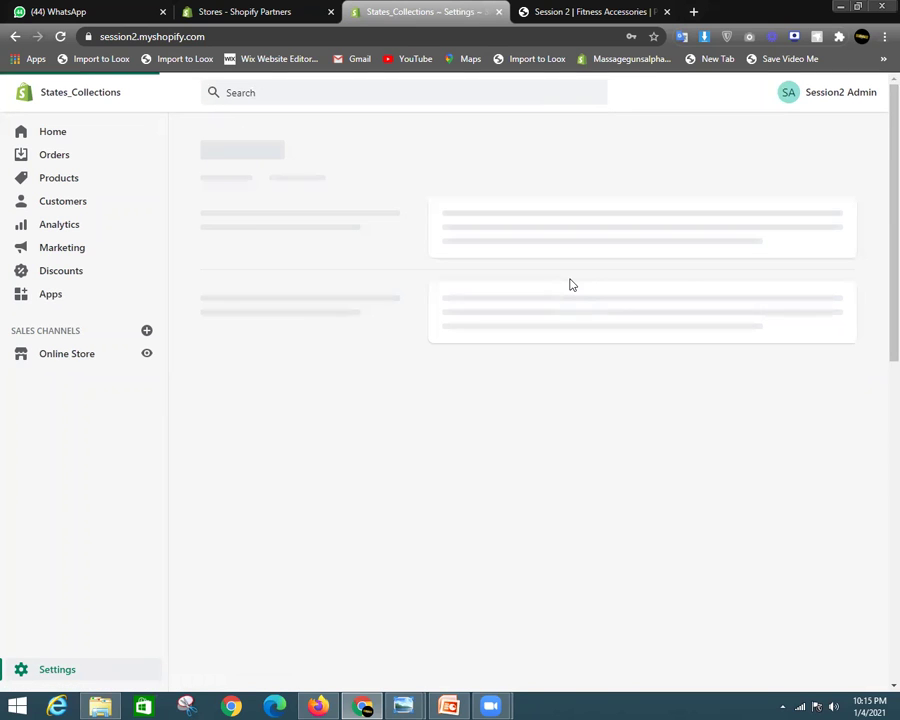
{"action": "scroll", "coordinate": [629, 368], "scroll_direction": "down", "scroll_amount": 3}
{"action": "scroll", "coordinate": [830, 231], "scroll_direction": "up", "scroll_amount": 3}
{"action": "scroll", "coordinate": [880, 238], "scroll_direction": "down", "scroll_amount": 1}
{"action": "scroll", "coordinate": [880, 238], "scroll_direction": "up", "scroll_amount": 1}
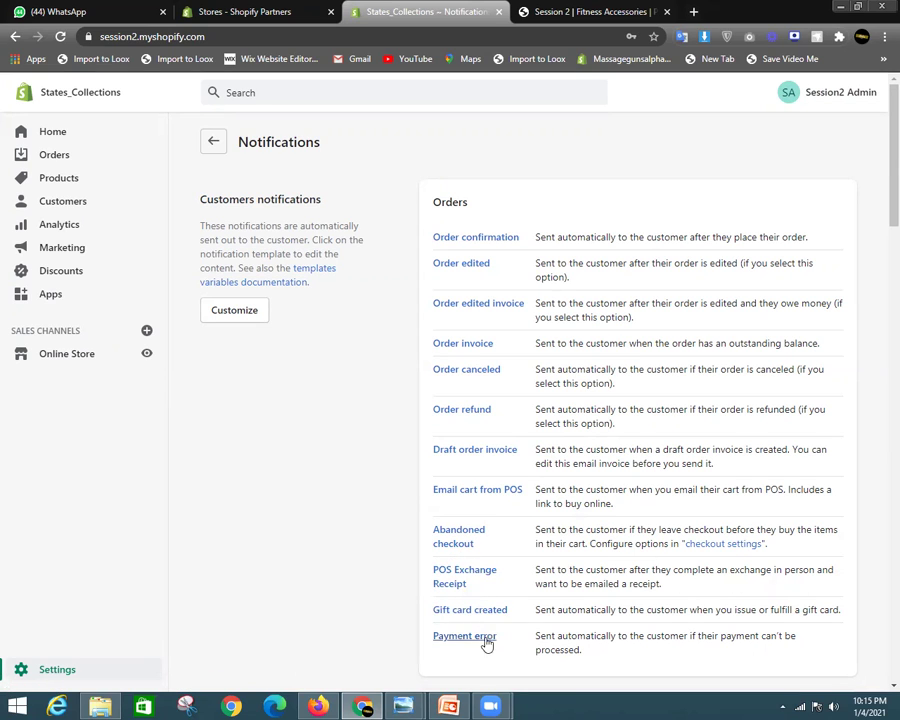
{"action": "scroll", "coordinate": [620, 635], "scroll_direction": "down", "scroll_amount": 1}
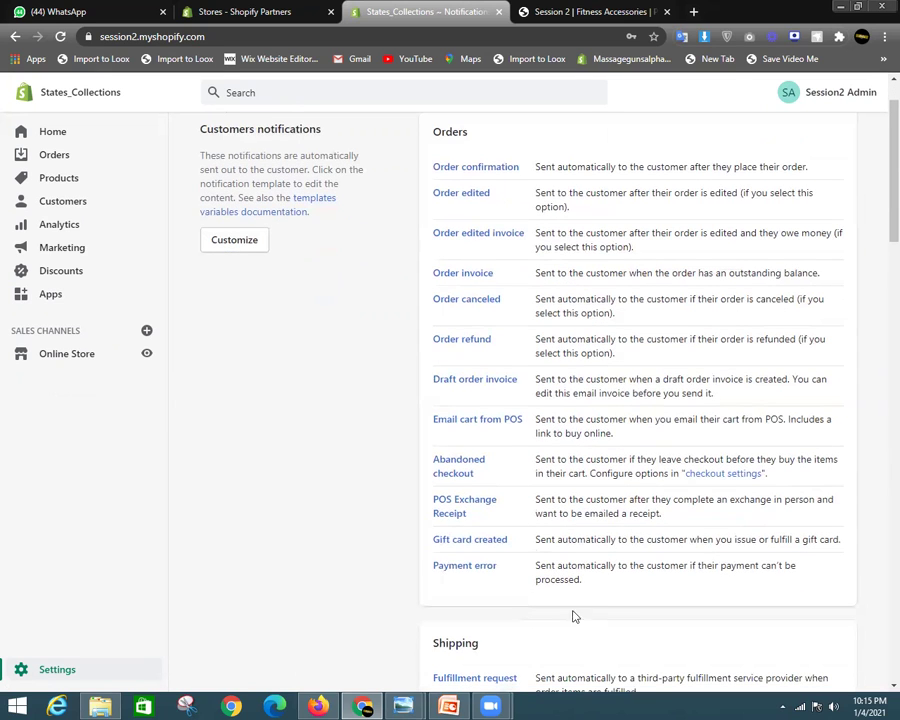
{"action": "scroll", "coordinate": [436, 340], "scroll_direction": "up", "scroll_amount": 1}
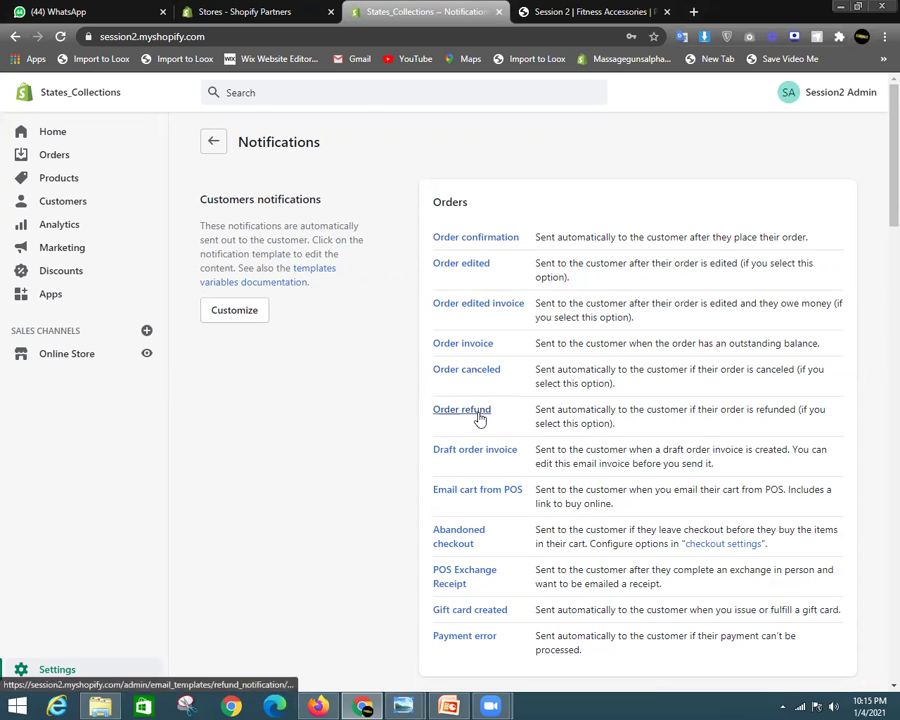
{"action": "scroll", "coordinate": [460, 400], "scroll_direction": "down", "scroll_amount": 3}
{"action": "scroll", "coordinate": [482, 394], "scroll_direction": "up", "scroll_amount": 3}
{"action": "scroll", "coordinate": [657, 432], "scroll_direction": "down", "scroll_amount": 5}
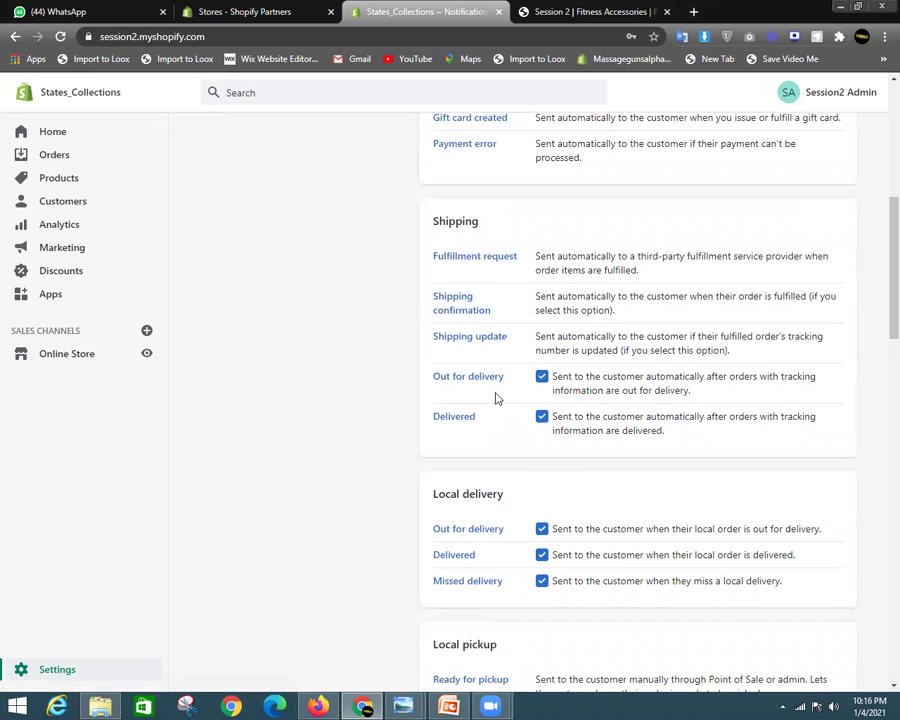
{"action": "scroll", "coordinate": [405, 514], "scroll_direction": "down", "scroll_amount": 3}
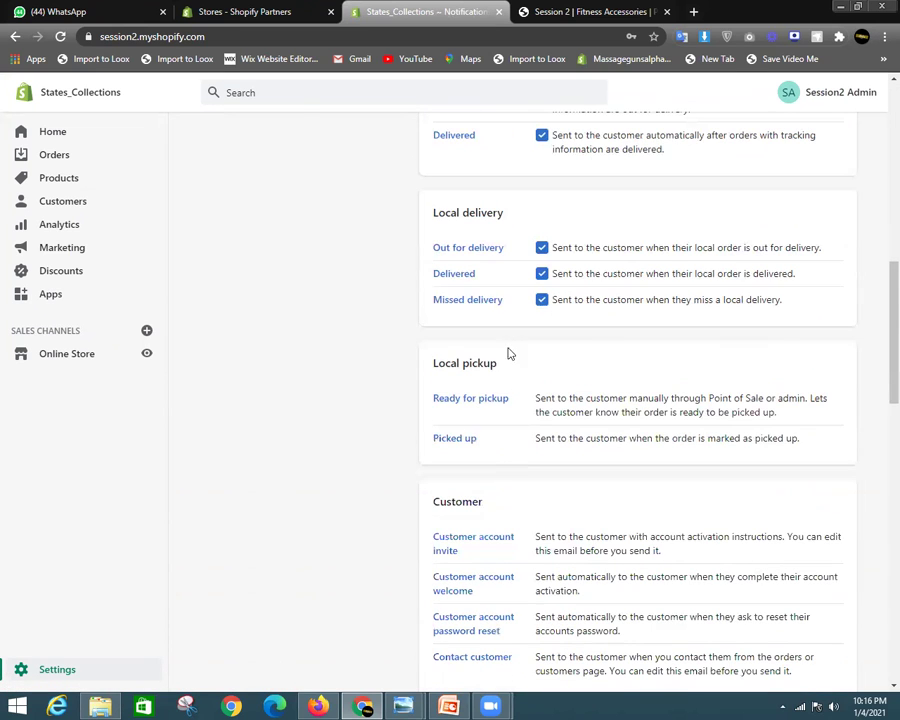
{"action": "scroll", "coordinate": [561, 470], "scroll_direction": "up", "scroll_amount": 6}
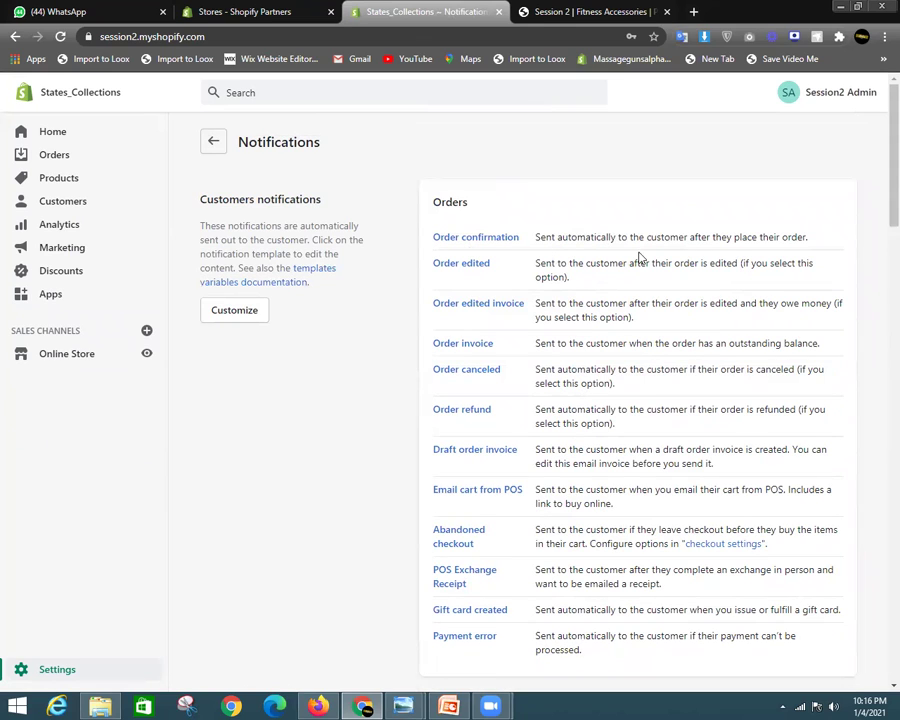
{"action": "left_click", "coordinate": [214, 142]}
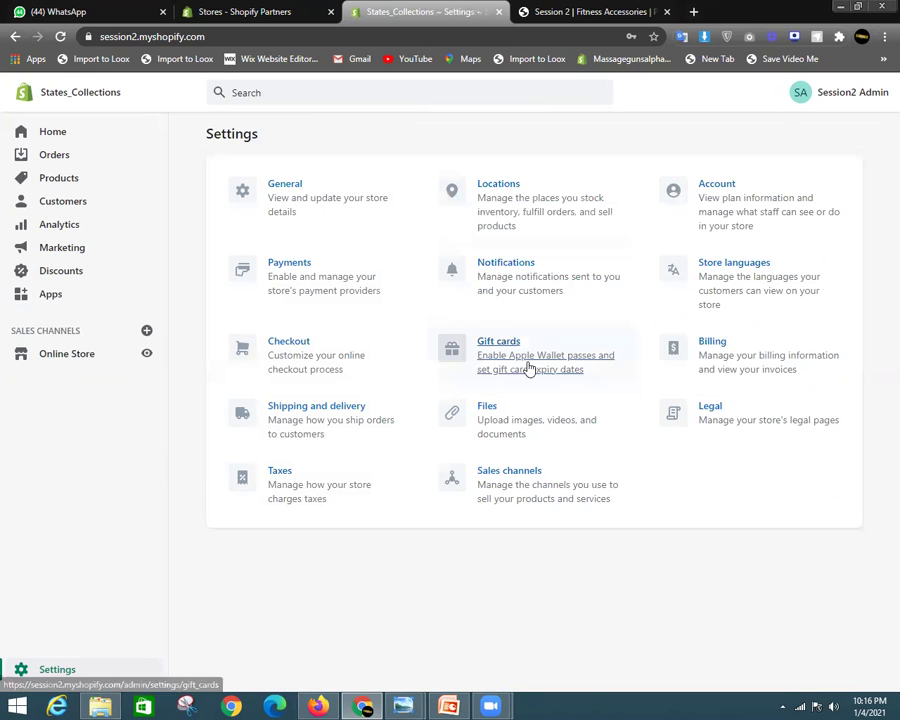
Open Store languages settings, then switch to the 'Session 2 | Fitness Accessories' storefront tab
{"action": "left_click", "coordinate": [736, 280]}
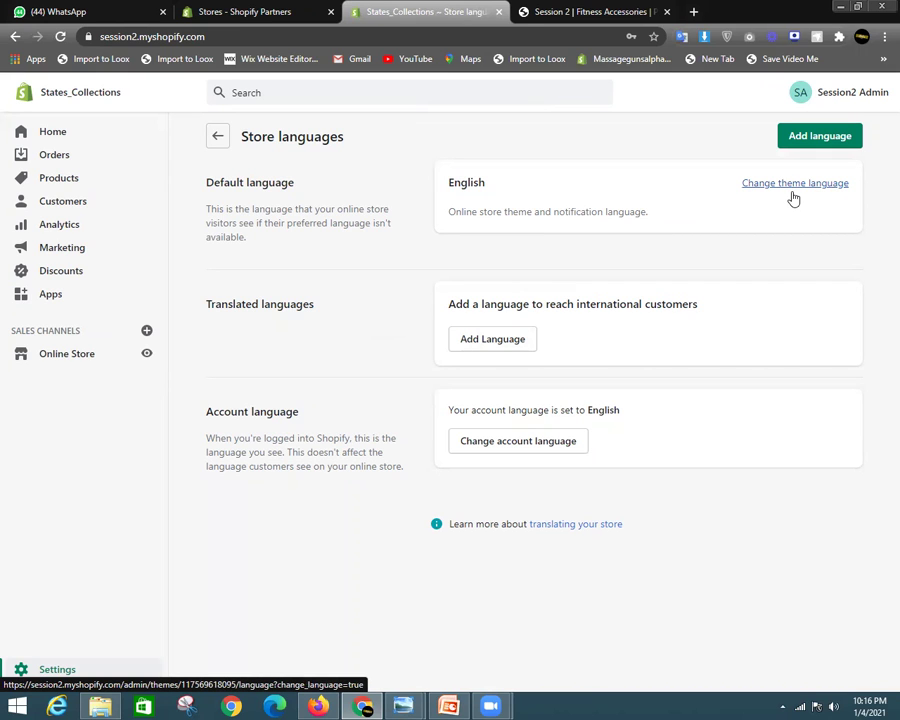
{"action": "left_click", "coordinate": [560, 10]}
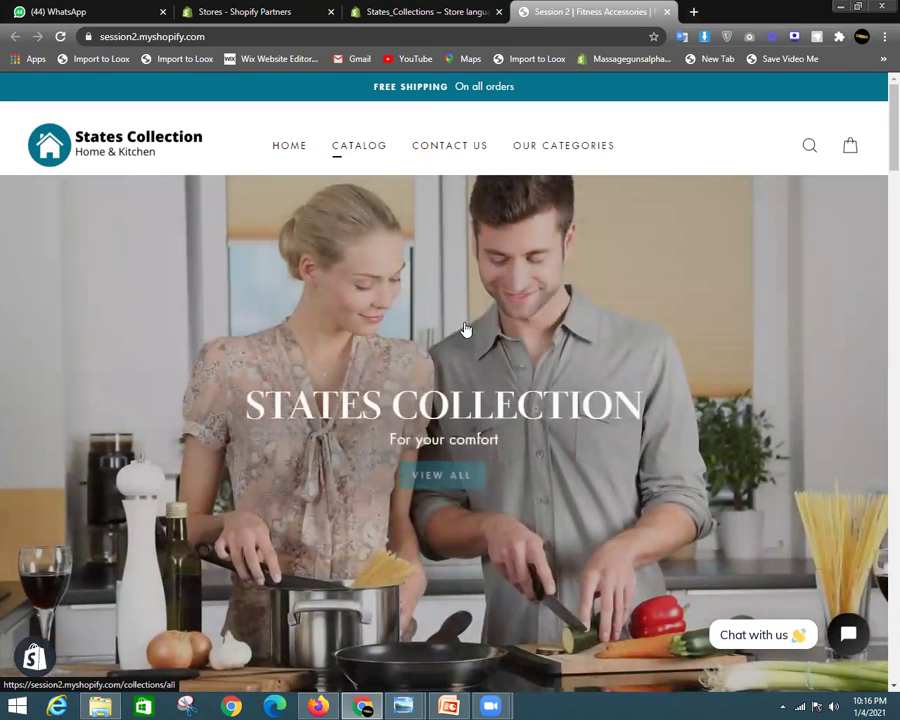
Scroll the storefront homepage and select the welcome message and 'WELCOME !' heading
{"action": "scroll", "coordinate": [468, 326], "scroll_direction": "down", "scroll_amount": 3}
{"action": "scroll", "coordinate": [474, 326], "scroll_direction": "up", "scroll_amount": 2}
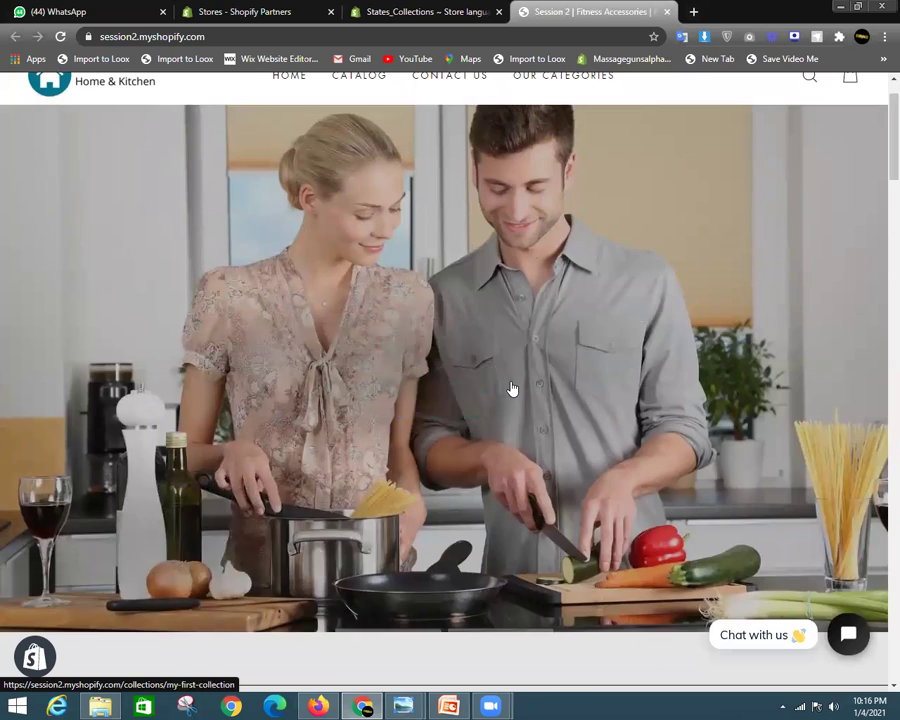
{"action": "scroll", "coordinate": [490, 392], "scroll_direction": "down", "scroll_amount": 5}
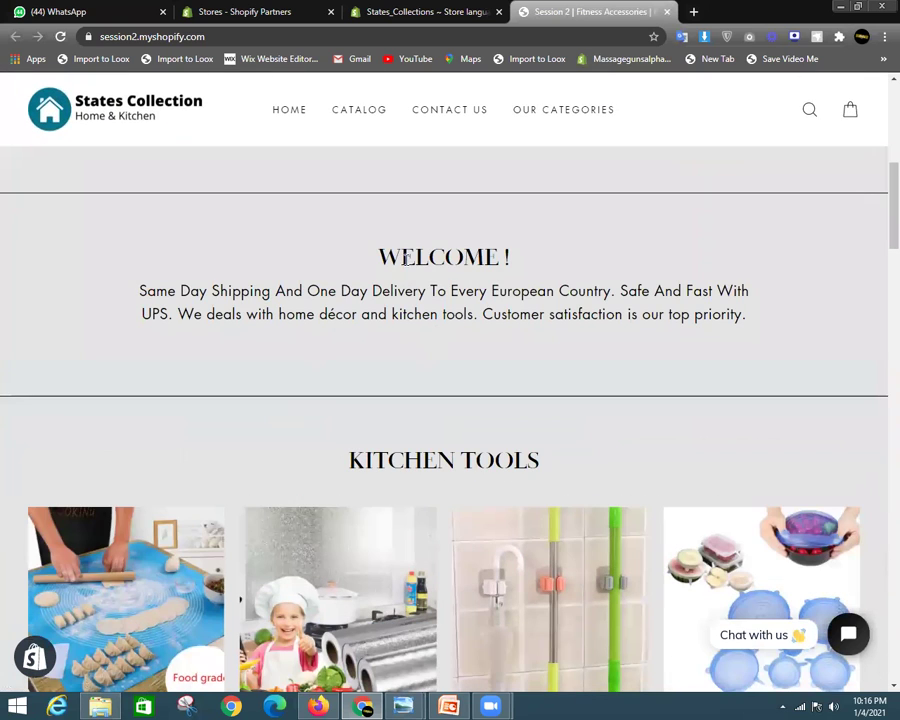
{"action": "left_click_drag", "start_coordinate": [393, 258], "coordinate": [744, 309]}
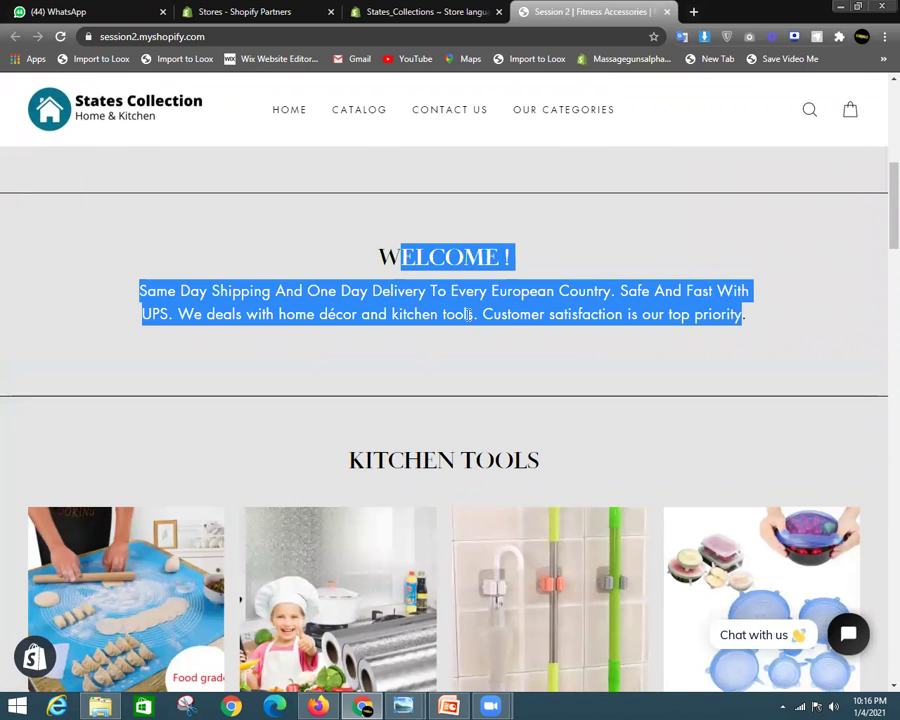
{"action": "left_click_drag", "start_coordinate": [378, 259], "coordinate": [773, 317]}
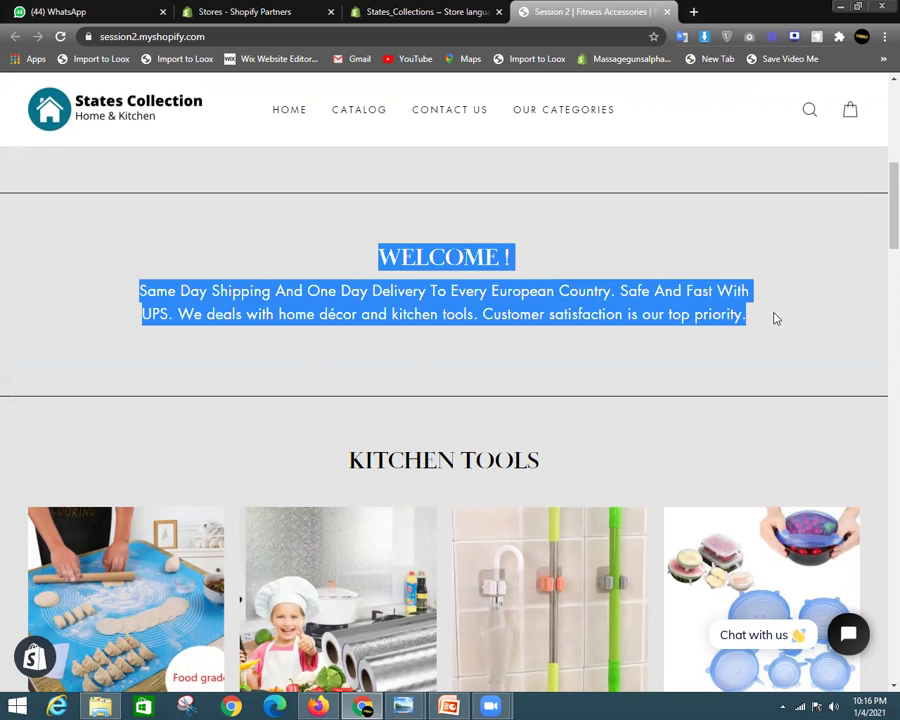
{"action": "scroll", "coordinate": [701, 395], "scroll_direction": "down", "scroll_amount": 2}
{"action": "mouse_move", "coordinate": [880, 240]}
{"action": "left_mouse_down"}
{"action": "mouse_move", "coordinate": [878, 301]}
{"action": "mouse_move", "coordinate": [878, 251]}
{"action": "left_mouse_up"}
{"action": "scroll", "coordinate": [420, 268], "scroll_direction": "up", "scroll_amount": 2}
{"action": "left_click", "coordinate": [482, 251]}
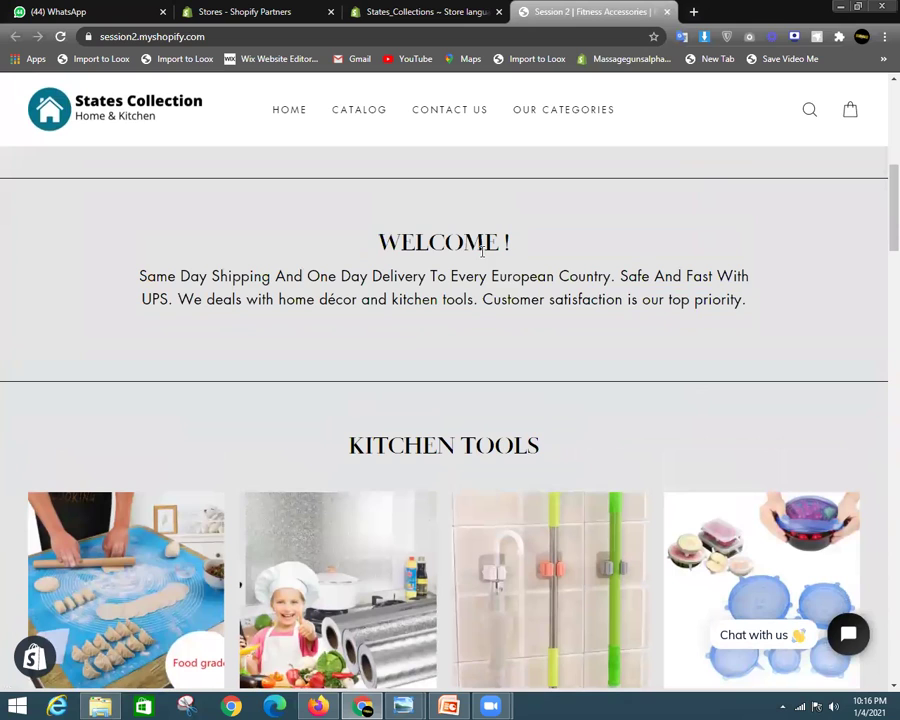
{"action": "left_click_drag", "start_coordinate": [374, 243], "coordinate": [532, 248]}
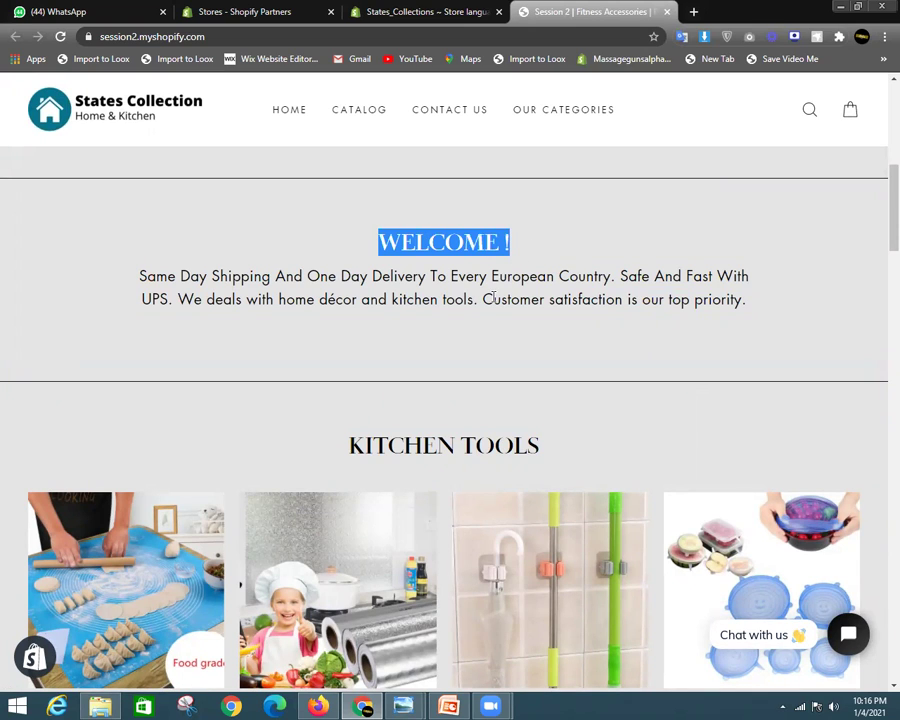
{"action": "left_click_drag", "start_coordinate": [148, 276], "coordinate": [749, 277]}
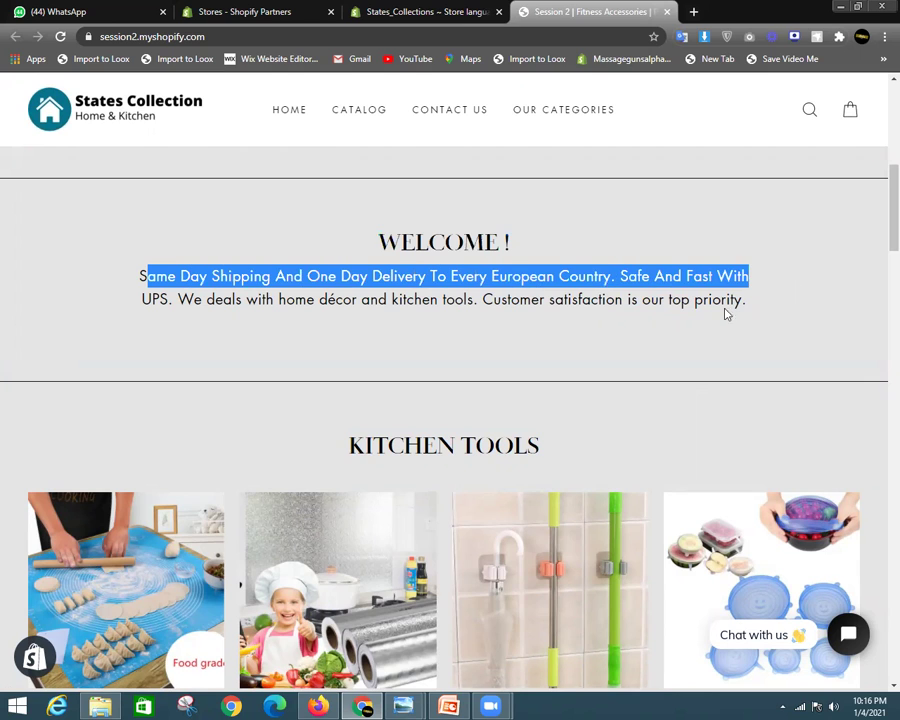
{"action": "scroll", "coordinate": [624, 335], "scroll_direction": "up", "scroll_amount": 4}
{"action": "left_click_drag", "start_coordinate": [891, 170], "coordinate": [891, 159]}
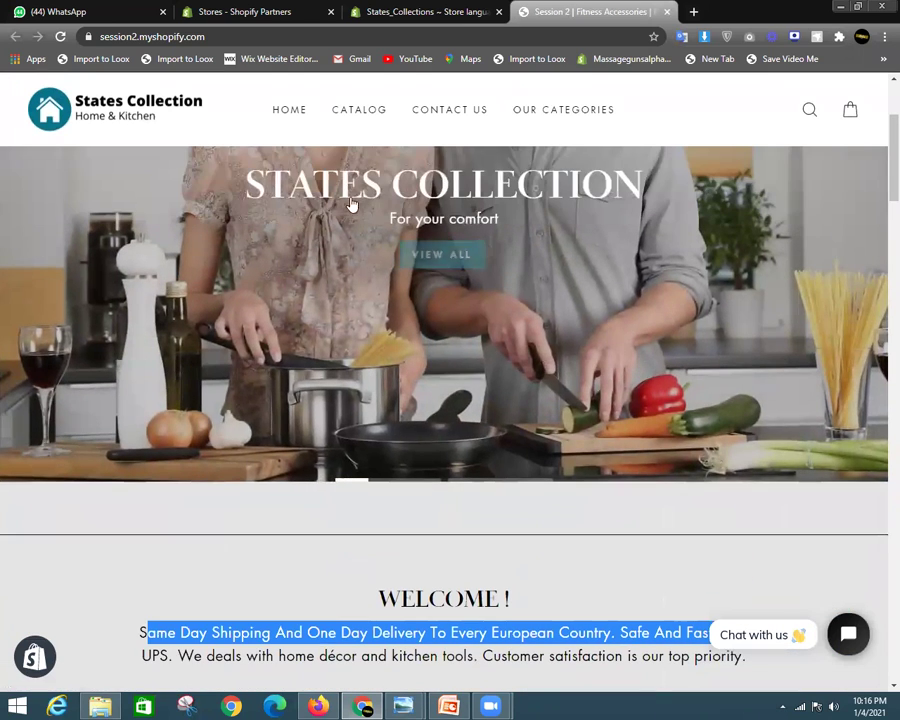
{"action": "scroll", "coordinate": [452, 271], "scroll_direction": "up", "scroll_amount": 2}
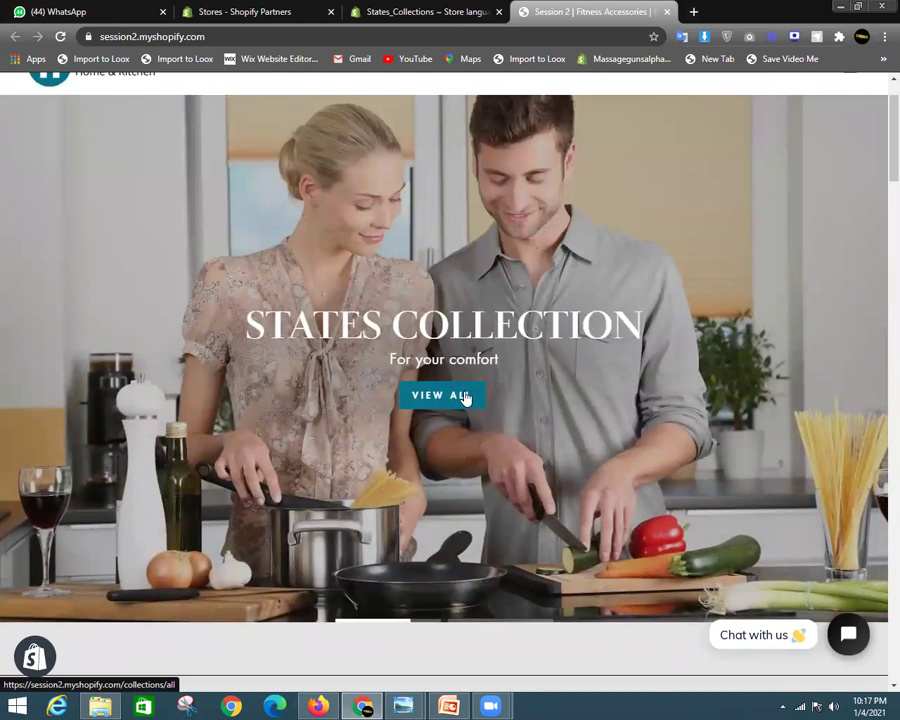
Scroll the homepage down to its footer, then return to the Store languages admin tab
{"action": "scroll", "coordinate": [879, 287], "scroll_direction": "down", "scroll_amount": 5}
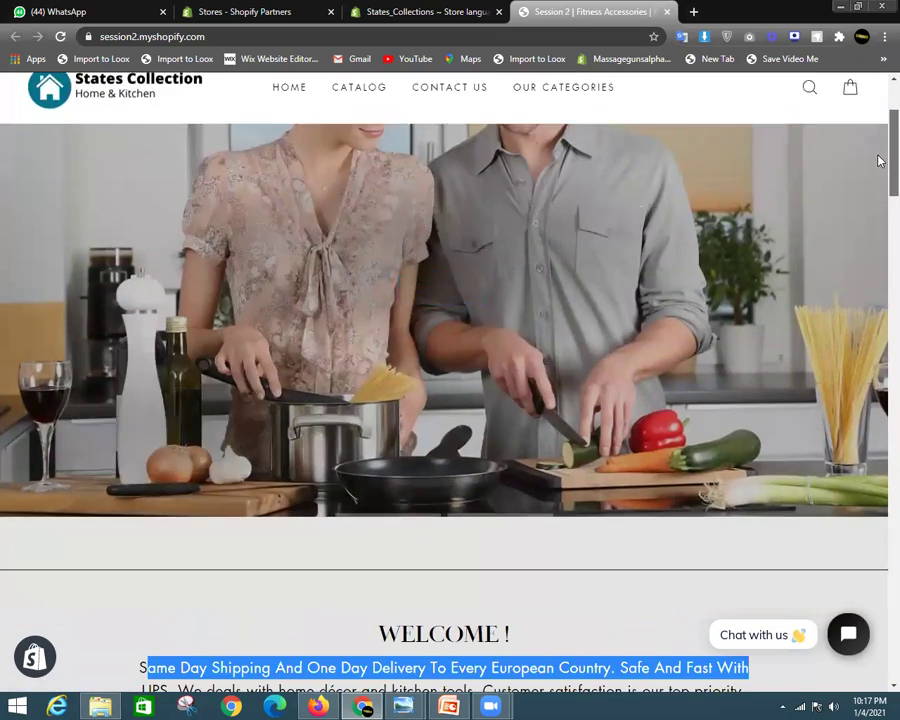
{"action": "scroll", "coordinate": [879, 287], "scroll_direction": "down", "scroll_amount": 10}
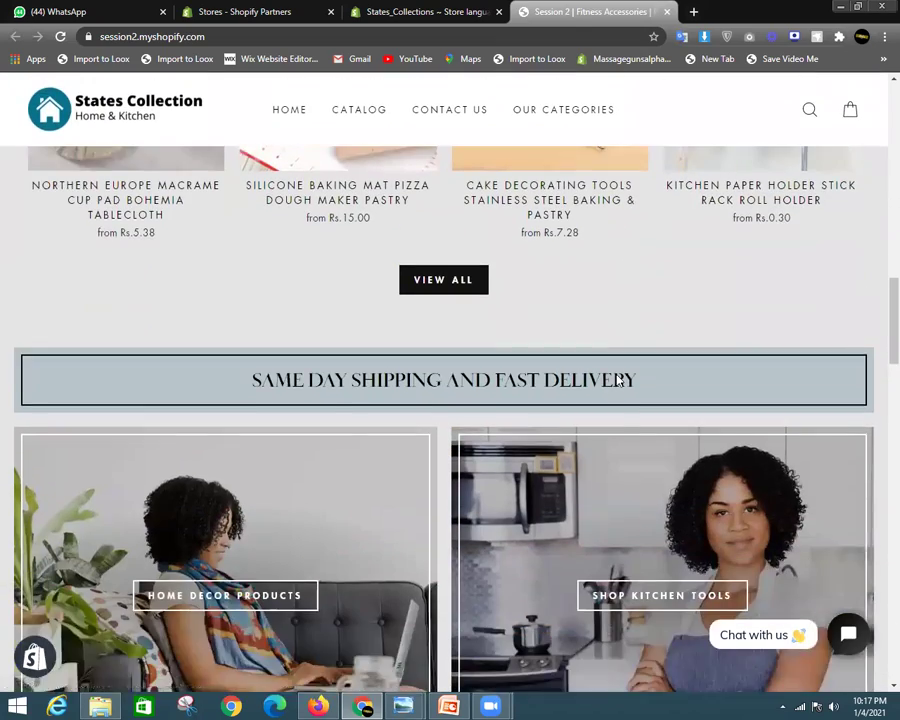
{"action": "scroll", "coordinate": [613, 378], "scroll_direction": "down", "scroll_amount": 4}
{"action": "scroll", "coordinate": [878, 482], "scroll_direction": "down", "scroll_amount": 5}
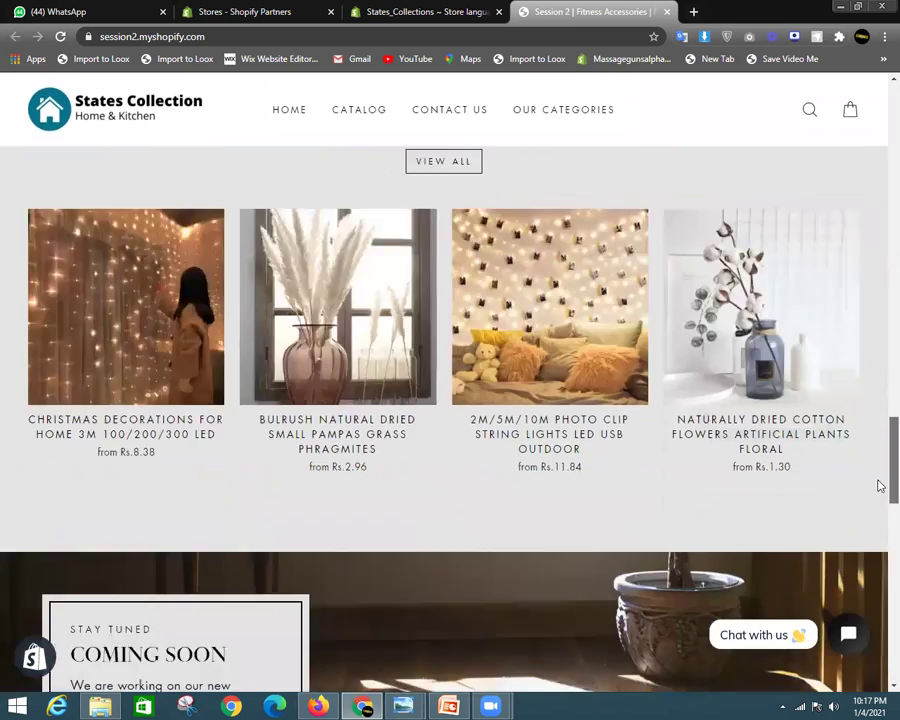
{"action": "scroll", "coordinate": [570, 420], "scroll_direction": "down", "scroll_amount": 4}
{"action": "scroll", "coordinate": [878, 582], "scroll_direction": "down", "scroll_amount": 6}
{"action": "scroll", "coordinate": [833, 519], "scroll_direction": "up", "scroll_amount": 2}
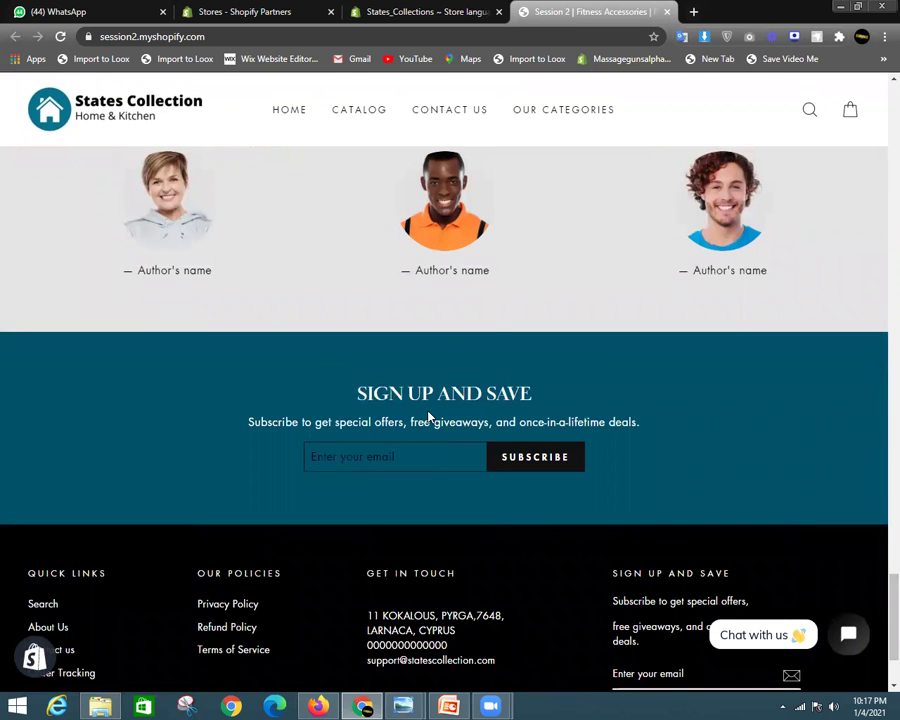
{"action": "left_click", "coordinate": [454, 9]}
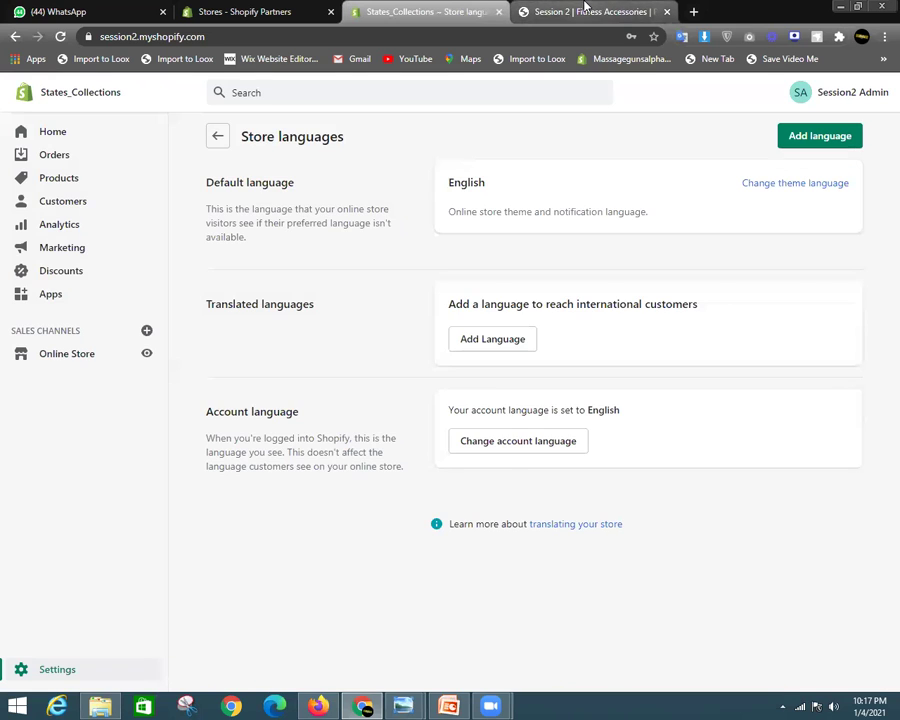
{"action": "left_click", "coordinate": [586, 10]}
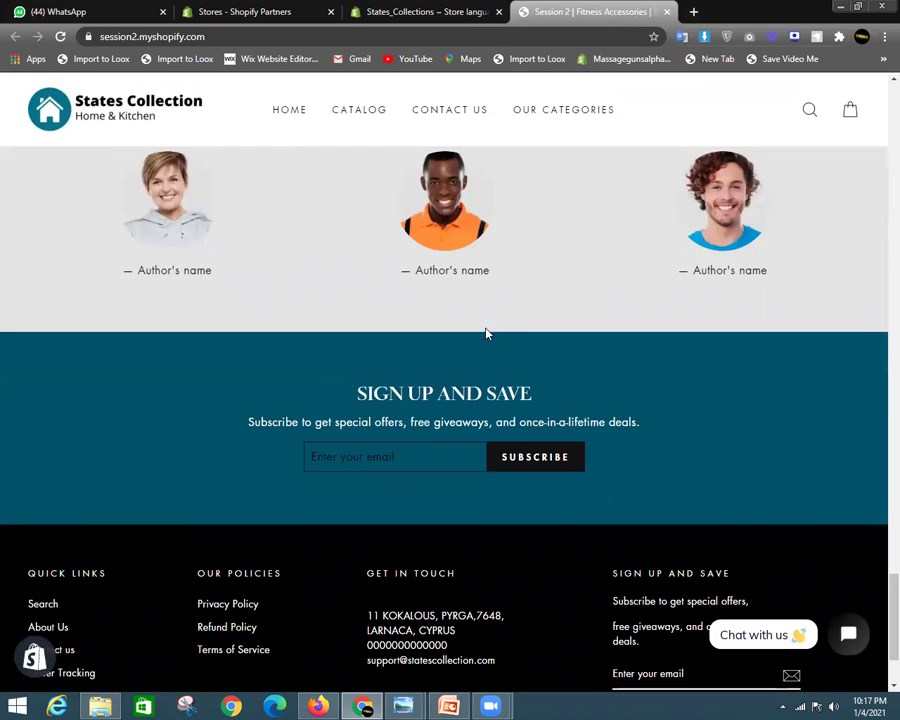
{"action": "left_click_drag", "start_coordinate": [370, 396], "coordinate": [546, 388]}
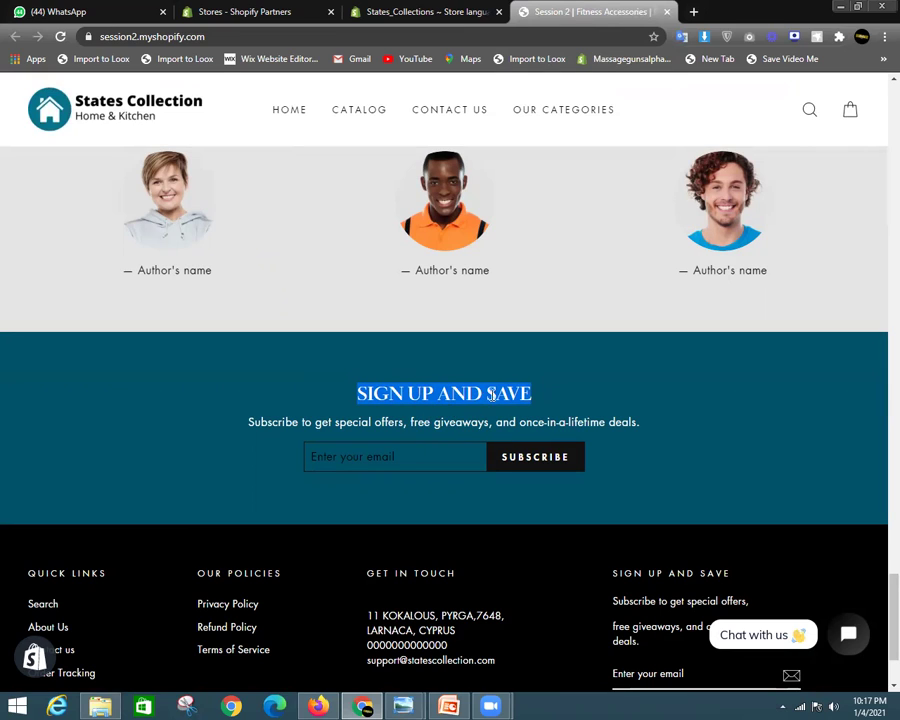
{"action": "left_click", "coordinate": [424, 396]}
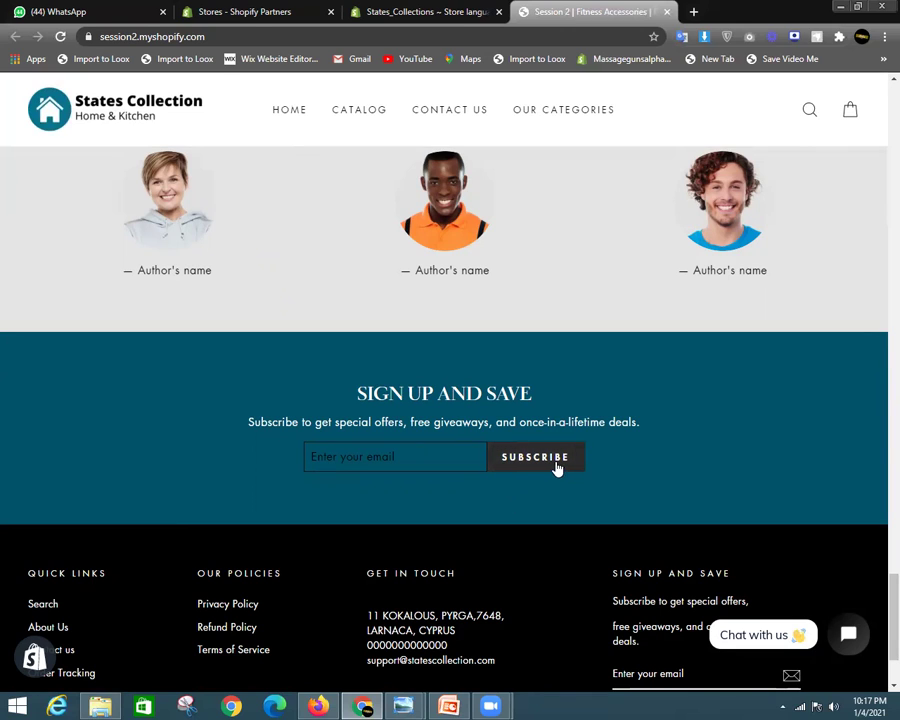
{"action": "left_click", "coordinate": [418, 8]}
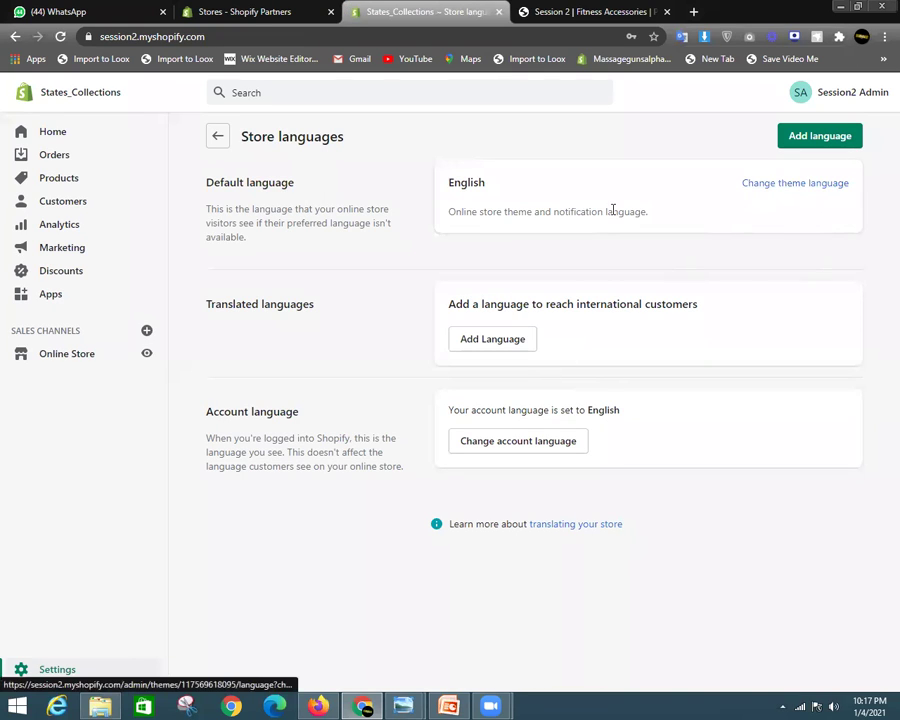
{"action": "left_click", "coordinate": [585, 12]}
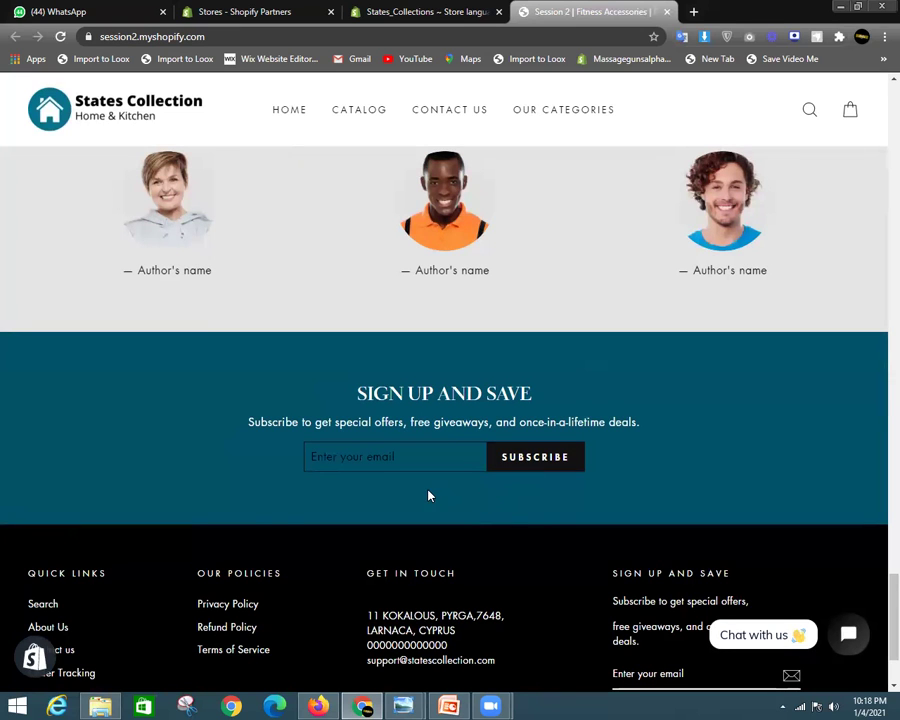
{"action": "left_click", "coordinate": [428, 12]}
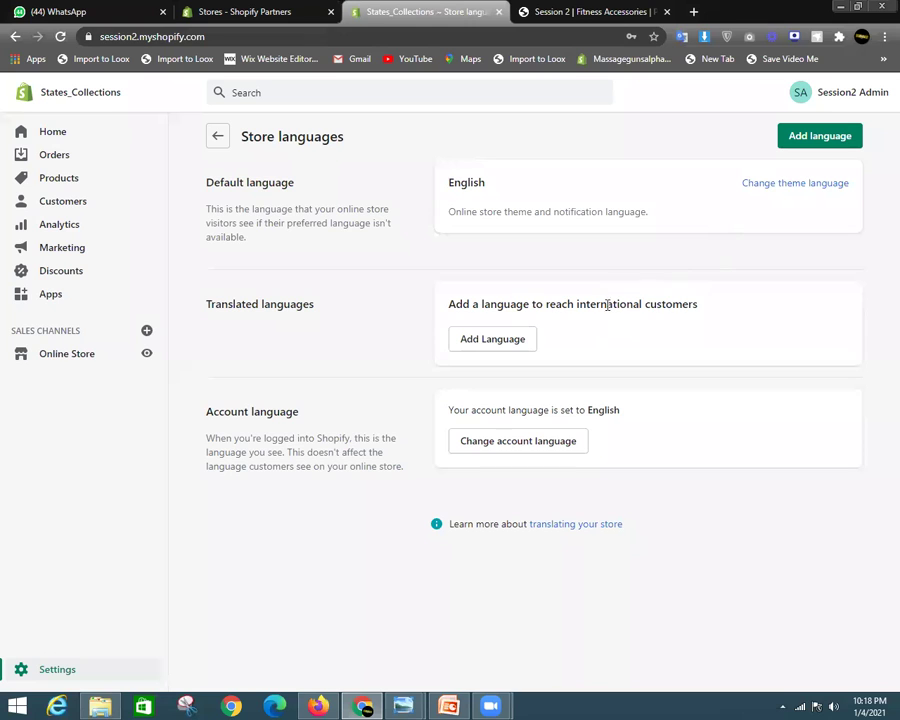
{"action": "left_click", "coordinate": [589, 8]}
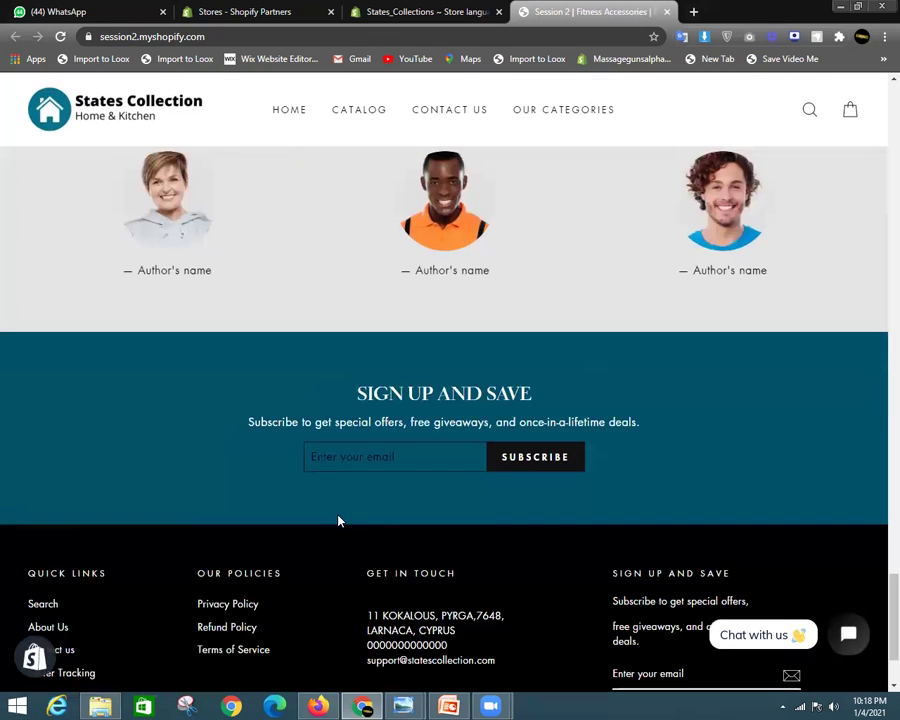
{"action": "left_click", "coordinate": [363, 456]}
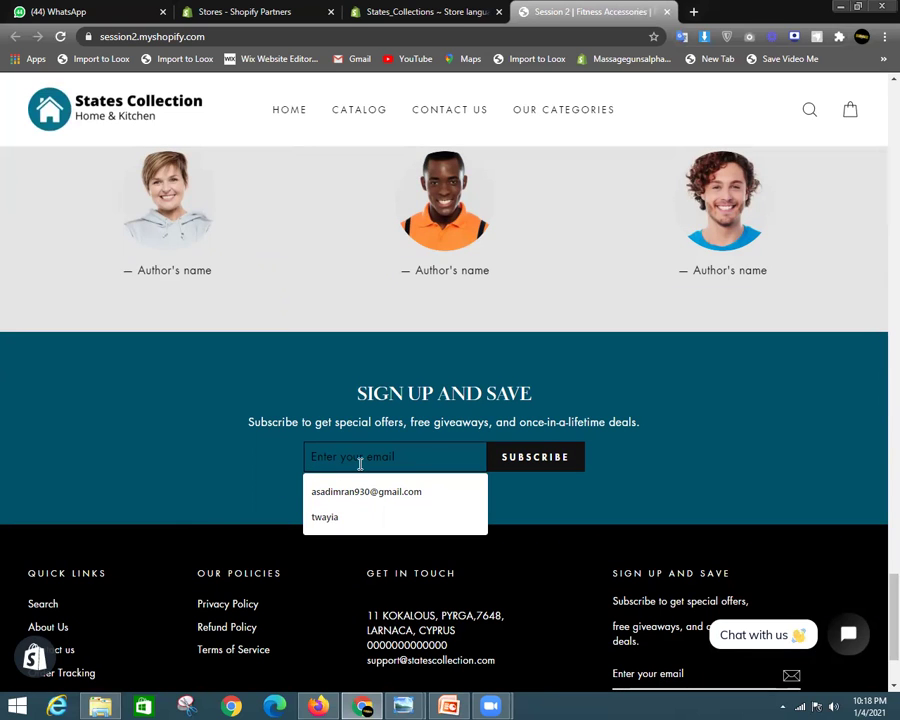
{"action": "left_click", "coordinate": [428, 12]}
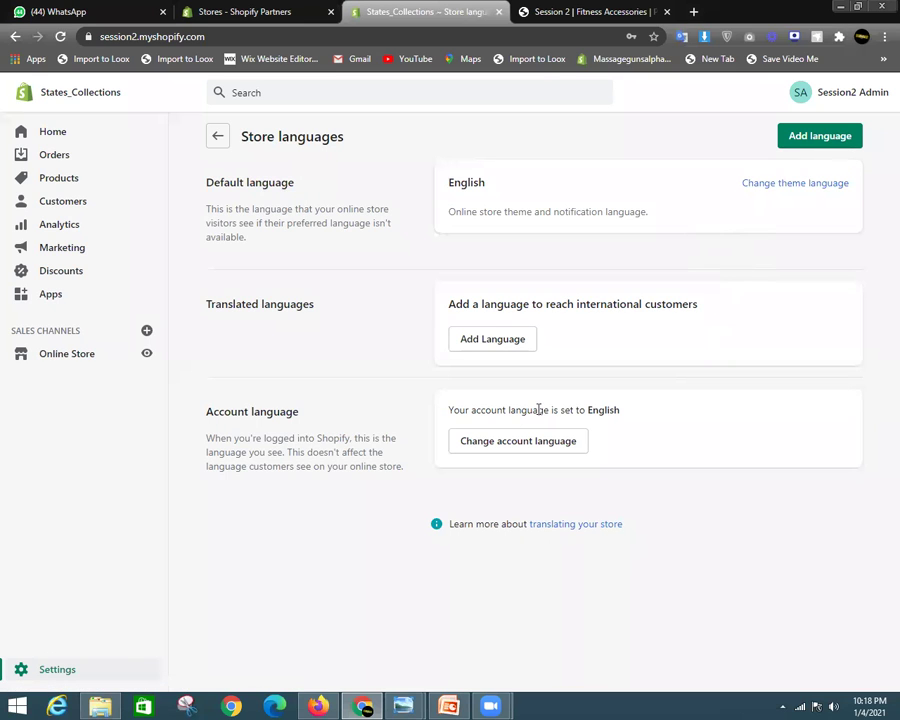
Set Hindi as the theme language, save it, and switch to the storefront tab
{"action": "left_click", "coordinate": [769, 190]}
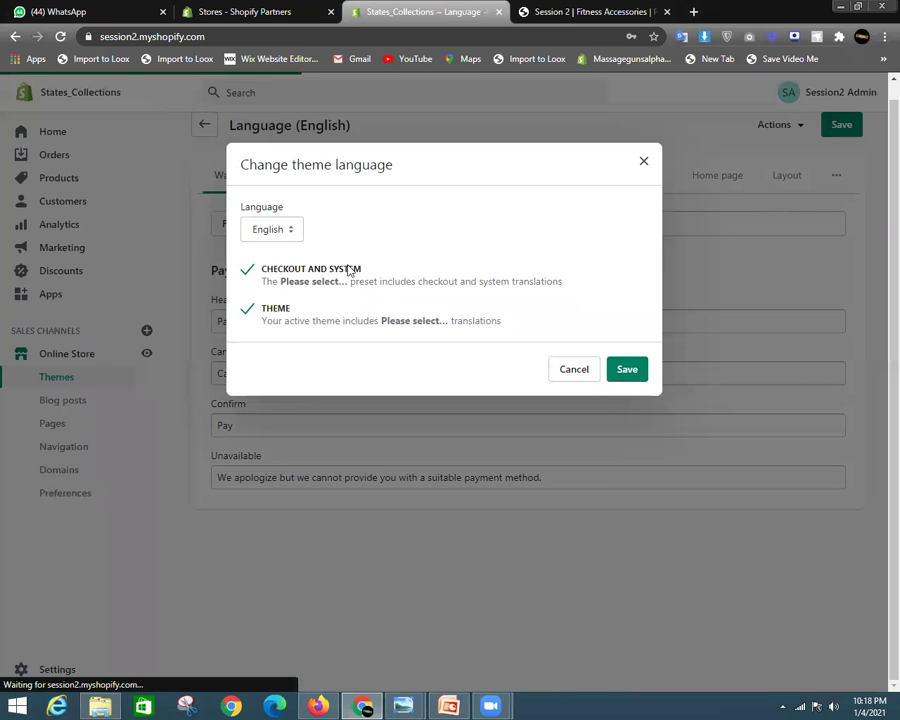
{"action": "left_click", "coordinate": [282, 233]}
{"action": "scroll", "coordinate": [290, 410], "scroll_direction": "down", "scroll_amount": 4}
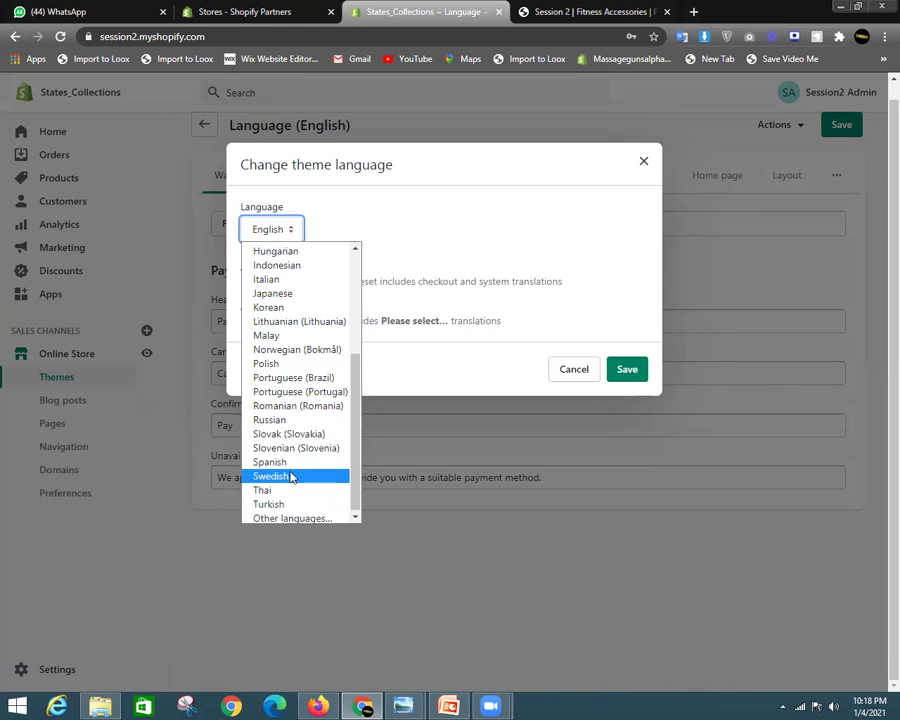
{"action": "scroll", "coordinate": [287, 406], "scroll_direction": "up", "scroll_amount": 3}
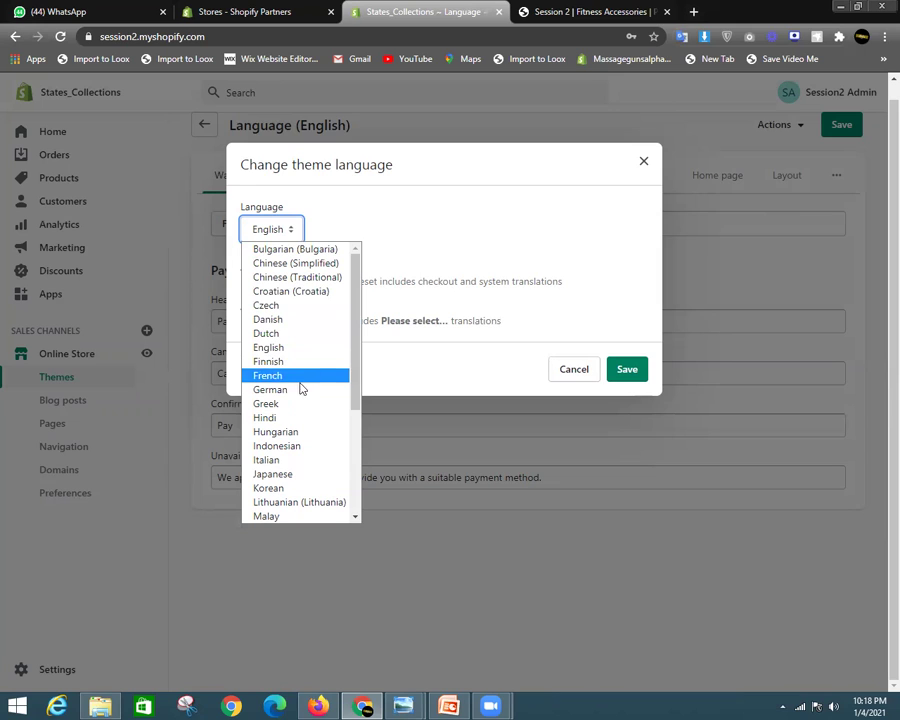
{"action": "left_click", "coordinate": [292, 417]}
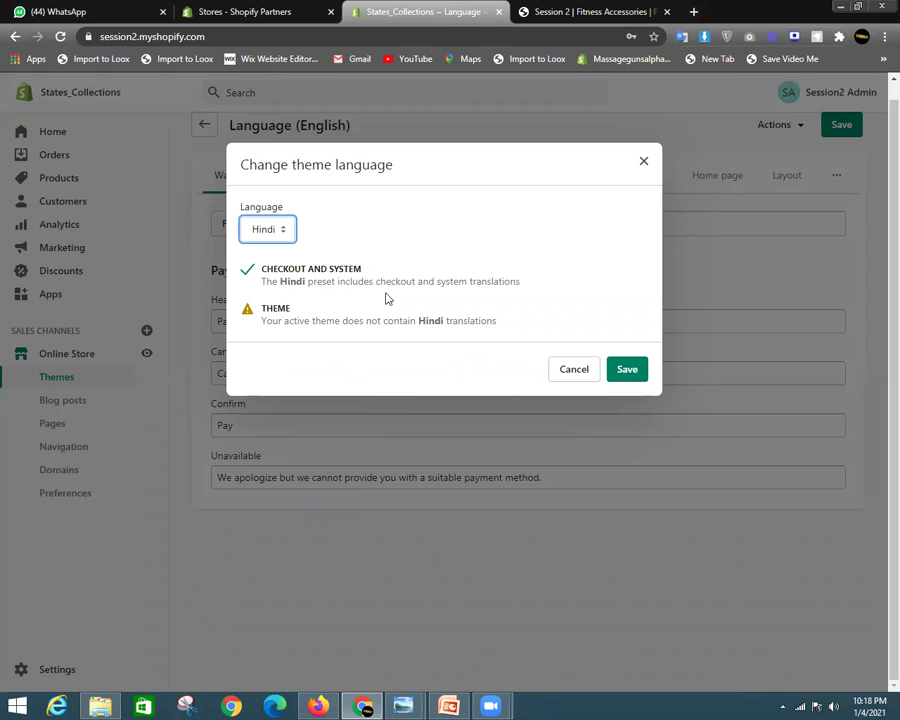
{"action": "left_click", "coordinate": [628, 369]}
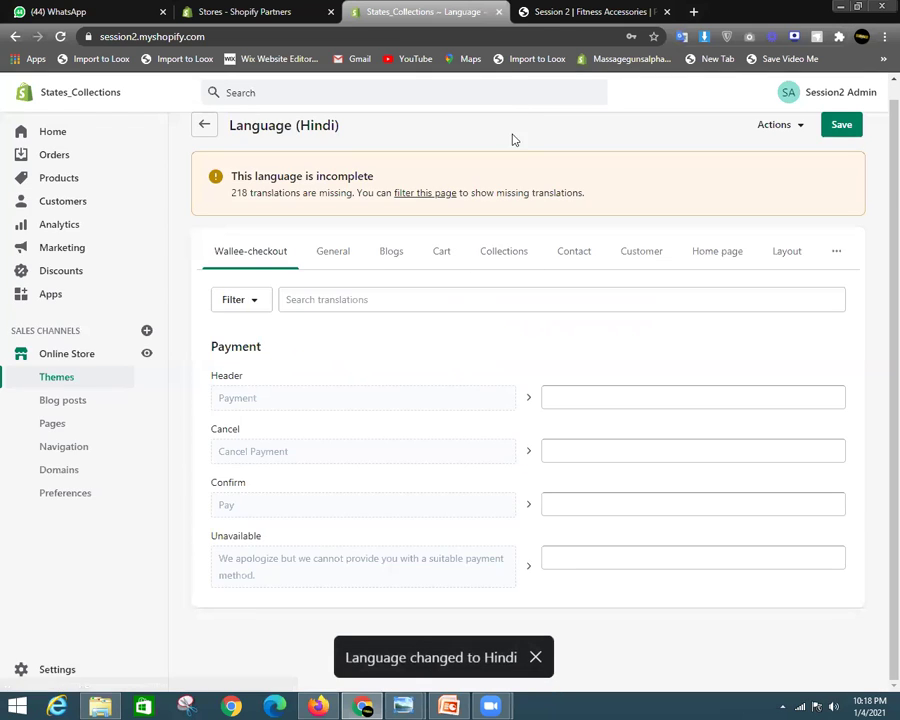
{"action": "left_click", "coordinate": [528, 11]}
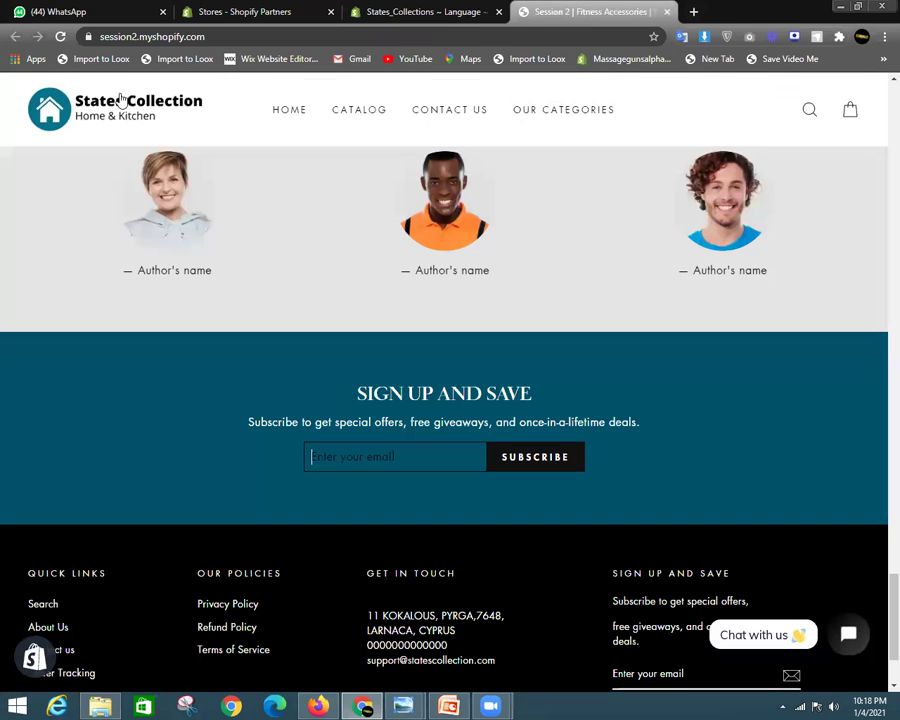
Reload the storefront and scroll through its Hindi text and 'translation missing' placeholders
{"action": "left_click", "coordinate": [62, 36]}
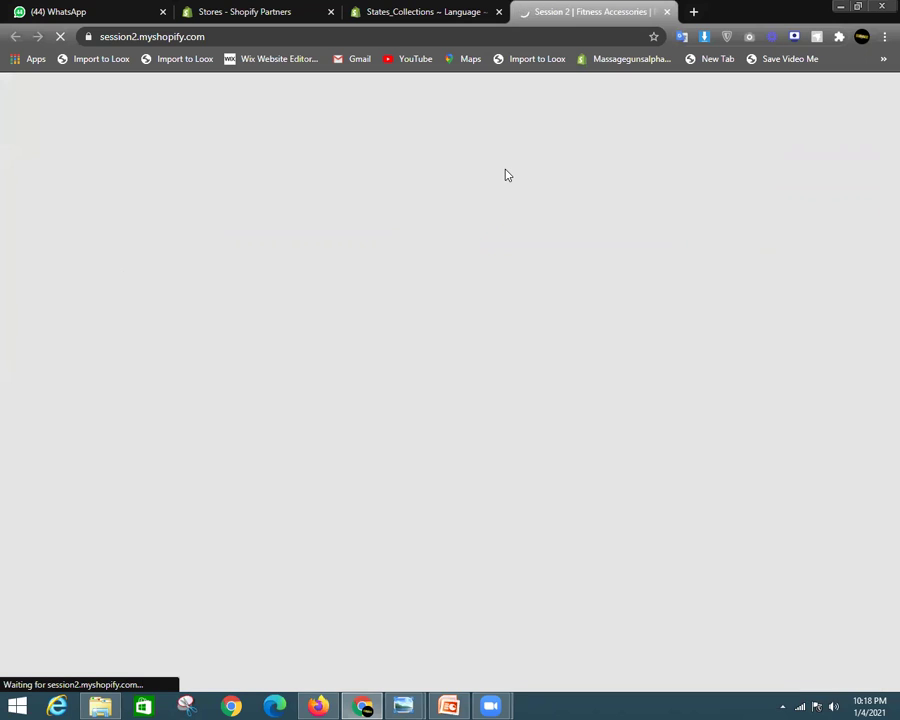
{"action": "scroll", "coordinate": [573, 334], "scroll_direction": "down", "scroll_amount": 6}
{"action": "scroll", "coordinate": [556, 337], "scroll_direction": "up", "scroll_amount": 3}
{"action": "scroll", "coordinate": [556, 326], "scroll_direction": "up", "scroll_amount": 8}
{"action": "scroll", "coordinate": [660, 315], "scroll_direction": "down", "scroll_amount": 5}
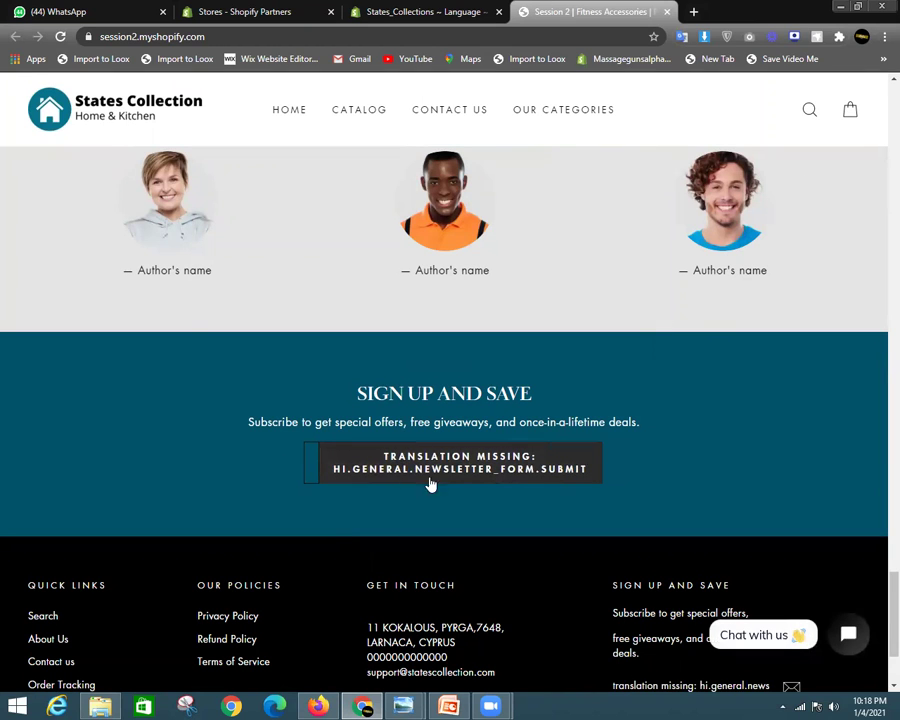
{"action": "scroll", "coordinate": [506, 478], "scroll_direction": "down", "scroll_amount": 2}
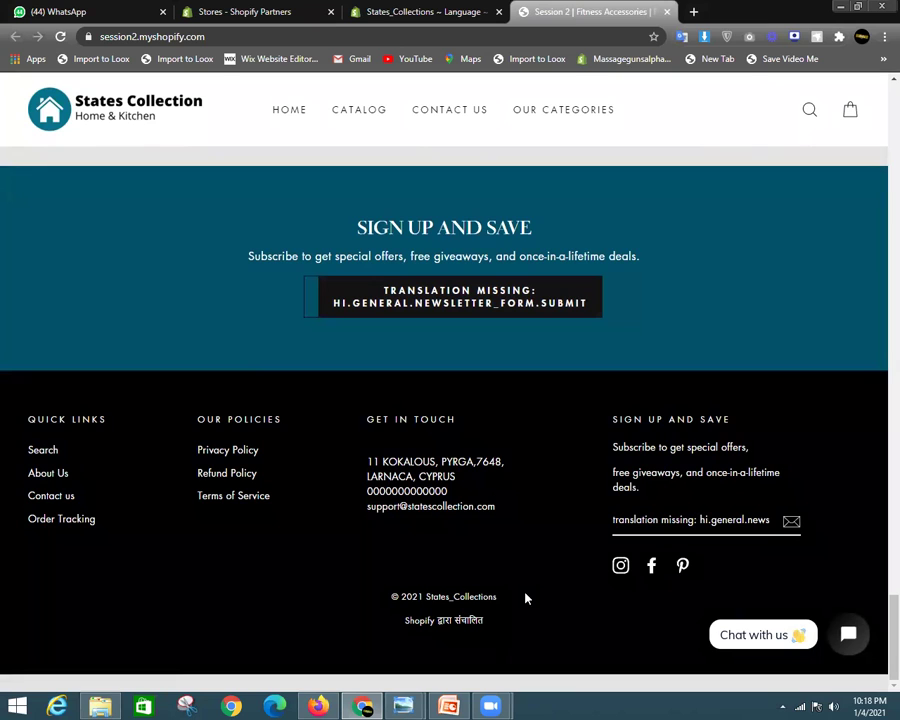
{"action": "scroll", "coordinate": [514, 486], "scroll_direction": "up", "scroll_amount": 3}
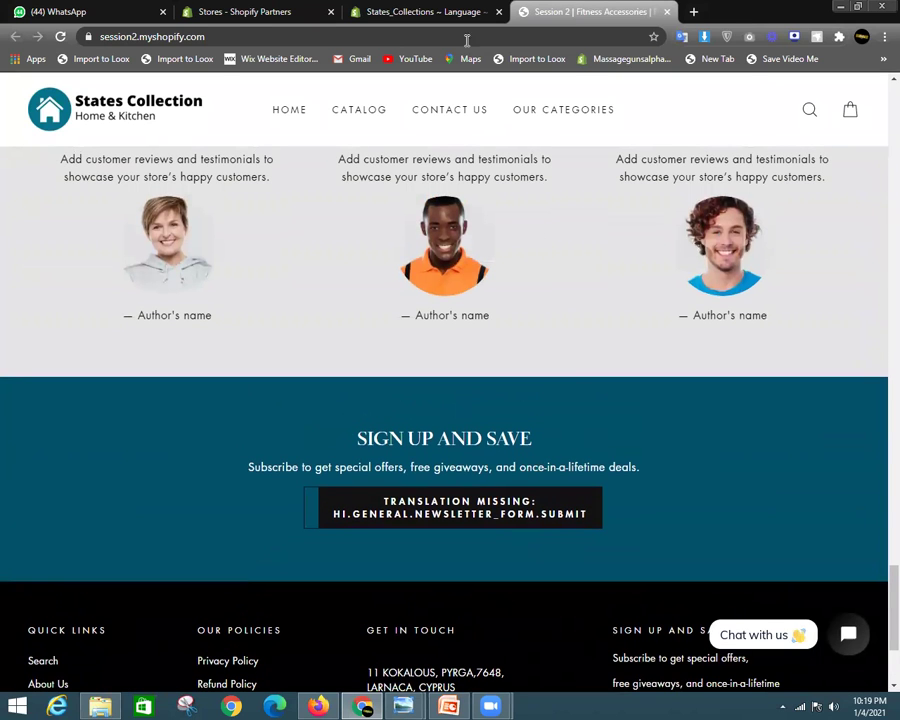
{"action": "scroll", "coordinate": [581, 413], "scroll_direction": "up", "scroll_amount": 5}
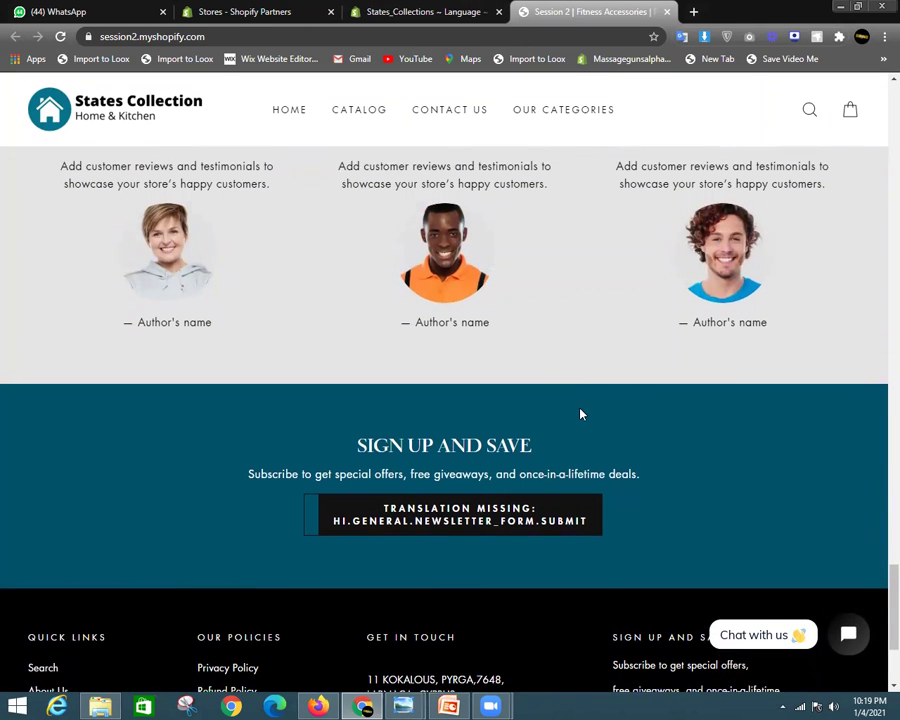
{"action": "scroll", "coordinate": [581, 413], "scroll_direction": "up", "scroll_amount": 4}
{"action": "left_click_drag", "start_coordinate": [879, 491], "coordinate": [817, 627]}
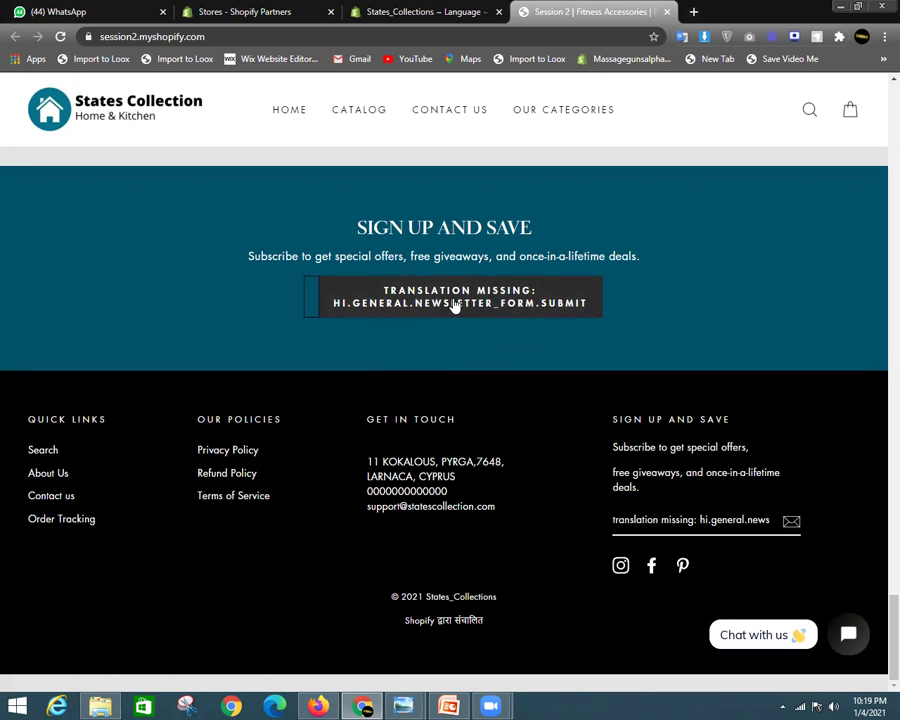
Select the Hindi 'Powered by Shopify' footer credit to inspect it
{"action": "left_click_drag", "start_coordinate": [436, 620], "coordinate": [481, 622]}
{"action": "left_click", "coordinate": [452, 624]}
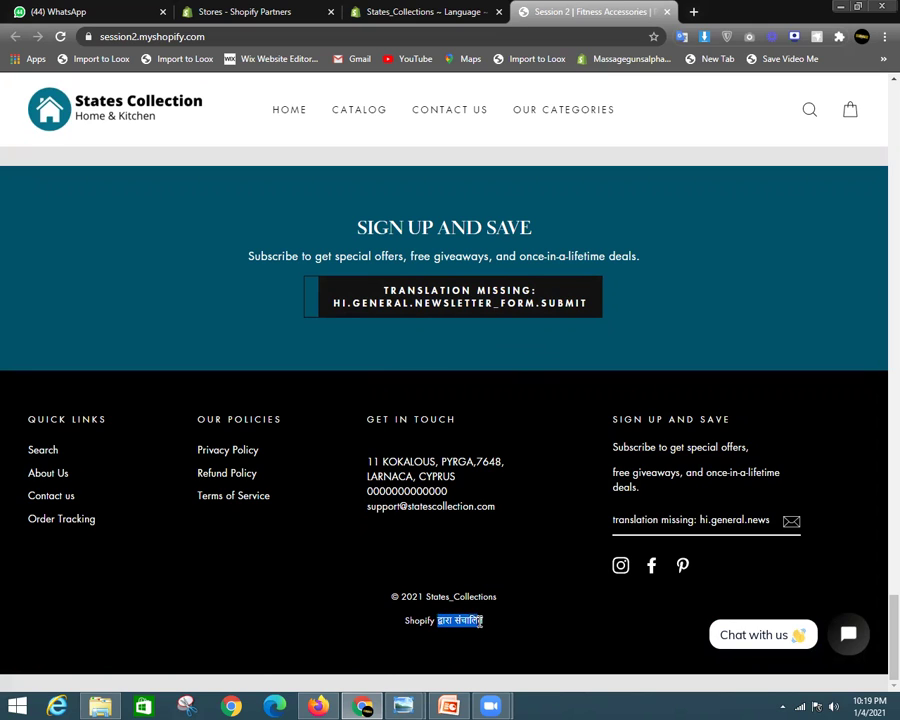
{"action": "left_click", "coordinate": [448, 620]}
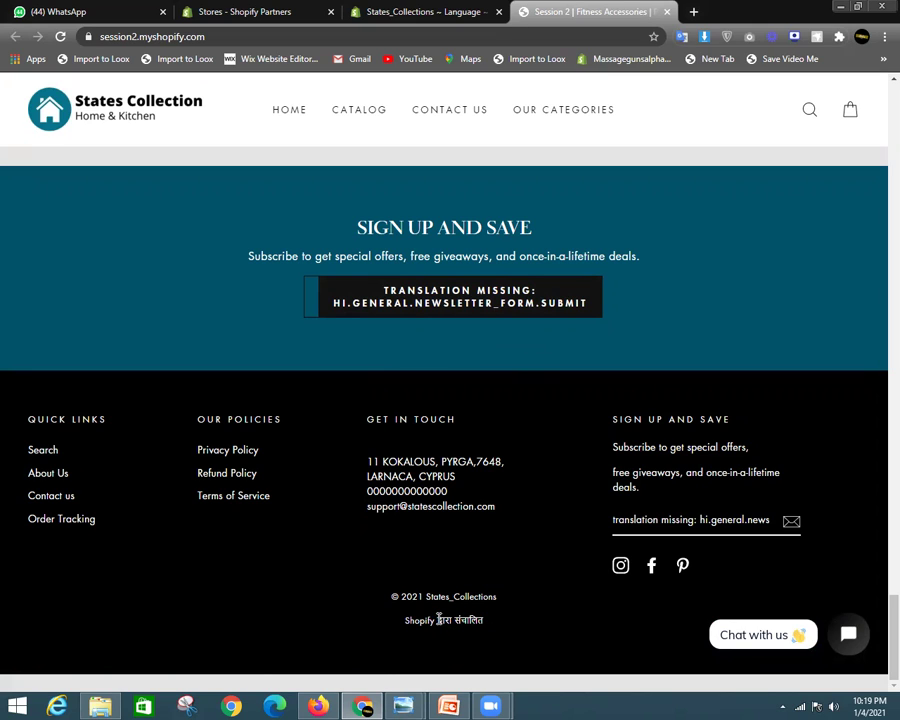
{"action": "double_click", "coordinate": [422, 620]}
{"action": "left_click", "coordinate": [486, 599]}
{"action": "scroll", "coordinate": [486, 599], "scroll_direction": "up", "scroll_amount": 4}
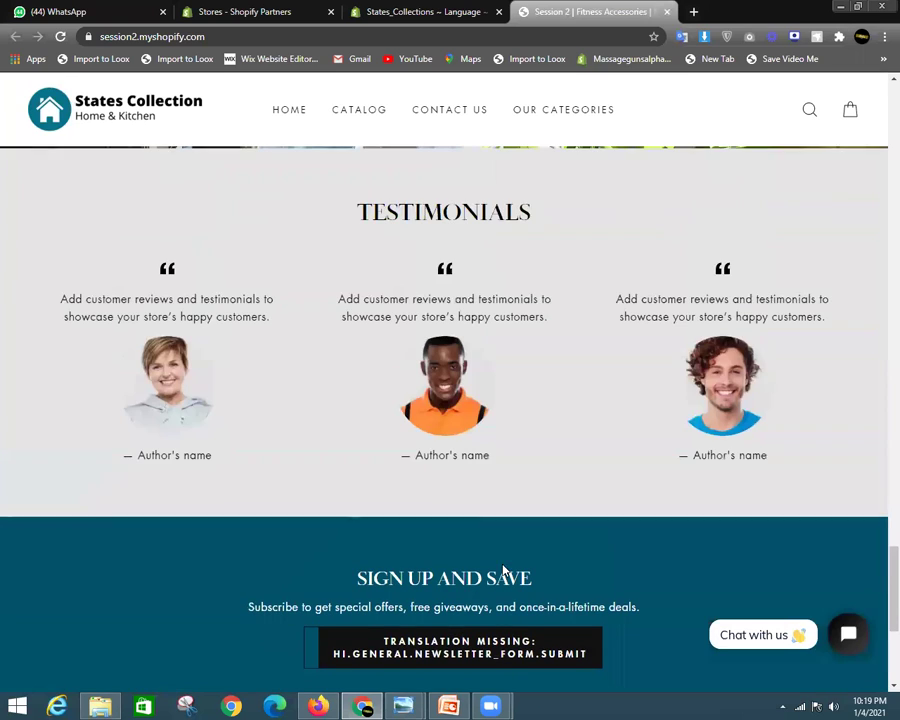
{"action": "scroll", "coordinate": [554, 326], "scroll_direction": "up", "scroll_amount": 8}
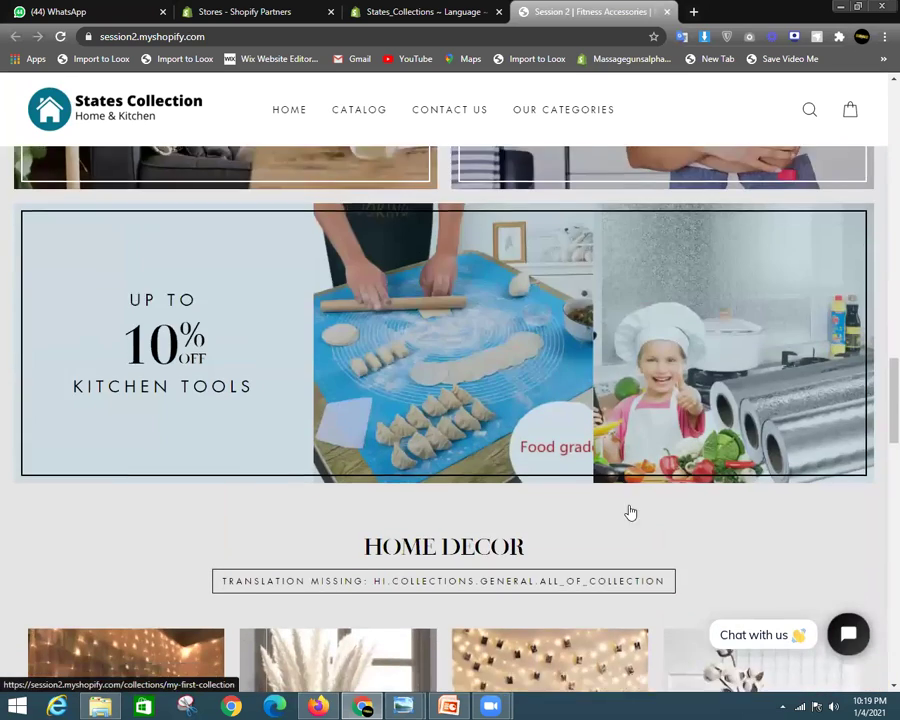
{"action": "scroll", "coordinate": [629, 510], "scroll_direction": "down", "scroll_amount": 3}
View the photo-clip string lights product page in Hindi, then return to the Hindi language editor
{"action": "left_click", "coordinate": [530, 428]}
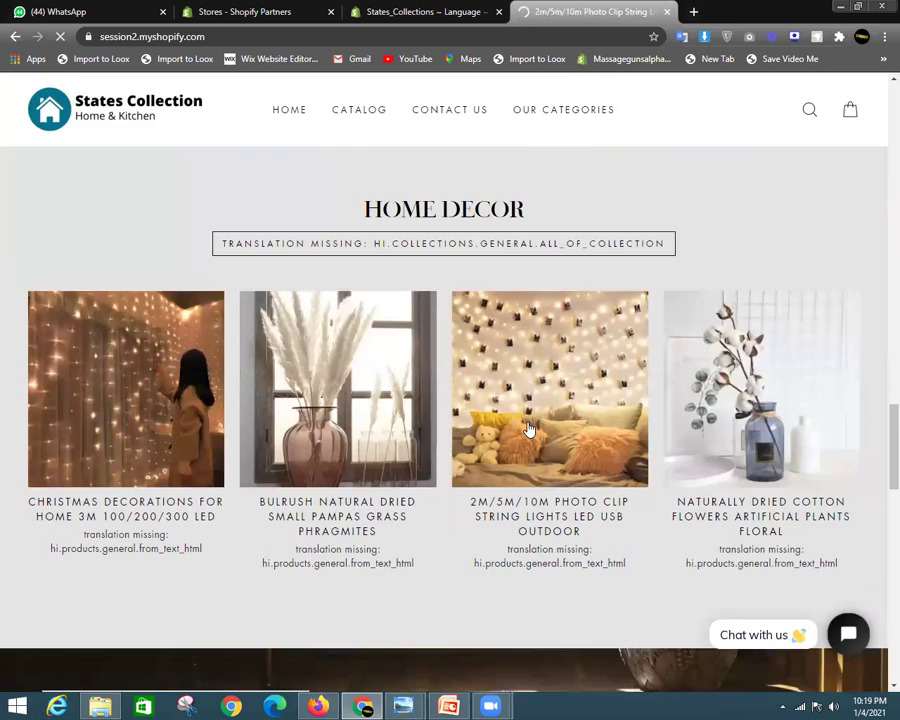
{"action": "scroll", "coordinate": [562, 405], "scroll_direction": "down", "scroll_amount": 2}
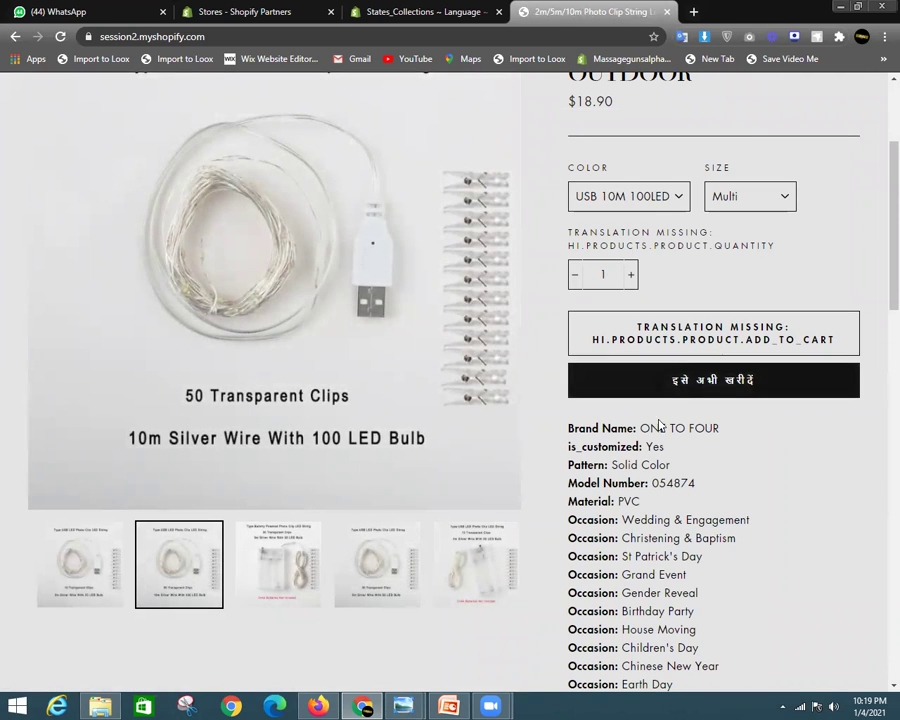
{"action": "left_click", "coordinate": [440, 9]}
{"action": "scroll", "coordinate": [348, 384], "scroll_direction": "up", "scroll_amount": 2}
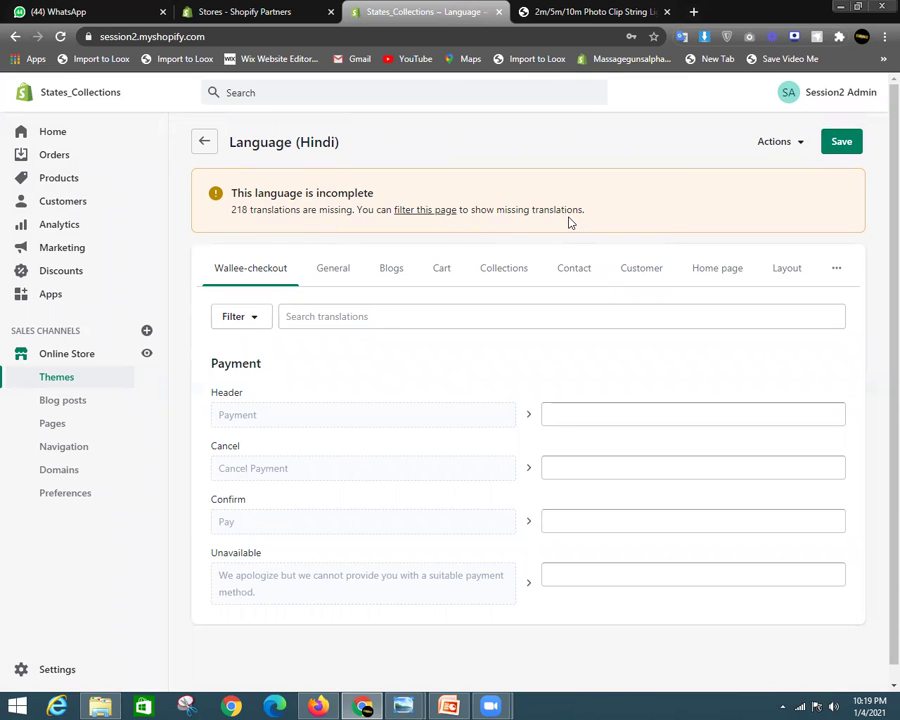
Leave the Hindi editor and go to Settings > Store languages
{"action": "scroll", "coordinate": [367, 371], "scroll_direction": "down", "scroll_amount": 2}
{"action": "scroll", "coordinate": [367, 371], "scroll_direction": "up", "scroll_amount": 2}
{"action": "left_click", "coordinate": [204, 141]}
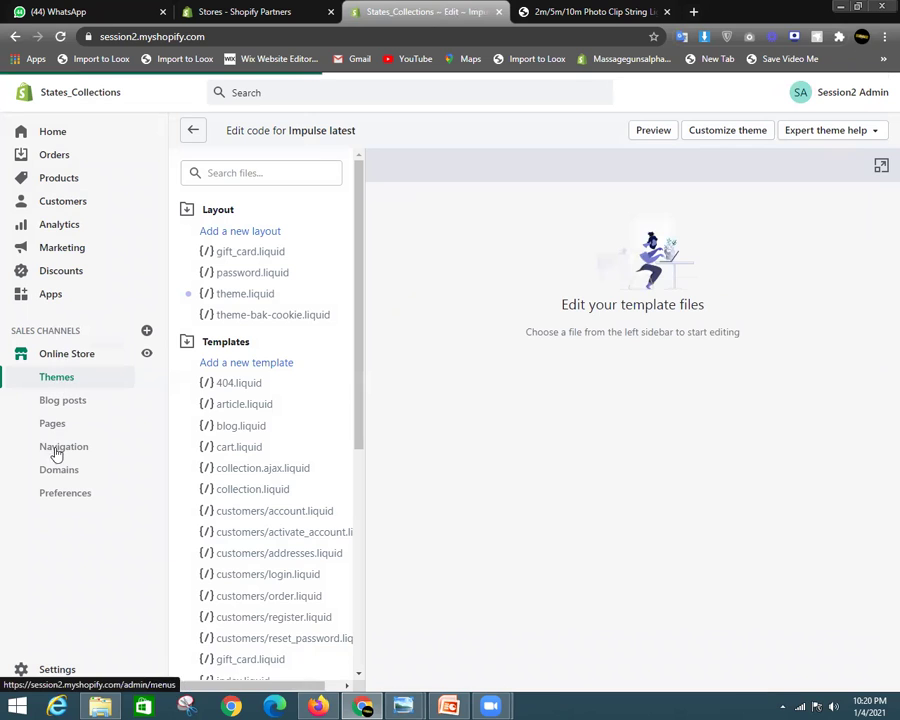
{"action": "left_click", "coordinate": [64, 669]}
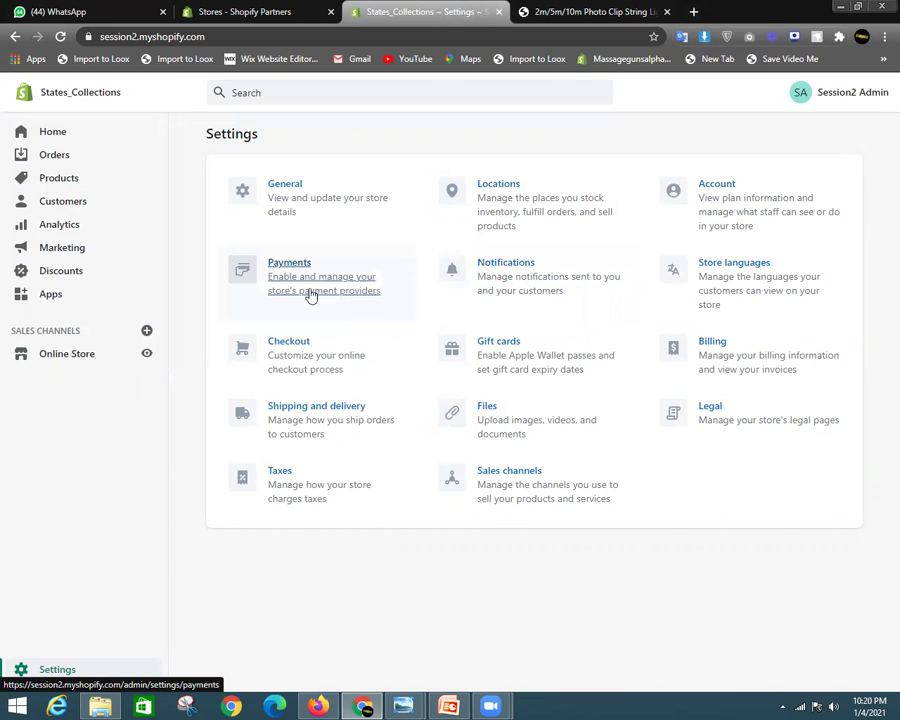
{"action": "left_click", "coordinate": [713, 276]}
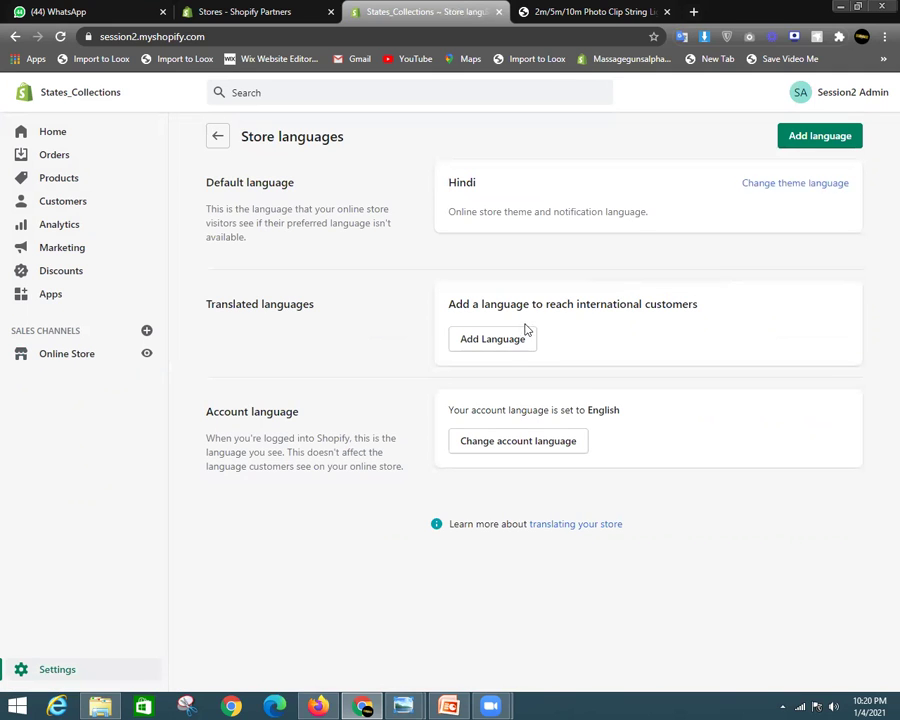
Set German as the theme language, save it, and switch to the product page tab
{"action": "left_click", "coordinate": [790, 187]}
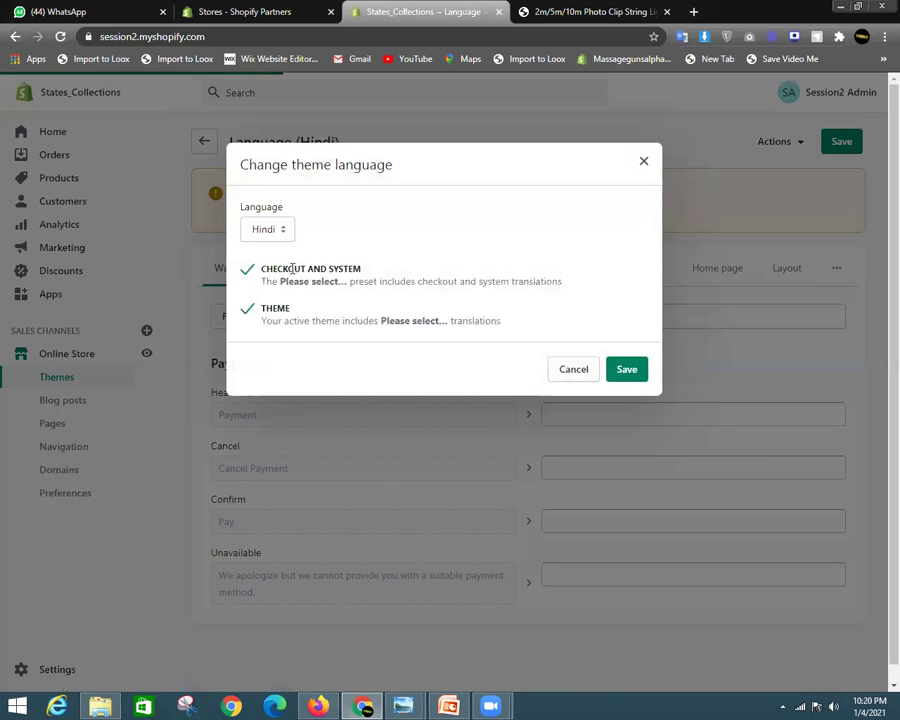
{"action": "left_click", "coordinate": [278, 230]}
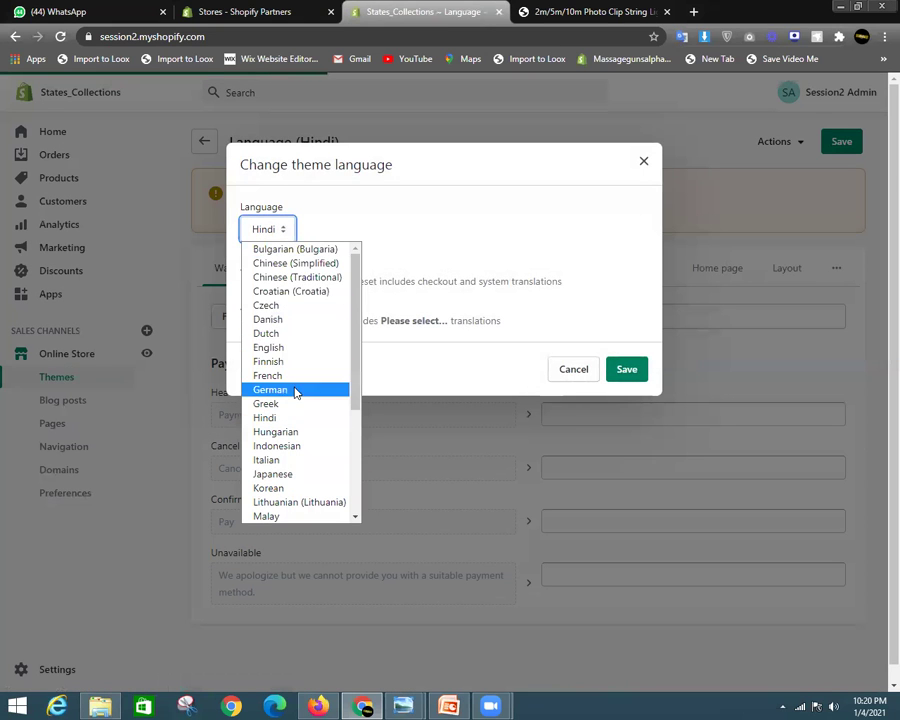
{"action": "scroll", "coordinate": [295, 395], "scroll_direction": "down", "scroll_amount": 3}
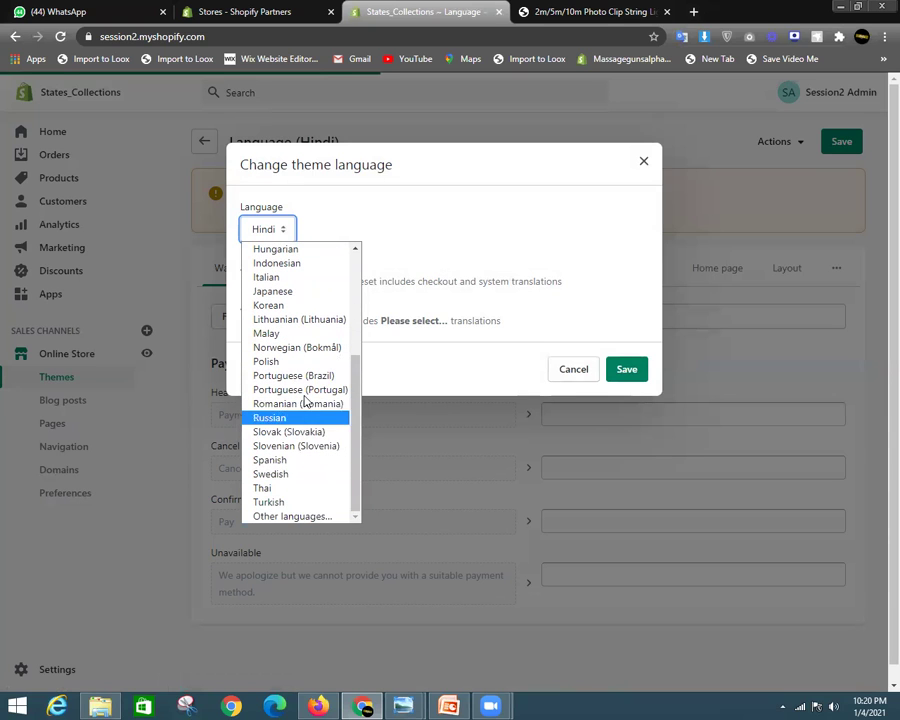
{"action": "scroll", "coordinate": [300, 350], "scroll_direction": "up", "scroll_amount": 2}
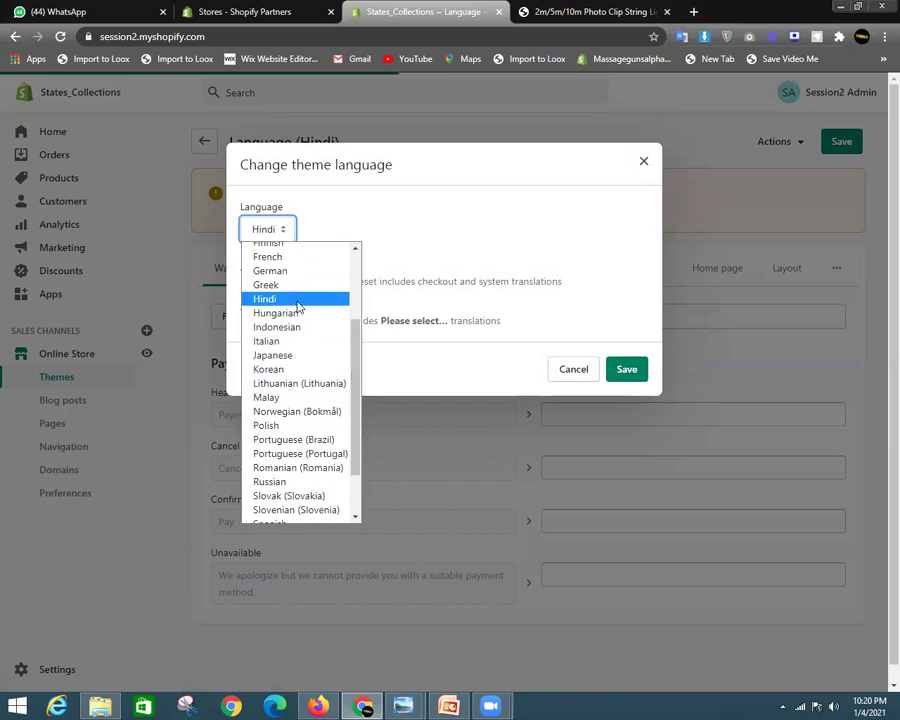
{"action": "scroll", "coordinate": [293, 285], "scroll_direction": "up", "scroll_amount": 3}
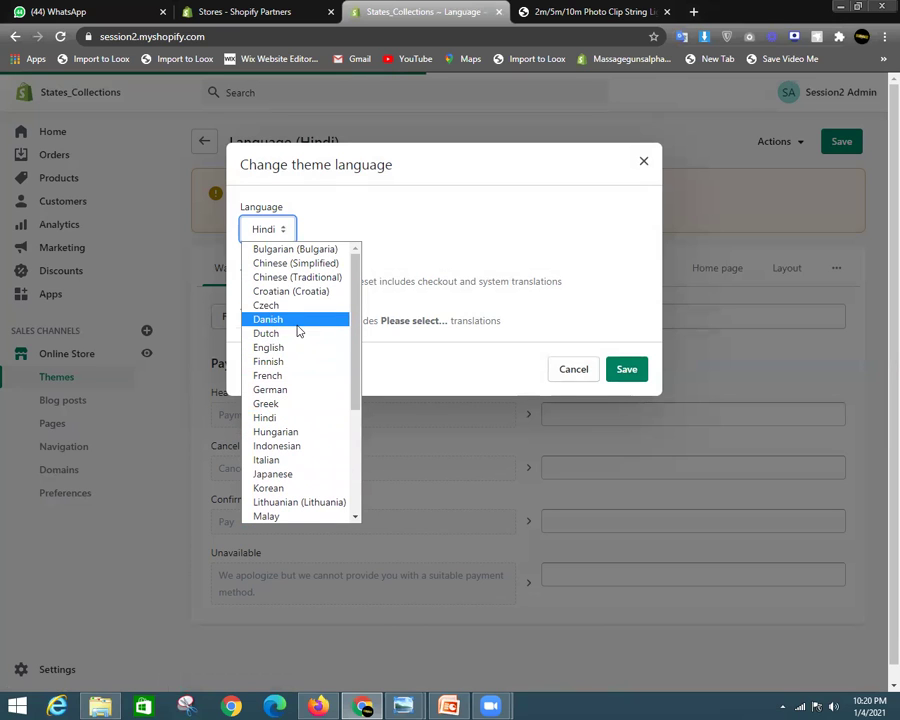
{"action": "left_click", "coordinate": [290, 390]}
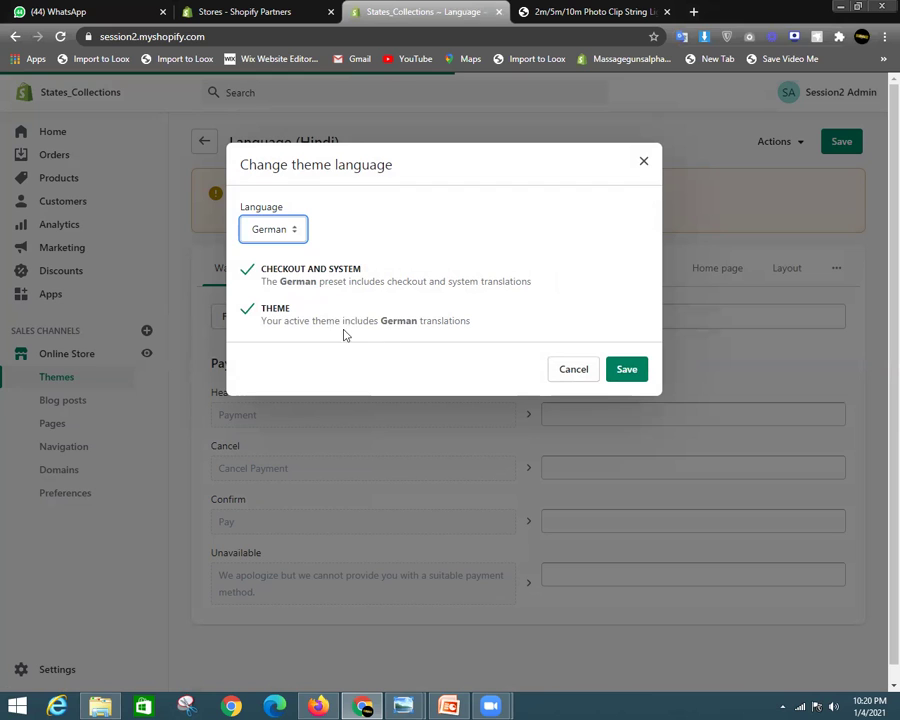
{"action": "left_click_drag", "start_coordinate": [476, 328], "coordinate": [327, 311]}
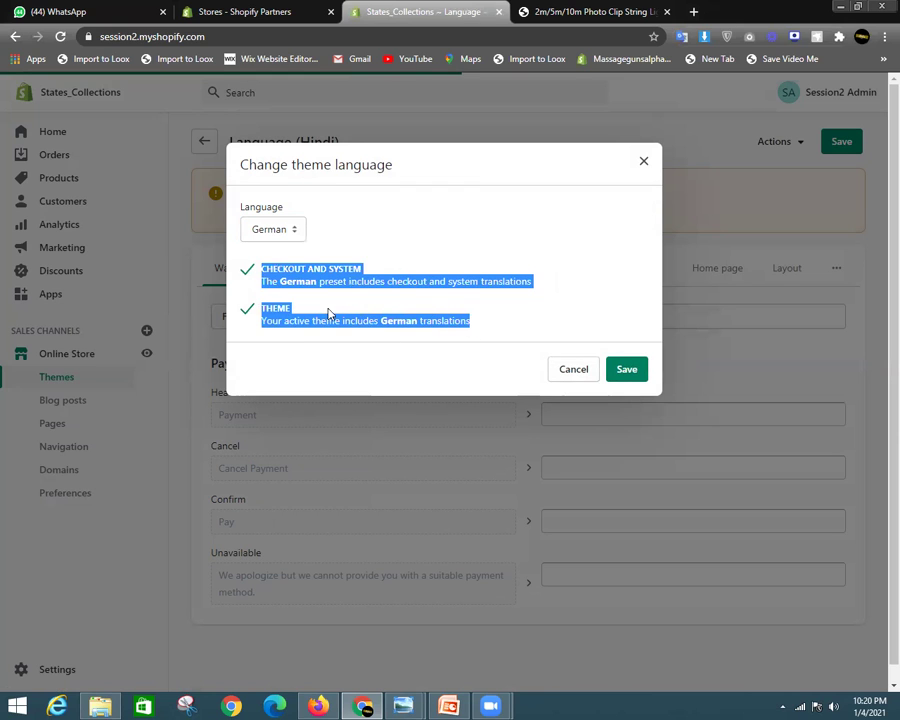
{"action": "left_click", "coordinate": [467, 323]}
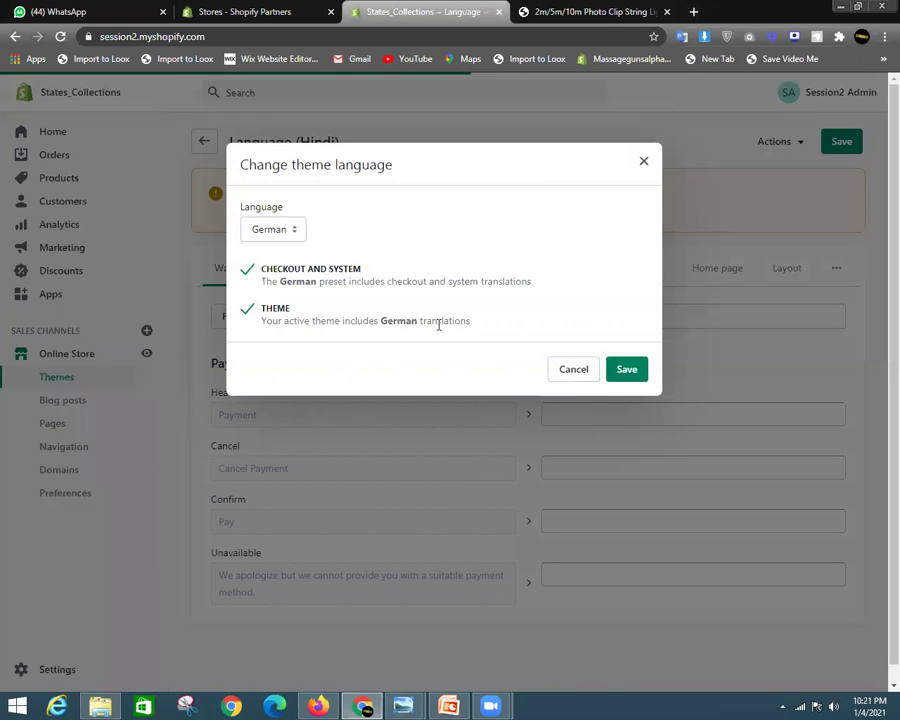
{"action": "left_click", "coordinate": [625, 367]}
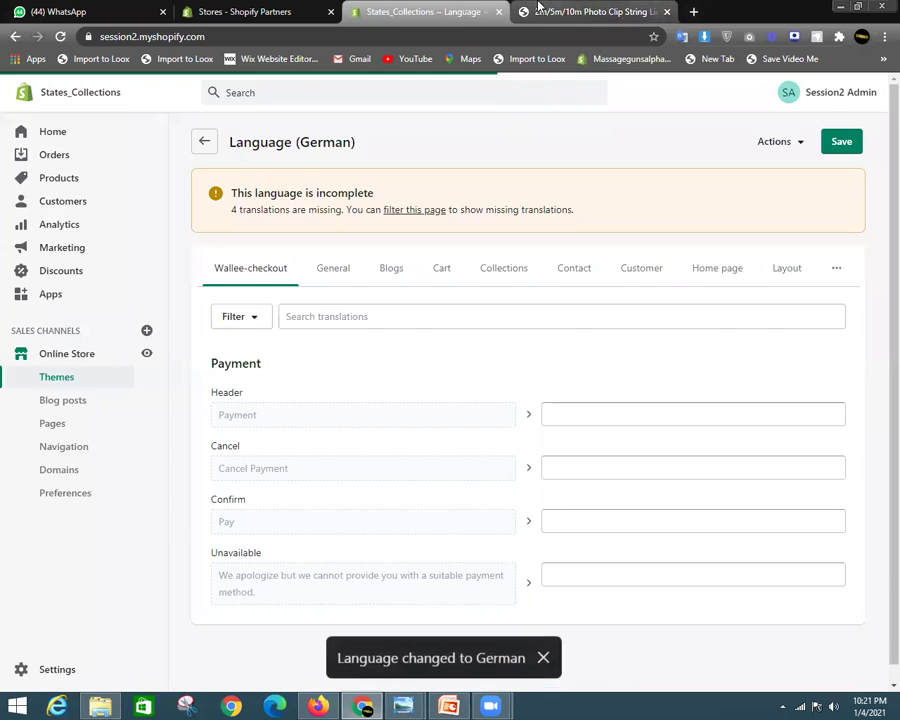
{"action": "left_click", "coordinate": [530, 12]}
Reload the product page so it shows German text
{"action": "left_click", "coordinate": [60, 36]}
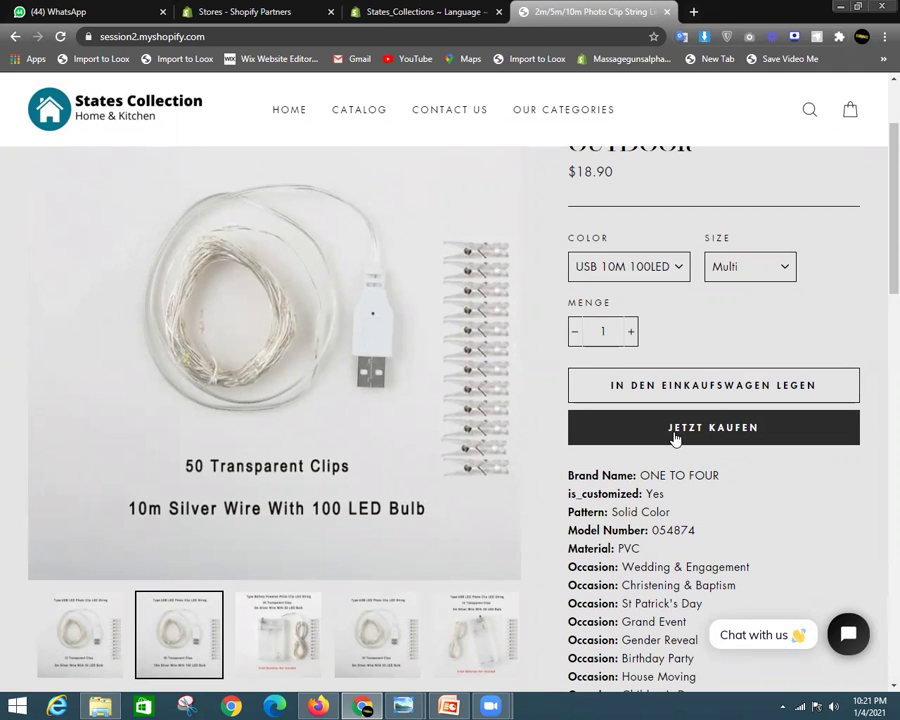
{"action": "left_click", "coordinate": [452, 13]}
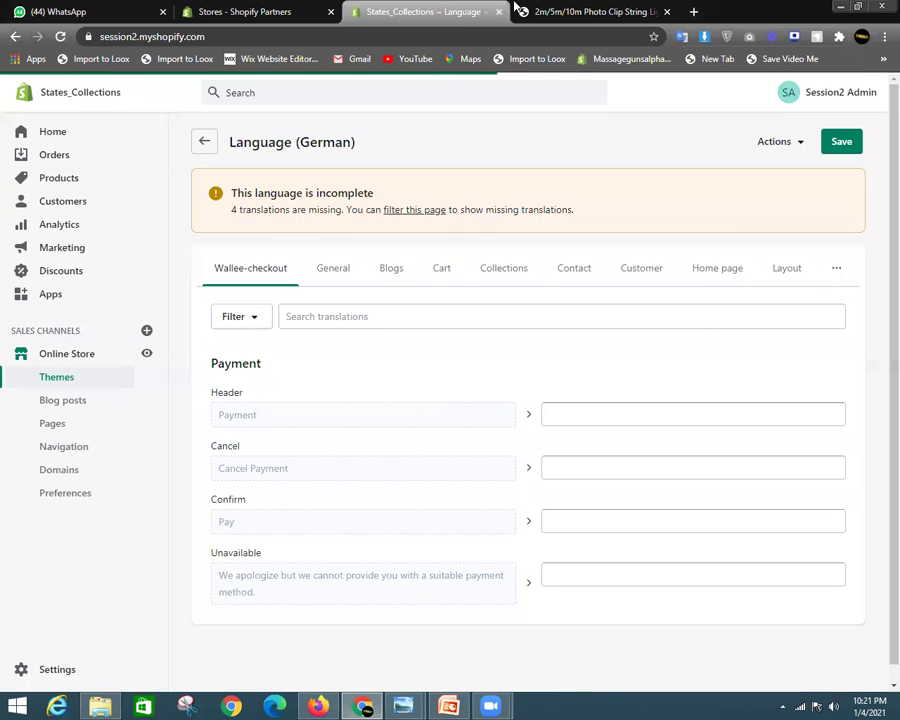
{"action": "left_click", "coordinate": [516, 8]}
{"action": "scroll", "coordinate": [701, 404], "scroll_direction": "up", "scroll_amount": 3}
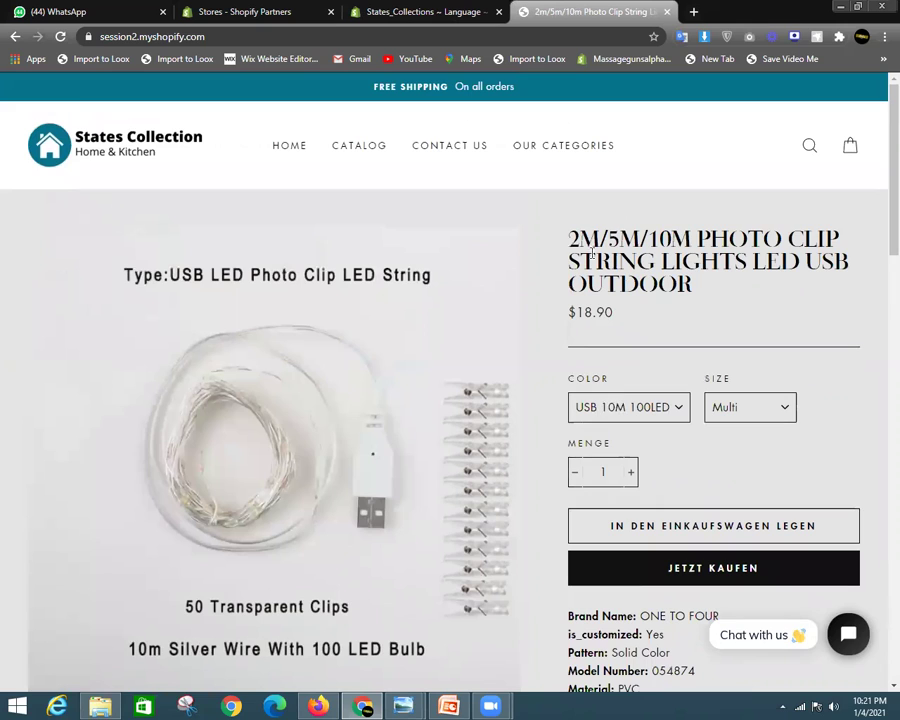
Select the German product title and the details from Brand Name to House Moving
{"action": "left_click_drag", "start_coordinate": [568, 236], "coordinate": [692, 287]}
{"action": "left_click", "coordinate": [727, 283]}
{"action": "left_click_drag", "start_coordinate": [569, 243], "coordinate": [659, 265]}
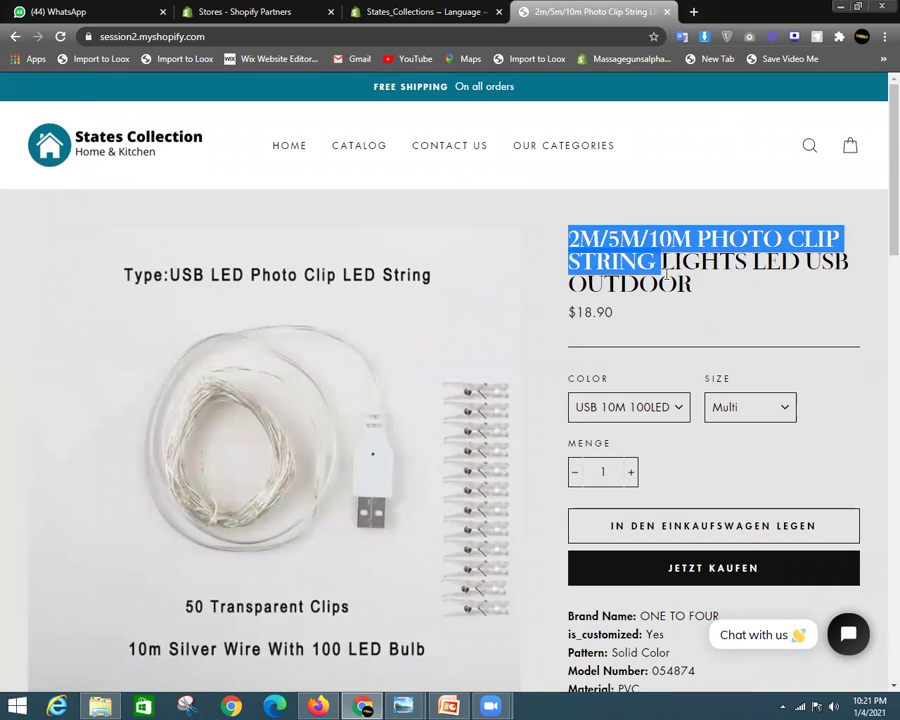
{"action": "left_click", "coordinate": [723, 374]}
{"action": "scroll", "coordinate": [723, 374], "scroll_direction": "down", "scroll_amount": 4}
{"action": "left_click_drag", "start_coordinate": [574, 265], "coordinate": [663, 647]}
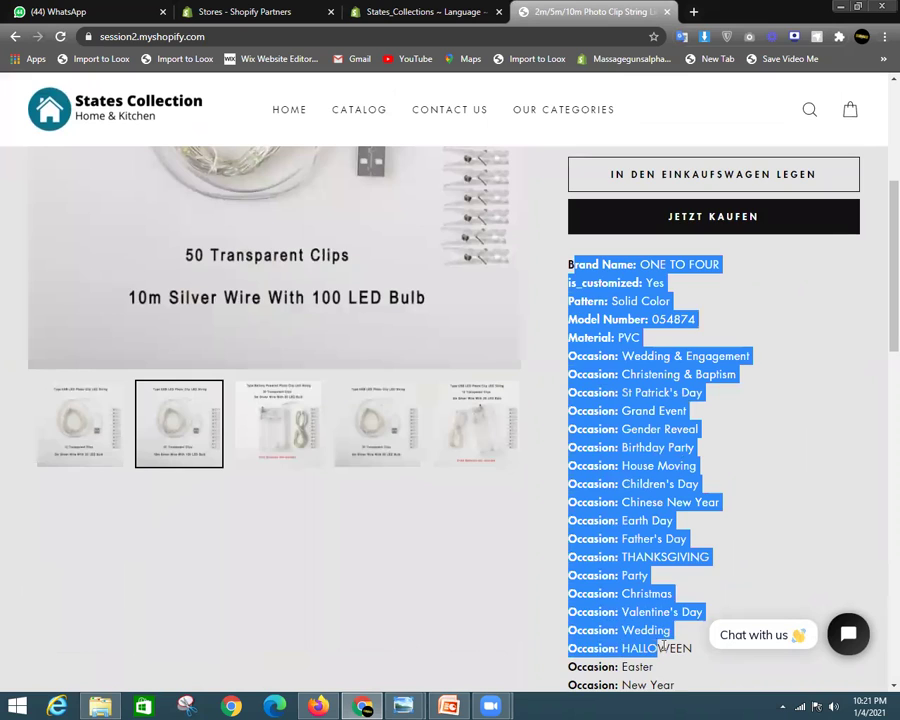
{"action": "scroll", "coordinate": [707, 408], "scroll_direction": "up", "scroll_amount": 3}
{"action": "left_click", "coordinate": [637, 424]}
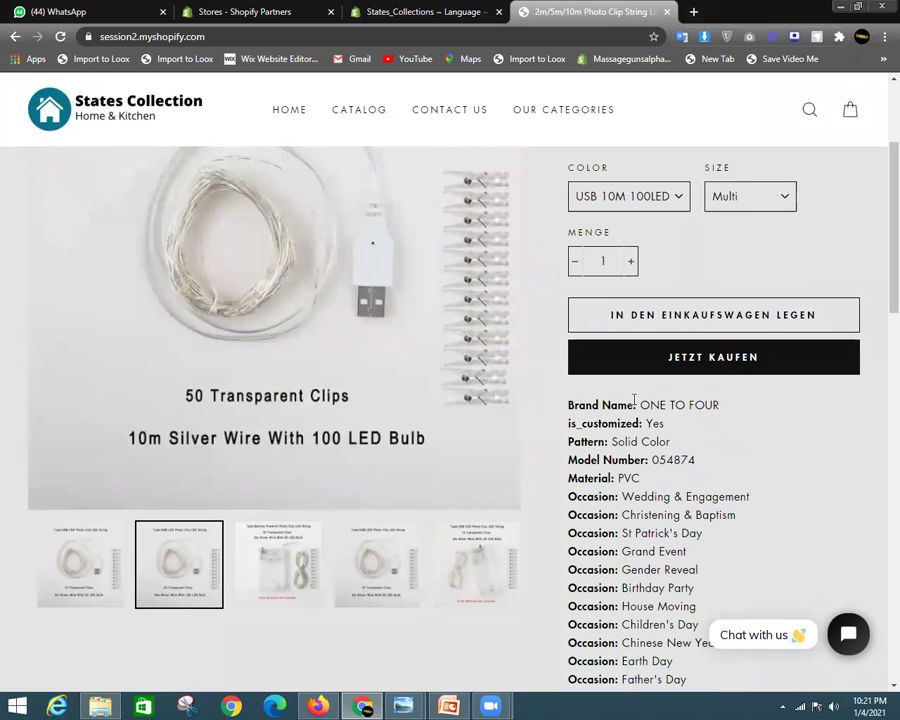
{"action": "left_click_drag", "start_coordinate": [568, 405], "coordinate": [586, 422]}
{"action": "left_click", "coordinate": [754, 426]}
{"action": "scroll", "coordinate": [755, 361], "scroll_direction": "down", "scroll_amount": 1}
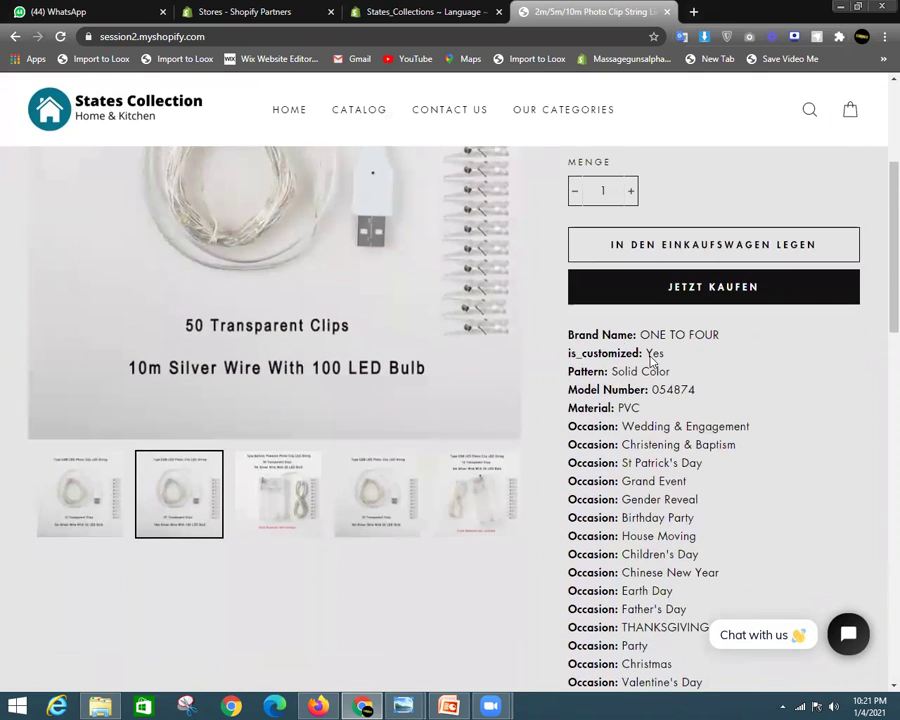
{"action": "left_click_drag", "start_coordinate": [569, 335], "coordinate": [697, 534]}
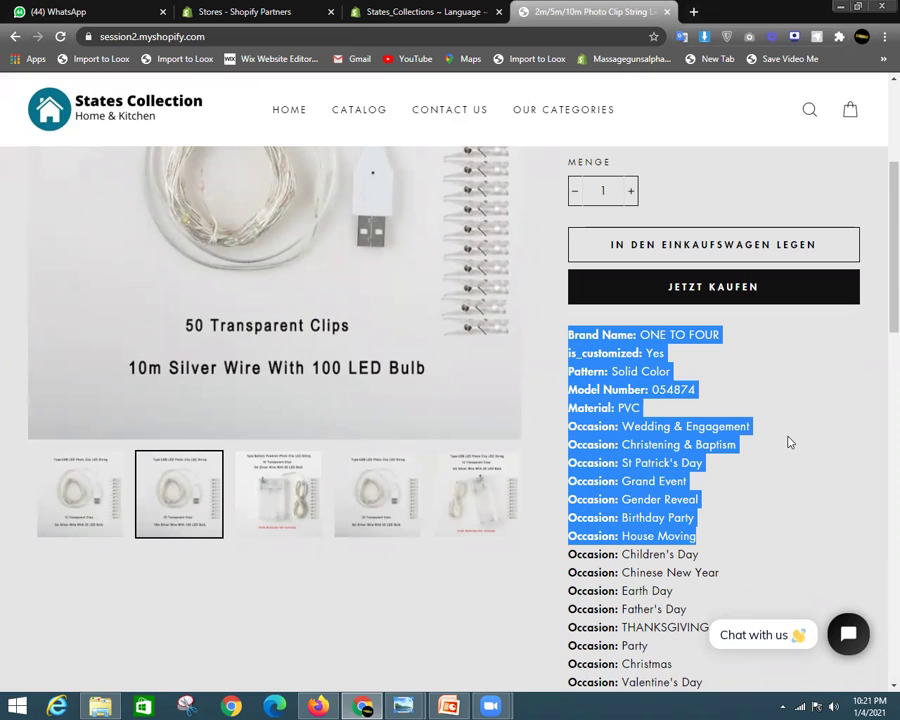
{"action": "right_click", "coordinate": [788, 437]}
{"action": "left_click", "coordinate": [816, 350]}
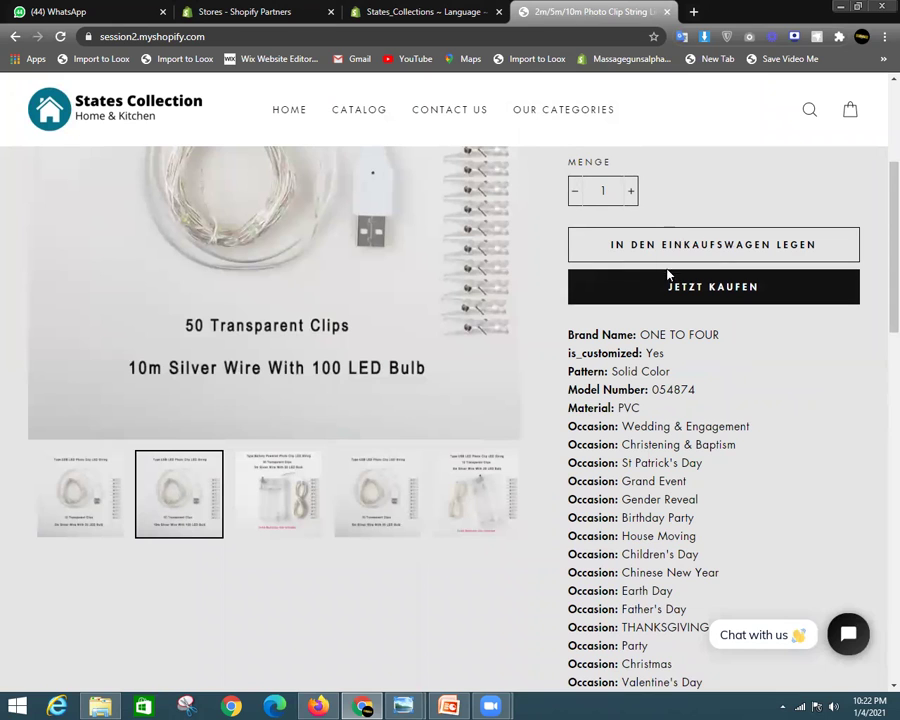
Scroll to the footer, select 'Powered by Shopify', then return to the German translations tab
{"action": "scroll", "coordinate": [793, 280], "scroll_direction": "down", "scroll_amount": 1}
{"action": "scroll", "coordinate": [700, 360], "scroll_direction": "down", "scroll_amount": 10}
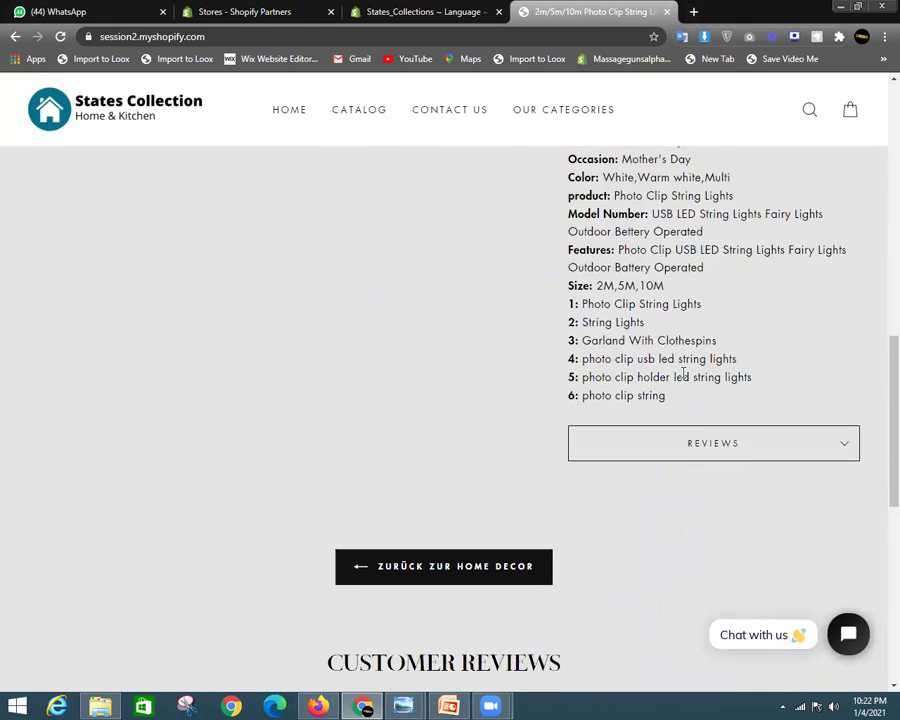
{"action": "scroll", "coordinate": [677, 380], "scroll_direction": "up", "scroll_amount": 3}
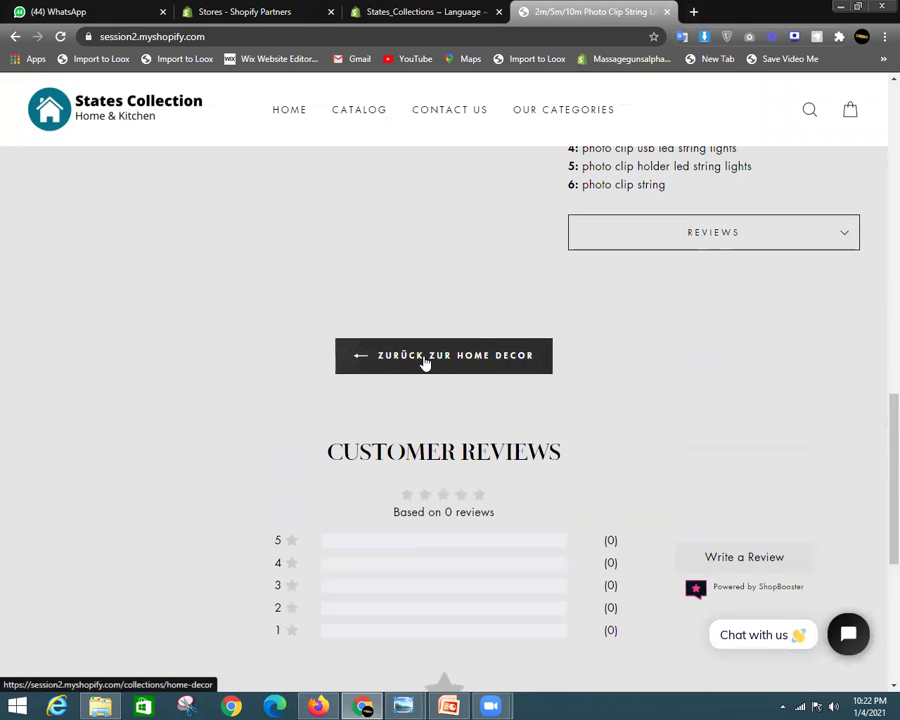
{"action": "scroll", "coordinate": [515, 395], "scroll_direction": "down", "scroll_amount": 3}
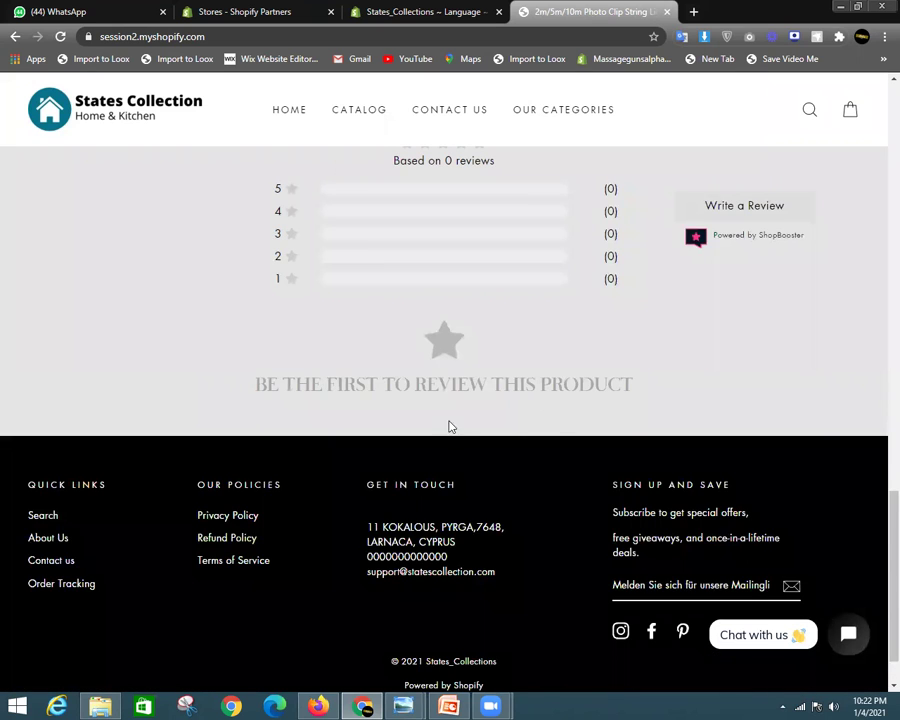
{"action": "scroll", "coordinate": [524, 494], "scroll_direction": "down", "scroll_amount": 1}
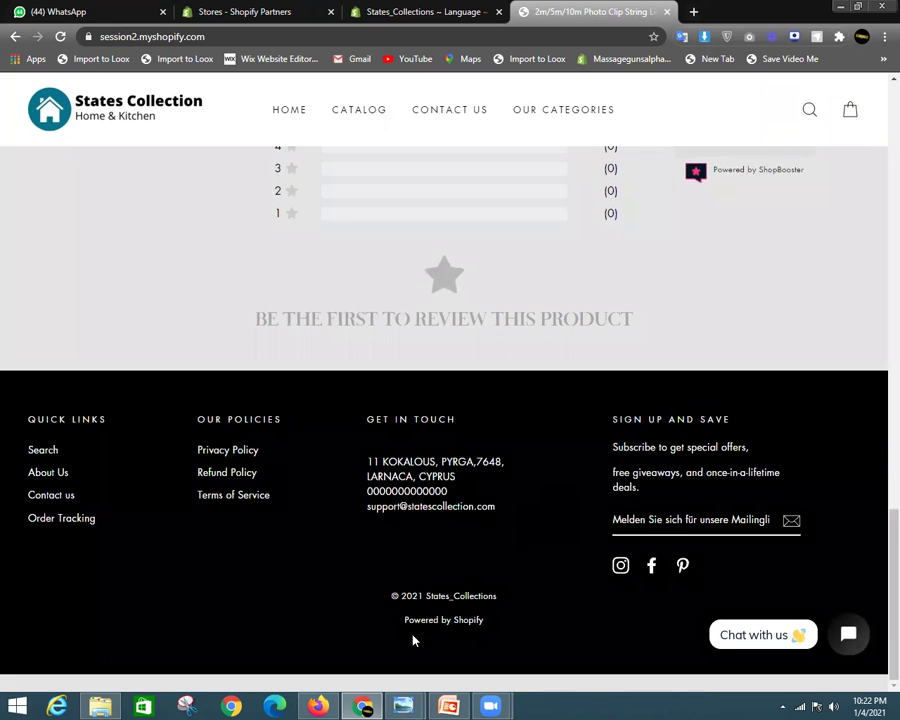
{"action": "scroll", "coordinate": [878, 472], "scroll_direction": "up", "scroll_amount": 3}
{"action": "scroll", "coordinate": [878, 600], "scroll_direction": "down", "scroll_amount": 3}
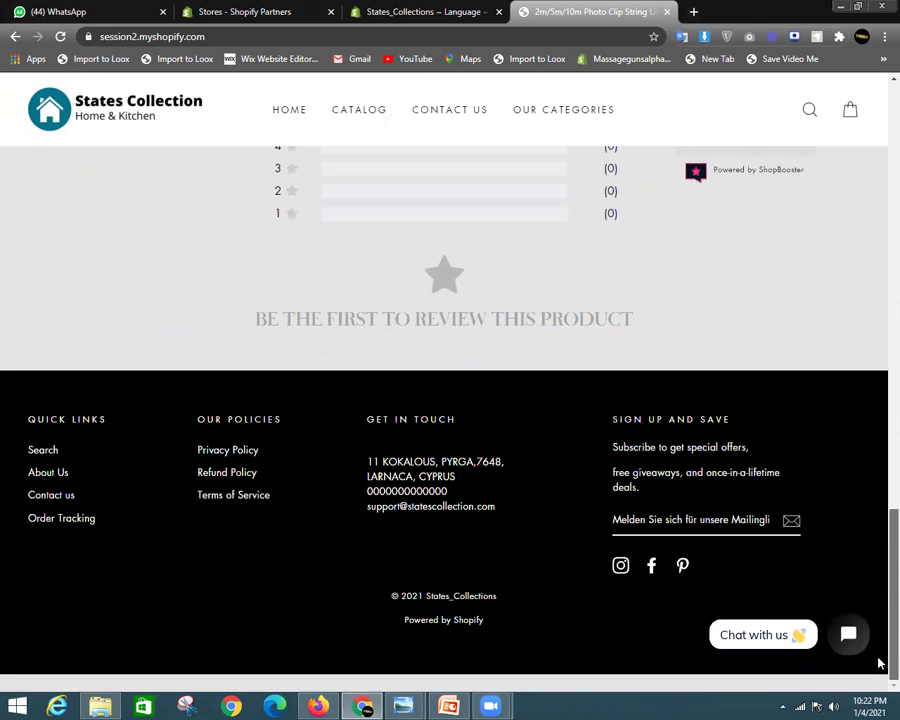
{"action": "triple_click", "coordinate": [487, 620]}
{"action": "left_click", "coordinate": [478, 622]}
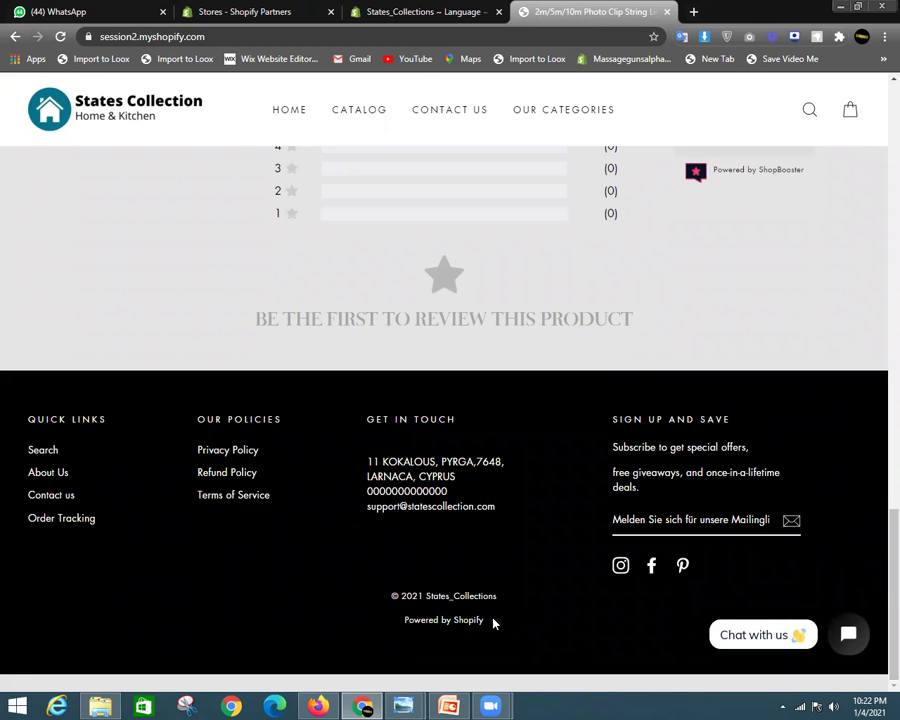
{"action": "left_click_drag", "start_coordinate": [493, 622], "coordinate": [397, 630]}
{"action": "left_click", "coordinate": [460, 632]}
{"action": "scroll", "coordinate": [880, 165], "scroll_direction": "up", "scroll_amount": 15}
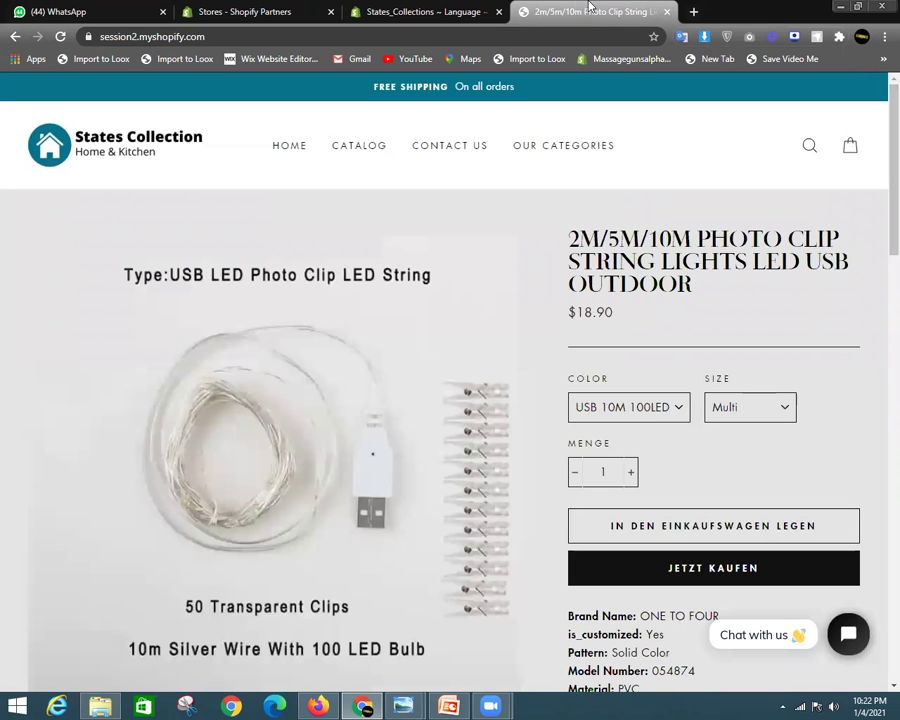
{"action": "left_click", "coordinate": [454, 8]}
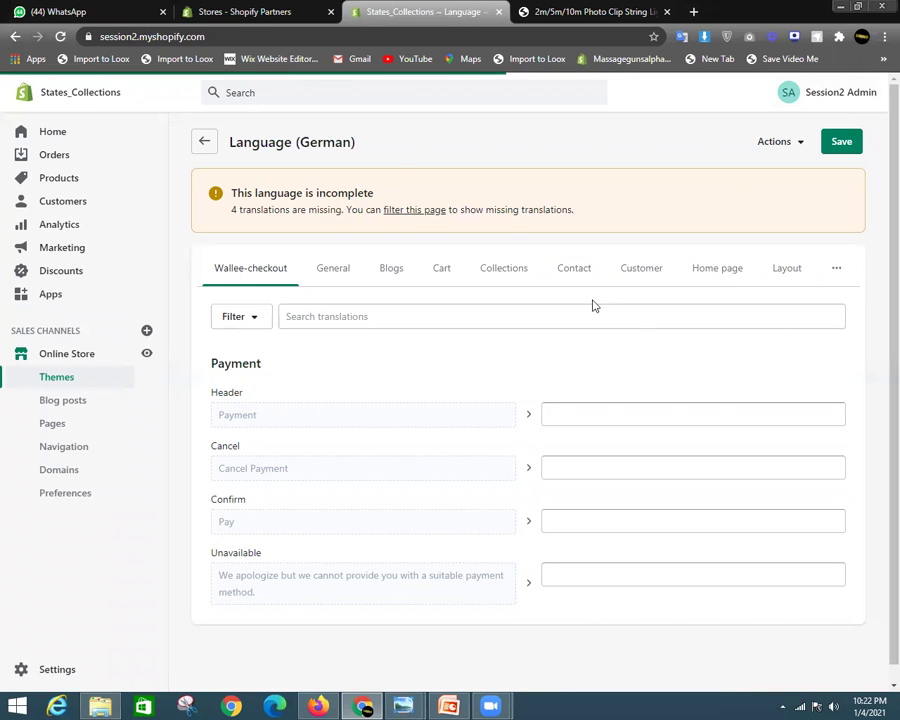
Leave the German editor and go to Settings > Store languages
{"action": "left_click", "coordinate": [203, 143]}
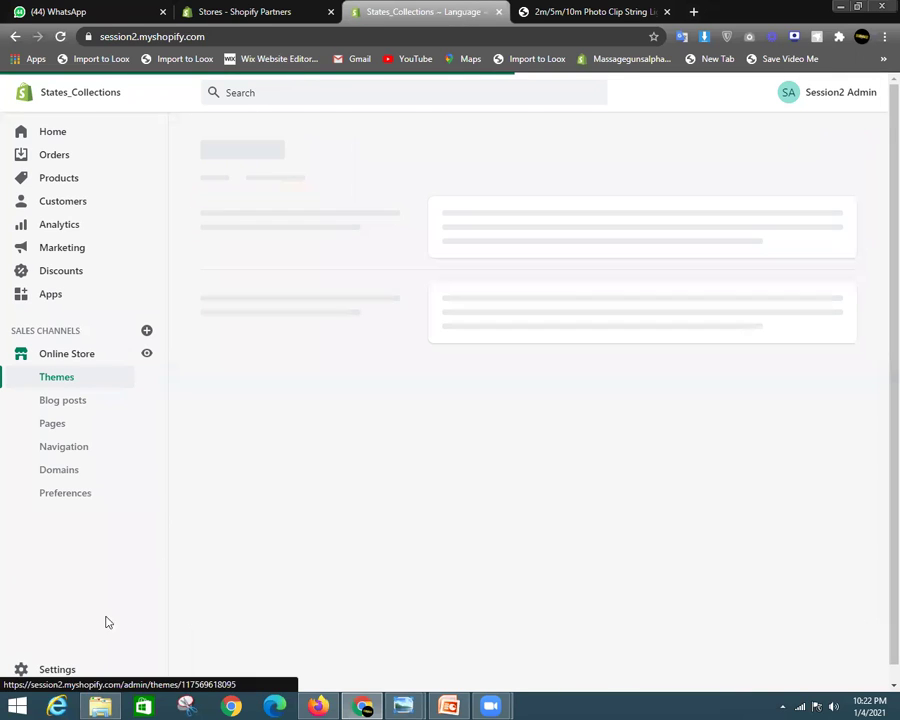
{"action": "left_click", "coordinate": [60, 668]}
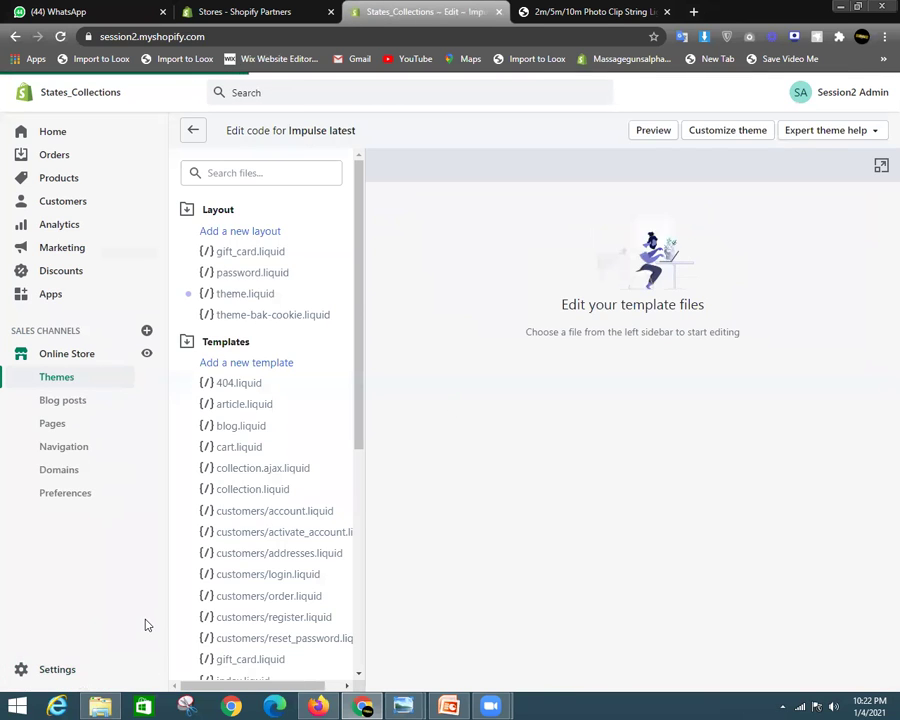
{"action": "left_click", "coordinate": [66, 672]}
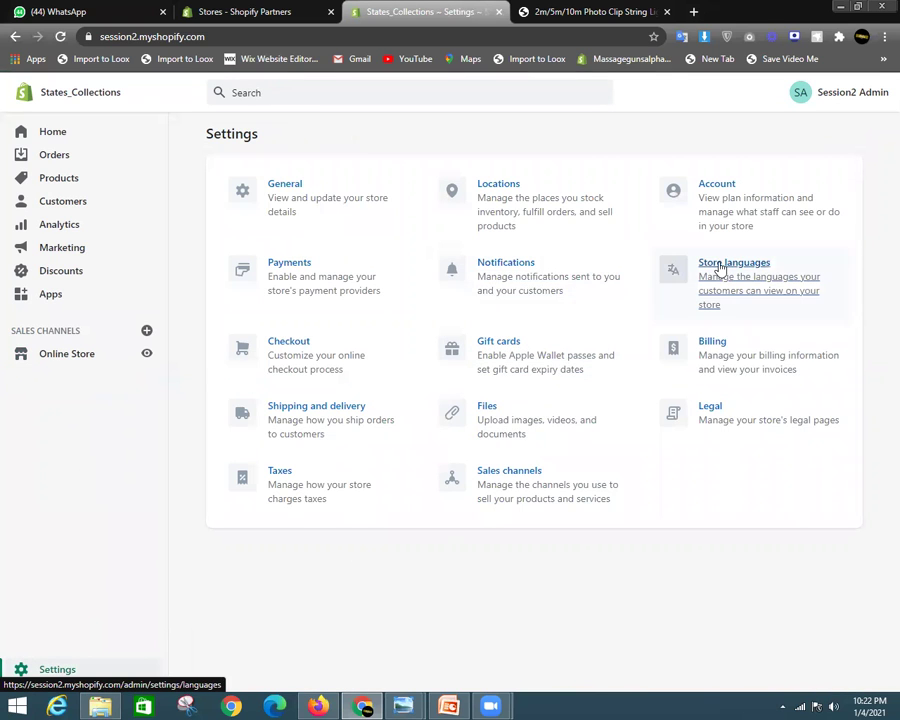
{"action": "left_click", "coordinate": [720, 269]}
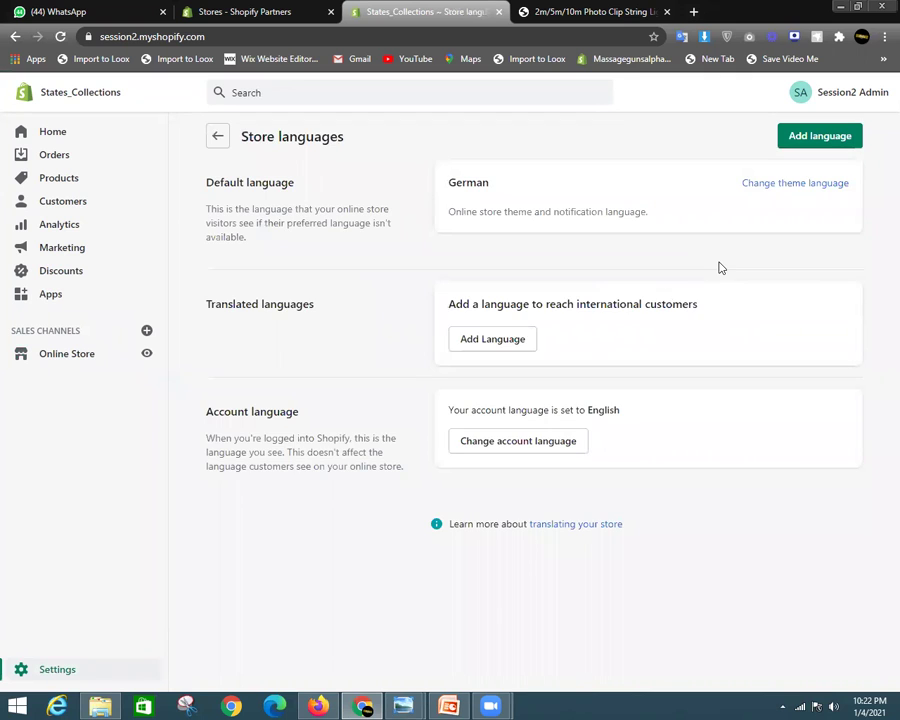
Set English as the theme language, save it, and go to Settings
{"action": "left_click", "coordinate": [789, 189]}
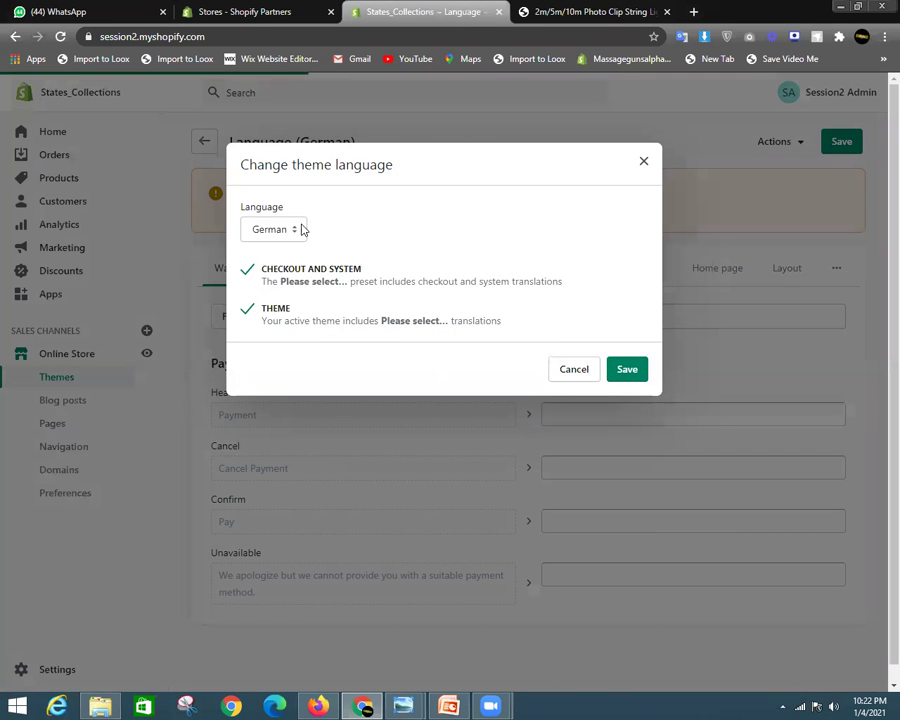
{"action": "left_click", "coordinate": [301, 229]}
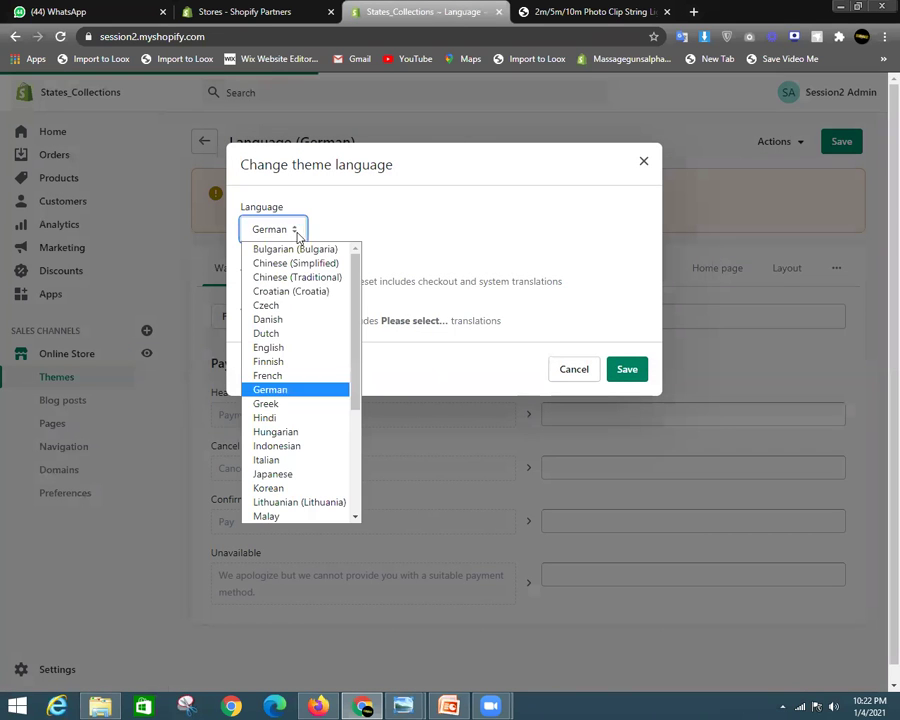
{"action": "left_click", "coordinate": [290, 347]}
{"action": "left_click", "coordinate": [614, 372]}
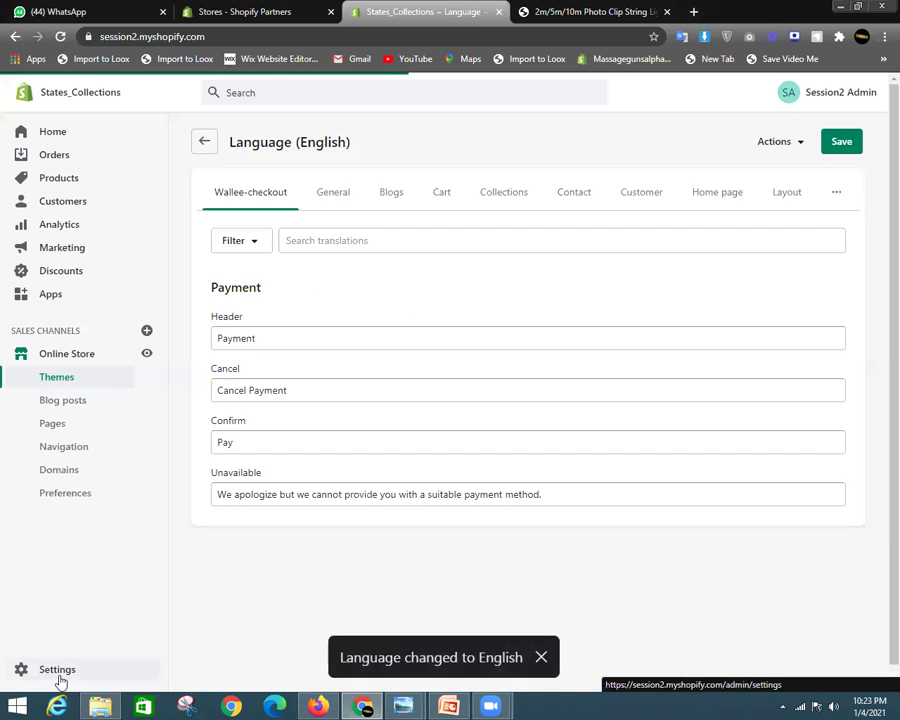
{"action": "left_click", "coordinate": [58, 676]}
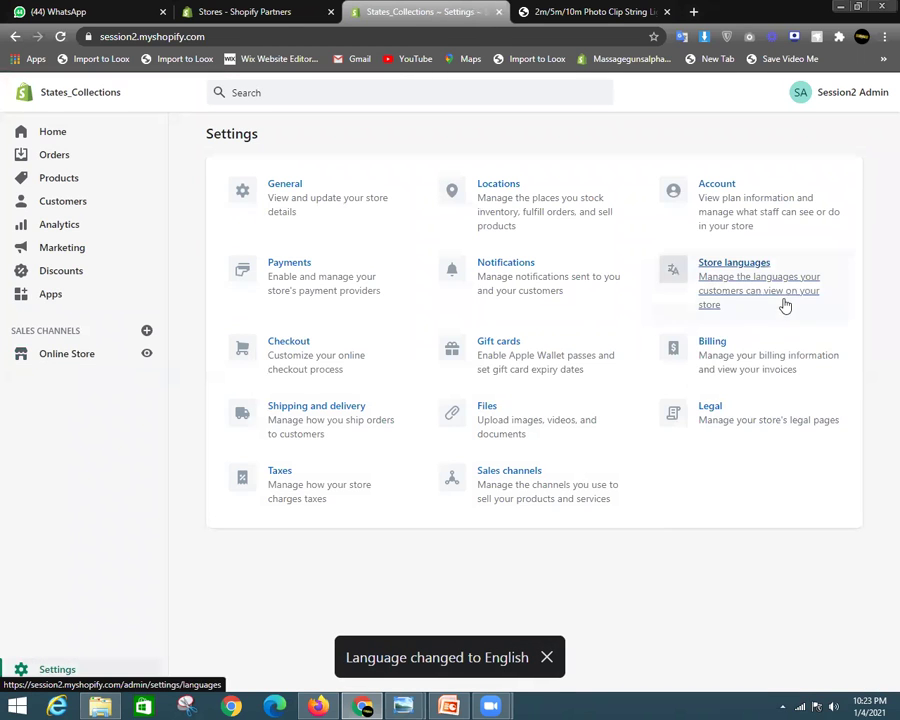
Open Checkout settings and launch Customize checkout in a new browser tab
{"action": "left_click", "coordinate": [315, 369]}
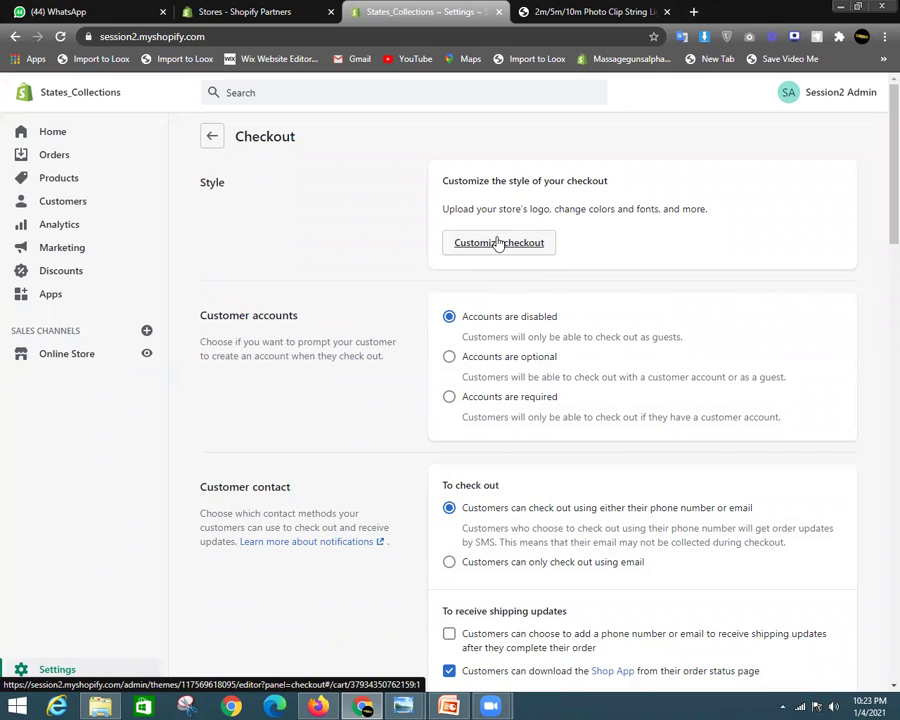
{"action": "right_click", "coordinate": [498, 243]}
{"action": "left_click", "coordinate": [556, 246]}
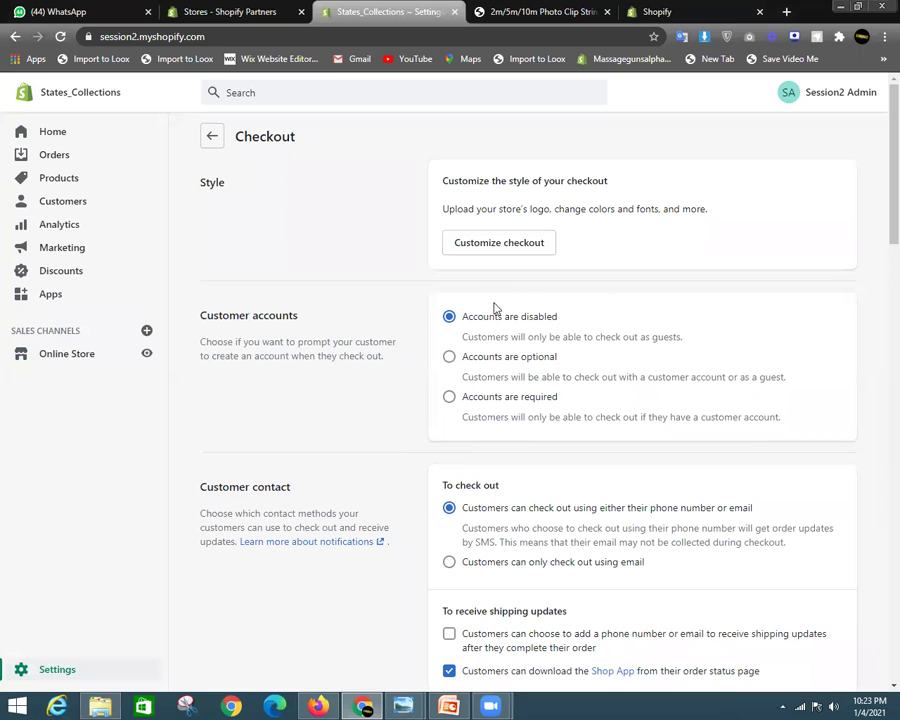
{"action": "key", "text": "ctrl+Tab"}
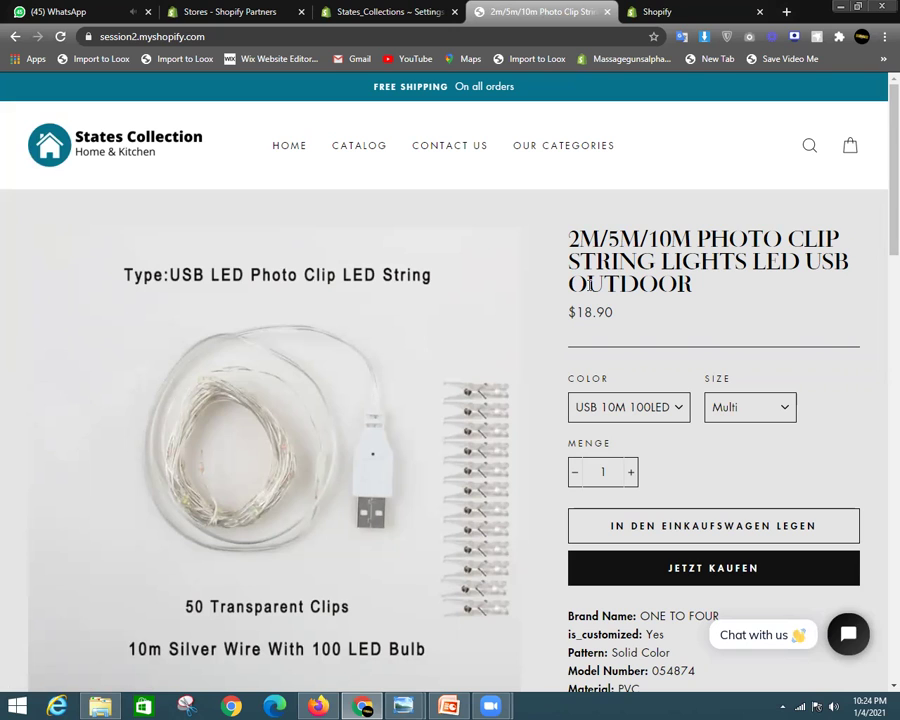
Make customer accounts optional at checkout and save the setting
{"action": "left_click", "coordinate": [385, 11]}
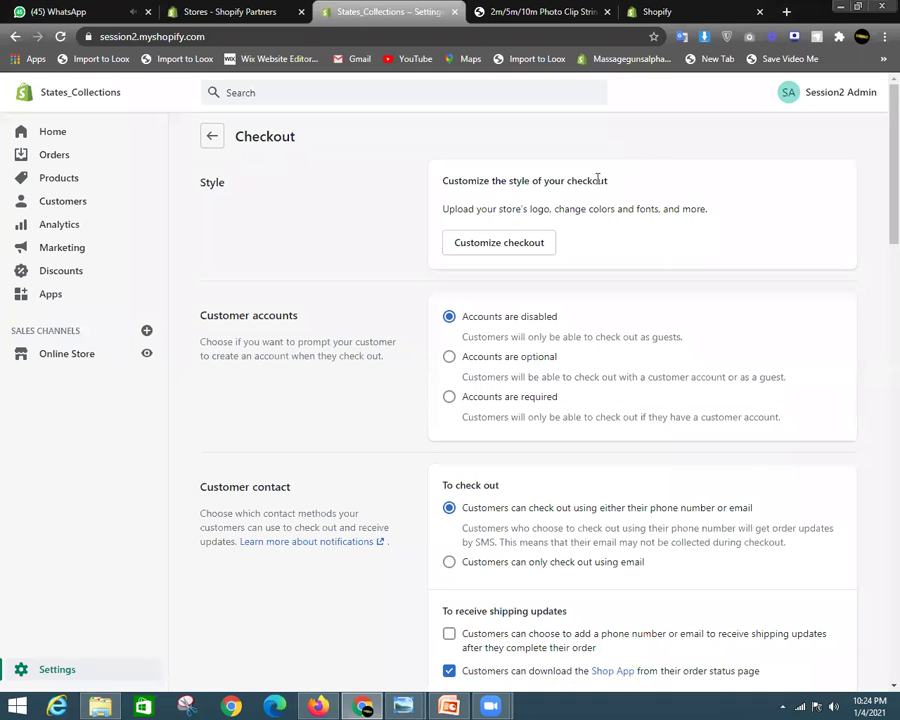
{"action": "left_click", "coordinate": [449, 357]}
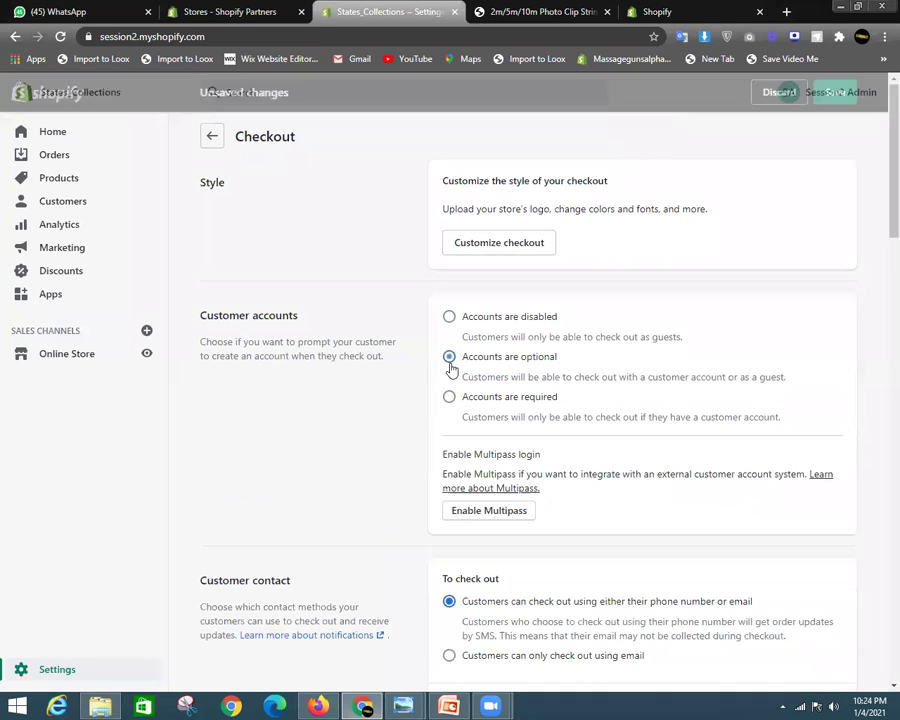
{"action": "left_click", "coordinate": [855, 92]}
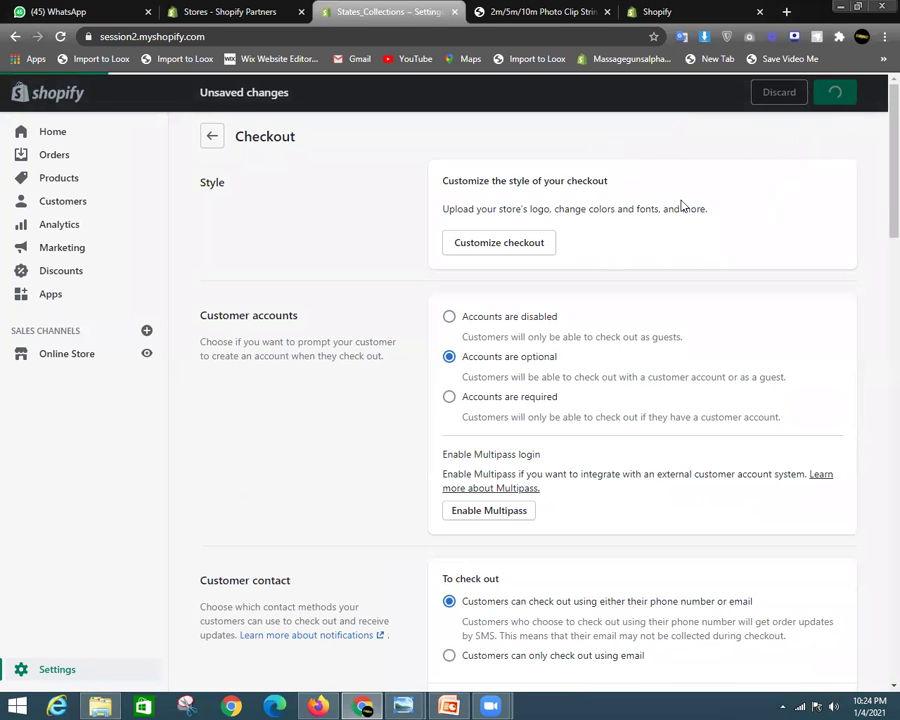
{"action": "scroll", "coordinate": [576, 495], "scroll_direction": "down", "scroll_amount": 3}
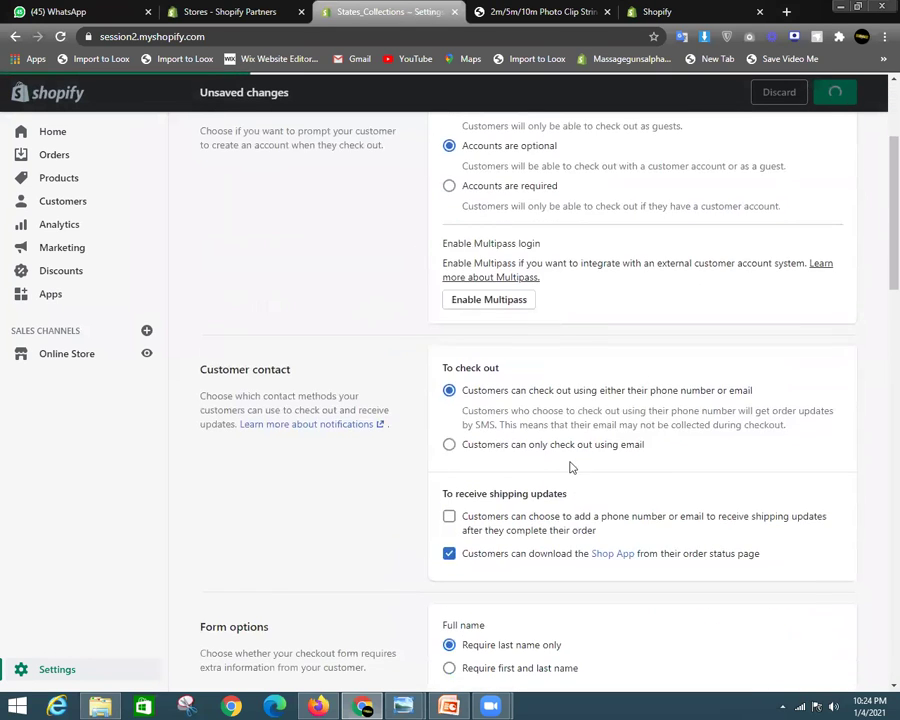
Reload the storefront product page and check the customer account page
{"action": "left_click", "coordinate": [545, 10]}
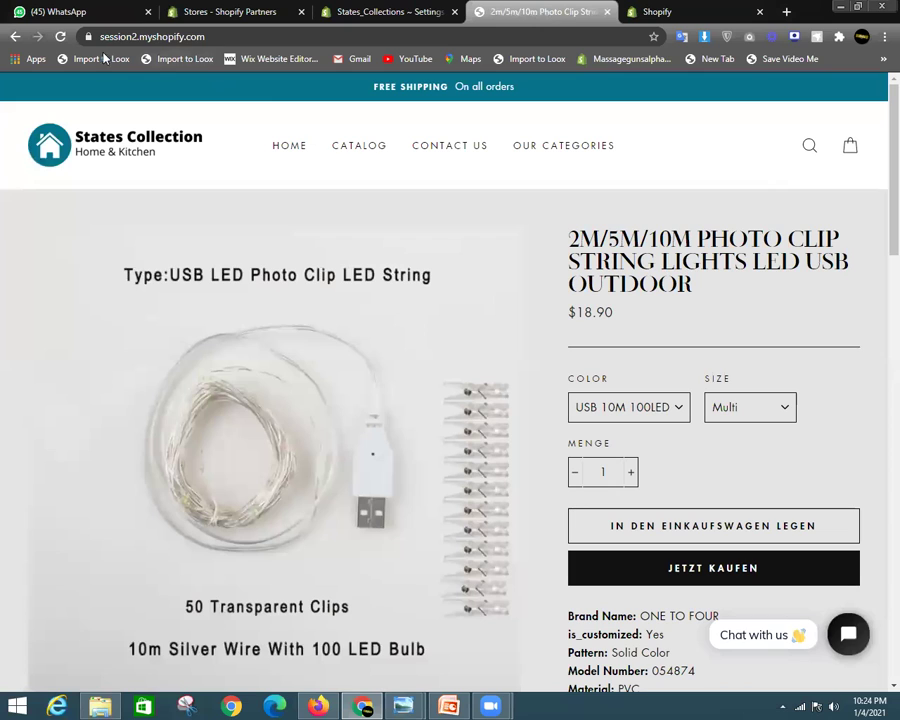
{"action": "left_click", "coordinate": [60, 37]}
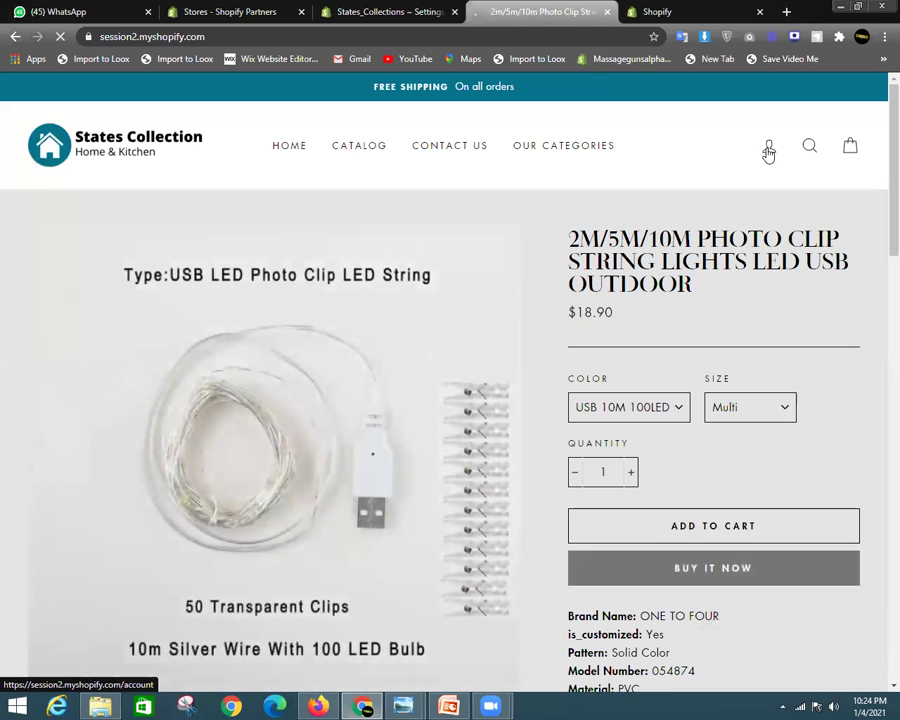
{"action": "left_click", "coordinate": [768, 150]}
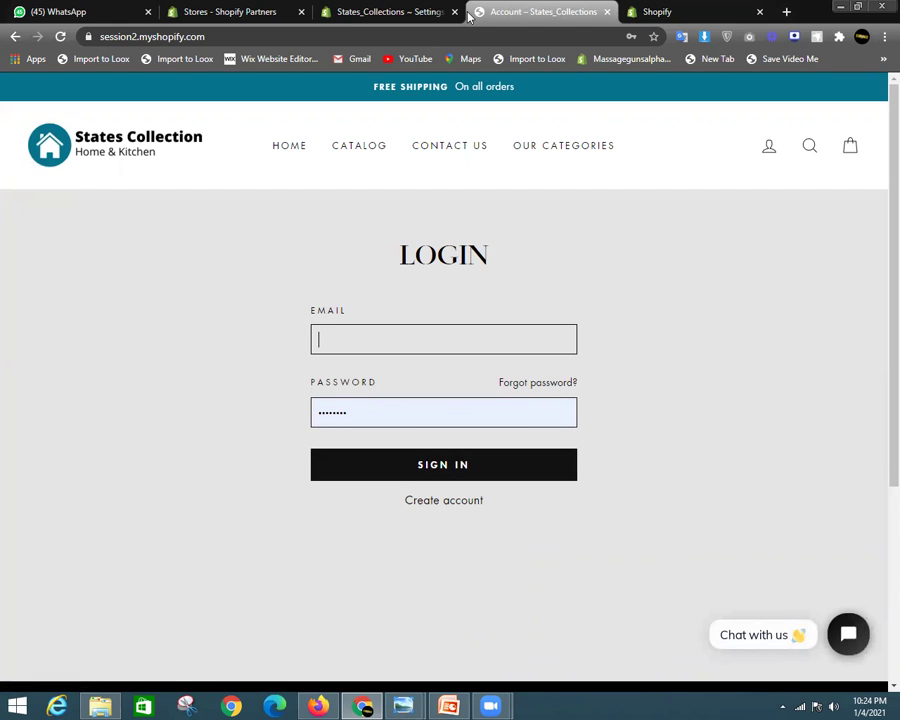
{"action": "left_click", "coordinate": [385, 12]}
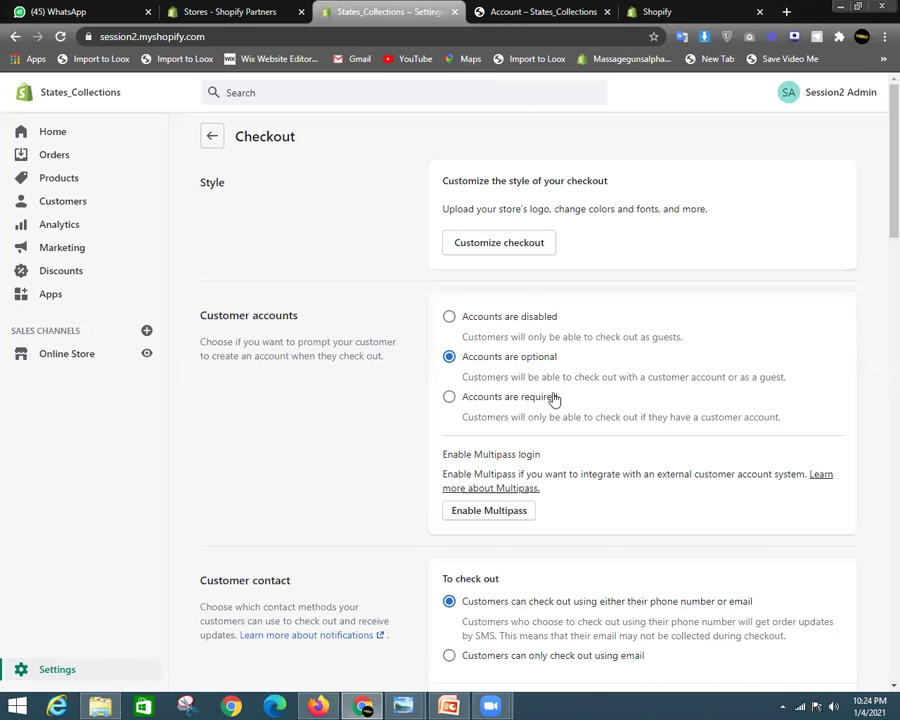
Set Customer contact to 'Customers can only check out using email'
{"action": "scroll", "coordinate": [569, 480], "scroll_direction": "down", "scroll_amount": 2}
{"action": "scroll", "coordinate": [569, 480], "scroll_direction": "down", "scroll_amount": 1}
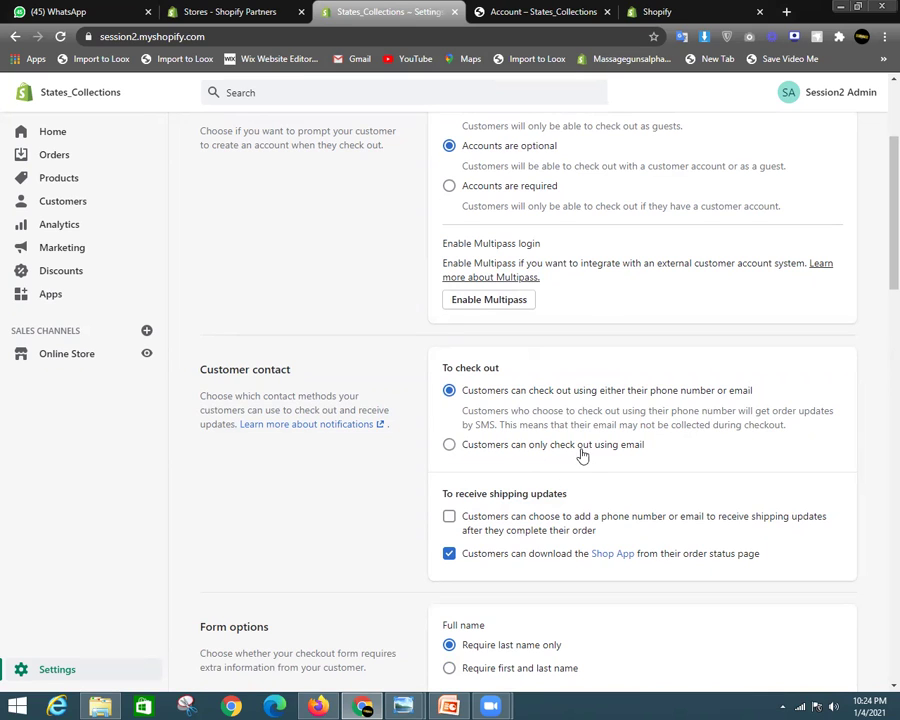
{"action": "left_click", "coordinate": [448, 446]}
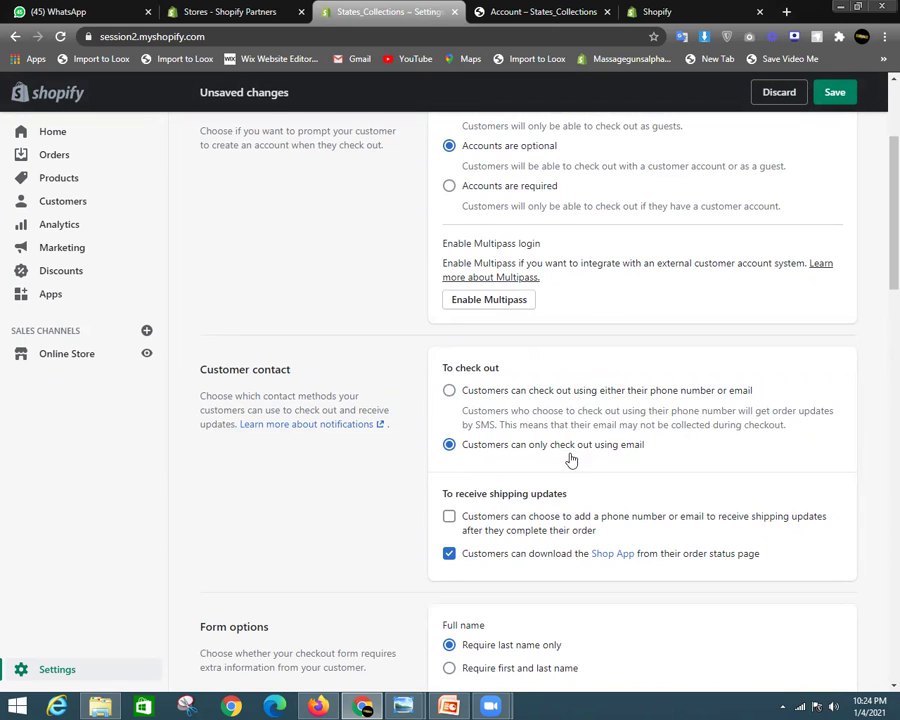
{"action": "scroll", "coordinate": [562, 479], "scroll_direction": "down", "scroll_amount": 3}
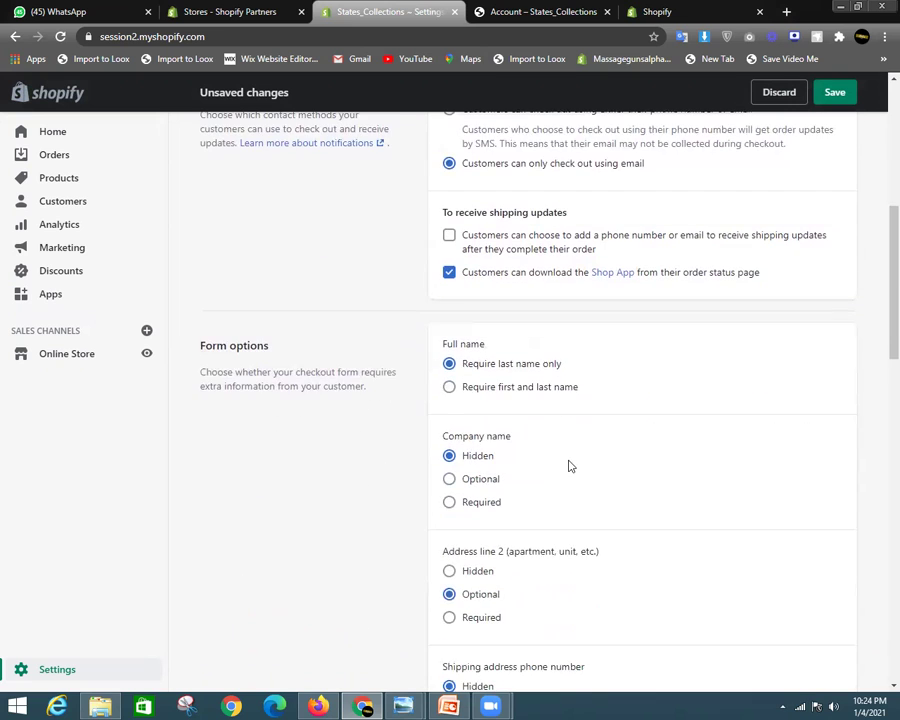
{"action": "scroll", "coordinate": [474, 382], "scroll_direction": "up", "scroll_amount": 2}
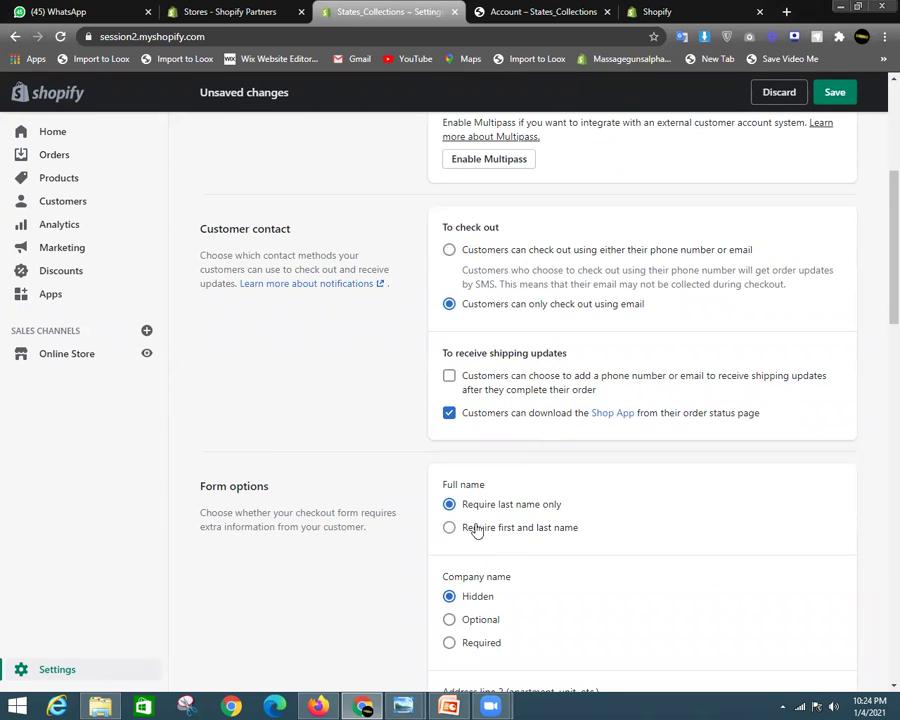
{"action": "scroll", "coordinate": [548, 515], "scroll_direction": "down", "scroll_amount": 1}
{"action": "scroll", "coordinate": [556, 518], "scroll_direction": "down", "scroll_amount": 2}
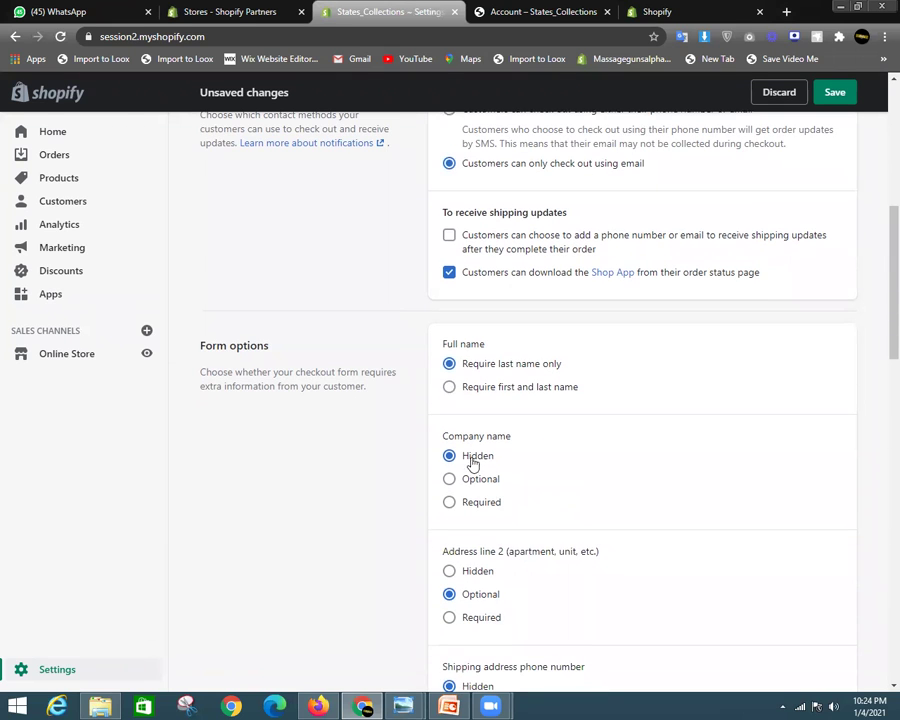
{"action": "scroll", "coordinate": [544, 462], "scroll_direction": "down", "scroll_amount": 3}
{"action": "scroll", "coordinate": [497, 466], "scroll_direction": "down", "scroll_amount": 7}
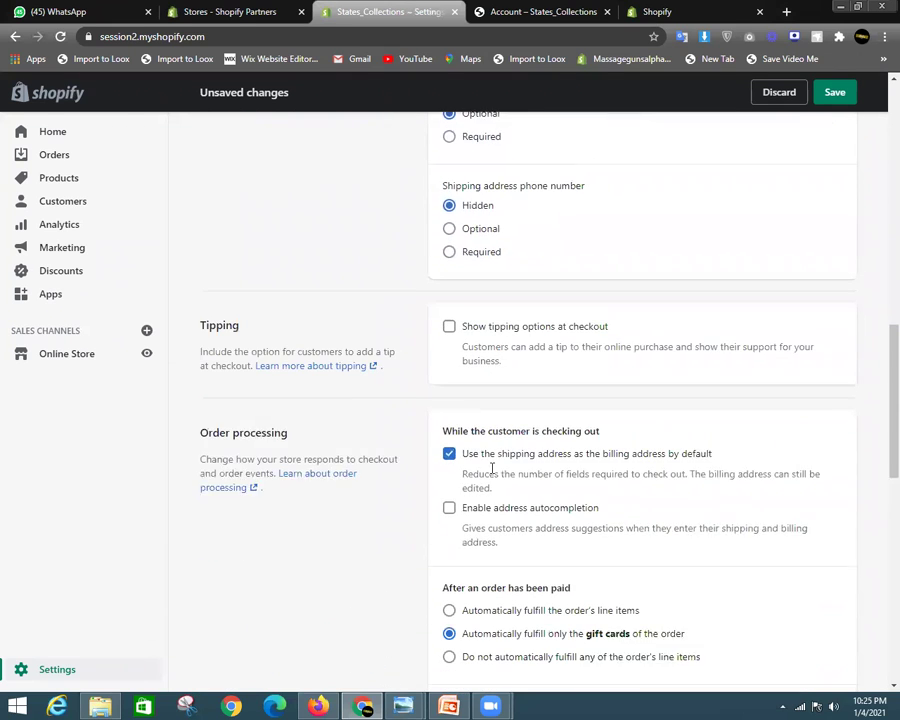
{"action": "scroll", "coordinate": [449, 346], "scroll_direction": "down", "scroll_amount": 5}
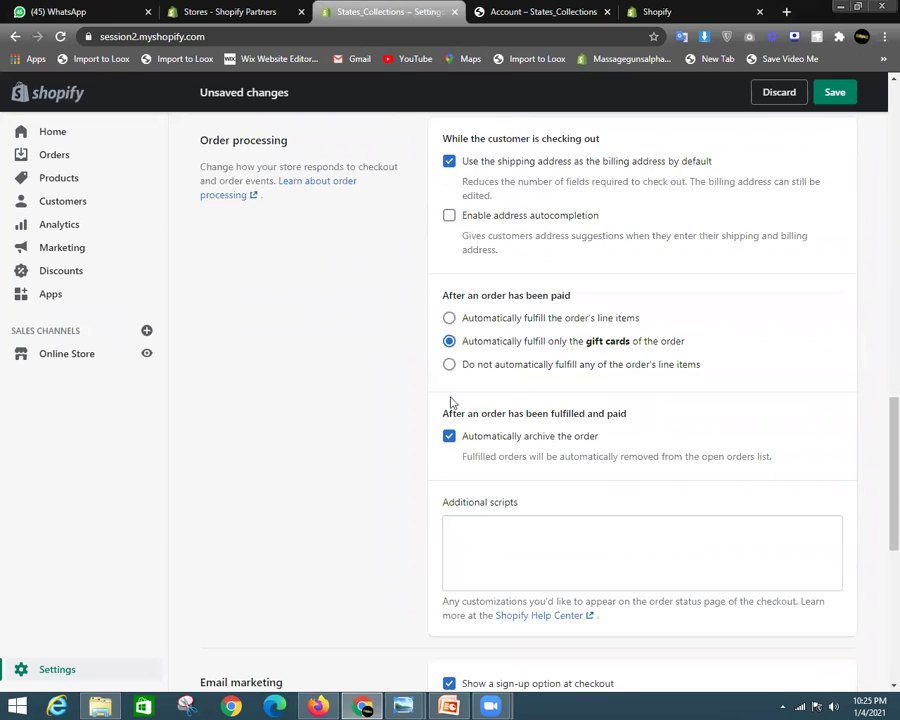
{"action": "scroll", "coordinate": [448, 432], "scroll_direction": "up", "scroll_amount": 2}
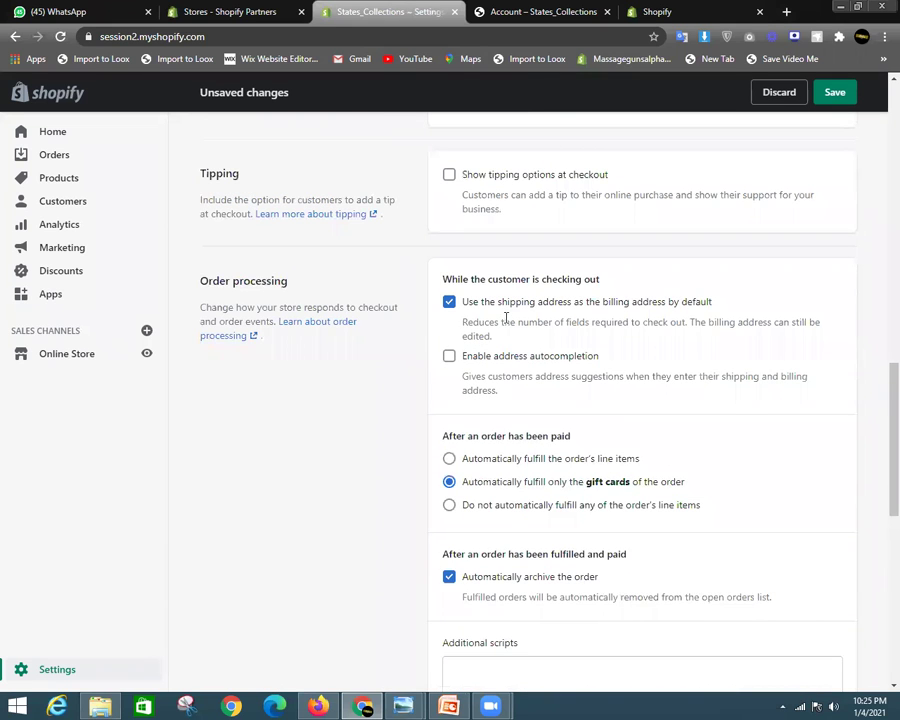
Move between the login page and settings tabs, ending in the theme customizer
{"action": "left_click", "coordinate": [650, 10]}
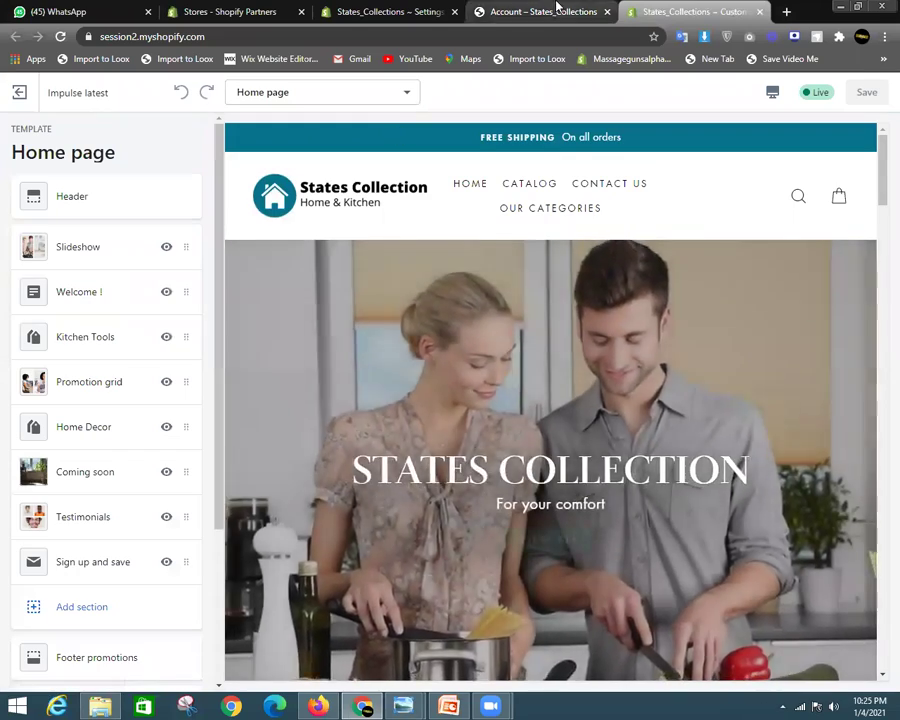
{"action": "left_click", "coordinate": [553, 11]}
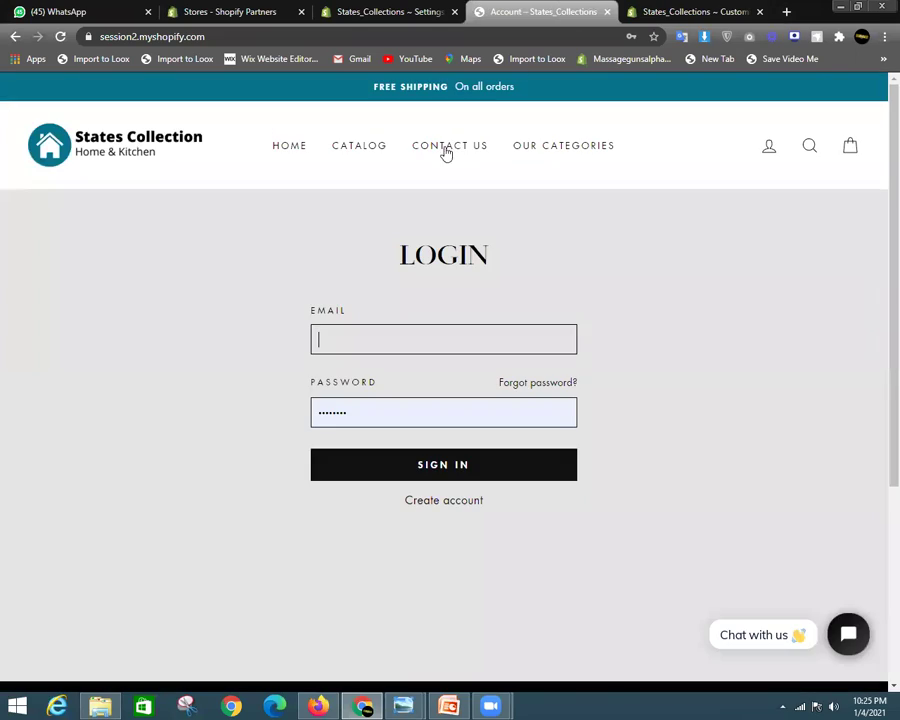
{"action": "left_click", "coordinate": [390, 11]}
{"action": "scroll", "coordinate": [492, 140], "scroll_direction": "up", "scroll_amount": 15}
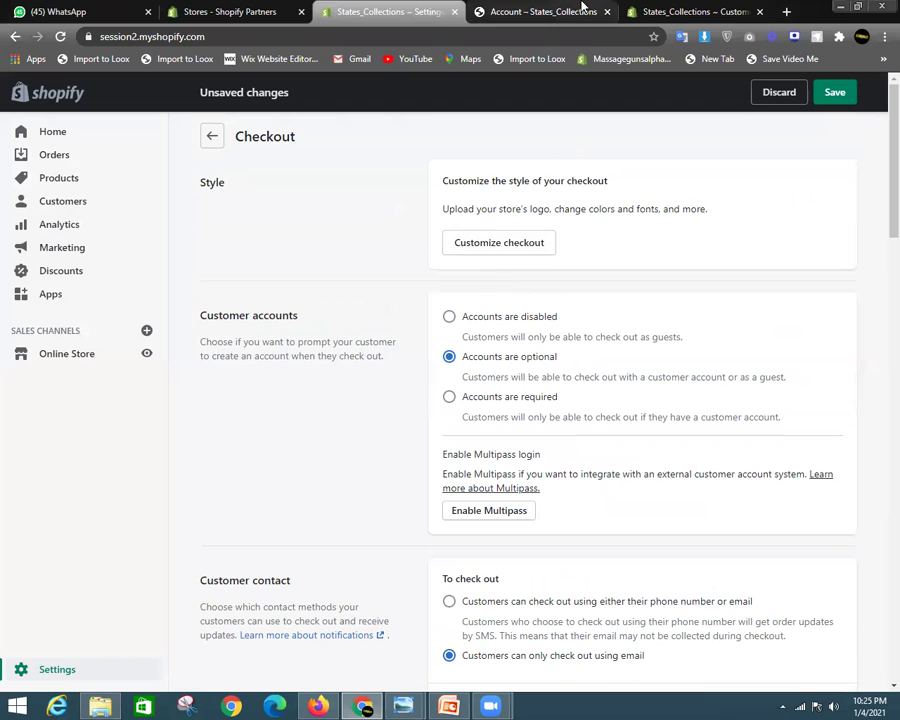
{"action": "left_click", "coordinate": [545, 11]}
{"action": "left_click", "coordinate": [690, 11]}
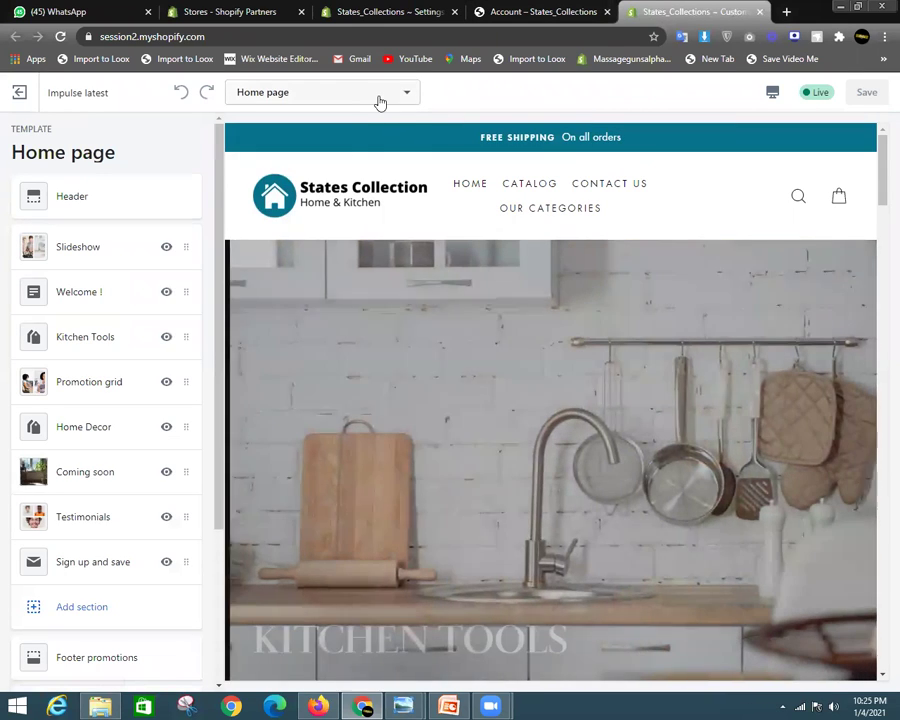
Switch the theme editor preview to the Checkout template and open its checkout settings
{"action": "left_click", "coordinate": [378, 96]}
{"action": "scroll", "coordinate": [325, 235], "scroll_direction": "down", "scroll_amount": 1}
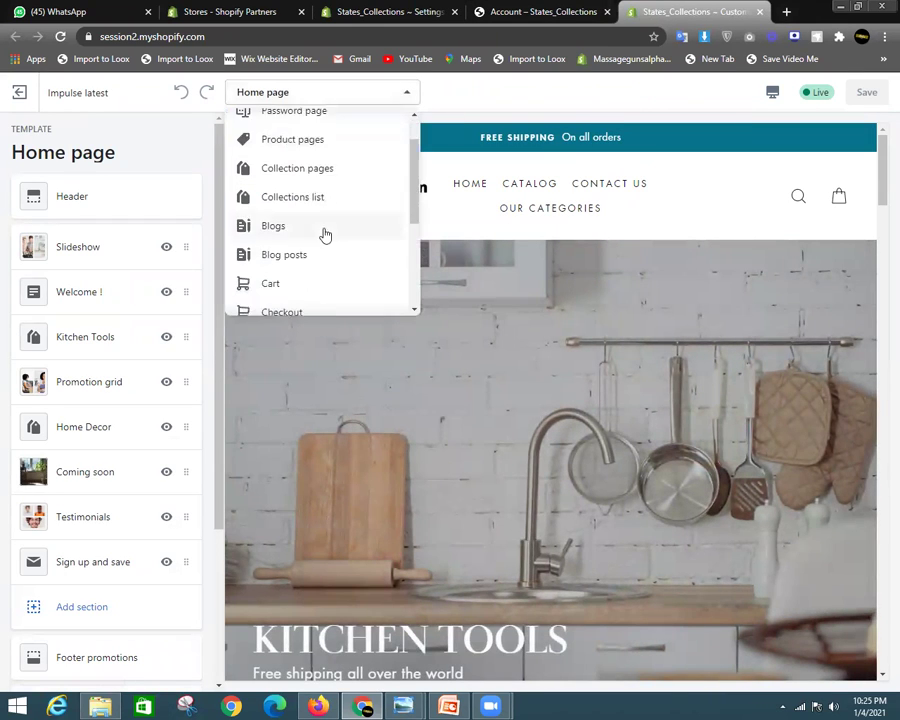
{"action": "scroll", "coordinate": [325, 235], "scroll_direction": "down", "scroll_amount": 3}
{"action": "scroll", "coordinate": [325, 287], "scroll_direction": "up", "scroll_amount": 1}
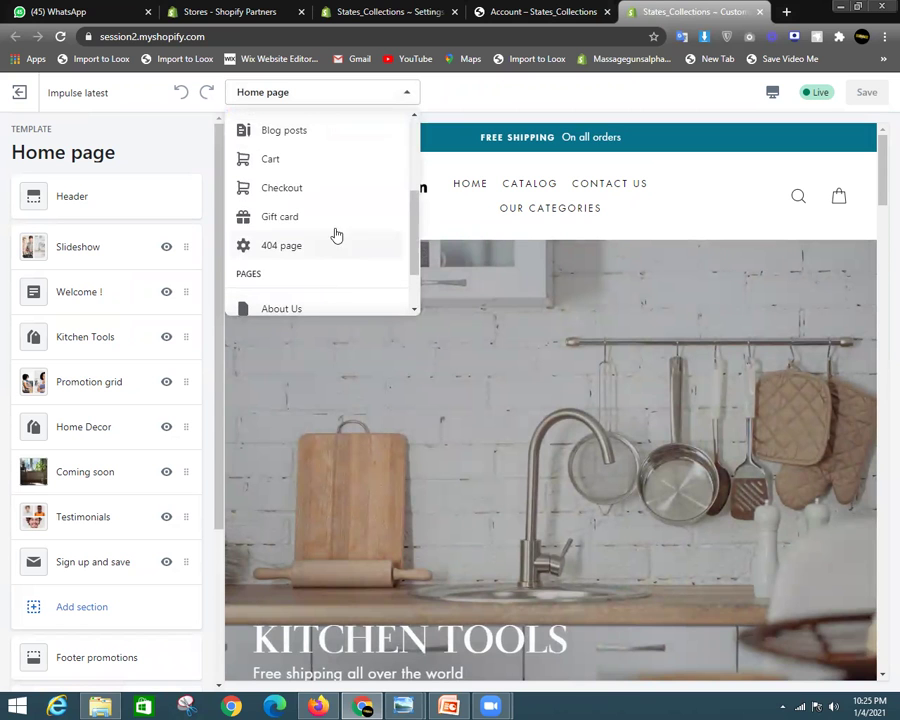
{"action": "left_click", "coordinate": [293, 188]}
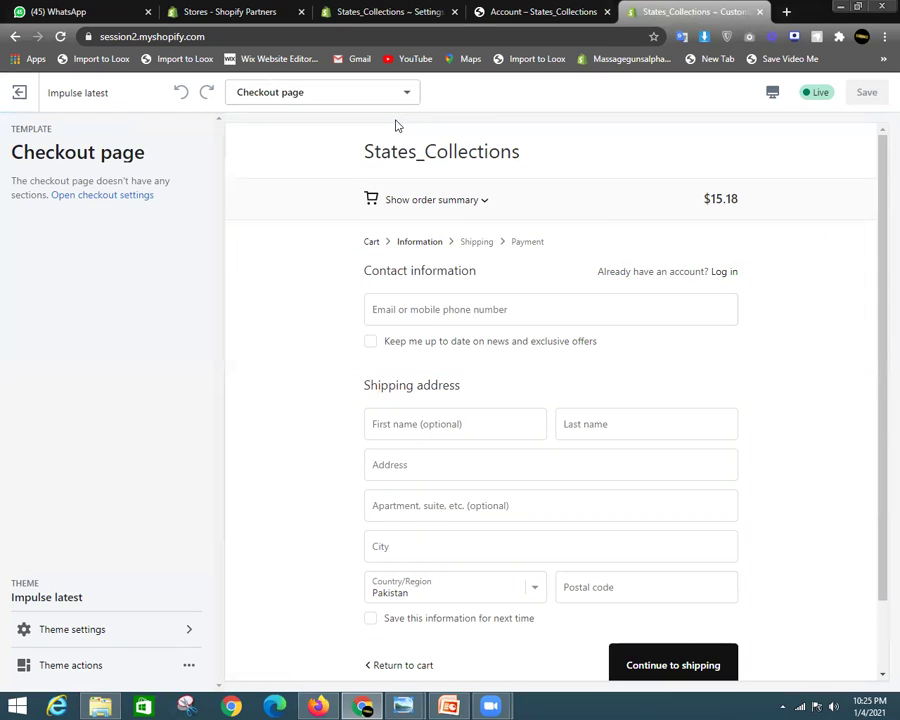
{"action": "left_click", "coordinate": [89, 197]}
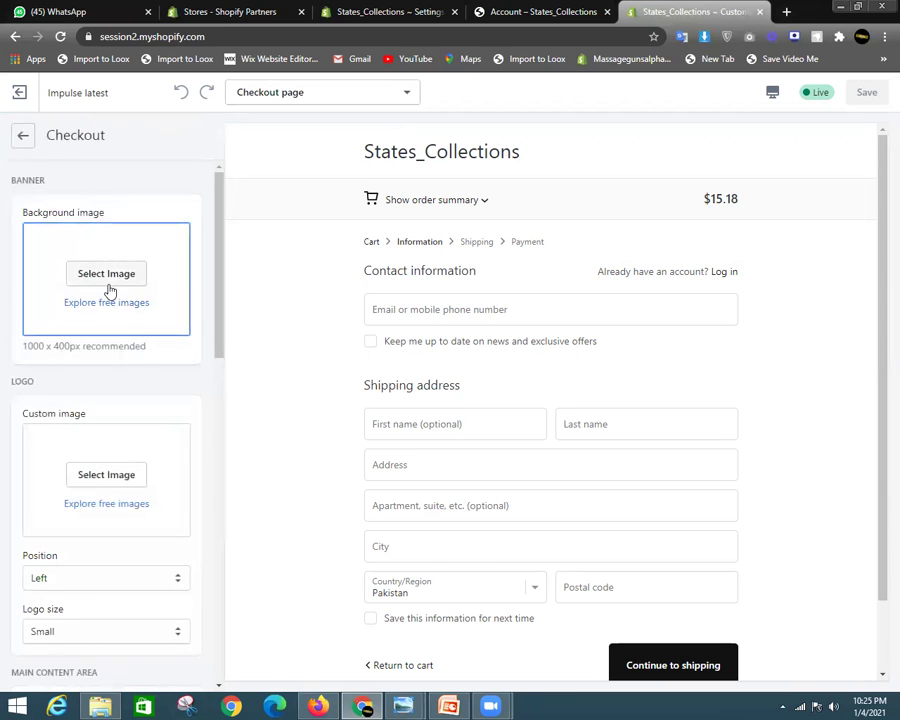
Choose the States Collection image as the checkout logo
{"action": "left_click", "coordinate": [110, 290]}
{"action": "left_click", "coordinate": [197, 145]}
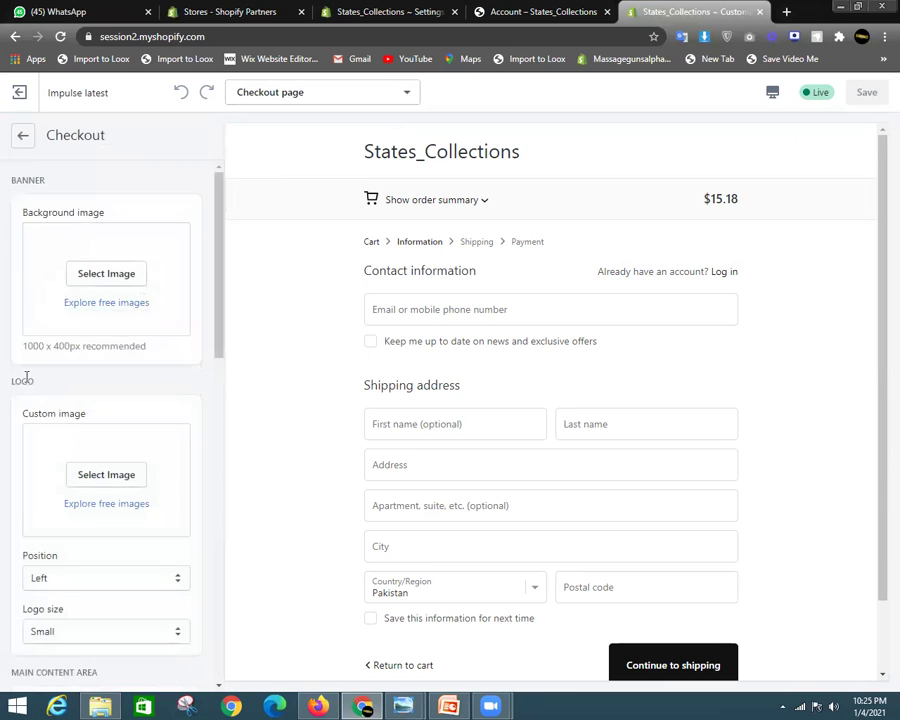
{"action": "scroll", "coordinate": [80, 376], "scroll_direction": "down", "scroll_amount": 3}
{"action": "scroll", "coordinate": [120, 290], "scroll_direction": "up", "scroll_amount": 2}
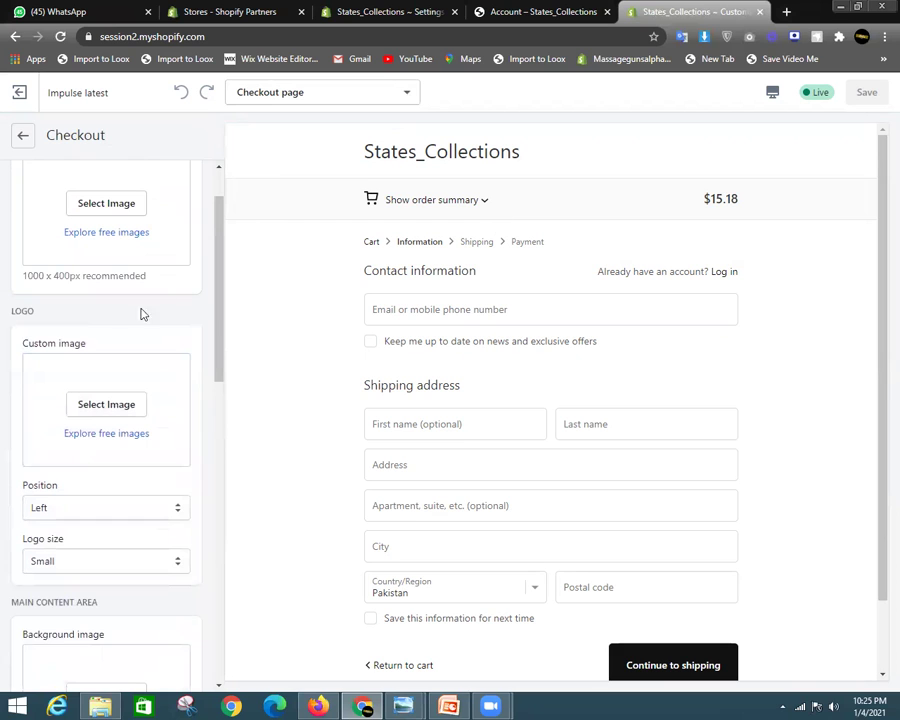
{"action": "left_click", "coordinate": [115, 413]}
{"action": "scroll", "coordinate": [150, 480], "scroll_direction": "down", "scroll_amount": 1}
{"action": "scroll", "coordinate": [122, 482], "scroll_direction": "up", "scroll_amount": 1}
{"action": "left_click", "coordinate": [155, 460]}
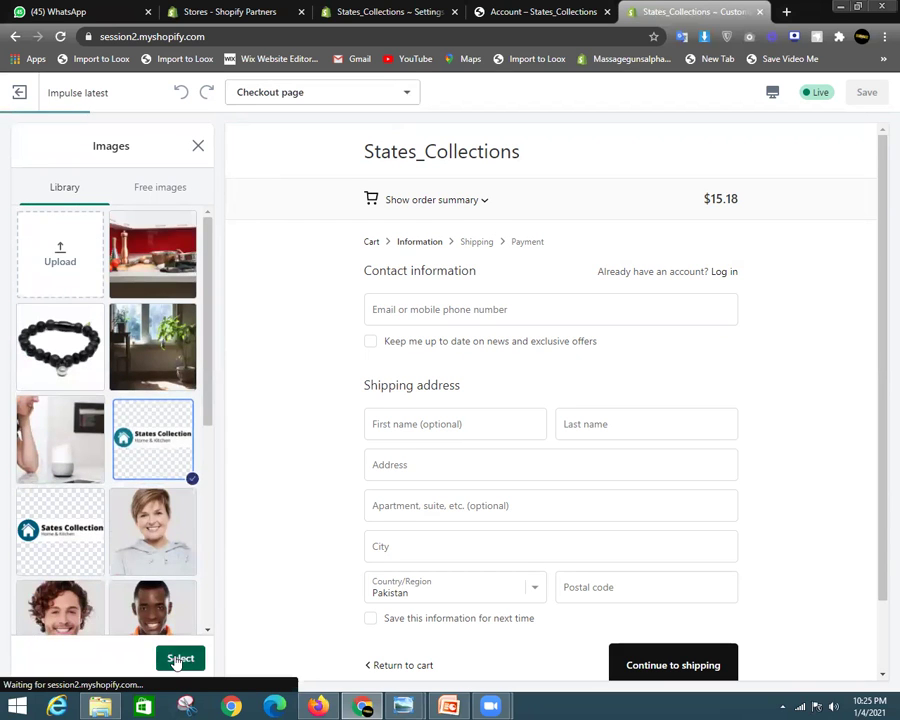
{"action": "left_click", "coordinate": [181, 656]}
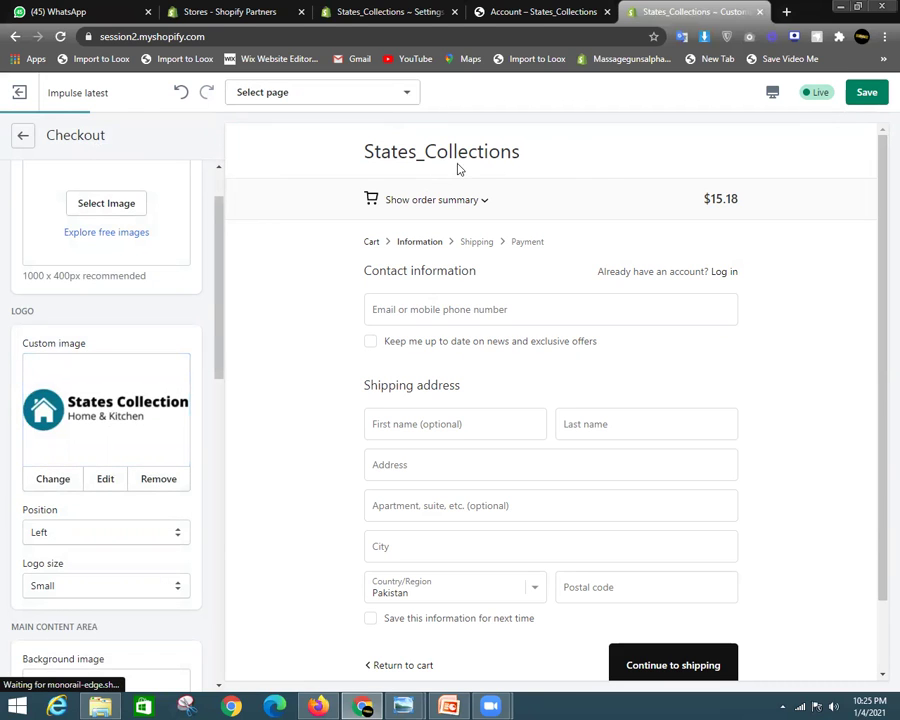
Set the logo size to Large and its position to Center
{"action": "scroll", "coordinate": [95, 535], "scroll_direction": "down", "scroll_amount": 1}
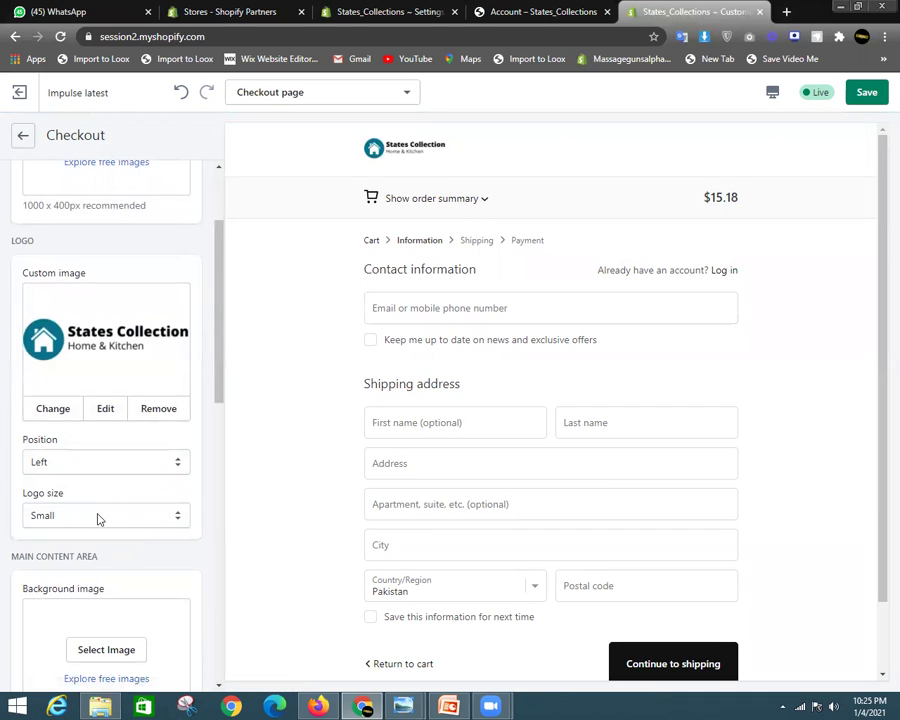
{"action": "left_click", "coordinate": [98, 518]}
{"action": "left_click", "coordinate": [80, 560]}
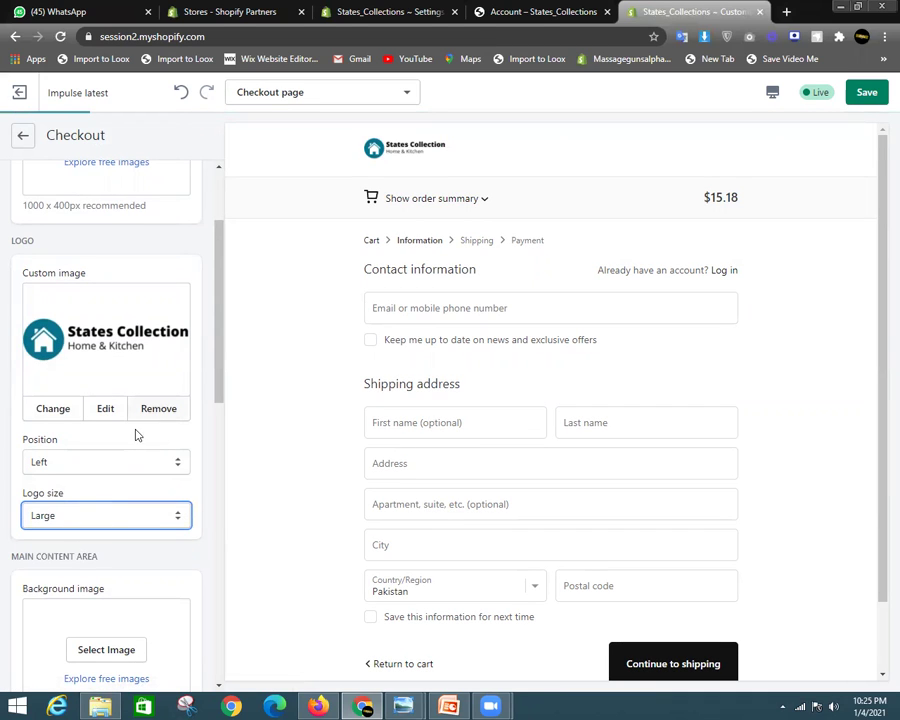
{"action": "left_click", "coordinate": [124, 463]}
{"action": "left_click", "coordinate": [110, 494]}
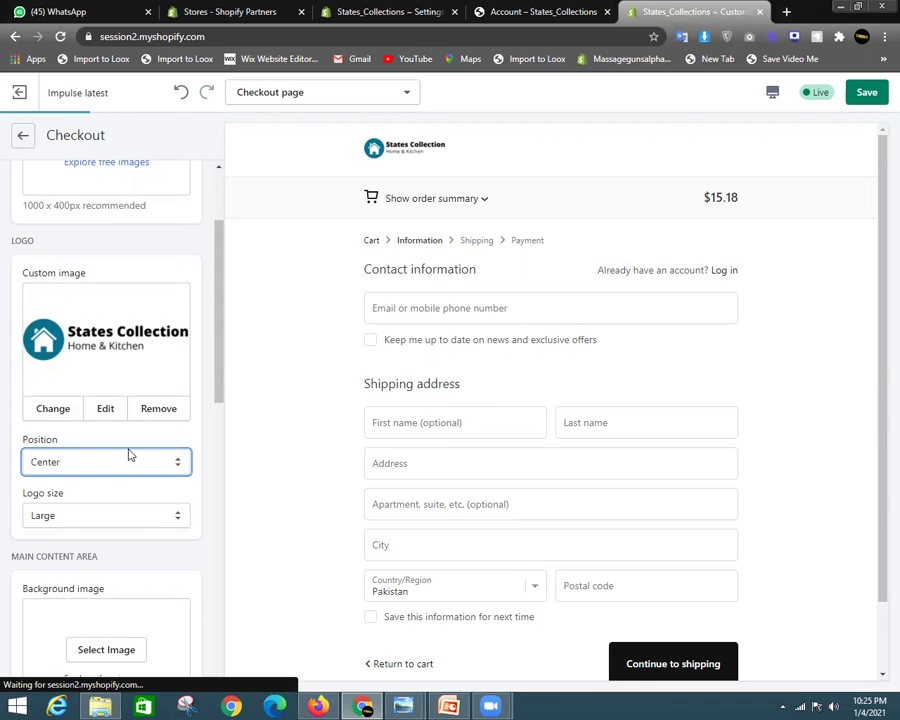
{"action": "scroll", "coordinate": [128, 452], "scroll_direction": "down", "scroll_amount": 2}
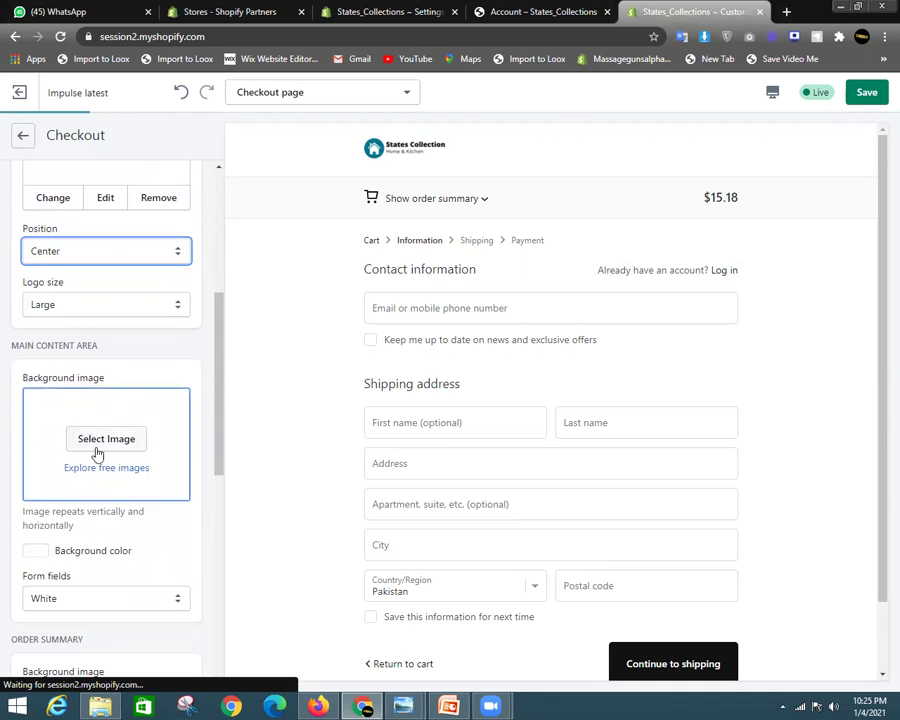
{"action": "scroll", "coordinate": [112, 502], "scroll_direction": "down", "scroll_amount": 3}
Set the main content and order summary backgrounds to black
{"action": "left_click", "coordinate": [36, 268]}
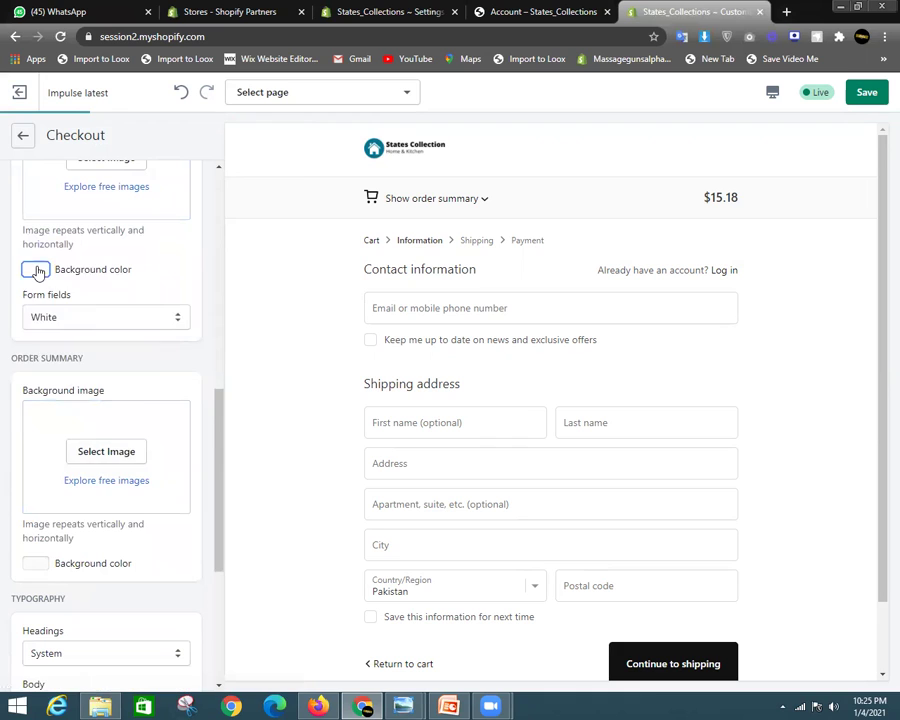
{"action": "left_click_drag", "start_coordinate": [94, 305], "coordinate": [4, 412]}
{"action": "left_click", "coordinate": [189, 304]}
{"action": "left_click", "coordinate": [40, 566]}
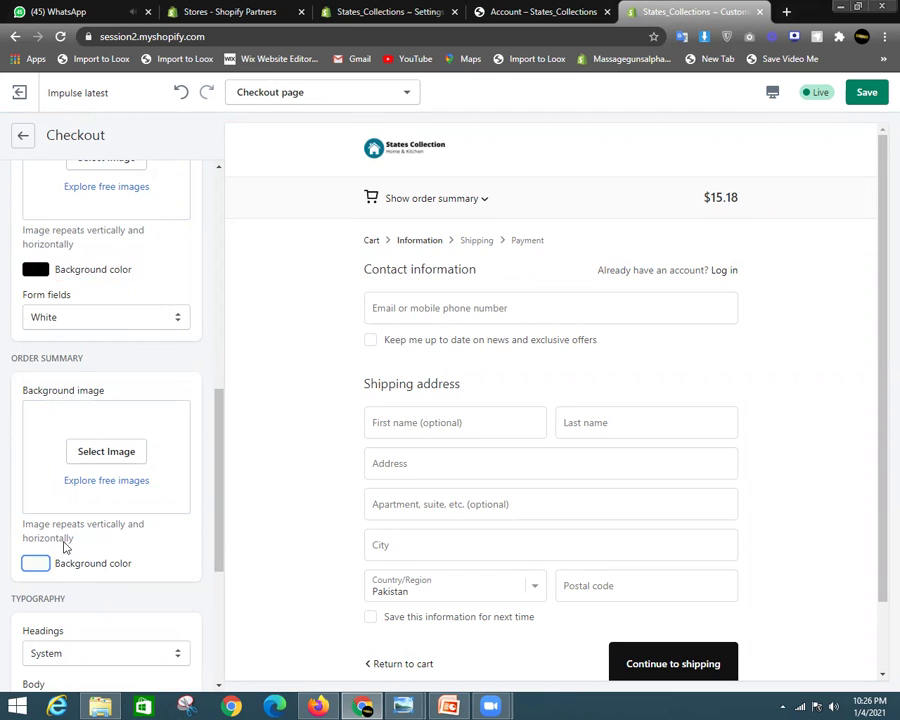
{"action": "left_click_drag", "start_coordinate": [60, 314], "coordinate": [4, 390]}
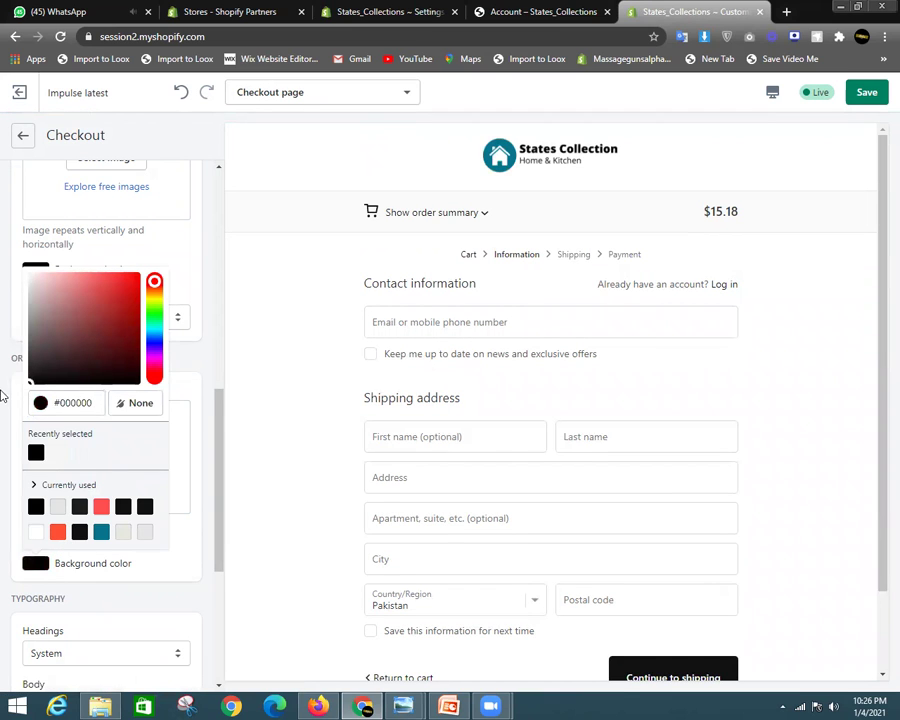
{"action": "left_click", "coordinate": [206, 364]}
Change the button colour to teal
{"action": "scroll", "coordinate": [404, 458], "scroll_direction": "down", "scroll_amount": 2}
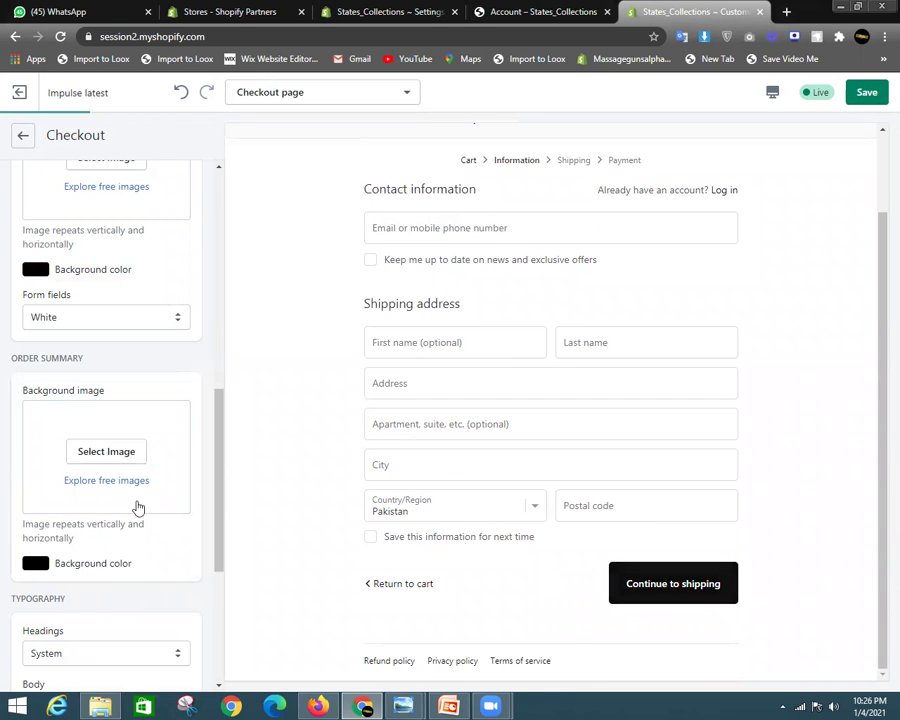
{"action": "scroll", "coordinate": [122, 406], "scroll_direction": "up", "scroll_amount": 2}
{"action": "scroll", "coordinate": [120, 433], "scroll_direction": "up", "scroll_amount": 2}
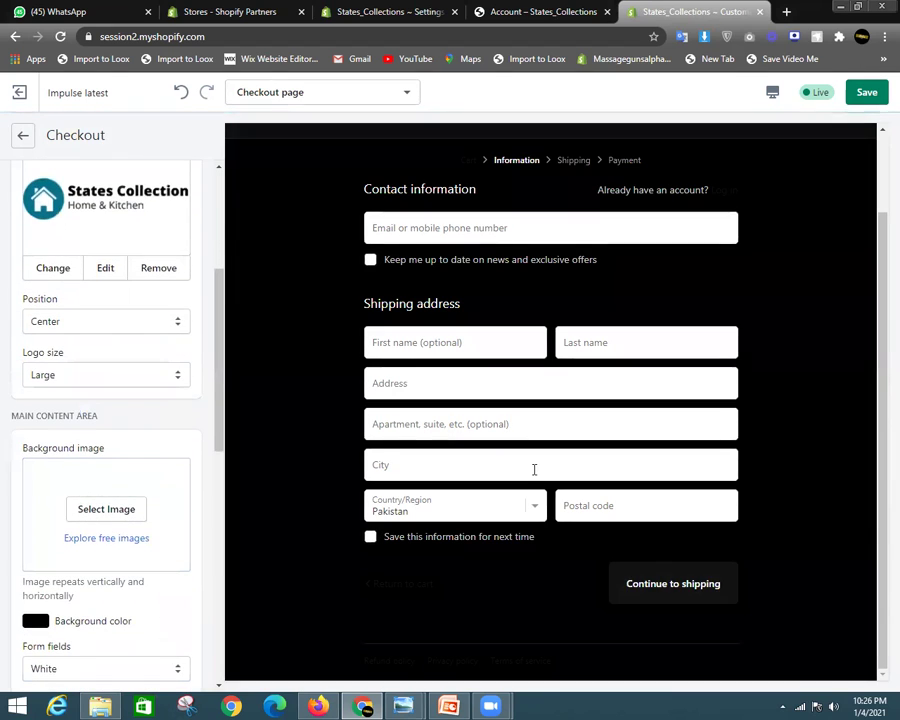
{"action": "scroll", "coordinate": [569, 225], "scroll_direction": "up", "scroll_amount": 2}
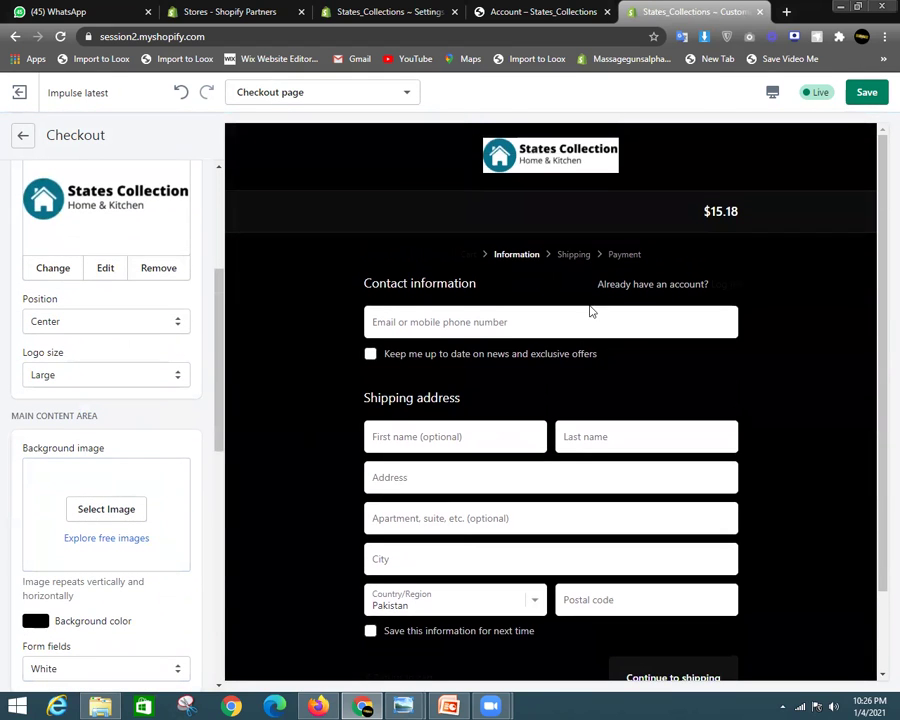
{"action": "scroll", "coordinate": [527, 333], "scroll_direction": "down", "scroll_amount": 2}
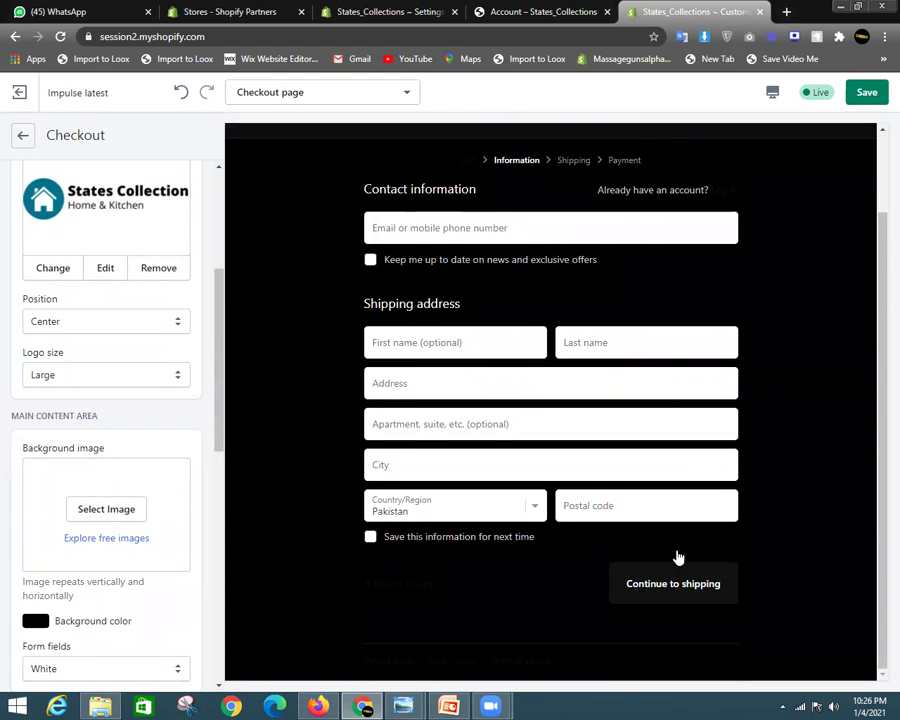
{"action": "scroll", "coordinate": [96, 510], "scroll_direction": "down", "scroll_amount": 3}
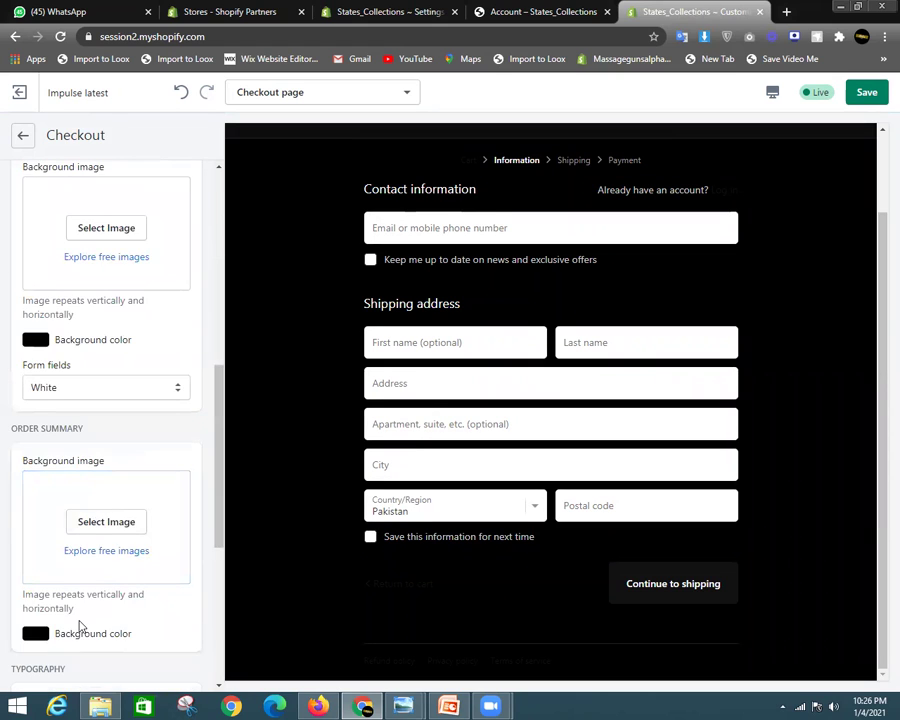
{"action": "scroll", "coordinate": [80, 560], "scroll_direction": "down", "scroll_amount": 4}
{"action": "left_click", "coordinate": [35, 507]}
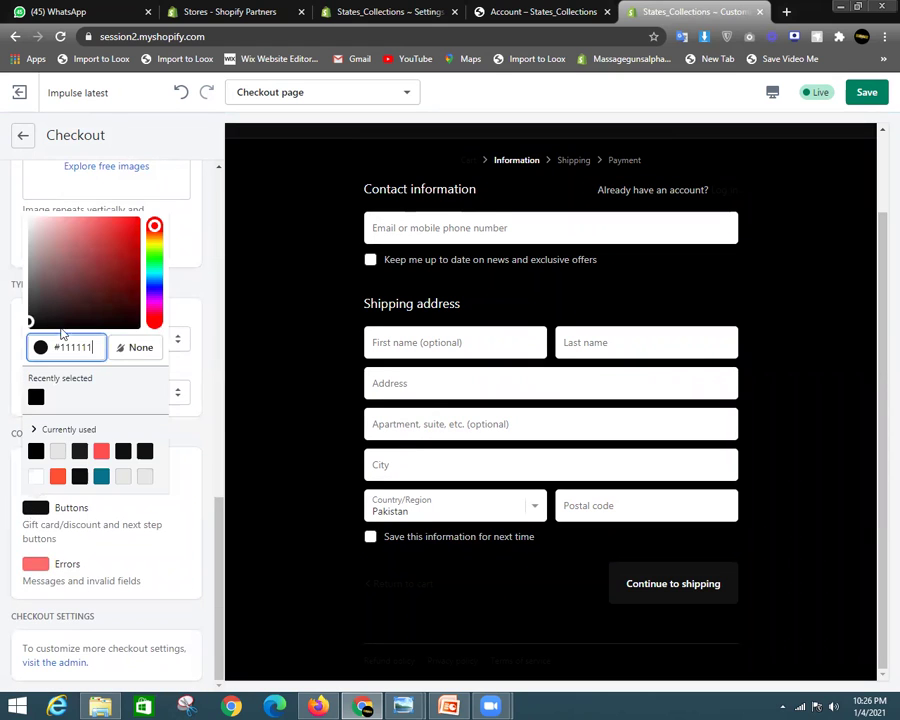
{"action": "left_click", "coordinate": [138, 264]}
{"action": "left_click_drag", "start_coordinate": [154, 228], "coordinate": [154, 283]}
{"action": "left_click", "coordinate": [197, 284]}
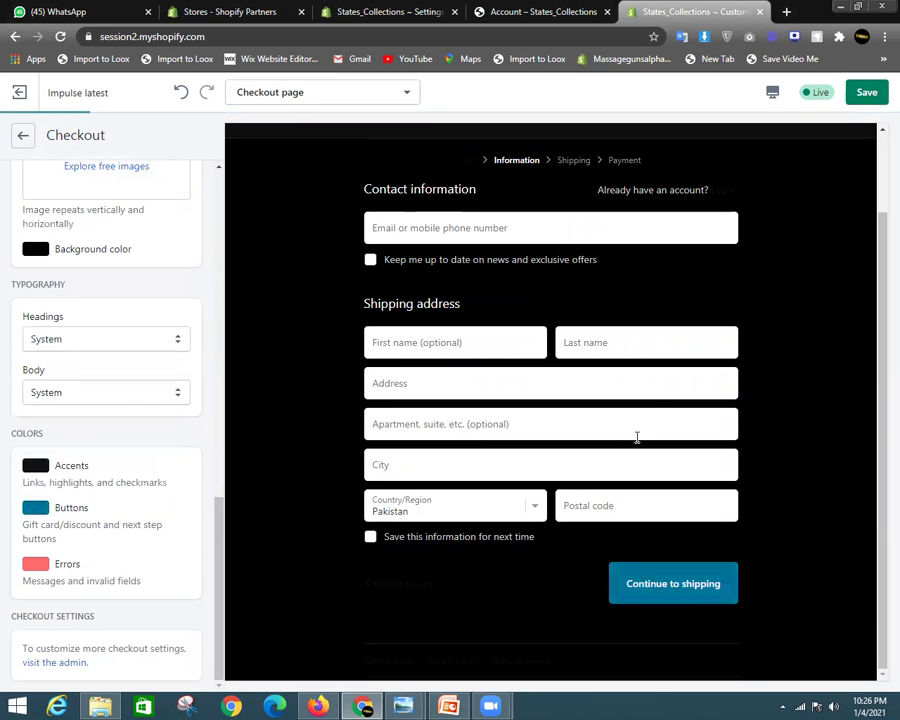
Set the accent colour to white #FFFFFF and switch the preview to fullscreen
{"action": "scroll", "coordinate": [637, 437], "scroll_direction": "up", "scroll_amount": 2}
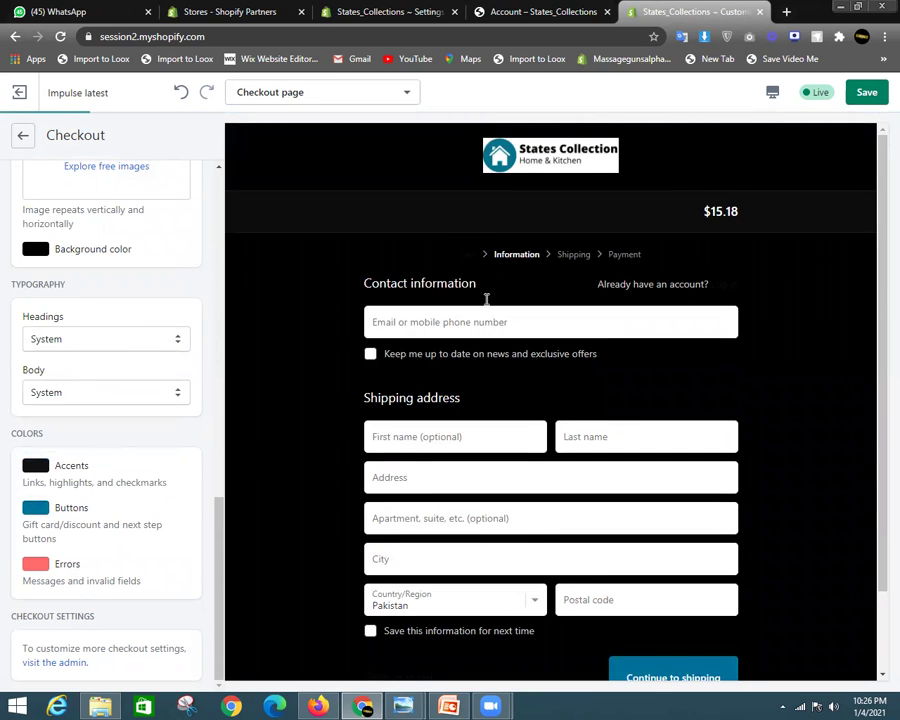
{"action": "left_click", "coordinate": [35, 468]}
{"action": "left_click_drag", "start_coordinate": [76, 230], "coordinate": [20, 160]}
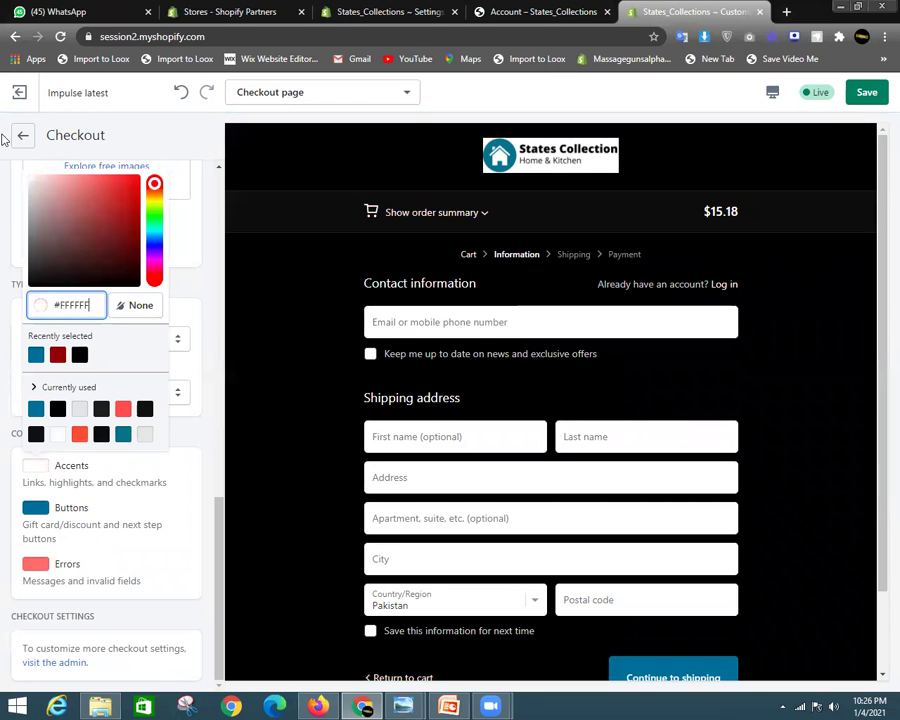
{"action": "left_click", "coordinate": [197, 231]}
{"action": "left_click", "coordinate": [772, 92]}
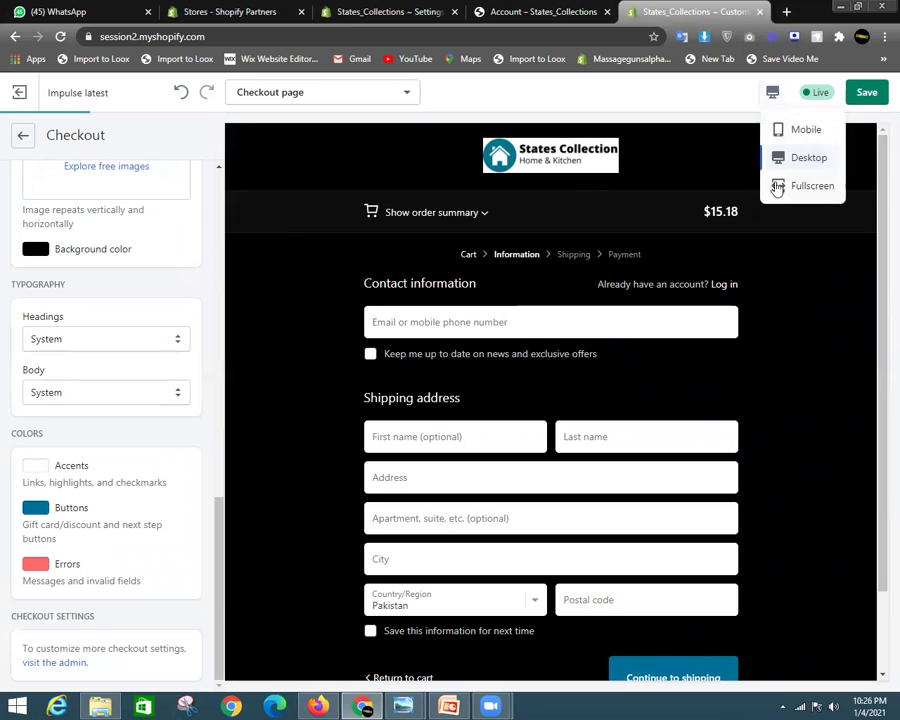
{"action": "left_click", "coordinate": [779, 186]}
Toggle the checkout preview between desktop and fullscreen, ending at desktop size
{"action": "scroll", "coordinate": [235, 382], "scroll_direction": "down", "scroll_amount": 1}
{"action": "scroll", "coordinate": [231, 320], "scroll_direction": "up", "scroll_amount": 1}
{"action": "left_click", "coordinate": [231, 308]}
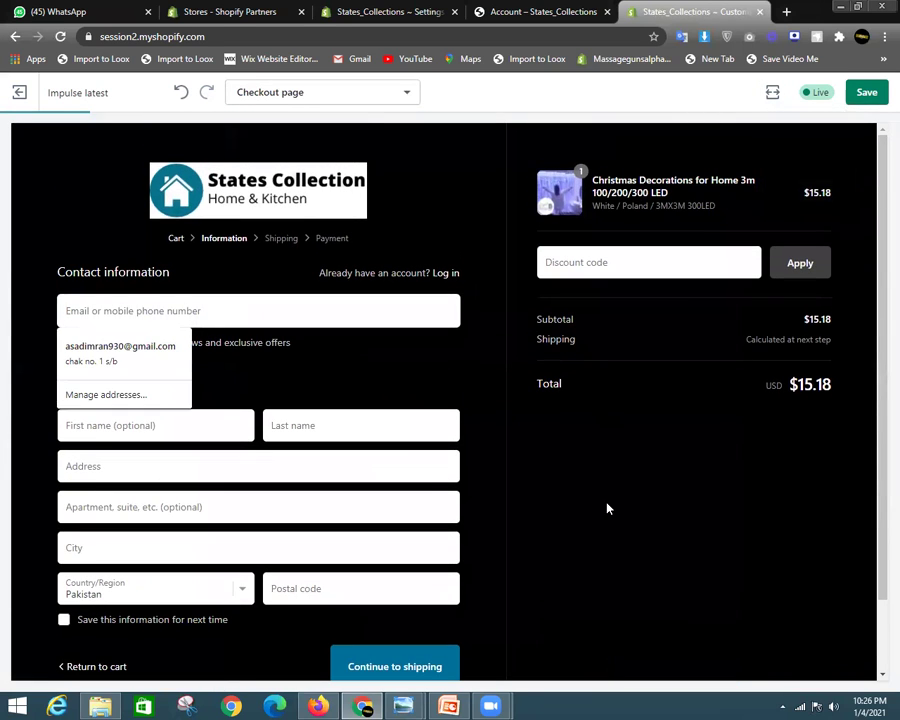
{"action": "left_click", "coordinate": [772, 92]}
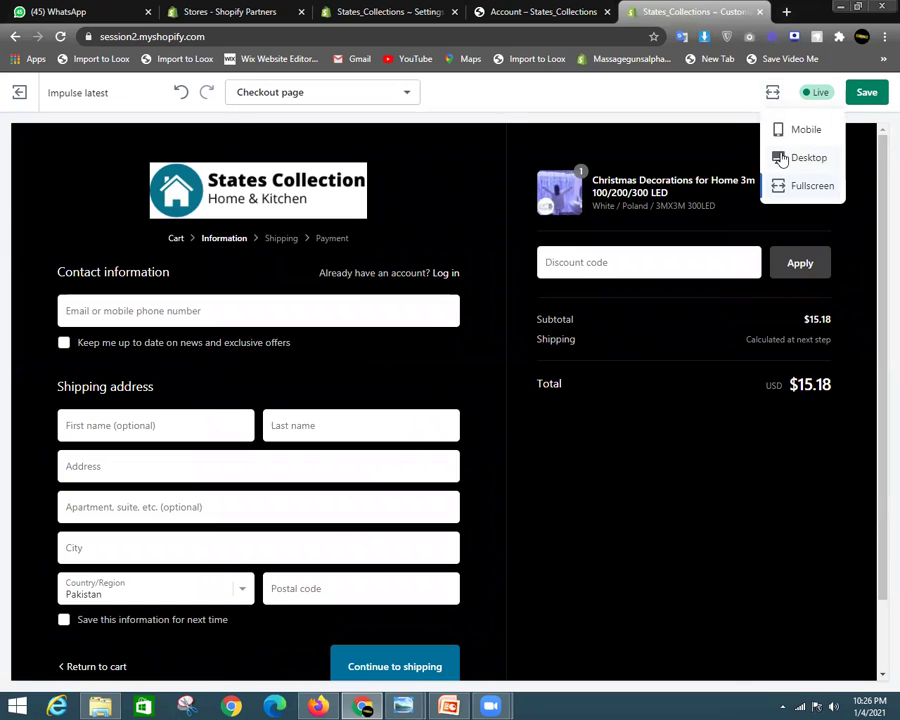
{"action": "left_click", "coordinate": [781, 158]}
{"action": "left_click", "coordinate": [801, 187]}
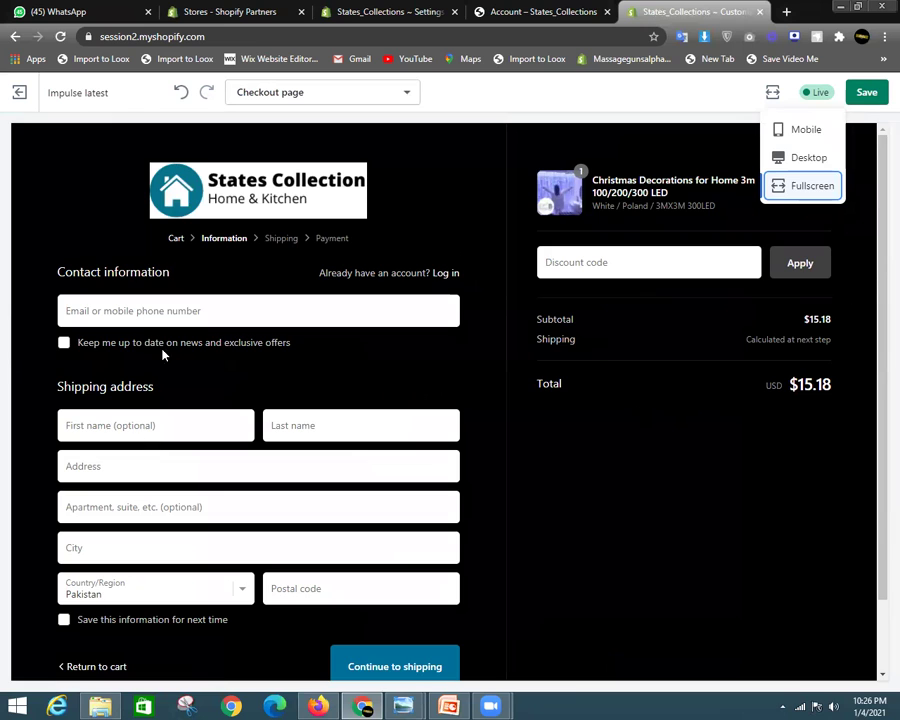
{"action": "left_click", "coordinate": [790, 157]}
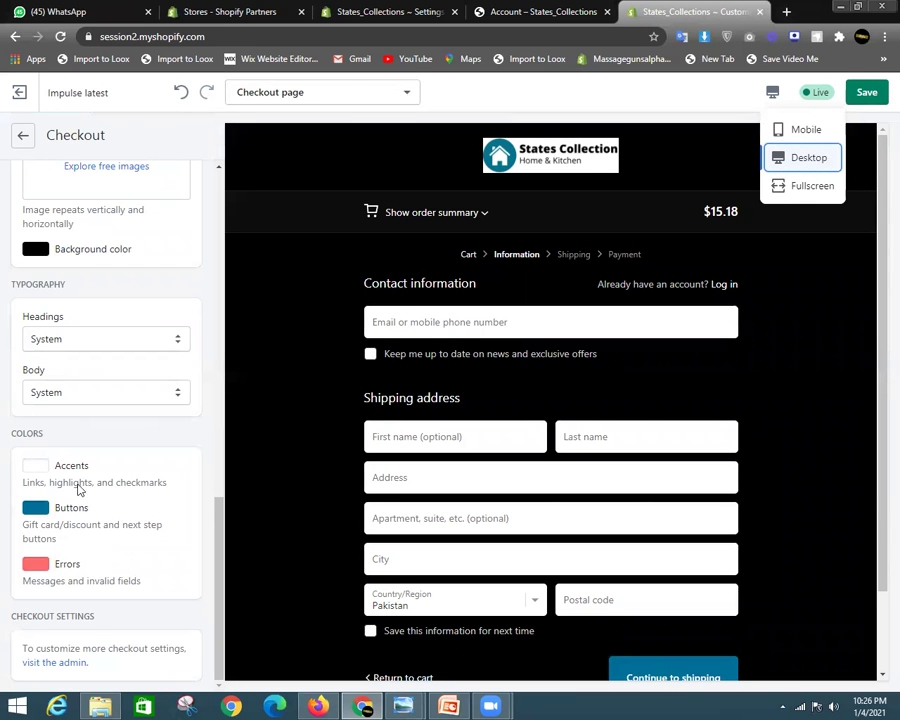
Set the order summary background to grey #717171 and preview fullscreen
{"action": "scroll", "coordinate": [76, 484], "scroll_direction": "up", "scroll_amount": 4}
{"action": "scroll", "coordinate": [99, 483], "scroll_direction": "down", "scroll_amount": 3}
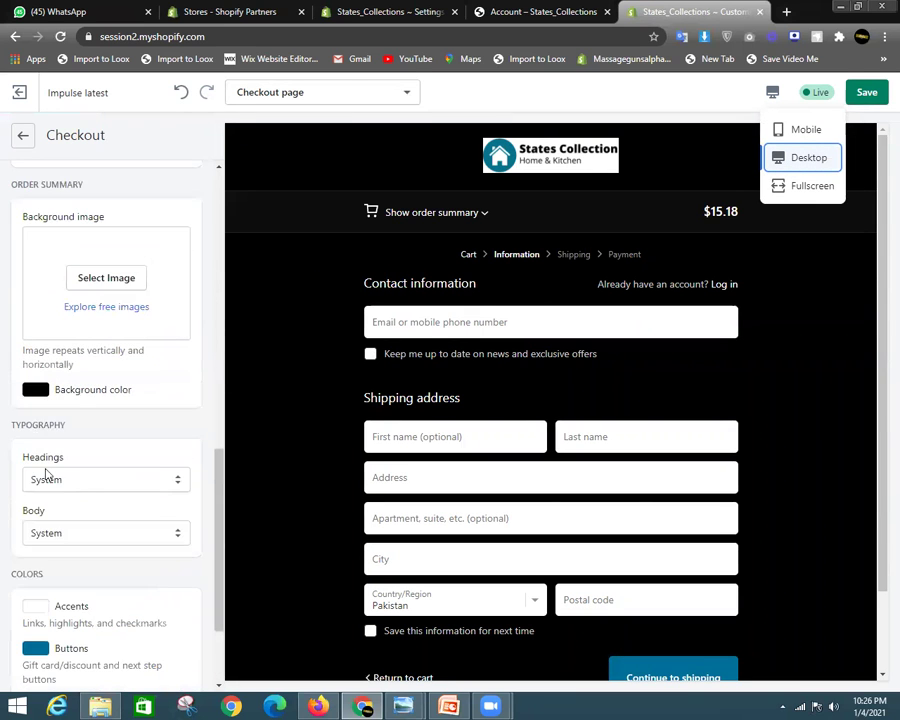
{"action": "left_click", "coordinate": [35, 389]}
{"action": "left_click", "coordinate": [30, 460]}
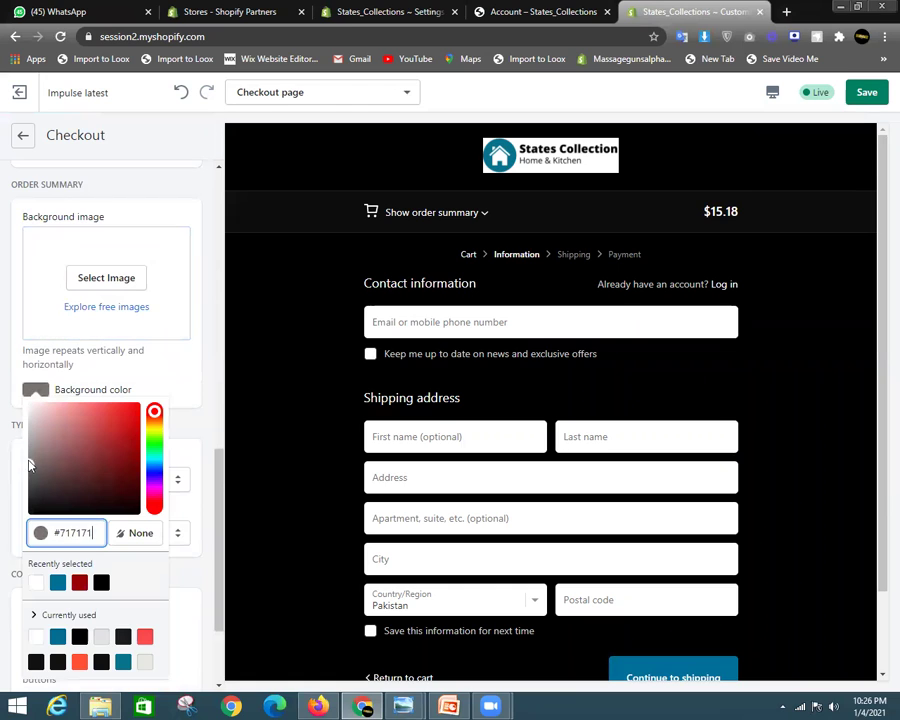
{"action": "left_click", "coordinate": [775, 93]}
{"action": "left_click", "coordinate": [800, 190]}
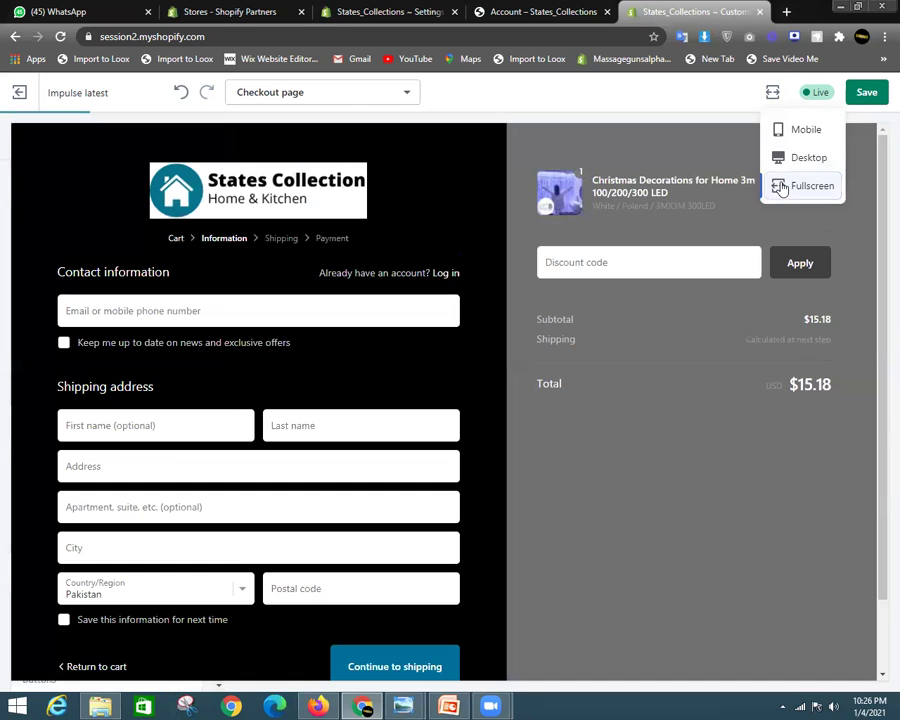
{"action": "left_click", "coordinate": [608, 497]}
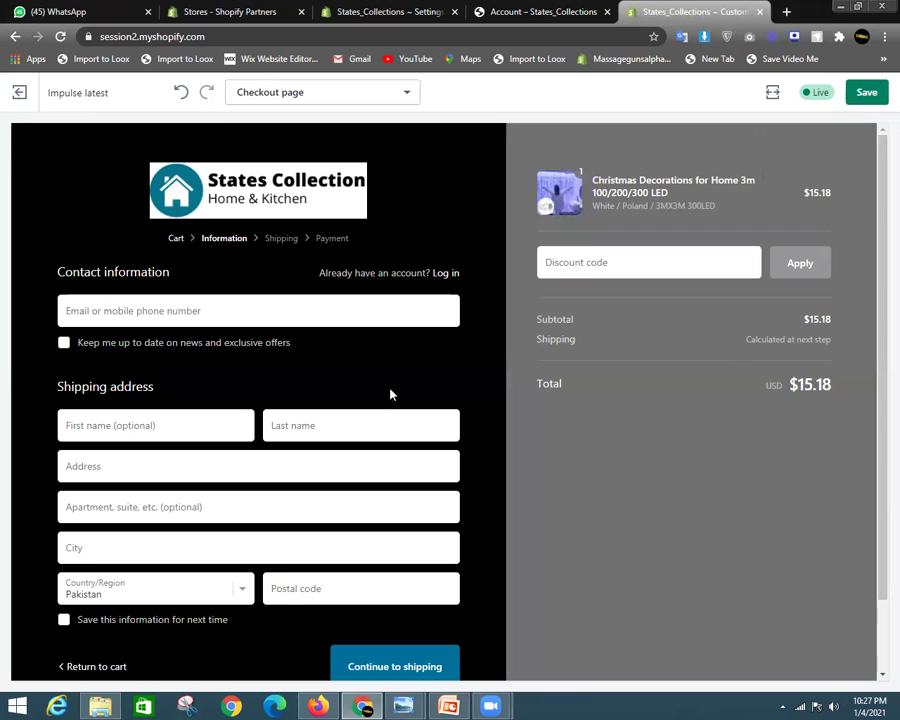
Autofill the saved contact and shipping details from the email field in the preview
{"action": "left_click", "coordinate": [186, 310]}
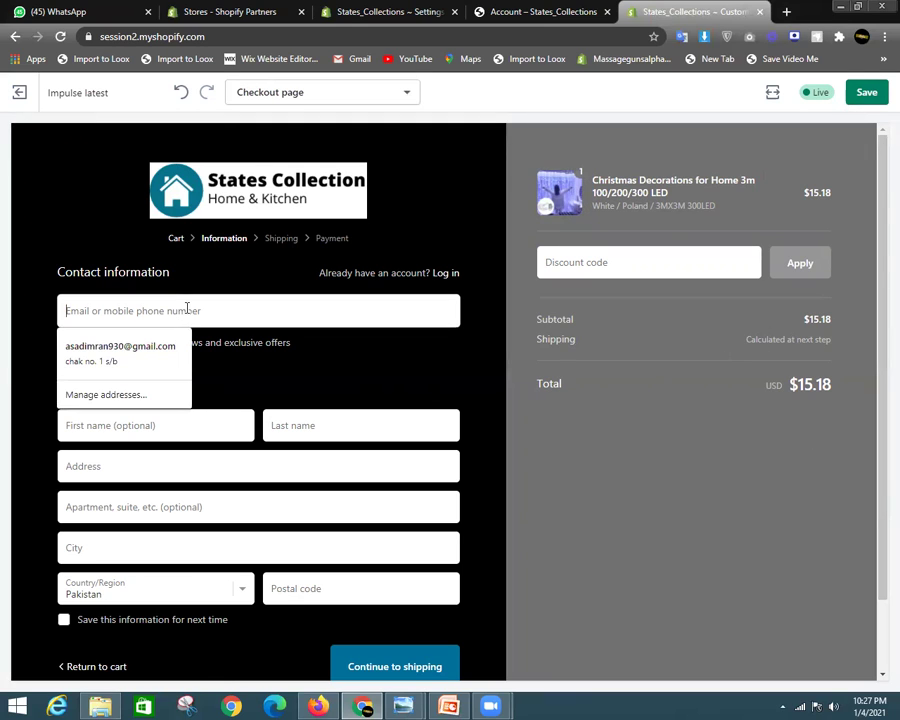
{"action": "left_click", "coordinate": [312, 368]}
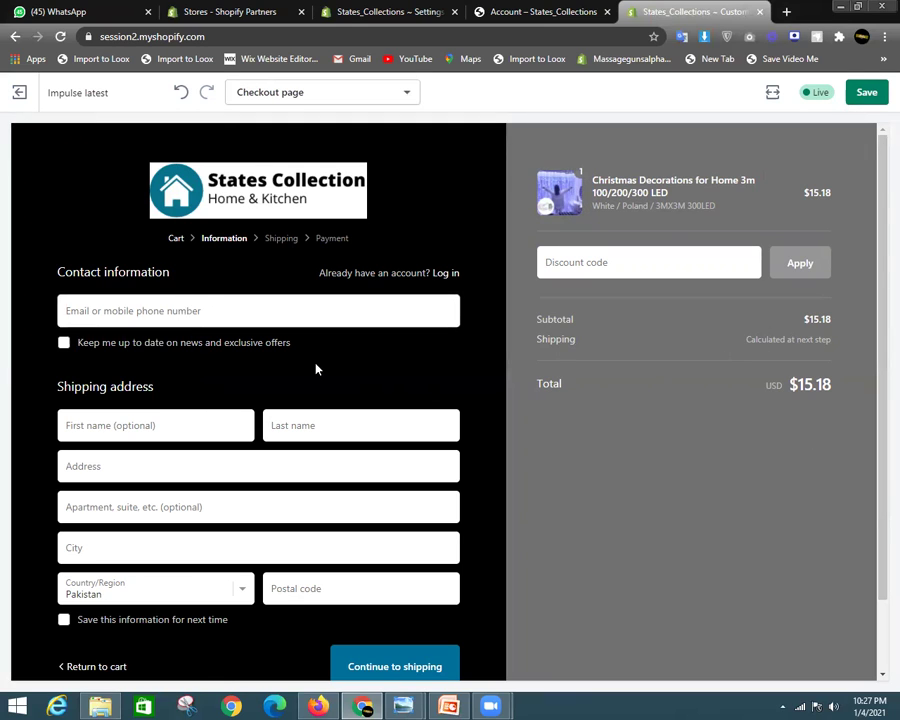
{"action": "left_click", "coordinate": [198, 308]}
{"action": "left_click", "coordinate": [126, 342]}
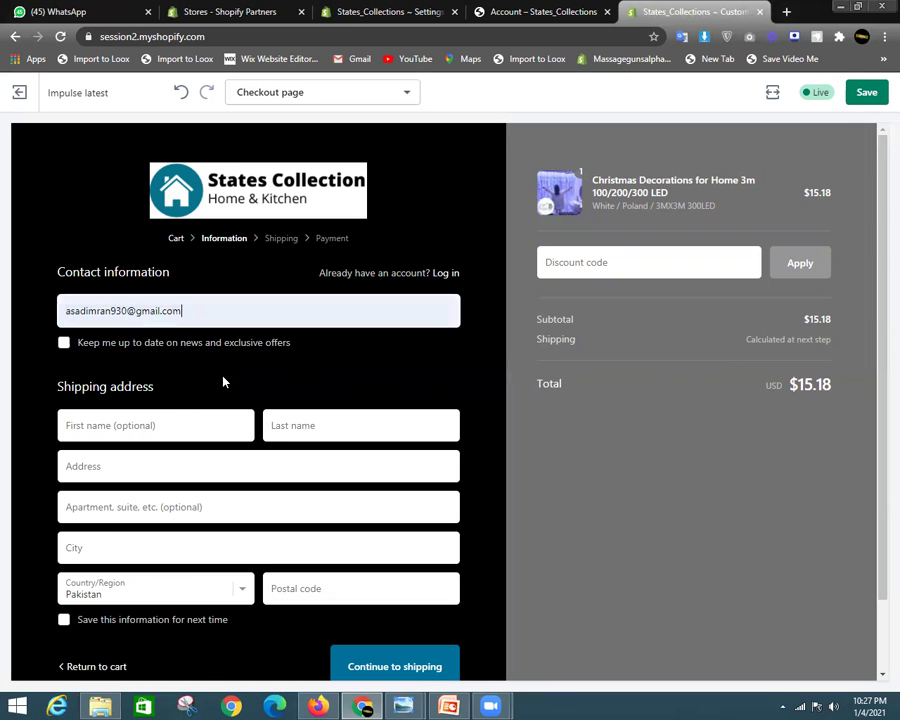
{"action": "left_click", "coordinate": [161, 432]}
{"action": "left_click", "coordinate": [345, 496]}
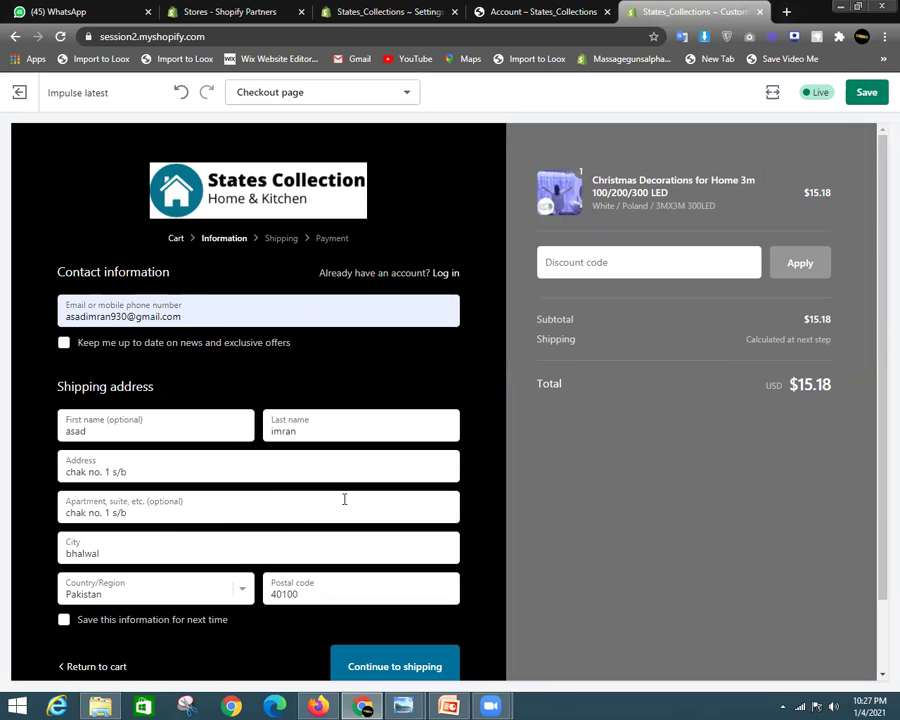
{"action": "scroll", "coordinate": [161, 525], "scroll_direction": "down", "scroll_amount": 1}
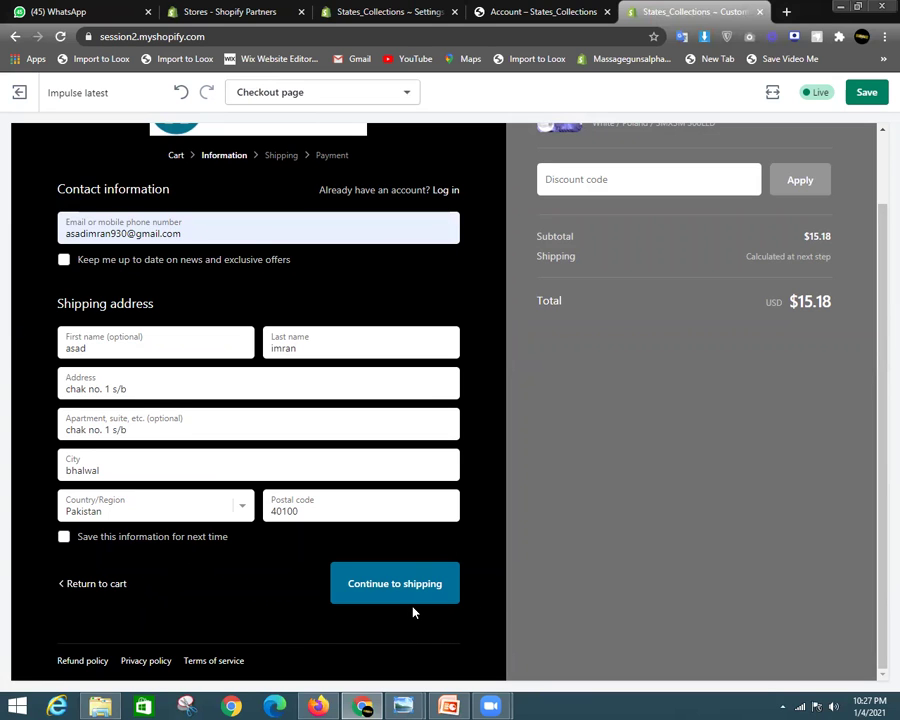
{"action": "scroll", "coordinate": [414, 597], "scroll_direction": "up", "scroll_amount": 2}
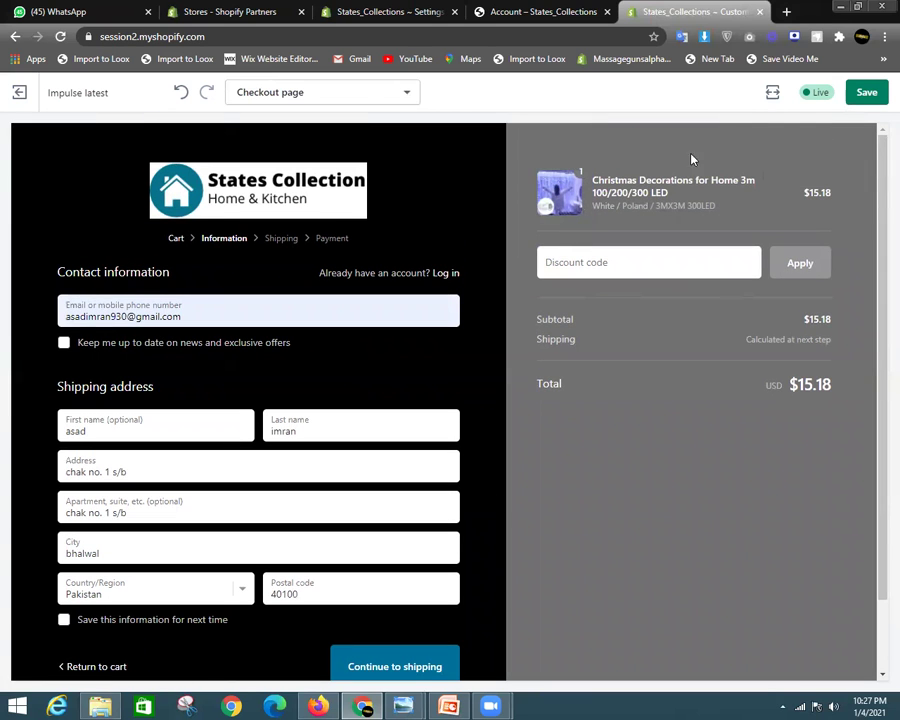
{"action": "left_click", "coordinate": [578, 11]}
{"action": "left_click", "coordinate": [676, 11]}
Return to the admin Checkout settings tab and go back to the Settings overview
{"action": "left_click", "coordinate": [552, 10]}
{"action": "left_click", "coordinate": [406, 10]}
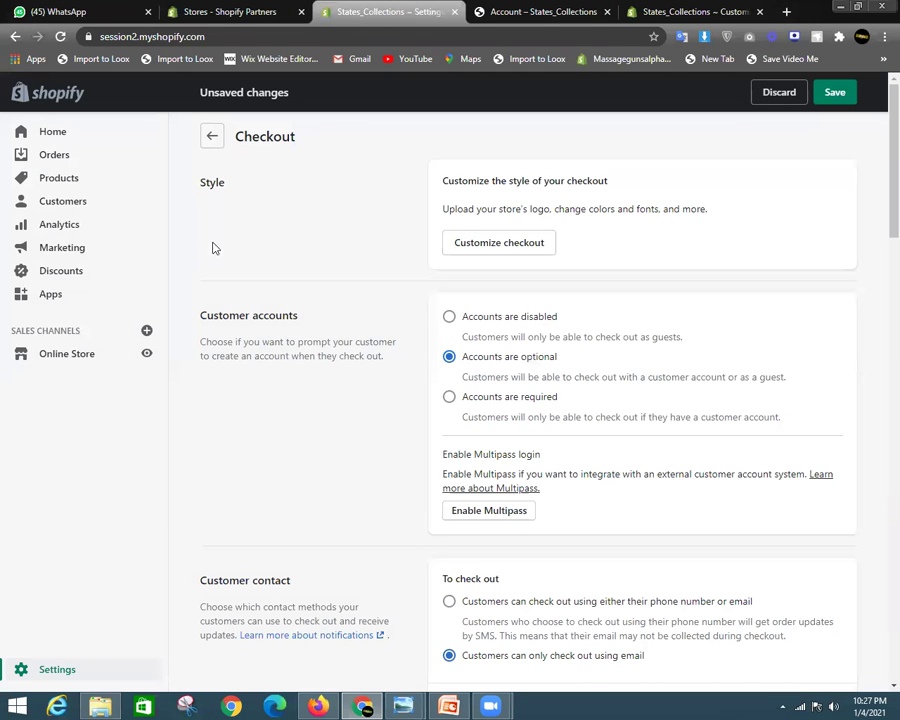
{"action": "left_click", "coordinate": [57, 671]}
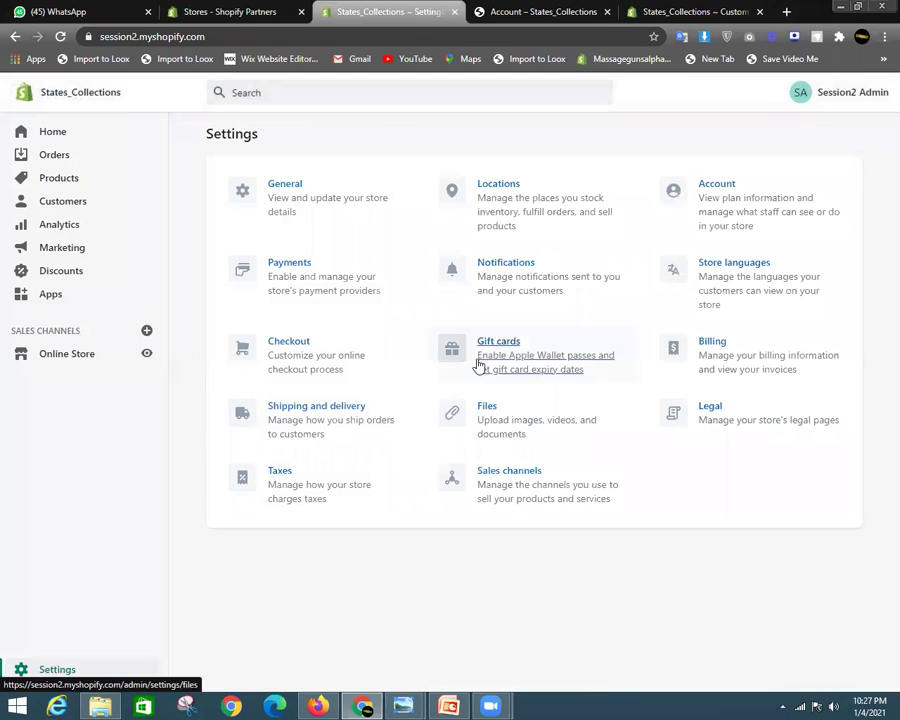
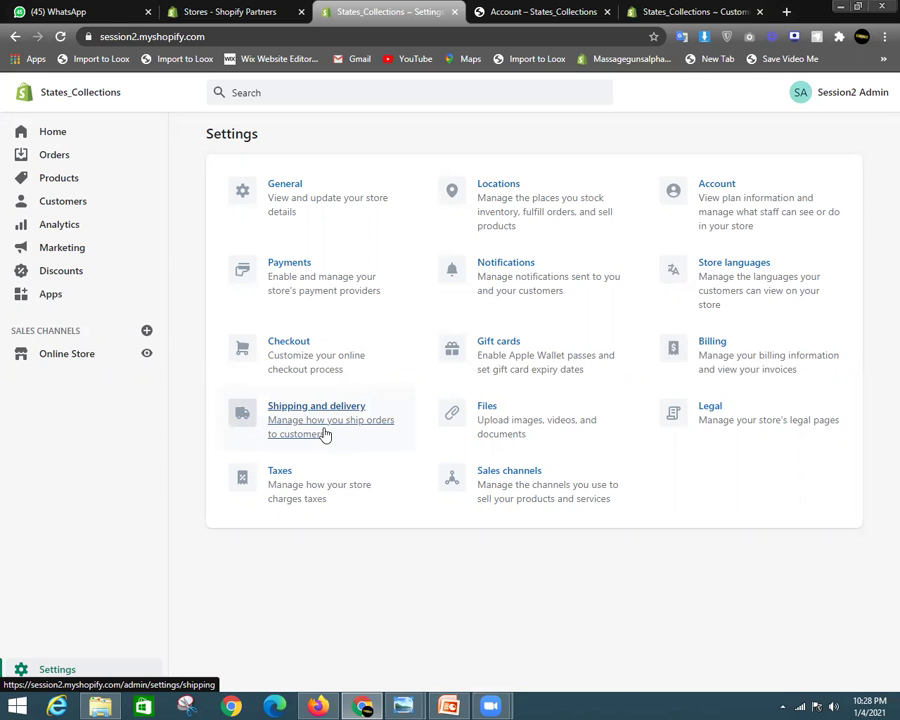
Review the Shipping and delivery settings and start a new custom shipping profile
{"action": "left_click", "coordinate": [313, 425]}
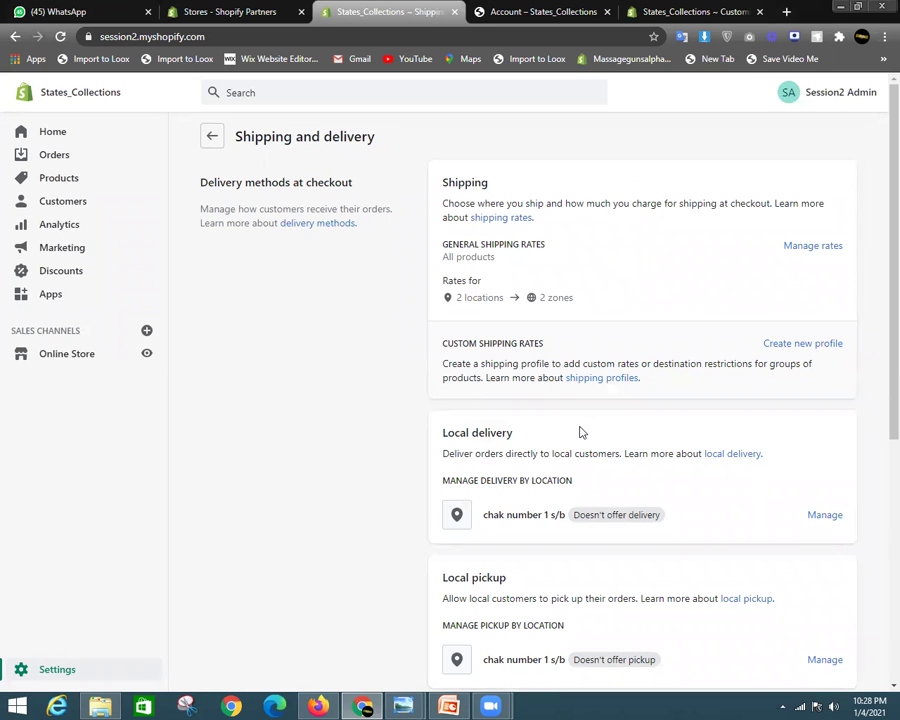
{"action": "scroll", "coordinate": [580, 432], "scroll_direction": "down", "scroll_amount": 3}
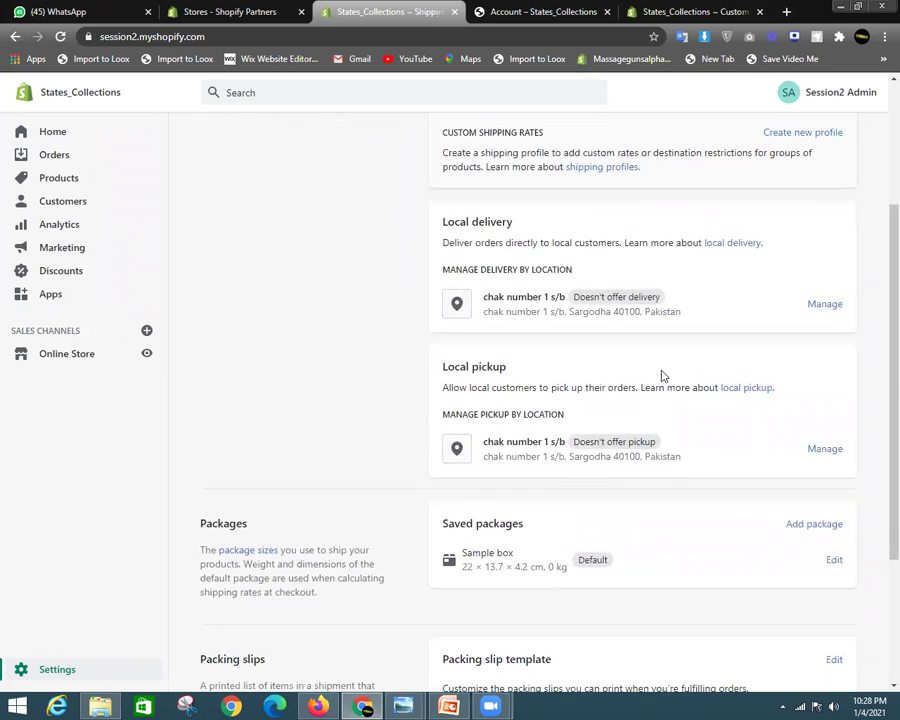
{"action": "scroll", "coordinate": [663, 374], "scroll_direction": "up", "scroll_amount": 2}
{"action": "scroll", "coordinate": [877, 337], "scroll_direction": "up", "scroll_amount": 1}
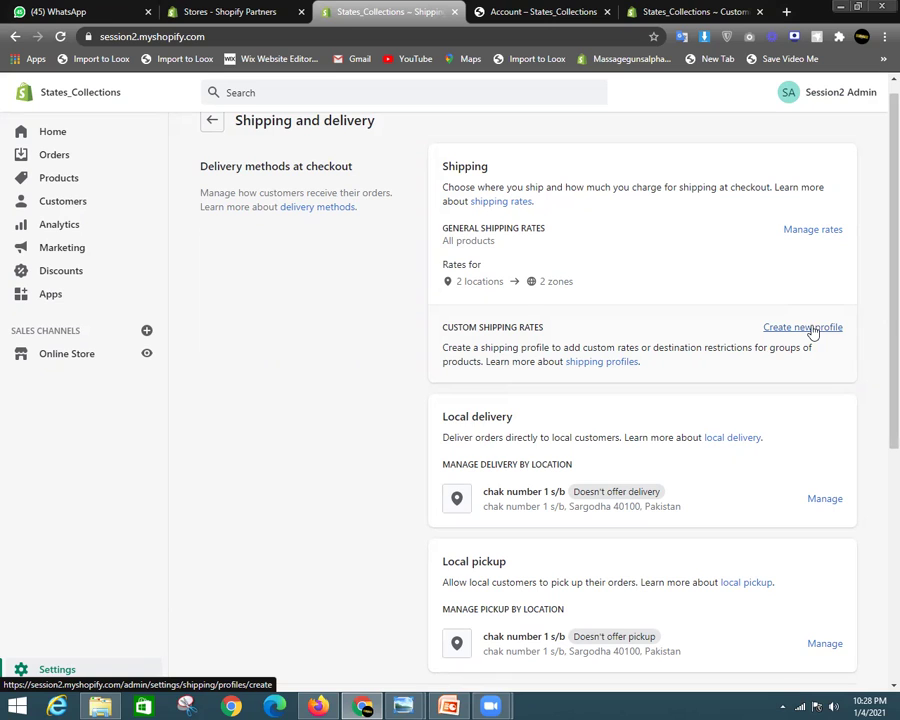
{"action": "left_click", "coordinate": [810, 328]}
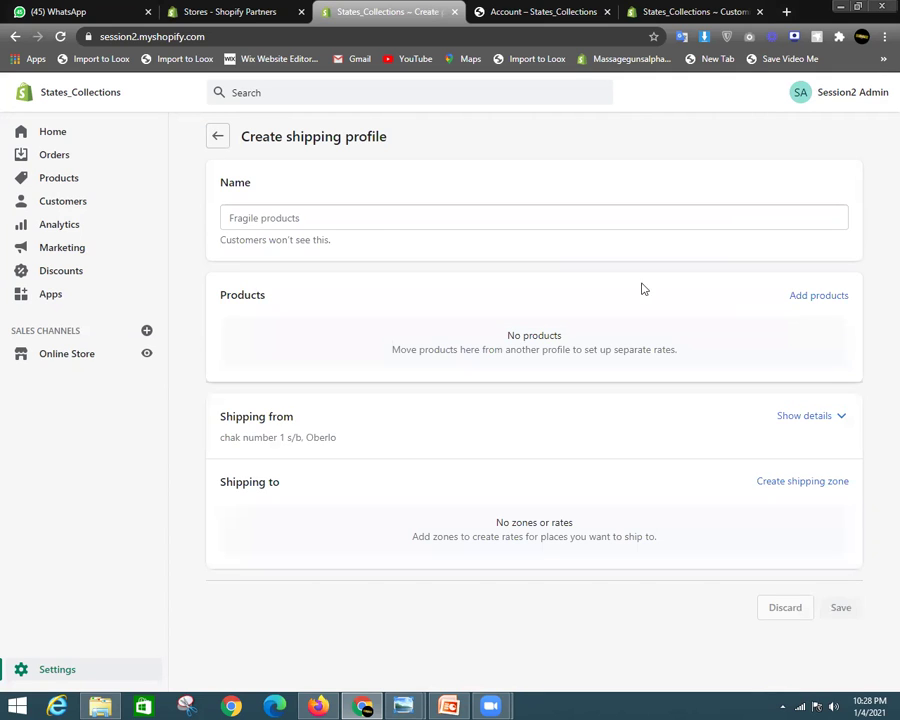
Name the profile States_Shopify and add all 413 store products to it
{"action": "left_click", "coordinate": [334, 220]}
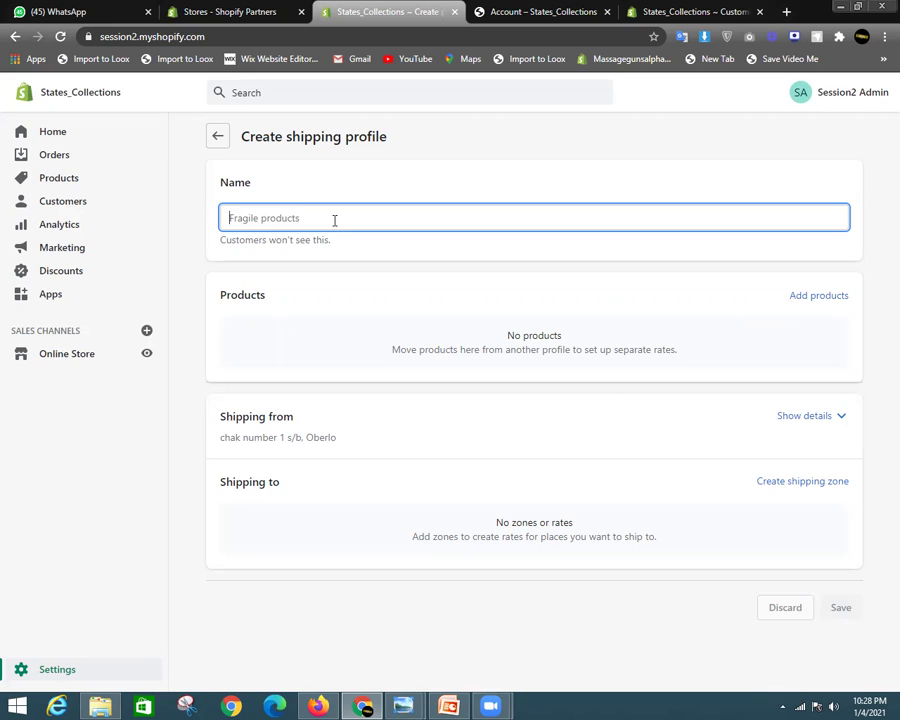
{"action": "type", "text": "States_Shopify"}
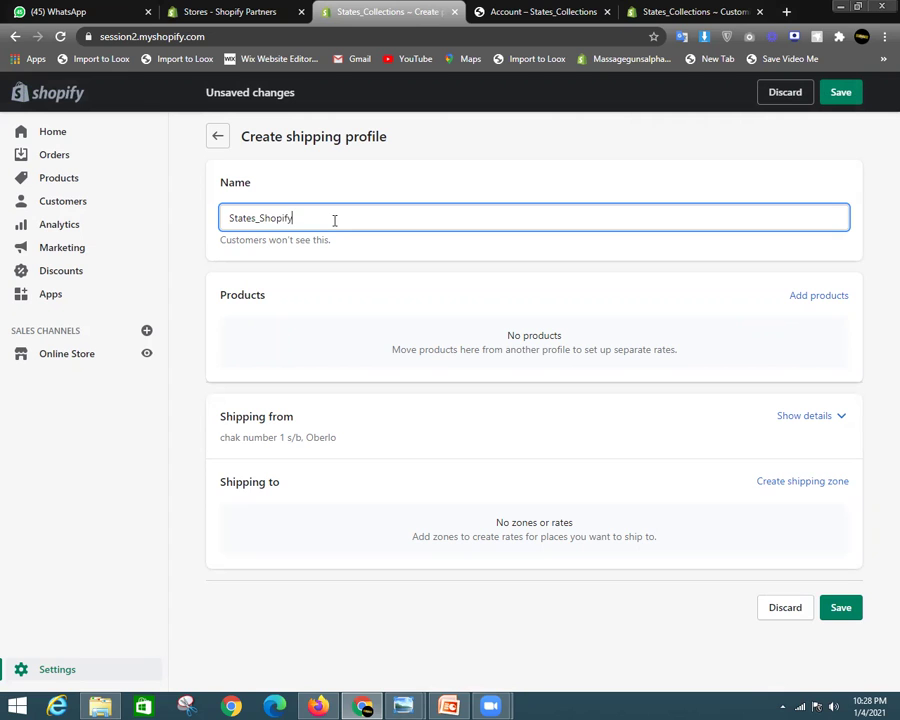
{"action": "left_click", "coordinate": [797, 298]}
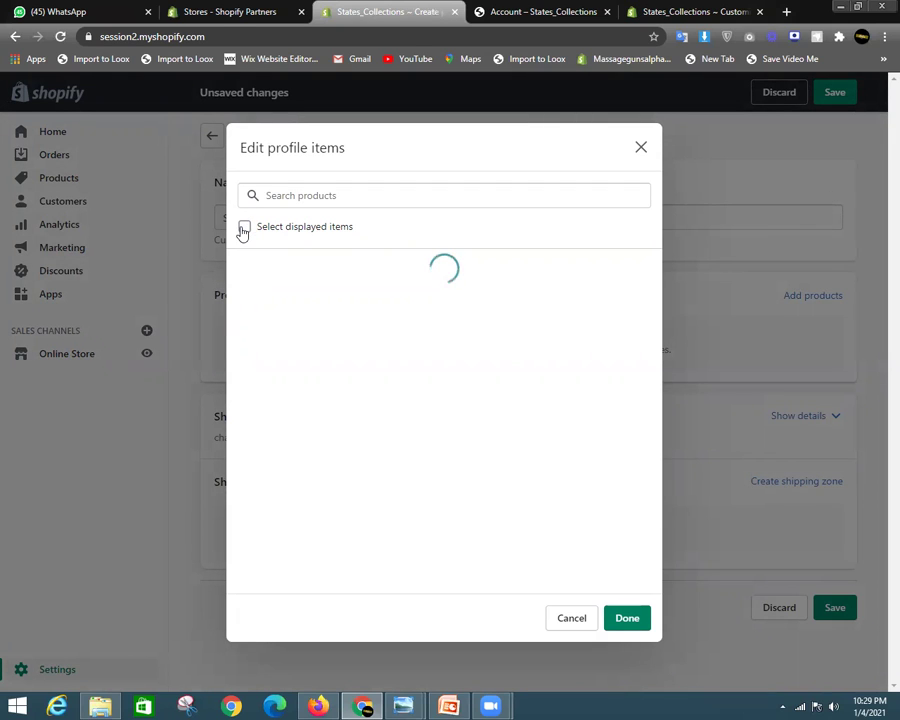
{"action": "left_click", "coordinate": [244, 227]}
{"action": "scroll", "coordinate": [458, 350], "scroll_direction": "down", "scroll_amount": 5}
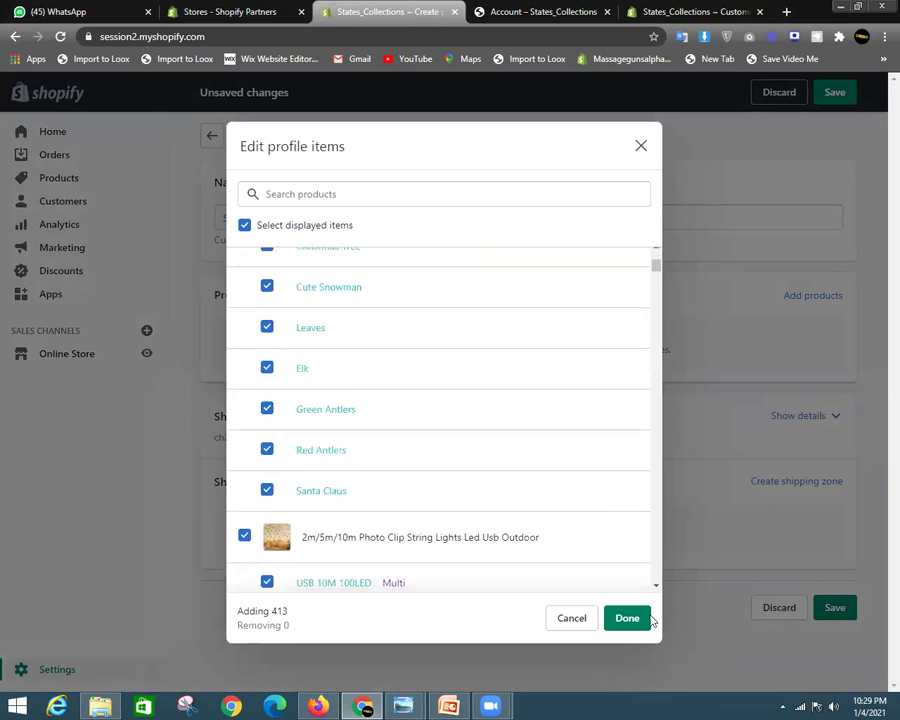
{"action": "left_click", "coordinate": [627, 617]}
{"action": "scroll", "coordinate": [575, 459], "scroll_direction": "down", "scroll_amount": 3}
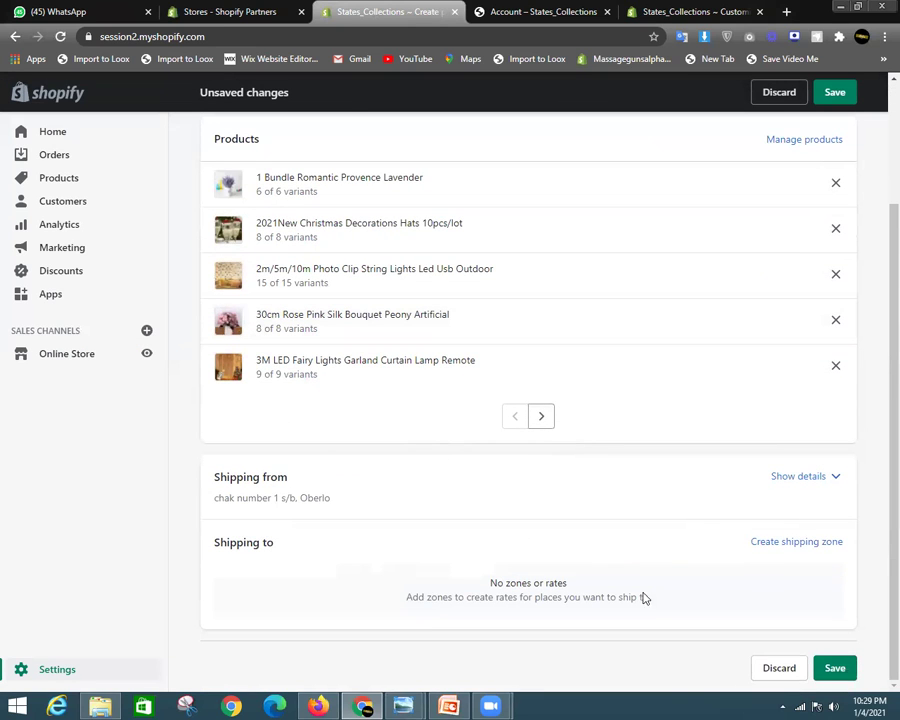
{"action": "left_click_drag", "start_coordinate": [243, 542], "coordinate": [307, 544]}
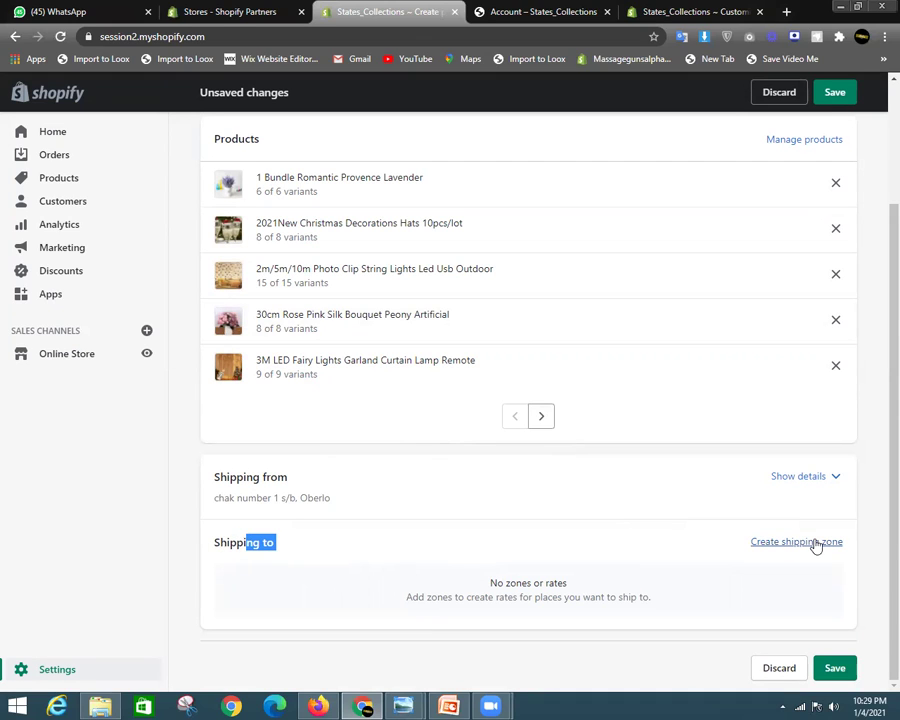
{"action": "left_click", "coordinate": [309, 573]}
Create a shipping zone containing the United States, found by searching 'unite'
{"action": "left_click", "coordinate": [765, 546]}
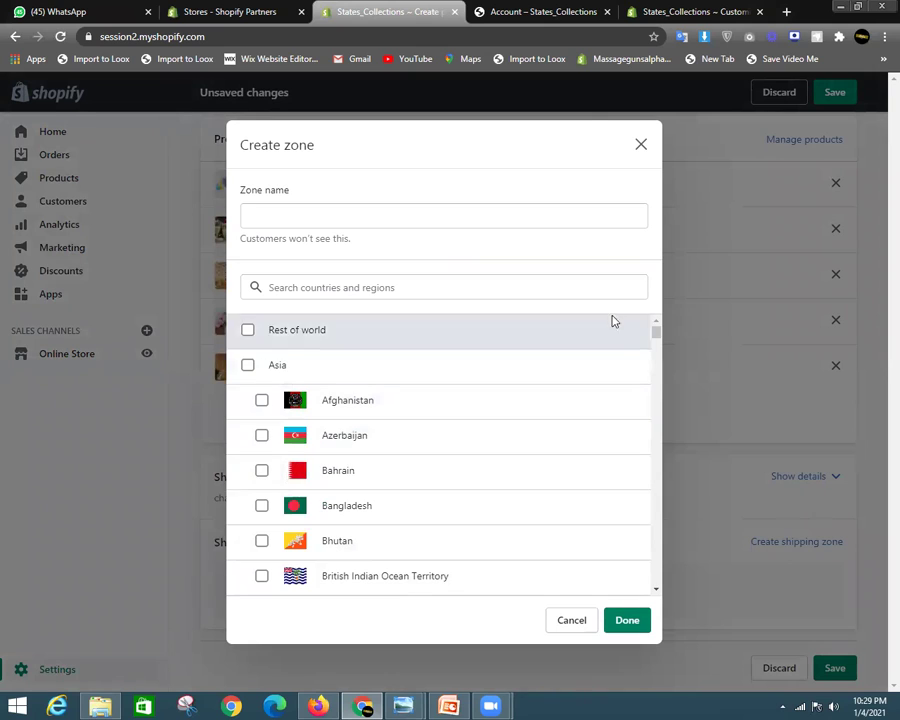
{"action": "left_click", "coordinate": [381, 285]}
{"action": "type", "text": "unite"}
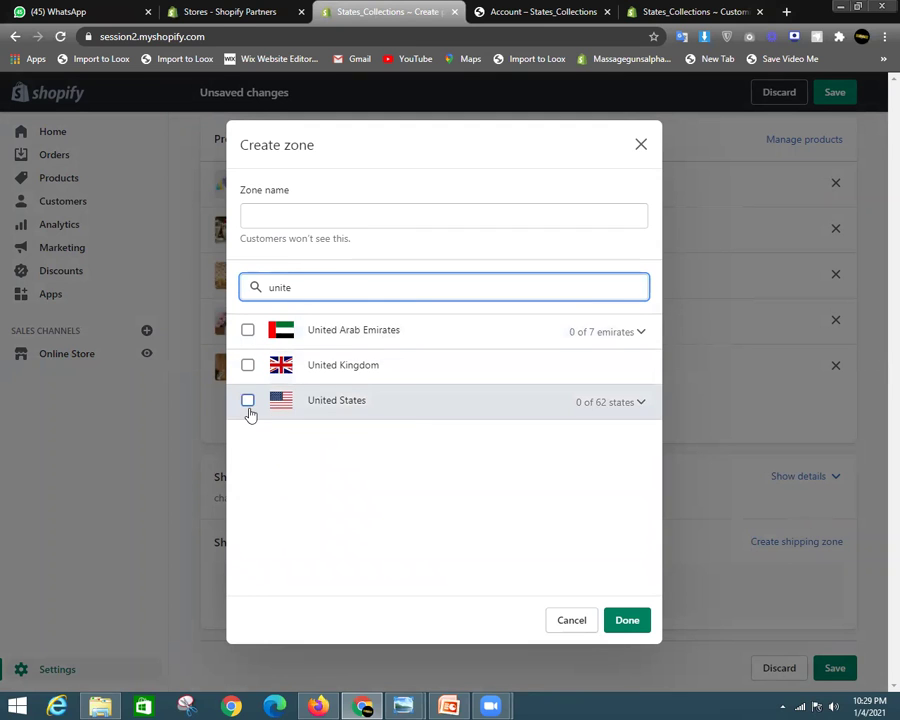
{"action": "left_click", "coordinate": [247, 401]}
{"action": "left_click", "coordinate": [623, 621]}
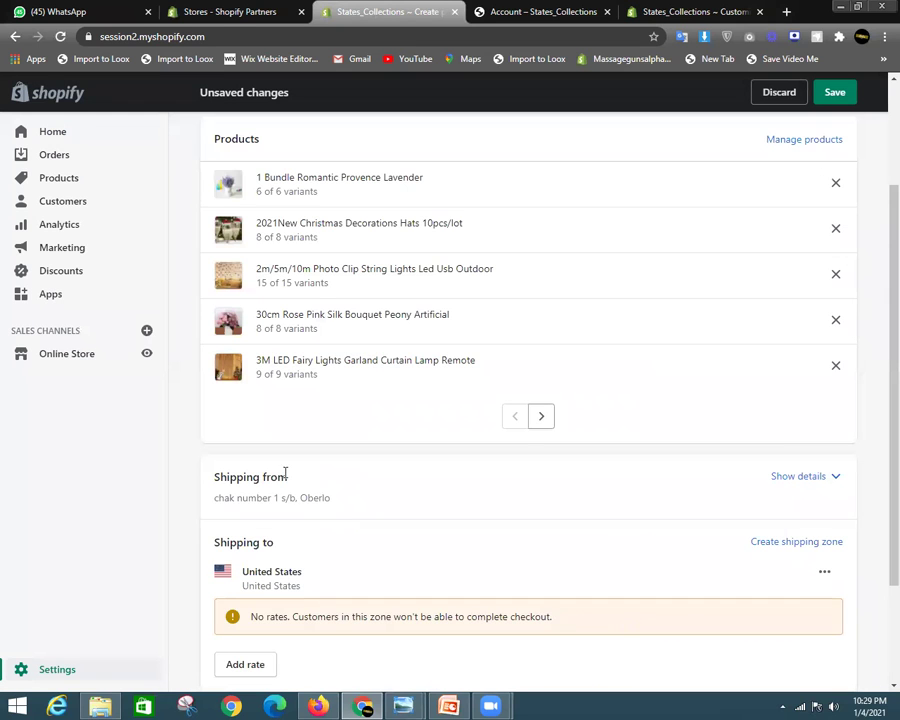
{"action": "scroll", "coordinate": [285, 473], "scroll_direction": "down", "scroll_amount": 3}
Add a rate named Free at $0.00 to the United States zone
{"action": "left_click", "coordinate": [248, 518]}
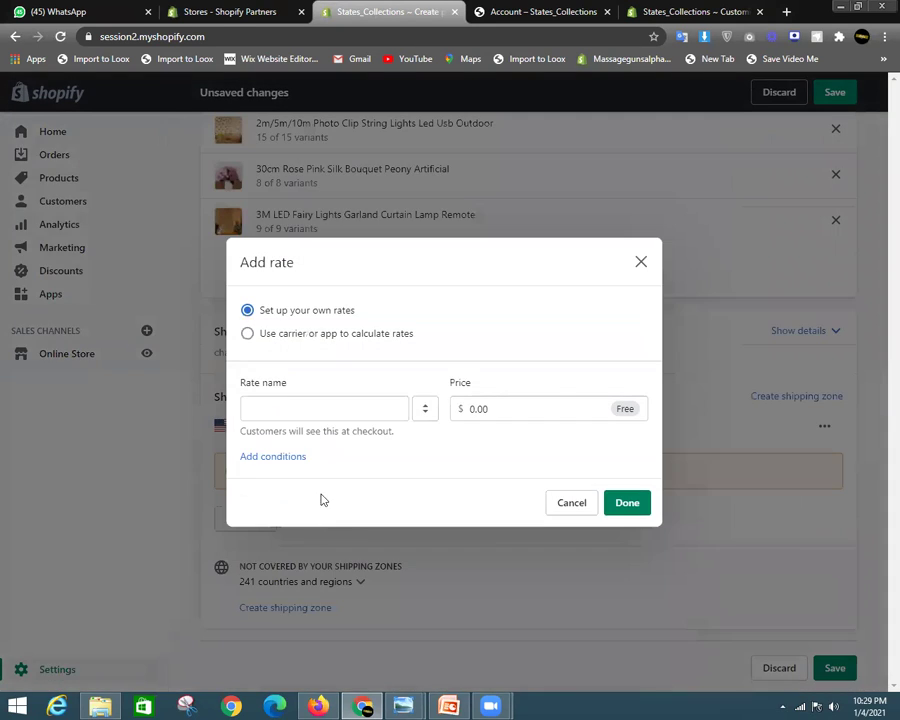
{"action": "left_click", "coordinate": [319, 417]}
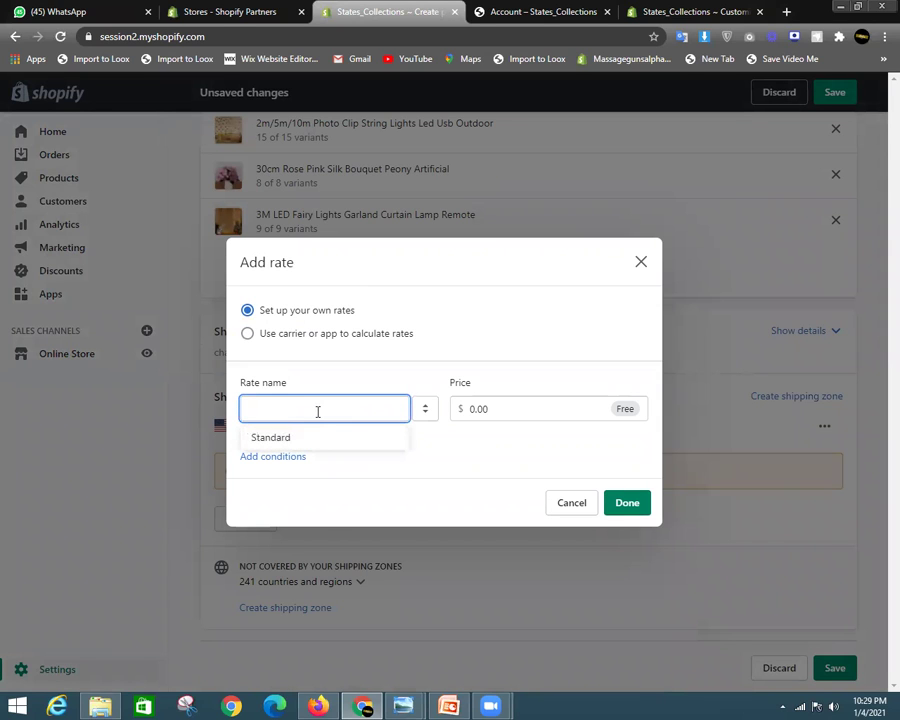
{"action": "type", "text": "Free"}
{"action": "left_click", "coordinate": [624, 502]}
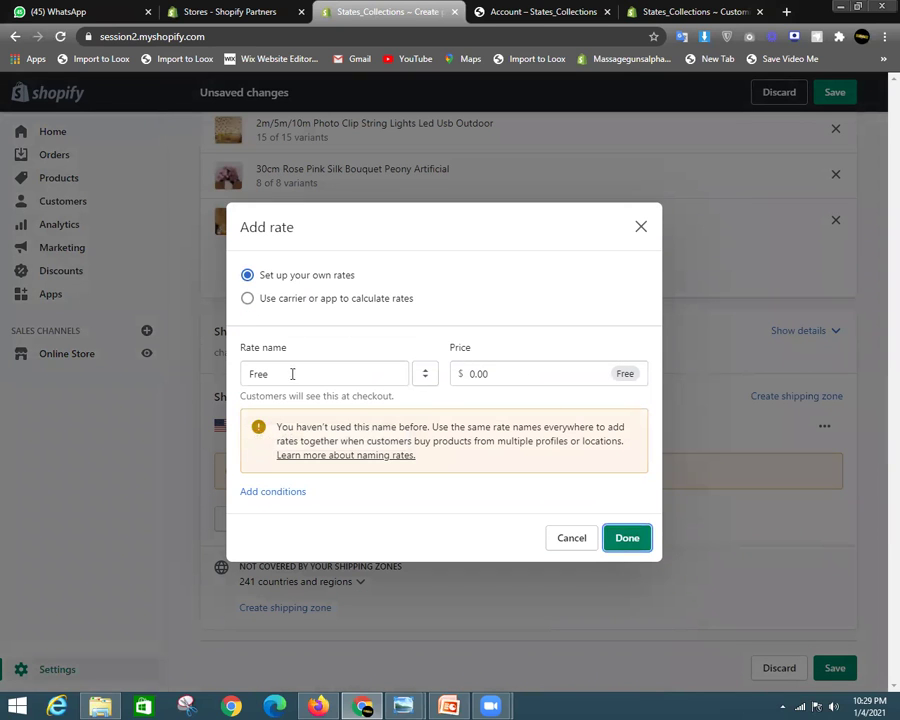
{"action": "left_click", "coordinate": [626, 536]}
{"action": "scroll", "coordinate": [502, 575], "scroll_direction": "down", "scroll_amount": 1}
{"action": "scroll", "coordinate": [347, 503], "scroll_direction": "up", "scroll_amount": 2}
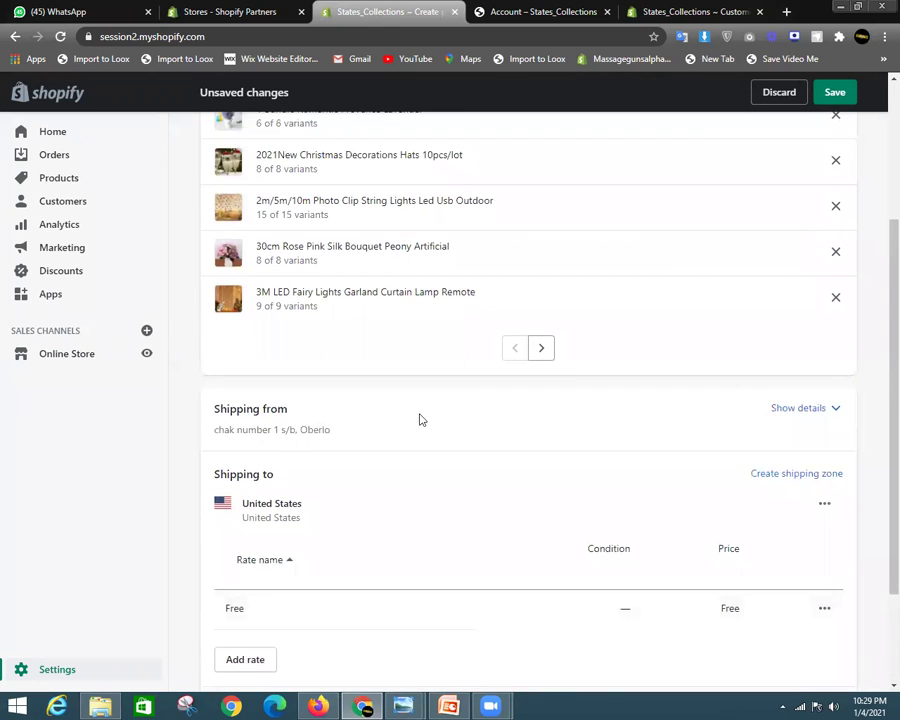
{"action": "scroll", "coordinate": [633, 390], "scroll_direction": "down", "scroll_amount": 2}
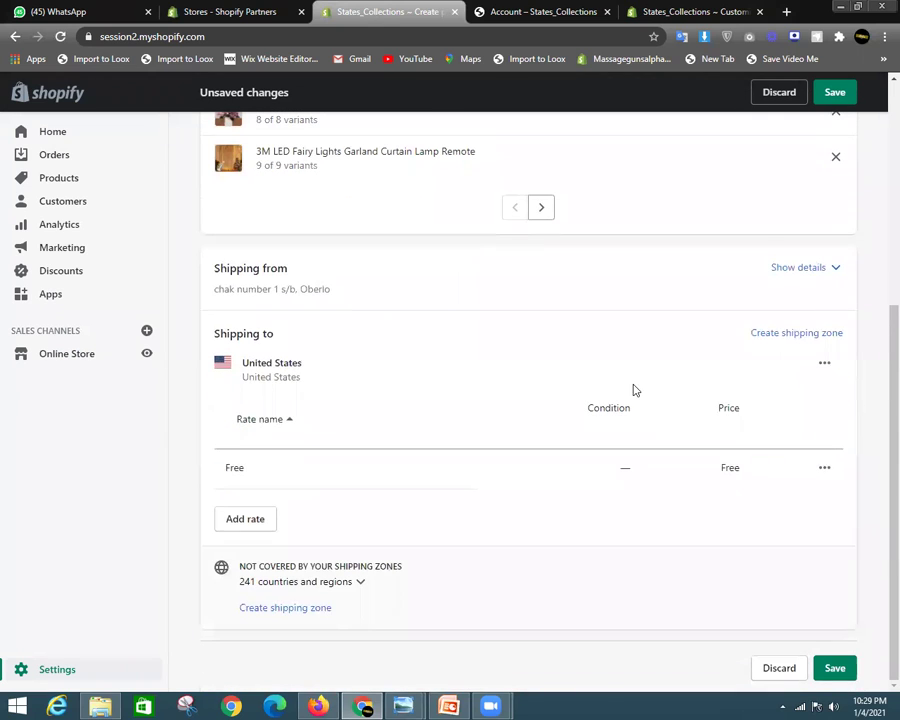
{"action": "left_click_drag", "start_coordinate": [218, 333], "coordinate": [331, 333]}
{"action": "left_click", "coordinate": [331, 333]}
Start another shipping zone including all countries in Asia, Europe and Africa
{"action": "left_click", "coordinate": [796, 333]}
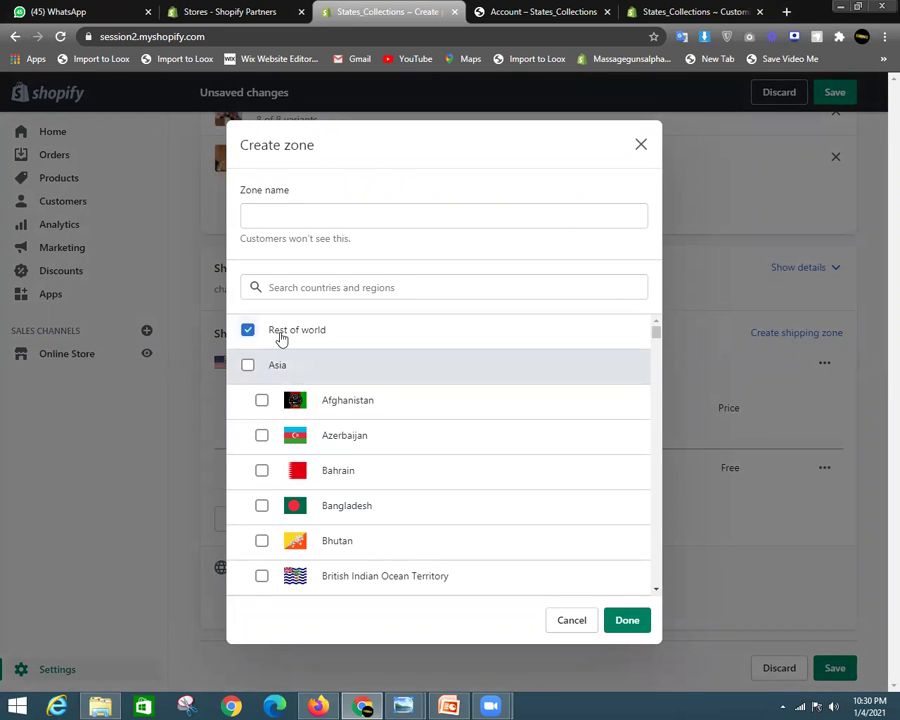
{"action": "left_click", "coordinate": [247, 365]}
{"action": "scroll", "coordinate": [347, 372], "scroll_direction": "down", "scroll_amount": 12}
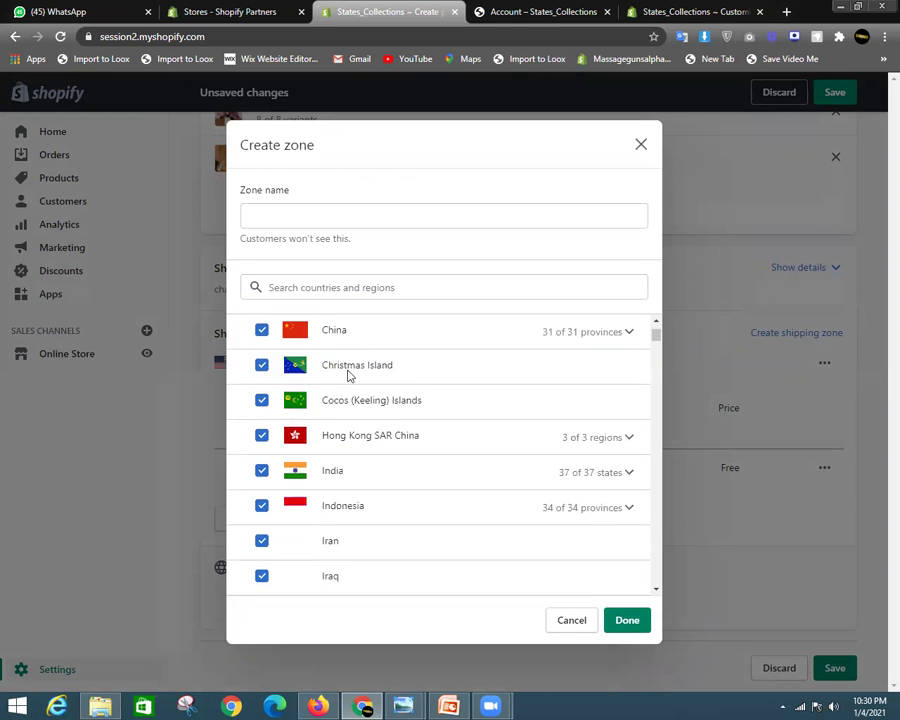
{"action": "scroll", "coordinate": [416, 446], "scroll_direction": "down", "scroll_amount": 9}
{"action": "scroll", "coordinate": [261, 468], "scroll_direction": "up", "scroll_amount": 3}
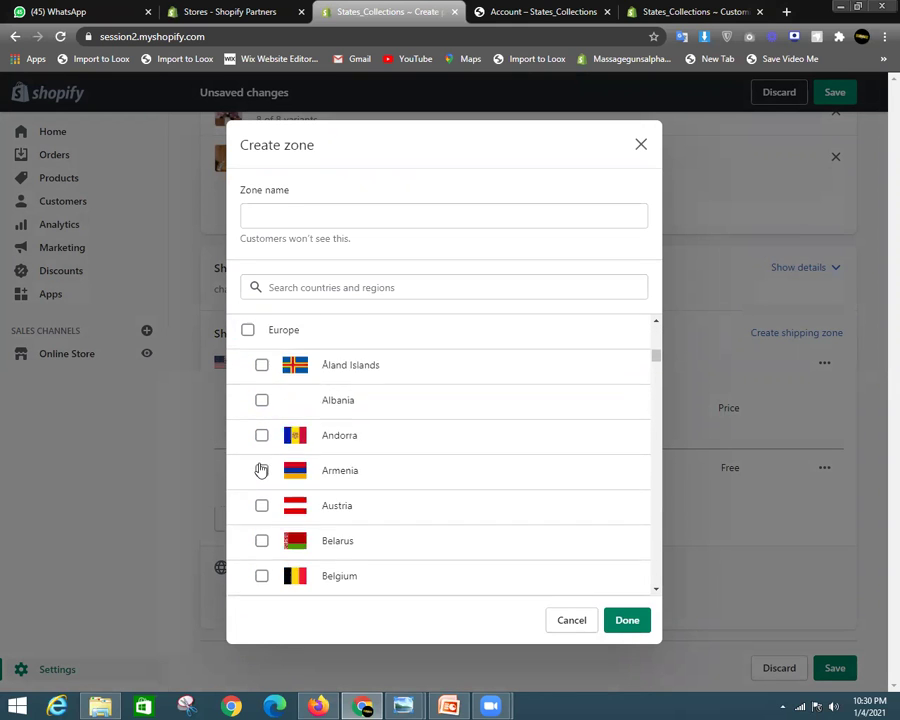
{"action": "left_click", "coordinate": [247, 330]}
{"action": "scroll", "coordinate": [300, 425], "scroll_direction": "down", "scroll_amount": 10}
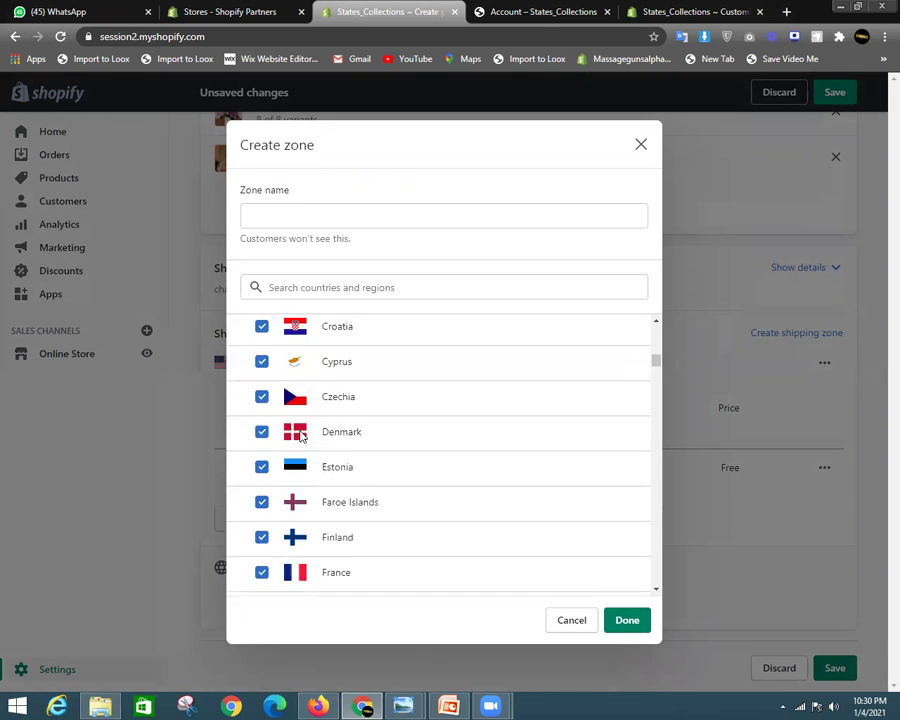
{"action": "scroll", "coordinate": [305, 450], "scroll_direction": "down", "scroll_amount": 9}
{"action": "scroll", "coordinate": [290, 430], "scroll_direction": "up", "scroll_amount": 3}
{"action": "left_click", "coordinate": [248, 367]}
{"action": "scroll", "coordinate": [340, 470], "scroll_direction": "down", "scroll_amount": 10}
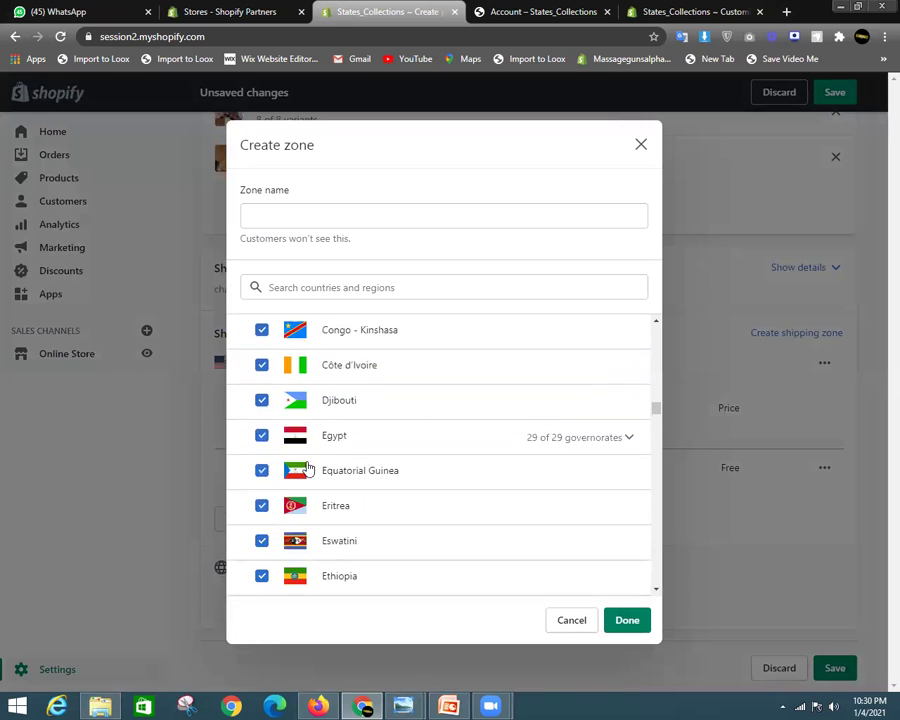
Name the new zone Worlwde and confirm it
{"action": "left_click", "coordinate": [633, 620]}
{"action": "left_click", "coordinate": [433, 208]}
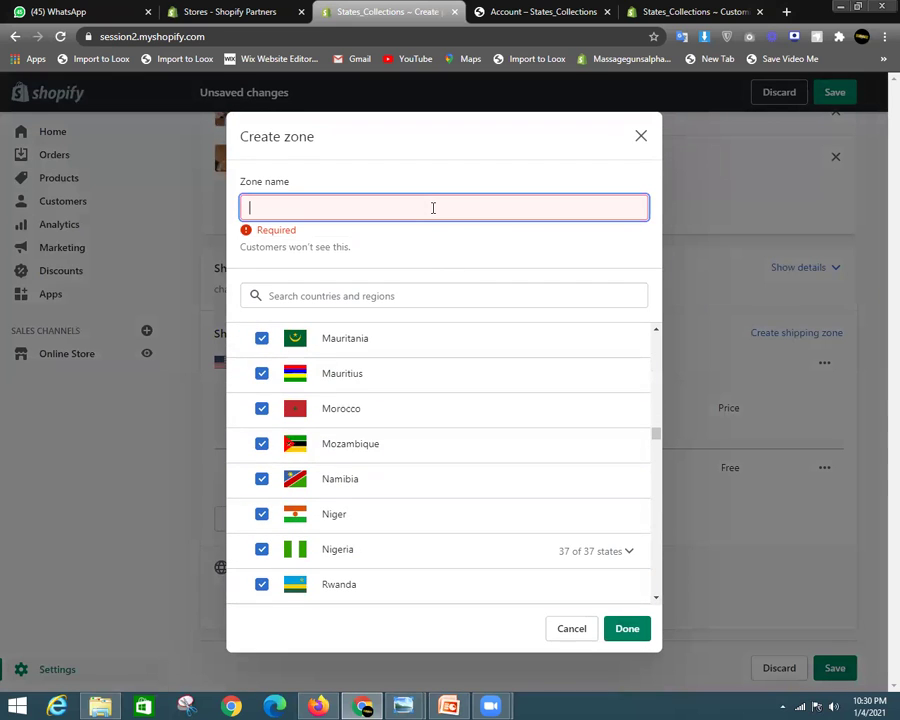
{"action": "type", "text": "W"}
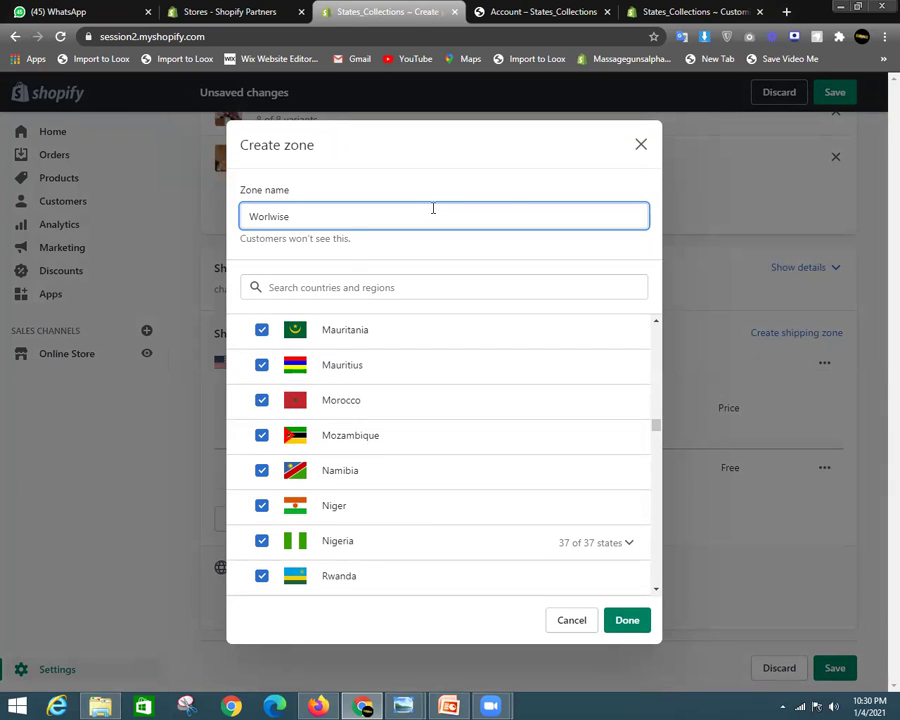
{"action": "type", "text": "orlwde"}
{"action": "left_click", "coordinate": [614, 628]}
{"action": "scroll", "coordinate": [290, 575], "scroll_direction": "down", "scroll_amount": 2}
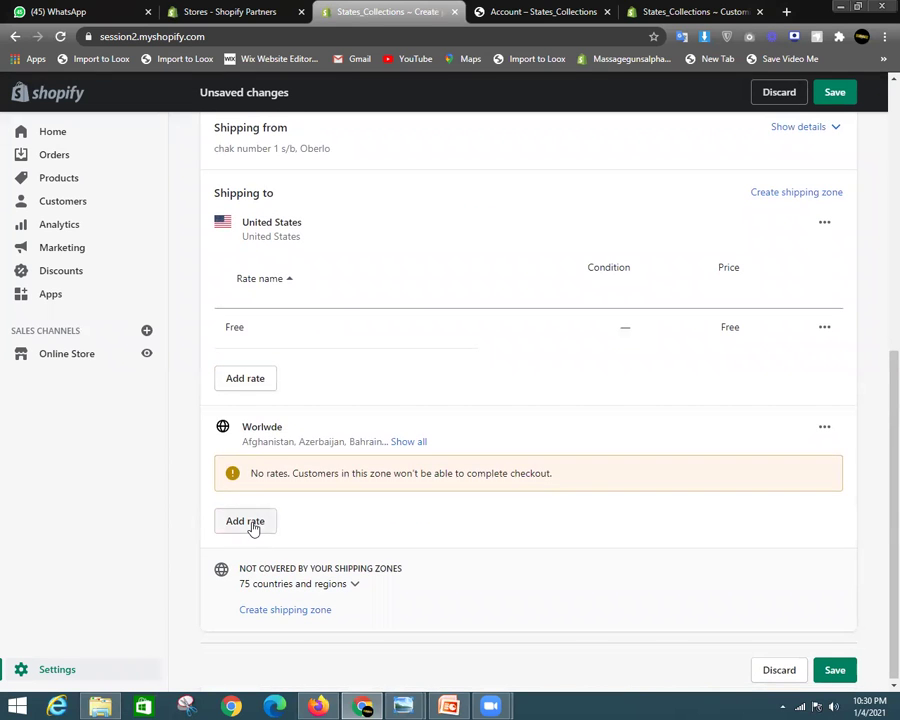
Add a Standard rate priced at $10.00 to the Worlwde zone
{"action": "left_click", "coordinate": [253, 522]}
{"action": "left_click", "coordinate": [322, 410]}
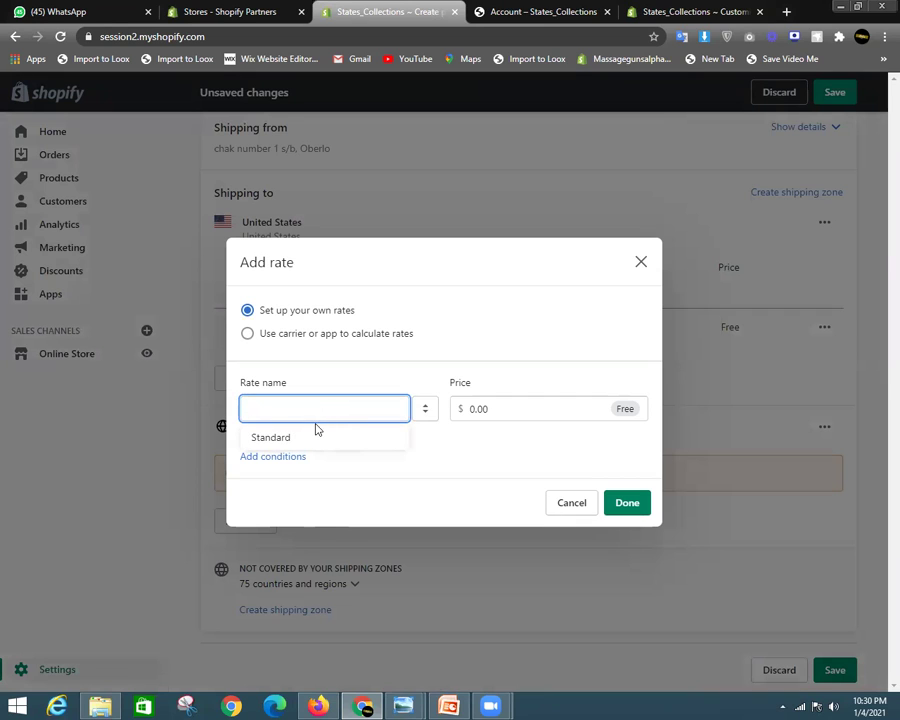
{"action": "left_click", "coordinate": [316, 432]}
{"action": "left_click", "coordinate": [458, 408]}
{"action": "key", "text": "BackSpace"}
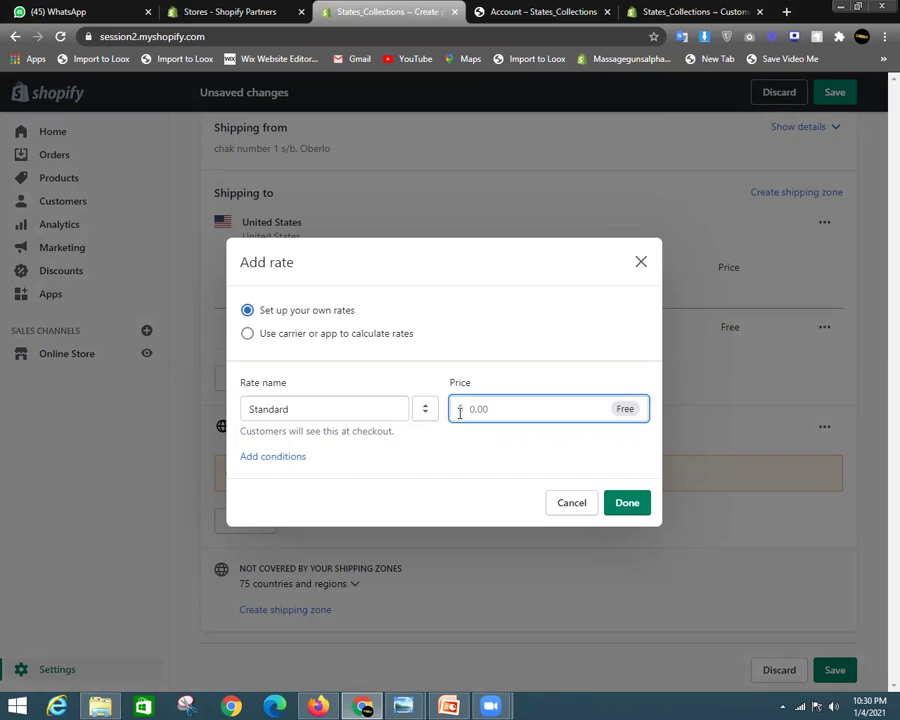
{"action": "type", "text": "10"}
{"action": "left_click", "coordinate": [634, 504]}
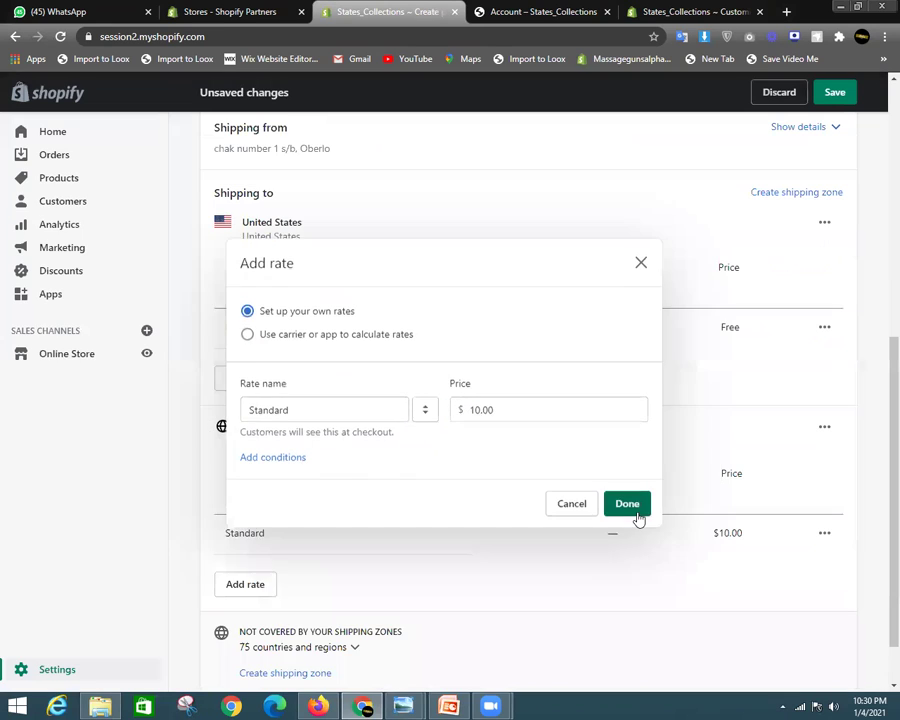
{"action": "scroll", "coordinate": [580, 370], "scroll_direction": "down", "scroll_amount": 1}
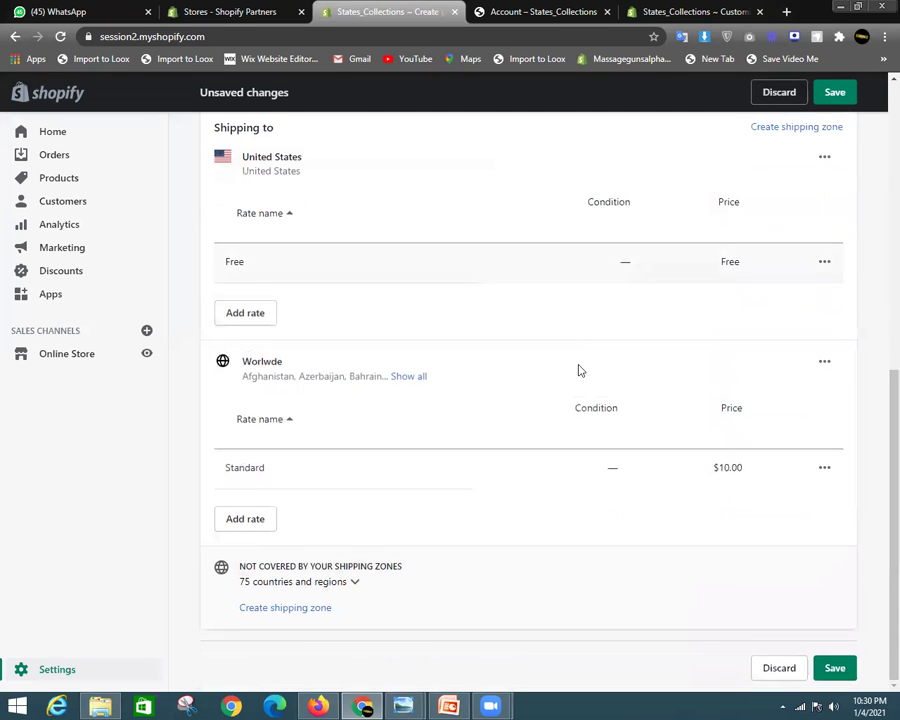
{"action": "scroll", "coordinate": [524, 478], "scroll_direction": "up", "scroll_amount": 5}
{"action": "scroll", "coordinate": [522, 480], "scroll_direction": "down", "scroll_amount": 3}
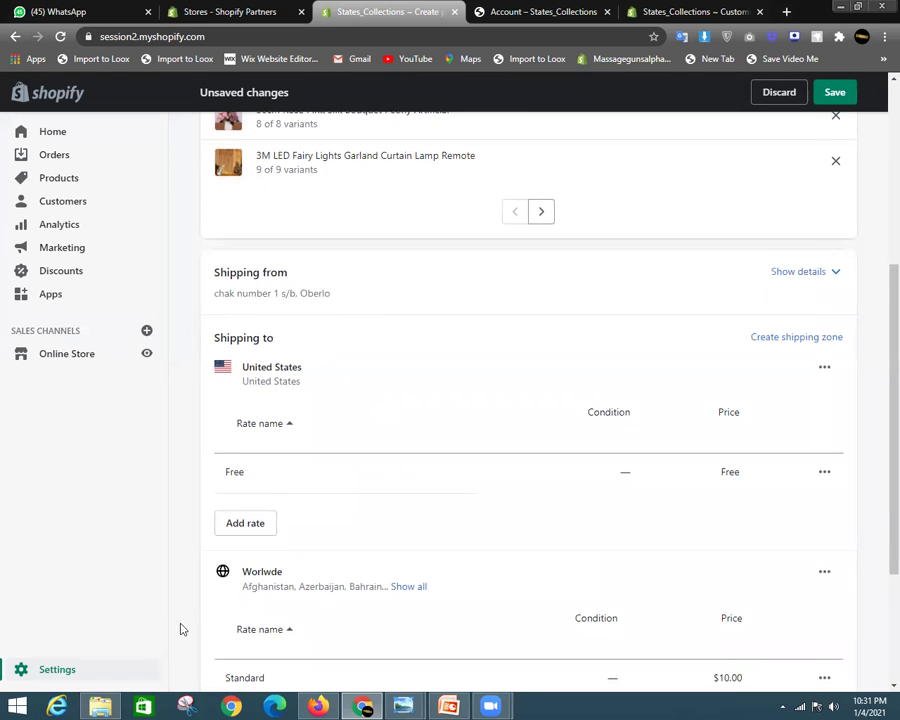
{"action": "scroll", "coordinate": [311, 408], "scroll_direction": "down", "scroll_amount": 2}
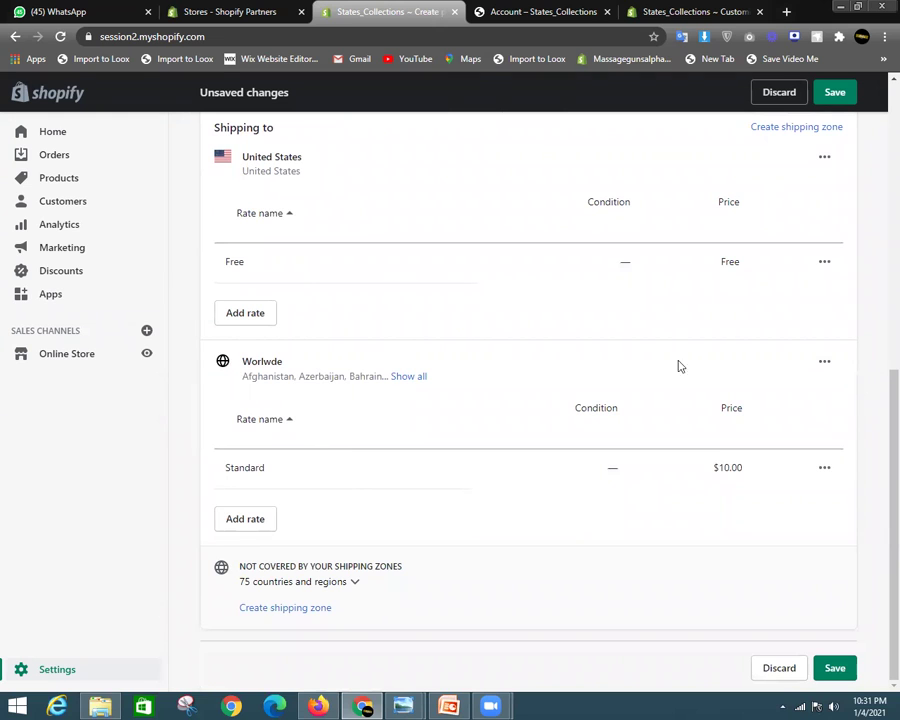
Rename the misspelled Worlwde zone to Worldwide
{"action": "left_click", "coordinate": [824, 363]}
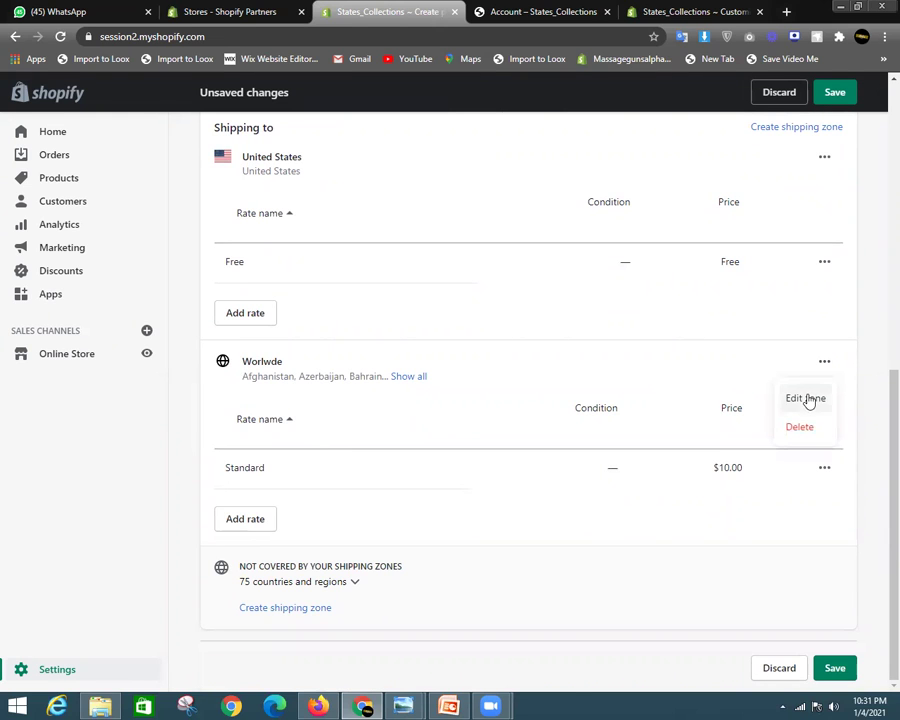
{"action": "left_click", "coordinate": [808, 399]}
{"action": "left_click", "coordinate": [306, 217]}
{"action": "right_click", "coordinate": [275, 218]}
{"action": "left_click", "coordinate": [327, 228]}
{"action": "left_click_drag", "start_coordinate": [316, 219], "coordinate": [223, 217]}
{"action": "key", "text": "BackSpace"}
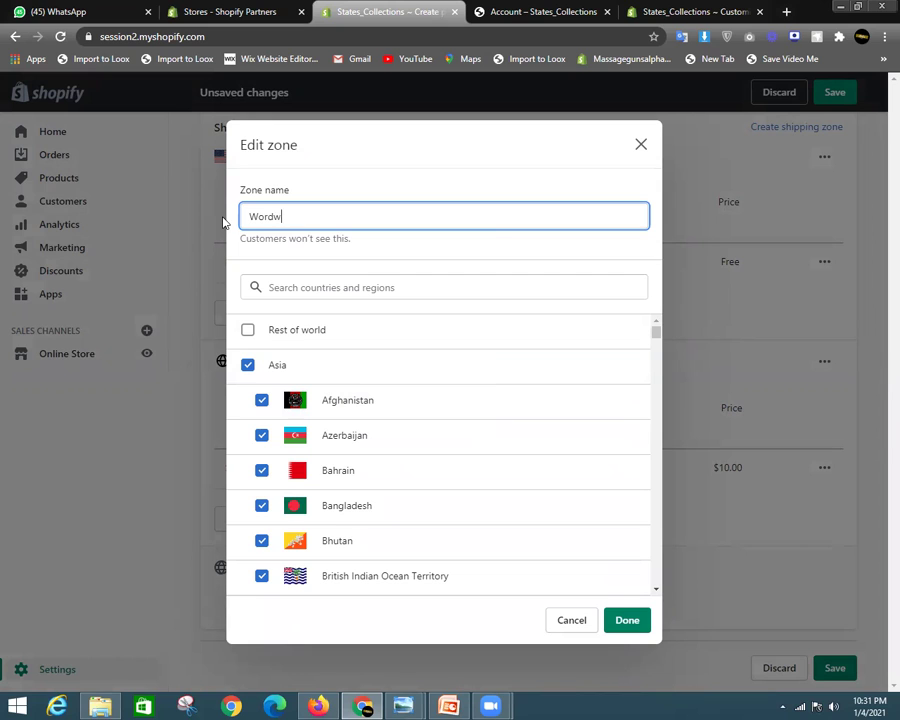
{"action": "left_click", "coordinate": [615, 620]}
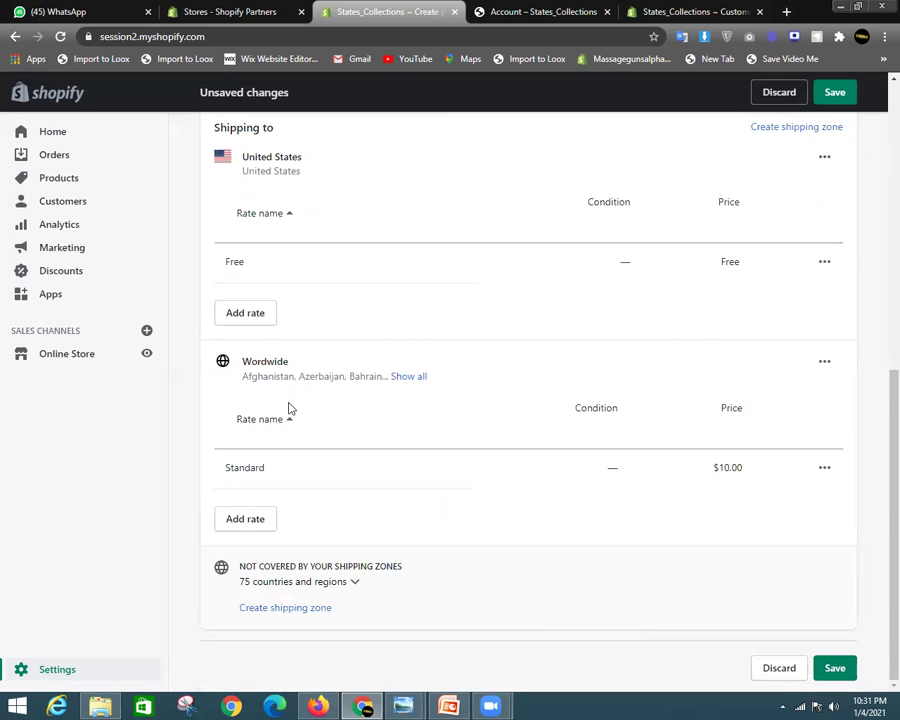
{"action": "left_click", "coordinate": [826, 362]}
{"action": "left_click", "coordinate": [790, 399]}
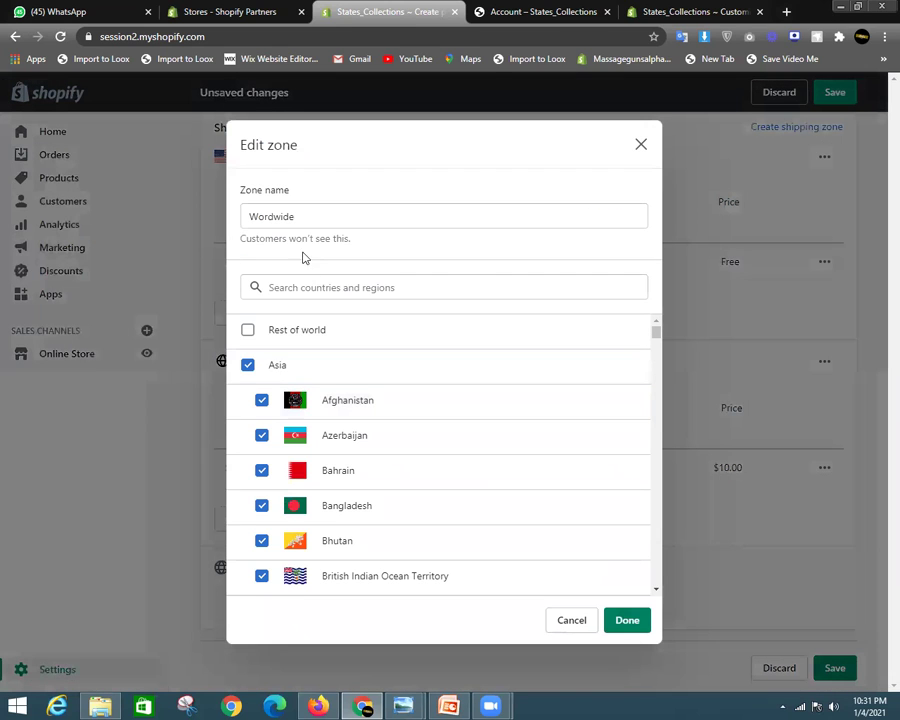
{"action": "left_click", "coordinate": [269, 216]}
{"action": "type", "text": "l"}
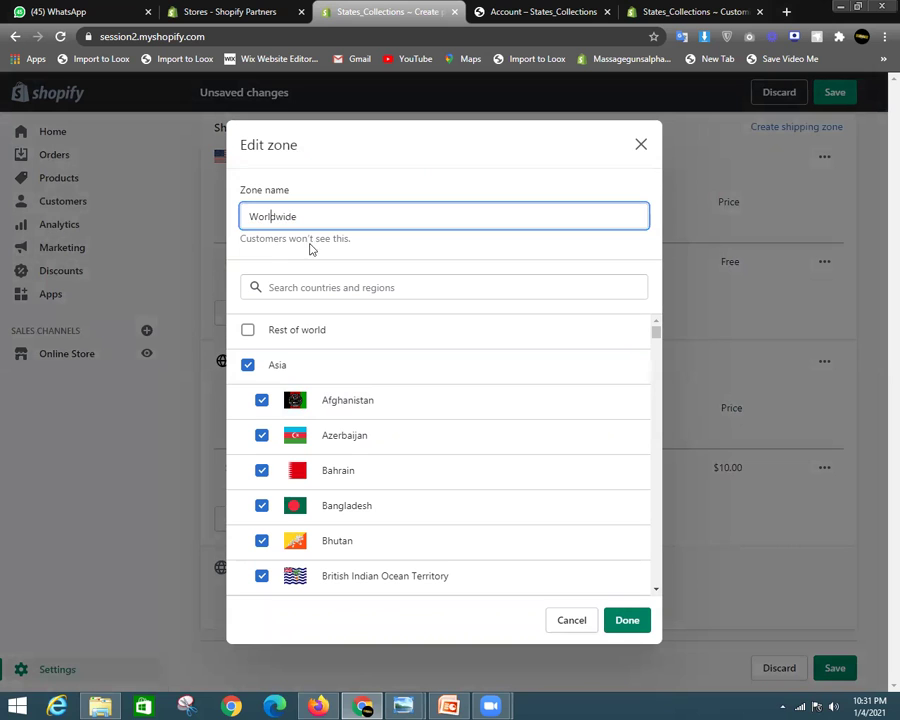
{"action": "left_click", "coordinate": [628, 620]}
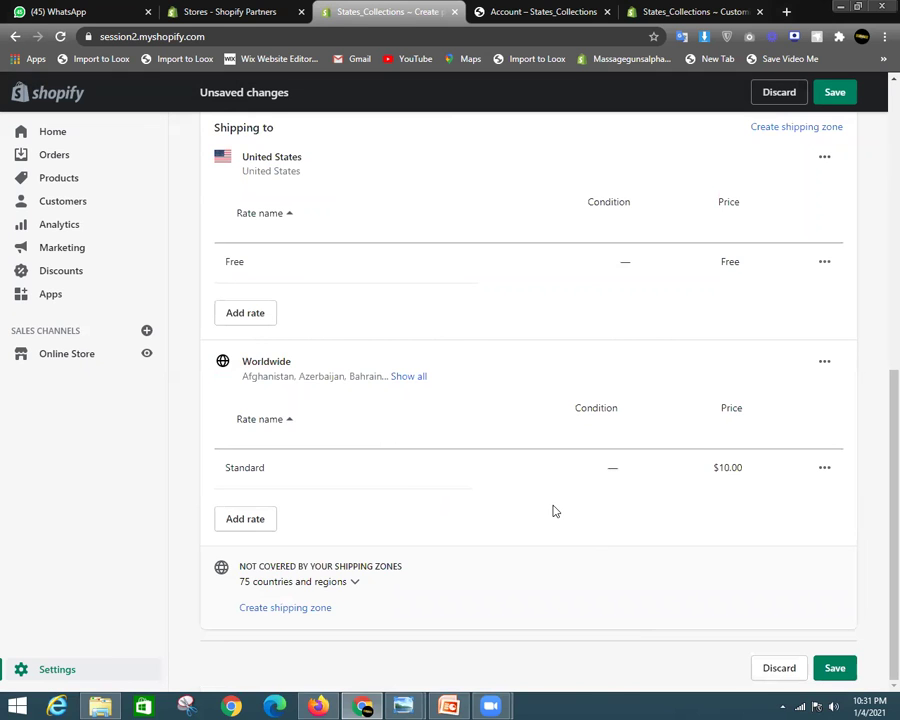
Check the United States zone settings, then begin adding a new rate to it
{"action": "scroll", "coordinate": [404, 515], "scroll_direction": "up", "scroll_amount": 2}
{"action": "scroll", "coordinate": [404, 515], "scroll_direction": "up", "scroll_amount": 3}
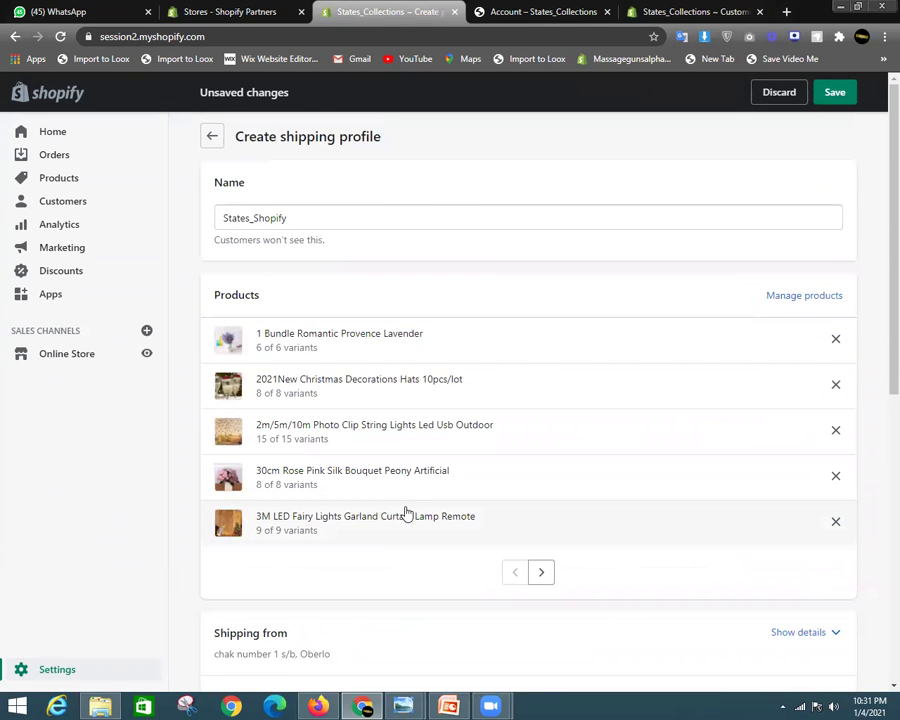
{"action": "scroll", "coordinate": [327, 409], "scroll_direction": "down", "scroll_amount": 2}
{"action": "scroll", "coordinate": [327, 408], "scroll_direction": "up", "scroll_amount": 2}
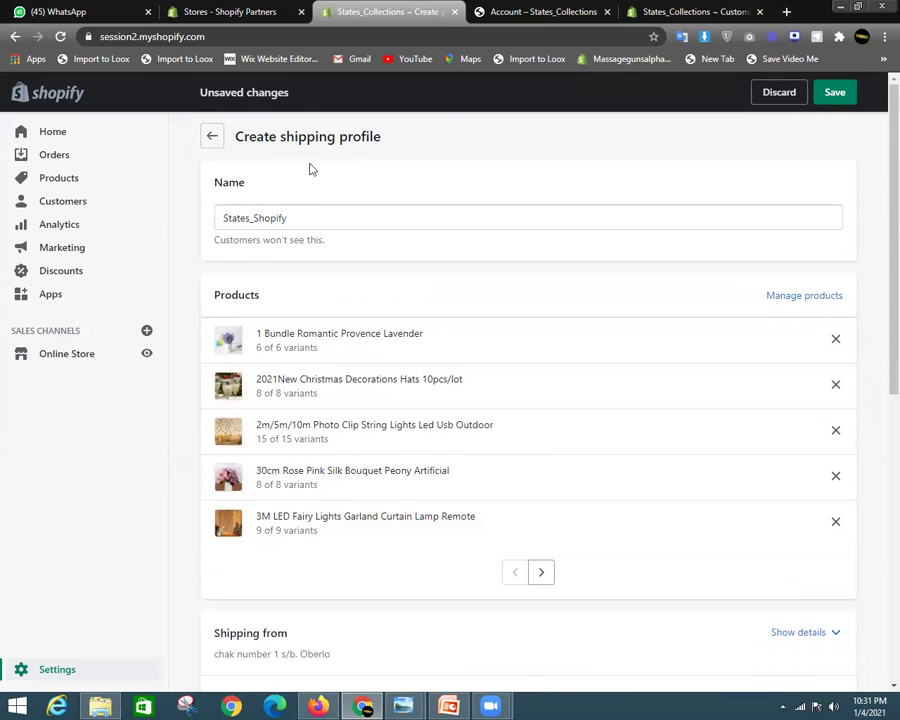
{"action": "scroll", "coordinate": [508, 390], "scroll_direction": "down", "scroll_amount": 4}
{"action": "scroll", "coordinate": [505, 394], "scroll_direction": "down", "scroll_amount": 2}
{"action": "scroll", "coordinate": [415, 426], "scroll_direction": "up", "scroll_amount": 2}
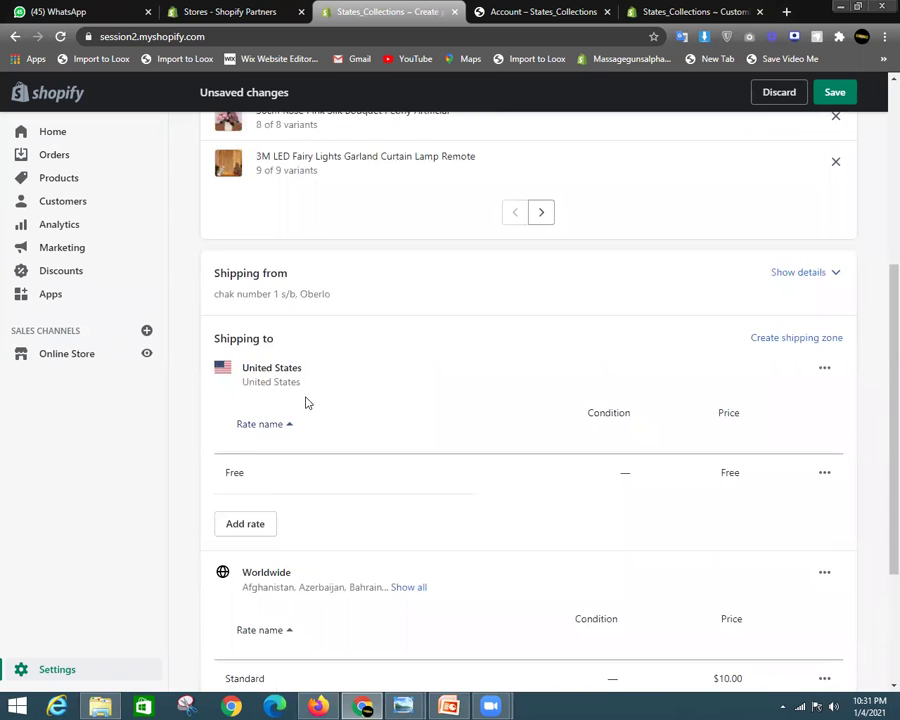
{"action": "left_click", "coordinate": [822, 370]}
{"action": "left_click", "coordinate": [809, 406]}
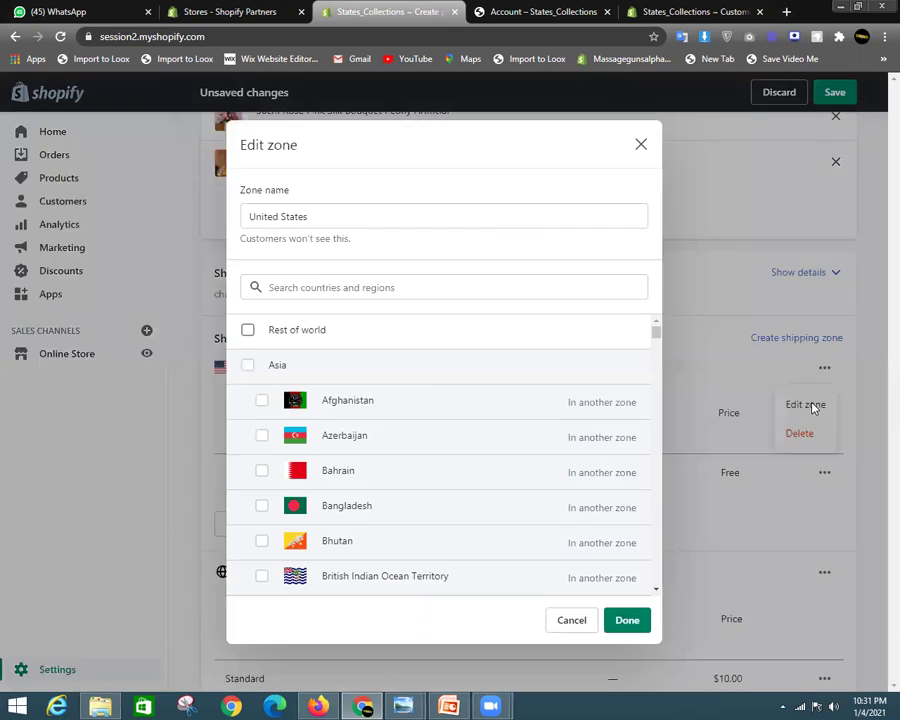
{"action": "left_click", "coordinate": [627, 621]}
{"action": "scroll", "coordinate": [405, 547], "scroll_direction": "down", "scroll_amount": 3}
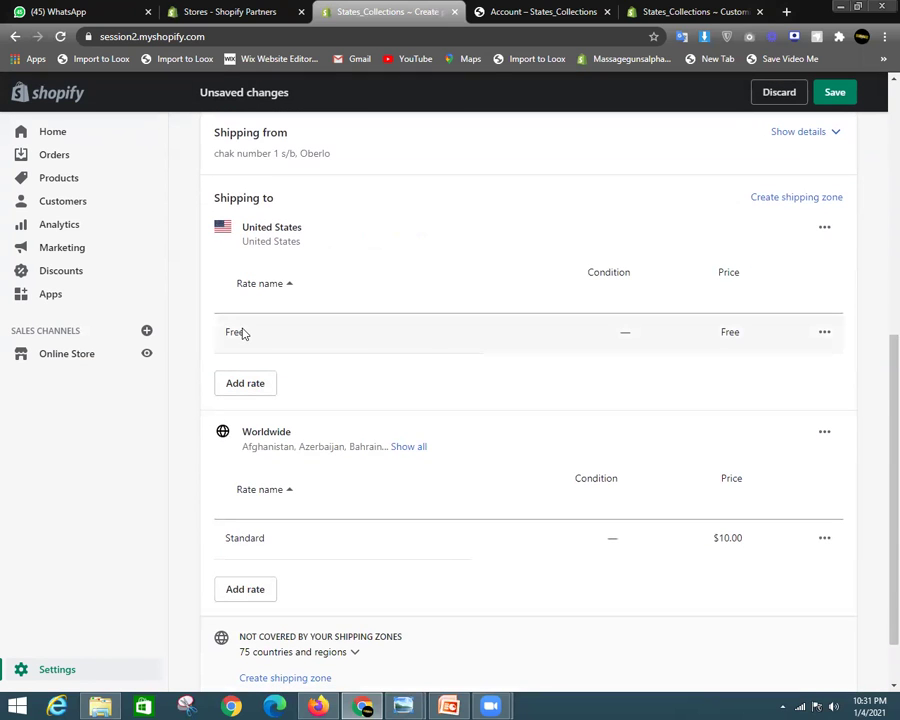
{"action": "left_click", "coordinate": [257, 380]}
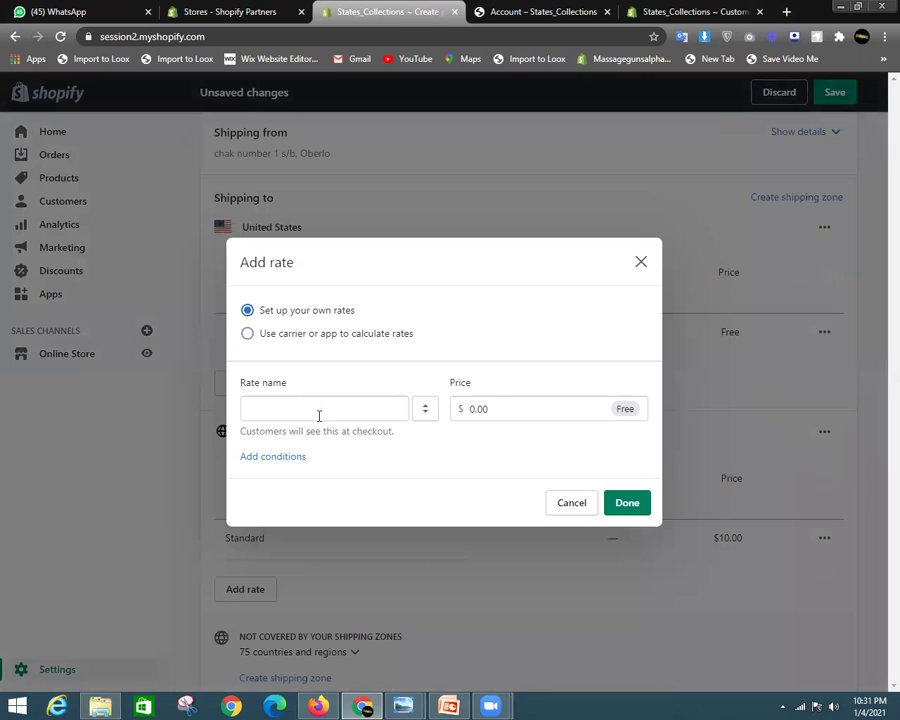
{"action": "left_click", "coordinate": [295, 414]}
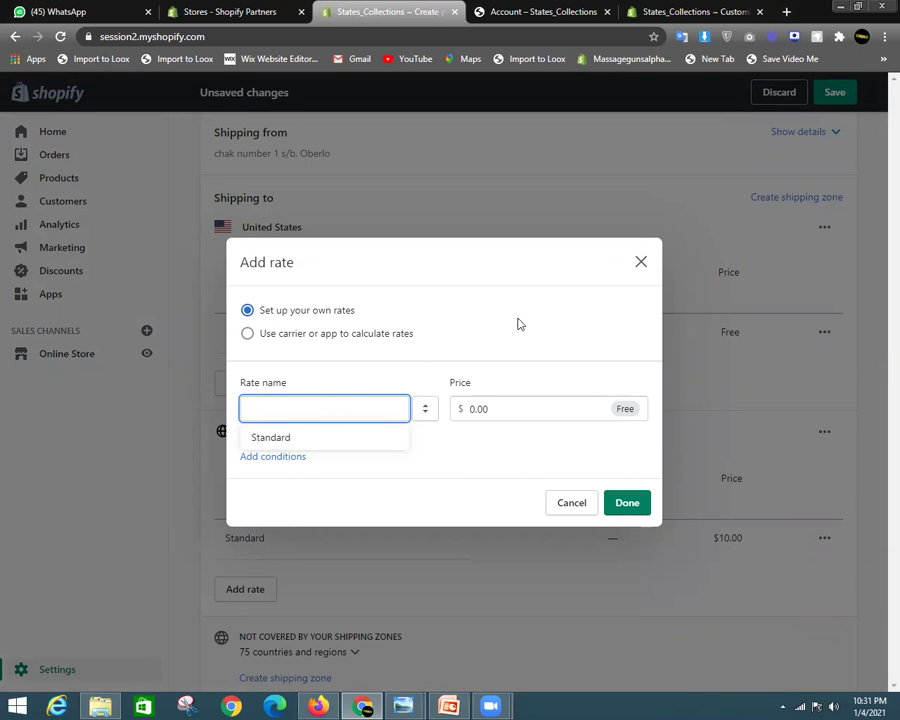
Give the Free rate an order-price condition with a $100.00 minimum and no maximum
{"action": "left_click", "coordinate": [638, 258]}
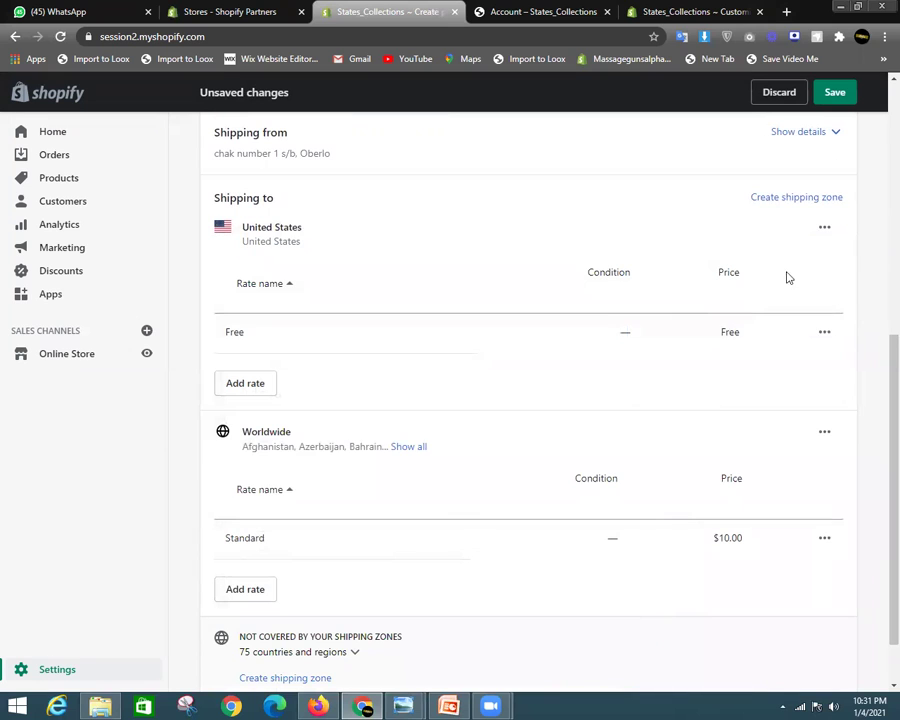
{"action": "left_click", "coordinate": [824, 228]}
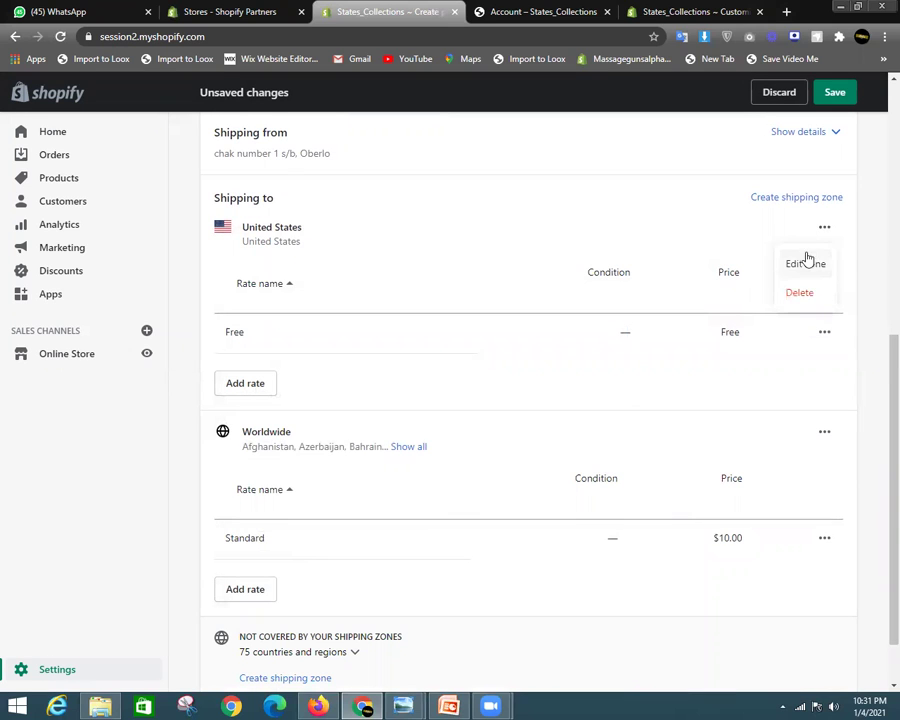
{"action": "left_click", "coordinate": [804, 265]}
{"action": "left_click", "coordinate": [628, 619]}
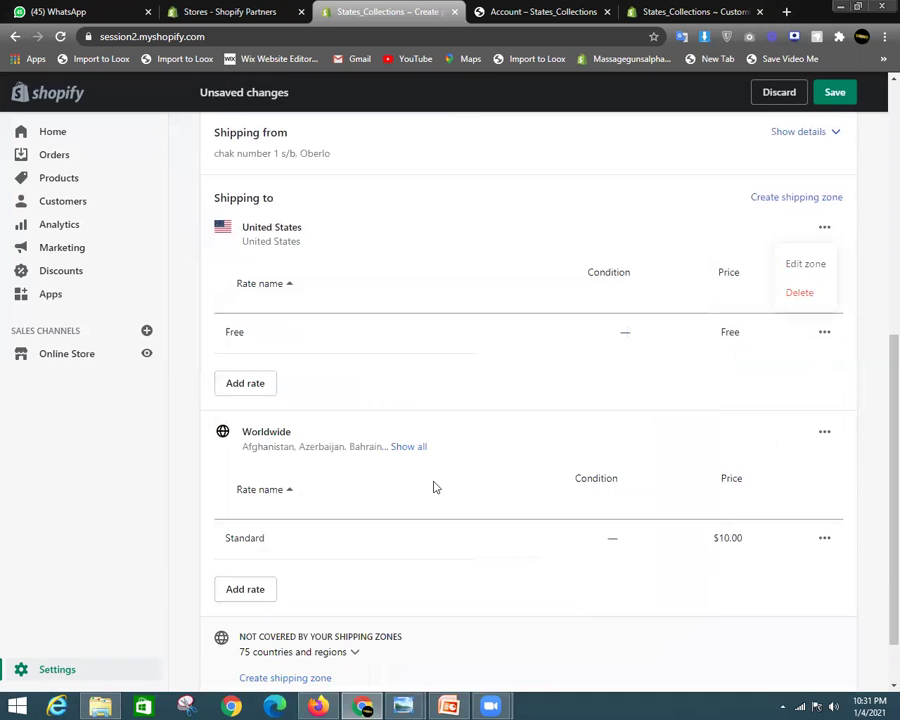
{"action": "left_click", "coordinate": [824, 333]}
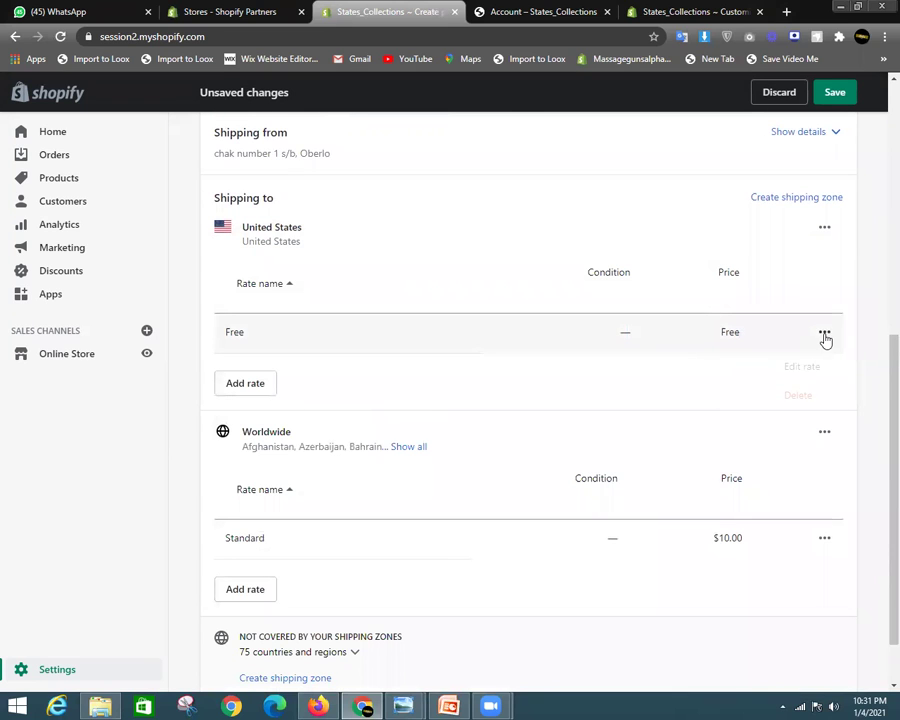
{"action": "left_click", "coordinate": [815, 368]}
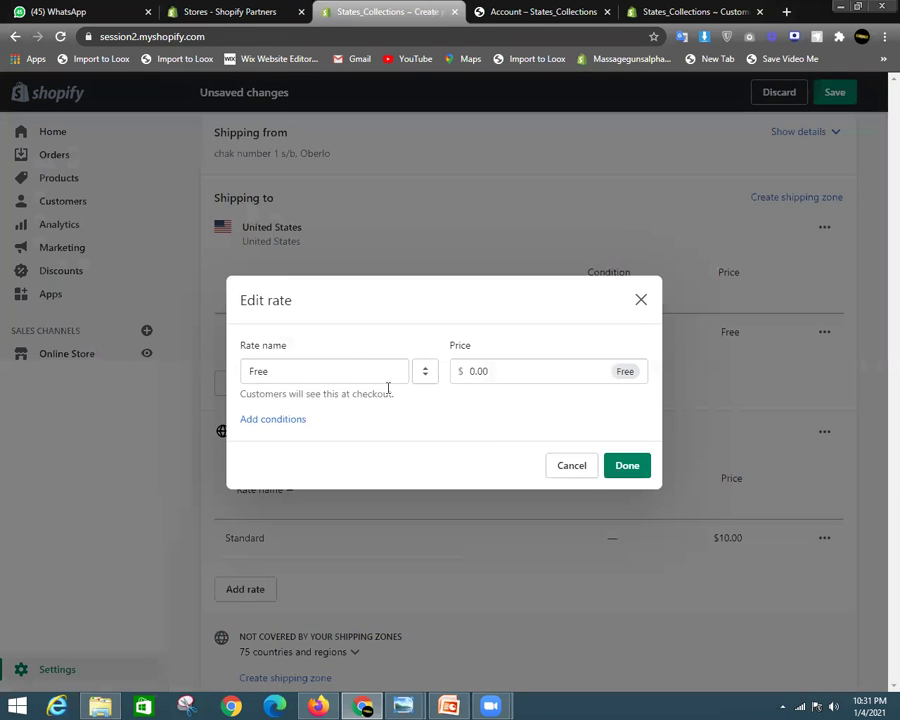
{"action": "double_click", "coordinate": [277, 371]}
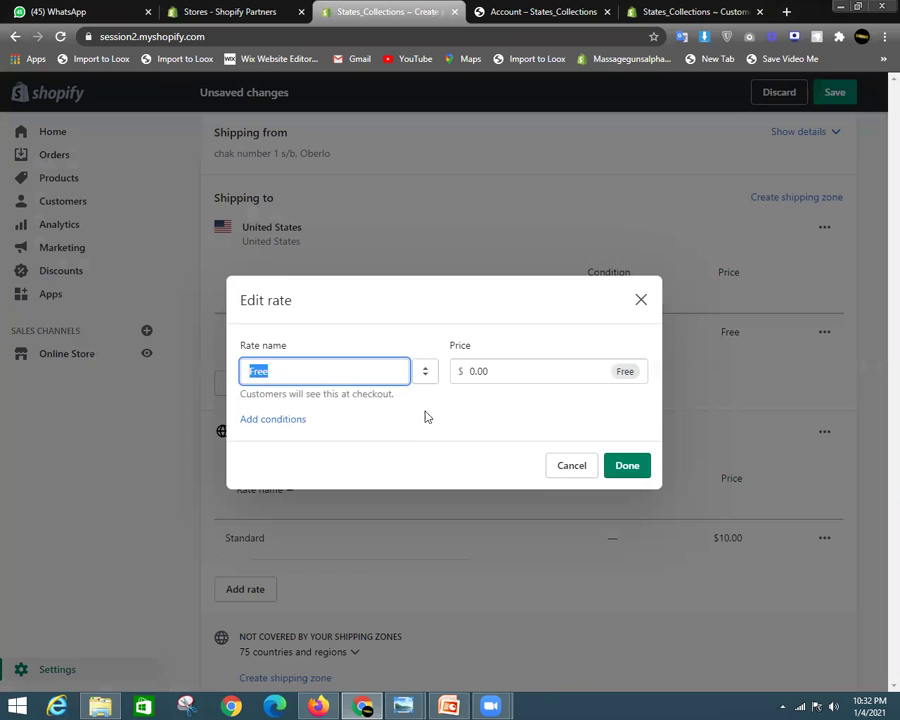
{"action": "left_click", "coordinate": [285, 420]}
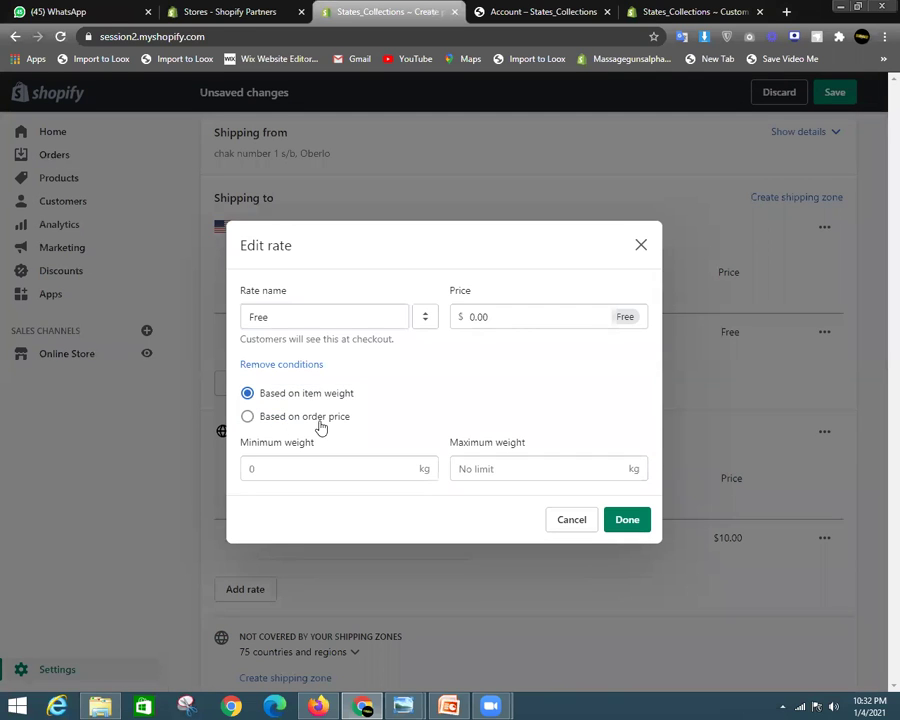
{"action": "left_click", "coordinate": [298, 418]}
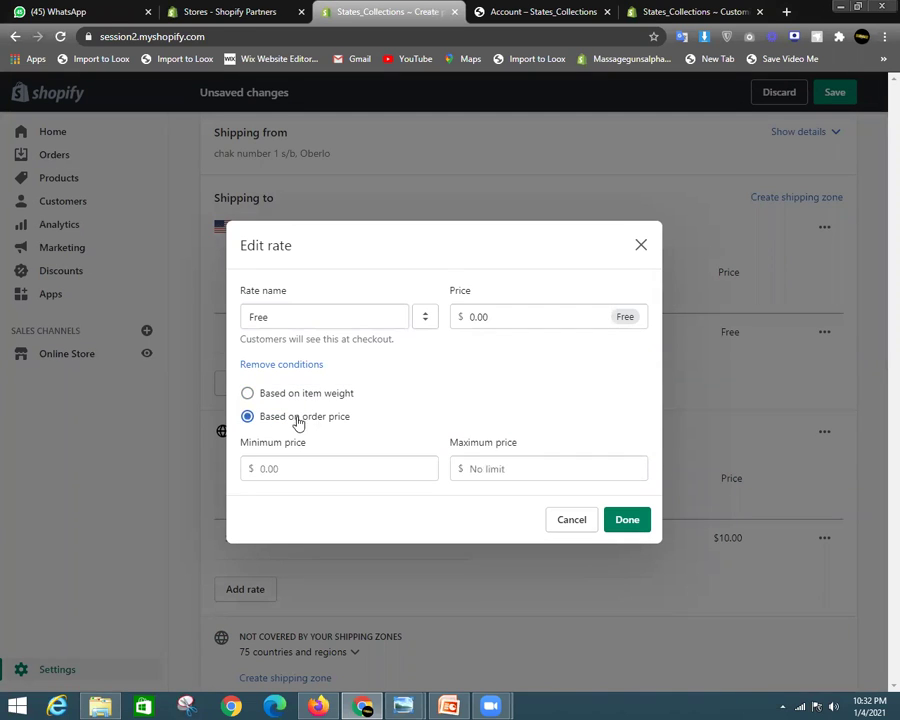
{"action": "left_click", "coordinate": [301, 466]}
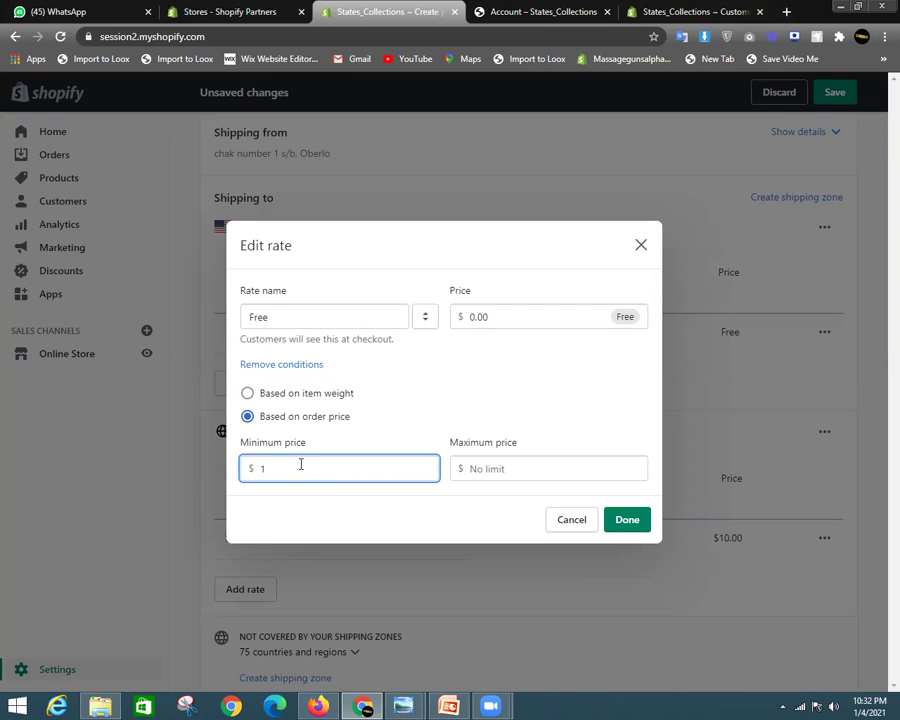
{"action": "left_click", "coordinate": [505, 474]}
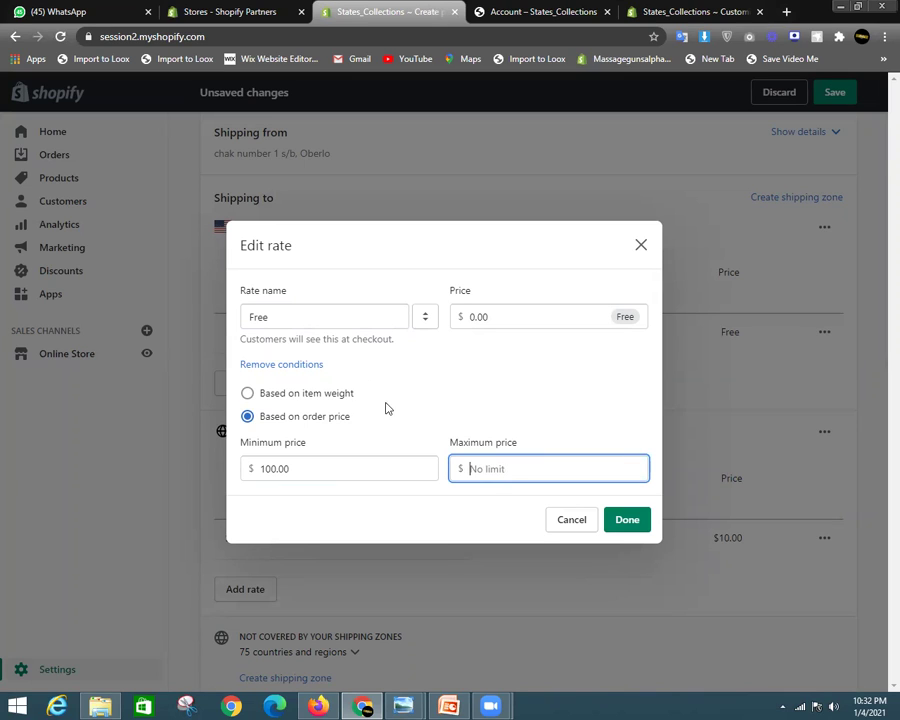
{"action": "left_click", "coordinate": [626, 519]}
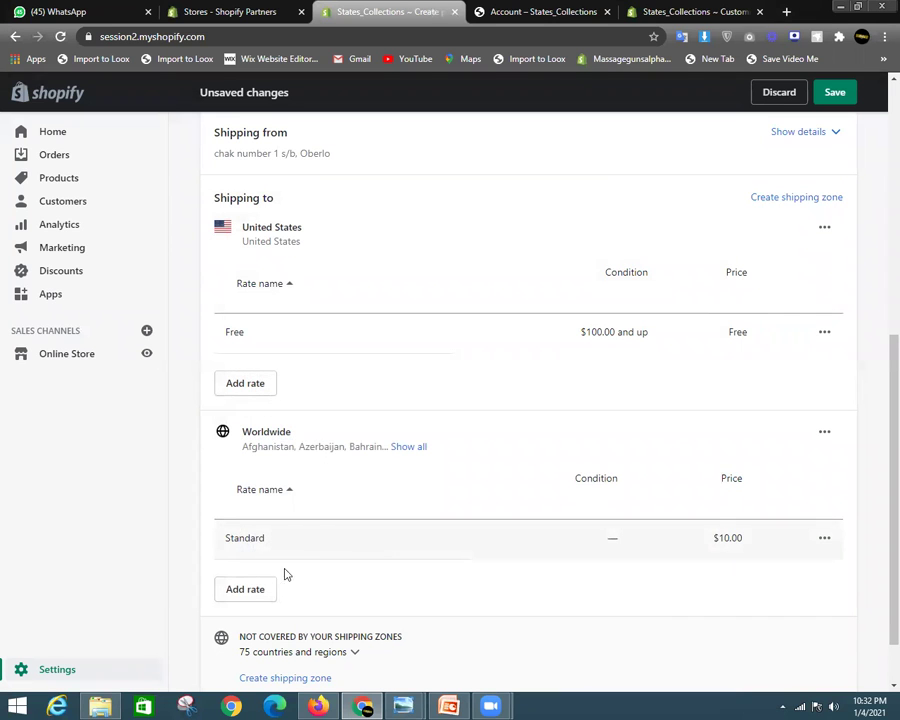
Add a Standard rate priced at $7.00 to the Worldwide zone
{"action": "left_click", "coordinate": [257, 592]}
{"action": "left_click", "coordinate": [327, 412]}
{"action": "left_click", "coordinate": [305, 444]}
{"action": "left_click", "coordinate": [519, 409]}
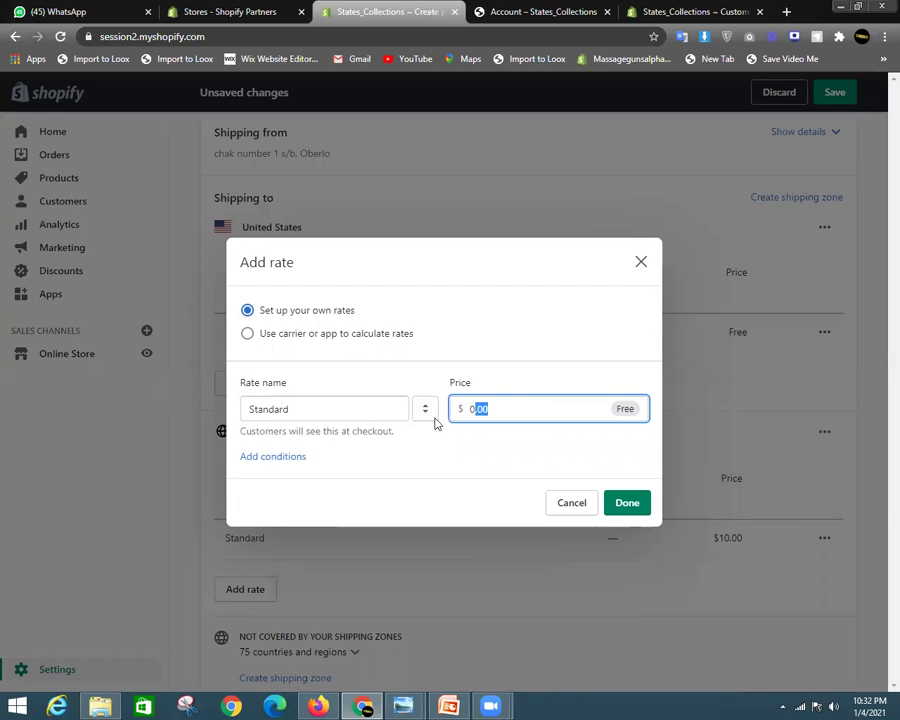
{"action": "type", "text": "7.00"}
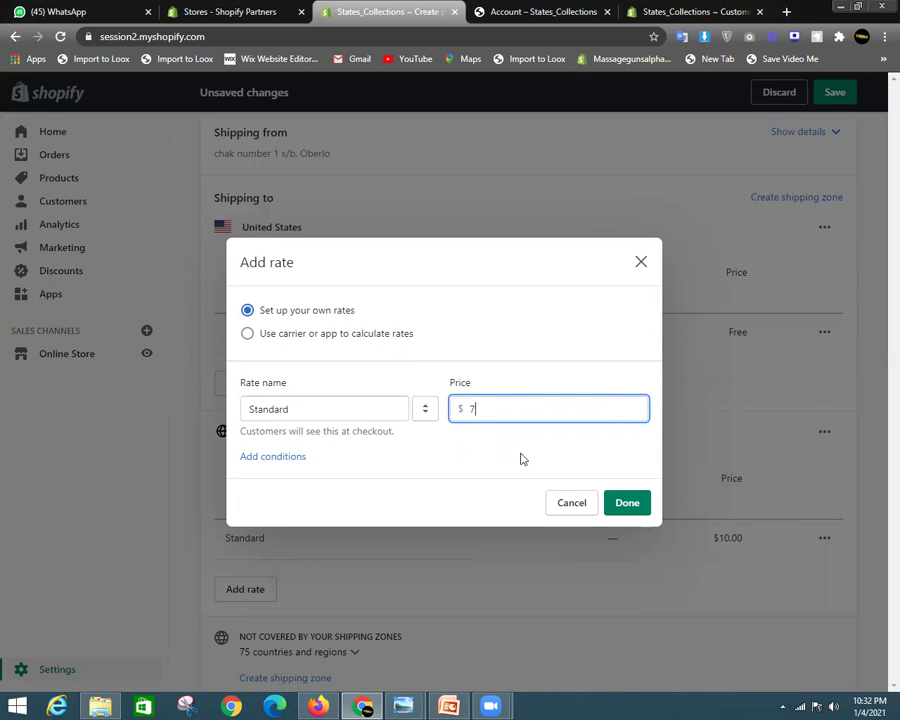
{"action": "left_click", "coordinate": [627, 503]}
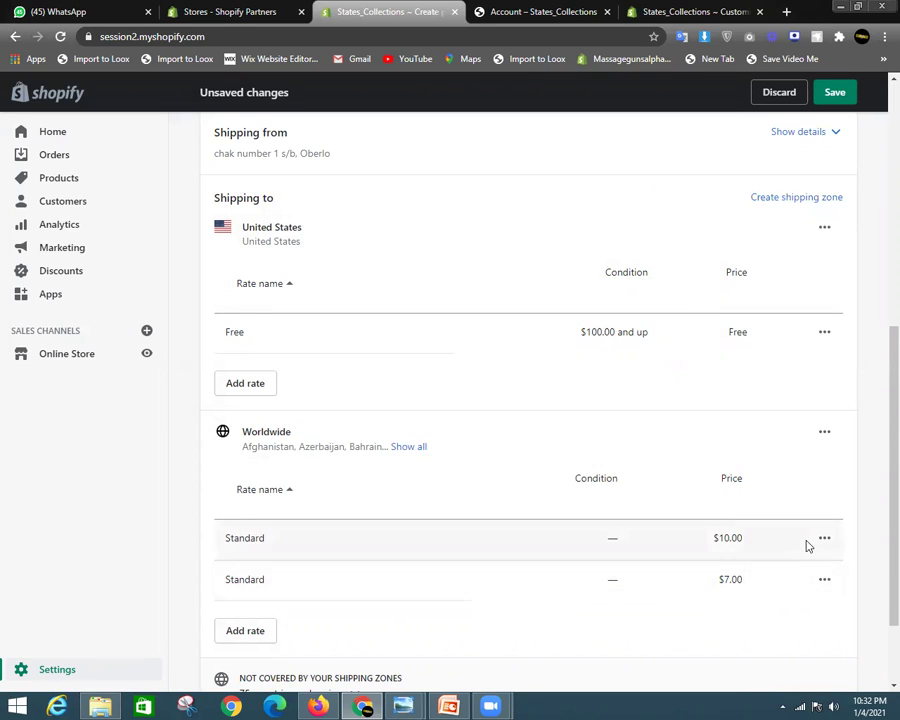
Add a Standard rate priced at $7.00 to the United States zone
{"action": "scroll", "coordinate": [780, 440], "scroll_direction": "up", "scroll_amount": 3}
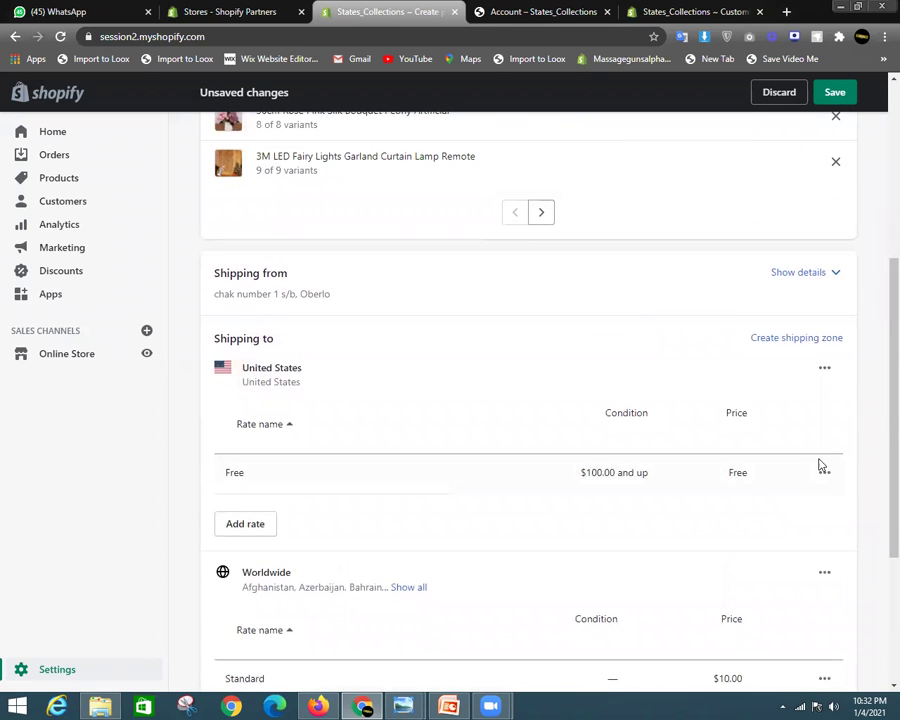
{"action": "left_click", "coordinate": [258, 524]}
{"action": "left_click", "coordinate": [317, 410]}
{"action": "left_click", "coordinate": [296, 438]}
{"action": "left_click", "coordinate": [548, 408]}
{"action": "left_click_drag", "start_coordinate": [548, 408], "coordinate": [463, 411]}
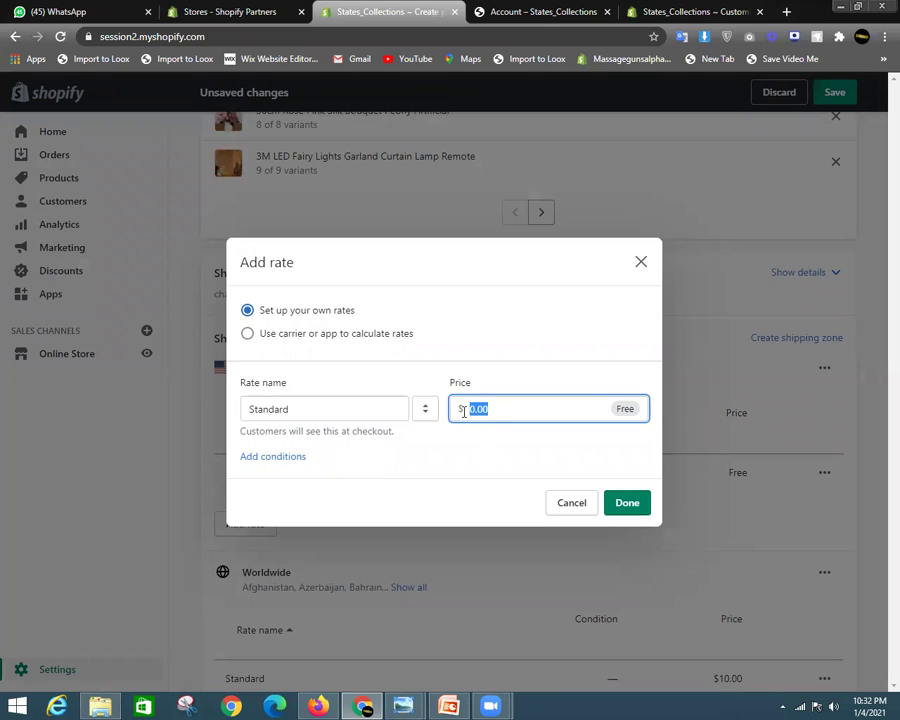
{"action": "type", "text": "7"}
{"action": "left_click", "coordinate": [626, 503]}
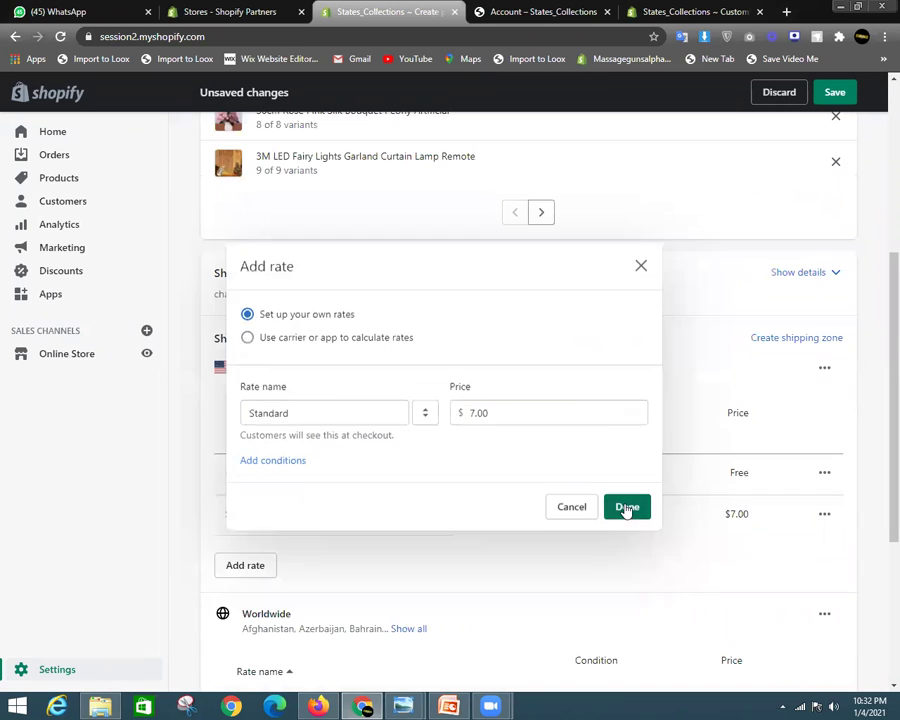
Review the $100.00-and-up Free rate and $7.00 Standard rate, then save the profile
{"action": "left_click_drag", "start_coordinate": [577, 472], "coordinate": [653, 487]}
{"action": "left_click_drag", "start_coordinate": [723, 478], "coordinate": [752, 474]}
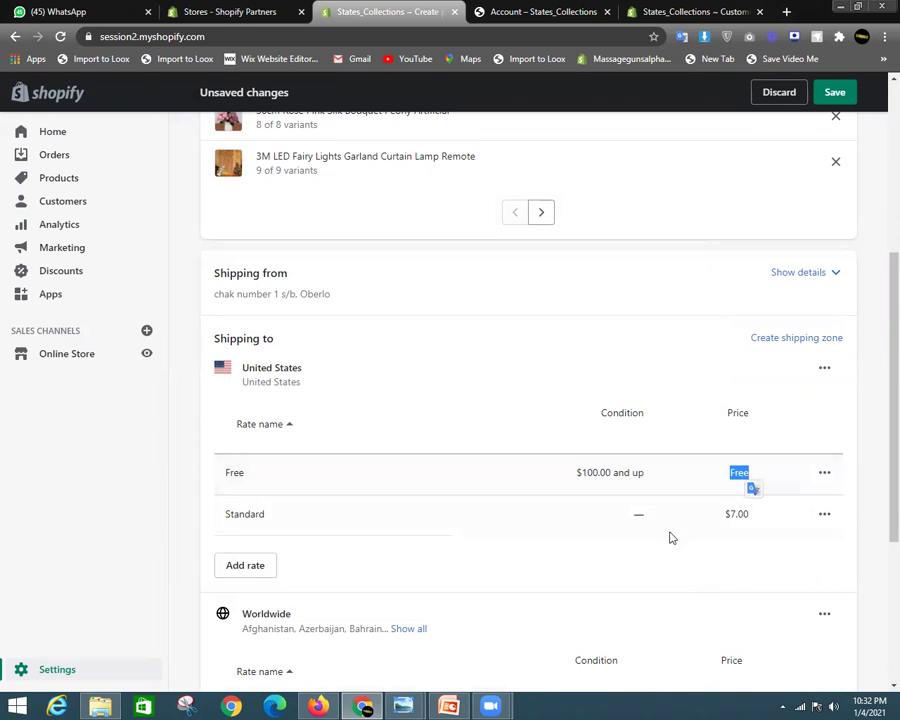
{"action": "left_click_drag", "start_coordinate": [725, 524], "coordinate": [755, 522]}
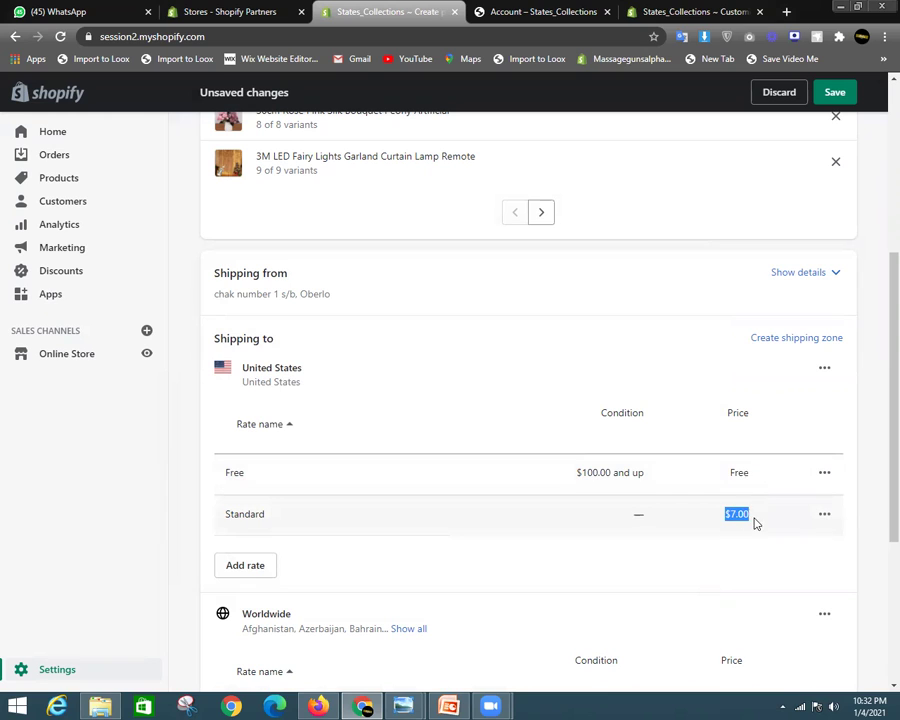
{"action": "left_click", "coordinate": [831, 90]}
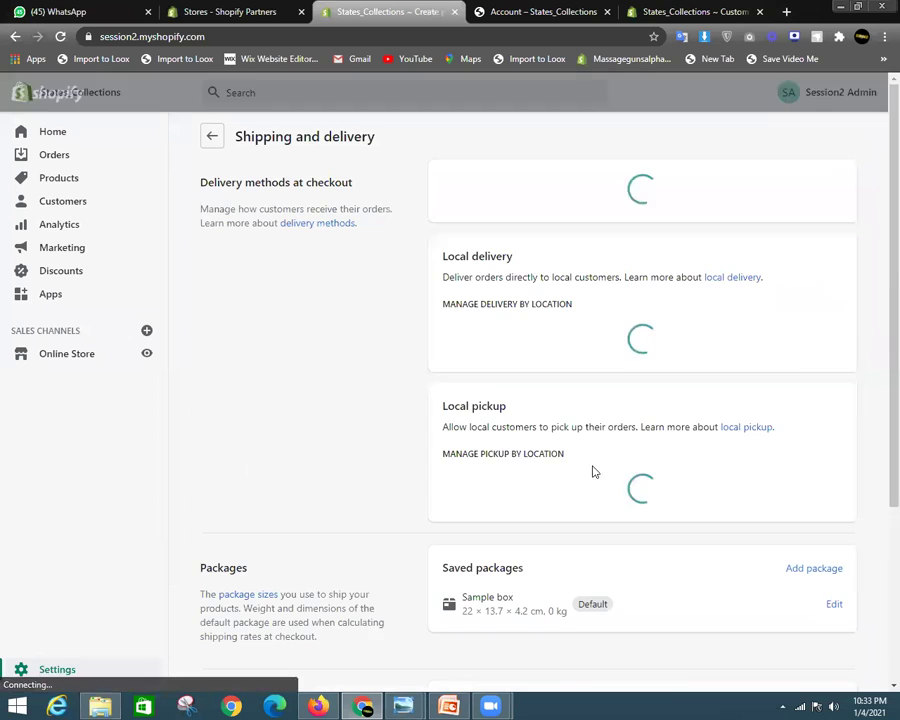
Go back from Shipping and delivery to the main Settings page
{"action": "left_click", "coordinate": [40, 672]}
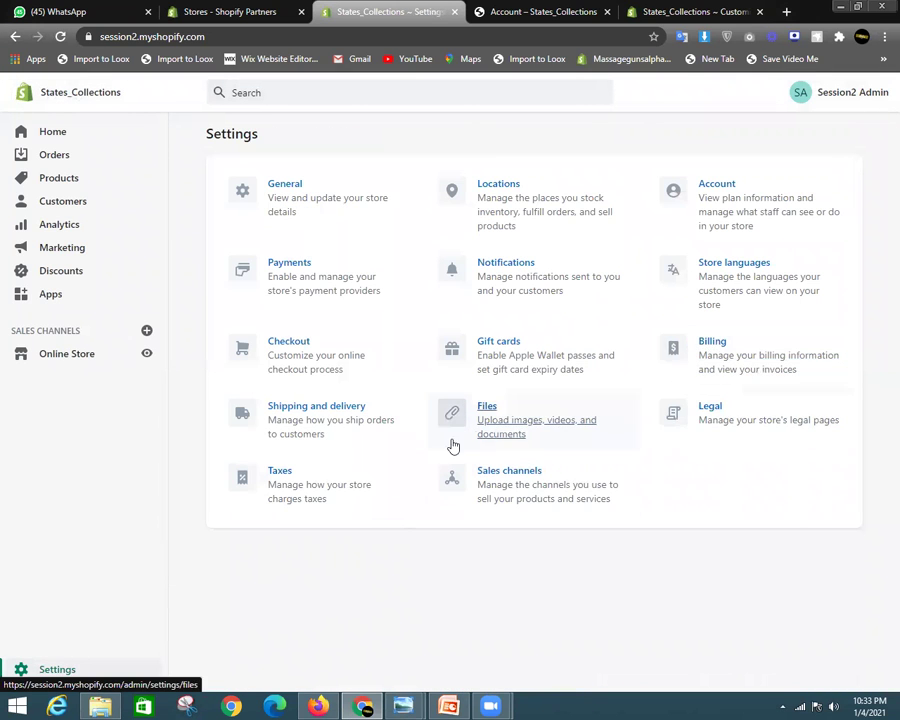
{"action": "left_click", "coordinate": [507, 427]}
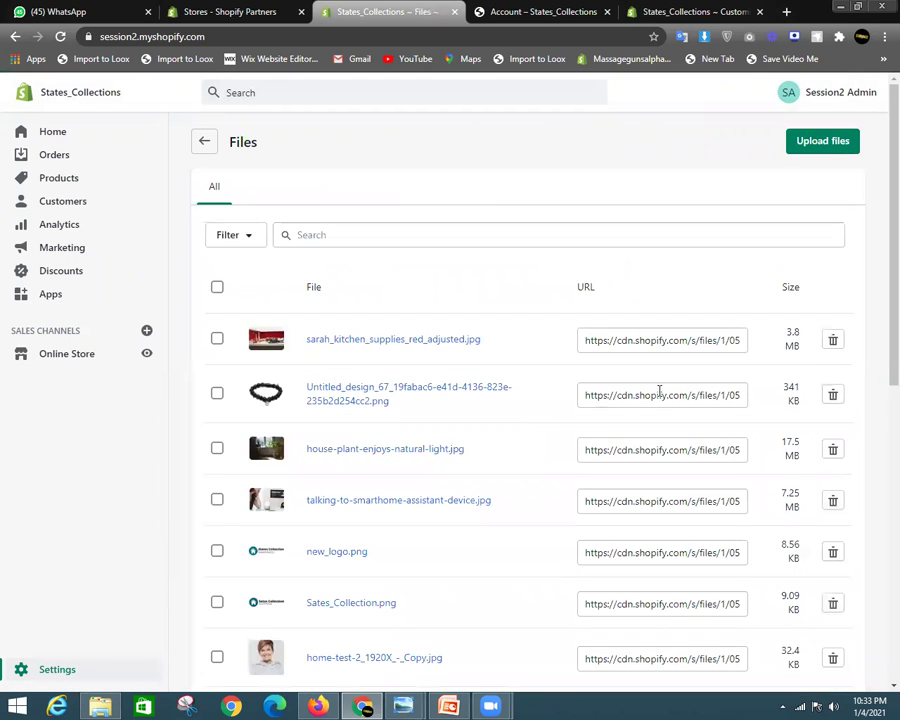
{"action": "scroll", "coordinate": [650, 386], "scroll_direction": "down", "scroll_amount": 3}
{"action": "scroll", "coordinate": [866, 183], "scroll_direction": "up", "scroll_amount": 3}
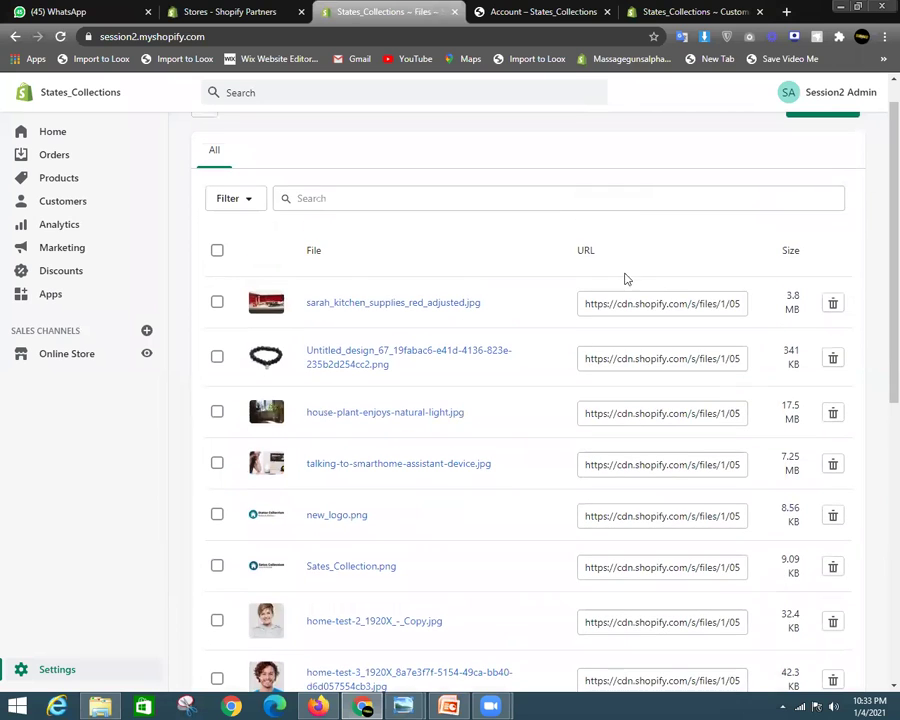
{"action": "left_click", "coordinate": [590, 303]}
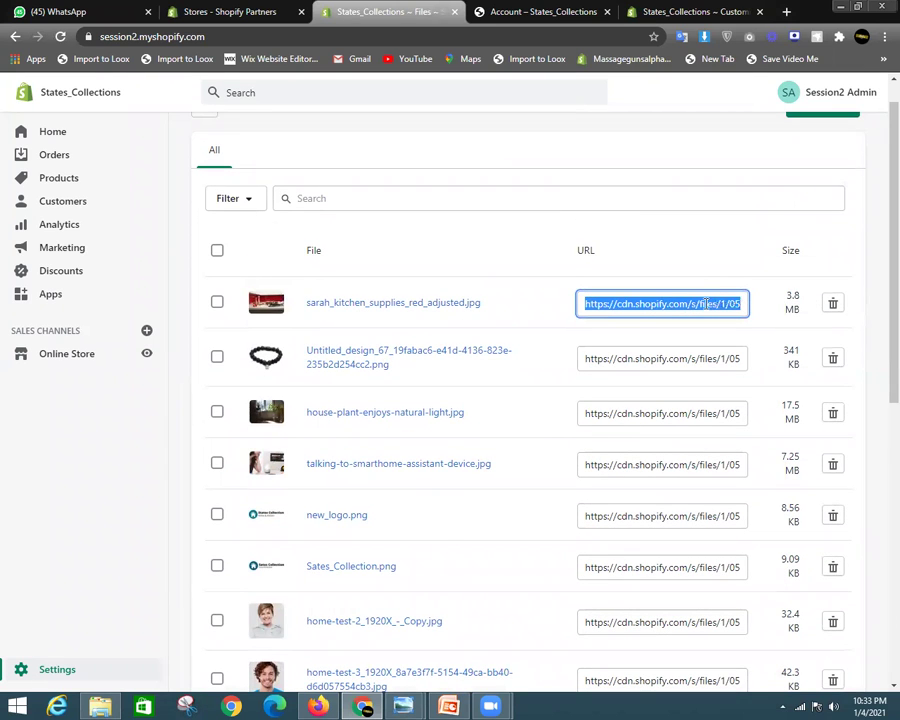
{"action": "scroll", "coordinate": [576, 418], "scroll_direction": "down", "scroll_amount": 6}
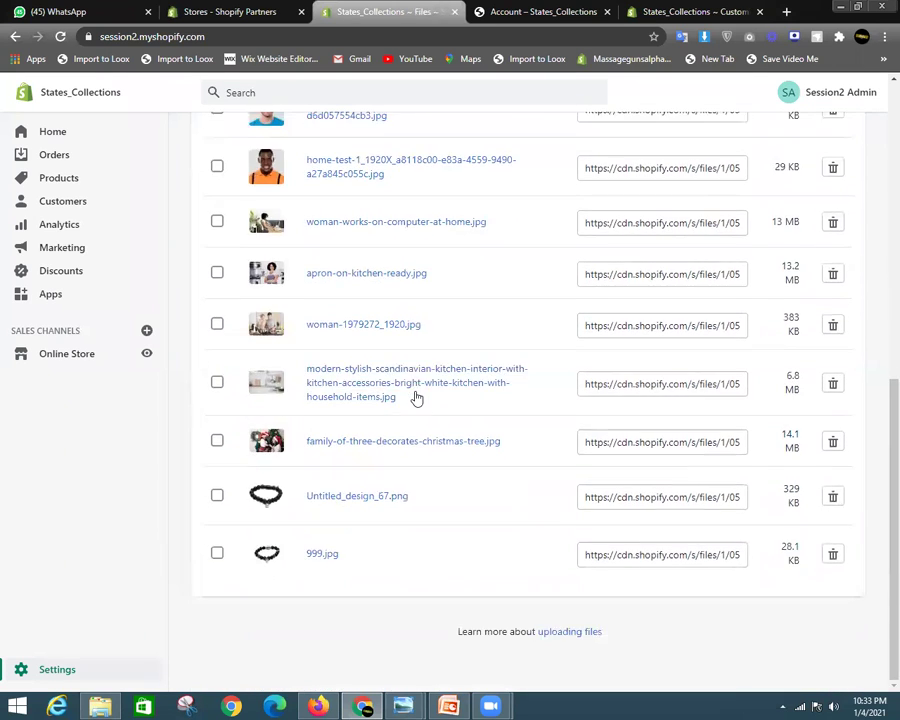
{"action": "scroll", "coordinate": [420, 396], "scroll_direction": "up", "scroll_amount": 3}
{"action": "scroll", "coordinate": [262, 362], "scroll_direction": "up", "scroll_amount": 4}
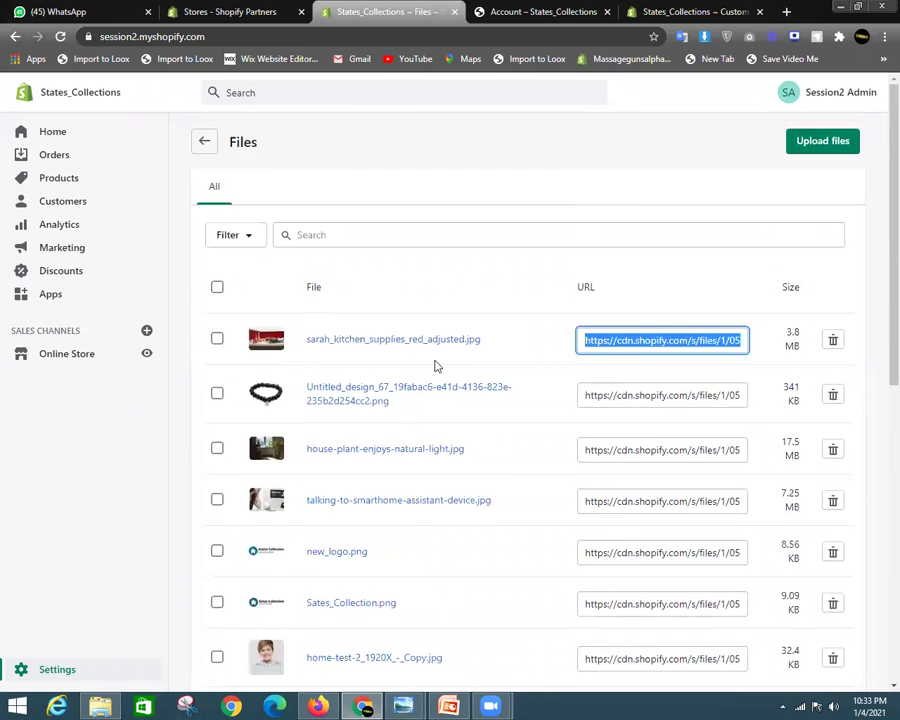
{"action": "scroll", "coordinate": [348, 328], "scroll_direction": "down", "scroll_amount": 4}
{"action": "scroll", "coordinate": [419, 393], "scroll_direction": "up", "scroll_amount": 4}
{"action": "left_click", "coordinate": [76, 667]}
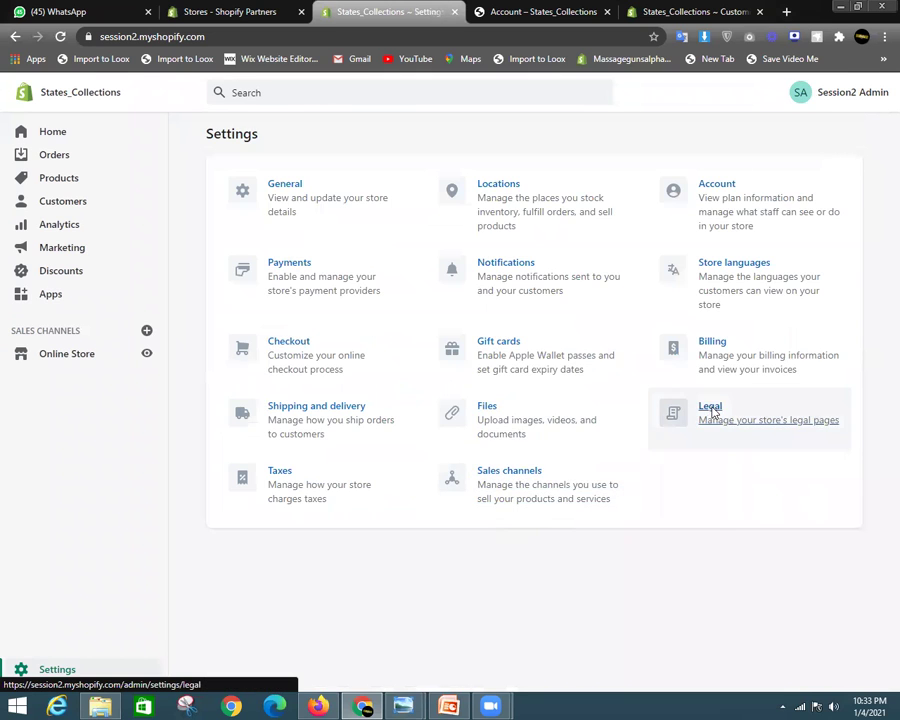
{"action": "left_click", "coordinate": [710, 409]}
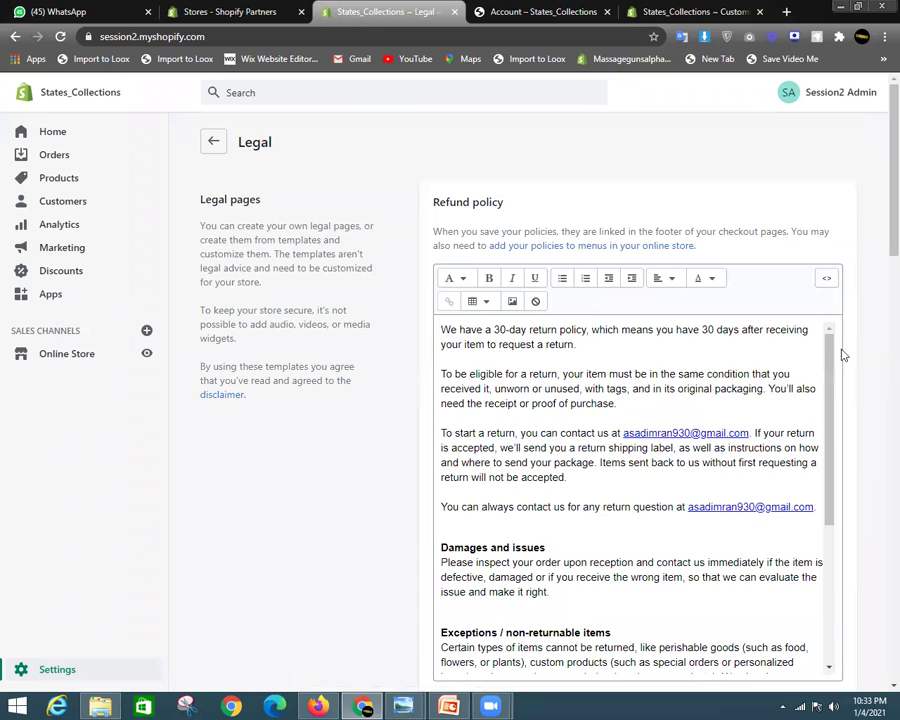
{"action": "scroll", "coordinate": [878, 280], "scroll_direction": "down", "scroll_amount": 6}
{"action": "scroll", "coordinate": [690, 352], "scroll_direction": "down", "scroll_amount": 3}
{"action": "left_click_drag", "start_coordinate": [655, 389], "coordinate": [580, 478]}
{"action": "left_click", "coordinate": [638, 405]}
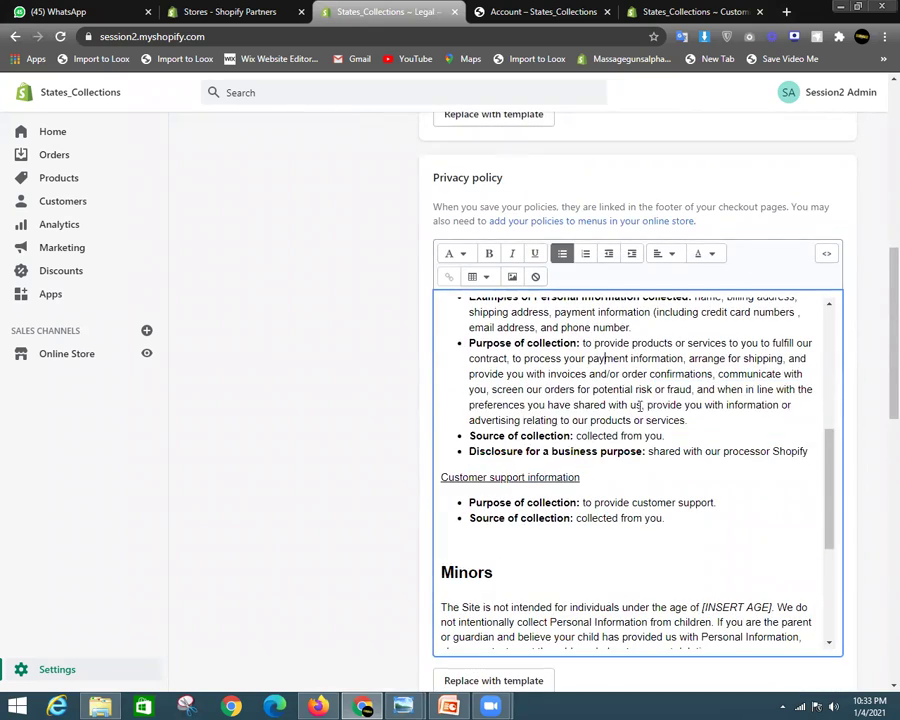
{"action": "scroll", "coordinate": [700, 450], "scroll_direction": "down", "scroll_amount": 3}
{"action": "scroll", "coordinate": [231, 502], "scroll_direction": "down", "scroll_amount": 10}
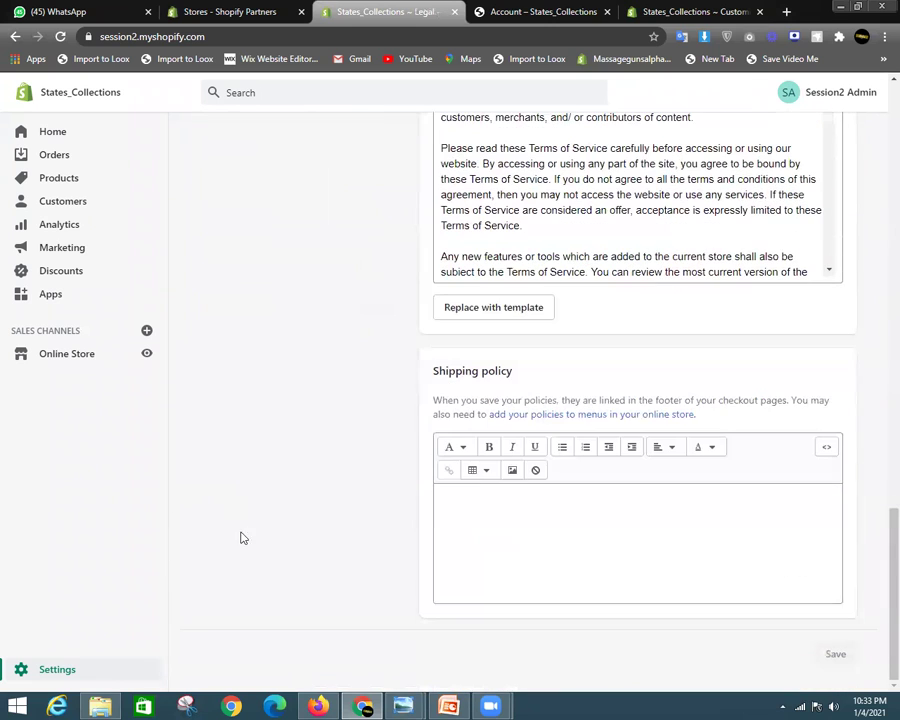
{"action": "left_click", "coordinate": [42, 665]}
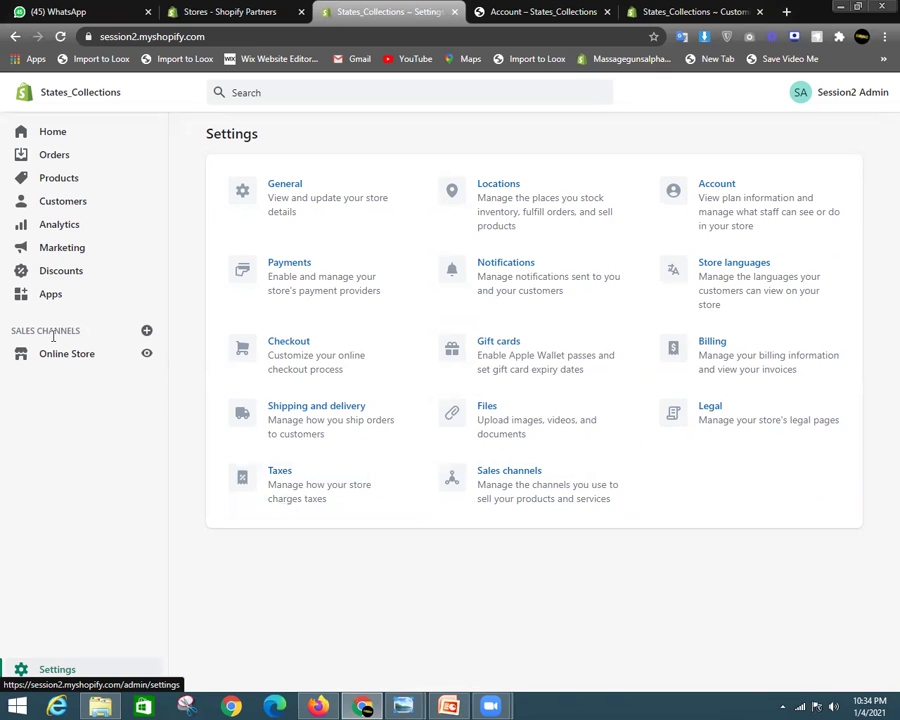
Browse the Add sales channel list and add Messenger as a sales channel
{"action": "left_click_drag", "start_coordinate": [13, 331], "coordinate": [76, 331]}
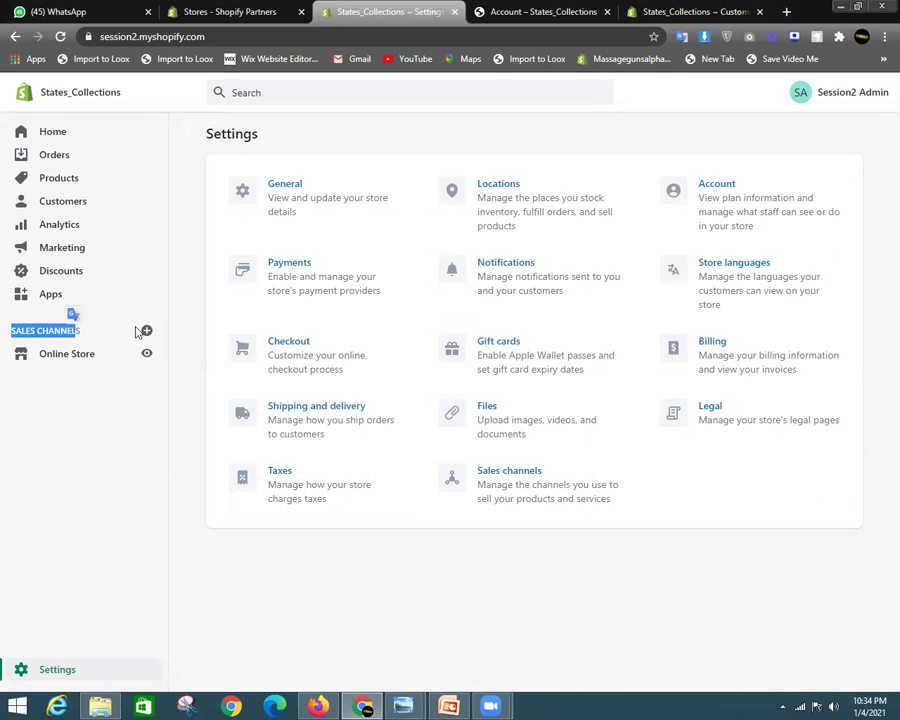
{"action": "left_click", "coordinate": [143, 332]}
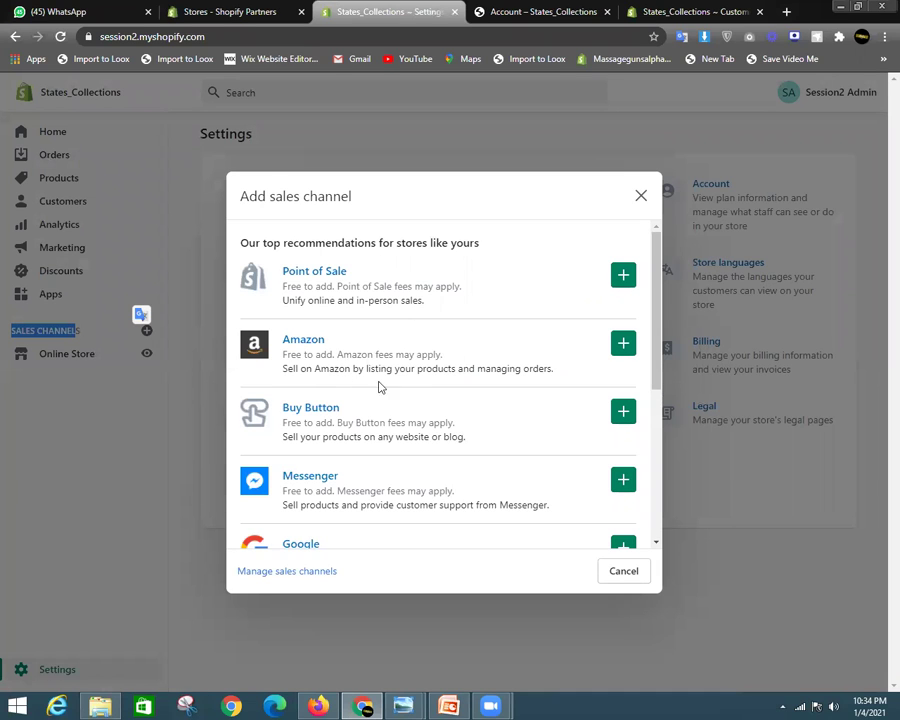
{"action": "scroll", "coordinate": [323, 427], "scroll_direction": "down", "scroll_amount": 1}
{"action": "scroll", "coordinate": [449, 449], "scroll_direction": "down", "scroll_amount": 2}
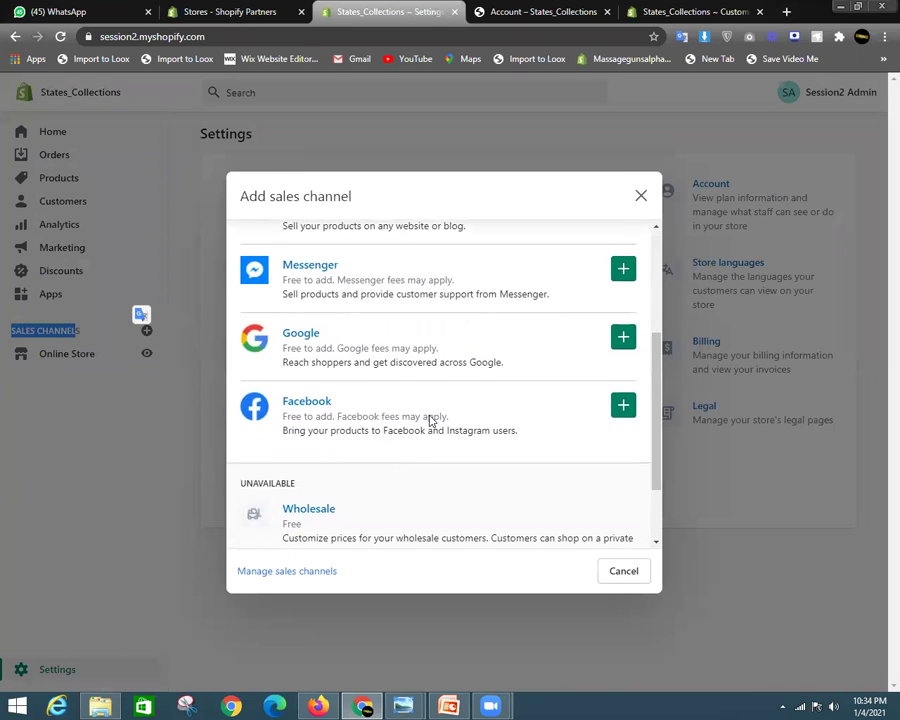
{"action": "scroll", "coordinate": [430, 420], "scroll_direction": "down", "scroll_amount": 2}
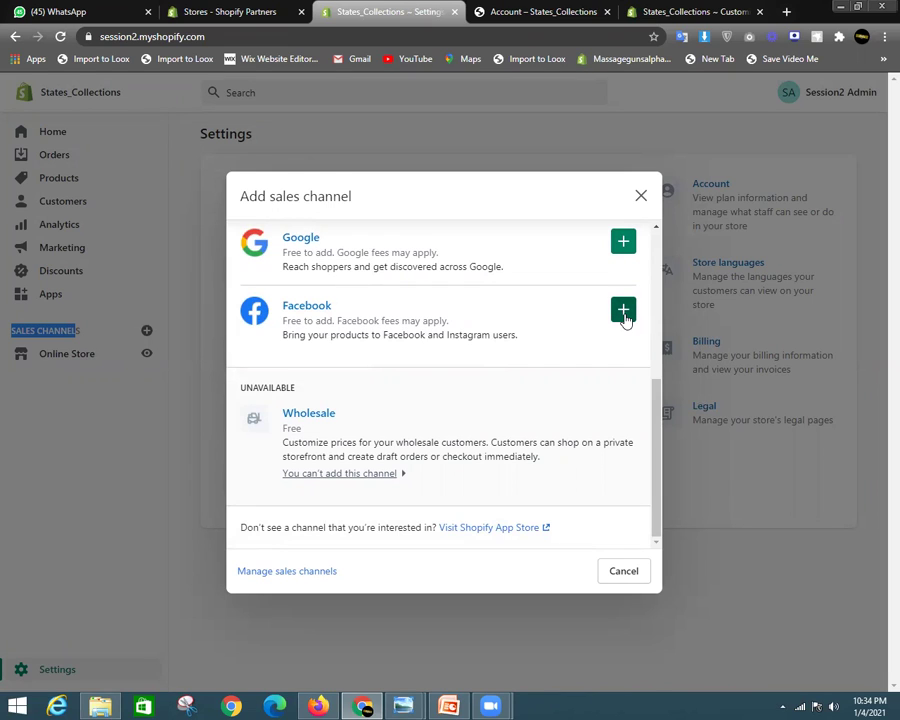
{"action": "left_click", "coordinate": [624, 314]}
{"action": "scroll", "coordinate": [394, 416], "scroll_direction": "up", "scroll_amount": 2}
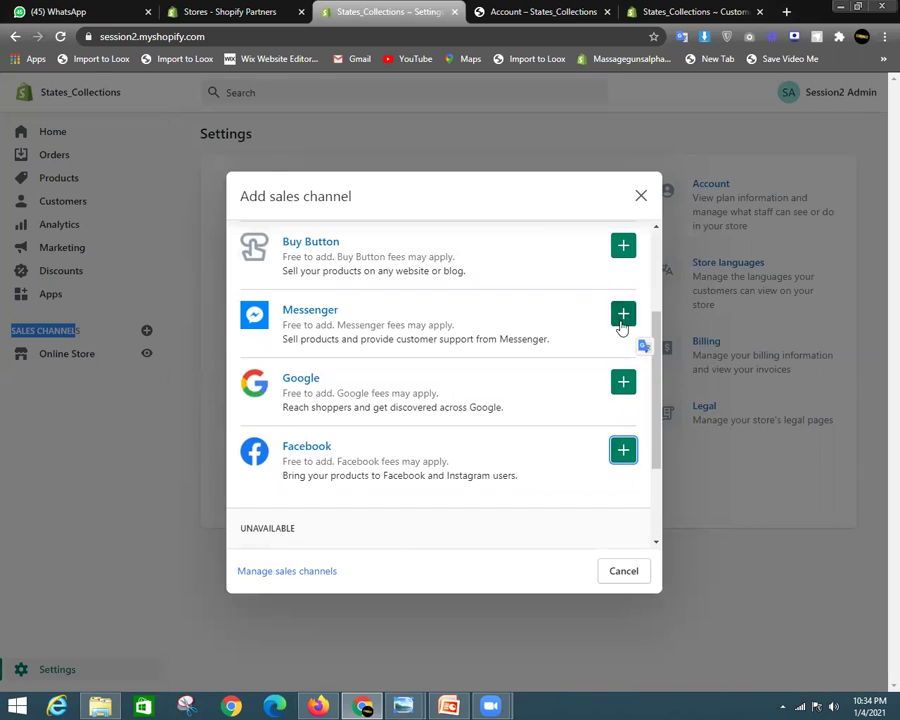
{"action": "left_click", "coordinate": [619, 313]}
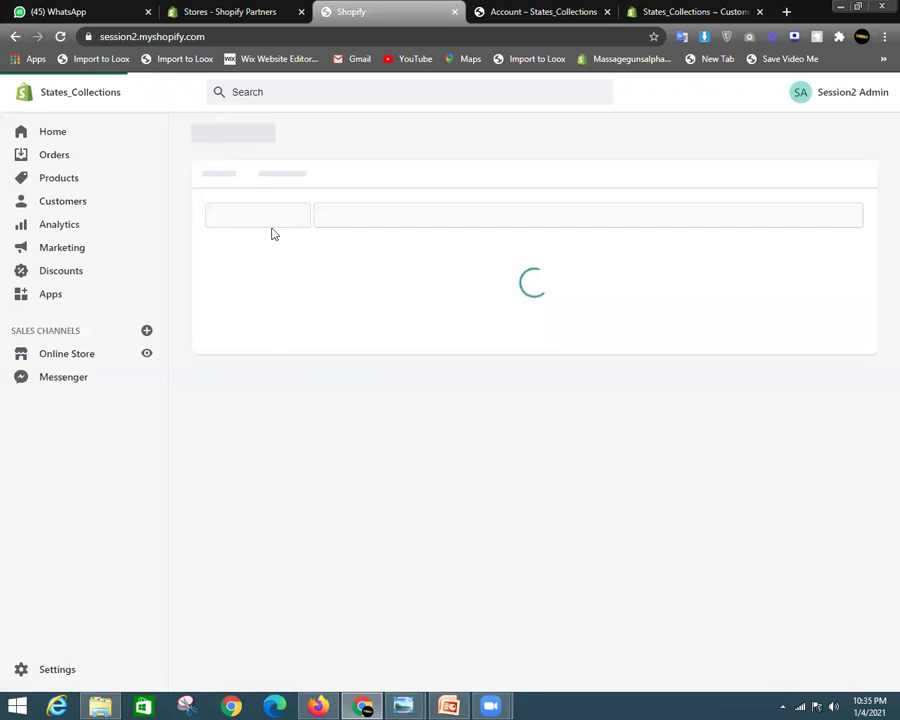
Look over the Messenger permissions update page, then return to the Settings overview
{"action": "scroll", "coordinate": [610, 455], "scroll_direction": "down", "scroll_amount": 3}
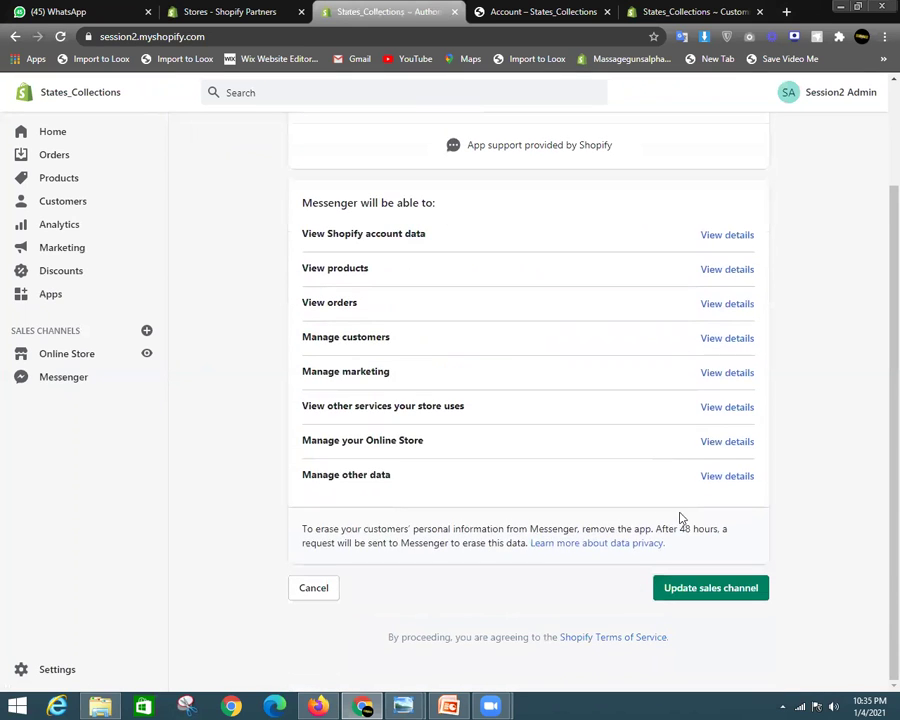
{"action": "scroll", "coordinate": [743, 572], "scroll_direction": "up", "scroll_amount": 3}
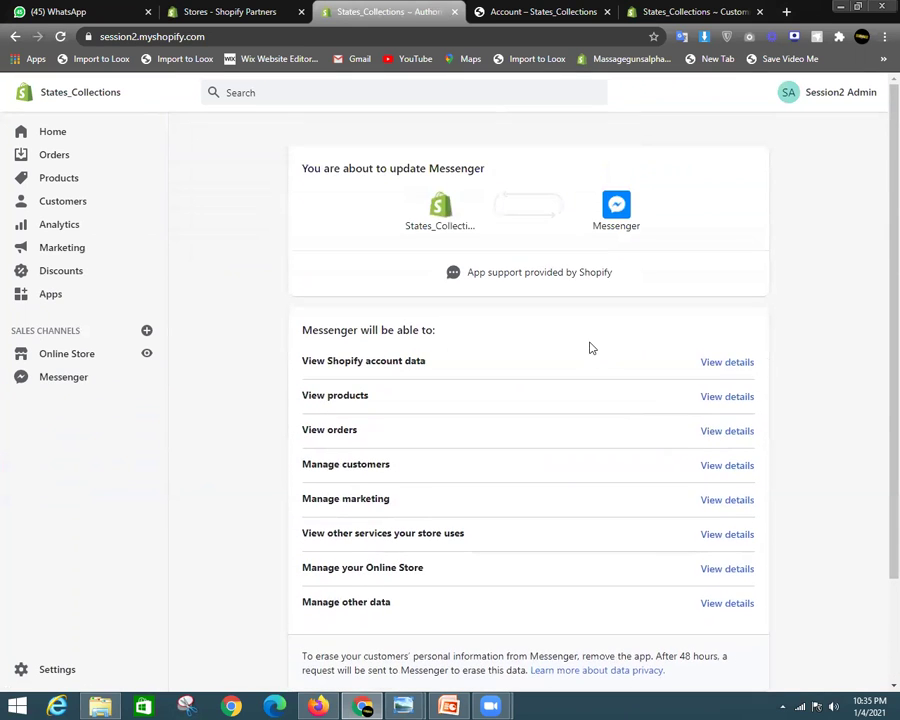
{"action": "scroll", "coordinate": [743, 648], "scroll_direction": "down", "scroll_amount": 2}
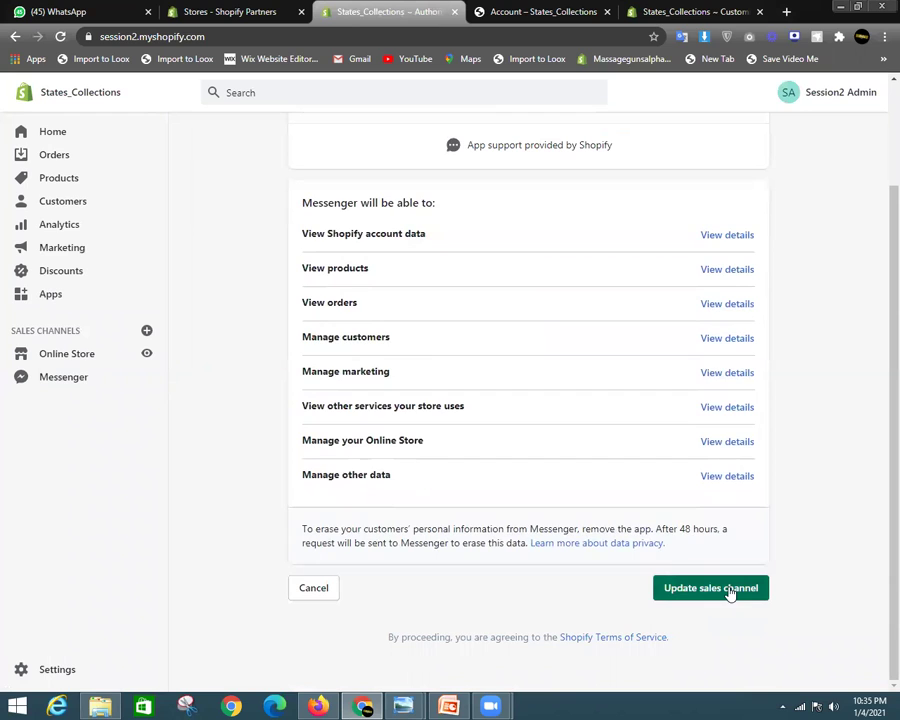
{"action": "scroll", "coordinate": [725, 488], "scroll_direction": "up", "scroll_amount": 2}
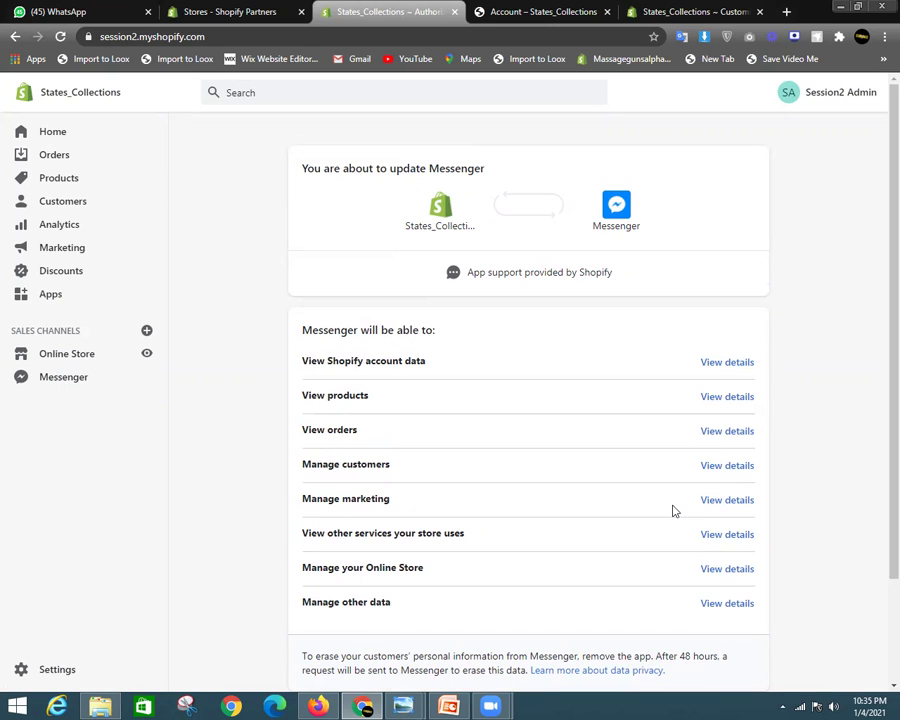
{"action": "scroll", "coordinate": [107, 463], "scroll_direction": "down", "scroll_amount": 2}
{"action": "scroll", "coordinate": [107, 463], "scroll_direction": "up", "scroll_amount": 2}
{"action": "left_click", "coordinate": [80, 669]}
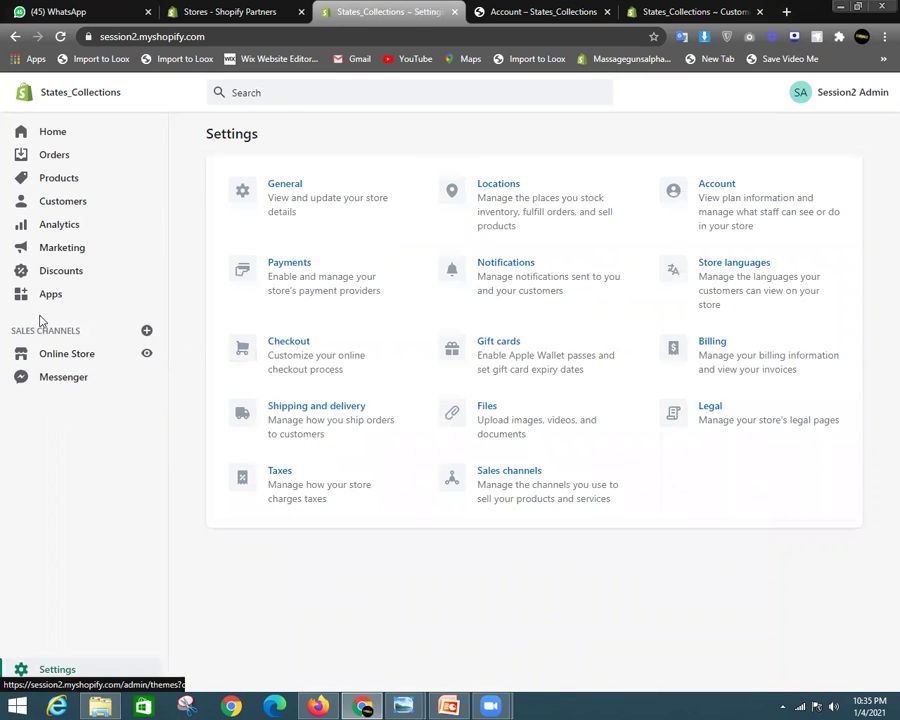
Go to Online Store > Themes and highlight the note that password-protected stores get no speed score
{"action": "left_click", "coordinate": [100, 356]}
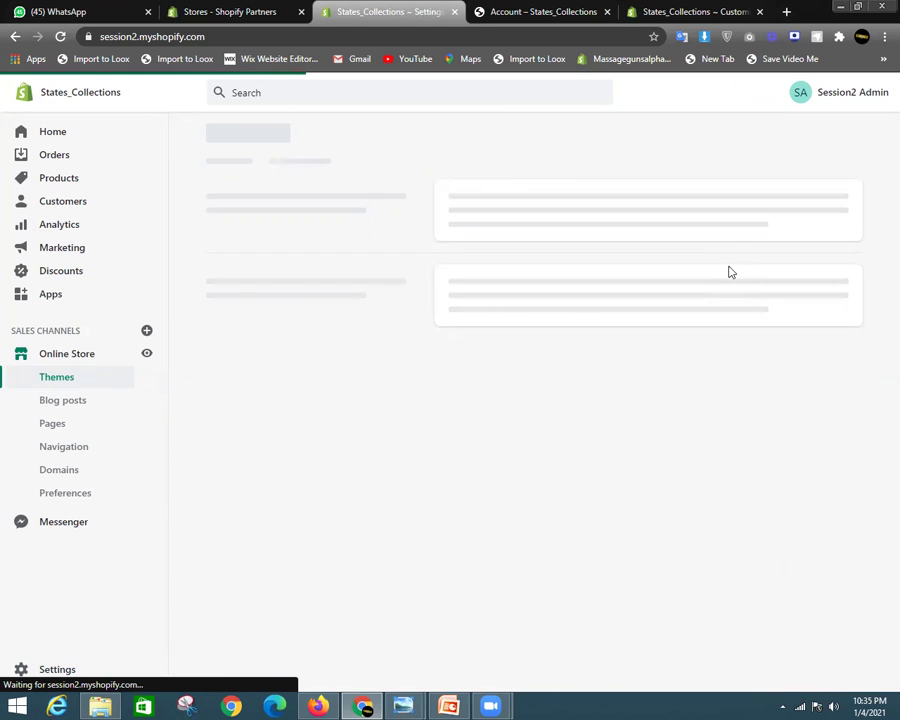
{"action": "scroll", "coordinate": [600, 470], "scroll_direction": "down", "scroll_amount": 3}
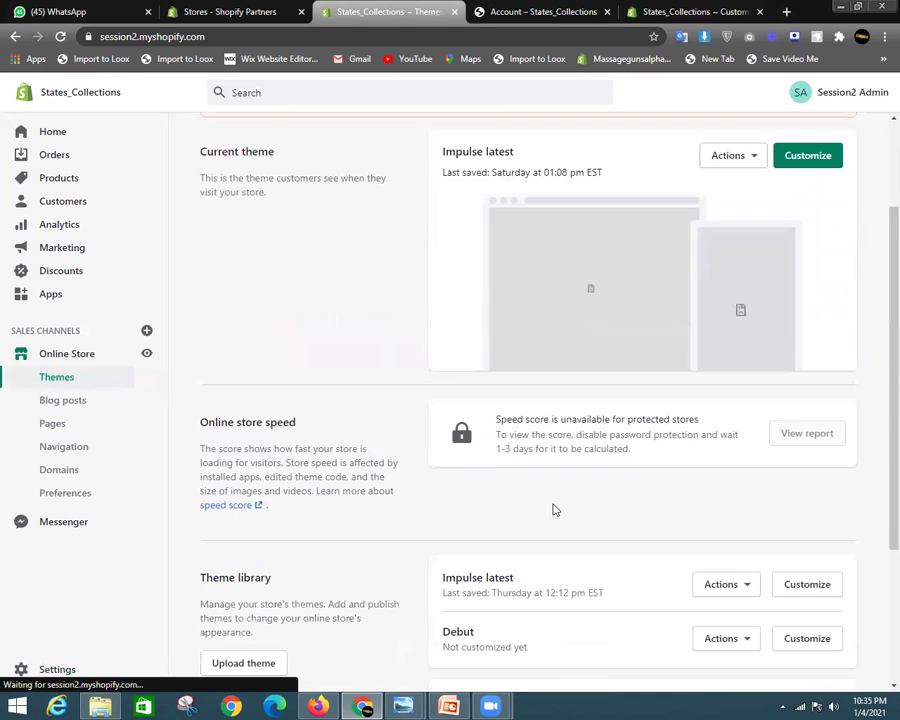
{"action": "left_click_drag", "start_coordinate": [496, 418], "coordinate": [653, 450]}
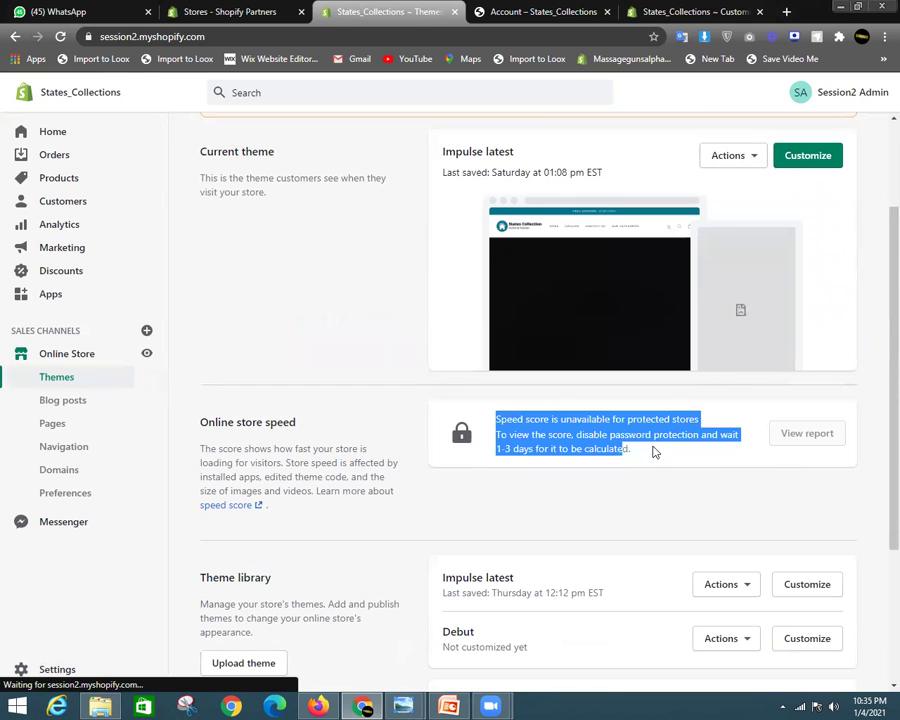
{"action": "left_click", "coordinate": [647, 473]}
{"action": "scroll", "coordinate": [544, 480], "scroll_direction": "up", "scroll_amount": 3}
{"action": "scroll", "coordinate": [596, 468], "scroll_direction": "down", "scroll_amount": 3}
{"action": "scroll", "coordinate": [596, 468], "scroll_direction": "up", "scroll_amount": 1}
{"action": "left_click_drag", "start_coordinate": [494, 489], "coordinate": [671, 528]}
{"action": "left_click", "coordinate": [677, 545]}
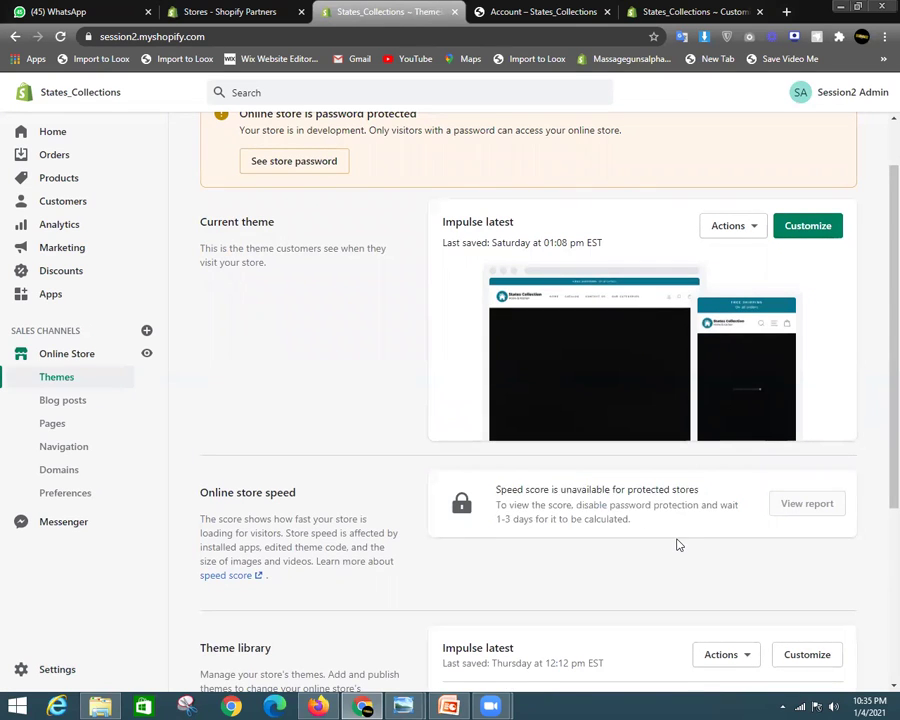
{"action": "left_click_drag", "start_coordinate": [497, 489], "coordinate": [692, 539]}
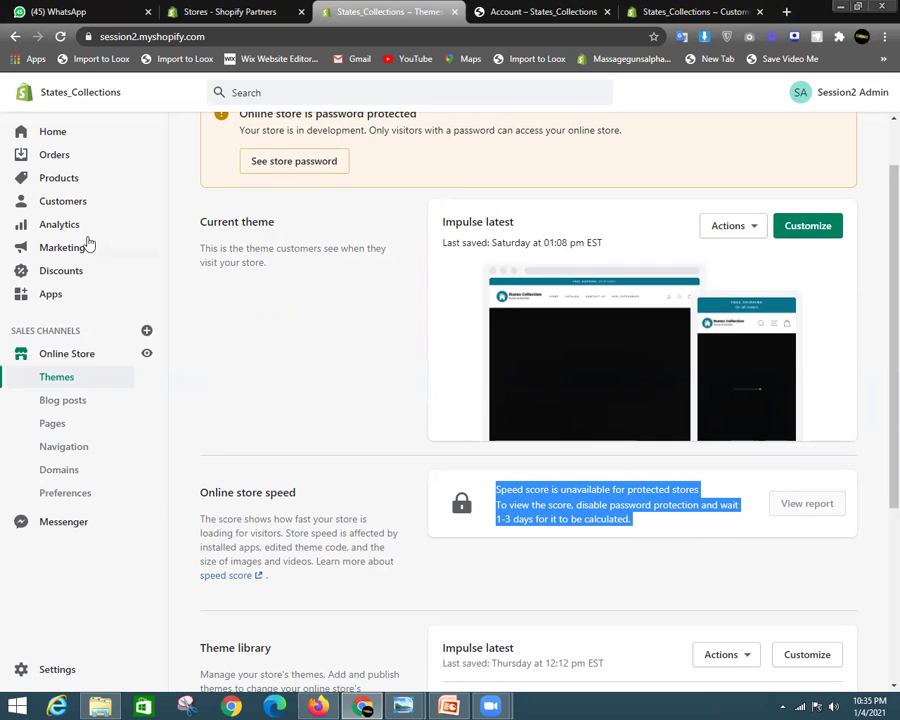
Copy the store's domain from the address bar, then start a new browser tab
{"action": "left_click", "coordinate": [252, 36]}
{"action": "left_click", "coordinate": [253, 36]}
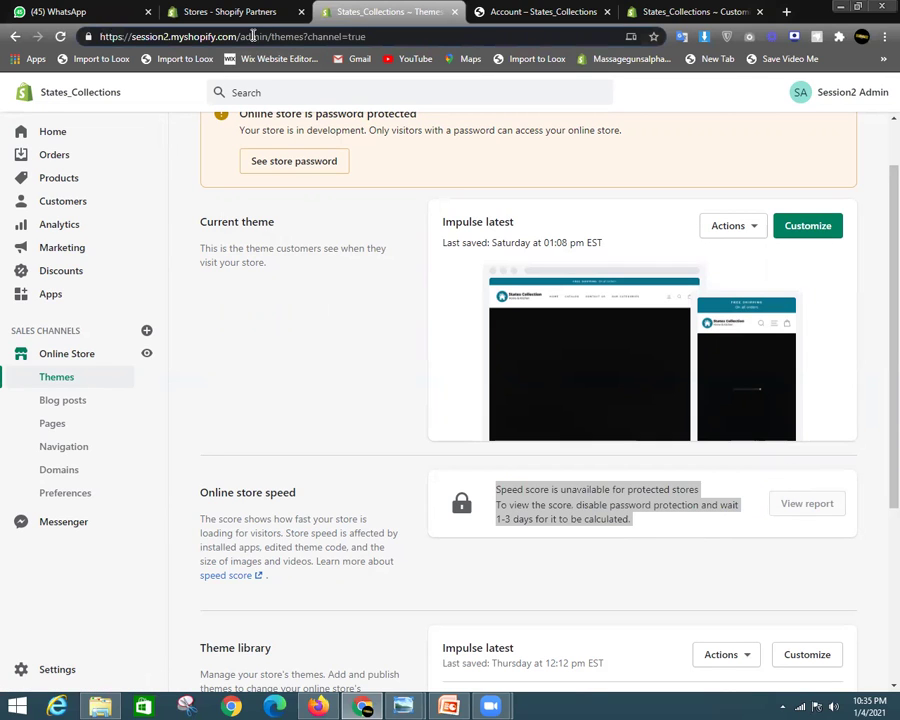
{"action": "left_click_drag", "start_coordinate": [240, 36], "coordinate": [100, 30]}
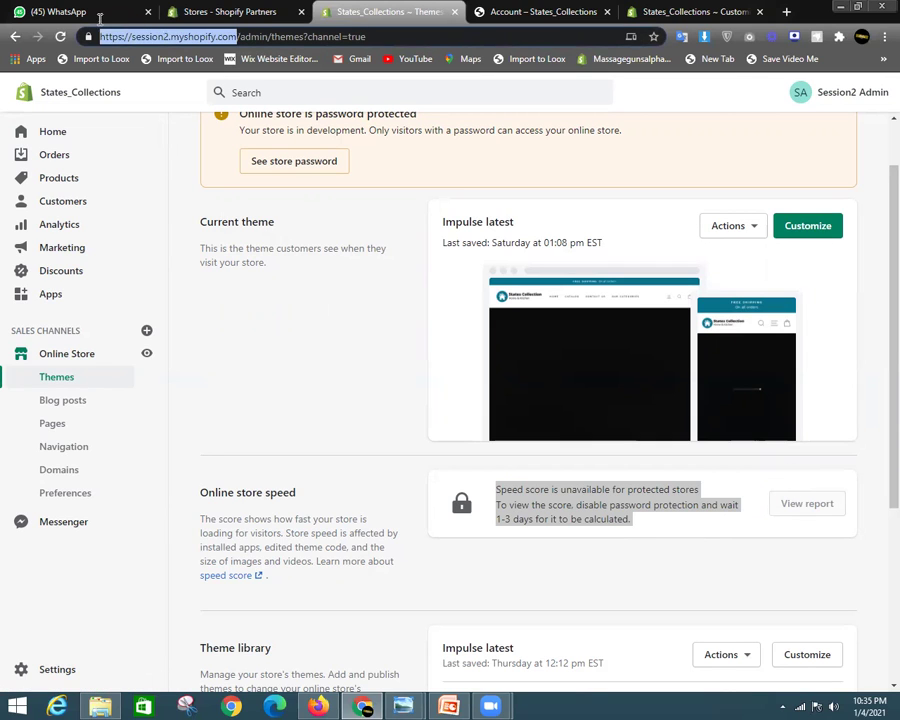
{"action": "right_click", "coordinate": [134, 38]}
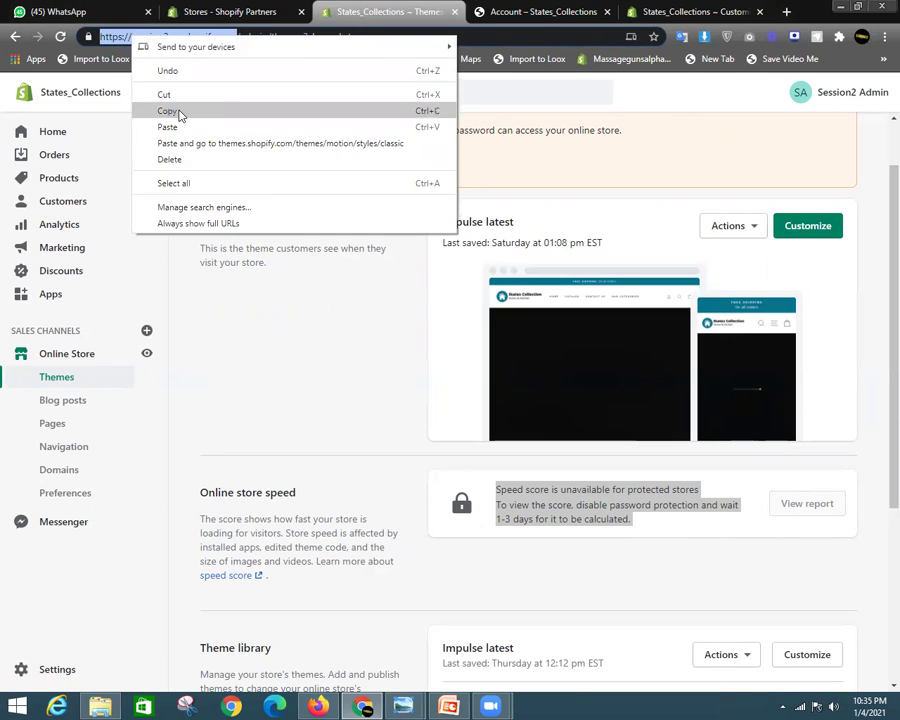
{"action": "left_click", "coordinate": [170, 111]}
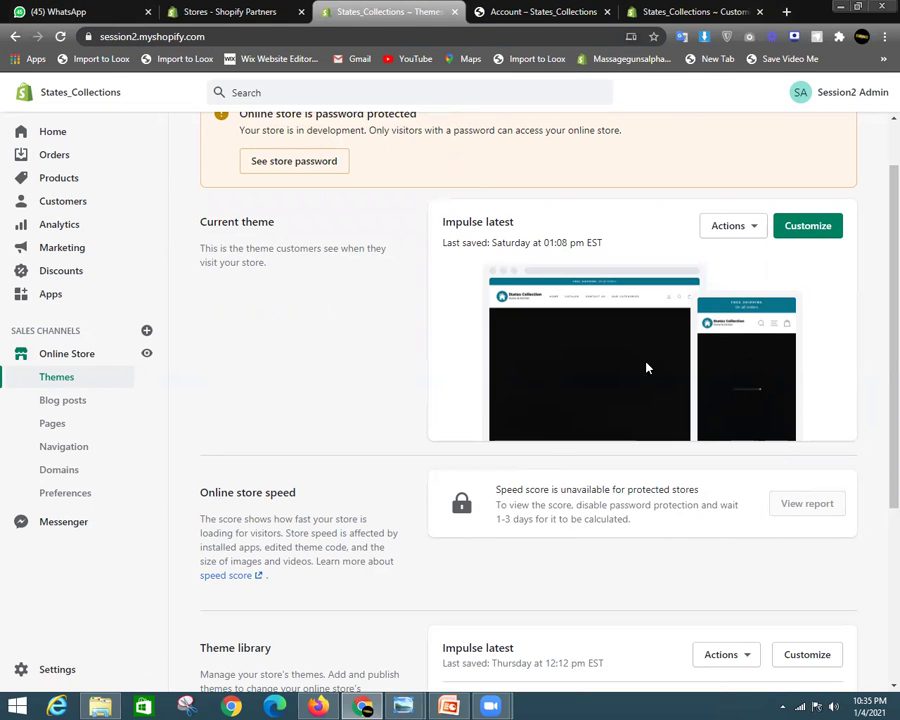
{"action": "left_click", "coordinate": [692, 11]}
{"action": "left_click", "coordinate": [786, 11]}
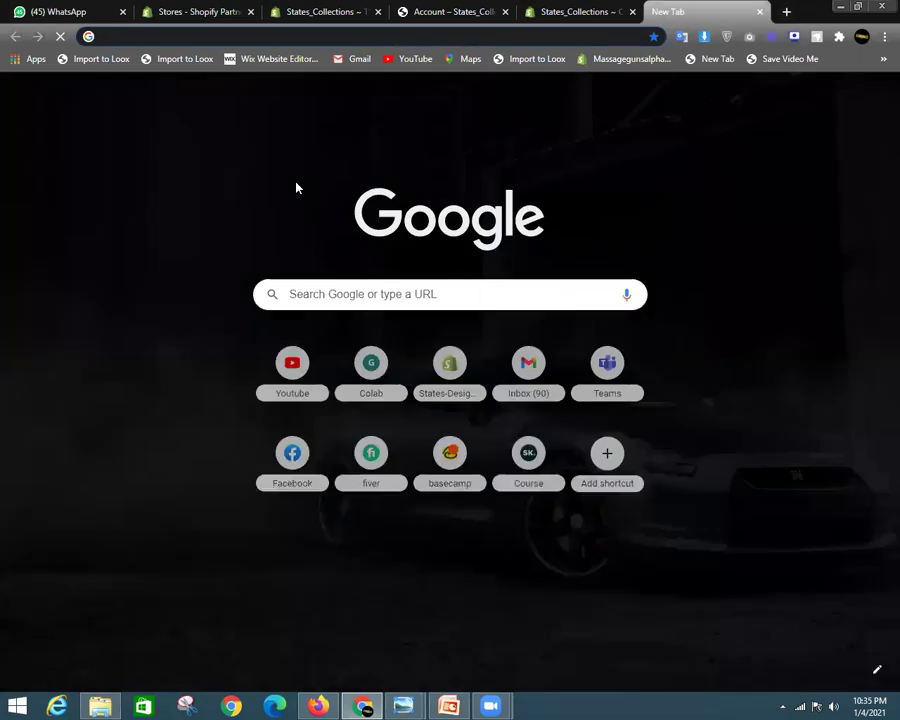
Search 'google page speed', open PageSpeed Insights and analyze the pasted store address
{"action": "type", "text": "google"}
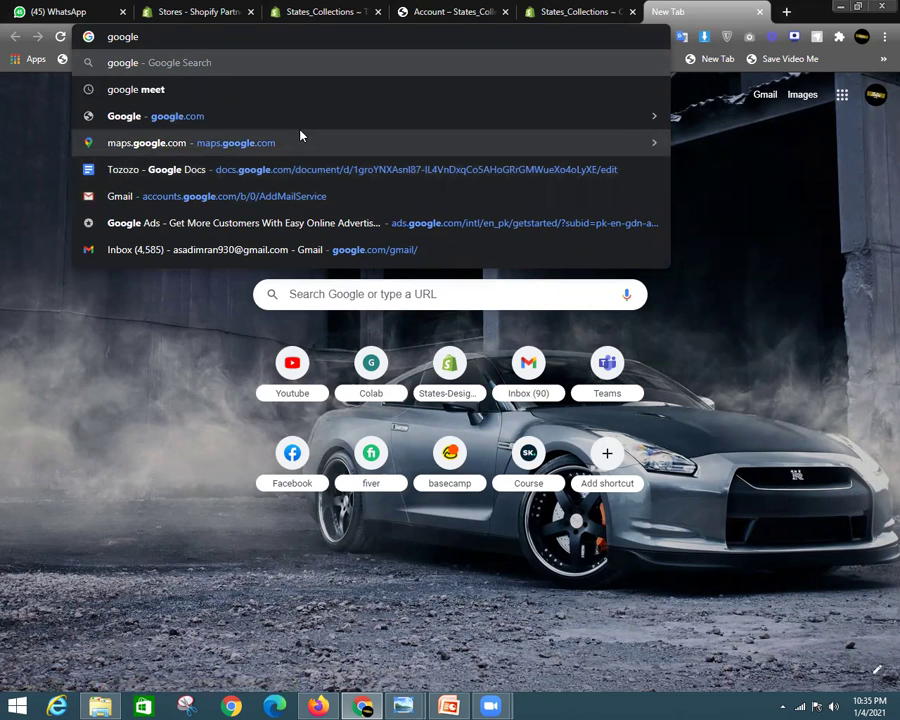
{"action": "type", "text": " page spee"}
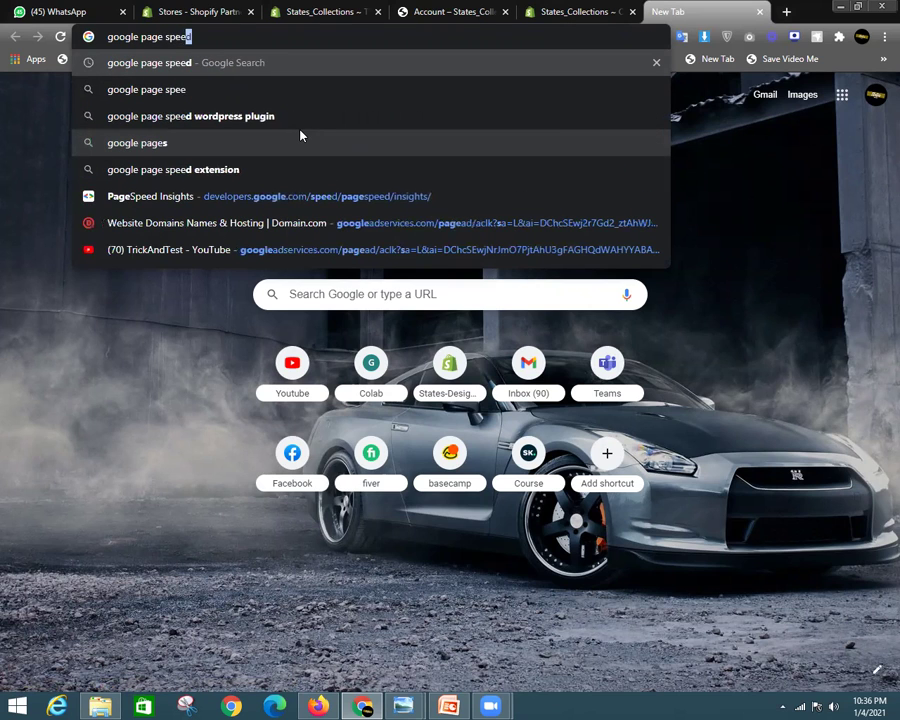
{"action": "type", "text": "d"}
{"action": "key", "text": "Return"}
{"action": "left_click", "coordinate": [233, 219]}
{"action": "left_click", "coordinate": [441, 208]}
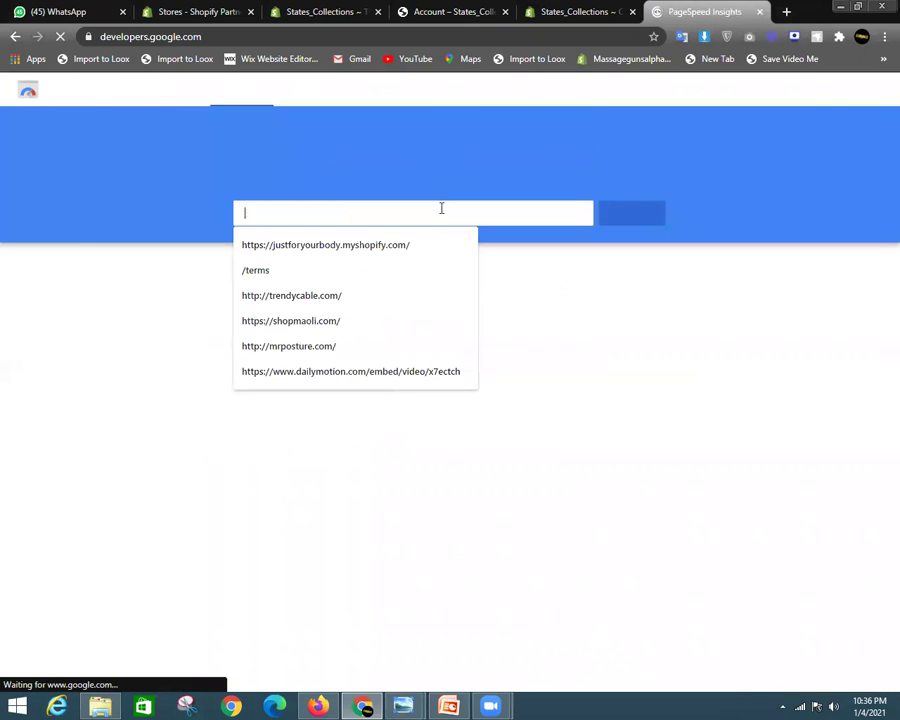
{"action": "key", "text": "ctrl+v"}
{"action": "left_click", "coordinate": [625, 221]}
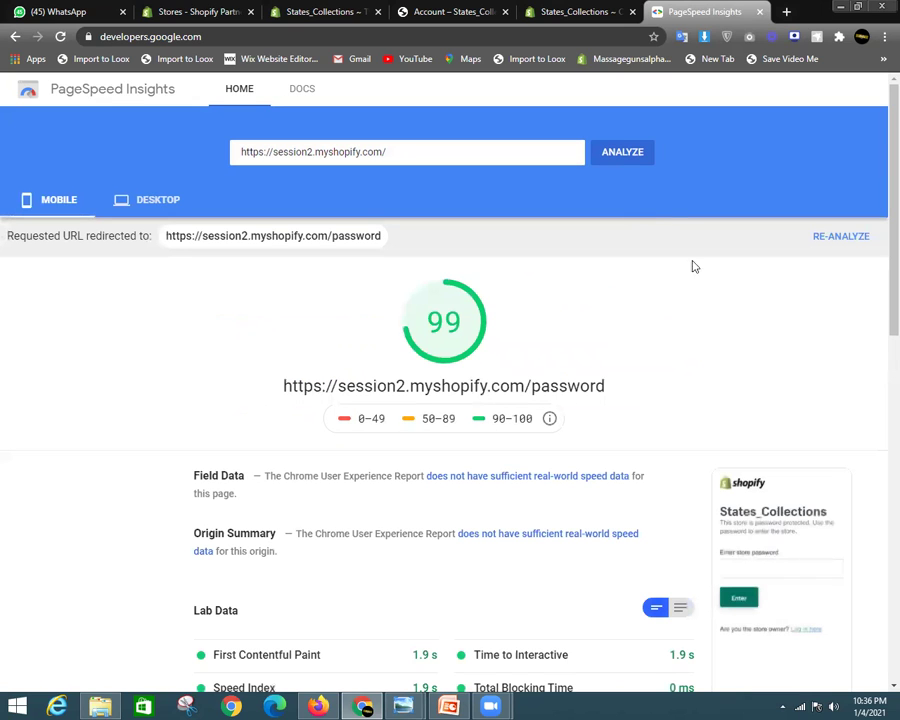
Switch between the results to compare the mobile score of 99 with the desktop score of 100
{"action": "left_click", "coordinate": [172, 204]}
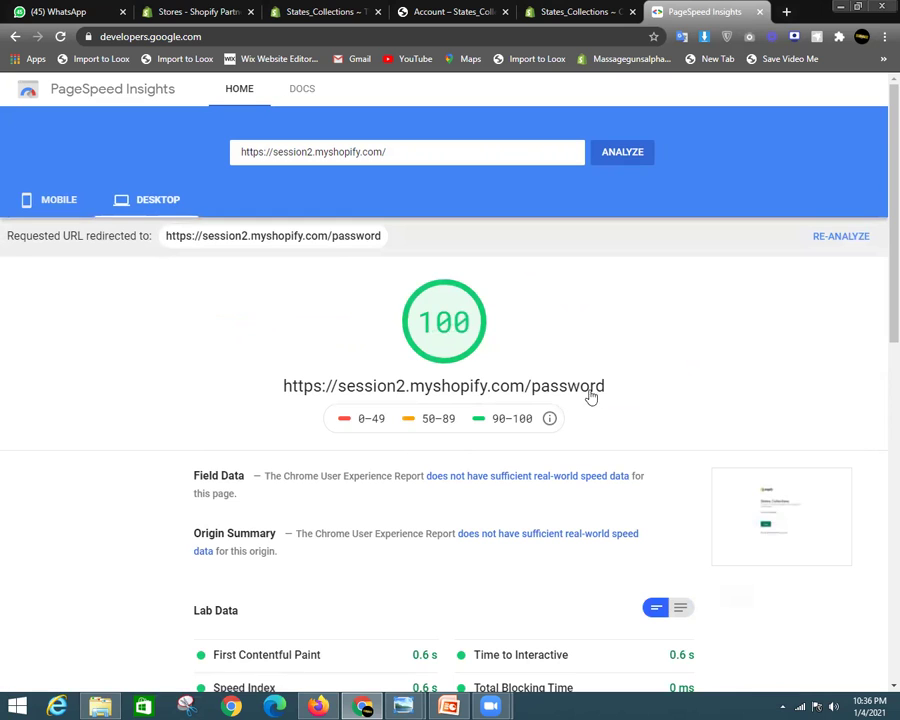
{"action": "left_click", "coordinate": [60, 200]}
{"action": "left_click", "coordinate": [153, 205]}
{"action": "left_click", "coordinate": [66, 205]}
{"action": "left_click", "coordinate": [133, 203]}
{"action": "left_click", "coordinate": [64, 201]}
{"action": "left_click", "coordinate": [120, 201]}
{"action": "left_click", "coordinate": [60, 200]}
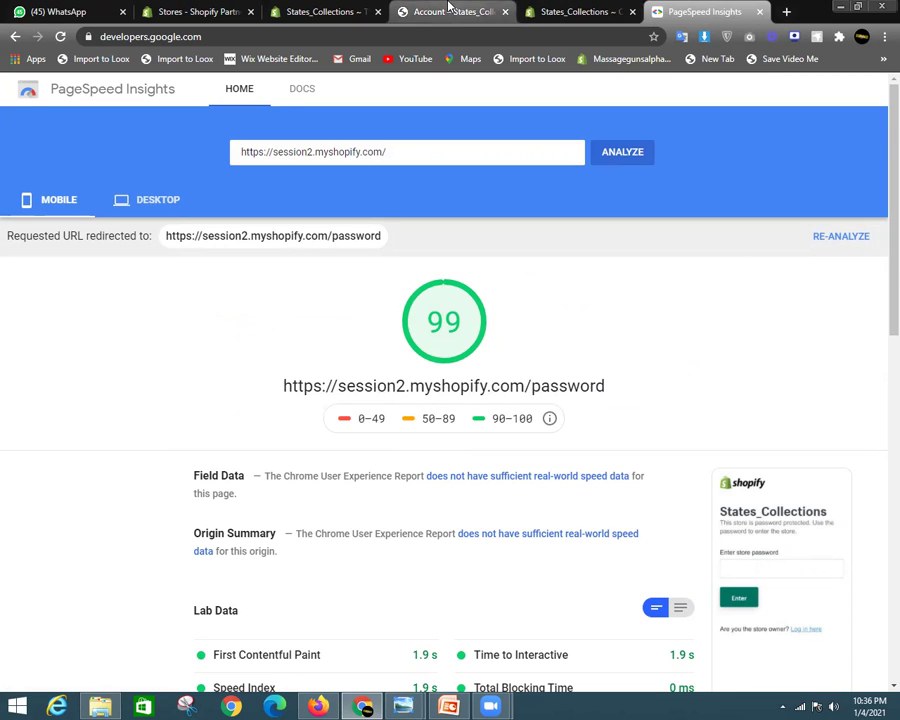
{"action": "left_click", "coordinate": [787, 12]}
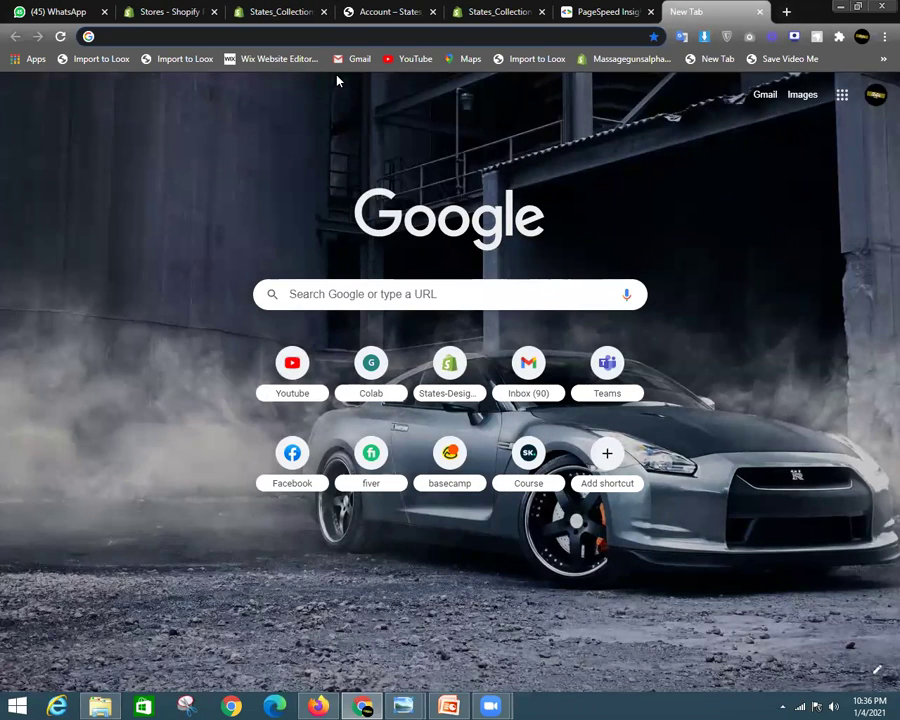
Replace the analyzed URL with the jayceecollections store address and run the analysis
{"action": "type", "text": "jay"}
{"action": "left_click_drag", "start_coordinate": [292, 32], "coordinate": [76, 36]}
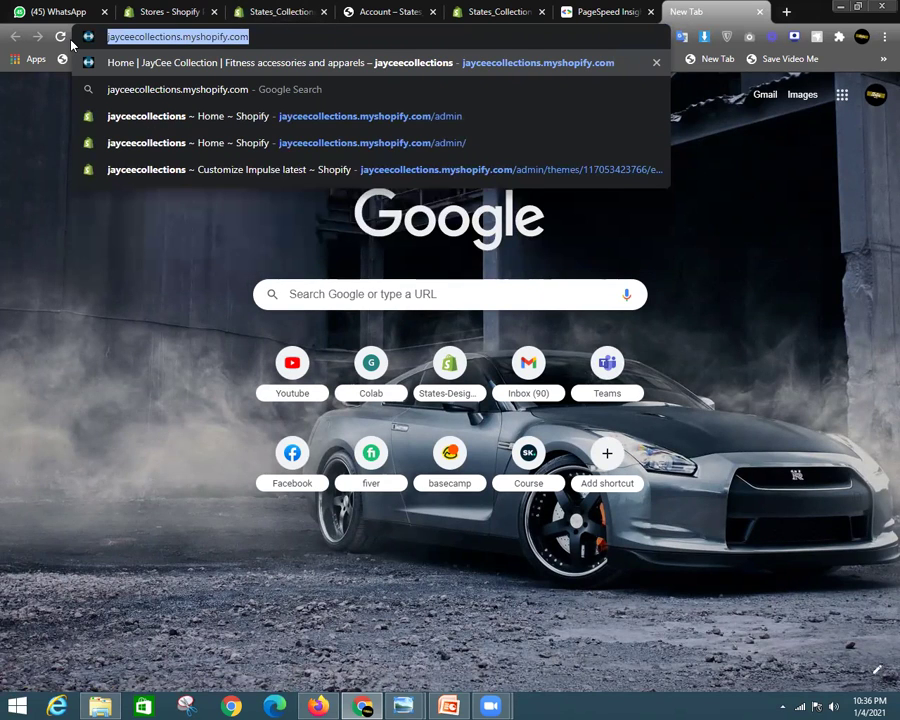
{"action": "left_click", "coordinate": [605, 12]}
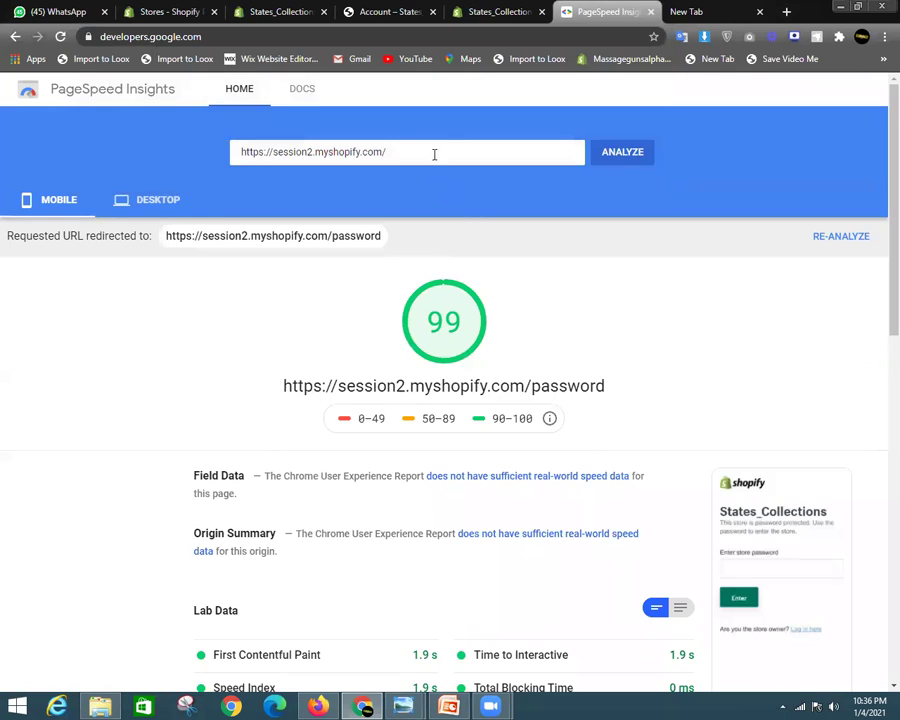
{"action": "left_click_drag", "start_coordinate": [395, 152], "coordinate": [203, 175]}
{"action": "key", "text": "ctrl+v"}
{"action": "left_click", "coordinate": [639, 152]}
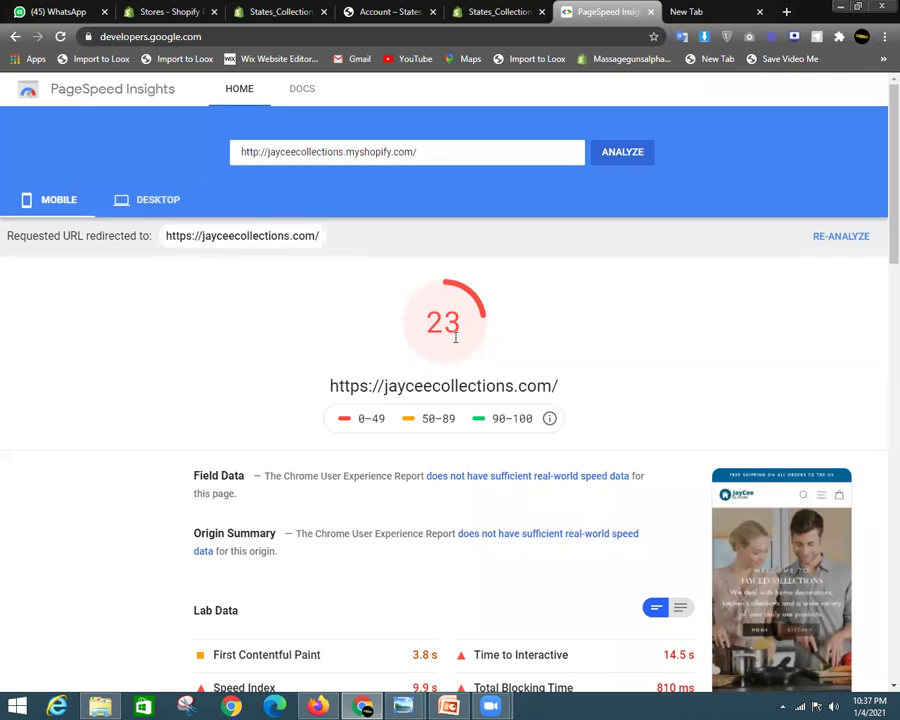
Compare the jayceecollections mobile score of 23 with its desktop score of 66
{"action": "left_click_drag", "start_coordinate": [424, 341], "coordinate": [474, 333]}
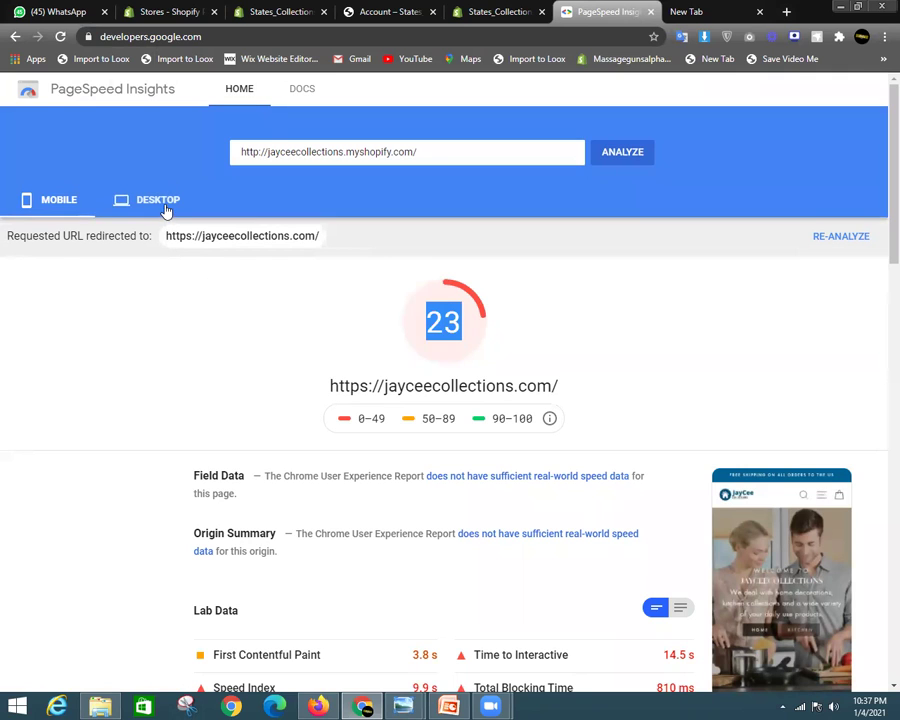
{"action": "left_click", "coordinate": [162, 204]}
{"action": "double_click", "coordinate": [442, 325]}
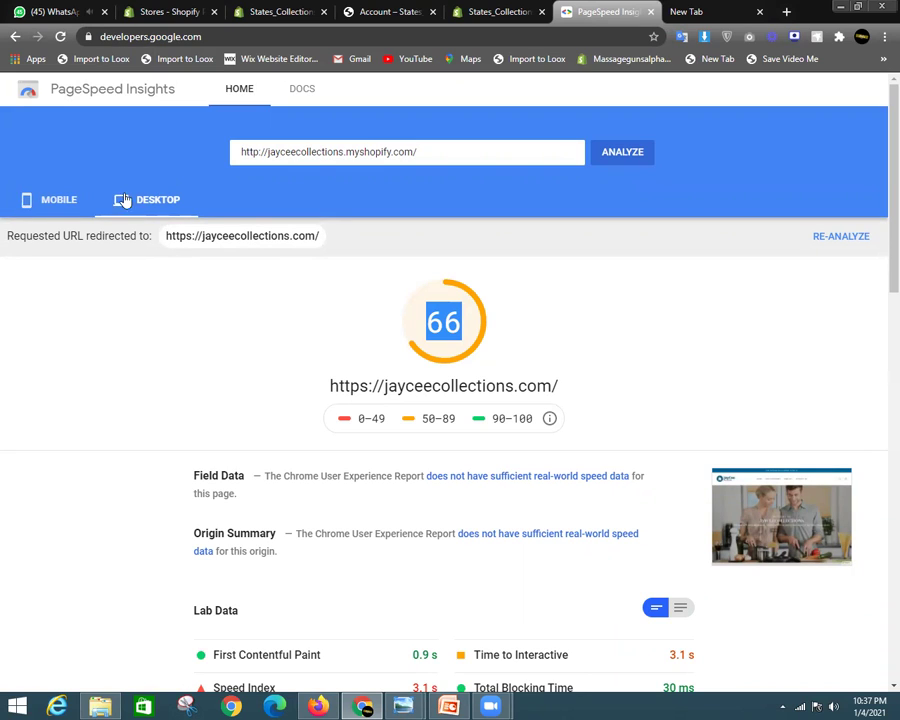
{"action": "left_click", "coordinate": [390, 353]}
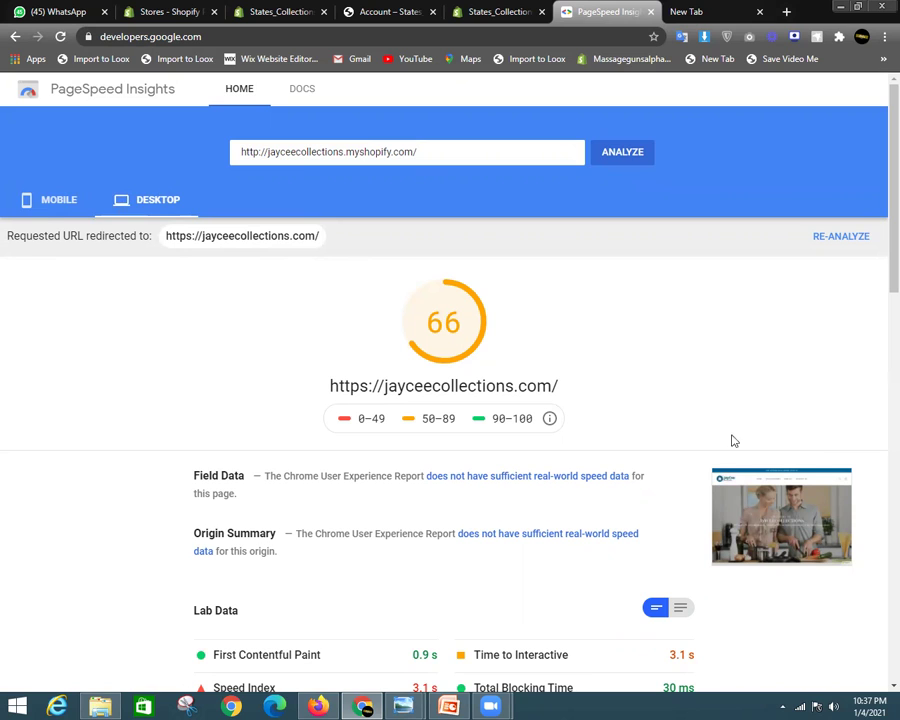
Scroll through the mobile Opportunities list, then go back to the Shopify Themes tab
{"action": "left_click", "coordinate": [44, 208]}
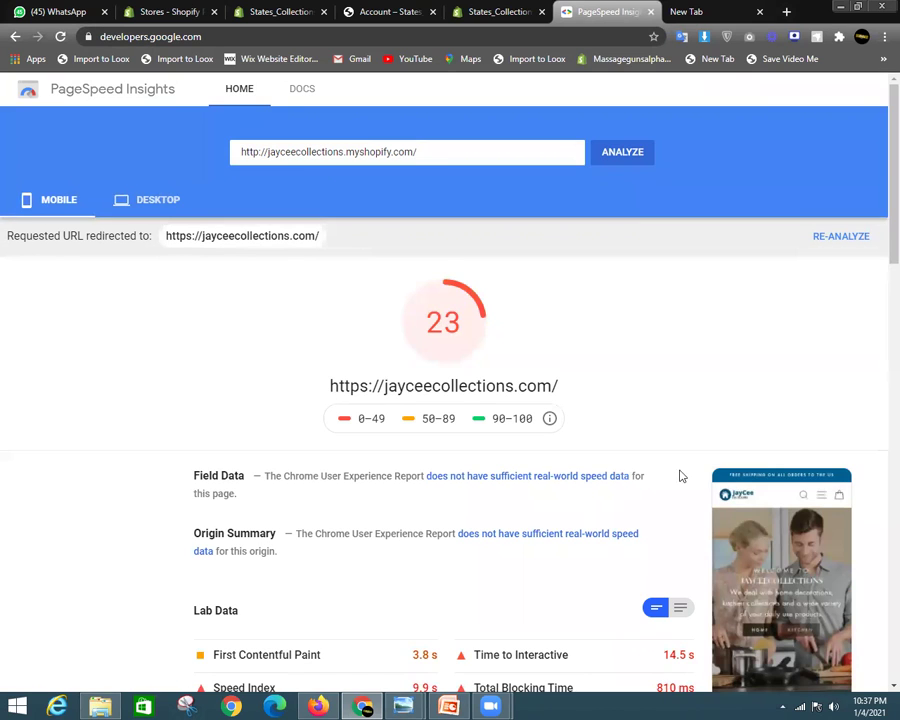
{"action": "scroll", "coordinate": [786, 508], "scroll_direction": "down", "scroll_amount": 1}
{"action": "scroll", "coordinate": [736, 380], "scroll_direction": "down", "scroll_amount": 3}
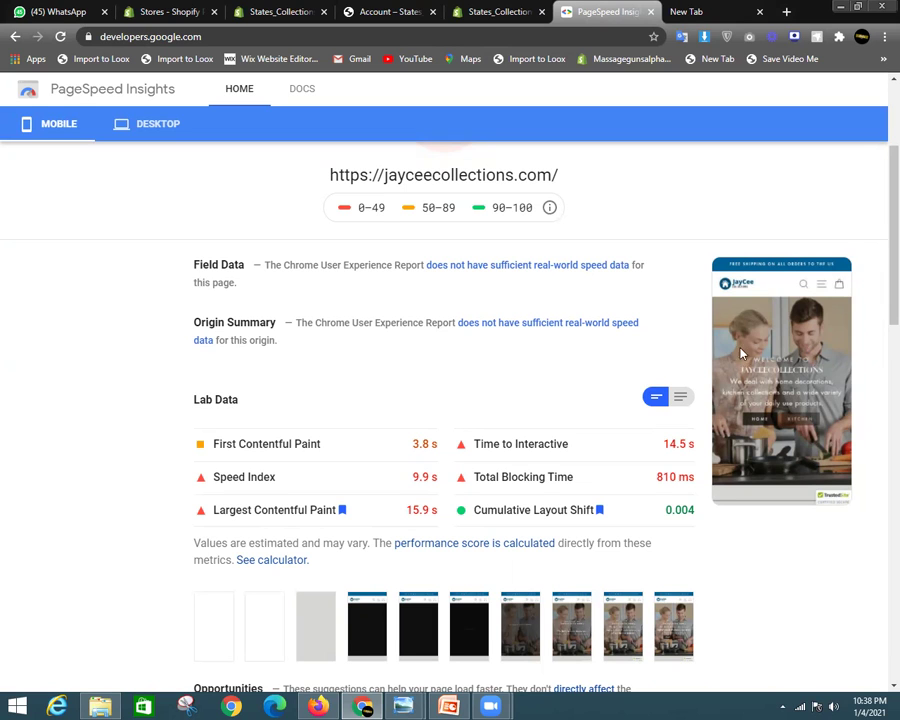
{"action": "scroll", "coordinate": [173, 334], "scroll_direction": "up", "scroll_amount": 4}
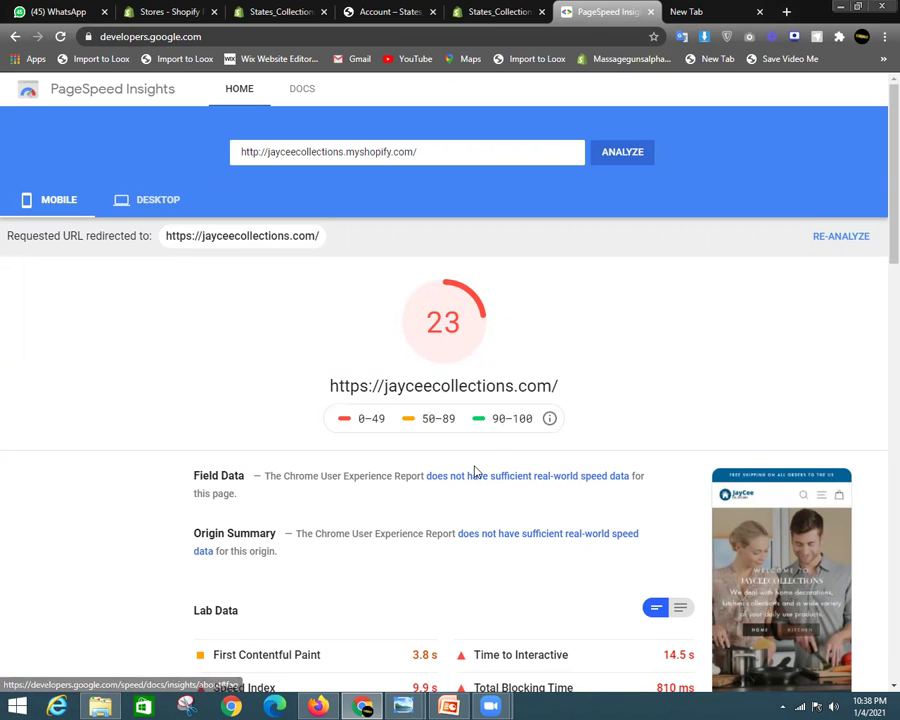
{"action": "scroll", "coordinate": [476, 471], "scroll_direction": "down", "scroll_amount": 3}
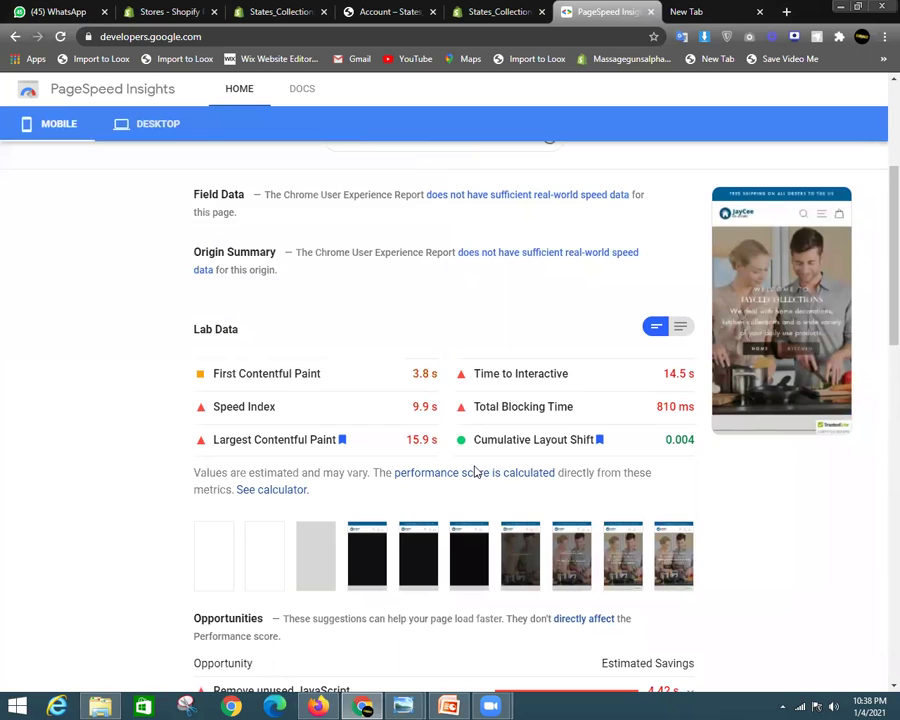
{"action": "scroll", "coordinate": [472, 472], "scroll_direction": "down", "scroll_amount": 3}
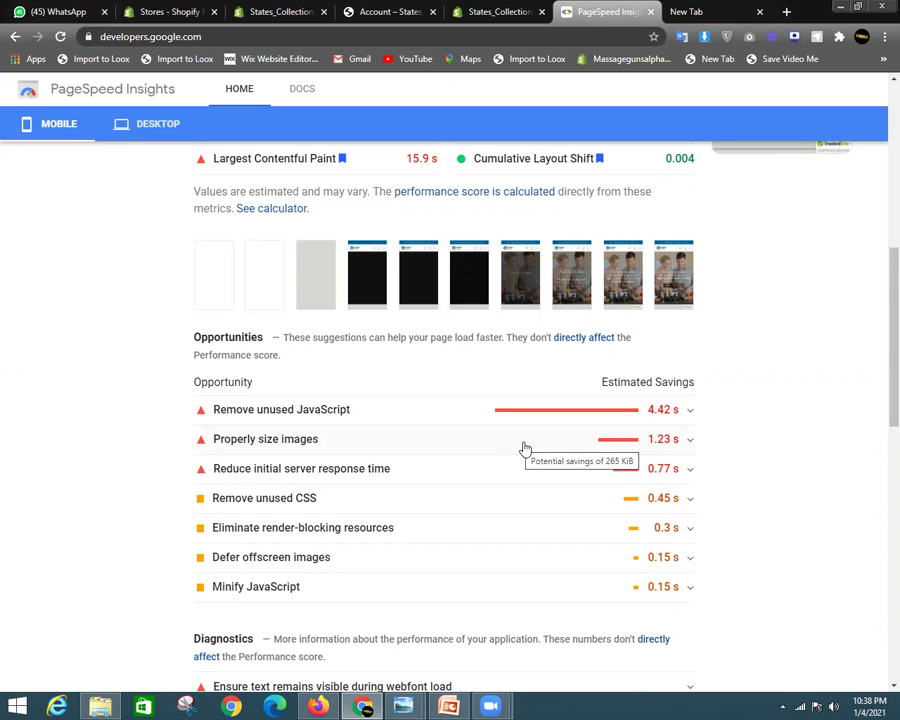
{"action": "left_click", "coordinate": [281, 10]}
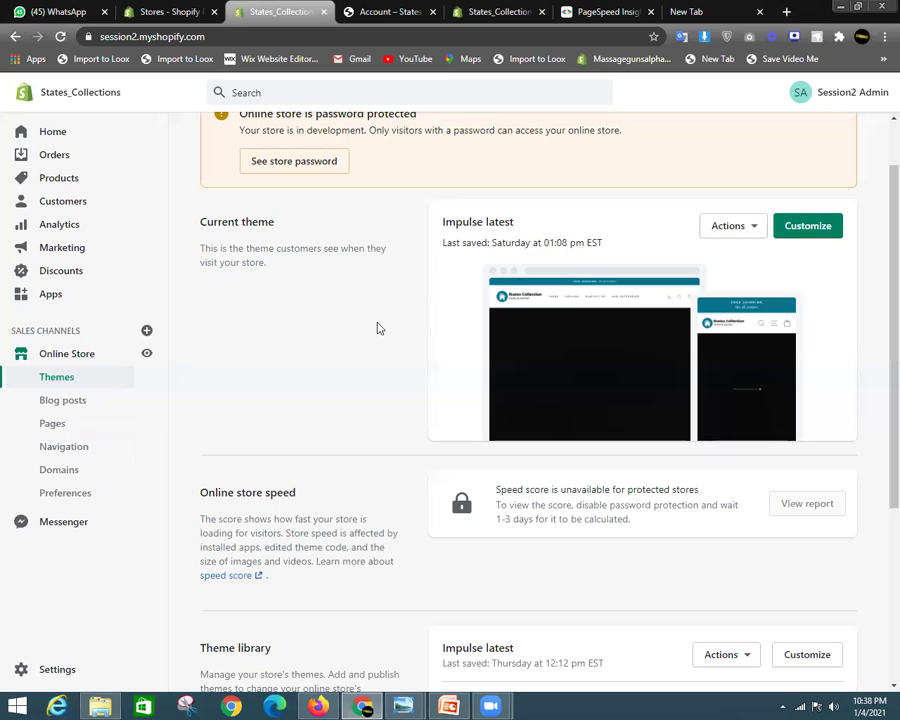
Choose Edit code from the Actions menu of the current Impulse latest theme
{"action": "left_click", "coordinate": [721, 231]}
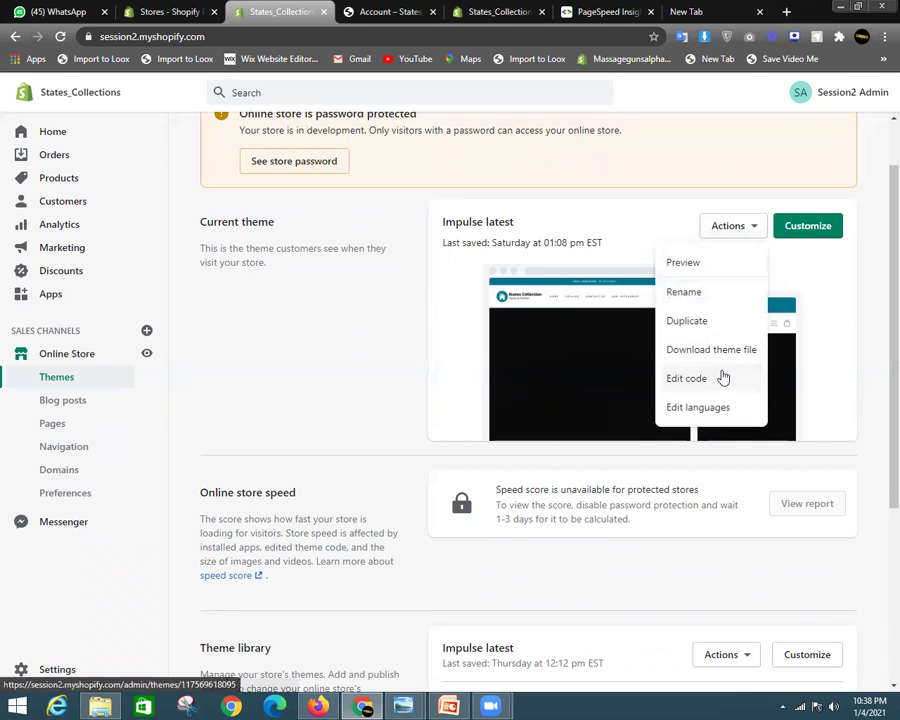
{"action": "left_click", "coordinate": [723, 377]}
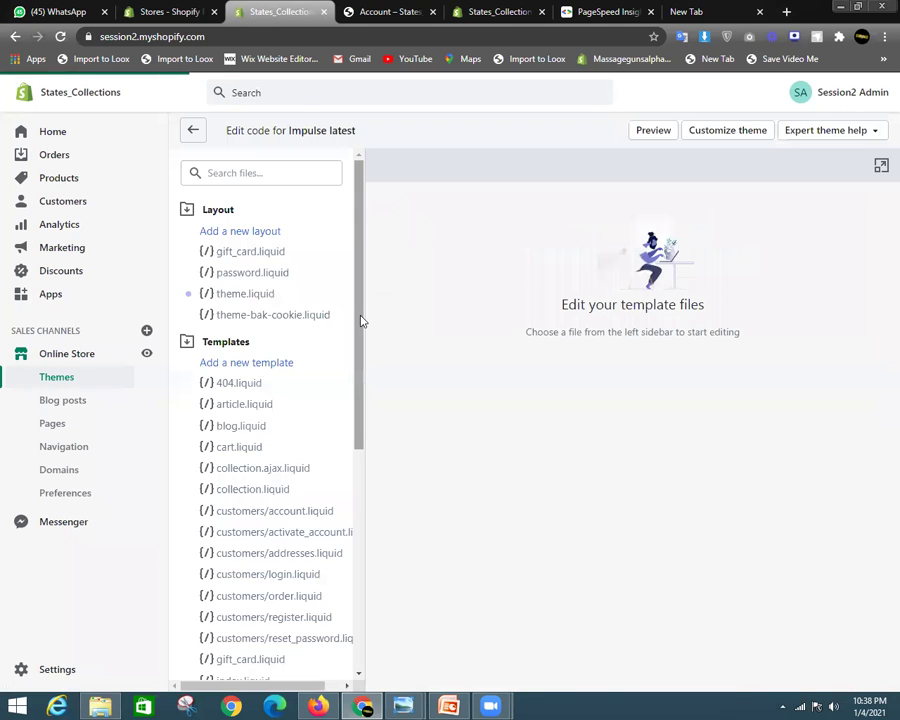
Open product.ajax.liquid and expand the Sections folder to browse its files
{"action": "scroll", "coordinate": [237, 392], "scroll_direction": "down", "scroll_amount": 5}
{"action": "scroll", "coordinate": [237, 392], "scroll_direction": "down", "scroll_amount": 3}
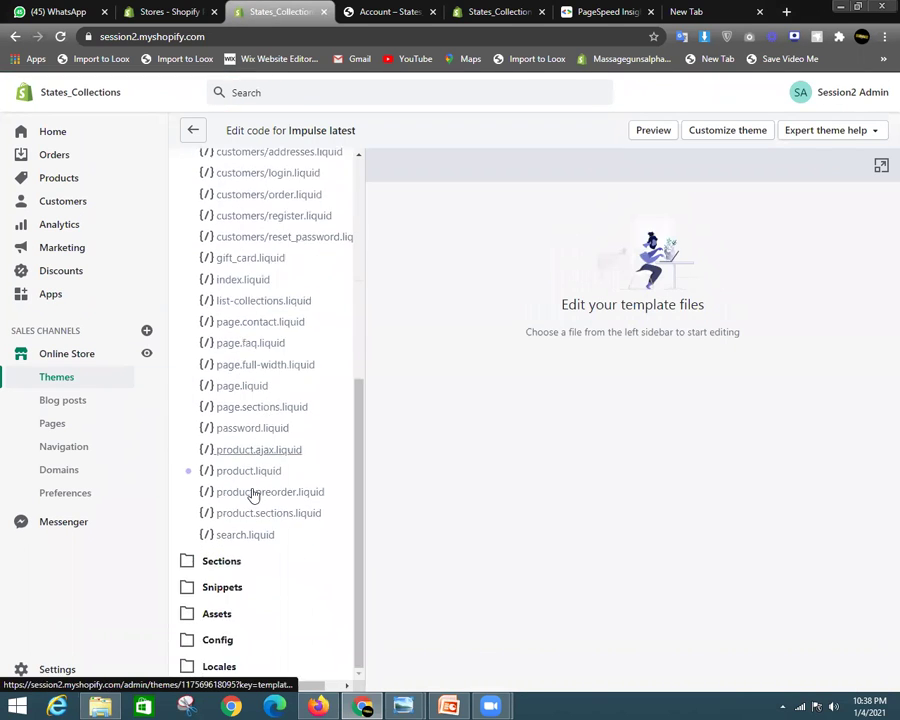
{"action": "left_click", "coordinate": [287, 459]}
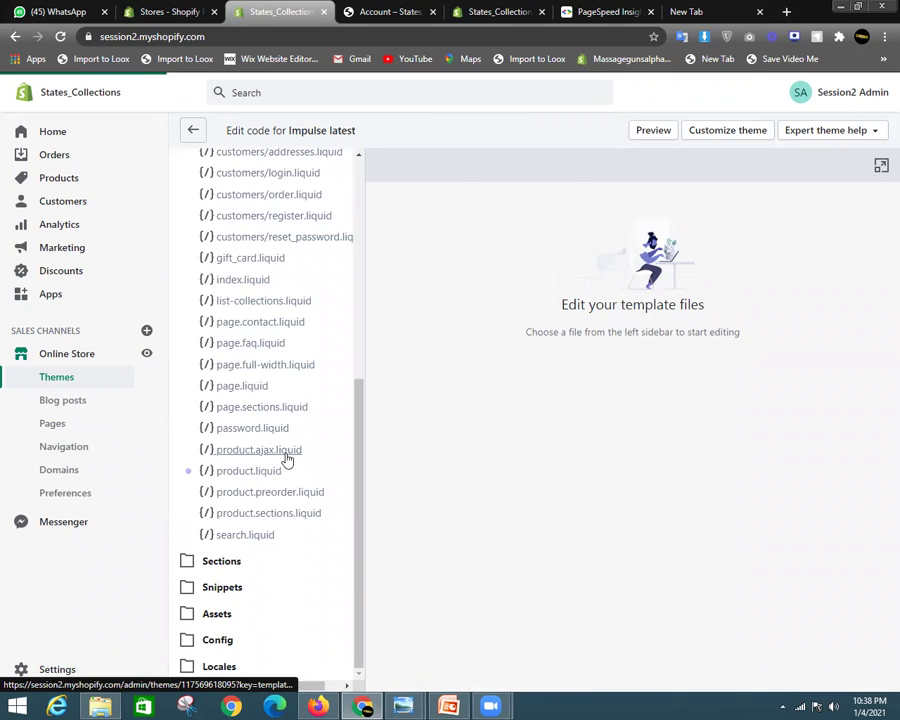
{"action": "left_click", "coordinate": [252, 564]}
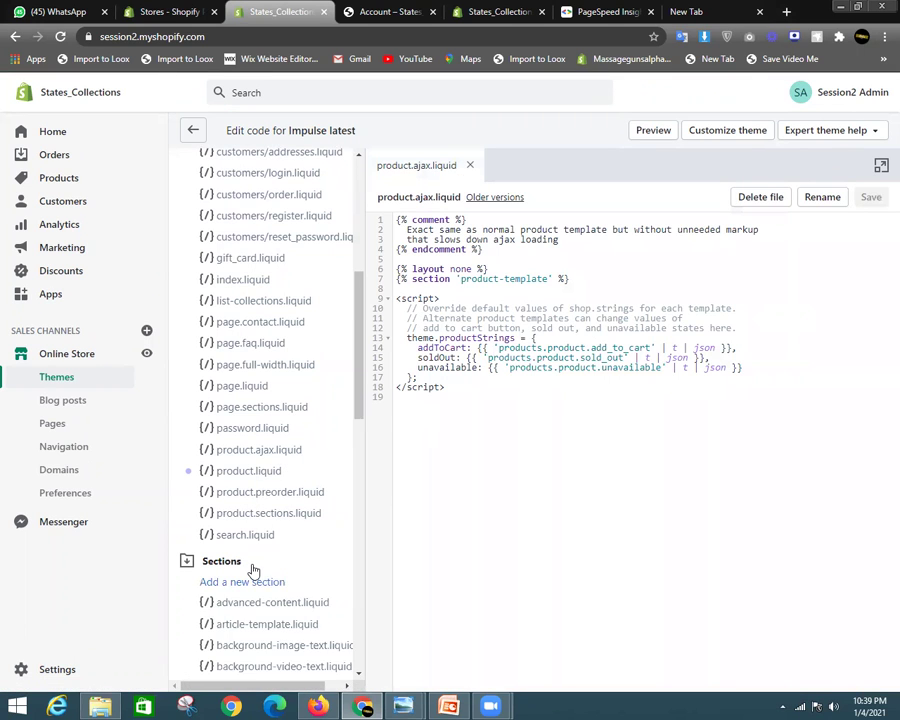
{"action": "scroll", "coordinate": [253, 540], "scroll_direction": "down", "scroll_amount": 4}
{"action": "scroll", "coordinate": [253, 462], "scroll_direction": "down", "scroll_amount": 2}
{"action": "scroll", "coordinate": [253, 462], "scroll_direction": "up", "scroll_amount": 9}
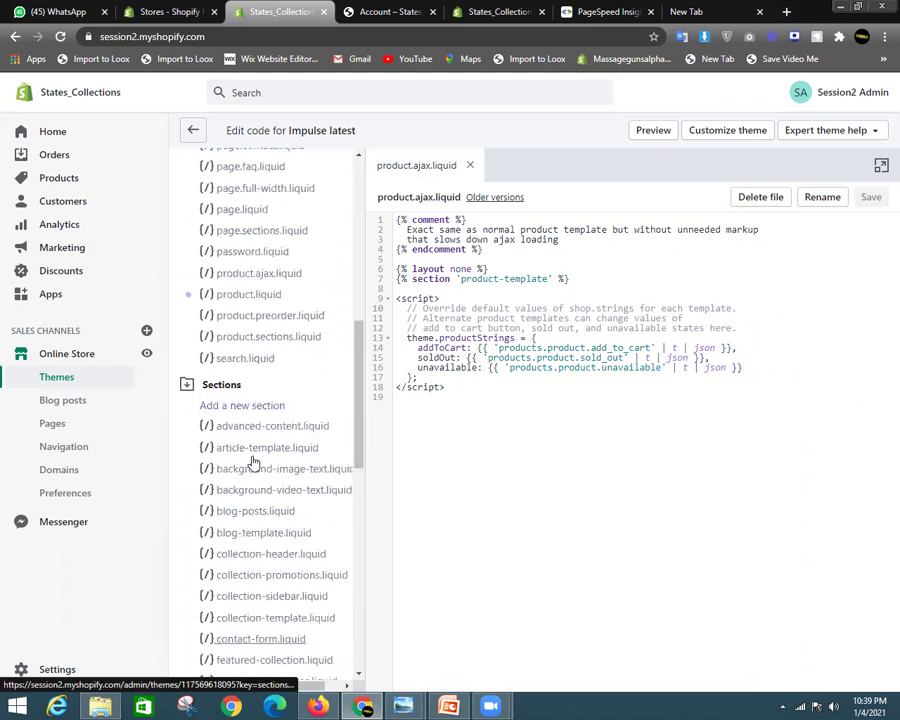
{"action": "scroll", "coordinate": [253, 462], "scroll_direction": "down", "scroll_amount": 4}
{"action": "scroll", "coordinate": [253, 462], "scroll_direction": "down", "scroll_amount": 5}
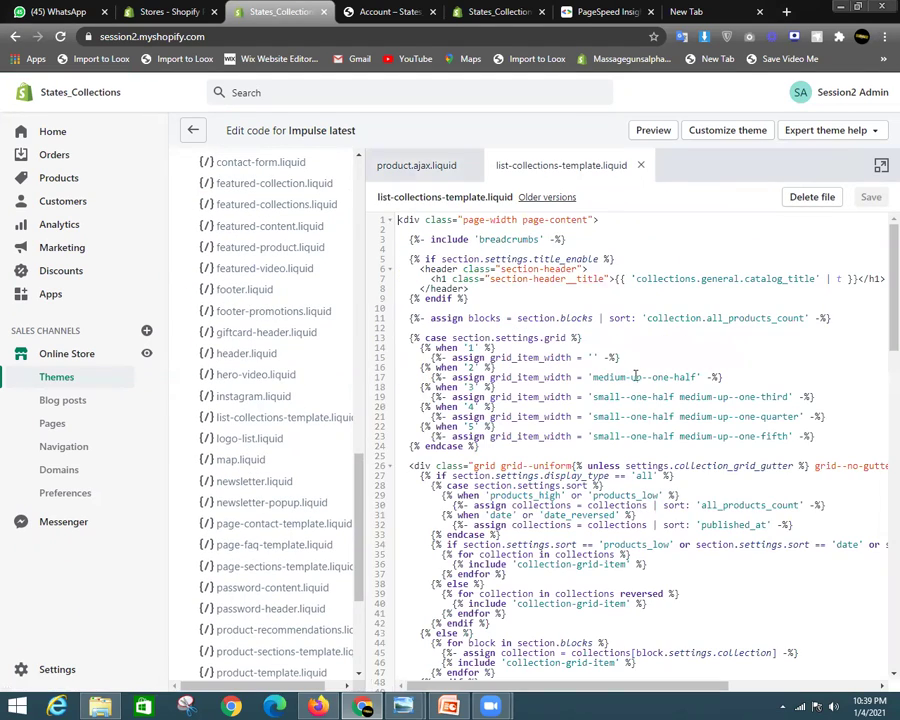
{"action": "scroll", "coordinate": [635, 375], "scroll_direction": "down", "scroll_amount": 9}
{"action": "scroll", "coordinate": [635, 375], "scroll_direction": "down", "scroll_amount": 4}
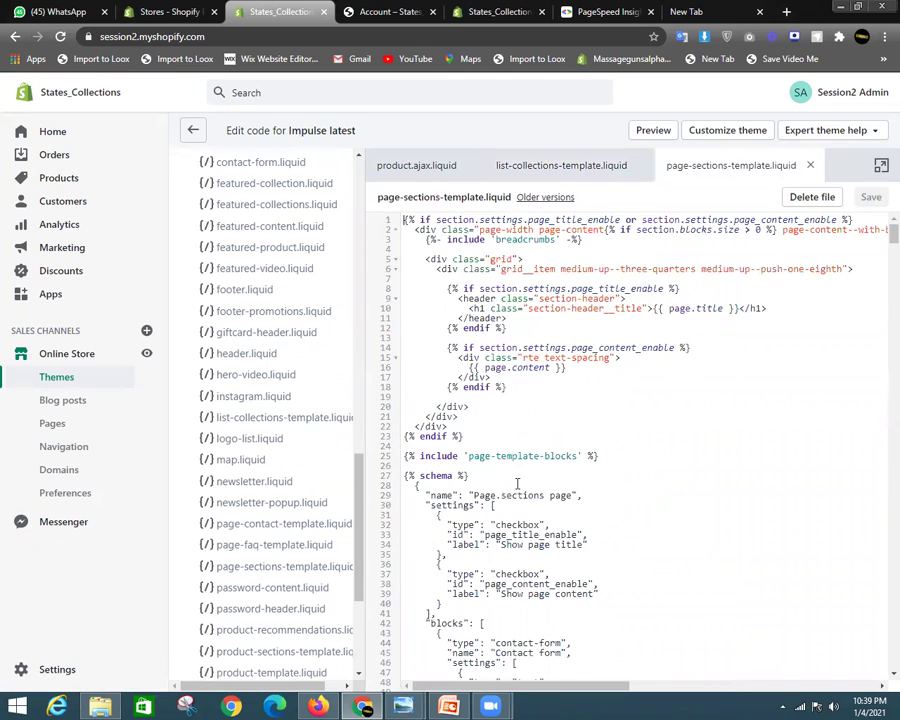
{"action": "scroll", "coordinate": [518, 482], "scroll_direction": "down", "scroll_amount": 5}
{"action": "left_click_drag", "start_coordinate": [892, 257], "coordinate": [878, 530]}
{"action": "scroll", "coordinate": [310, 468], "scroll_direction": "down", "scroll_amount": 3}
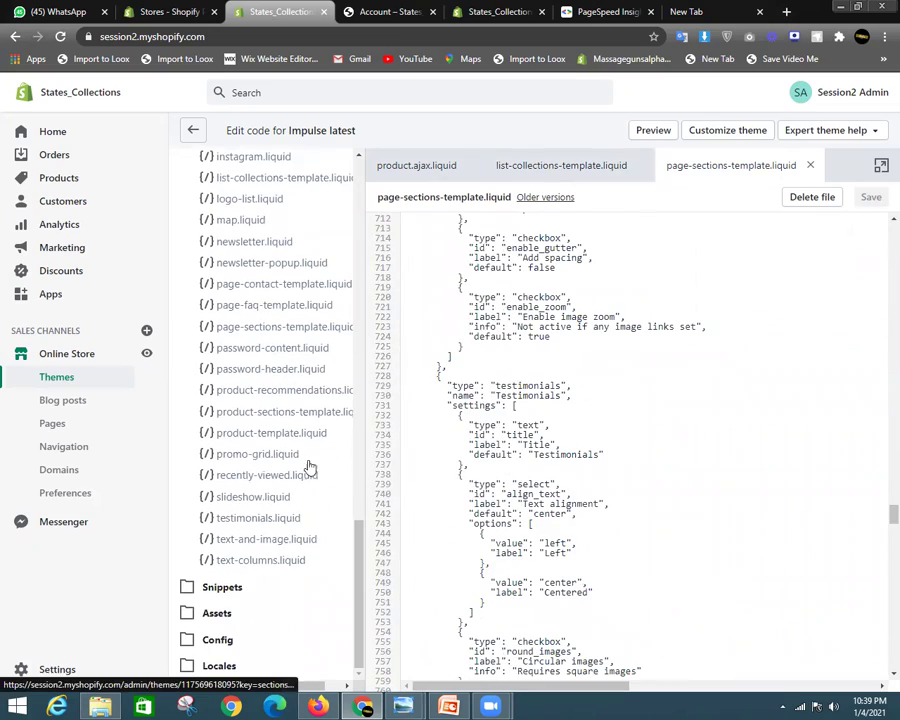
Expand Snippets and open an icon snippet, icon-facebook.liquid, page.sections.liquid and collection.ajax.liquid
{"action": "left_click", "coordinate": [241, 592]}
{"action": "scroll", "coordinate": [269, 374], "scroll_direction": "down", "scroll_amount": 10}
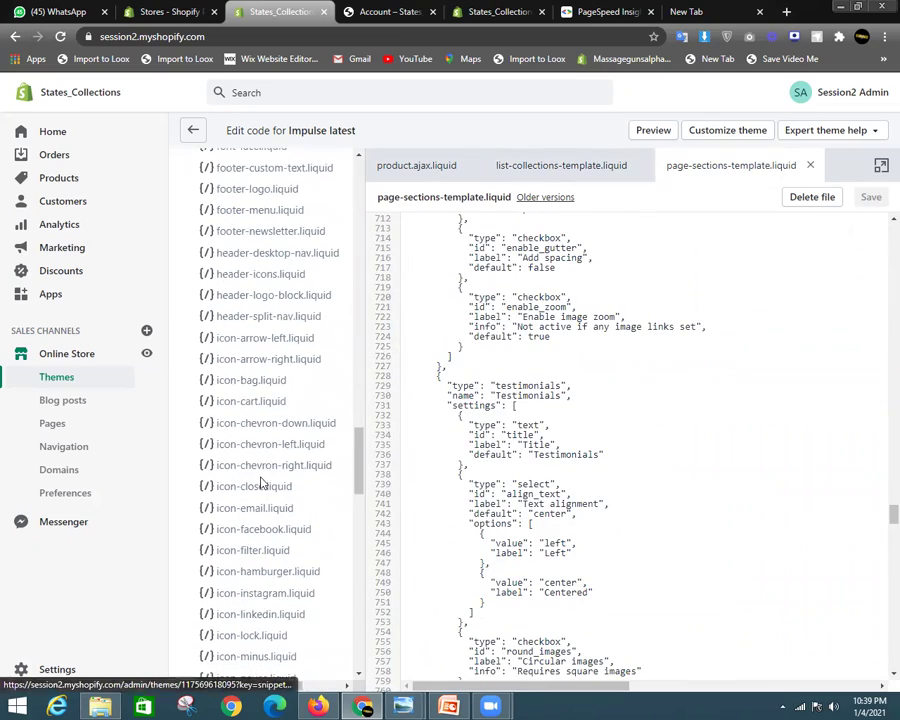
{"action": "left_click", "coordinate": [266, 468]}
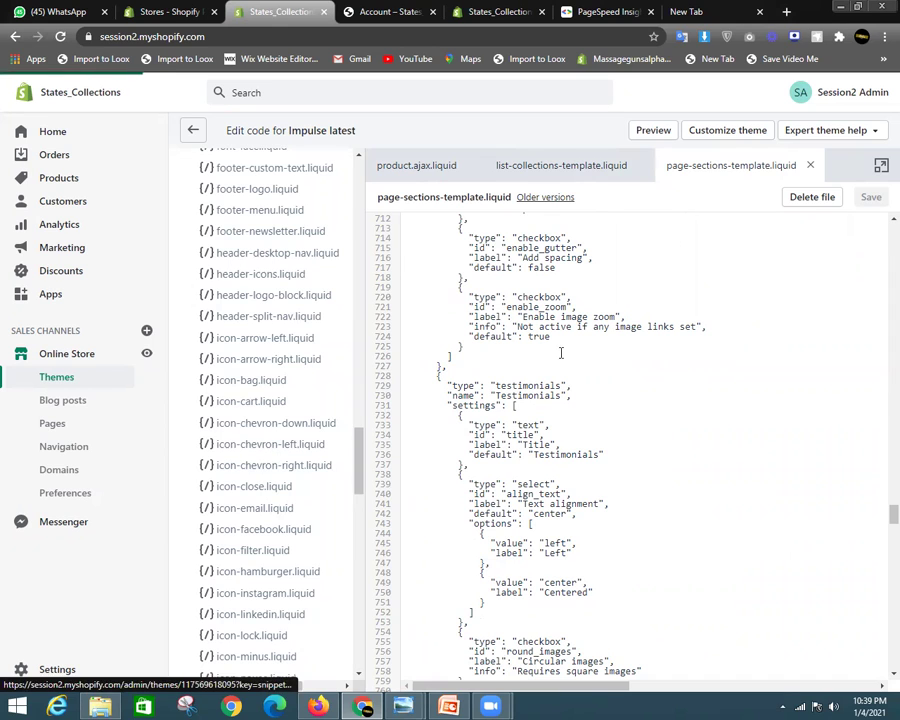
{"action": "left_click", "coordinate": [259, 532]}
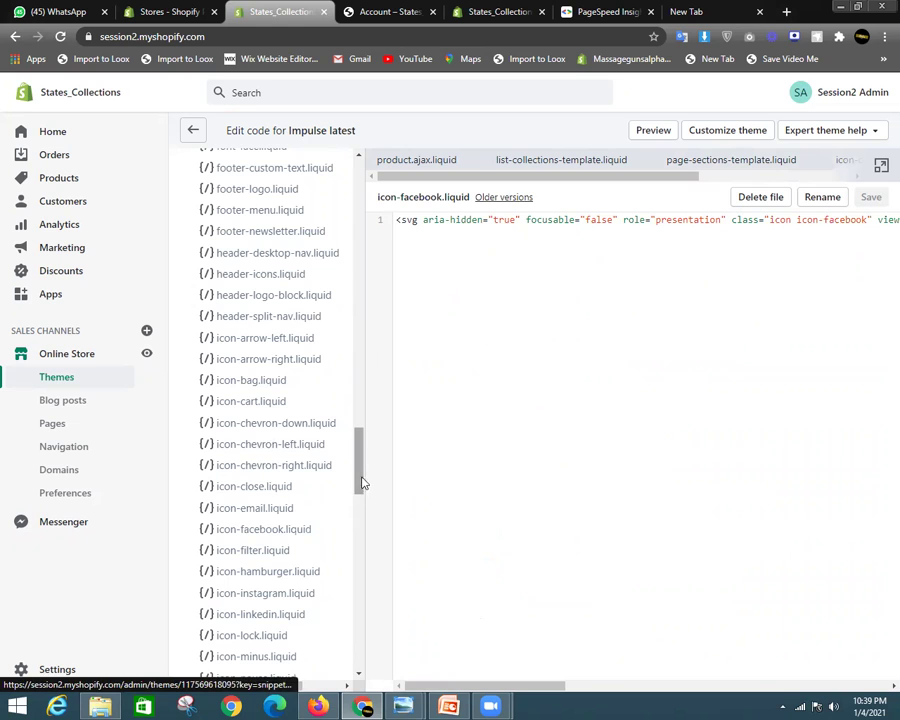
{"action": "left_click_drag", "start_coordinate": [362, 476], "coordinate": [374, 300]}
{"action": "scroll", "coordinate": [297, 311], "scroll_direction": "up", "scroll_amount": 4}
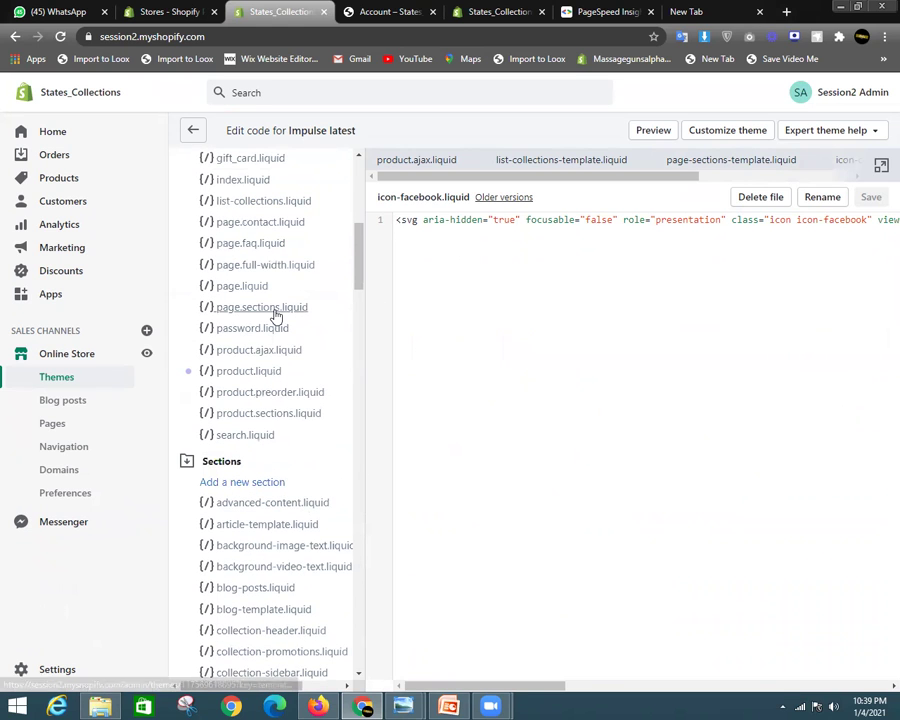
{"action": "left_click", "coordinate": [276, 310]}
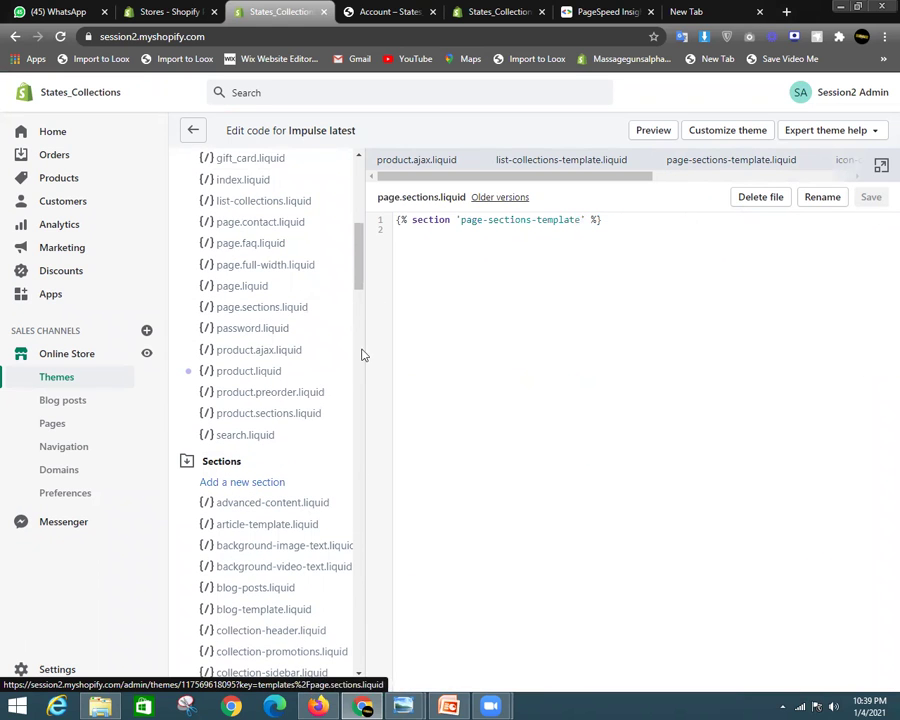
{"action": "scroll", "coordinate": [335, 249], "scroll_direction": "up", "scroll_amount": 4}
{"action": "left_click", "coordinate": [300, 316]}
Scroll through the open theme file's code to review it
{"action": "scroll", "coordinate": [360, 212], "scroll_direction": "up", "scroll_amount": 1}
{"action": "scroll", "coordinate": [281, 265], "scroll_direction": "down", "scroll_amount": 1}
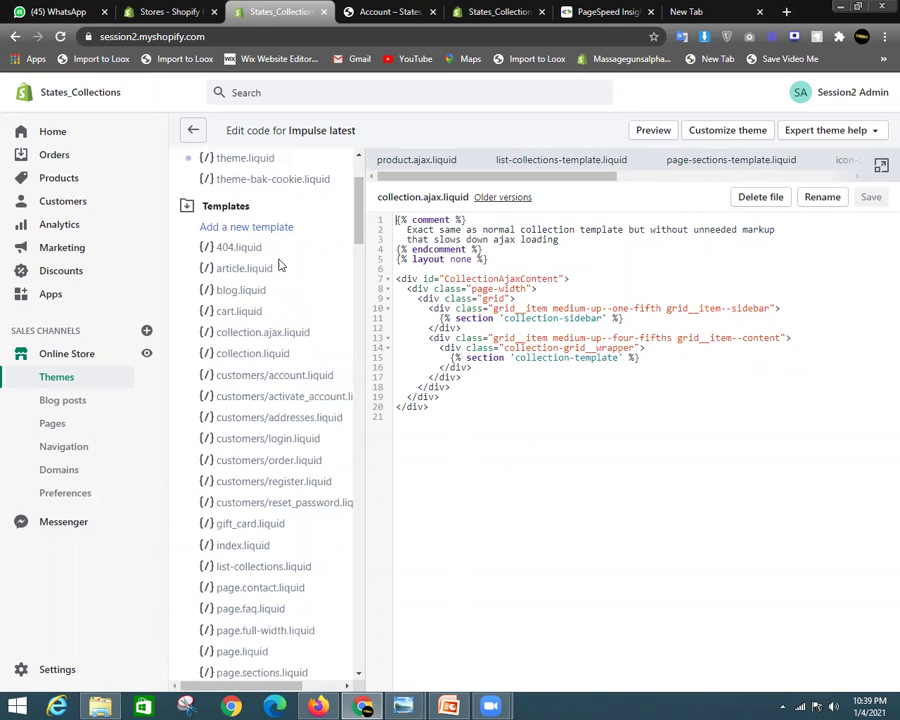
{"action": "left_click_drag", "start_coordinate": [358, 210], "coordinate": [362, 395]}
{"action": "scroll", "coordinate": [237, 293], "scroll_direction": "down", "scroll_amount": 4}
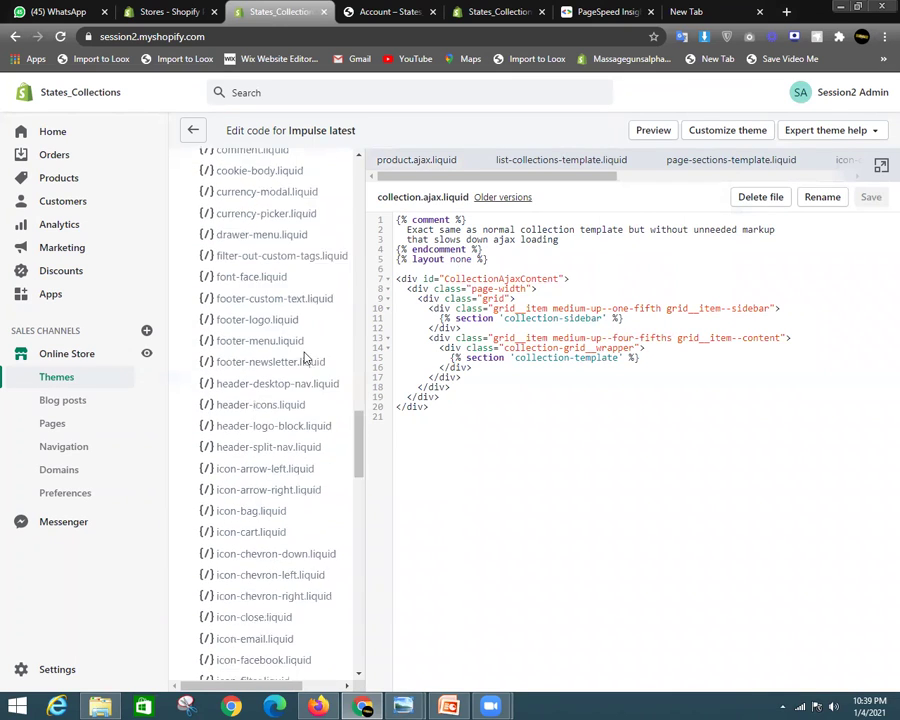
{"action": "left_click_drag", "start_coordinate": [360, 445], "coordinate": [385, 153]}
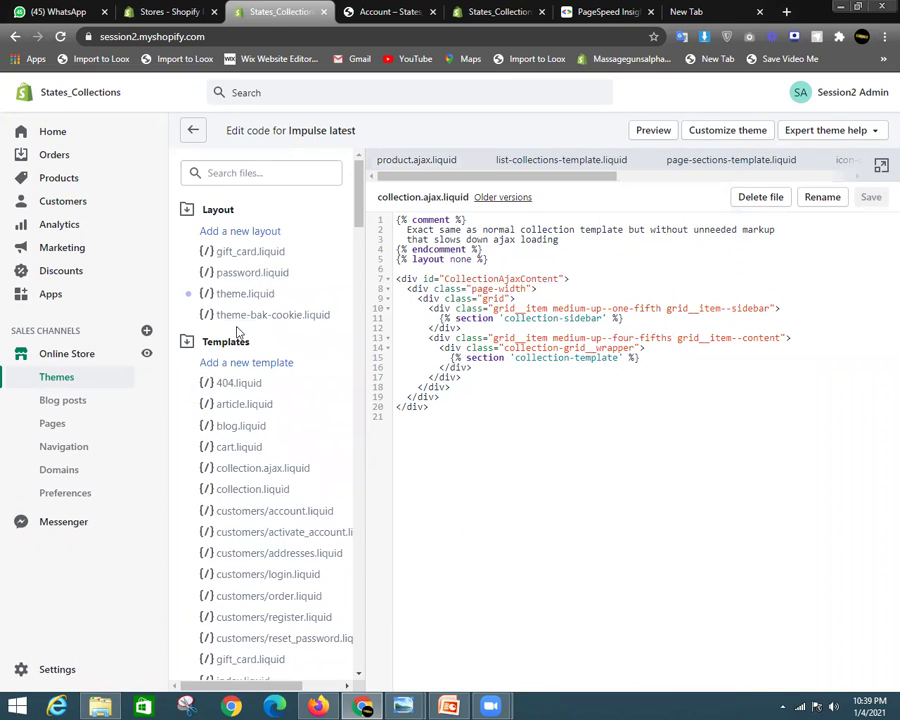
{"action": "scroll", "coordinate": [240, 356], "scroll_direction": "down", "scroll_amount": 5}
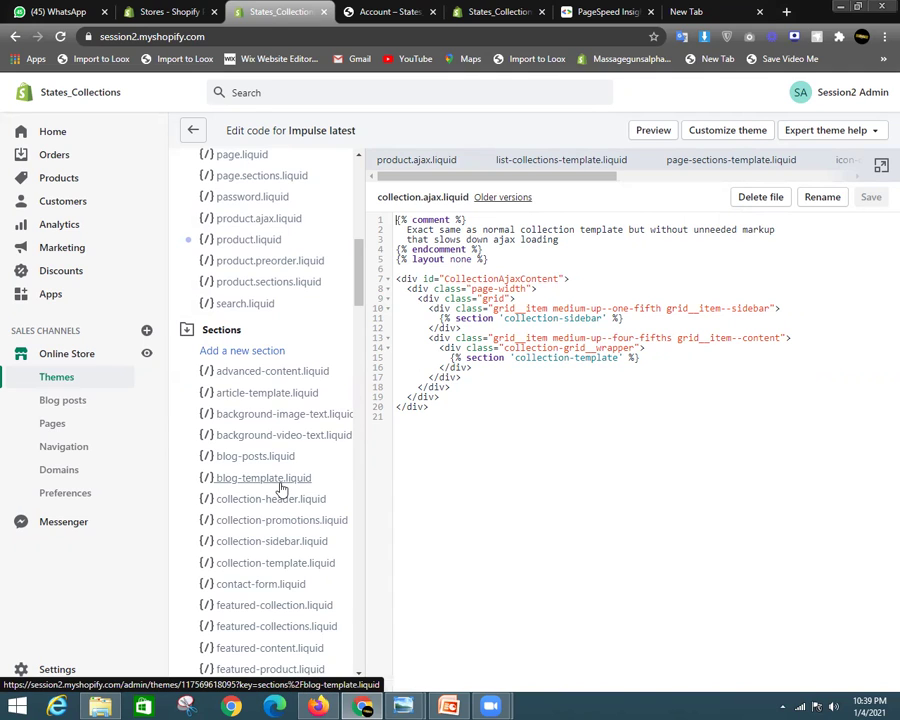
{"action": "scroll", "coordinate": [282, 489], "scroll_direction": "down", "scroll_amount": 1}
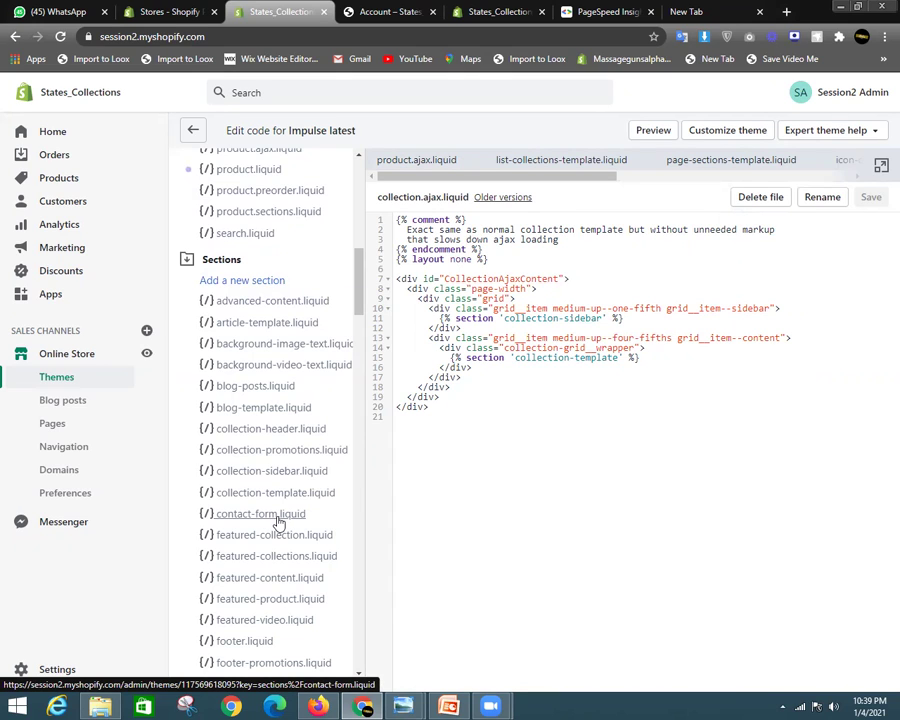
{"action": "scroll", "coordinate": [278, 521], "scroll_direction": "down", "scroll_amount": 2}
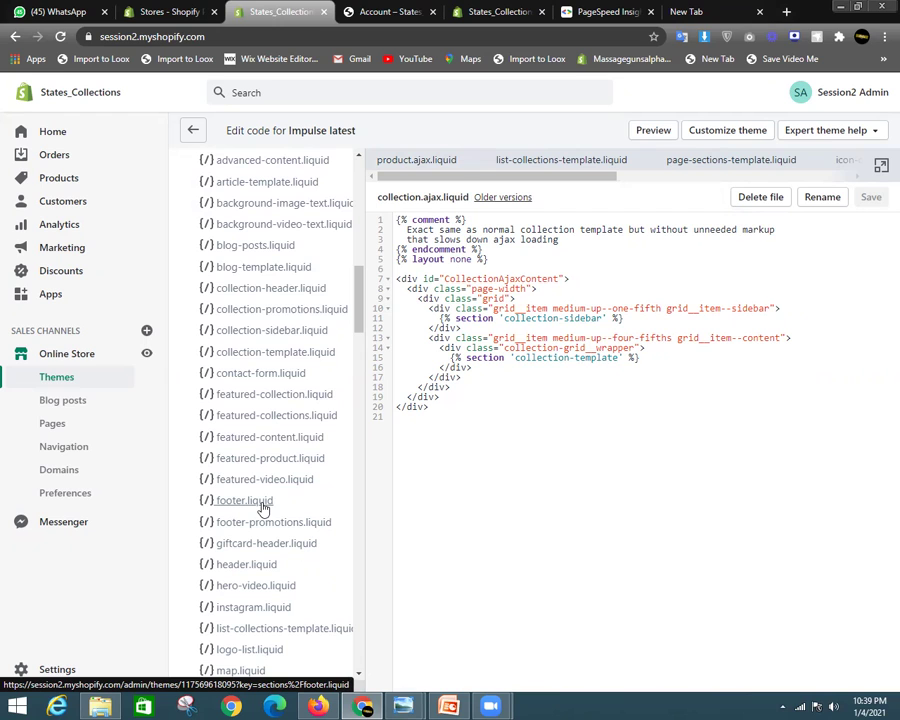
{"action": "scroll", "coordinate": [263, 510], "scroll_direction": "down", "scroll_amount": 2}
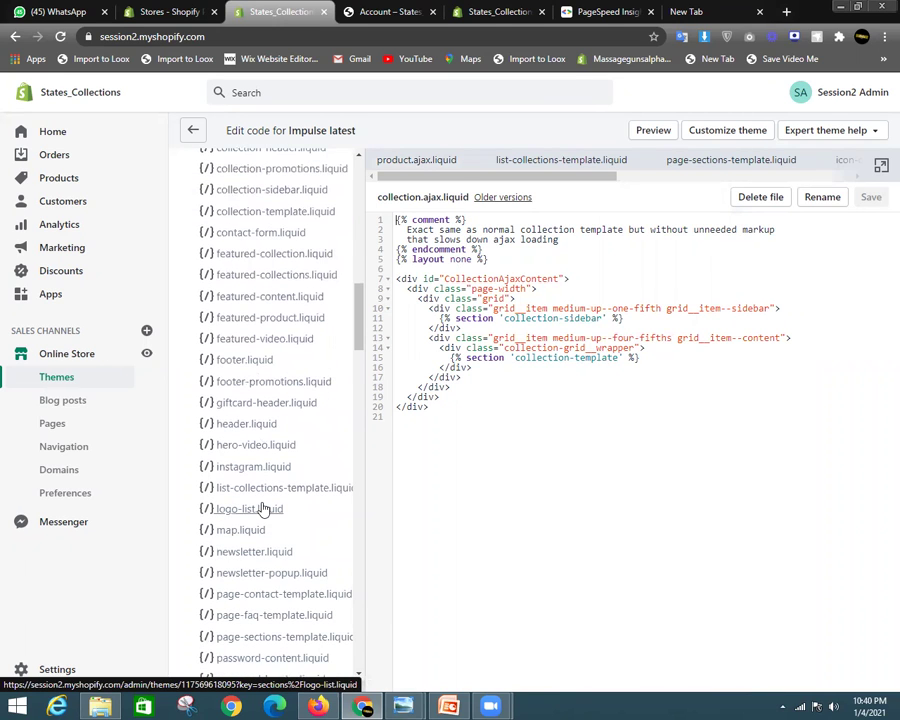
{"action": "scroll", "coordinate": [255, 516], "scroll_direction": "down", "scroll_amount": 2}
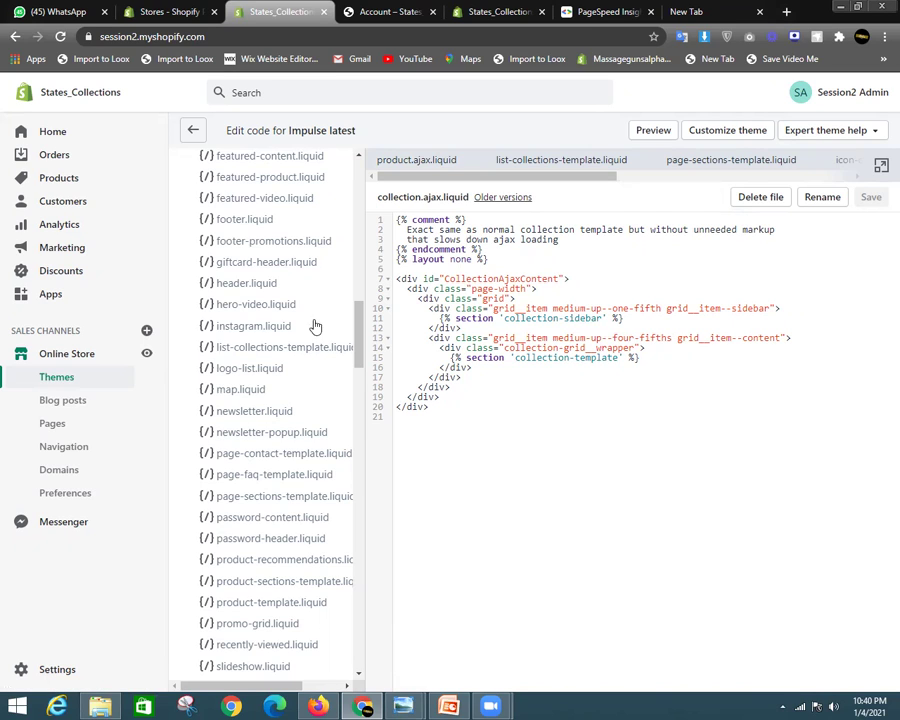
{"action": "scroll", "coordinate": [326, 428], "scroll_direction": "down", "scroll_amount": 3}
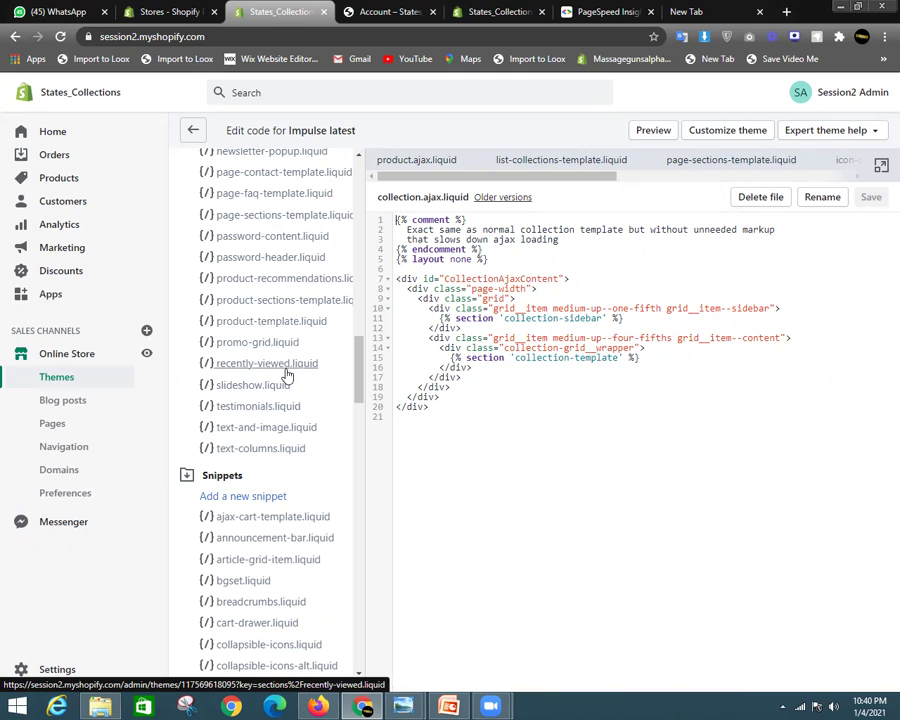
{"action": "scroll", "coordinate": [287, 382], "scroll_direction": "up", "scroll_amount": 1}
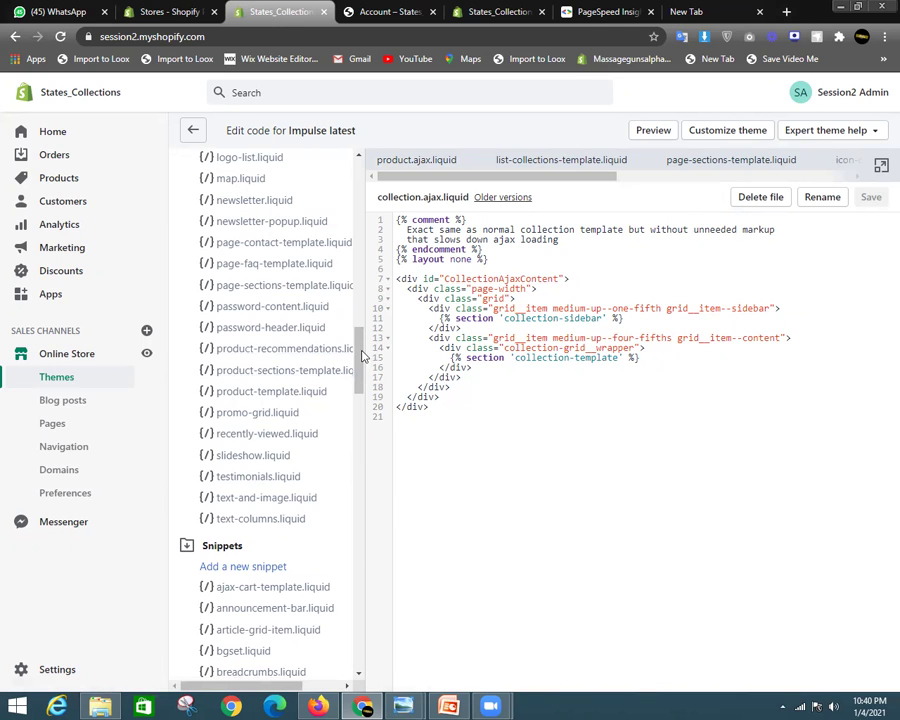
{"action": "mouse_move", "coordinate": [358, 355]}
{"action": "left_mouse_down"}
{"action": "mouse_move", "coordinate": [360, 262]}
{"action": "mouse_move", "coordinate": [370, 368]}
{"action": "left_mouse_up"}
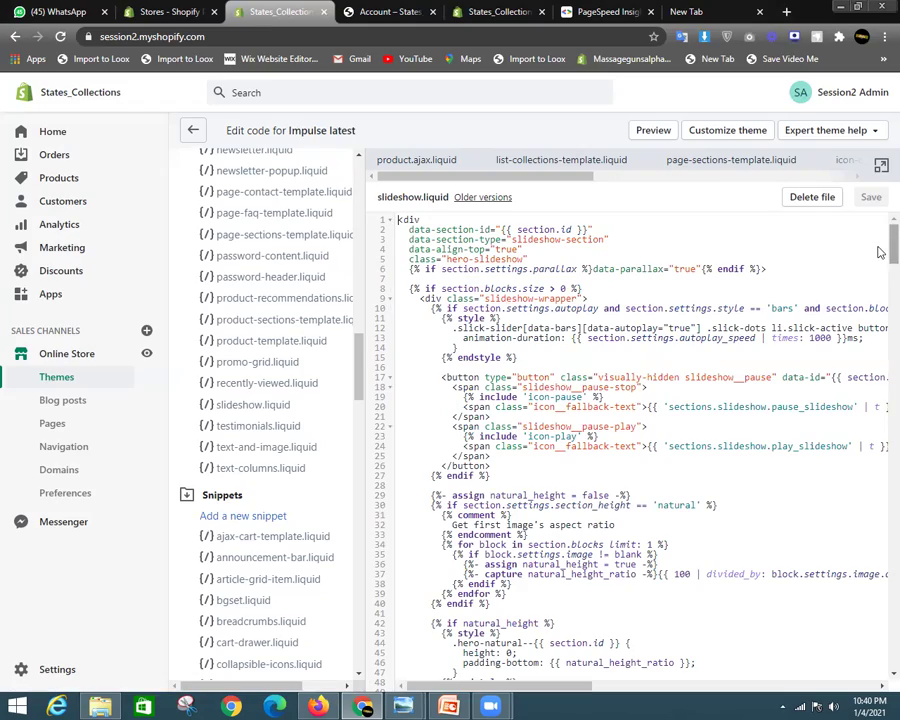
{"action": "scroll", "coordinate": [879, 252], "scroll_direction": "down", "scroll_amount": 20}
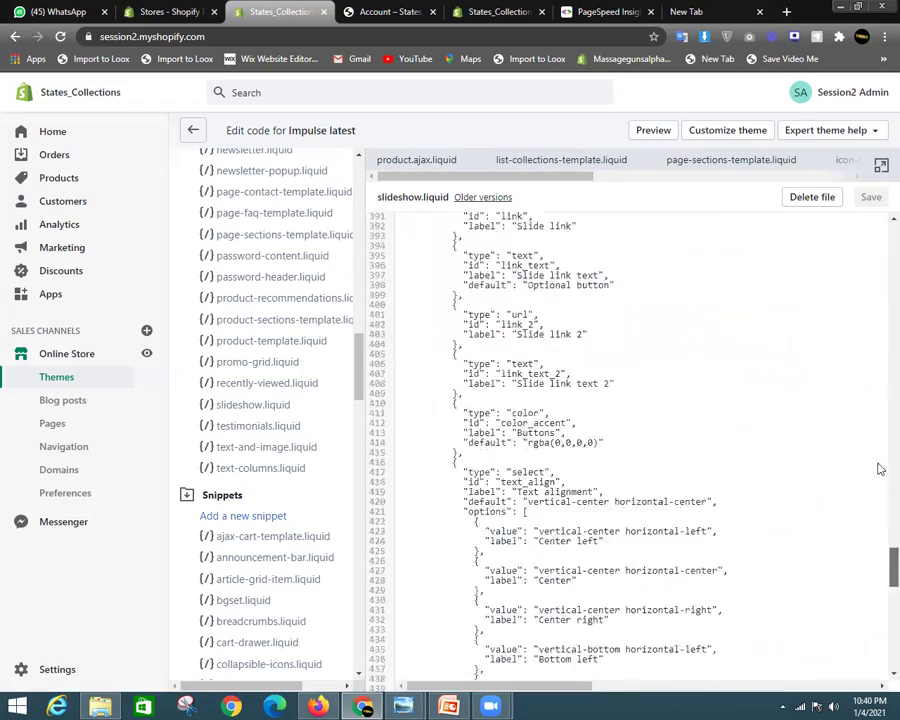
{"action": "scroll", "coordinate": [879, 468], "scroll_direction": "up", "scroll_amount": 20}
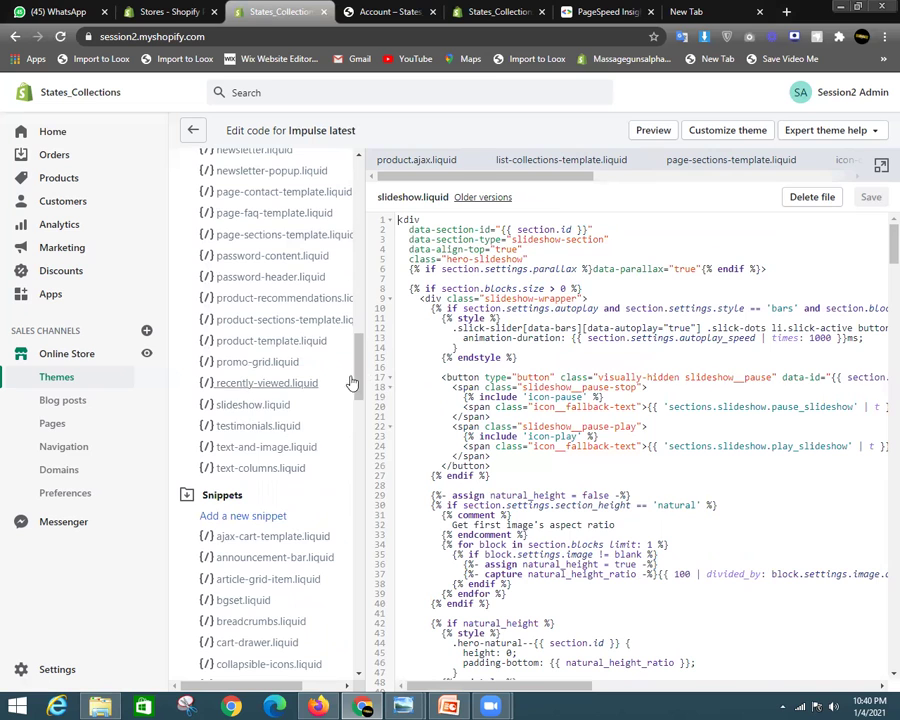
{"action": "scroll", "coordinate": [360, 394], "scroll_direction": "down", "scroll_amount": 5}
{"action": "left_click_drag", "start_coordinate": [365, 410], "coordinate": [344, 170]}
Search theme files for 'contac' and open contact-form.liquid, then page-contact-template.liquid
{"action": "left_click", "coordinate": [312, 175]}
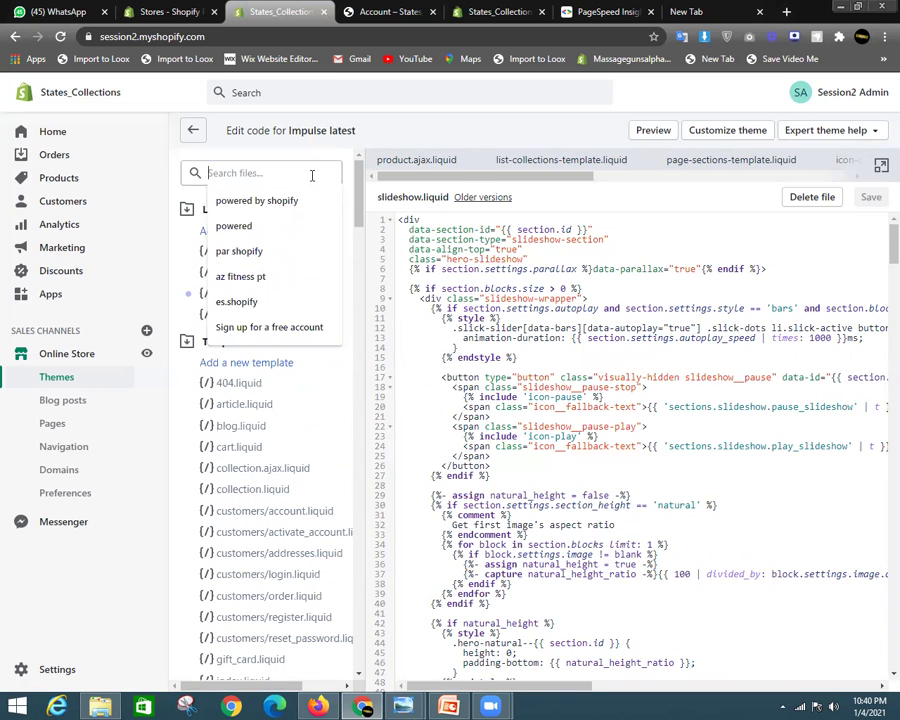
{"action": "type", "text": "slideshow"}
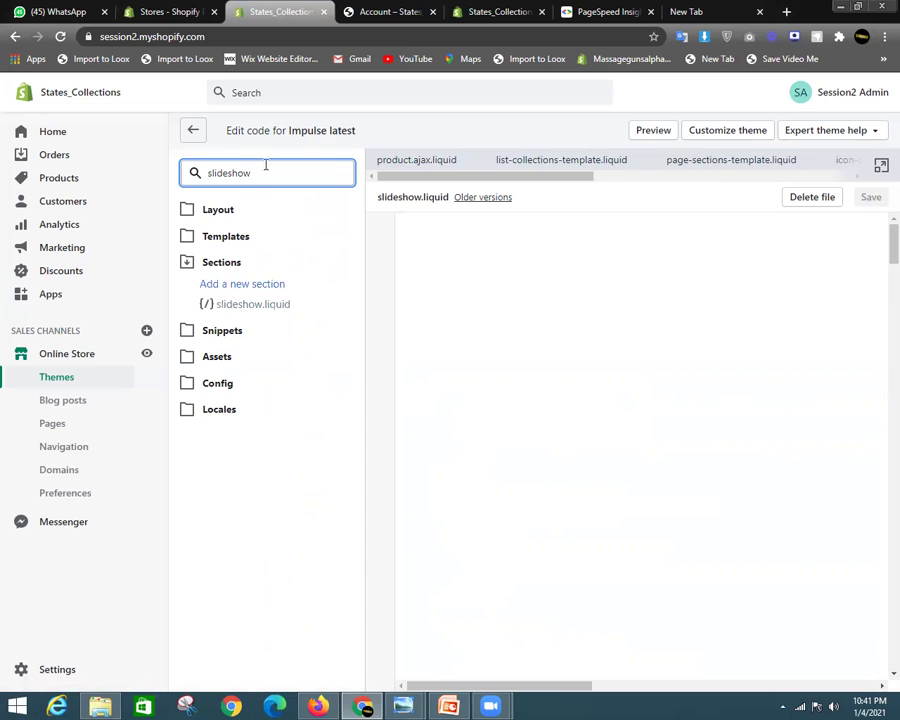
{"action": "double_click", "coordinate": [219, 173]}
{"action": "key", "text": "BackSpace"}
{"action": "type", "text": "contac"}
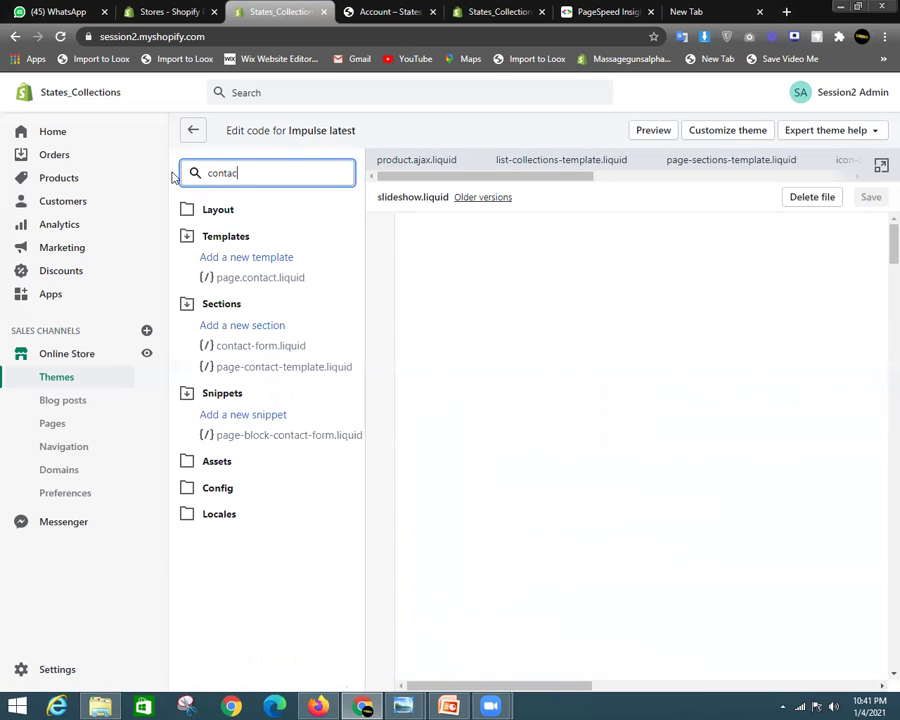
{"action": "left_click", "coordinate": [251, 346]}
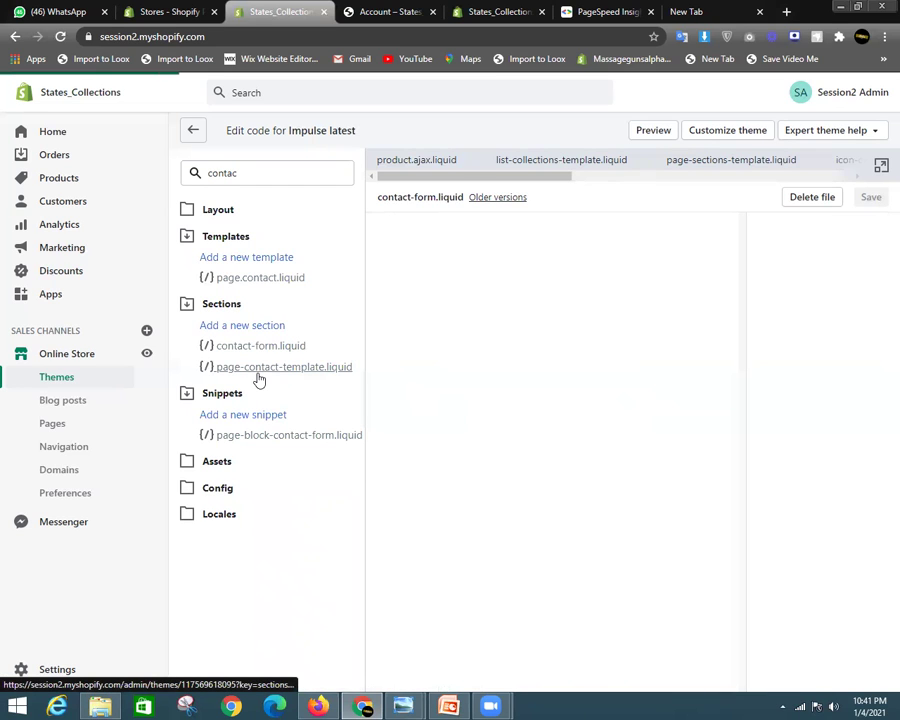
{"action": "left_click", "coordinate": [294, 372]}
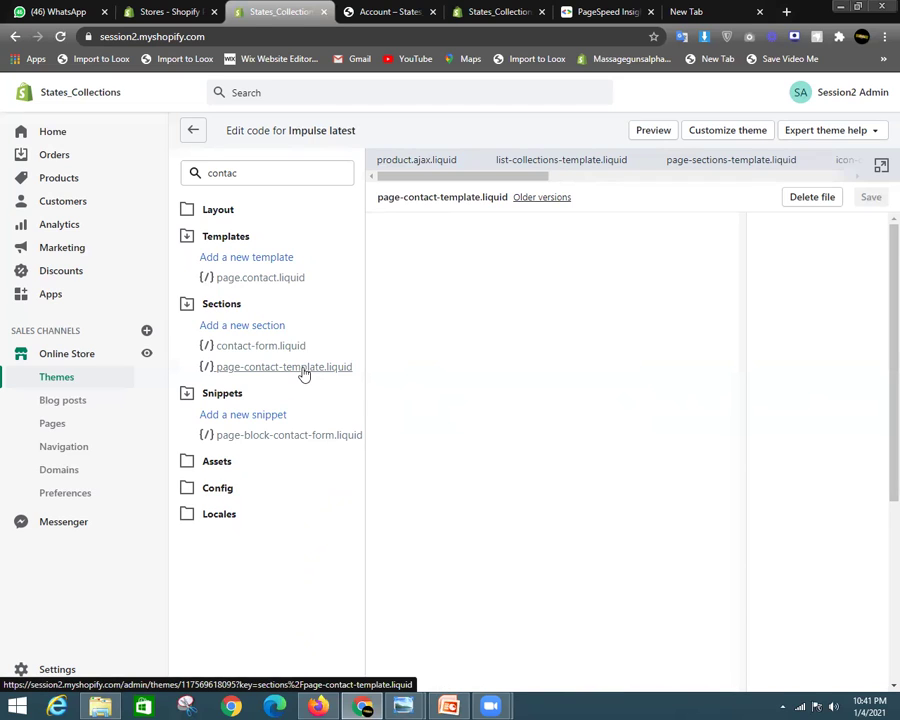
Expand the Assets folder and clear the file search box
{"action": "left_click", "coordinate": [231, 460]}
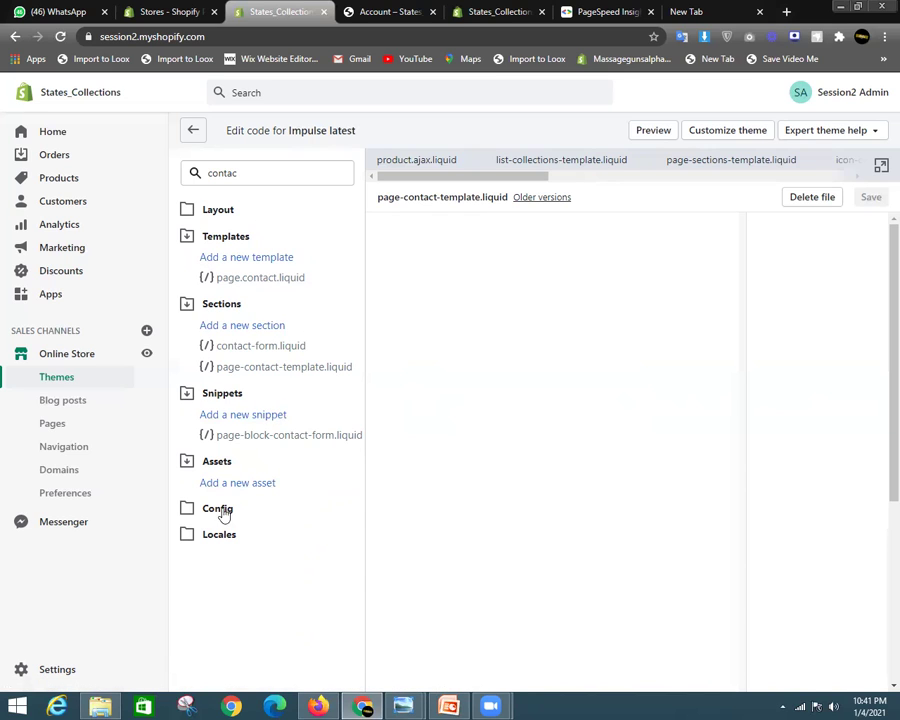
{"action": "left_click_drag", "start_coordinate": [264, 175], "coordinate": [206, 175]}
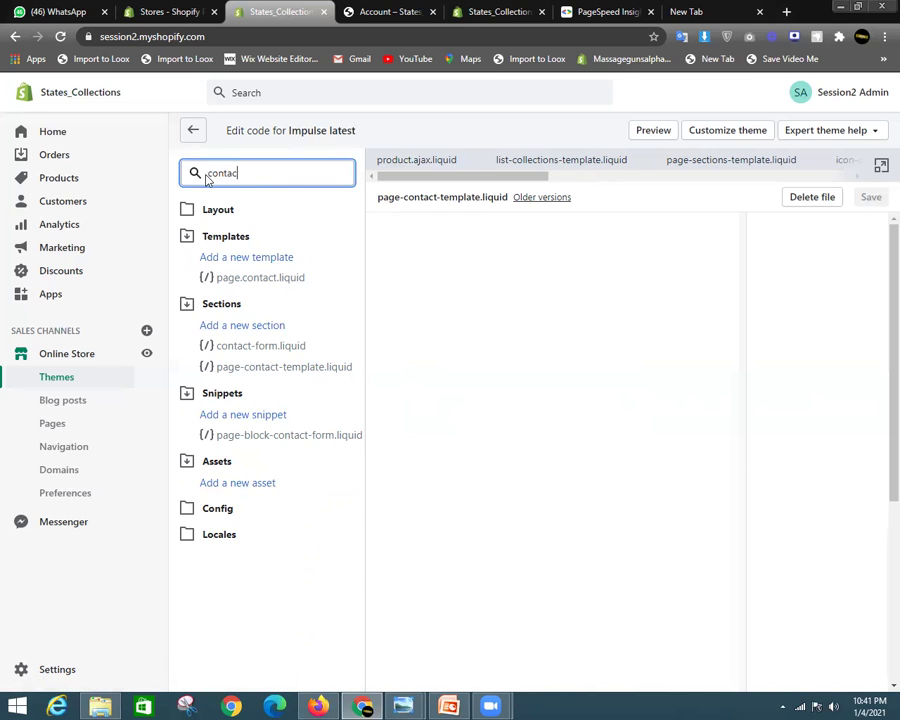
{"action": "key", "text": "BackSpace"}
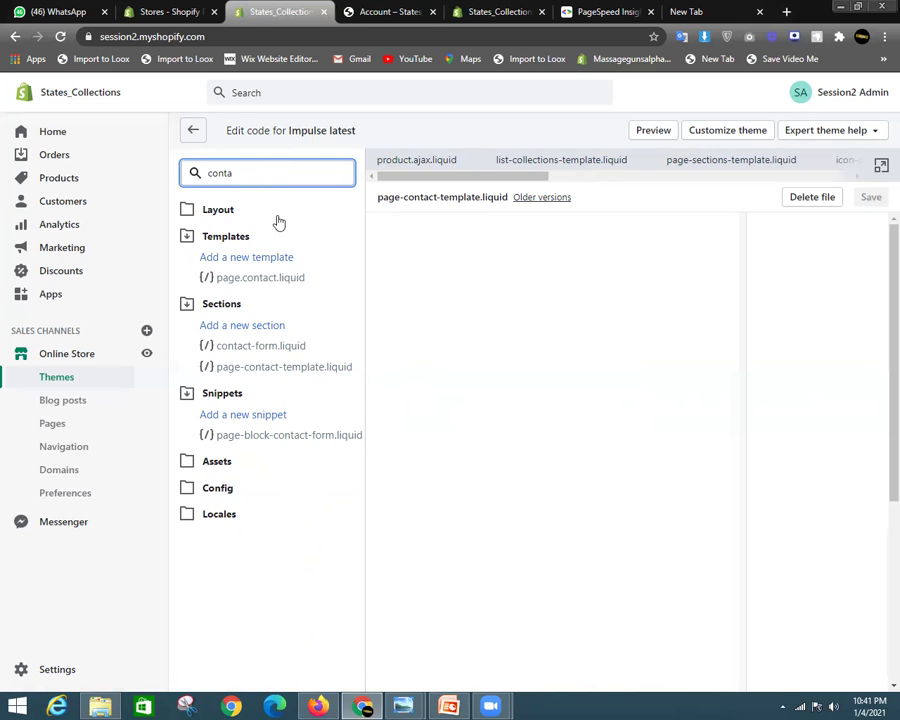
{"action": "key", "text": "BackSpace"}
{"action": "key", "text": "BackSpace"}
{"action": "key", "text": "BackSpace"}
{"action": "key", "text": "BackSpace"}
{"action": "key", "text": "BackSpace"}
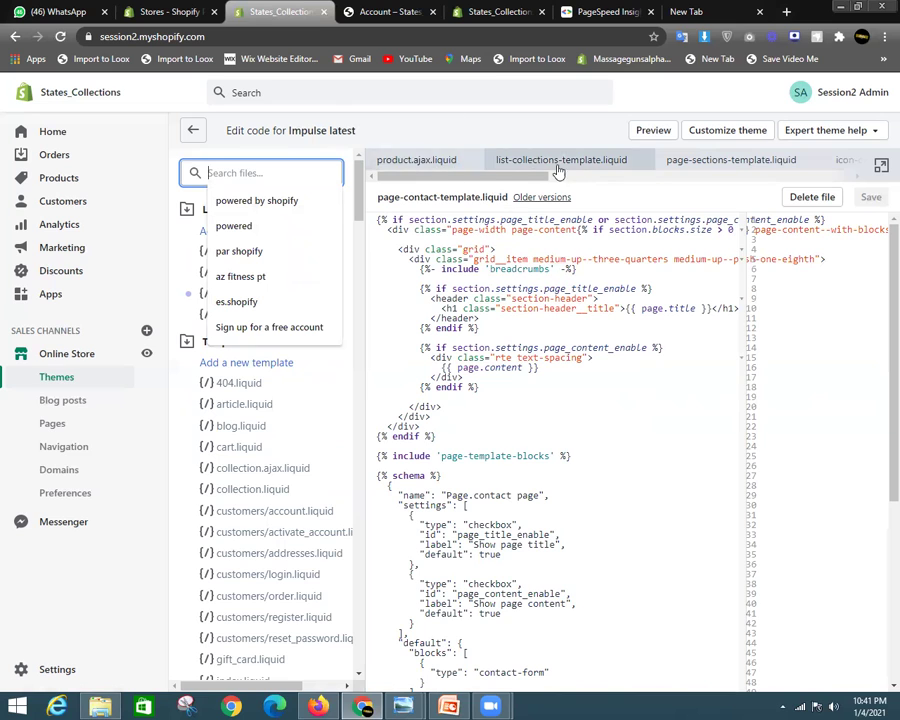
Open page-sections-template.liquid, then newsletter.liquid from the Sections list
{"action": "scroll", "coordinate": [724, 225], "scroll_direction": "down", "scroll_amount": 1}
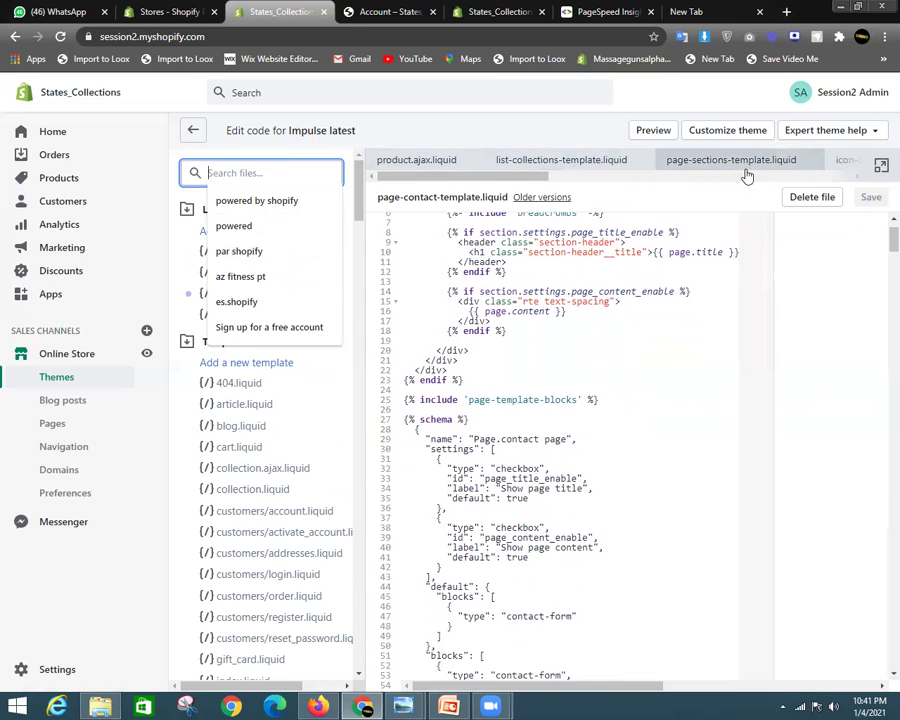
{"action": "left_click", "coordinate": [736, 170]}
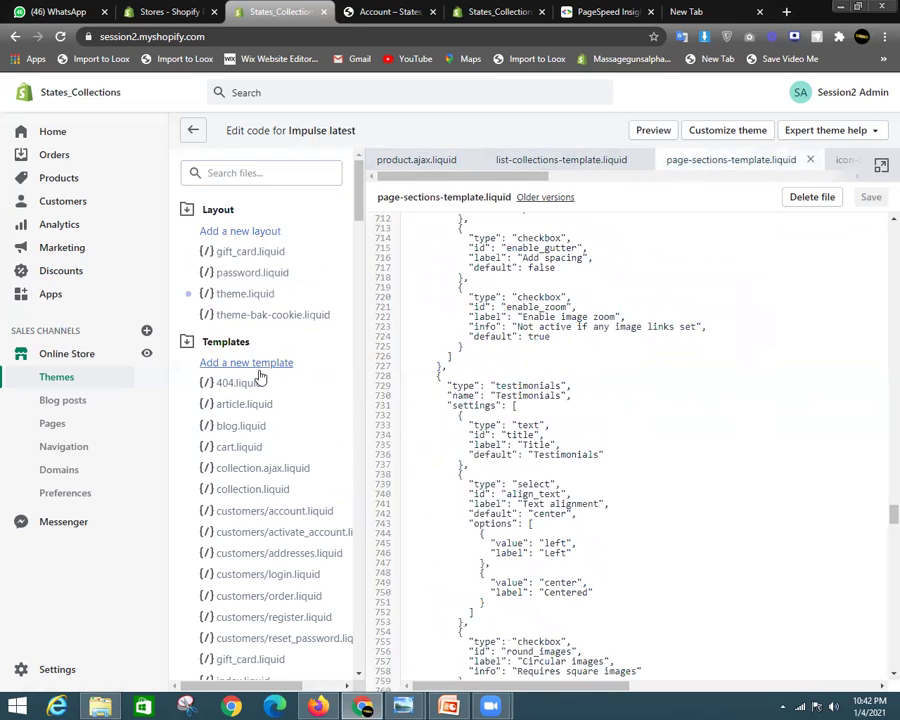
{"action": "scroll", "coordinate": [240, 420], "scroll_direction": "down", "scroll_amount": 1}
{"action": "scroll", "coordinate": [245, 410], "scroll_direction": "down", "scroll_amount": 4}
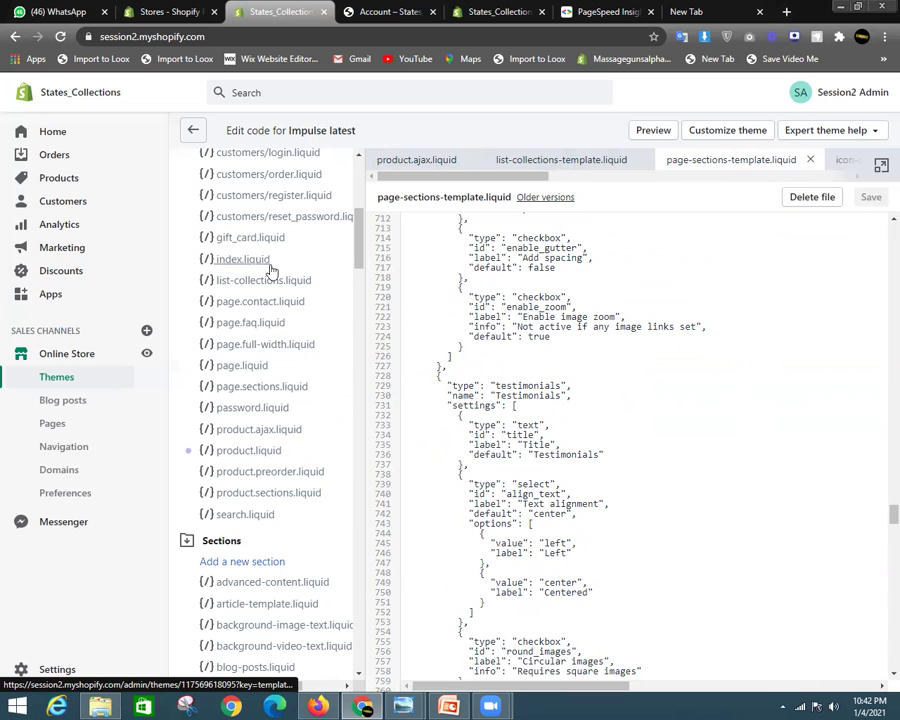
{"action": "scroll", "coordinate": [287, 416], "scroll_direction": "down", "scroll_amount": 4}
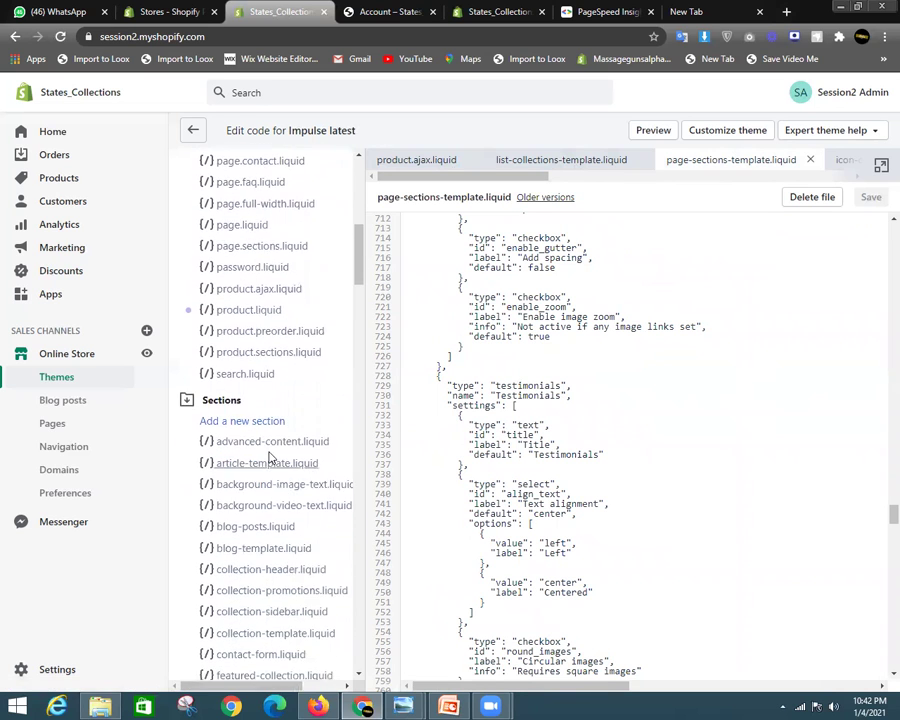
{"action": "scroll", "coordinate": [273, 450], "scroll_direction": "down", "scroll_amount": 2}
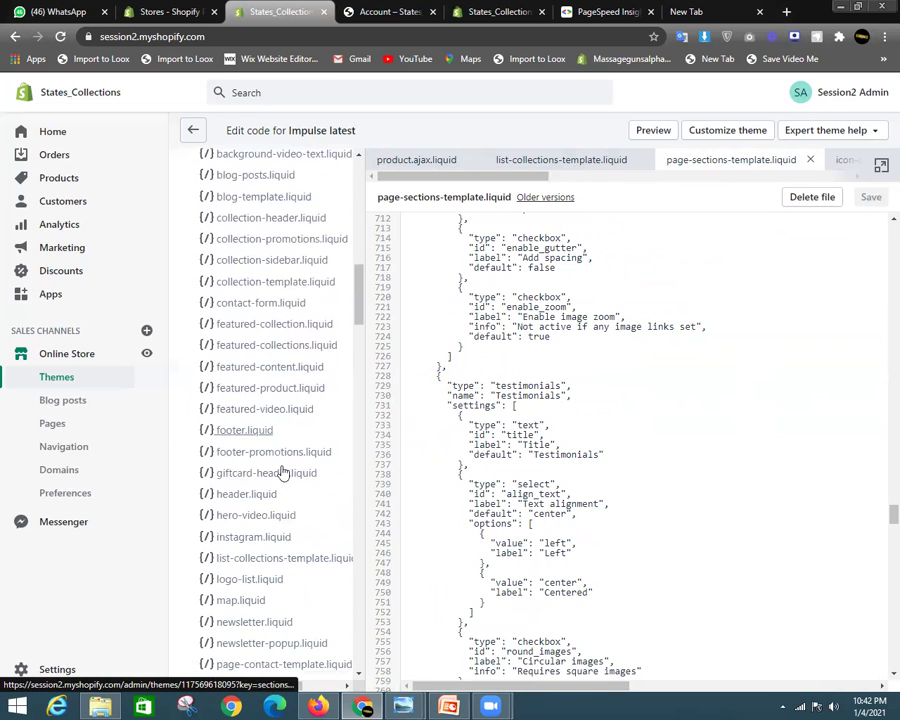
{"action": "scroll", "coordinate": [287, 473], "scroll_direction": "down", "scroll_amount": 3}
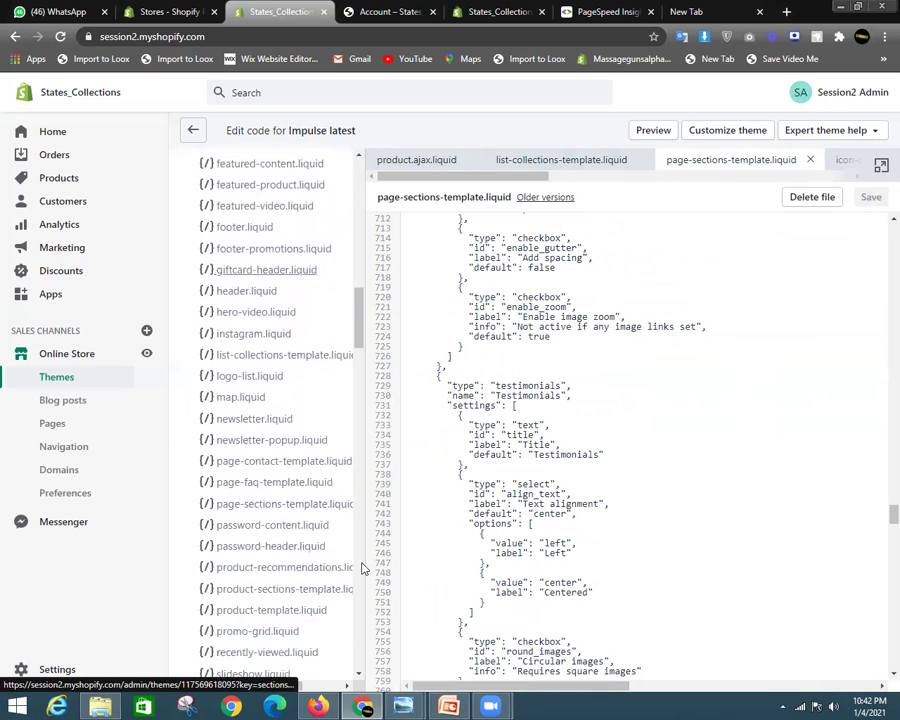
{"action": "left_click", "coordinate": [254, 412]}
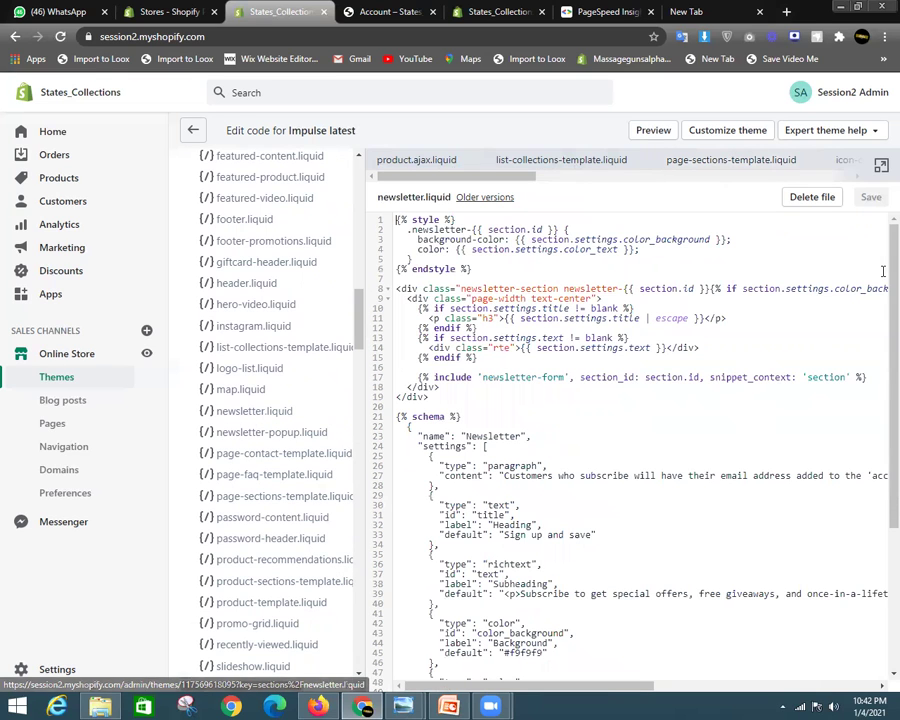
Scroll through the newsletter code, then return to the Online Store themes page
{"action": "scroll", "coordinate": [600, 362], "scroll_direction": "down", "scroll_amount": 4}
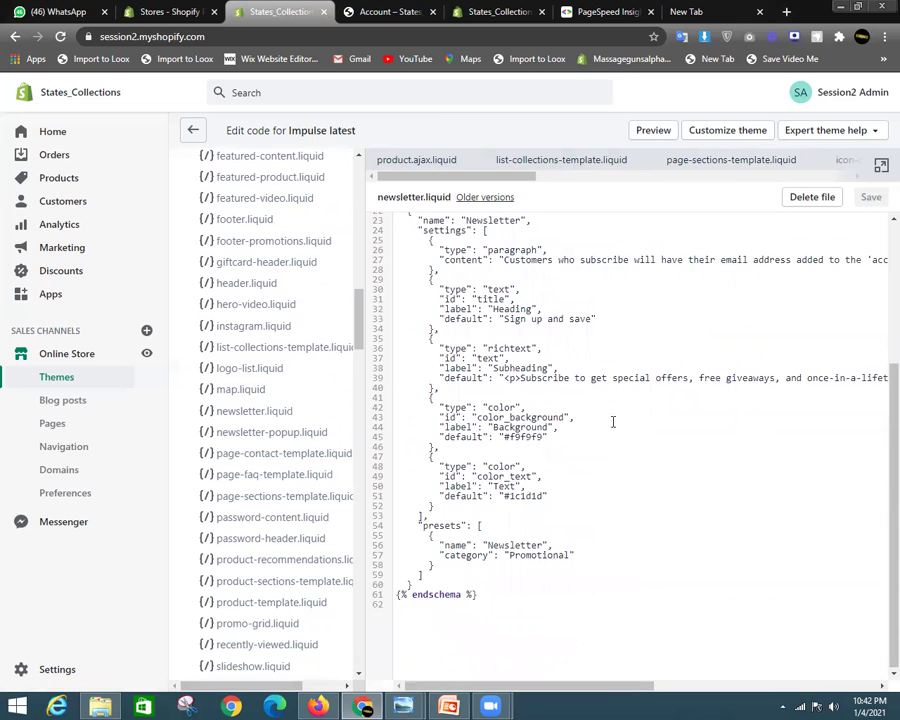
{"action": "scroll", "coordinate": [614, 422], "scroll_direction": "up", "scroll_amount": 4}
{"action": "left_click_drag", "start_coordinate": [682, 547], "coordinate": [439, 603]}
{"action": "left_click", "coordinate": [480, 357]}
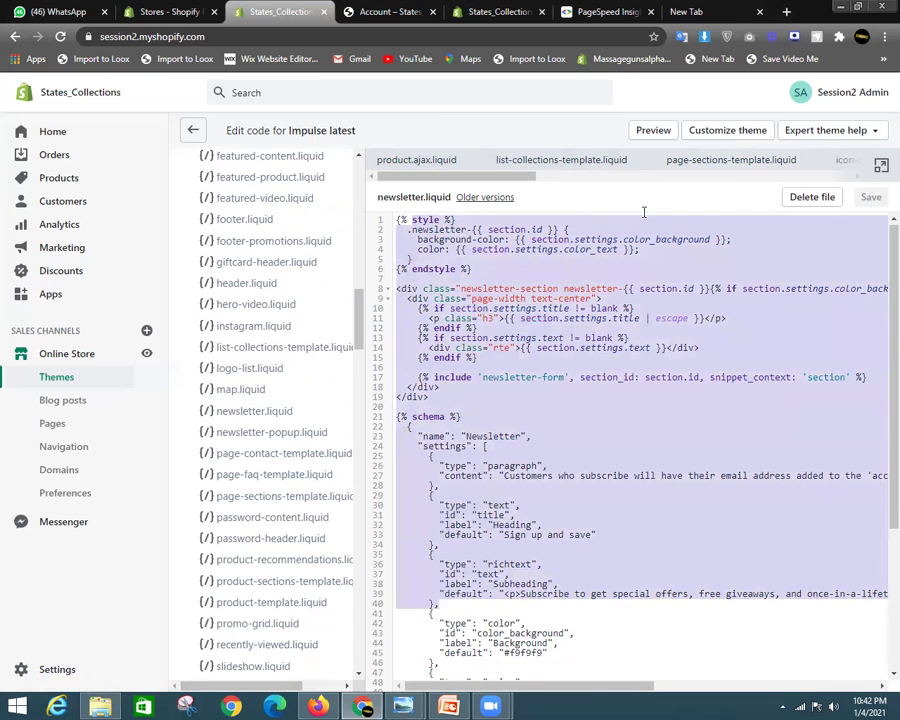
{"action": "left_click", "coordinate": [644, 214]}
{"action": "scroll", "coordinate": [528, 438], "scroll_direction": "down", "scroll_amount": 3}
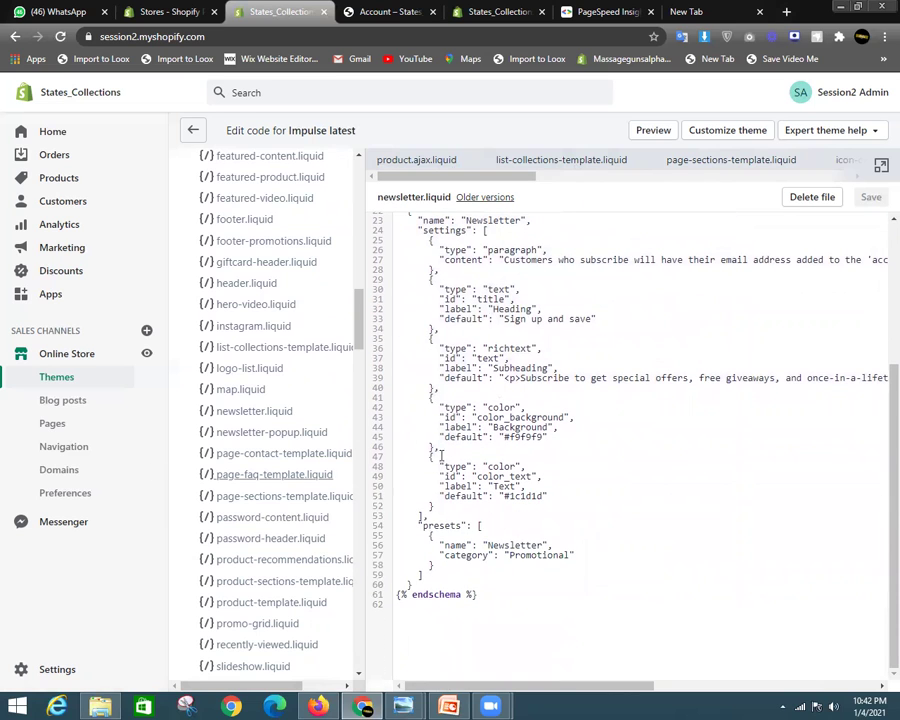
{"action": "scroll", "coordinate": [360, 305], "scroll_direction": "up", "scroll_amount": 5}
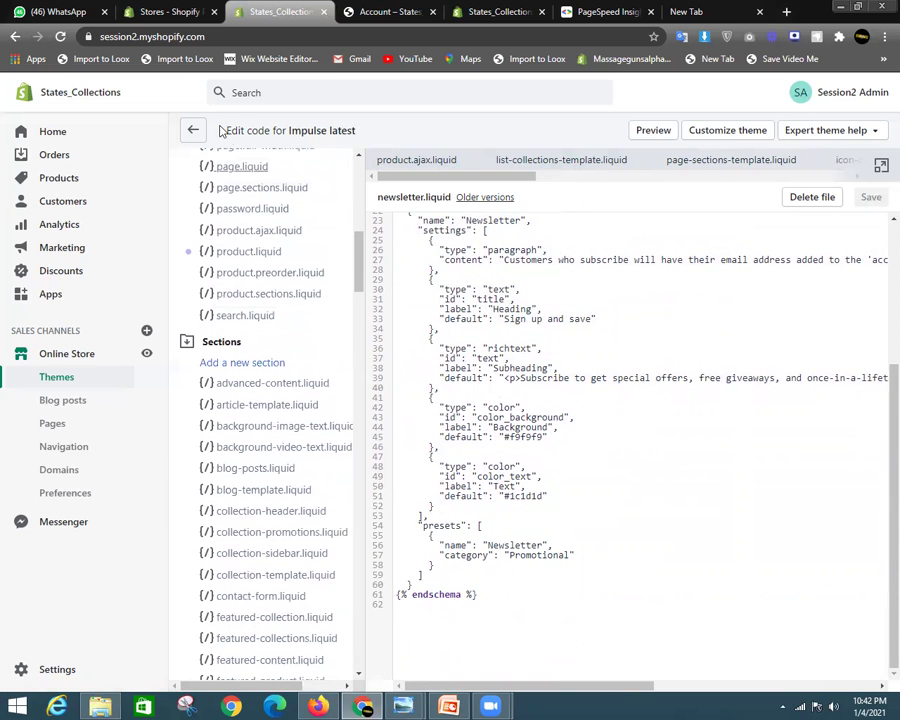
{"action": "left_click", "coordinate": [102, 353]}
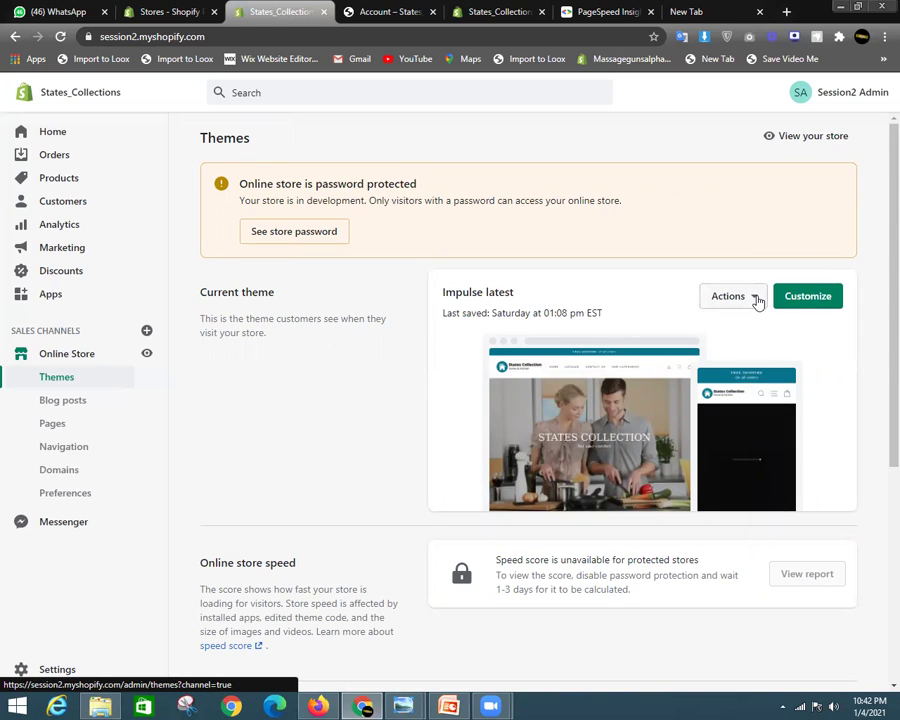
Open the Actions menu for the current Impulse latest theme and scroll the theme list
{"action": "left_click", "coordinate": [755, 300]}
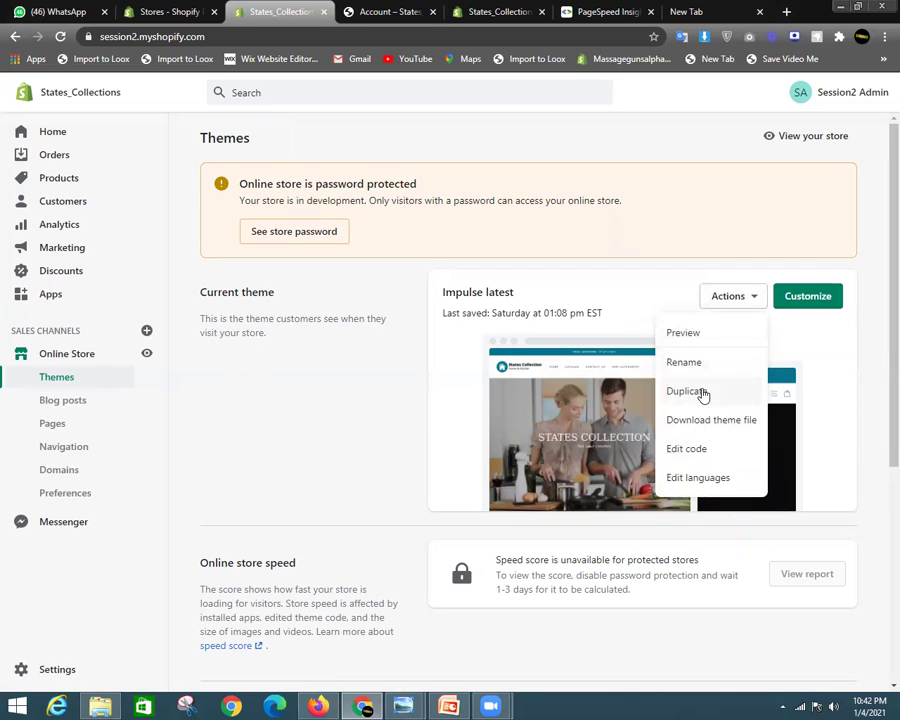
{"action": "left_click", "coordinate": [688, 391]}
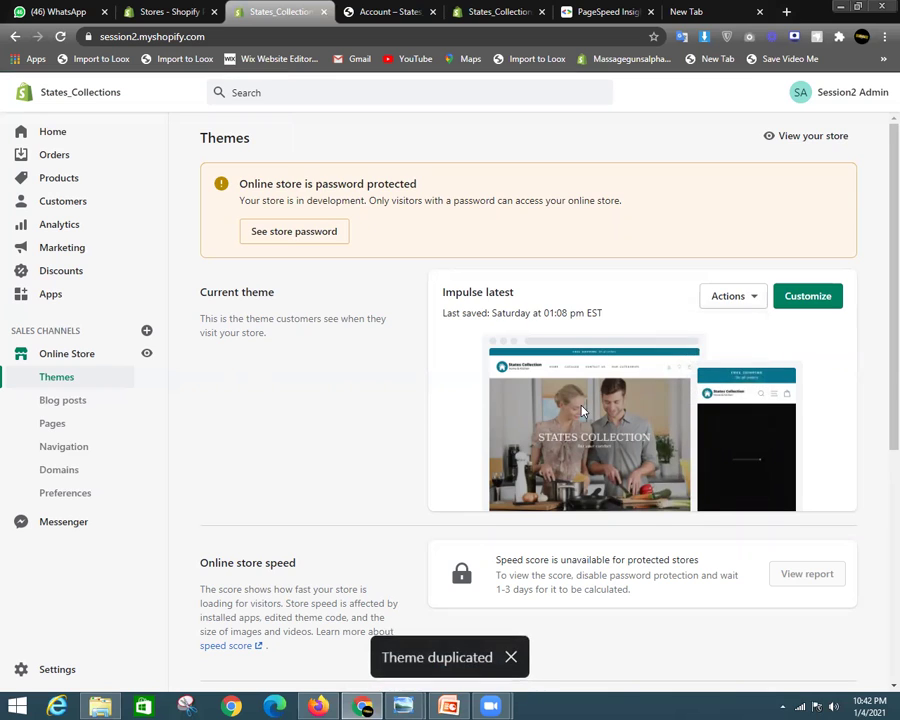
{"action": "scroll", "coordinate": [583, 410], "scroll_direction": "down", "scroll_amount": 4}
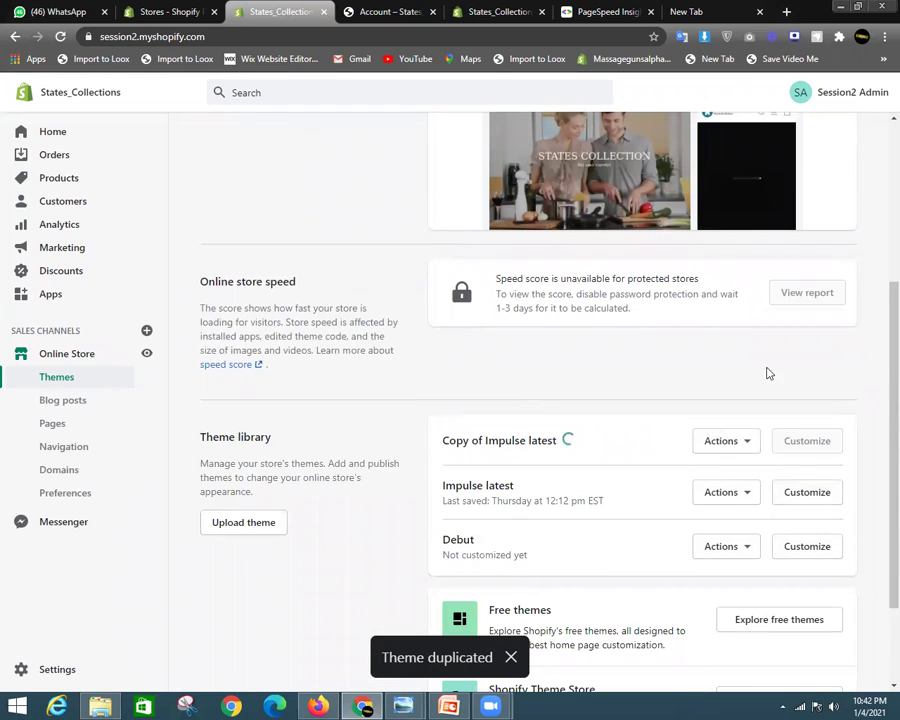
{"action": "scroll", "coordinate": [765, 371], "scroll_direction": "up", "scroll_amount": 2}
{"action": "left_click", "coordinate": [748, 230]}
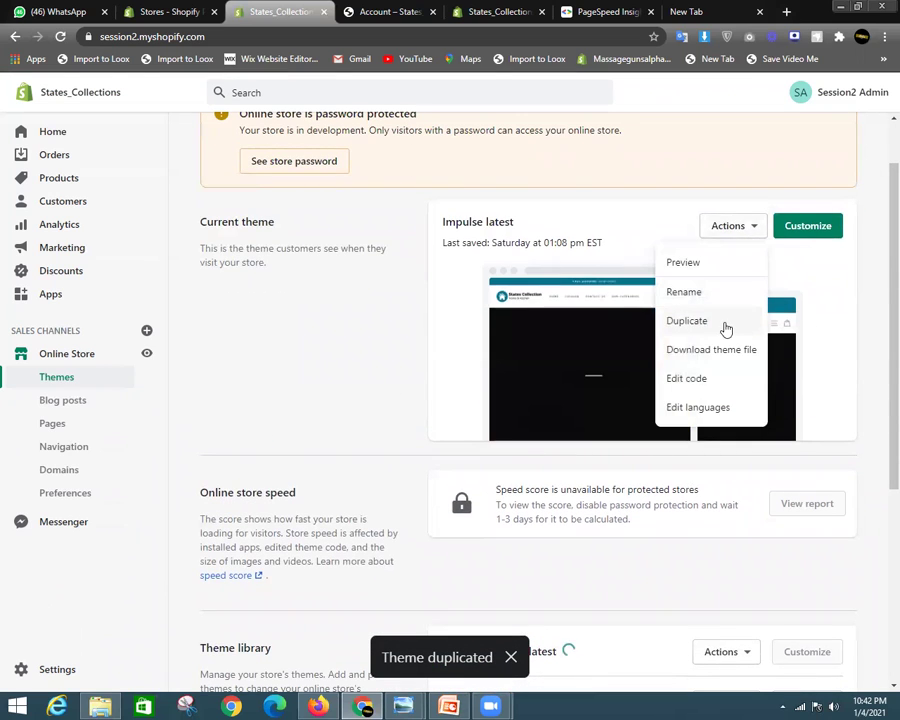
{"action": "scroll", "coordinate": [700, 420], "scroll_direction": "down", "scroll_amount": 2}
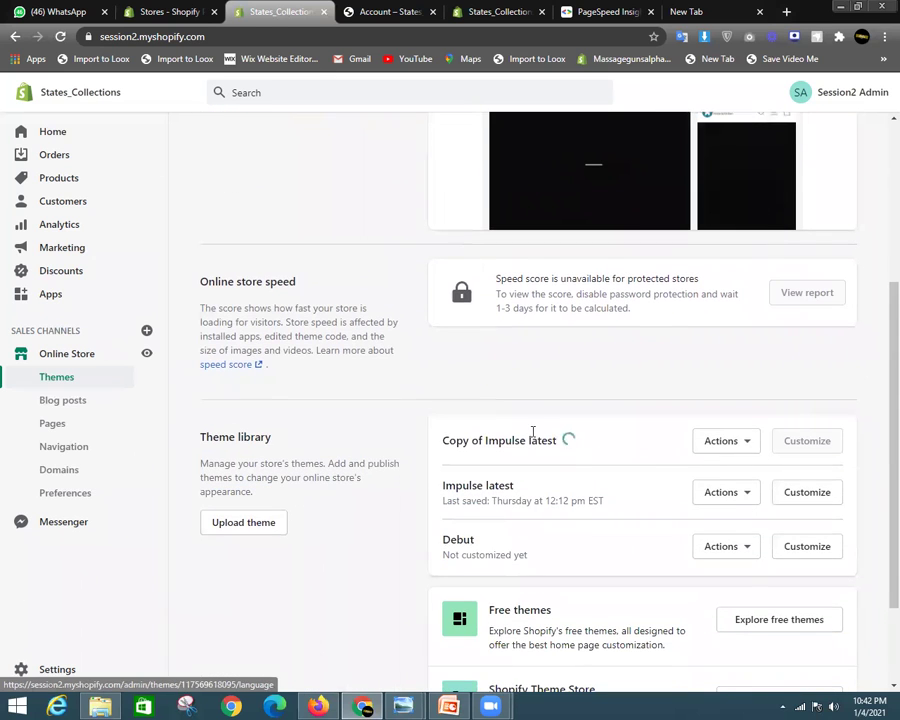
{"action": "scroll", "coordinate": [765, 446], "scroll_direction": "up", "scroll_amount": 1}
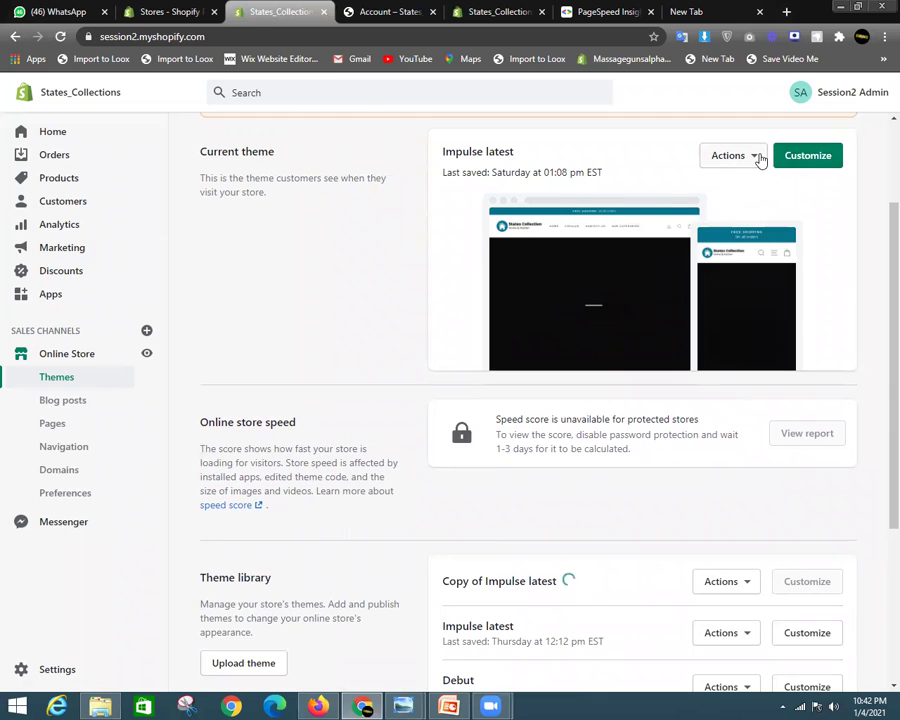
{"action": "scroll", "coordinate": [705, 450], "scroll_direction": "down", "scroll_amount": 1}
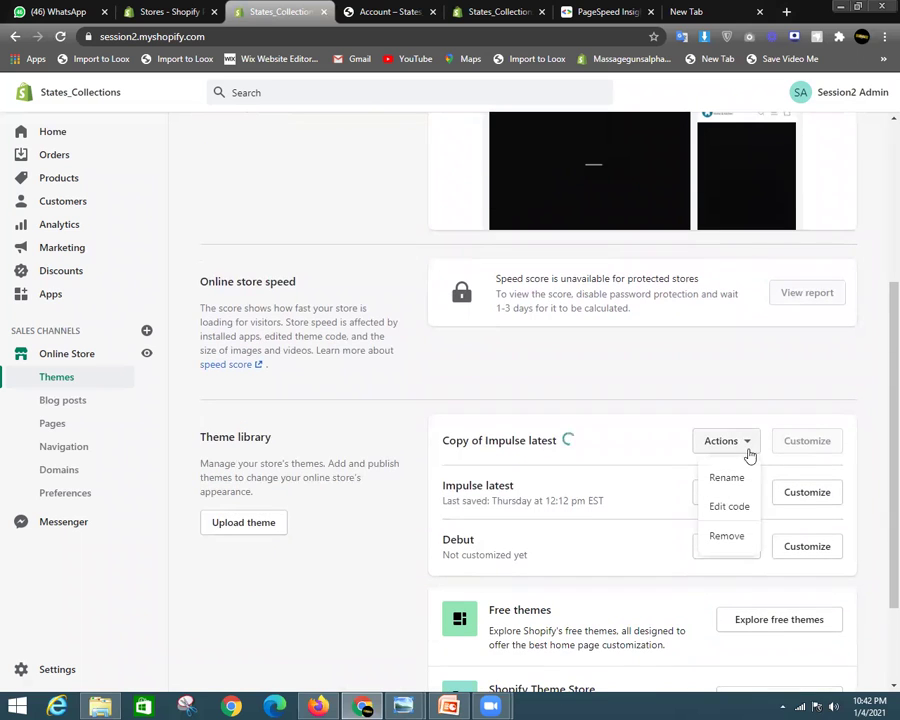
Dismiss the theme Actions menus without choosing anything and switch to the storefront login page
{"action": "left_click", "coordinate": [736, 460]}
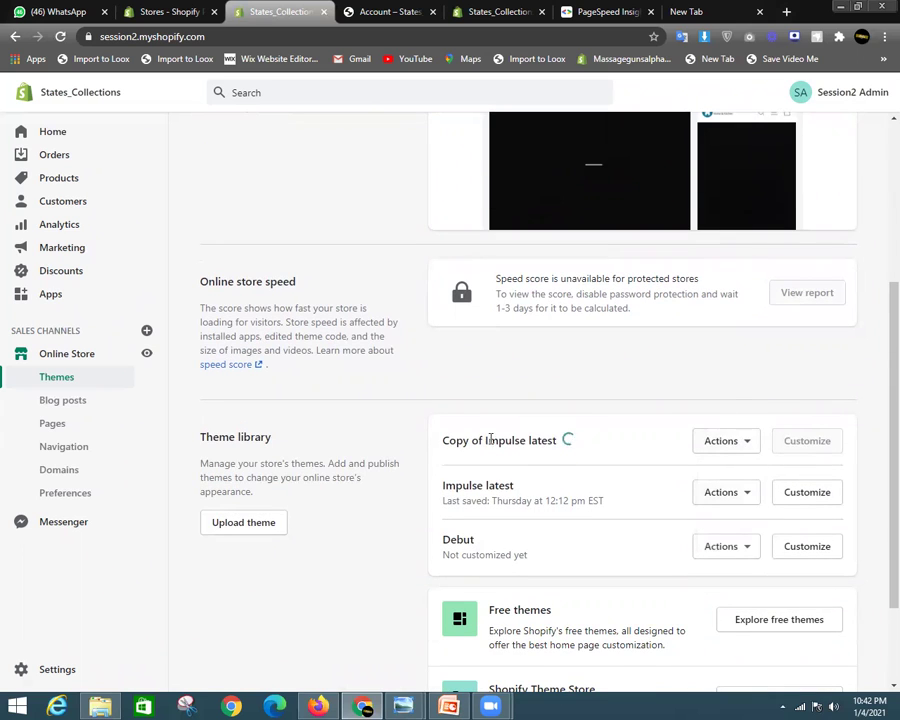
{"action": "left_click", "coordinate": [729, 500]}
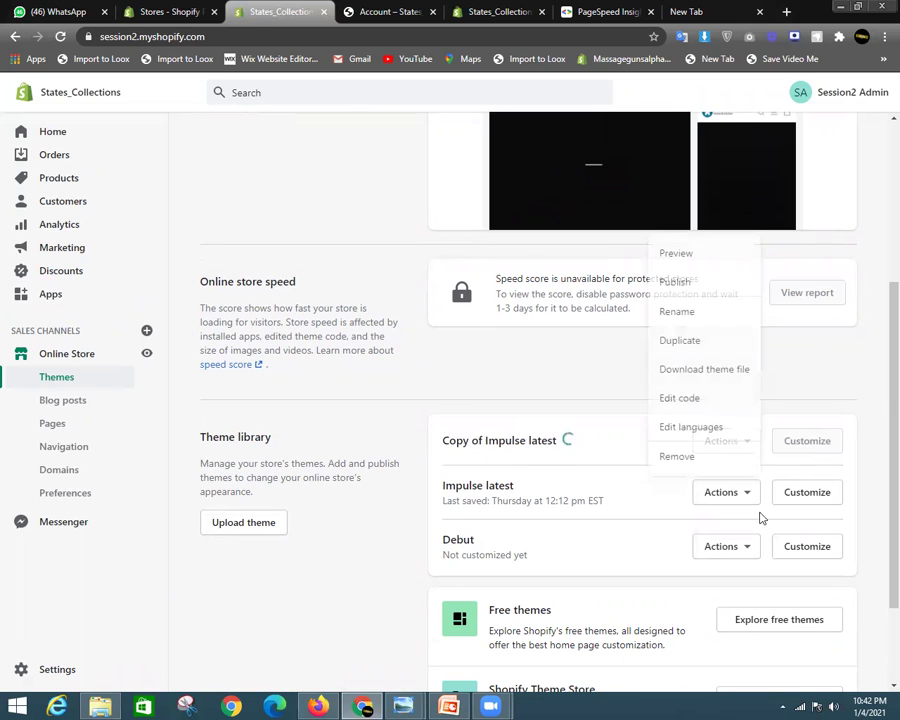
{"action": "left_click", "coordinate": [678, 322]}
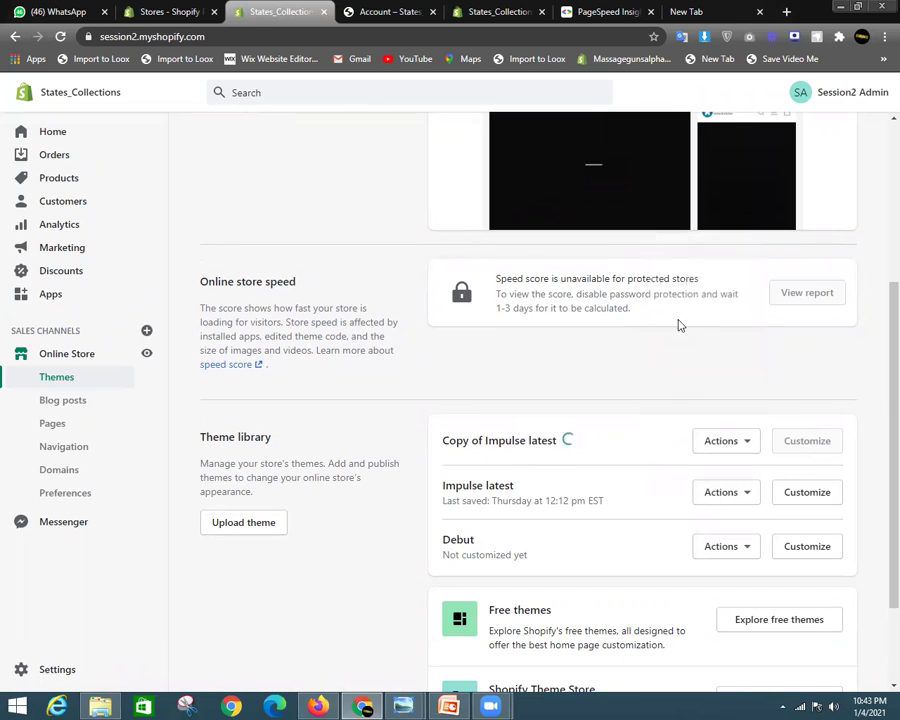
{"action": "scroll", "coordinate": [505, 265], "scroll_direction": "up", "scroll_amount": 3}
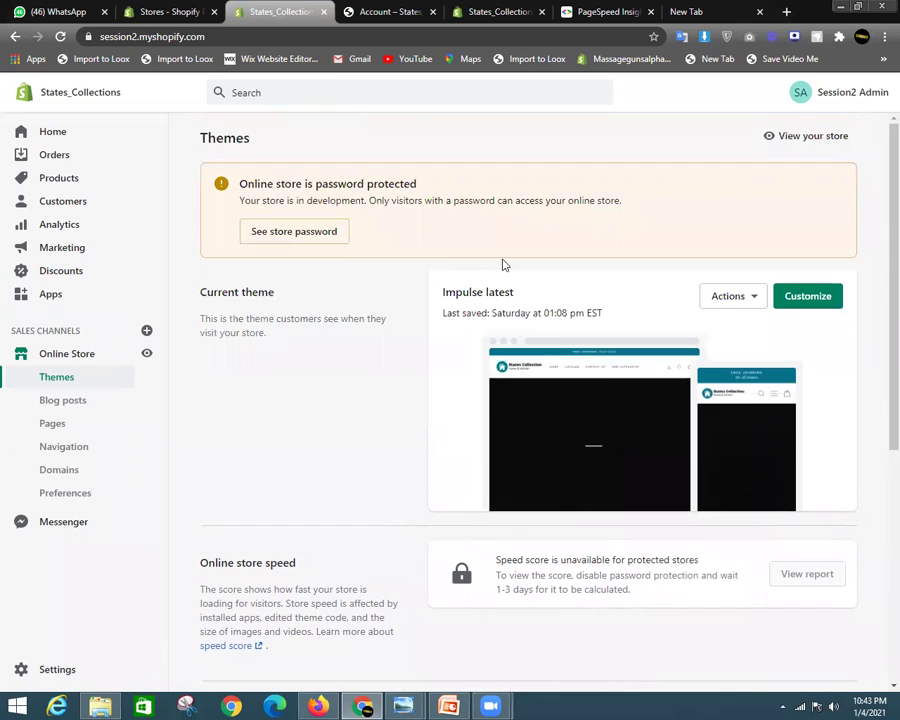
{"action": "left_click", "coordinate": [360, 8]}
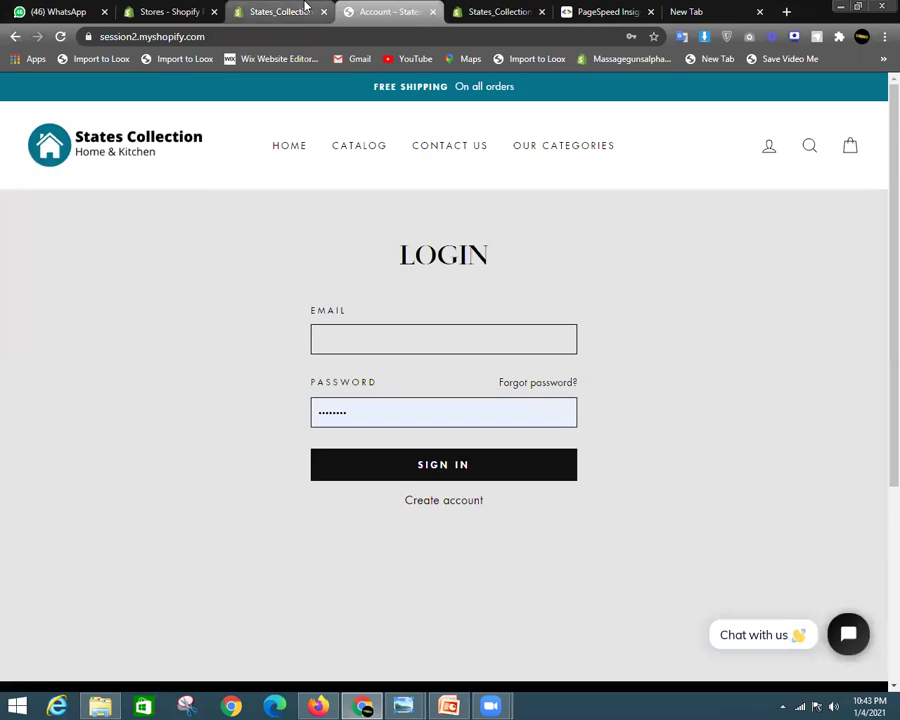
Move through the Themes, login and checkout tabs to reach the PageSpeed Insights report
{"action": "left_click", "coordinate": [305, 8]}
{"action": "left_click", "coordinate": [394, 8]}
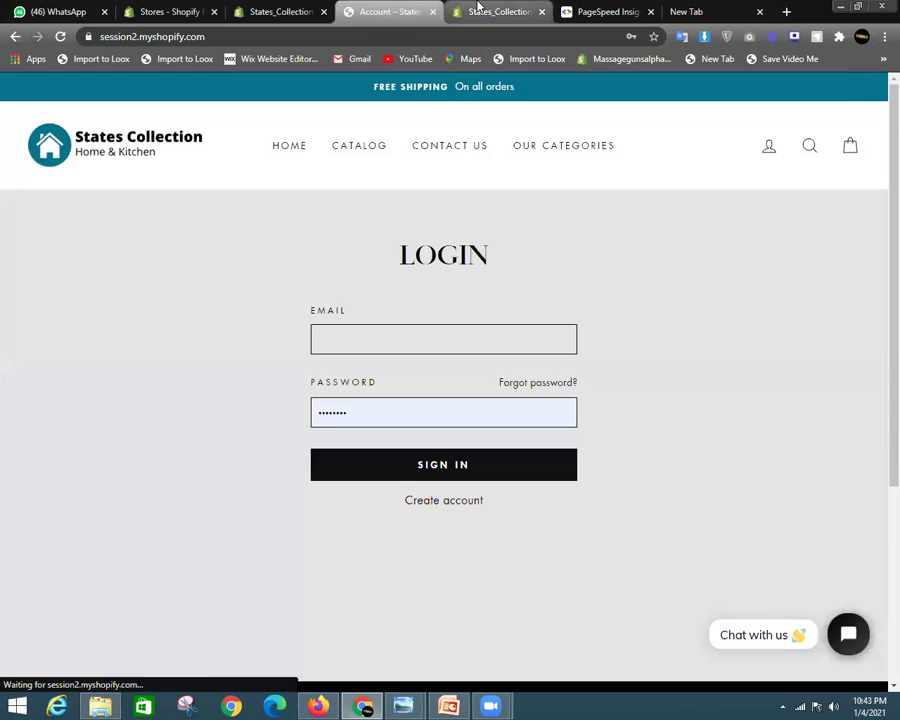
{"action": "left_click", "coordinate": [478, 8]}
{"action": "left_click", "coordinate": [597, 8]}
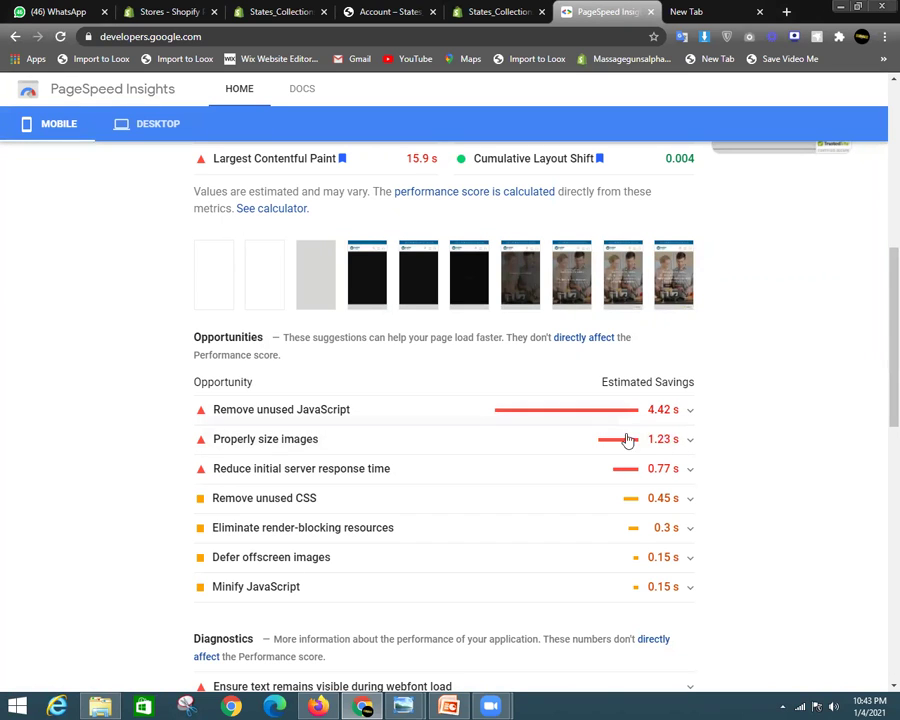
Expand Remove unused JavaScript and open the tidiochat widget.js script in a new tab
{"action": "left_click", "coordinate": [684, 416]}
{"action": "scroll", "coordinate": [687, 418], "scroll_direction": "down", "scroll_amount": 1}
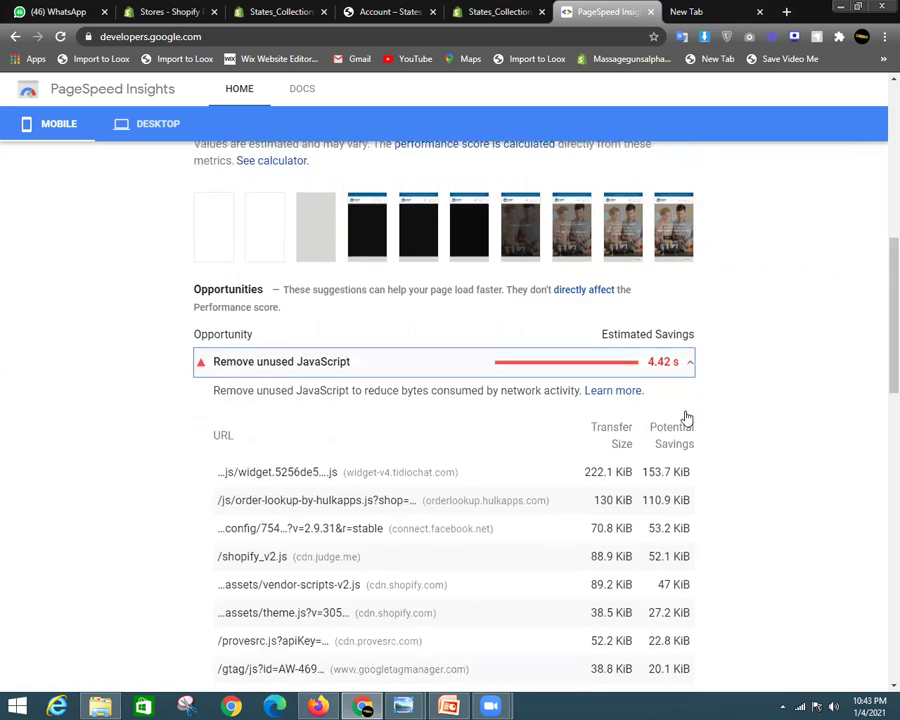
{"action": "scroll", "coordinate": [686, 418], "scroll_direction": "down", "scroll_amount": 3}
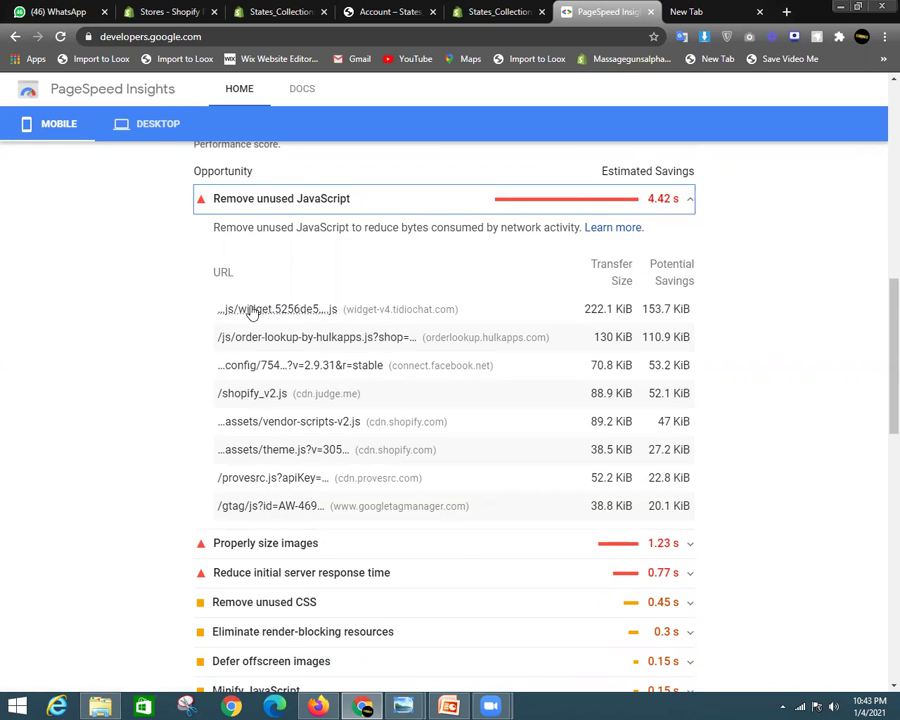
{"action": "right_click", "coordinate": [299, 317]}
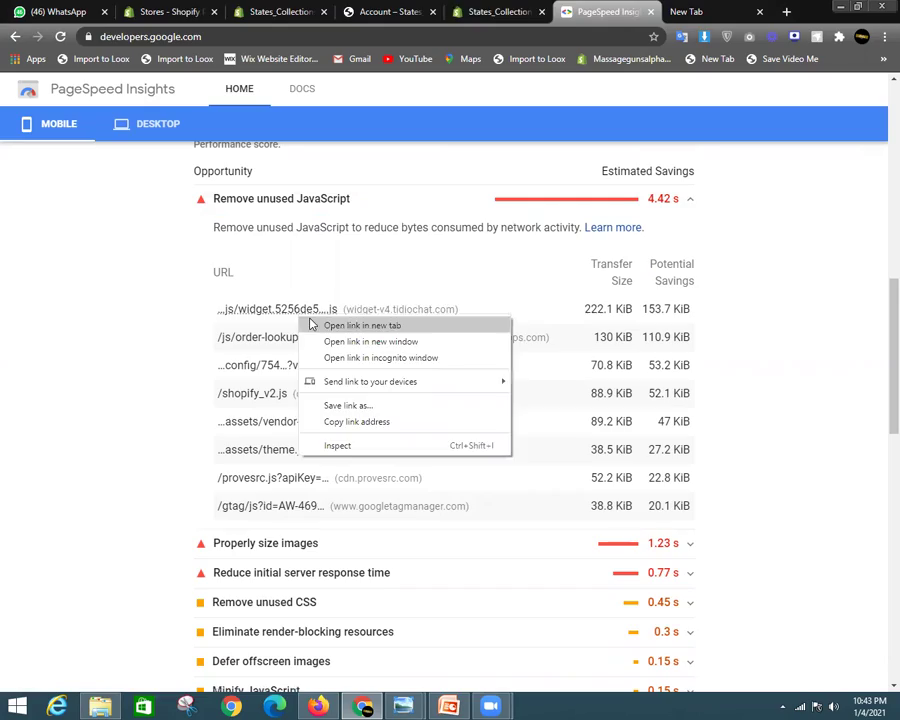
{"action": "left_click", "coordinate": [306, 323]}
{"action": "left_click", "coordinate": [614, 14]}
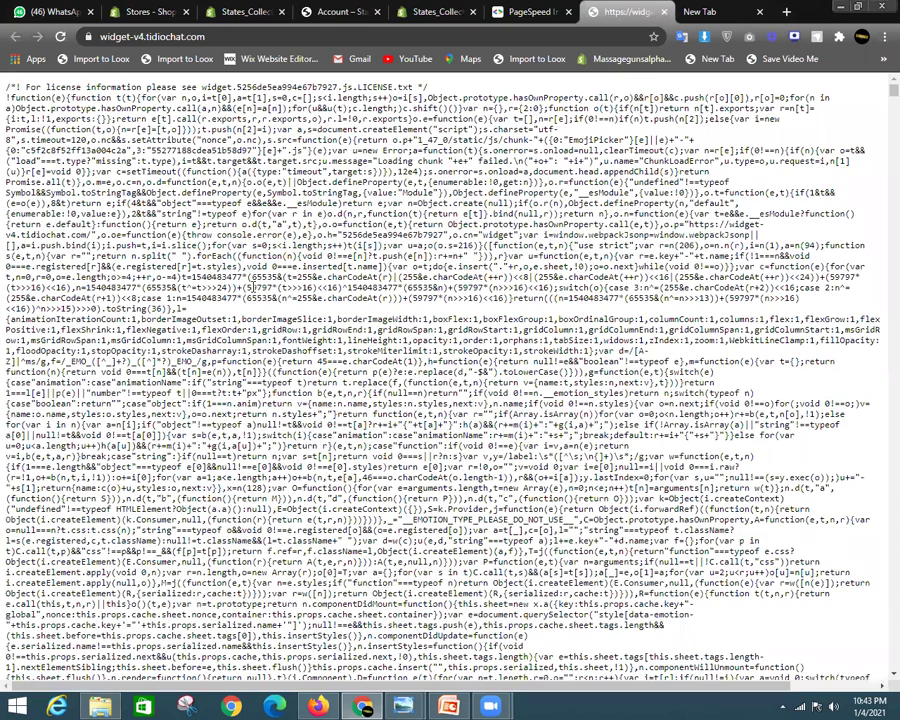
{"action": "scroll", "coordinate": [253, 288], "scroll_direction": "down", "scroll_amount": 6}
Go back to the PageSpeed Insights report, then to the checkout editor
{"action": "left_click", "coordinate": [546, 9]}
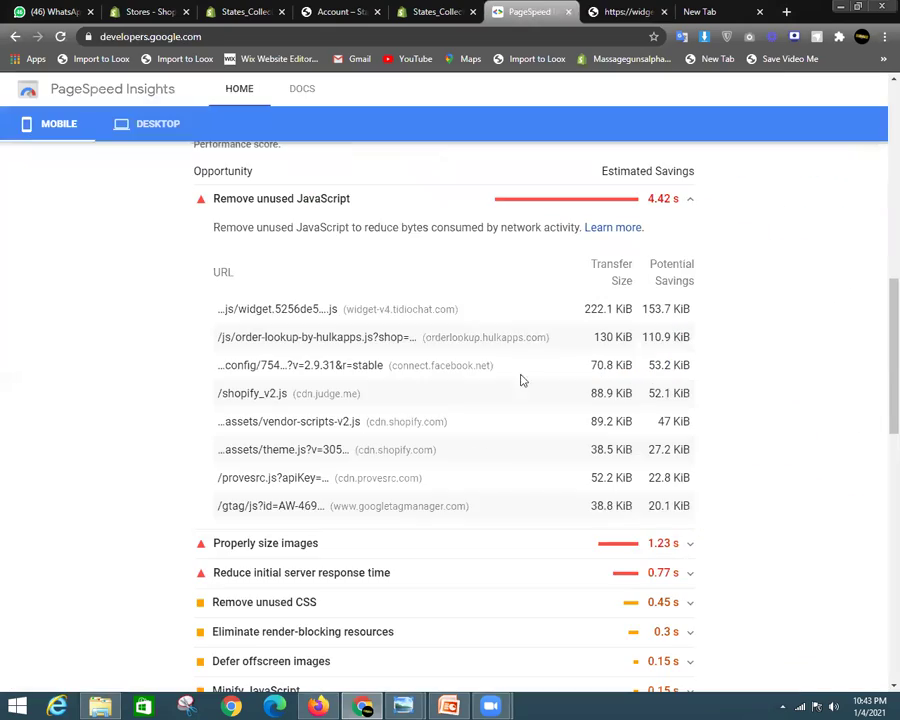
{"action": "scroll", "coordinate": [416, 338], "scroll_direction": "down", "scroll_amount": 3}
{"action": "scroll", "coordinate": [436, 412], "scroll_direction": "up", "scroll_amount": 3}
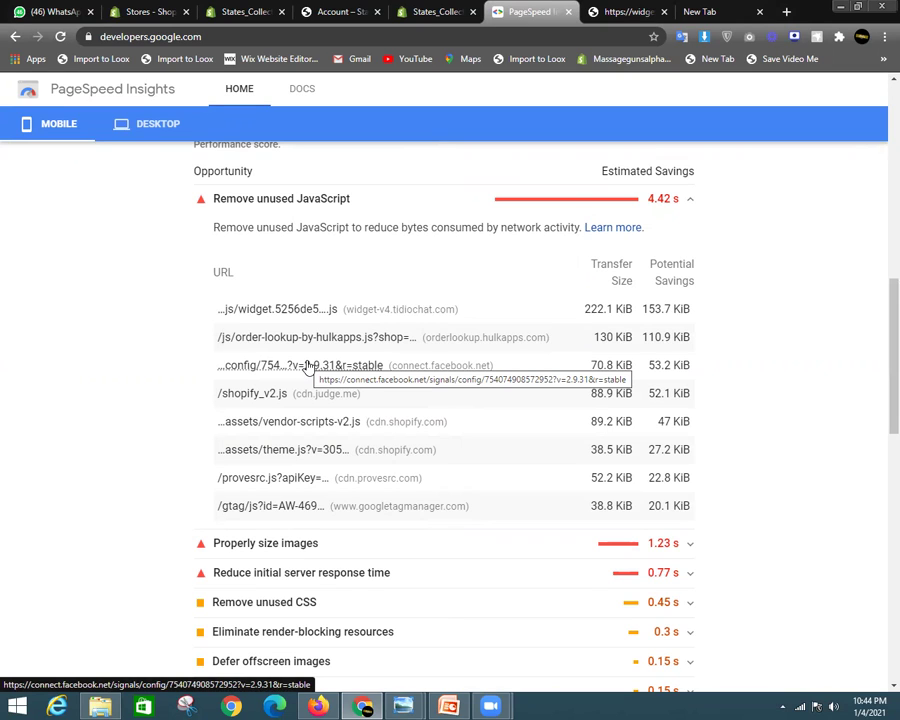
{"action": "left_click", "coordinate": [414, 13]}
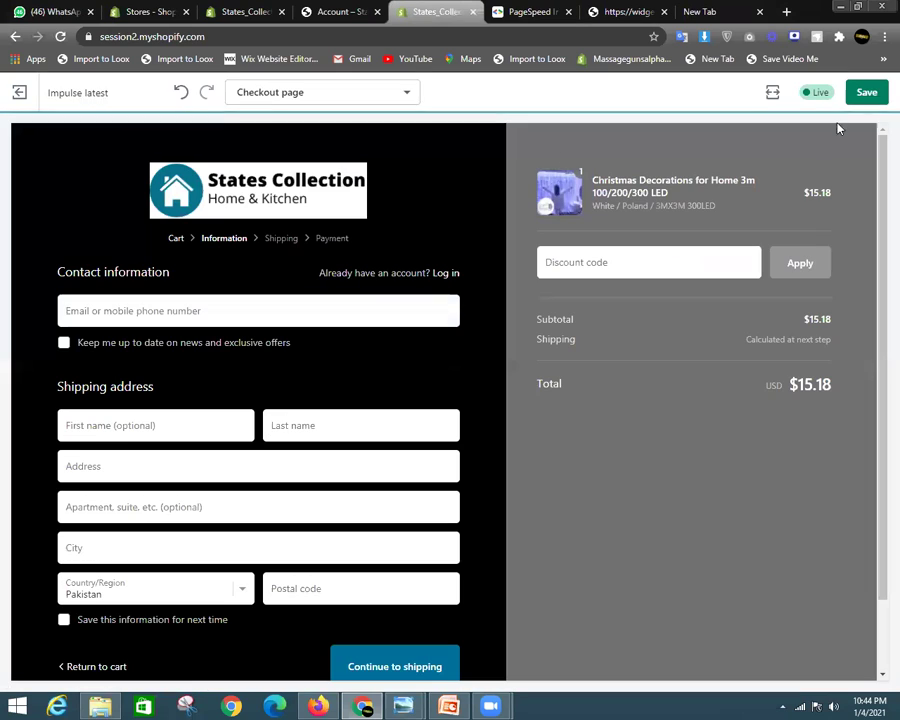
Set the checkout editor preview to Desktop size
{"action": "left_click", "coordinate": [772, 92]}
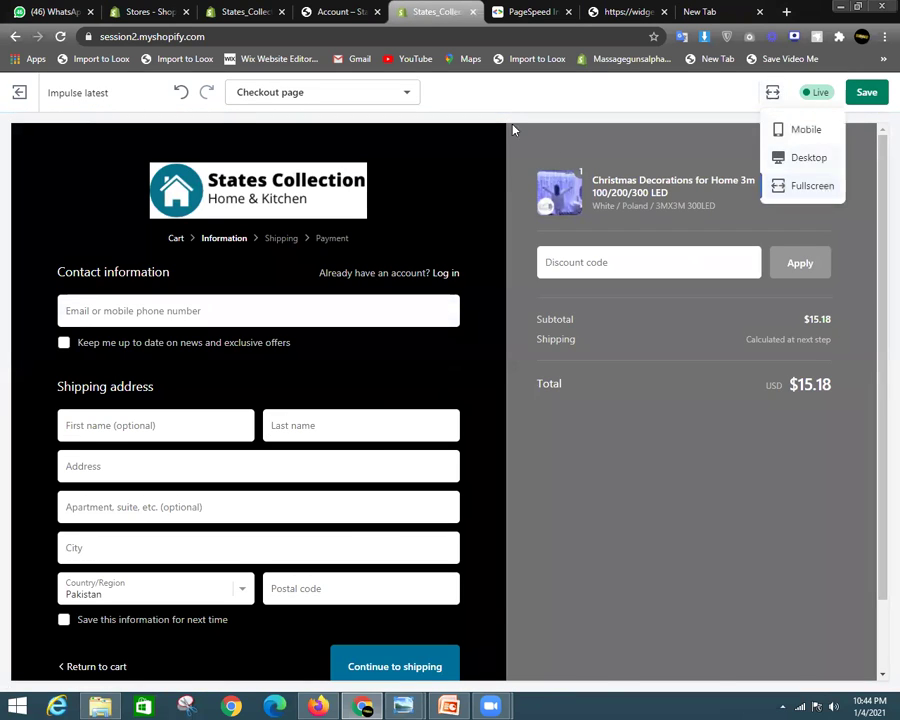
{"action": "left_click", "coordinate": [806, 157]}
{"action": "left_click", "coordinate": [314, 8]}
{"action": "left_click", "coordinate": [416, 16]}
Check the Themes page for Copy of Impulse latest in the theme library
{"action": "left_click", "coordinate": [247, 9]}
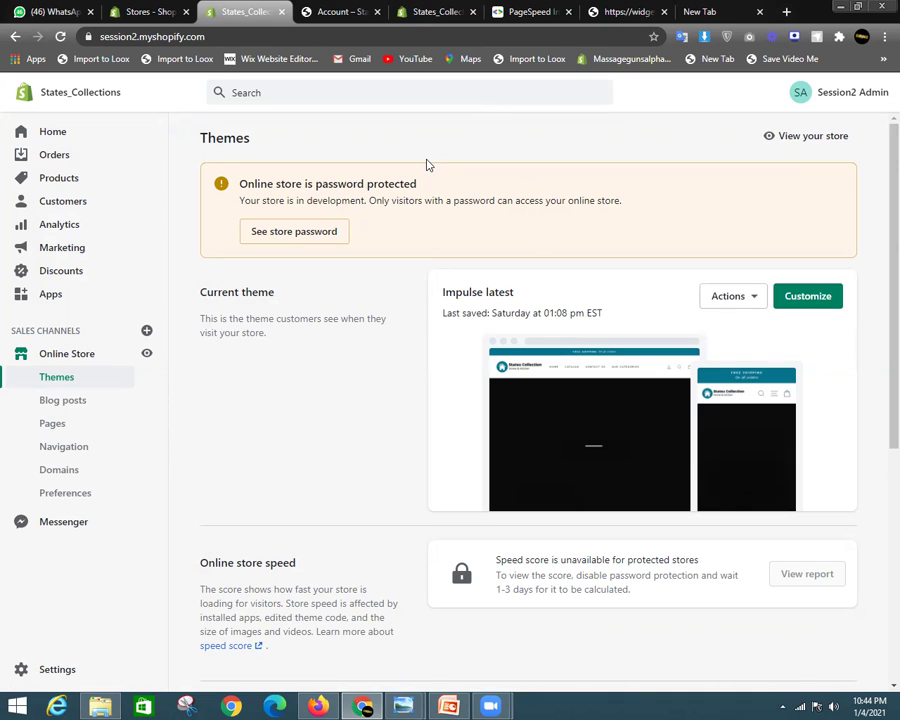
{"action": "scroll", "coordinate": [440, 300], "scroll_direction": "down", "scroll_amount": 3}
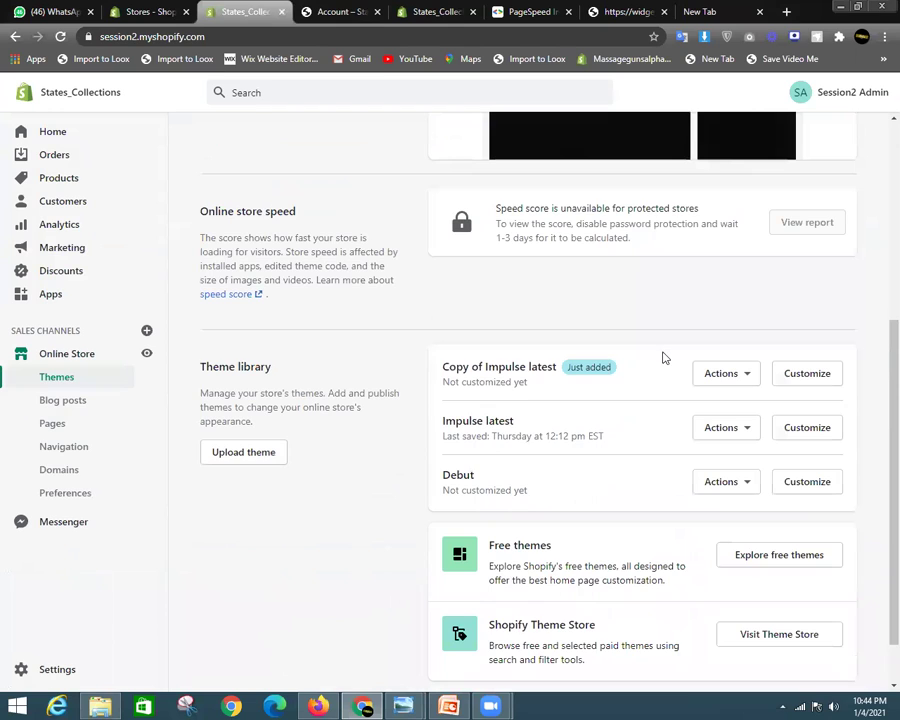
{"action": "scroll", "coordinate": [660, 356], "scroll_direction": "down", "scroll_amount": 1}
{"action": "scroll", "coordinate": [410, 252], "scroll_direction": "up", "scroll_amount": 3}
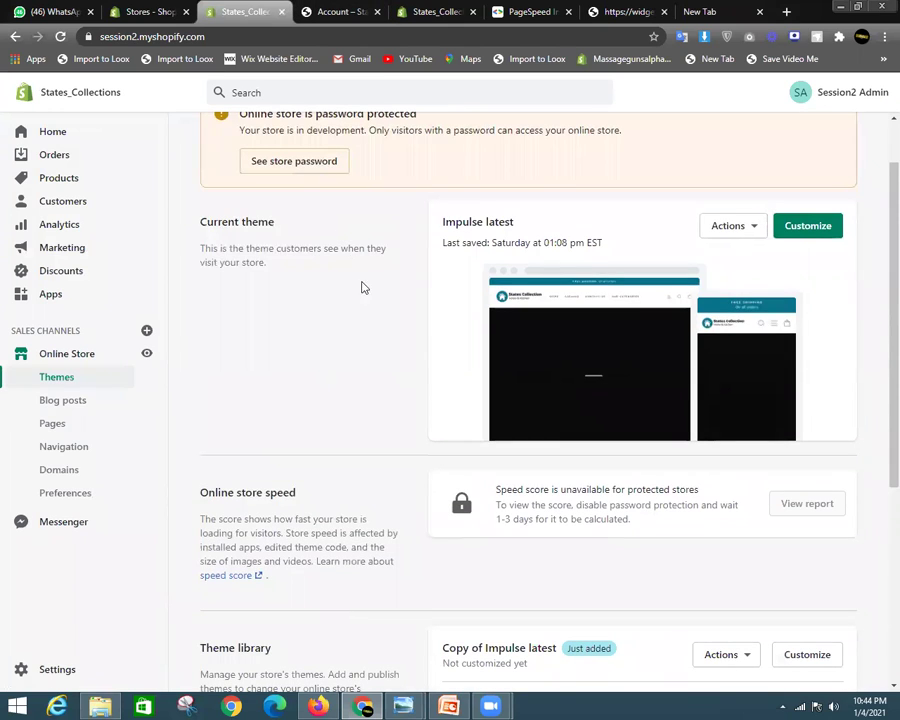
Collapse the Remove unused JavaScript details in PageSpeed Insights
{"action": "left_click", "coordinate": [528, 12]}
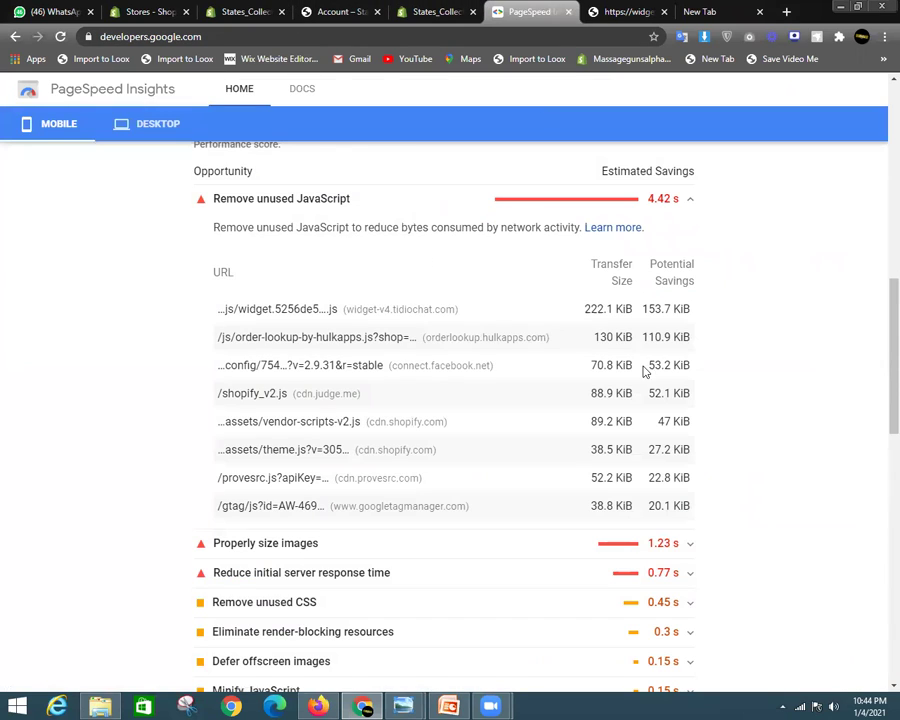
{"action": "left_click", "coordinate": [692, 200]}
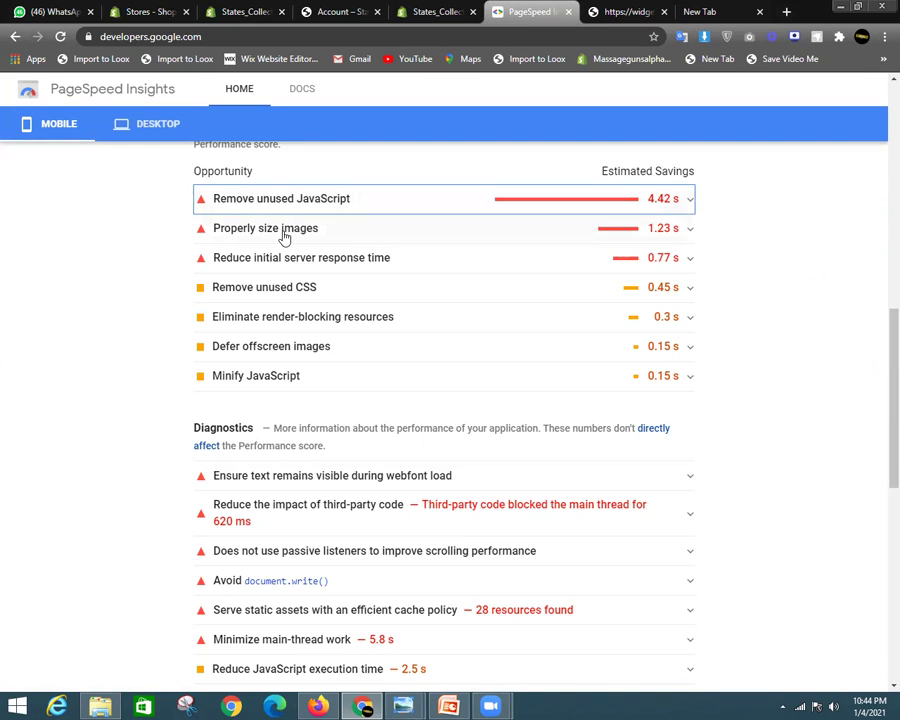
{"action": "left_click", "coordinate": [435, 11]}
{"action": "left_click", "coordinate": [340, 11]}
{"action": "left_click", "coordinate": [214, 9]}
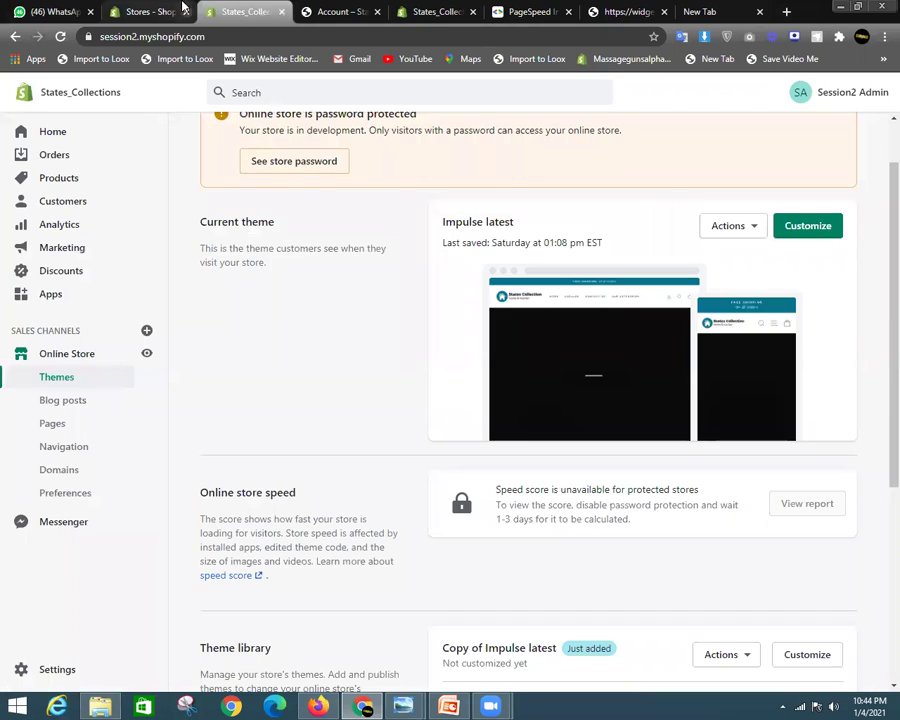
From the store's Themes page, open the live storefront in a new tab
{"action": "left_click", "coordinate": [113, 12]}
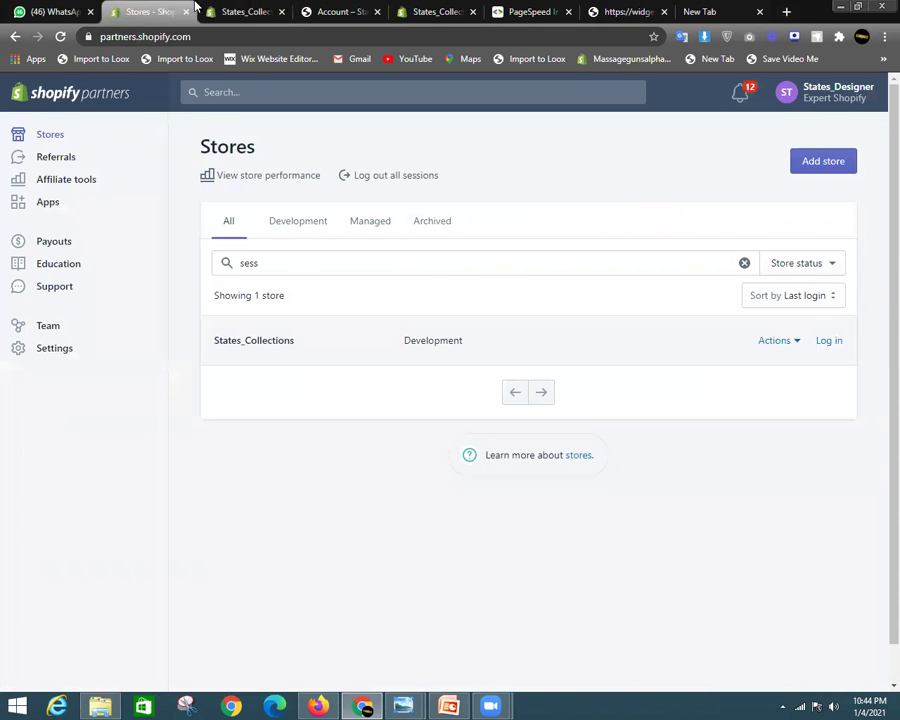
{"action": "left_click", "coordinate": [205, 9]}
{"action": "scroll", "coordinate": [583, 308], "scroll_direction": "up", "scroll_amount": 1}
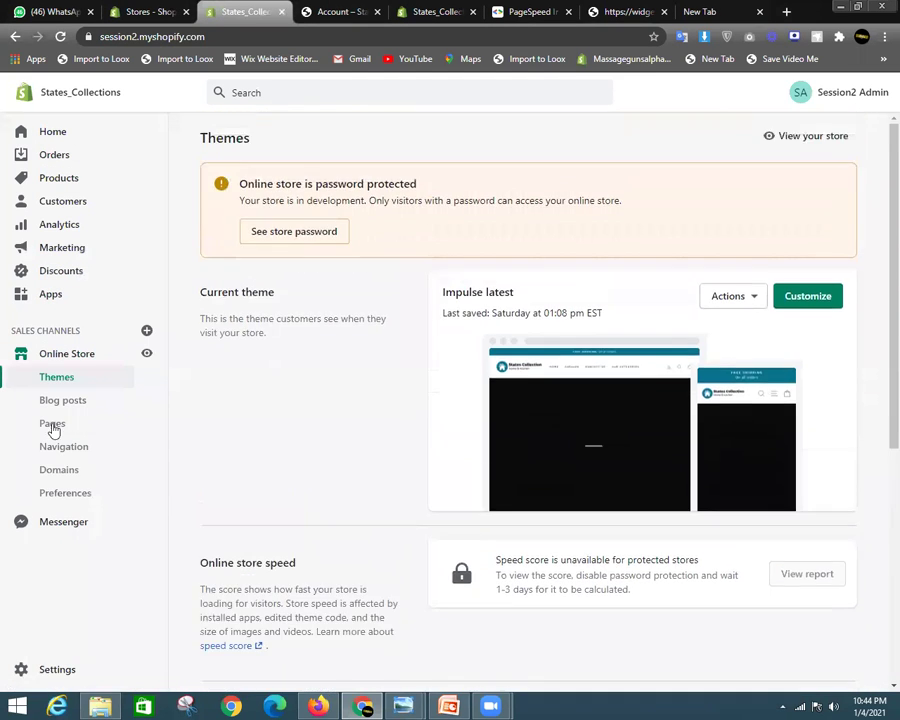
{"action": "scroll", "coordinate": [157, 359], "scroll_direction": "down", "scroll_amount": 5}
{"action": "left_click", "coordinate": [152, 354]}
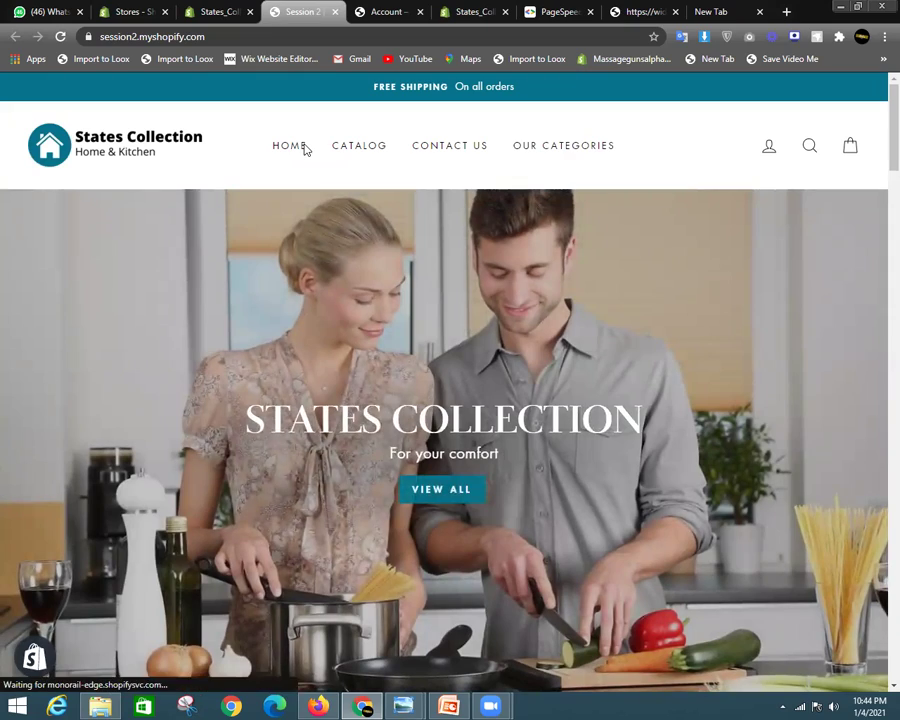
Scroll through the Bulrush Pampas Grass product page, ending at its title and $8.96 price
{"action": "scroll", "coordinate": [446, 406], "scroll_direction": "down", "scroll_amount": 10}
{"action": "scroll", "coordinate": [477, 387], "scroll_direction": "down", "scroll_amount": 15}
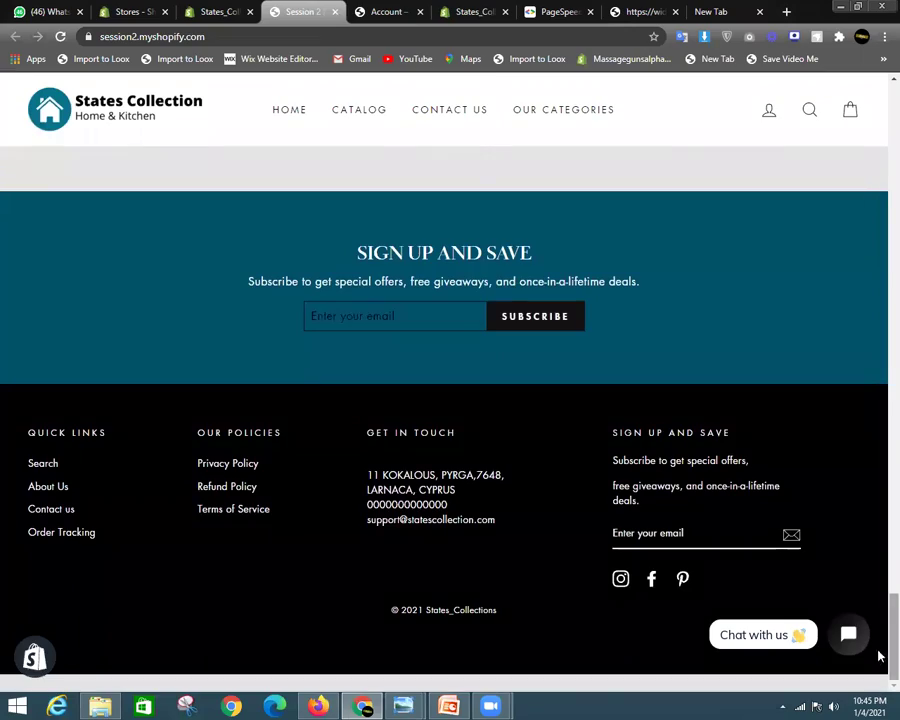
{"action": "scroll", "coordinate": [490, 456], "scroll_direction": "up", "scroll_amount": 5}
{"action": "scroll", "coordinate": [380, 418], "scroll_direction": "down", "scroll_amount": 5}
{"action": "scroll", "coordinate": [876, 406], "scroll_direction": "up", "scroll_amount": 10}
{"action": "scroll", "coordinate": [876, 330], "scroll_direction": "down", "scroll_amount": 10}
{"action": "scroll", "coordinate": [878, 538], "scroll_direction": "up", "scroll_amount": 1}
{"action": "scroll", "coordinate": [879, 554], "scroll_direction": "down", "scroll_amount": 1}
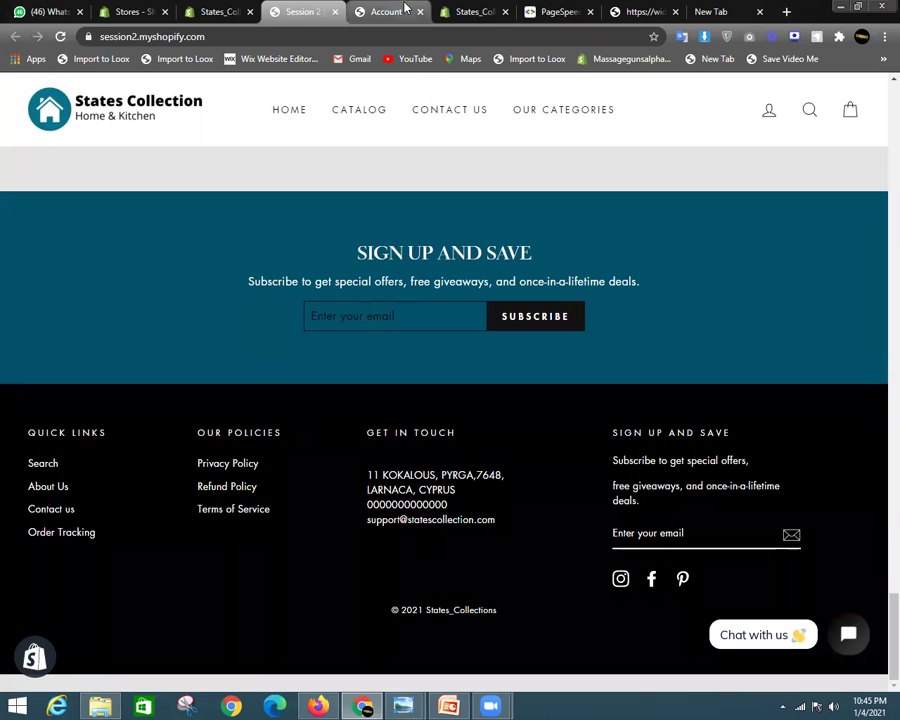
{"action": "scroll", "coordinate": [585, 361], "scroll_direction": "up", "scroll_amount": 3}
{"action": "scroll", "coordinate": [519, 437], "scroll_direction": "up", "scroll_amount": 8}
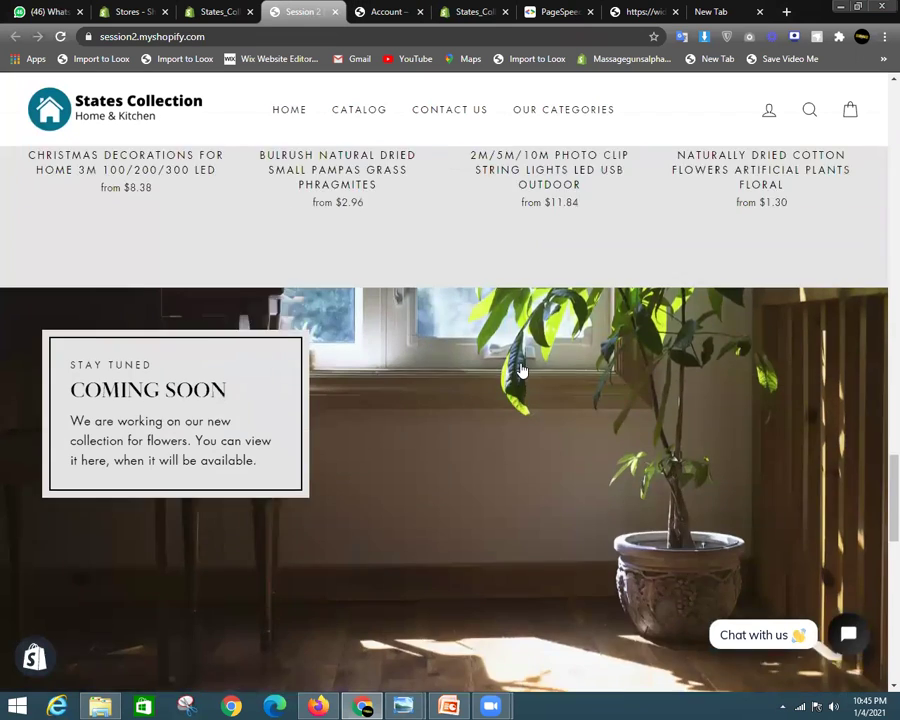
{"action": "scroll", "coordinate": [311, 376], "scroll_direction": "down", "scroll_amount": 5}
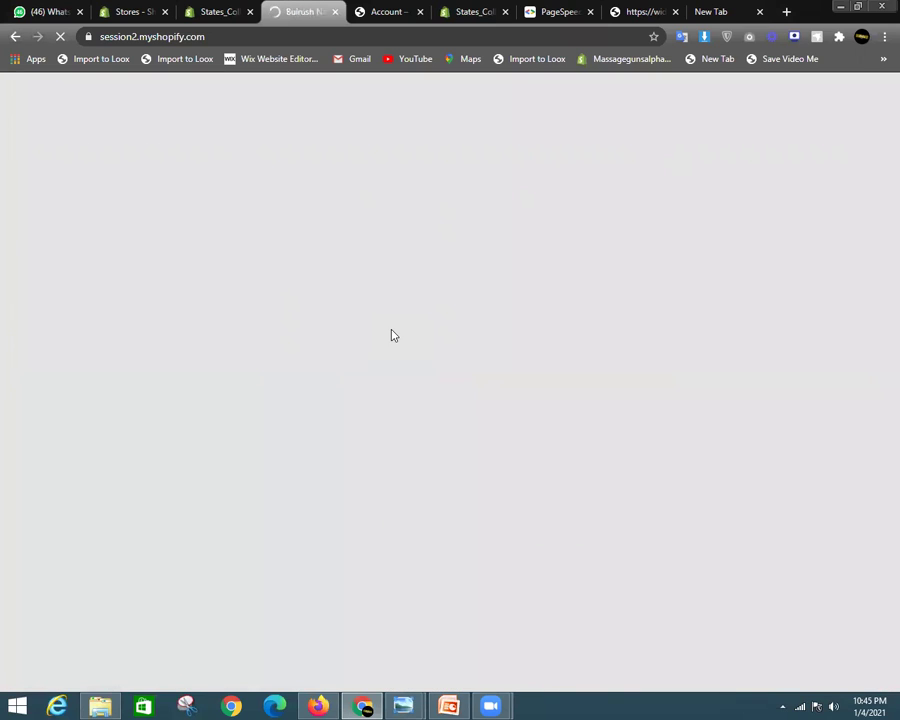
{"action": "scroll", "coordinate": [879, 318], "scroll_direction": "down", "scroll_amount": 4}
{"action": "scroll", "coordinate": [879, 239], "scroll_direction": "up", "scroll_amount": 2}
{"action": "scroll", "coordinate": [874, 244], "scroll_direction": "up", "scroll_amount": 3}
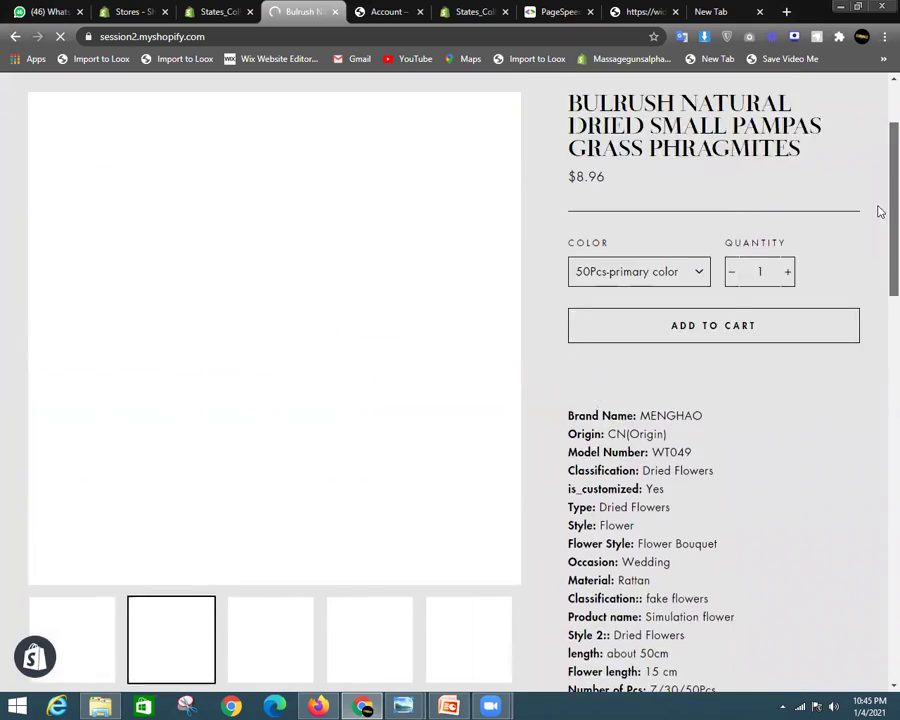
{"action": "scroll", "coordinate": [690, 435], "scroll_direction": "down", "scroll_amount": 4}
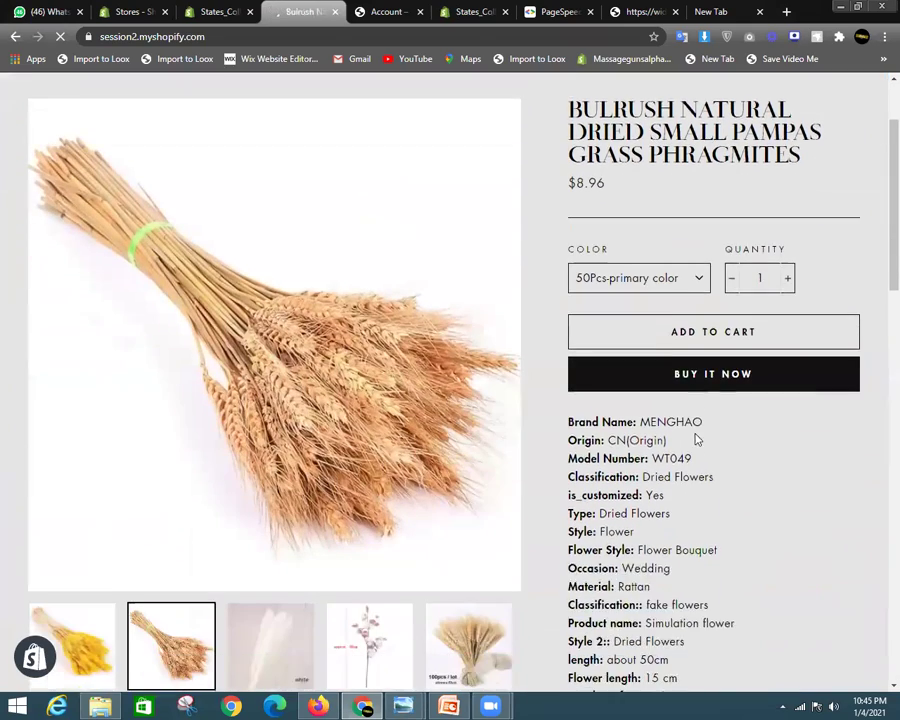
{"action": "scroll", "coordinate": [683, 419], "scroll_direction": "down", "scroll_amount": 4}
{"action": "scroll", "coordinate": [878, 363], "scroll_direction": "up", "scroll_amount": 6}
{"action": "scroll", "coordinate": [880, 222], "scroll_direction": "up", "scroll_amount": 3}
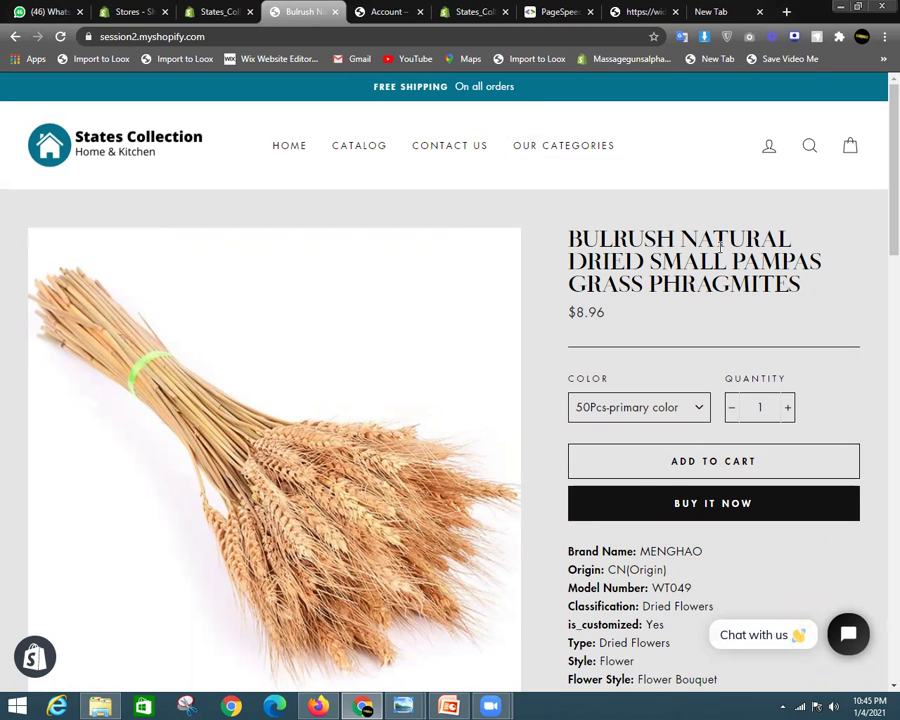
{"action": "scroll", "coordinate": [880, 182], "scroll_direction": "down", "scroll_amount": 1}
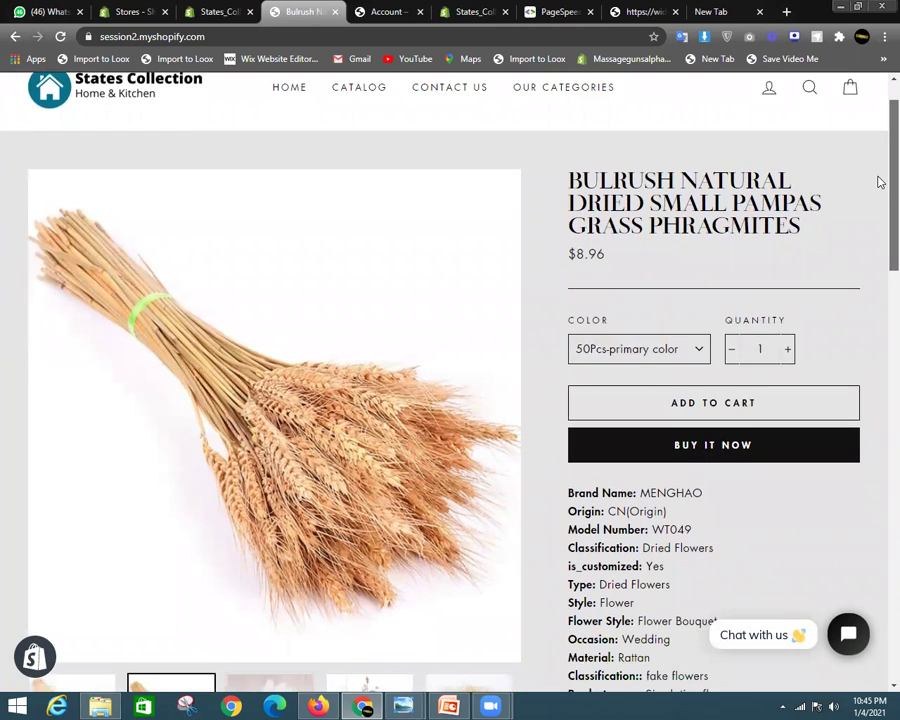
{"action": "scroll", "coordinate": [880, 182], "scroll_direction": "up", "scroll_amount": 1}
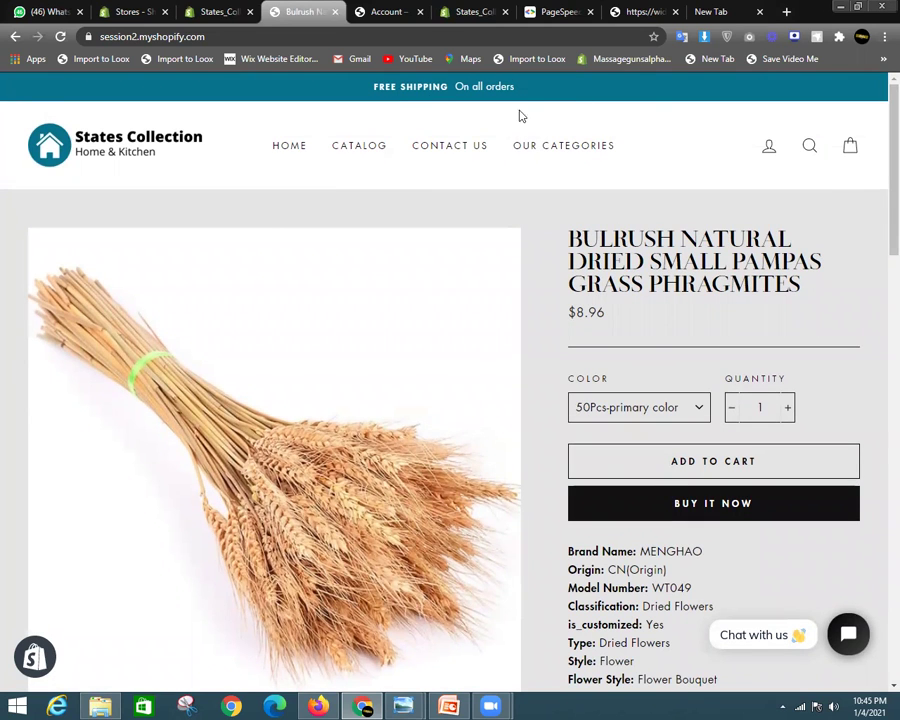
{"action": "scroll", "coordinate": [673, 476], "scroll_direction": "down", "scroll_amount": 5}
{"action": "scroll", "coordinate": [675, 430], "scroll_direction": "up", "scroll_amount": 4}
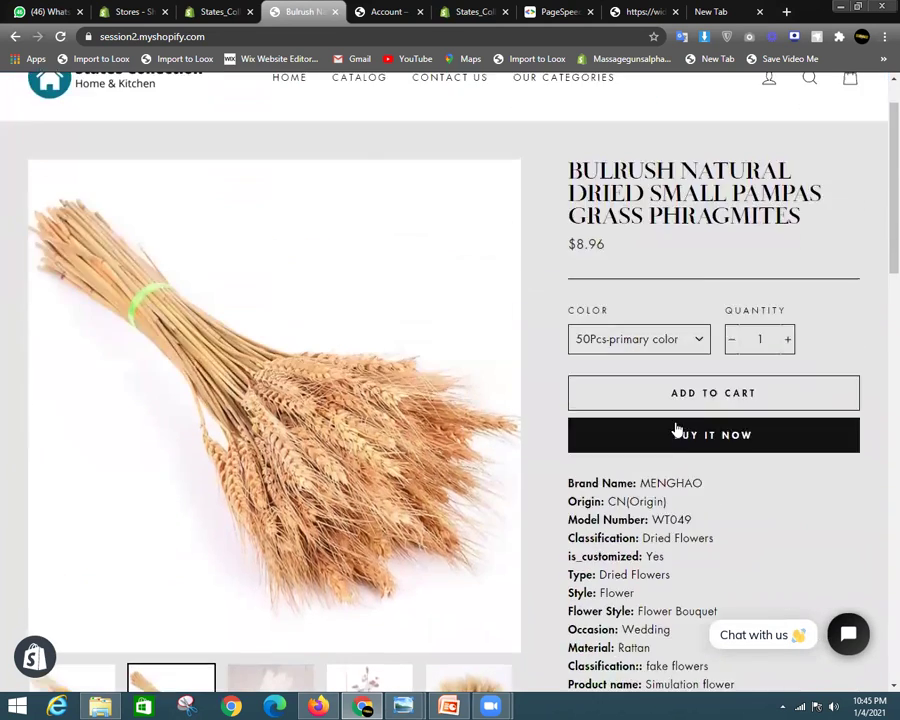
{"action": "scroll", "coordinate": [454, 320], "scroll_direction": "down", "scroll_amount": 5}
{"action": "scroll", "coordinate": [640, 282], "scroll_direction": "down", "scroll_amount": 1}
{"action": "scroll", "coordinate": [700, 340], "scroll_direction": "up", "scroll_amount": 6}
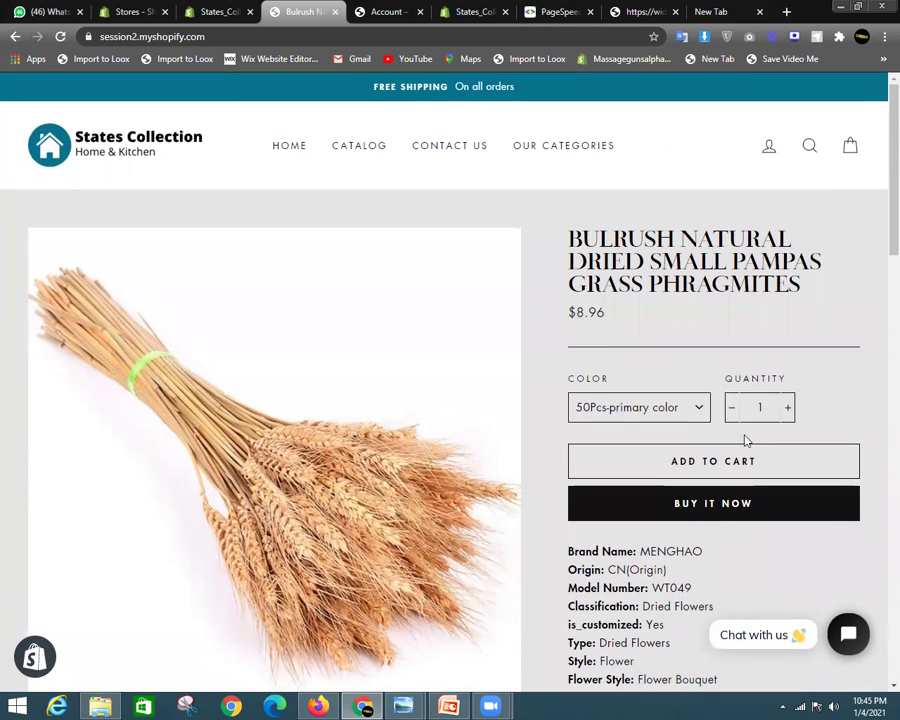
{"action": "scroll", "coordinate": [600, 406], "scroll_direction": "down", "scroll_amount": 2}
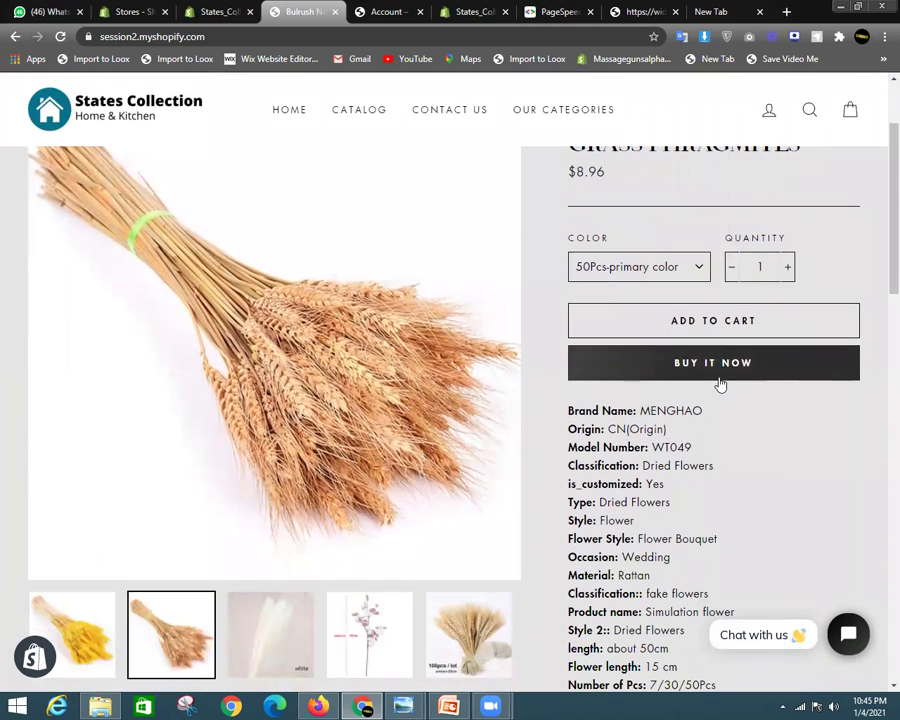
{"action": "scroll", "coordinate": [733, 378], "scroll_direction": "up", "scroll_amount": 2}
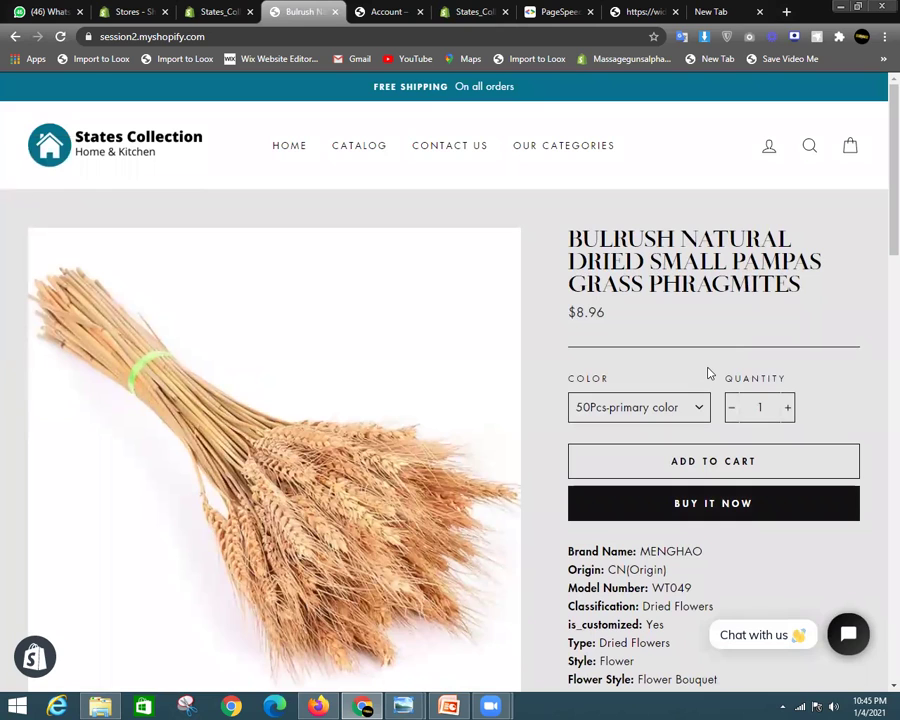
Open the Shopify App Store with the owner's account and search for 'ultimate'
{"action": "left_click", "coordinate": [210, 11]}
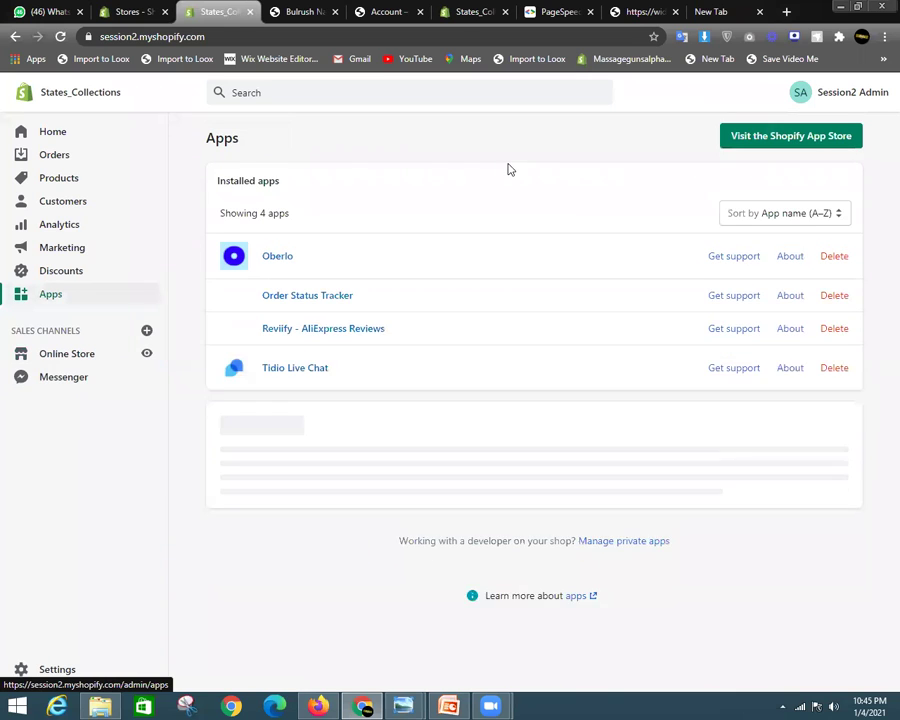
{"action": "left_click", "coordinate": [806, 146]}
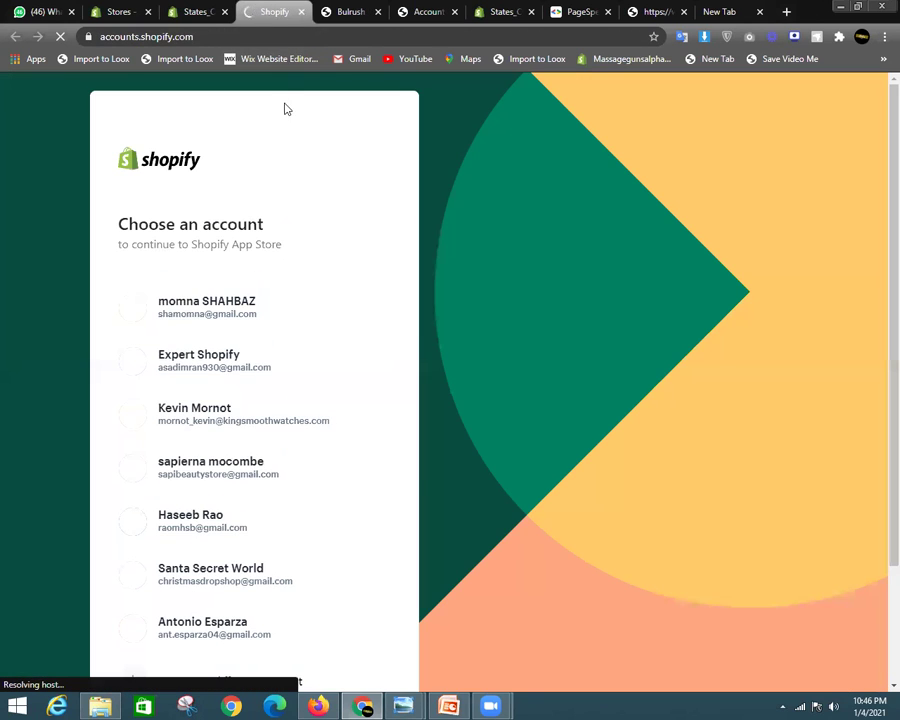
{"action": "left_click", "coordinate": [214, 366]}
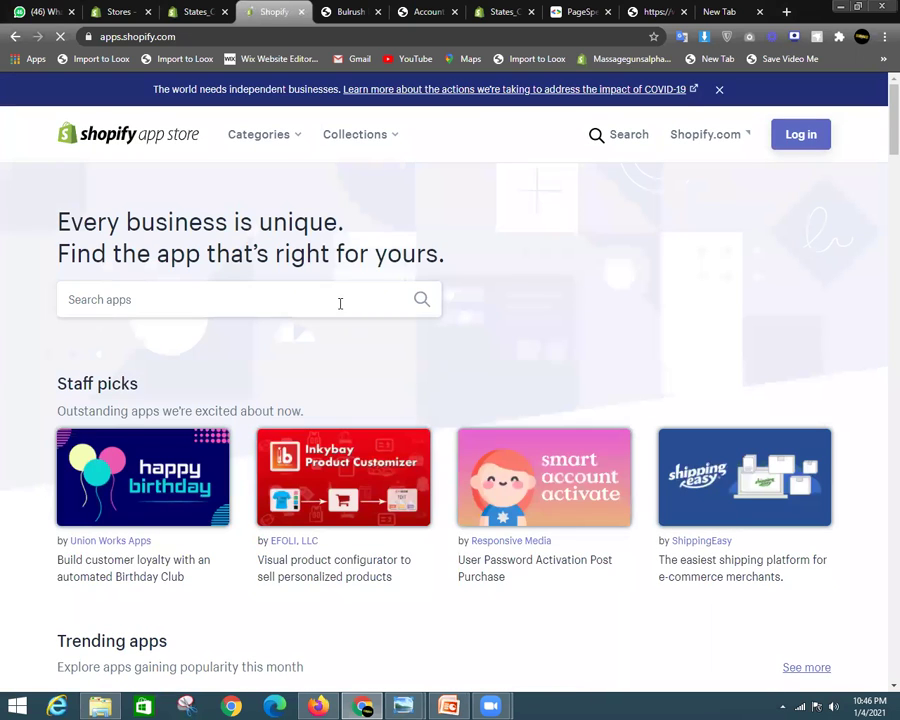
{"action": "left_click", "coordinate": [340, 304]}
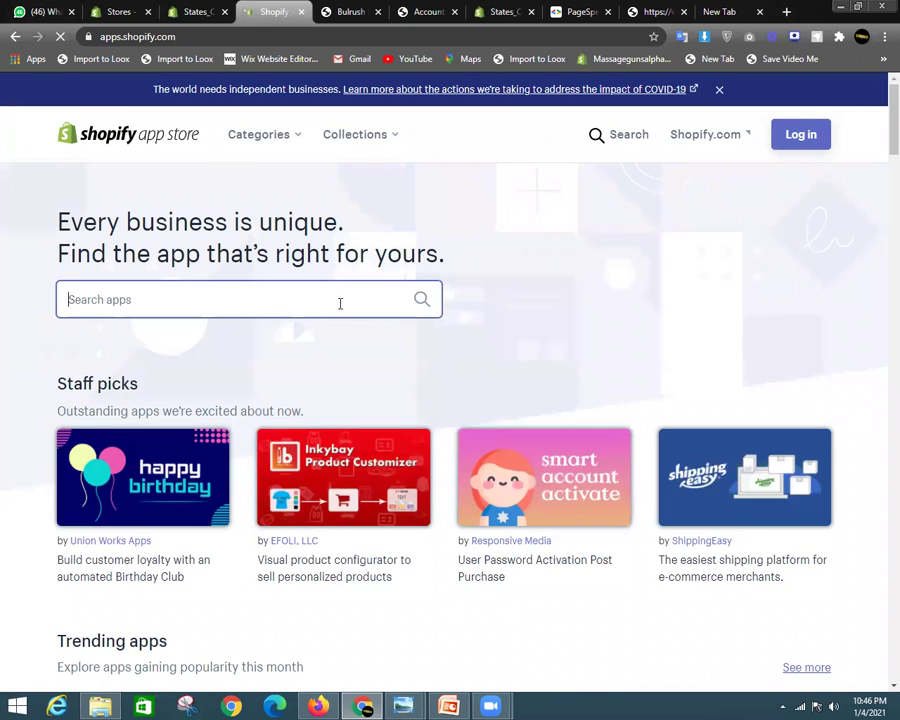
{"action": "type", "text": "ultimate"}
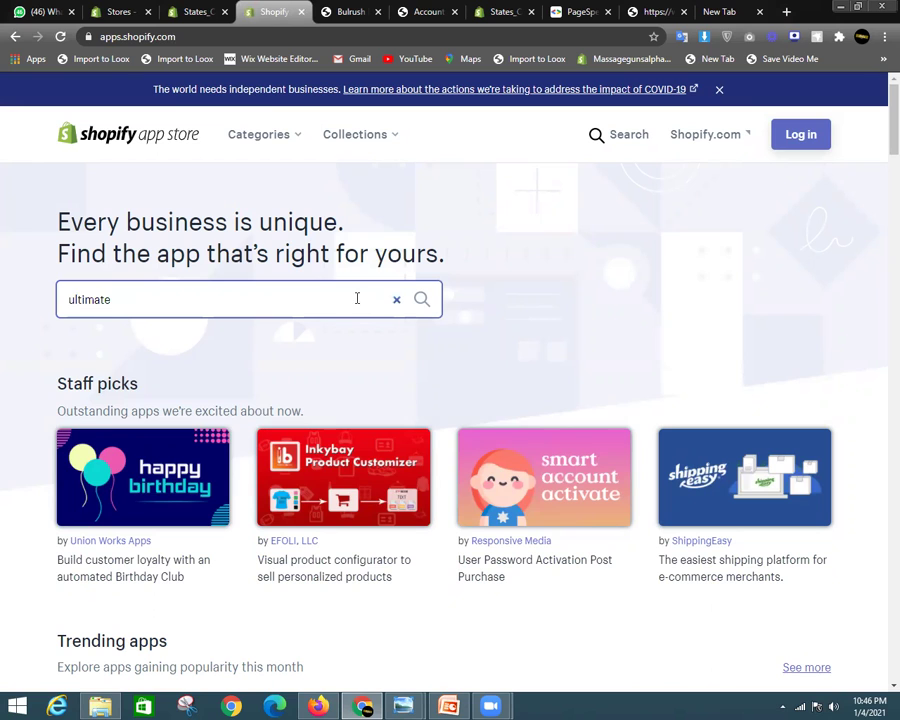
{"action": "left_click", "coordinate": [423, 300]}
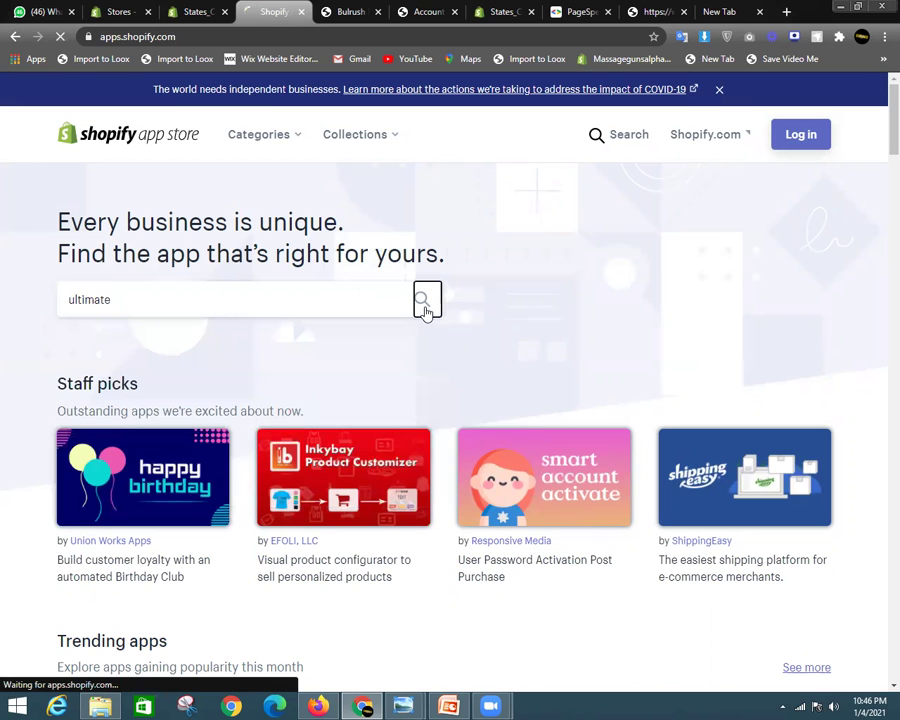
Select the store's web address in the admin tab's address bar
{"action": "left_click", "coordinate": [171, 11]}
{"action": "left_click", "coordinate": [165, 36]}
{"action": "left_click", "coordinate": [238, 36]}
{"action": "left_click_drag", "start_coordinate": [238, 36], "coordinate": [24, 44]}
{"action": "key", "text": "ctrl+c"}
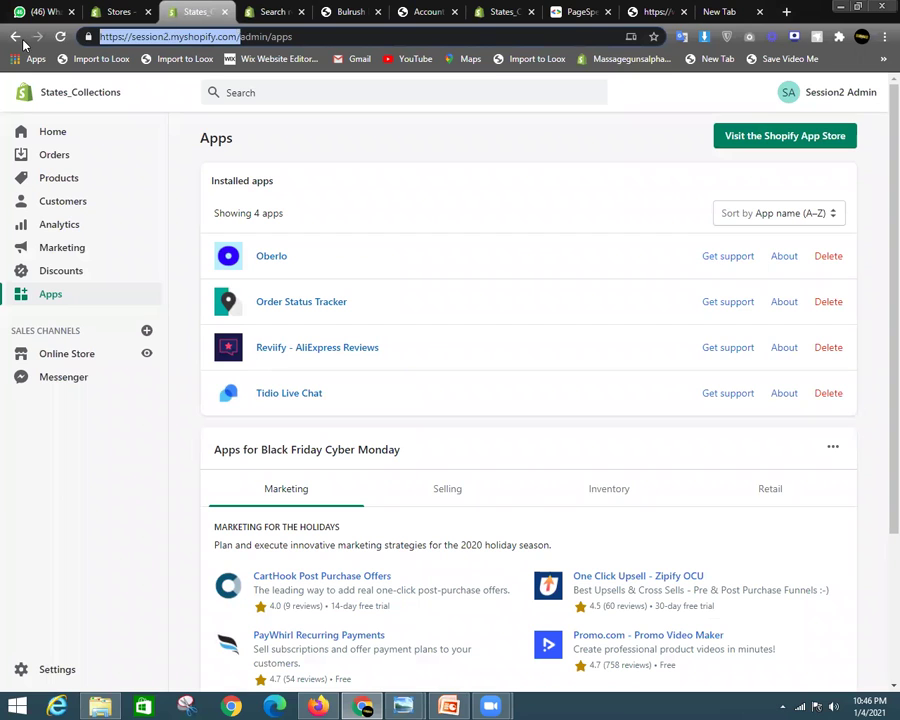
Open the Ultimate Sales Boost listing from the 'ultimate' search results
{"action": "left_click", "coordinate": [273, 11]}
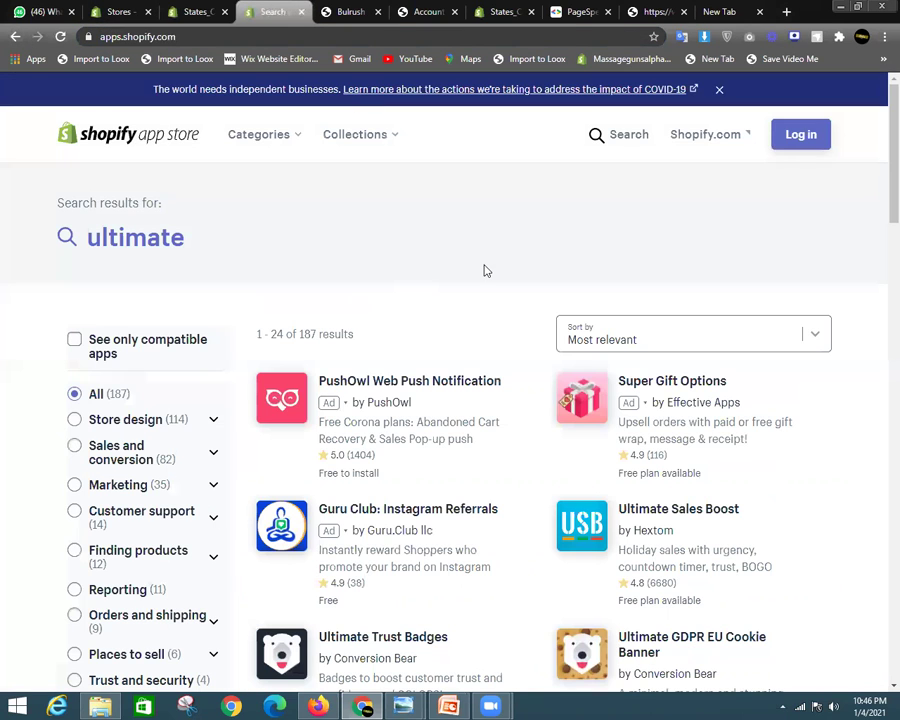
{"action": "scroll", "coordinate": [667, 318], "scroll_direction": "down", "scroll_amount": 3}
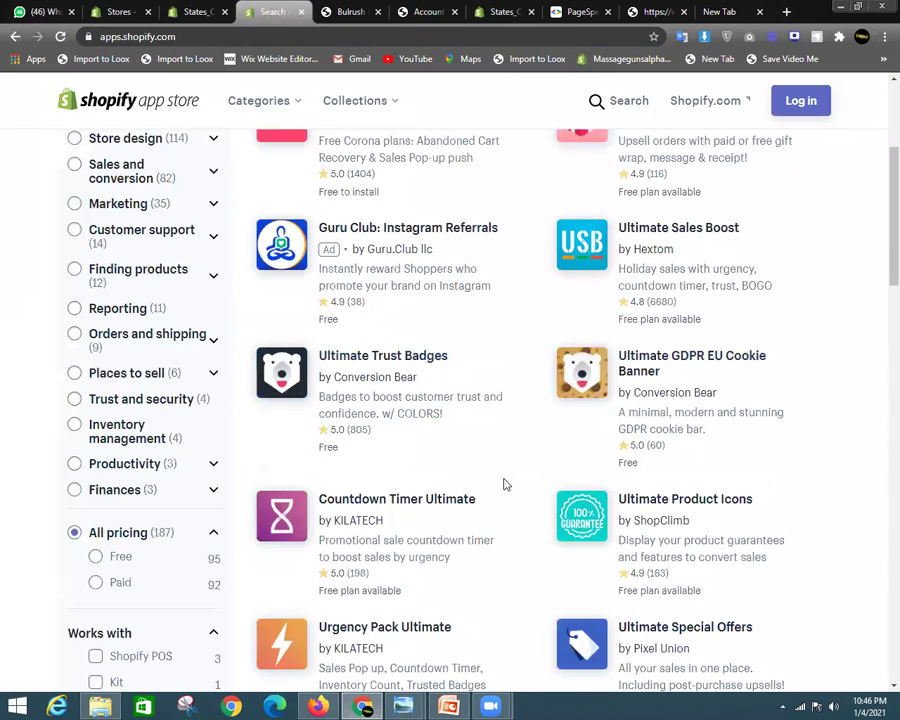
{"action": "scroll", "coordinate": [715, 313], "scroll_direction": "up", "scroll_amount": 3}
{"action": "scroll", "coordinate": [878, 275], "scroll_direction": "down", "scroll_amount": 4}
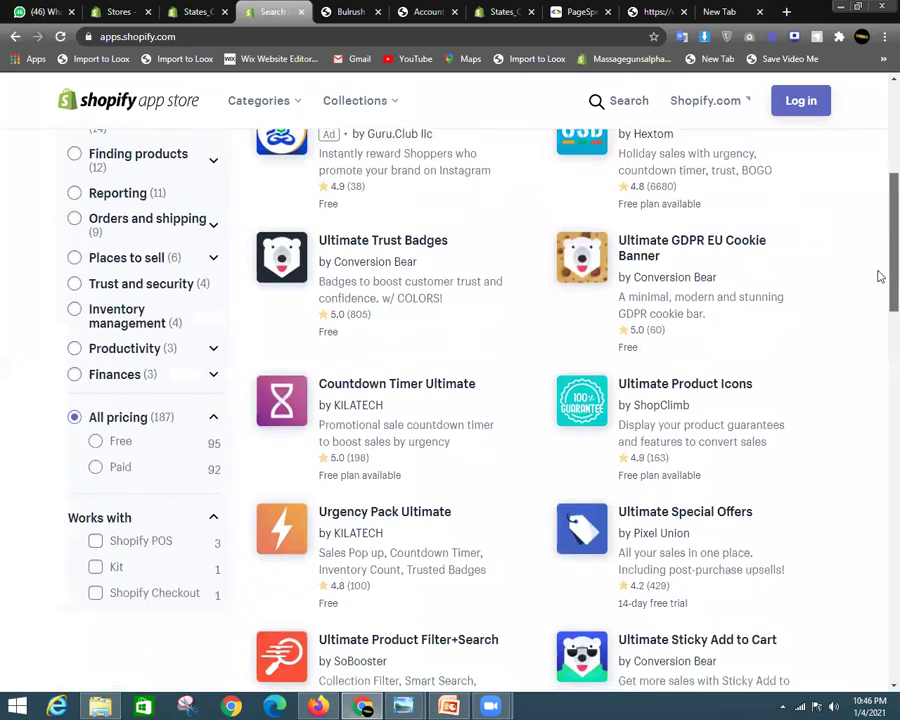
{"action": "scroll", "coordinate": [636, 425], "scroll_direction": "up", "scroll_amount": 4}
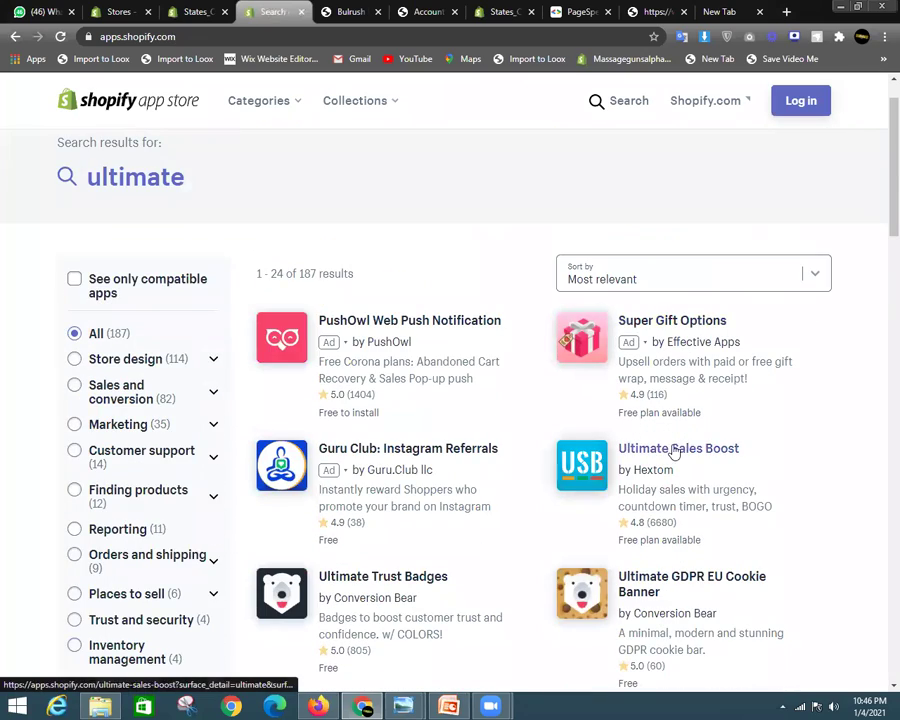
{"action": "left_click", "coordinate": [724, 453]}
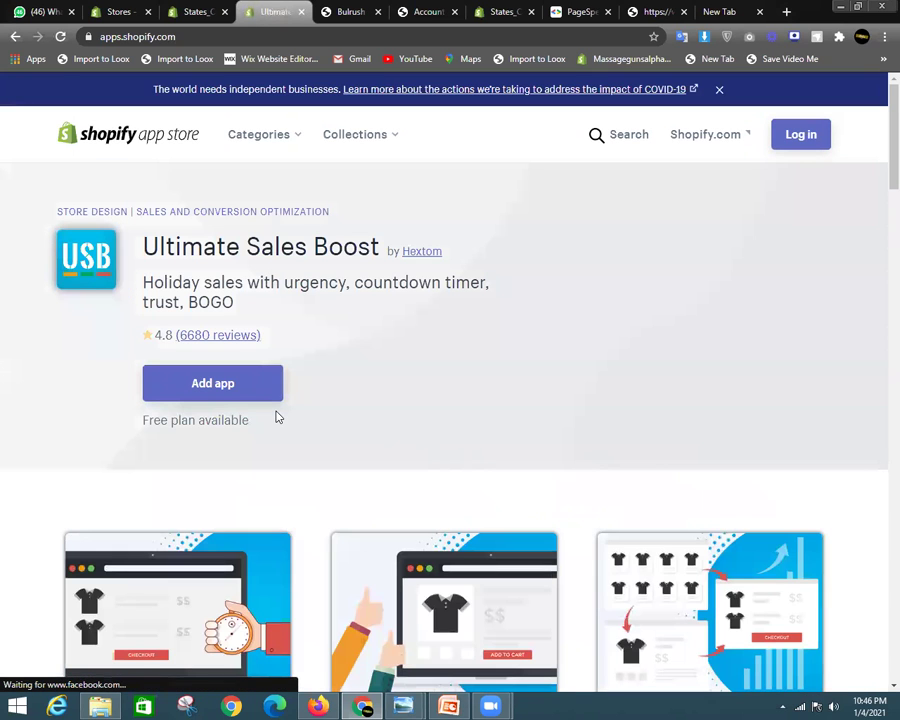
Choose Add app and paste the store's address into the store URL field
{"action": "left_click", "coordinate": [253, 383]}
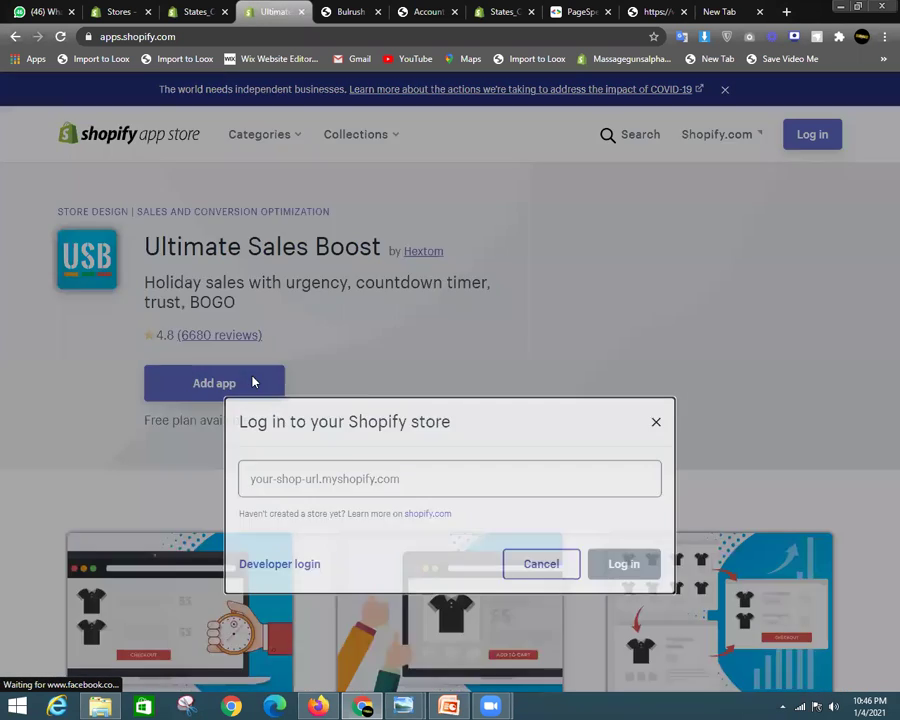
{"action": "left_click", "coordinate": [354, 365]}
{"action": "key", "text": "ctrl+v"}
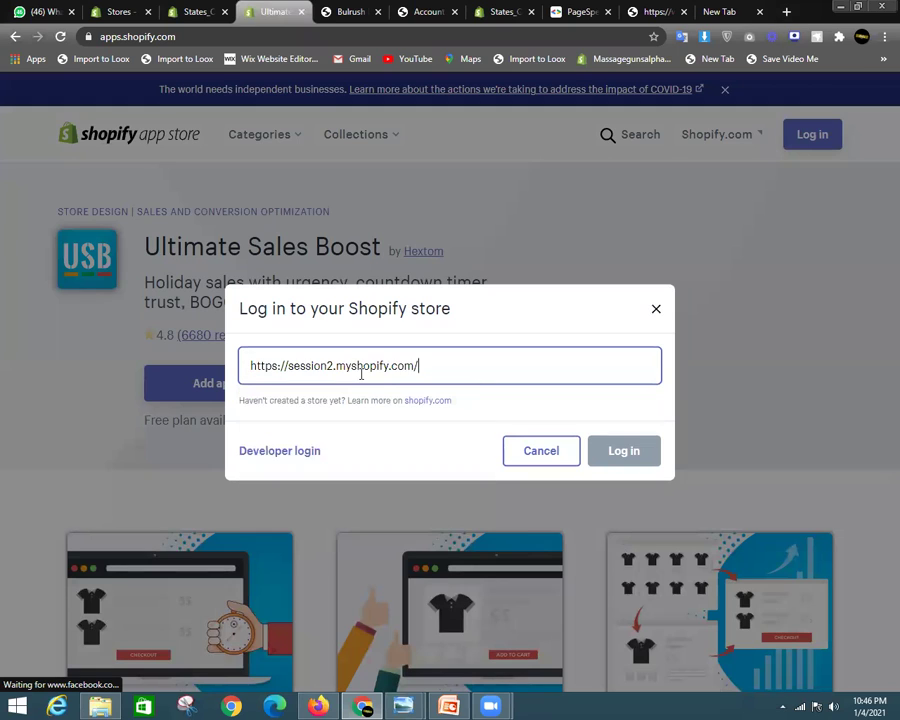
{"action": "type", "text": "="}
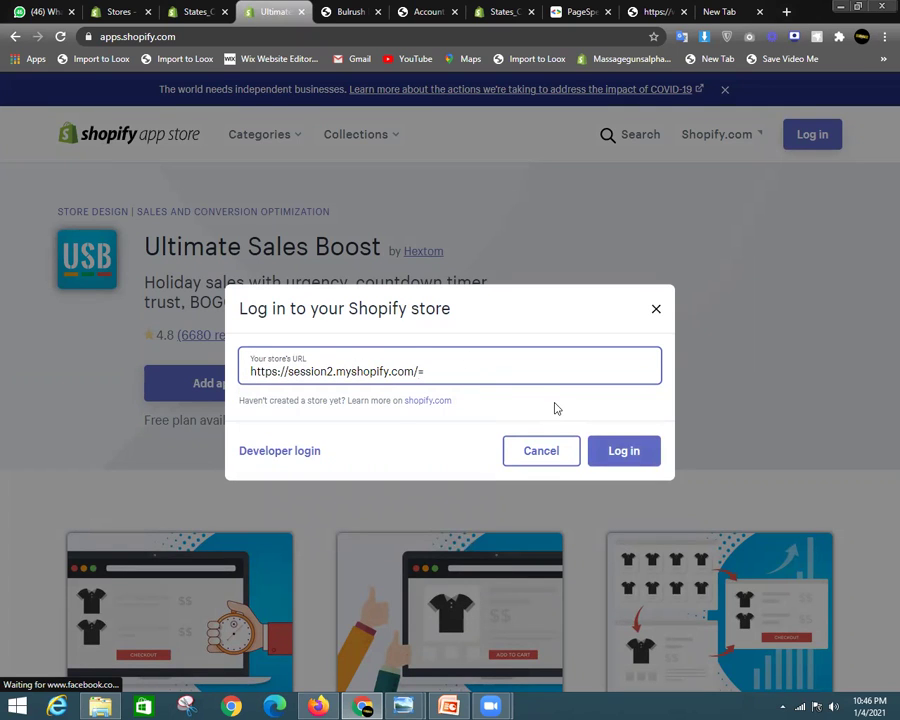
{"action": "key", "text": "BackSpace"}
{"action": "key", "text": "BackSpace"}
Log in with the owner account and approve installing Ultimate Sales Boost
{"action": "left_click", "coordinate": [611, 457]}
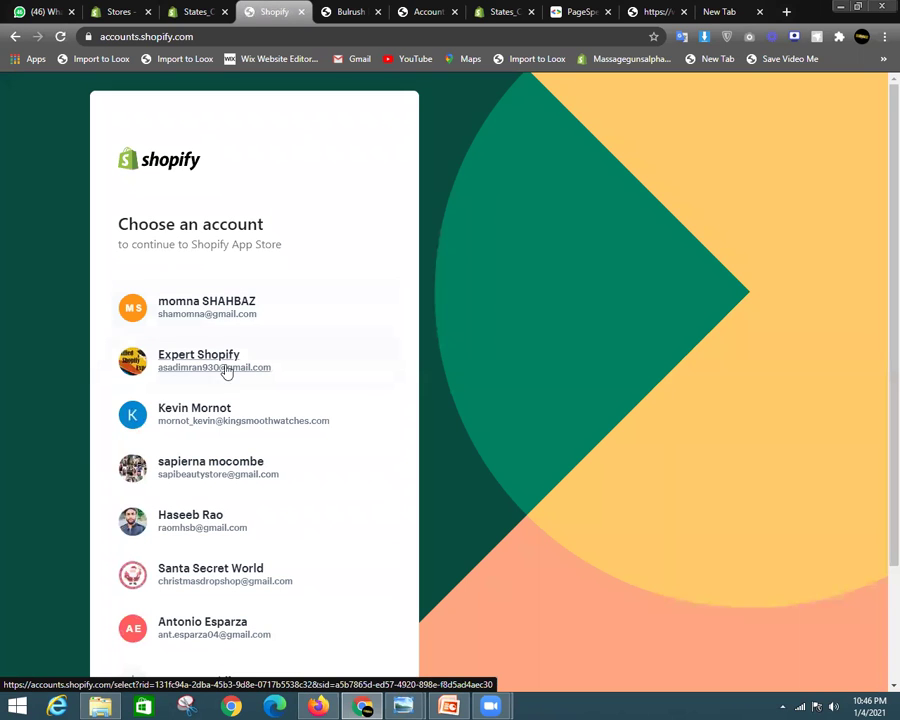
{"action": "left_click", "coordinate": [230, 358]}
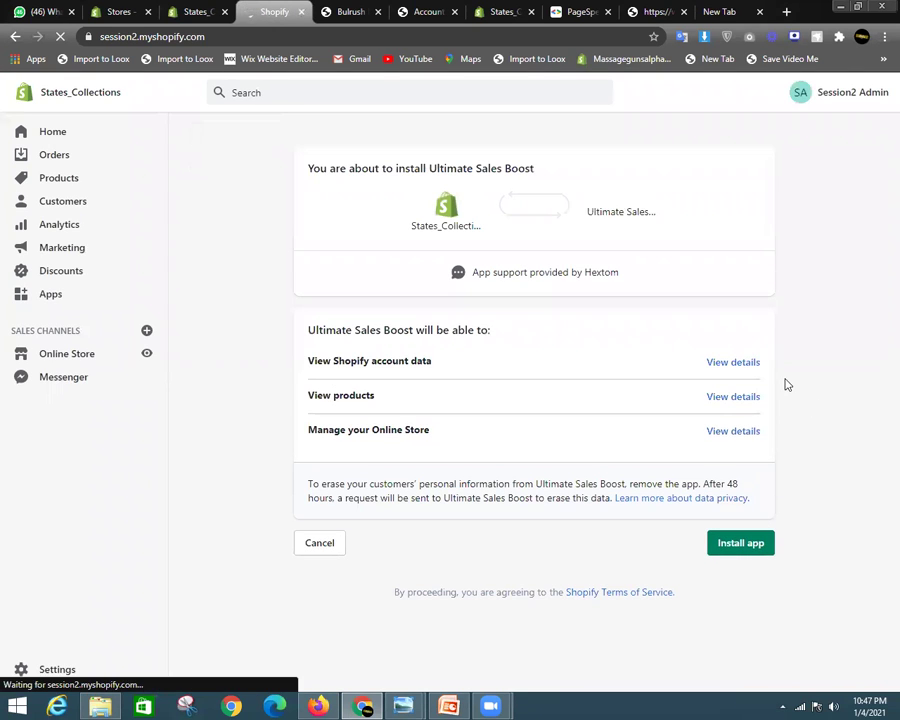
{"action": "left_click", "coordinate": [737, 542]}
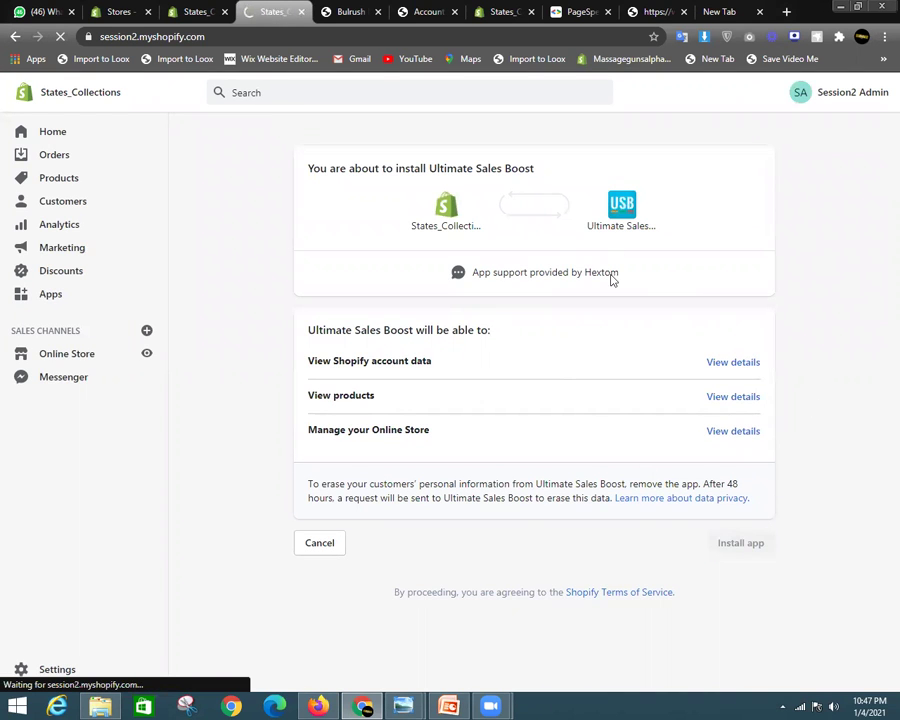
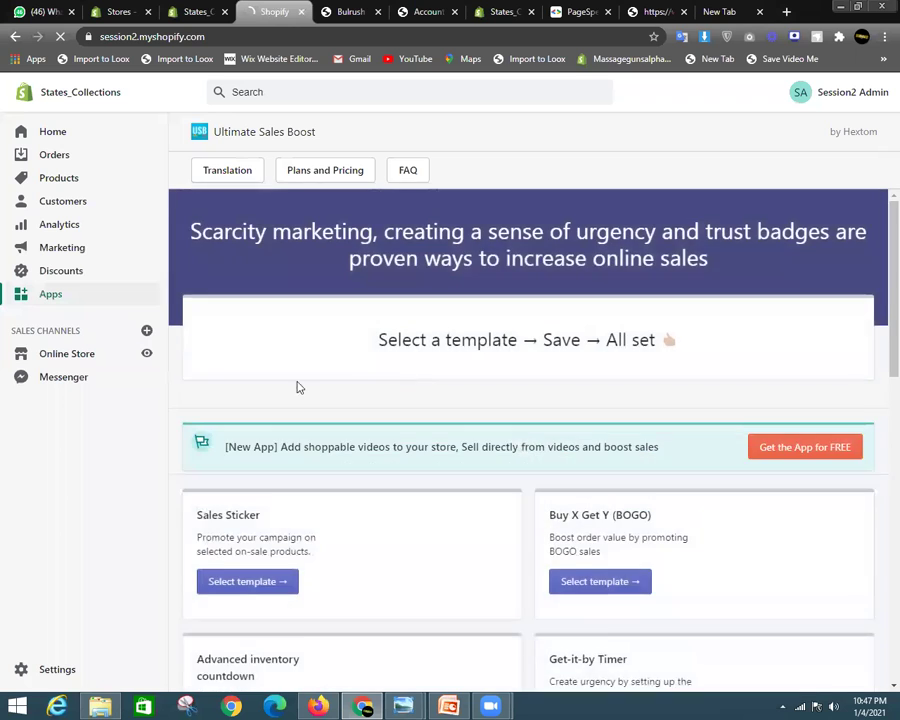
Start a campaign from the Sales Sticker template and review its Product Image Overlay settings
{"action": "scroll", "coordinate": [615, 348], "scroll_direction": "down", "scroll_amount": 3}
{"action": "scroll", "coordinate": [400, 440], "scroll_direction": "down", "scroll_amount": 3}
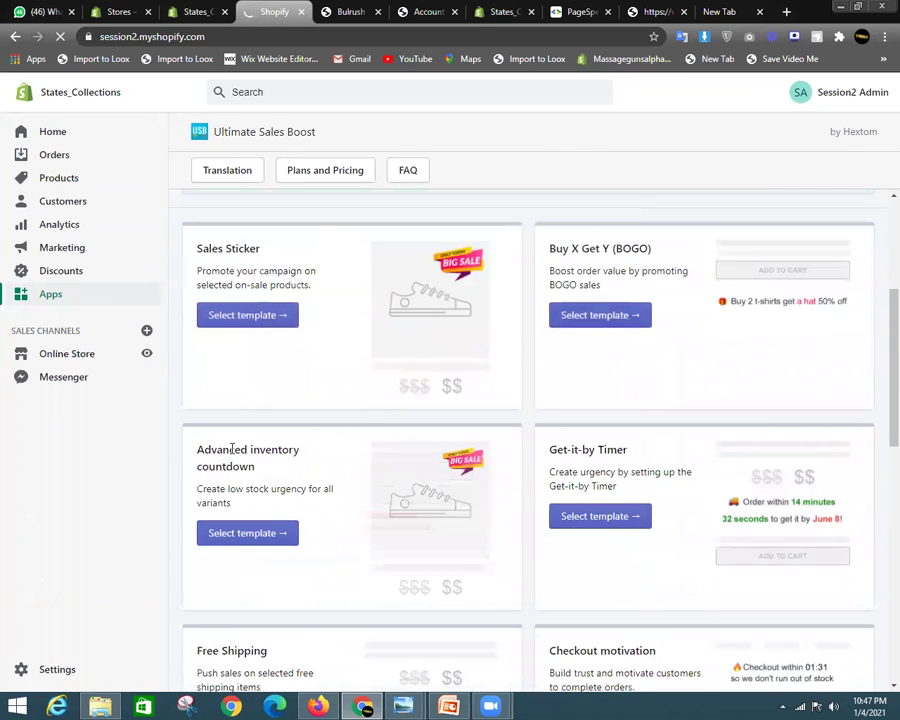
{"action": "left_click", "coordinate": [262, 318]}
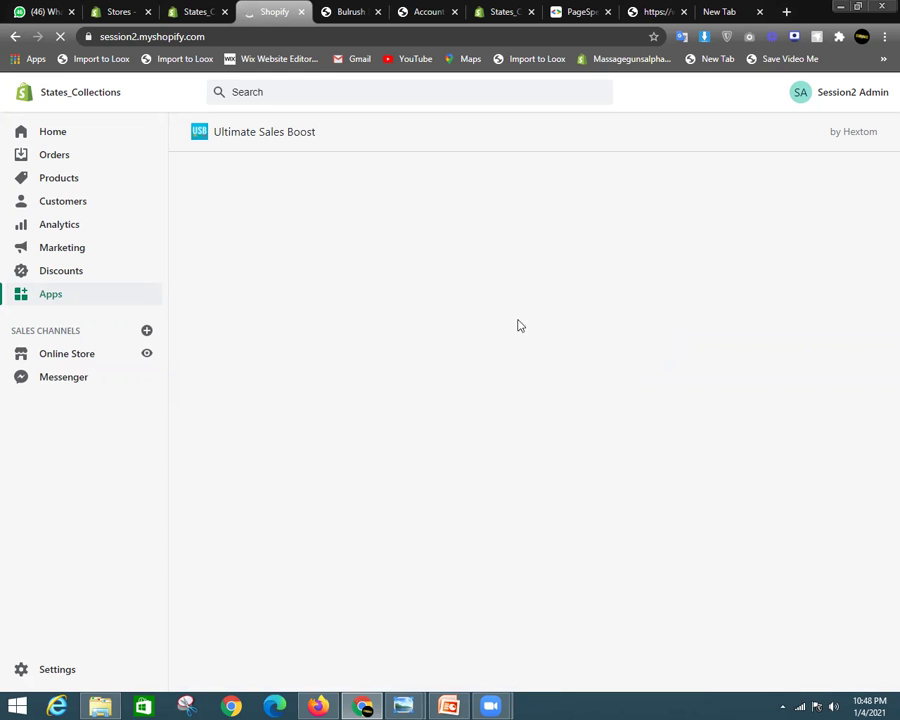
{"action": "scroll", "coordinate": [540, 310], "scroll_direction": "down", "scroll_amount": 4}
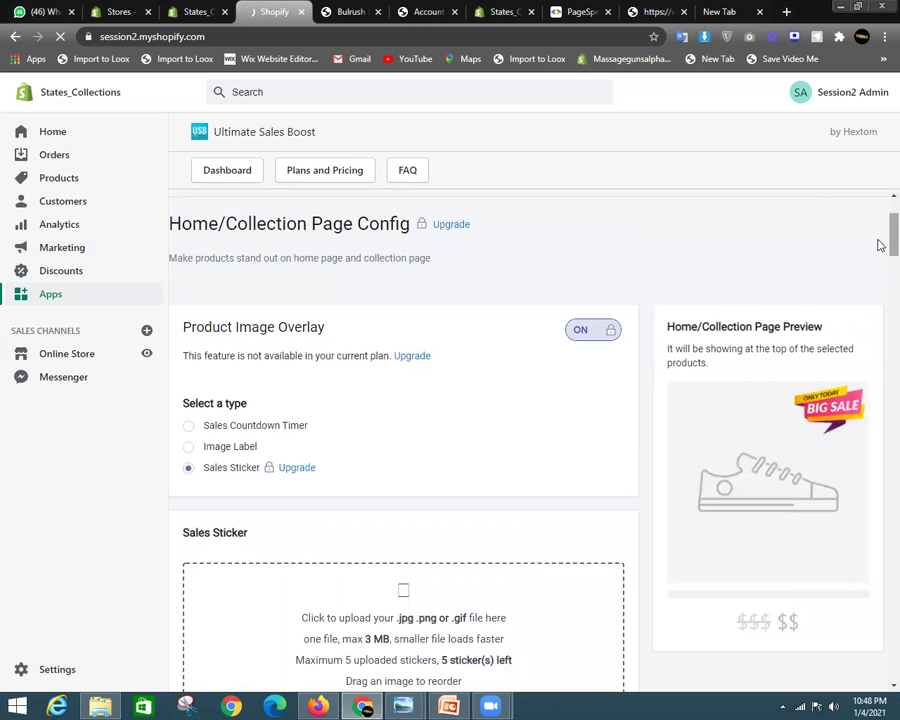
{"action": "scroll", "coordinate": [878, 250], "scroll_direction": "down", "scroll_amount": 2}
{"action": "scroll", "coordinate": [878, 254], "scroll_direction": "down", "scroll_amount": 3}
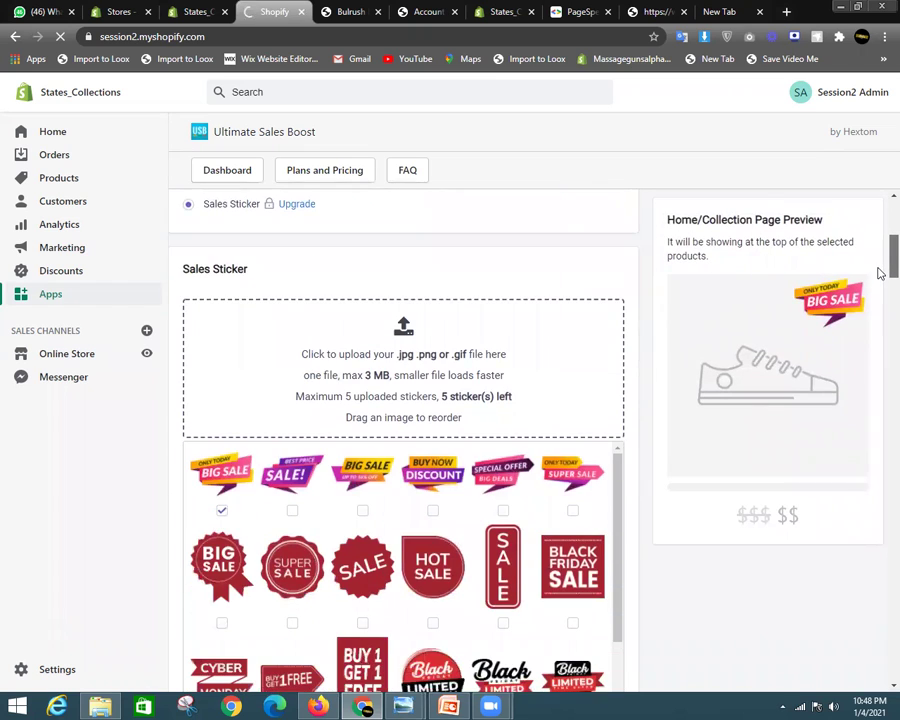
{"action": "scroll", "coordinate": [878, 252], "scroll_direction": "up", "scroll_amount": 4}
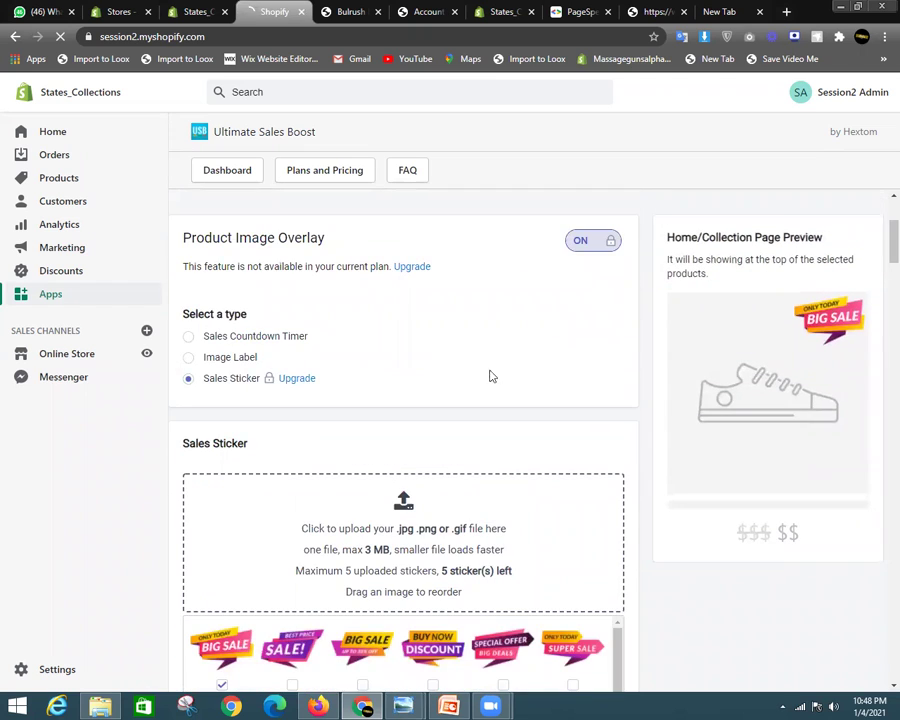
Switch the overlay to an Image Label and change its message to 'Free Shipping'
{"action": "left_click", "coordinate": [240, 359]}
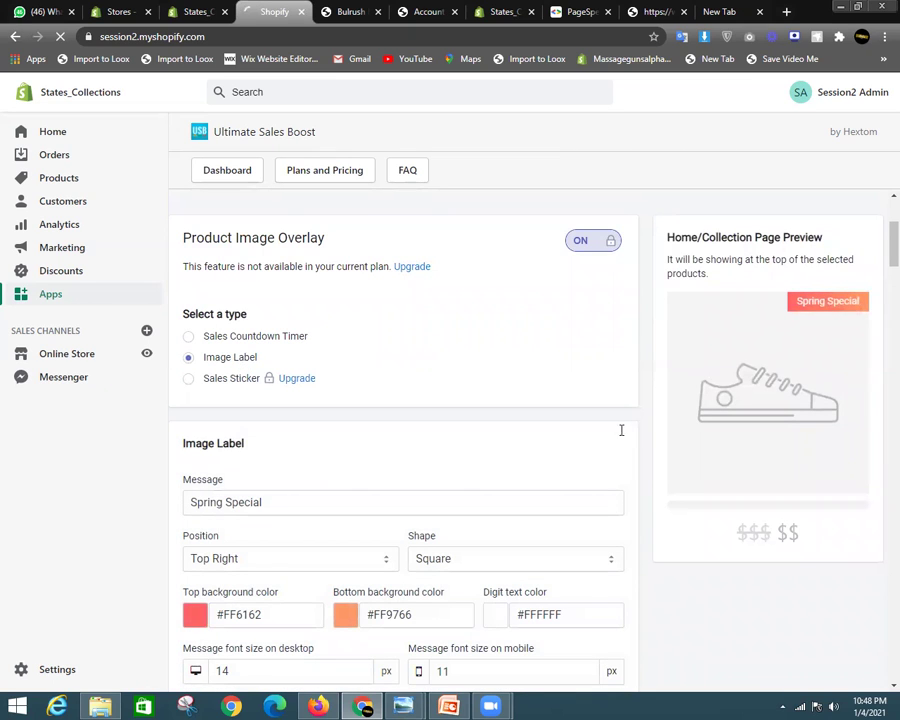
{"action": "left_click_drag", "start_coordinate": [333, 510], "coordinate": [144, 526]}
{"action": "key", "text": "BackSpace"}
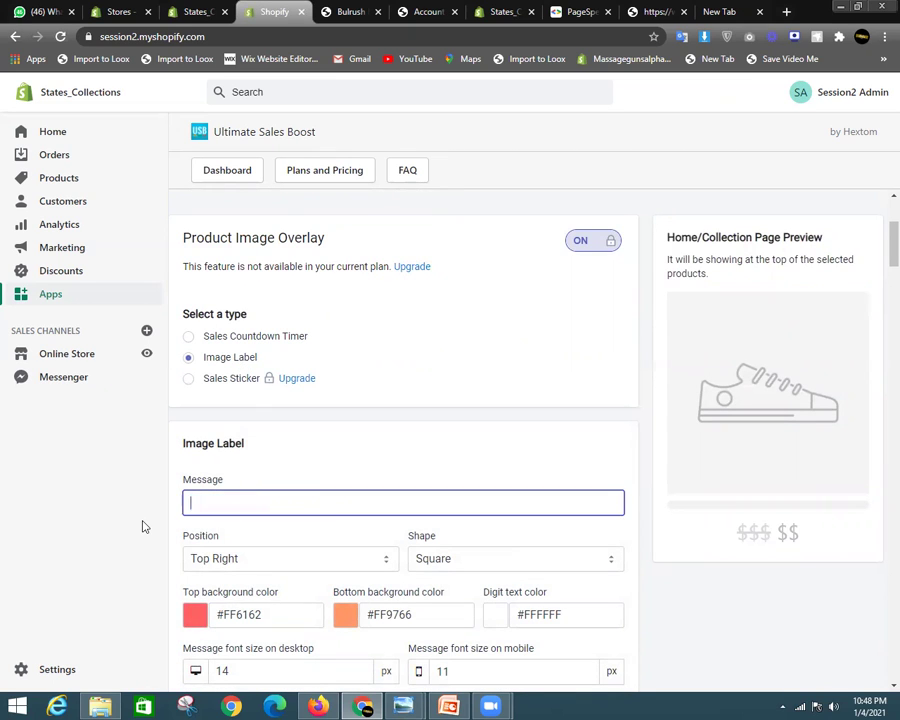
{"action": "type", "text": "Free "}
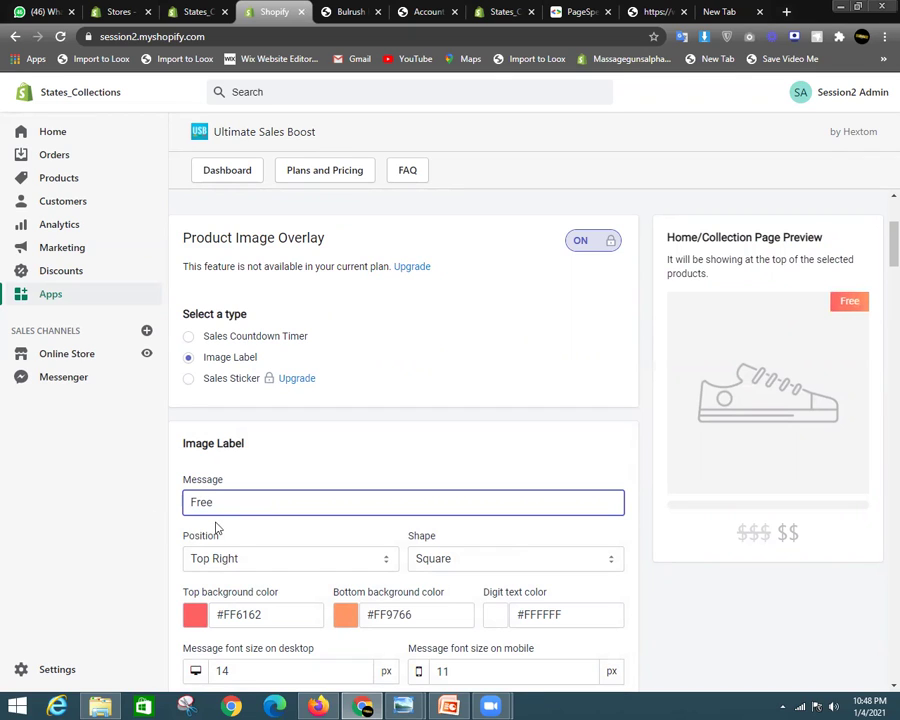
{"action": "type", "text": "Sg"}
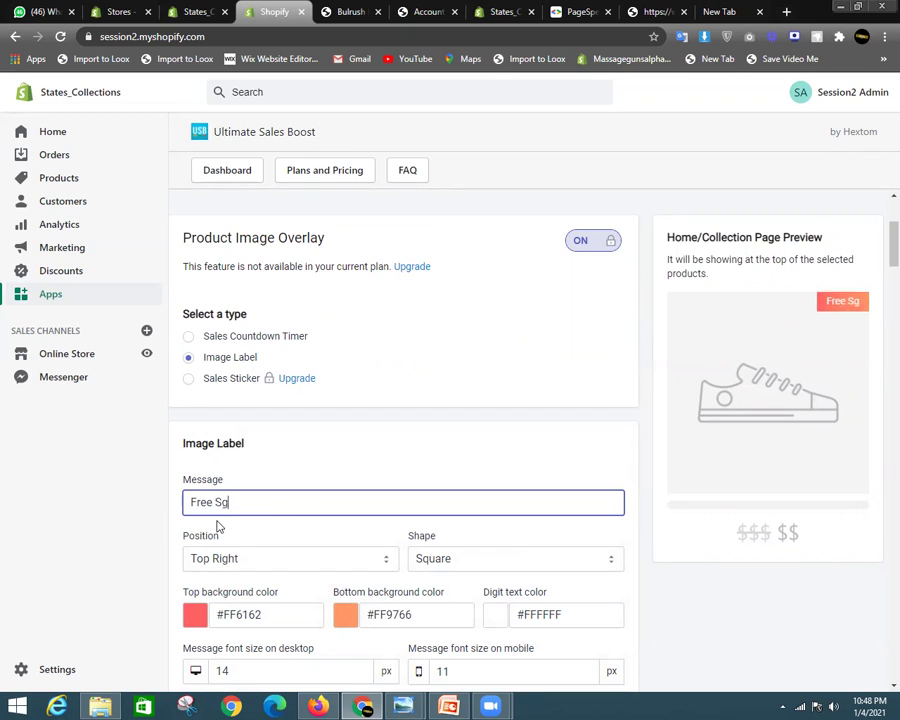
{"action": "key", "text": "BackSpace"}
{"action": "type", "text": "hipping"}
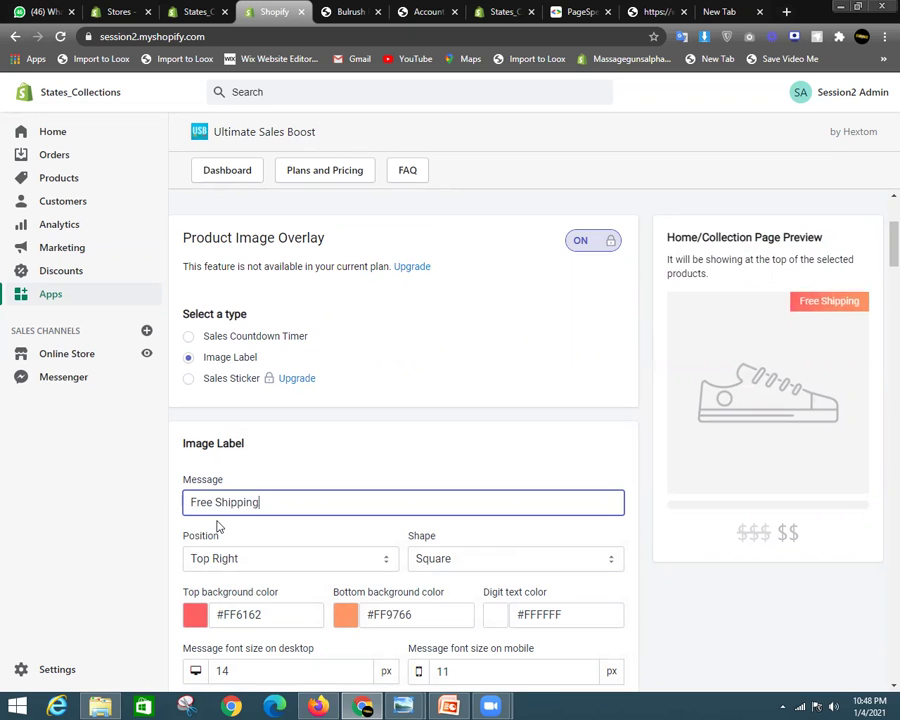
Set the label's top background colour to green #006c55
{"action": "scroll", "coordinate": [282, 493], "scroll_direction": "down", "scroll_amount": 1}
{"action": "left_click", "coordinate": [196, 544]}
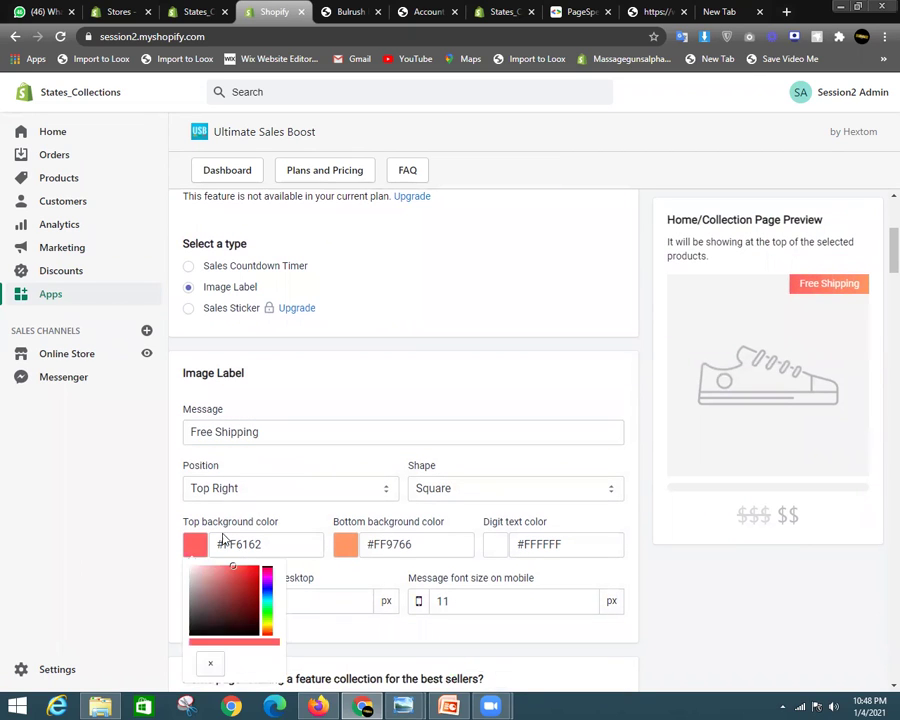
{"action": "left_click", "coordinate": [220, 596]}
{"action": "left_click", "coordinate": [266, 602]}
{"action": "left_click", "coordinate": [259, 601]}
{"action": "left_click", "coordinate": [262, 600]}
Make the label's bottom background the same green #006c55 by pasting its code
{"action": "left_click", "coordinate": [345, 544]}
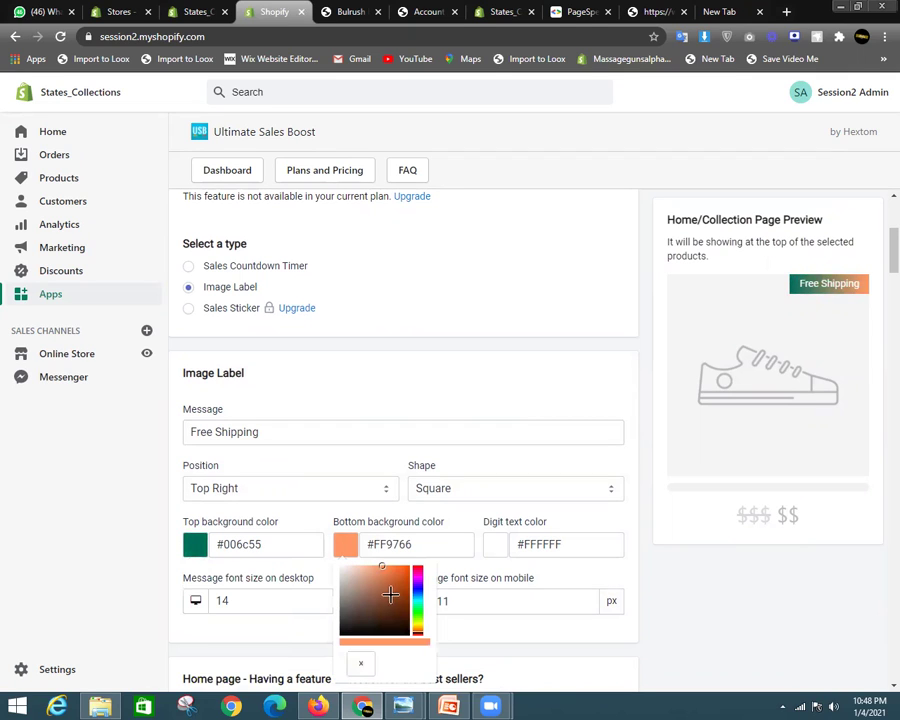
{"action": "left_click", "coordinate": [393, 597]}
{"action": "left_click_drag", "start_coordinate": [393, 597], "coordinate": [318, 546]}
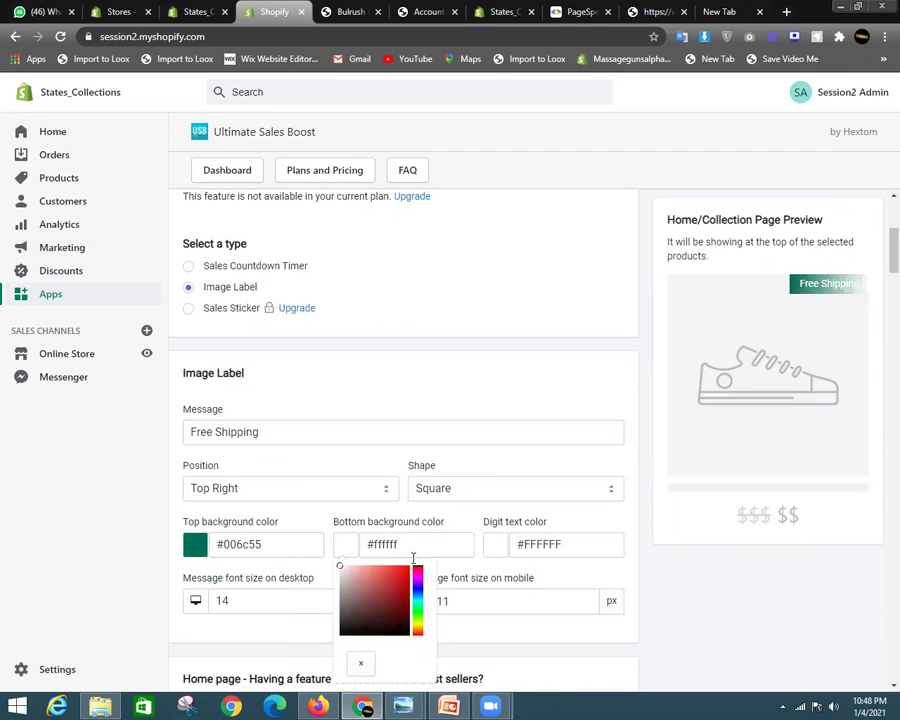
{"action": "left_click_drag", "start_coordinate": [418, 584], "coordinate": [409, 600]}
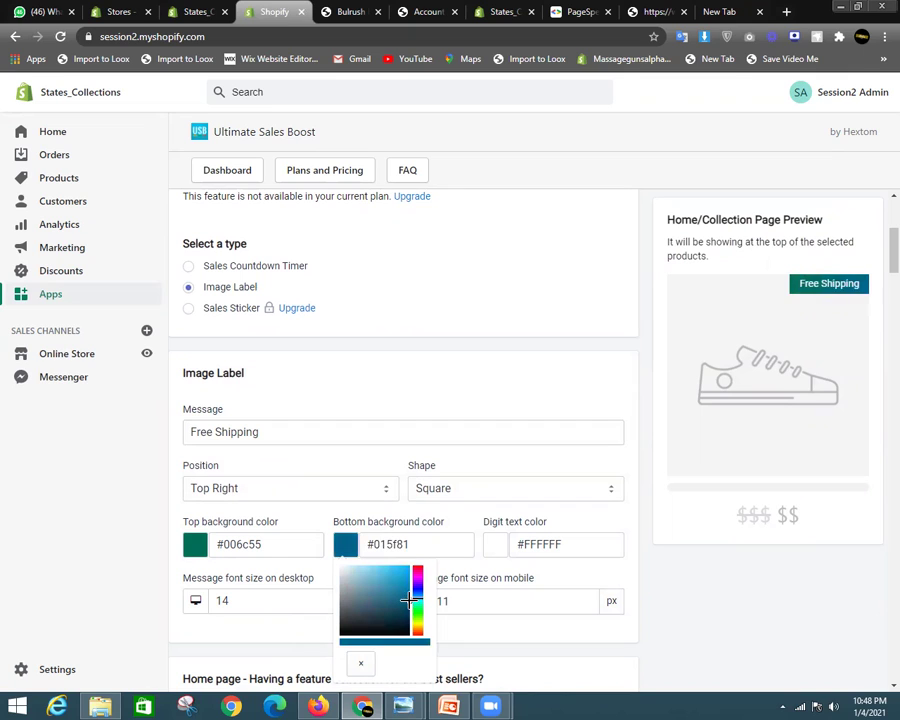
{"action": "left_click", "coordinate": [487, 391]}
{"action": "left_click", "coordinate": [352, 551]}
{"action": "left_click_drag", "start_coordinate": [305, 544], "coordinate": [189, 542]}
{"action": "key", "text": "ctrl+c"}
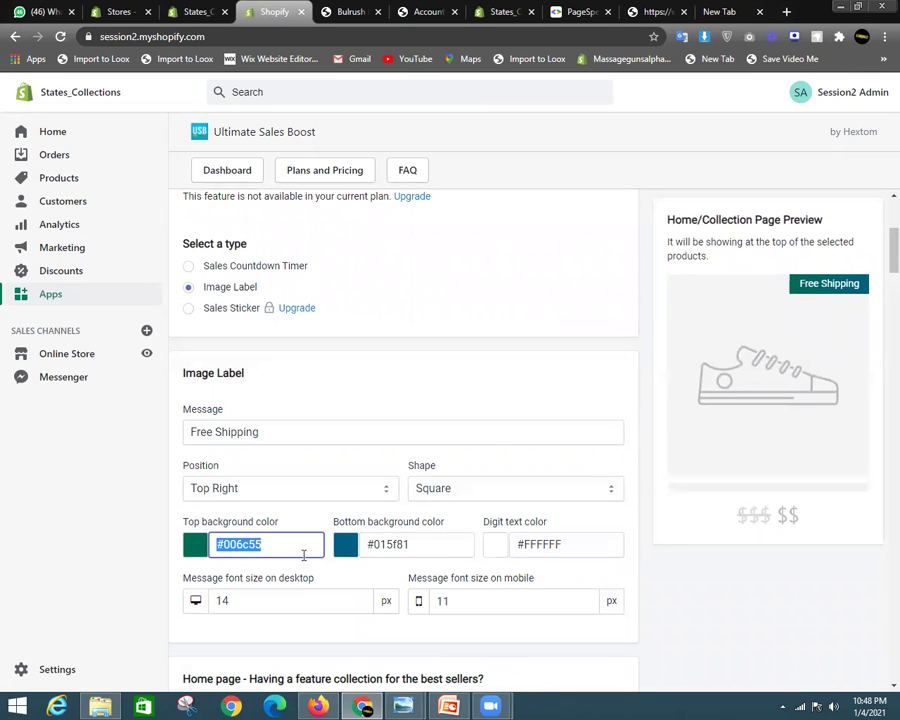
{"action": "left_click_drag", "start_coordinate": [437, 549], "coordinate": [333, 549]}
{"action": "key", "text": "ctrl+v"}
{"action": "left_click", "coordinate": [488, 396]}
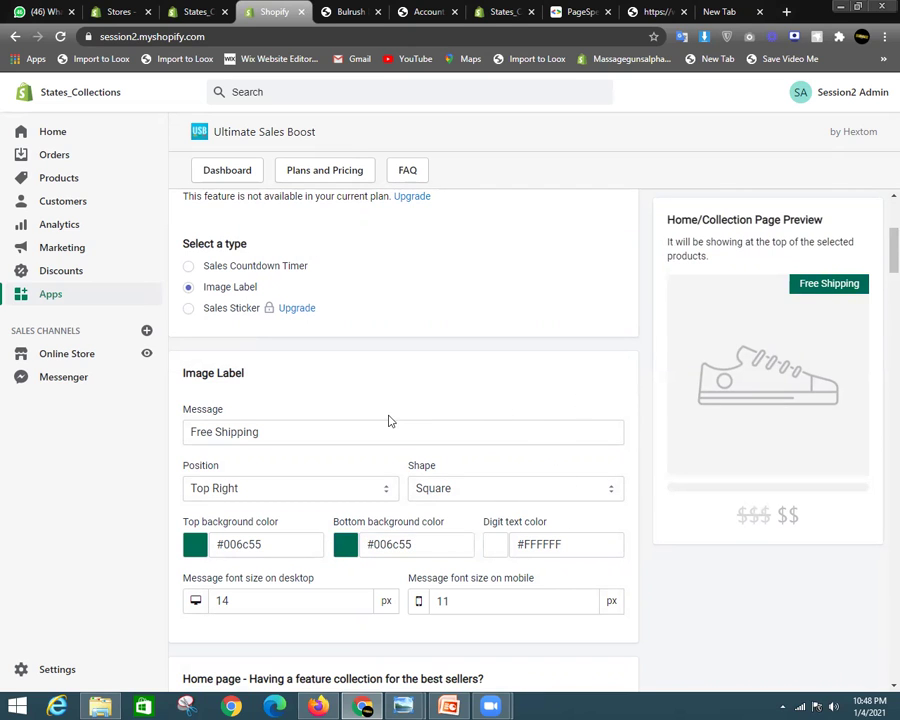
{"action": "scroll", "coordinate": [390, 416], "scroll_direction": "down", "scroll_amount": 3}
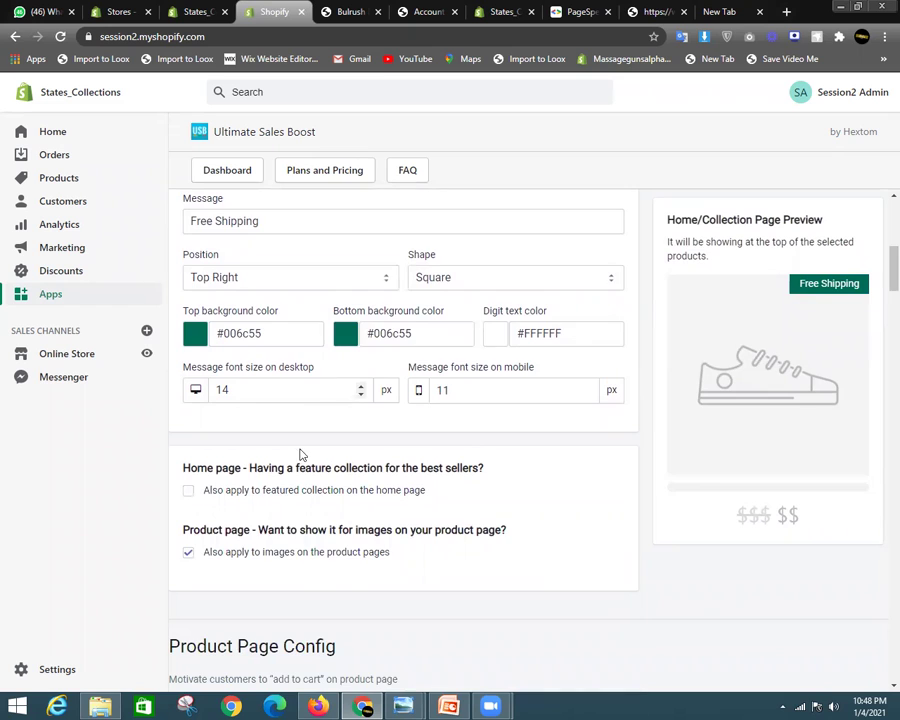
{"action": "scroll", "coordinate": [298, 452], "scroll_direction": "down", "scroll_amount": 2}
Turn on the after-price message and set it to 'Same day shipping and fast delivery'
{"action": "scroll", "coordinate": [373, 428], "scroll_direction": "down", "scroll_amount": 3}
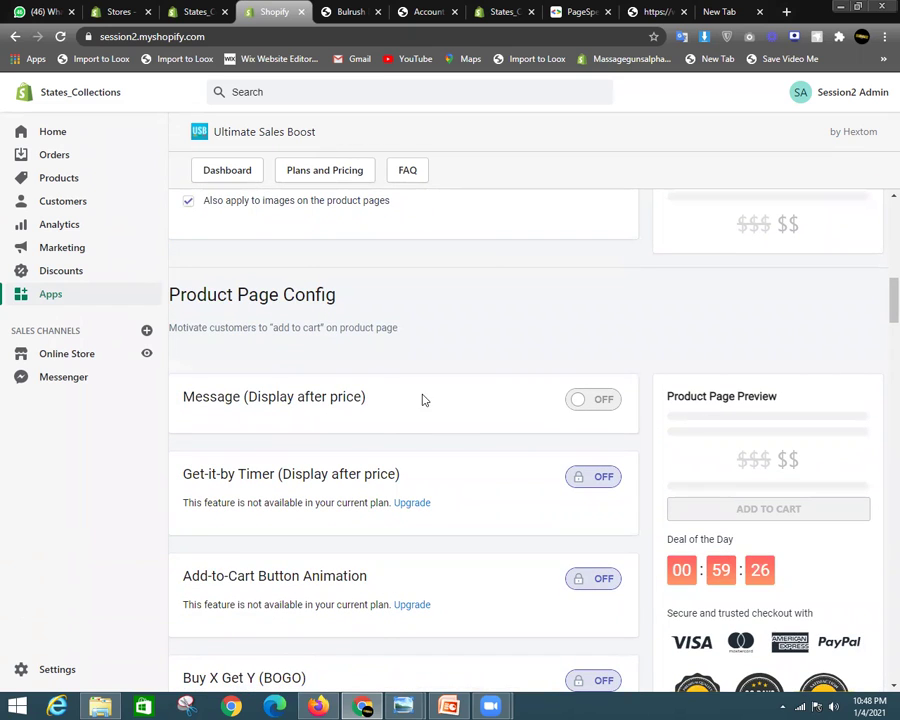
{"action": "left_click", "coordinate": [593, 401]}
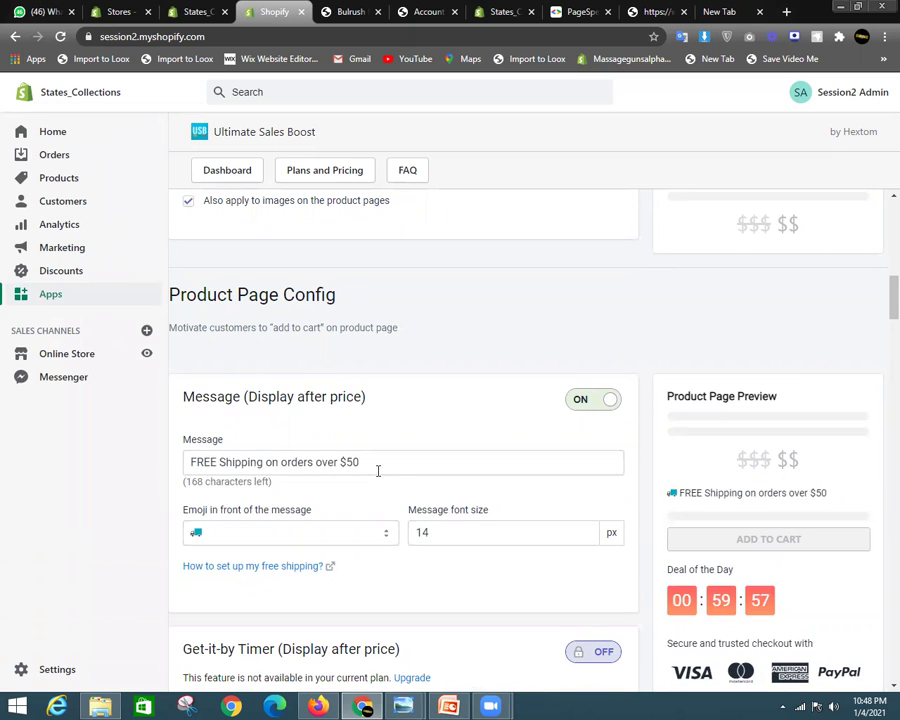
{"action": "triple_click", "coordinate": [409, 460]}
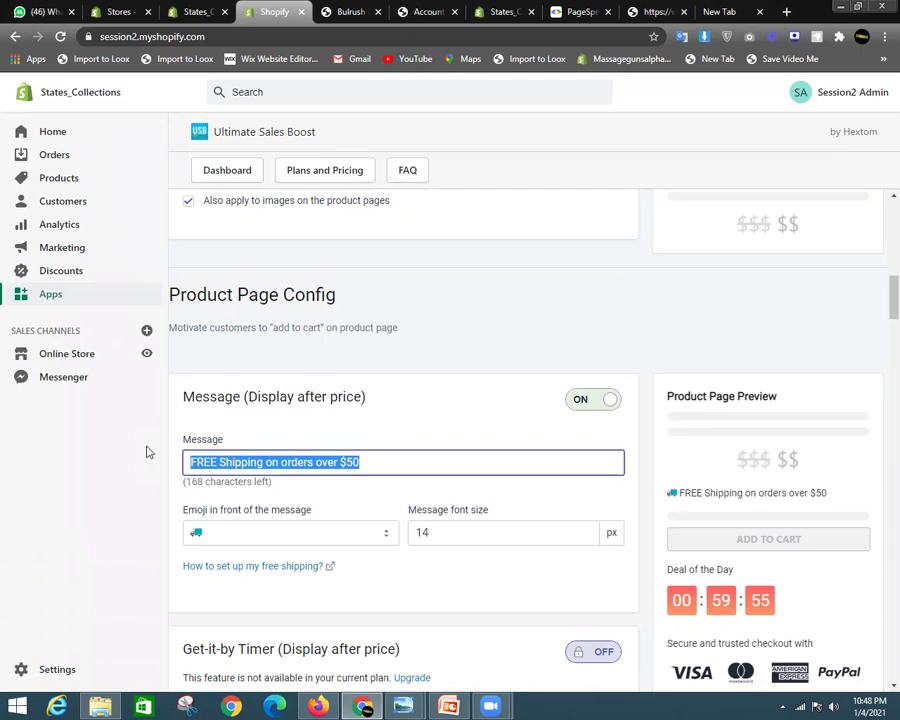
{"action": "key", "text": "BackSpace"}
{"action": "type", "text": "W"}
{"action": "key", "text": "BackSpace"}
{"action": "key", "text": "BackSpace"}
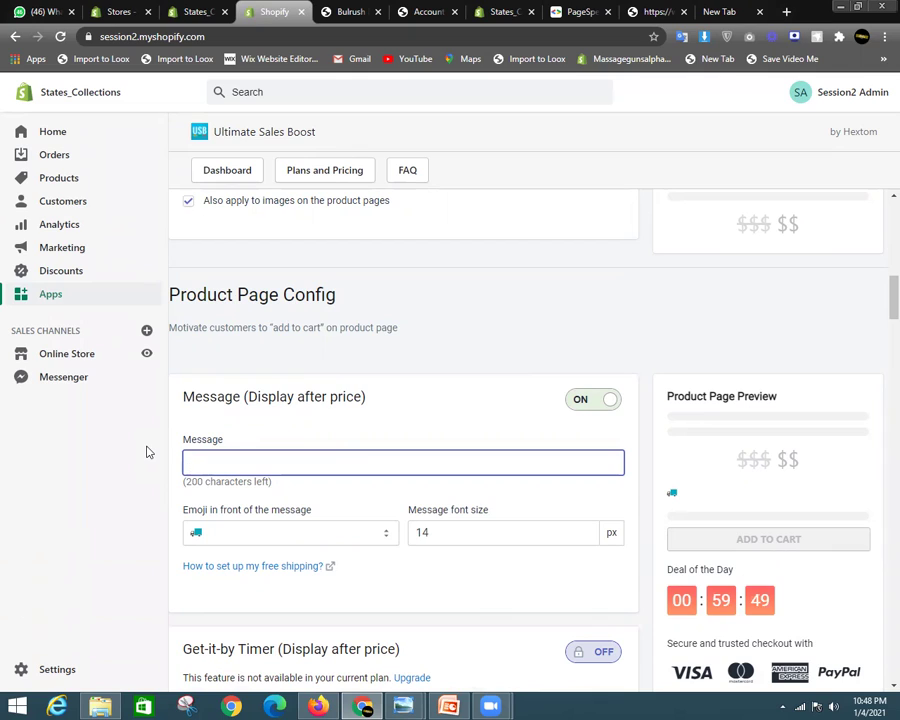
{"action": "type", "text": "Same day shipping and fast delivery"}
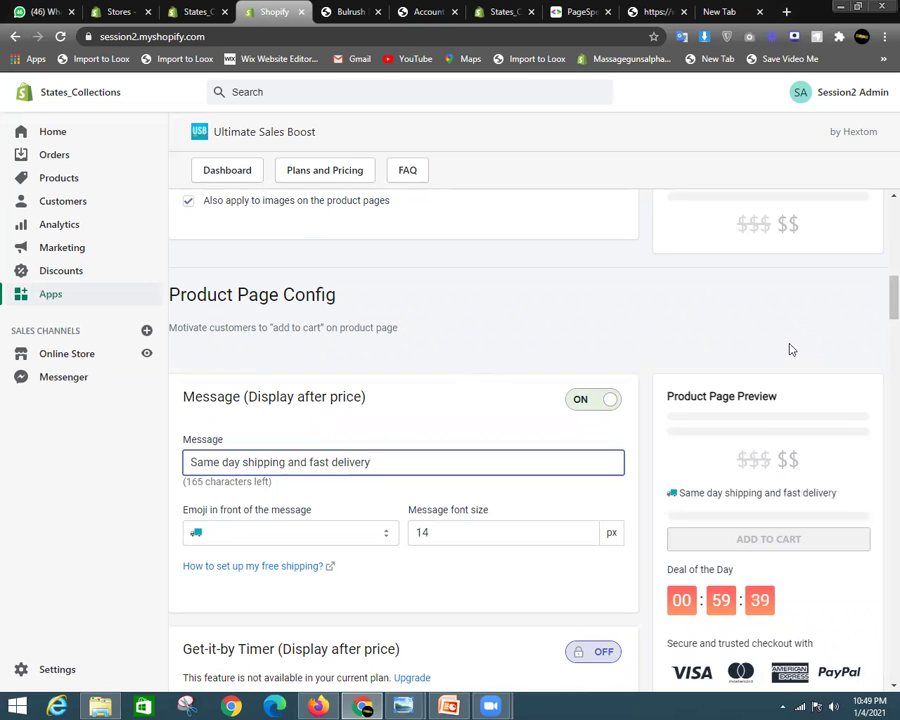
Check the new shipping message in the product page preview
{"action": "scroll", "coordinate": [580, 450], "scroll_direction": "down", "scroll_amount": 2}
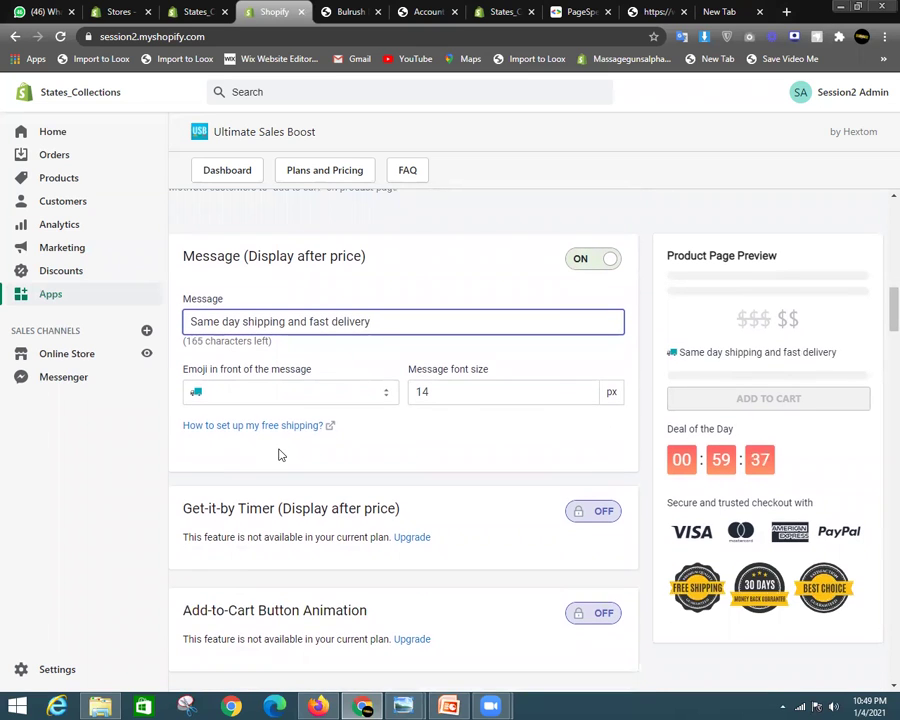
{"action": "scroll", "coordinate": [812, 397], "scroll_direction": "up", "scroll_amount": 1}
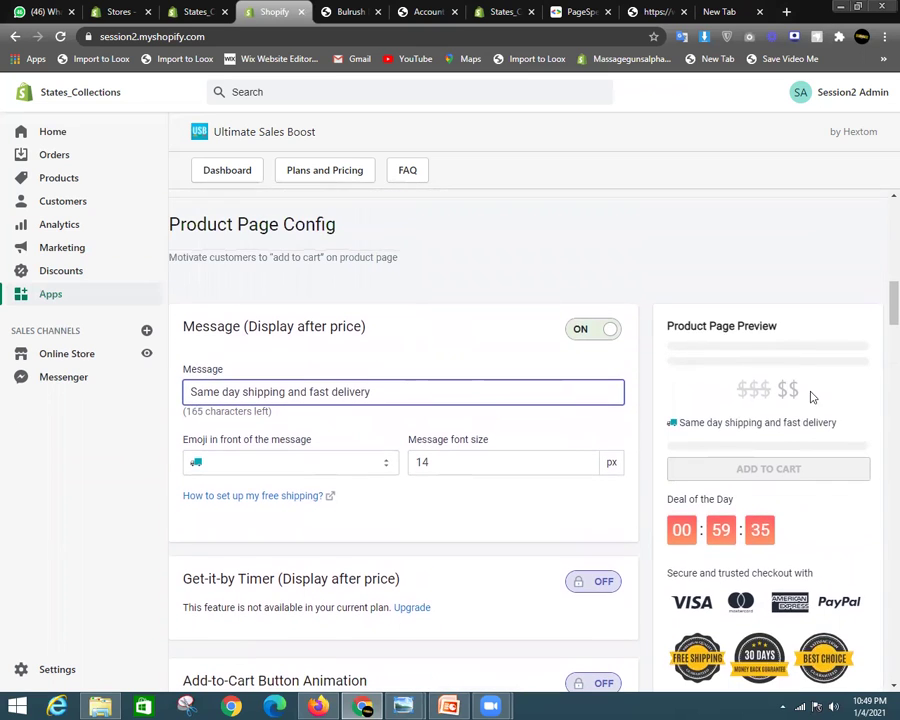
{"action": "left_click_drag", "start_coordinate": [678, 422], "coordinate": [878, 424]}
{"action": "left_click", "coordinate": [696, 423]}
{"action": "scroll", "coordinate": [705, 412], "scroll_direction": "down", "scroll_amount": 1}
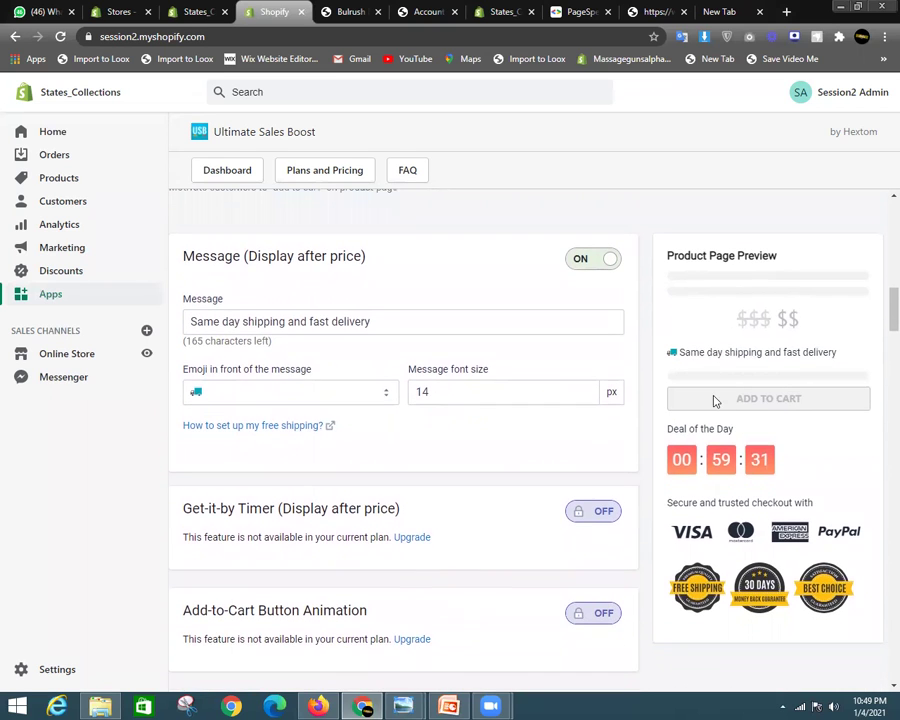
{"action": "scroll", "coordinate": [378, 438], "scroll_direction": "down", "scroll_amount": 5}
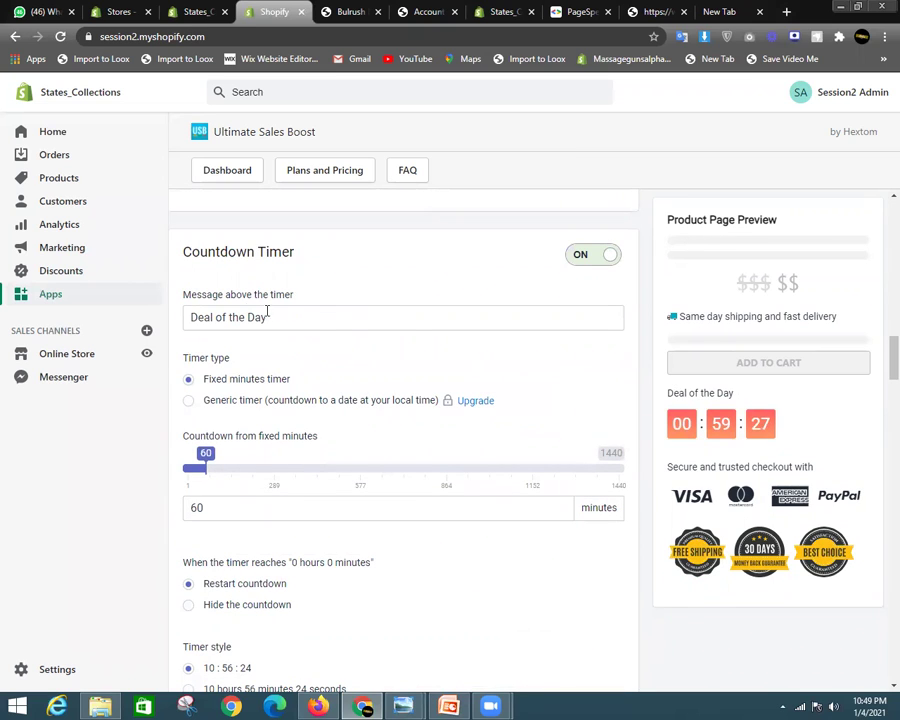
Keep the countdown timer on and set its fixed length to 8 minutes
{"action": "left_click", "coordinate": [588, 266]}
{"action": "left_click", "coordinate": [596, 260]}
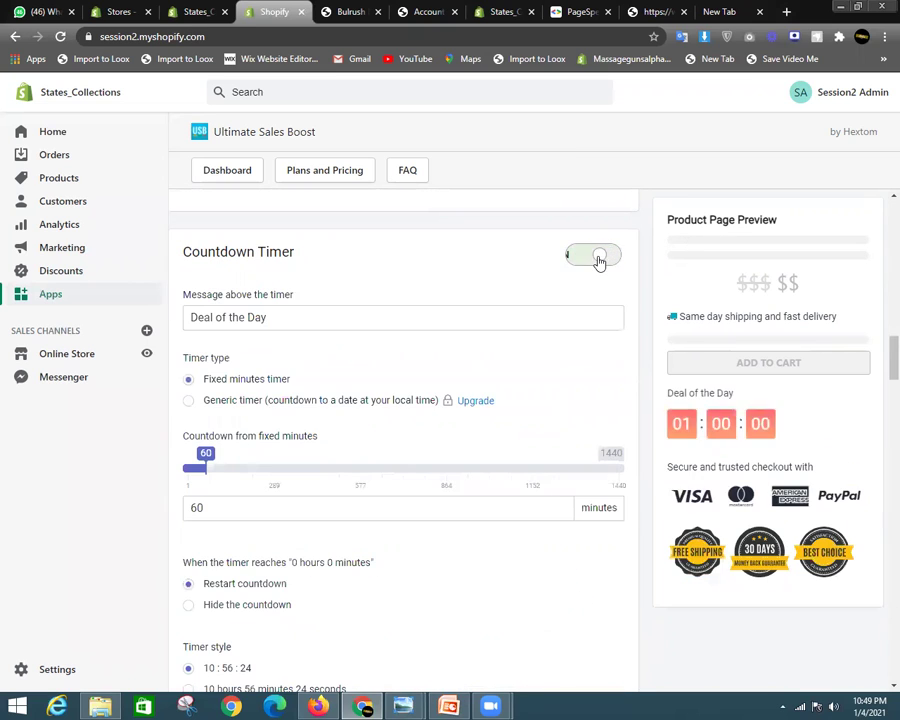
{"action": "left_click", "coordinate": [598, 262]}
{"action": "left_click", "coordinate": [597, 261]}
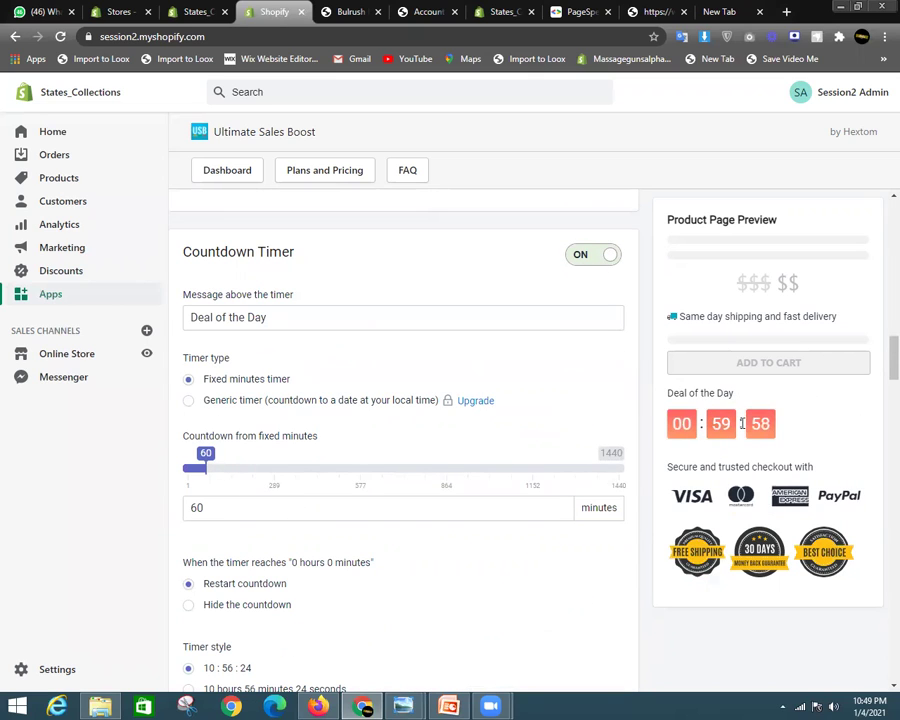
{"action": "left_click", "coordinate": [193, 468]}
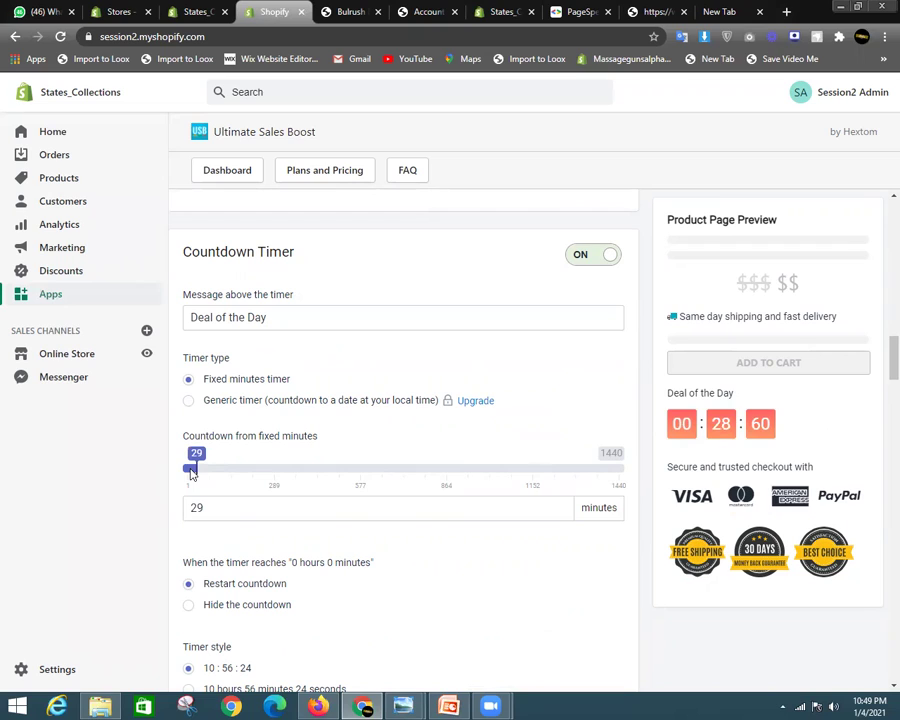
{"action": "left_click_drag", "start_coordinate": [193, 470], "coordinate": [186, 472]}
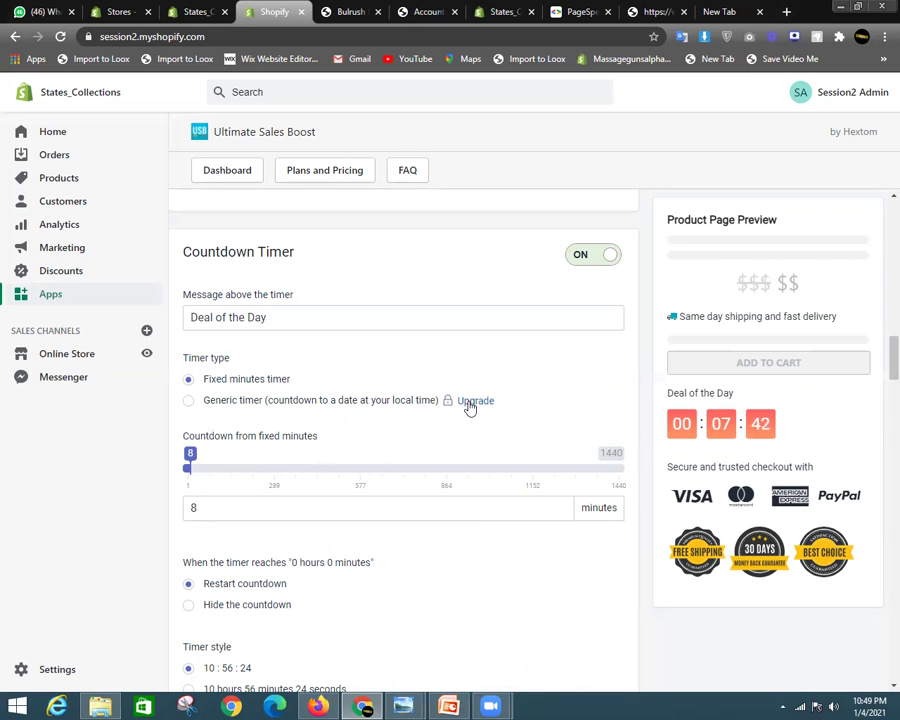
Make the countdown hide itself once it reaches zero
{"action": "scroll", "coordinate": [368, 492], "scroll_direction": "down", "scroll_amount": 3}
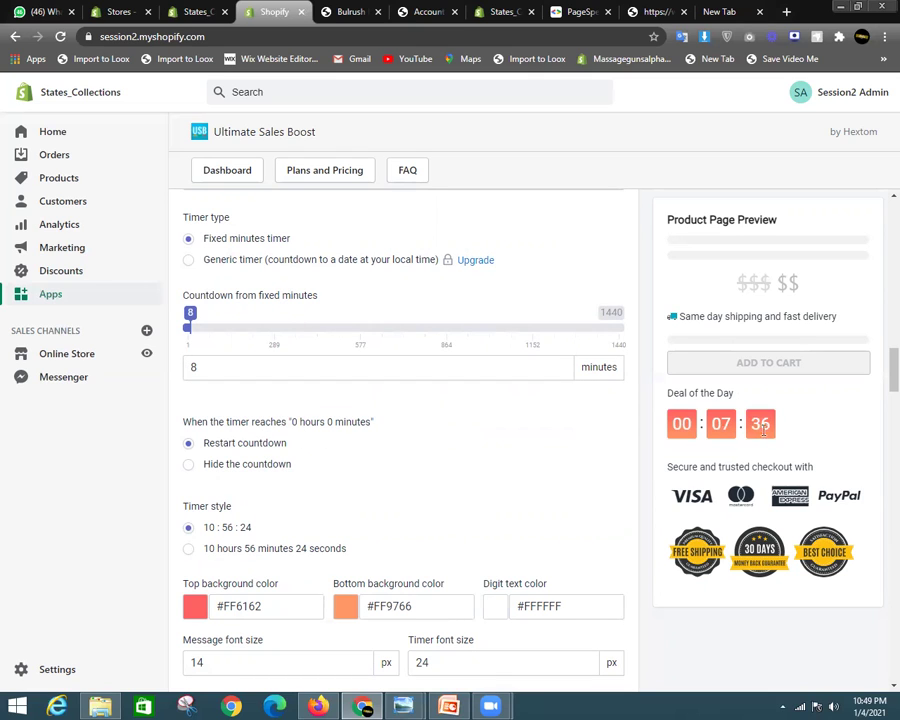
{"action": "left_click", "coordinate": [229, 466]}
{"action": "scroll", "coordinate": [470, 480], "scroll_direction": "down", "scroll_amount": 3}
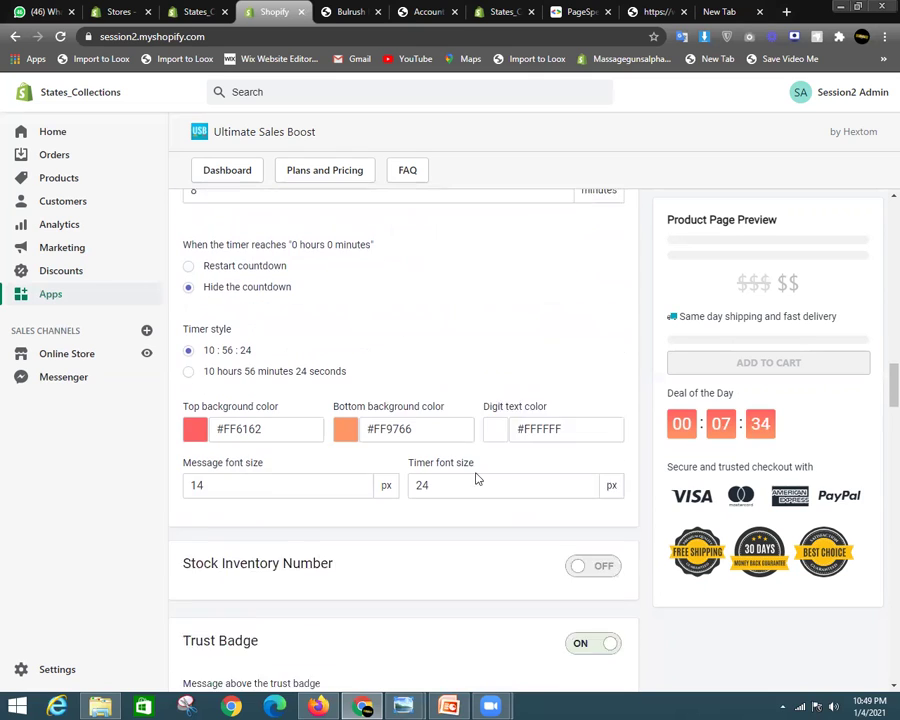
{"action": "scroll", "coordinate": [476, 480], "scroll_direction": "down", "scroll_amount": 1}
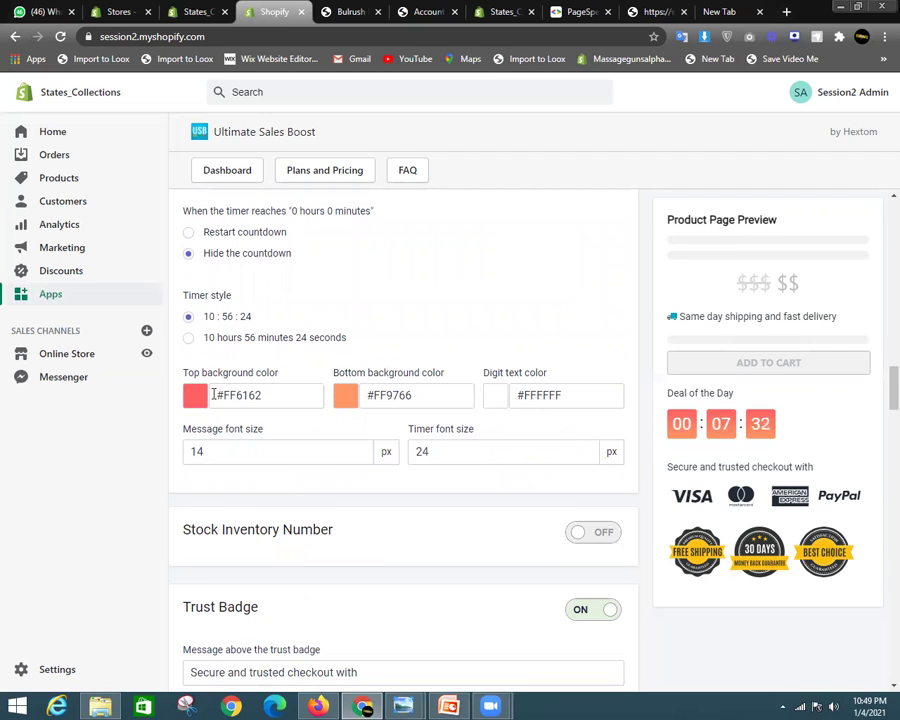
Give the countdown timer's top and bottom backgrounds the green colour #006c55
{"action": "left_click", "coordinate": [197, 396]}
{"action": "left_click_drag", "start_coordinate": [231, 432], "coordinate": [175, 486]}
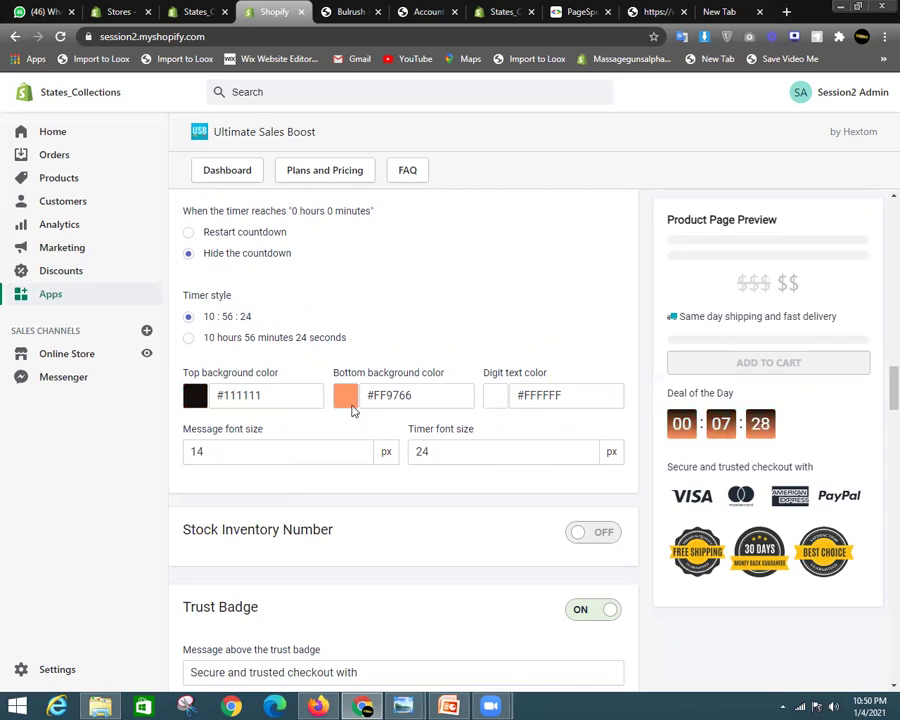
{"action": "left_click", "coordinate": [346, 396]}
{"action": "left_click_drag", "start_coordinate": [341, 457], "coordinate": [281, 517]}
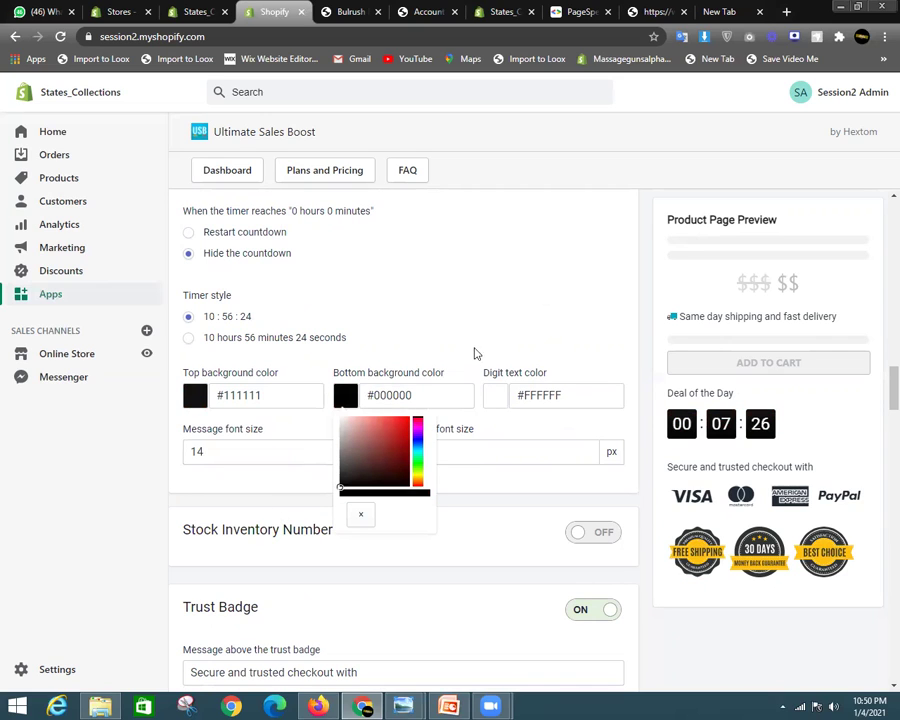
{"action": "left_click", "coordinate": [193, 396]}
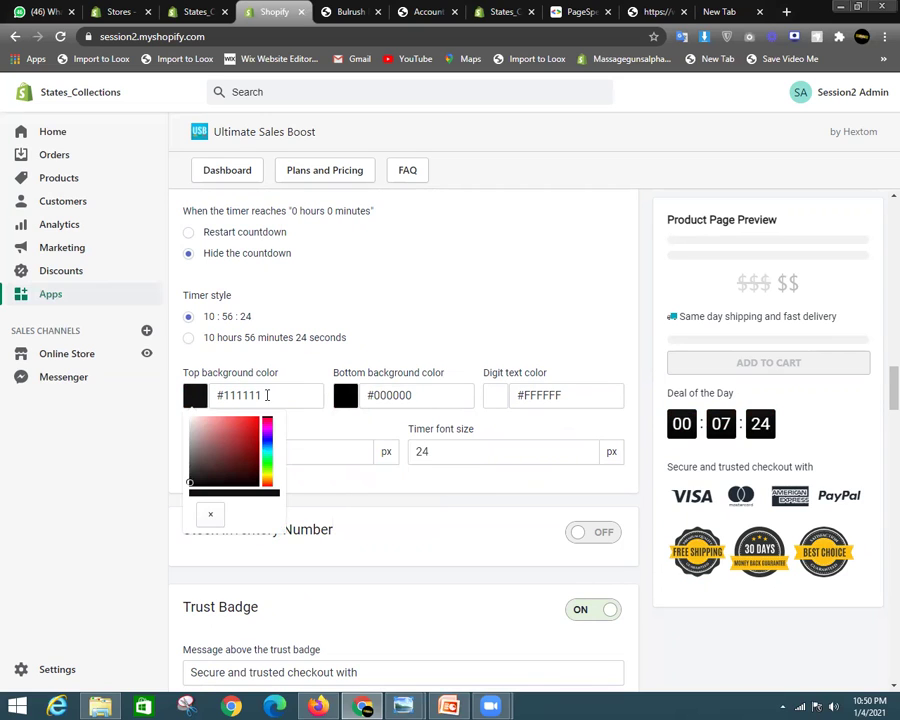
{"action": "left_click", "coordinate": [267, 395]}
{"action": "type", "text": "#006c55"}
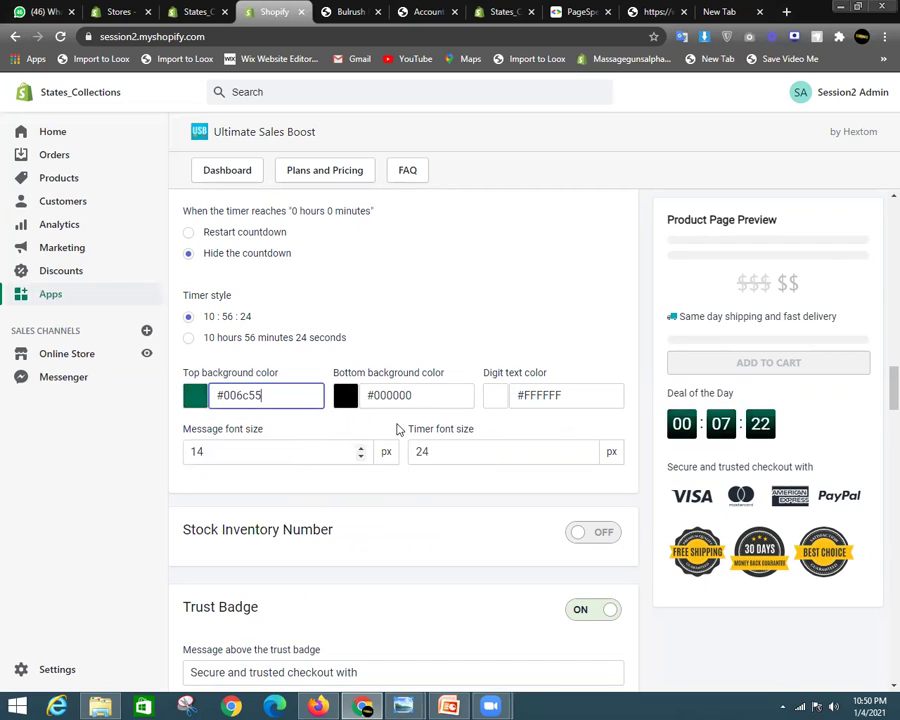
{"action": "left_click", "coordinate": [438, 392]}
{"action": "type", "text": "#006c55"}
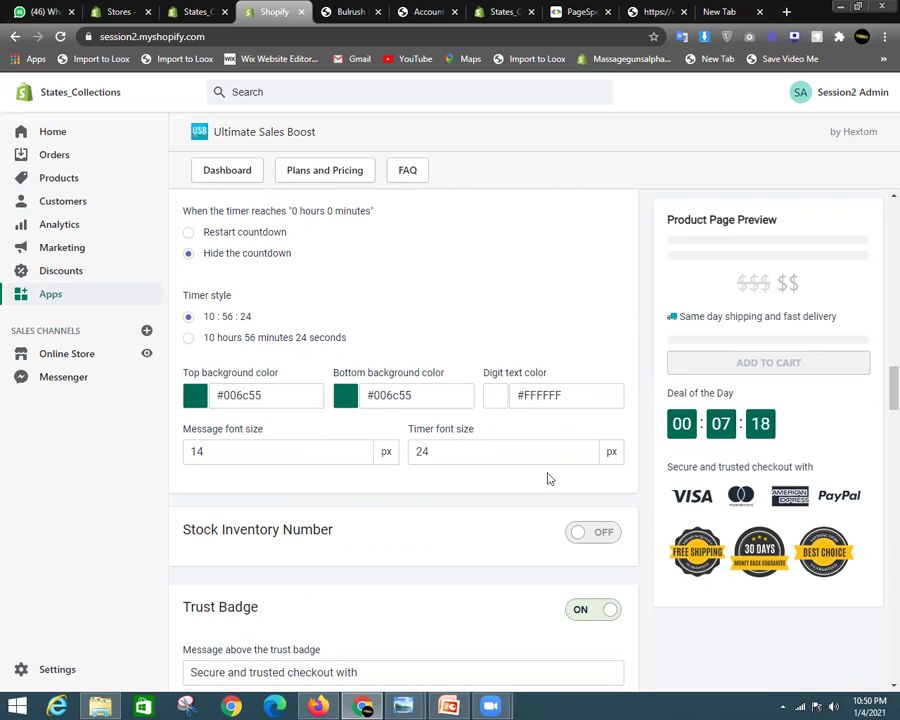
{"action": "scroll", "coordinate": [548, 479], "scroll_direction": "up", "scroll_amount": 4}
Show Mastercard SecureCode and Mastercard trust badges and drop the American Express badge
{"action": "scroll", "coordinate": [669, 458], "scroll_direction": "down", "scroll_amount": 3}
{"action": "scroll", "coordinate": [396, 444], "scroll_direction": "down", "scroll_amount": 4}
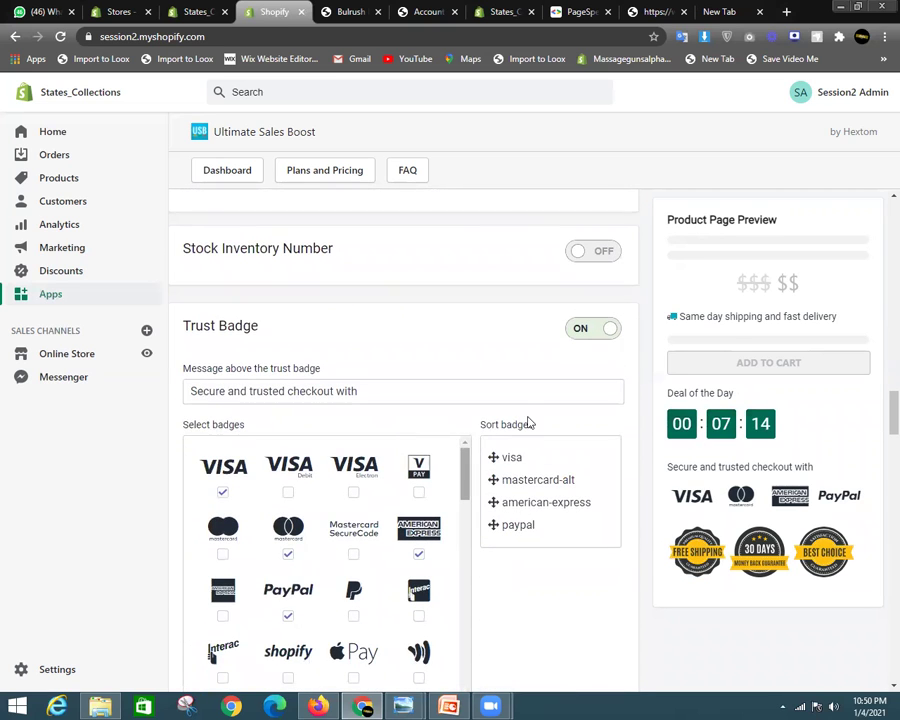
{"action": "scroll", "coordinate": [528, 420], "scroll_direction": "down", "scroll_amount": 2}
{"action": "scroll", "coordinate": [528, 420], "scroll_direction": "up", "scroll_amount": 1}
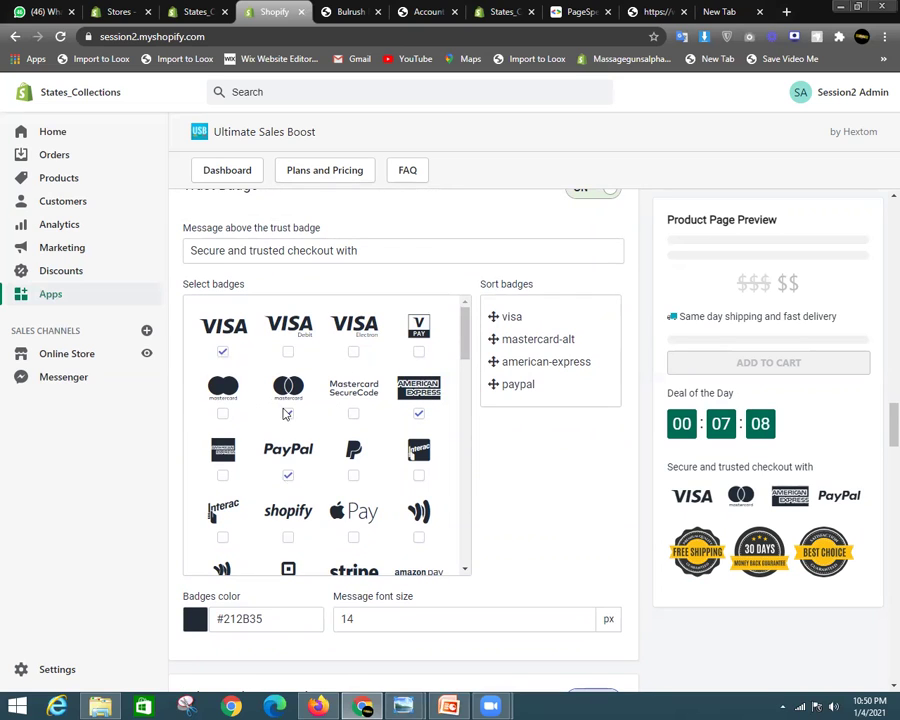
{"action": "left_click", "coordinate": [287, 413]}
{"action": "left_click", "coordinate": [353, 414]}
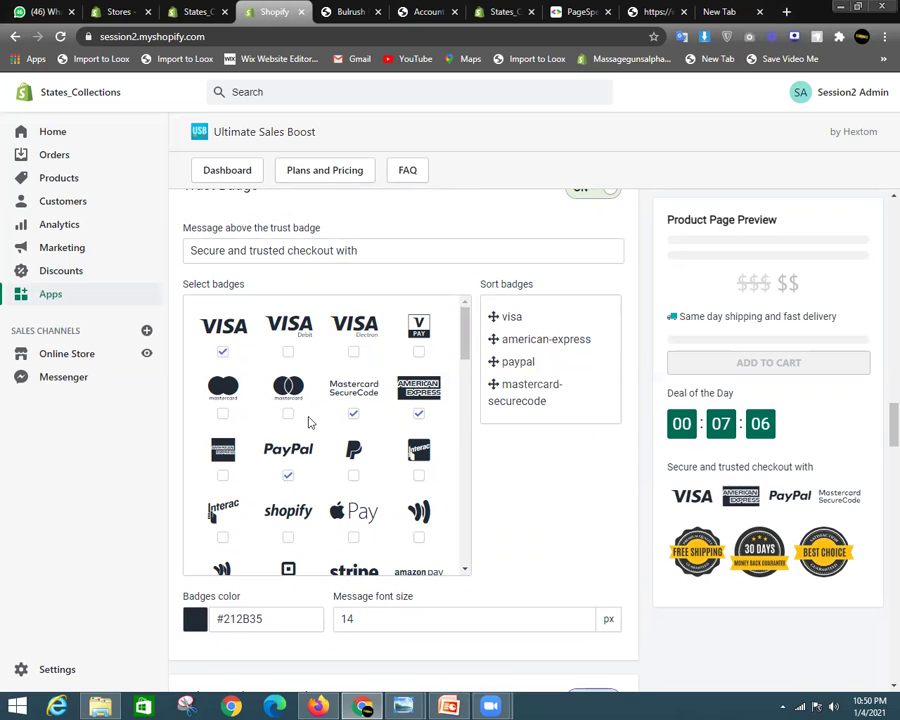
{"action": "left_click", "coordinate": [288, 413]}
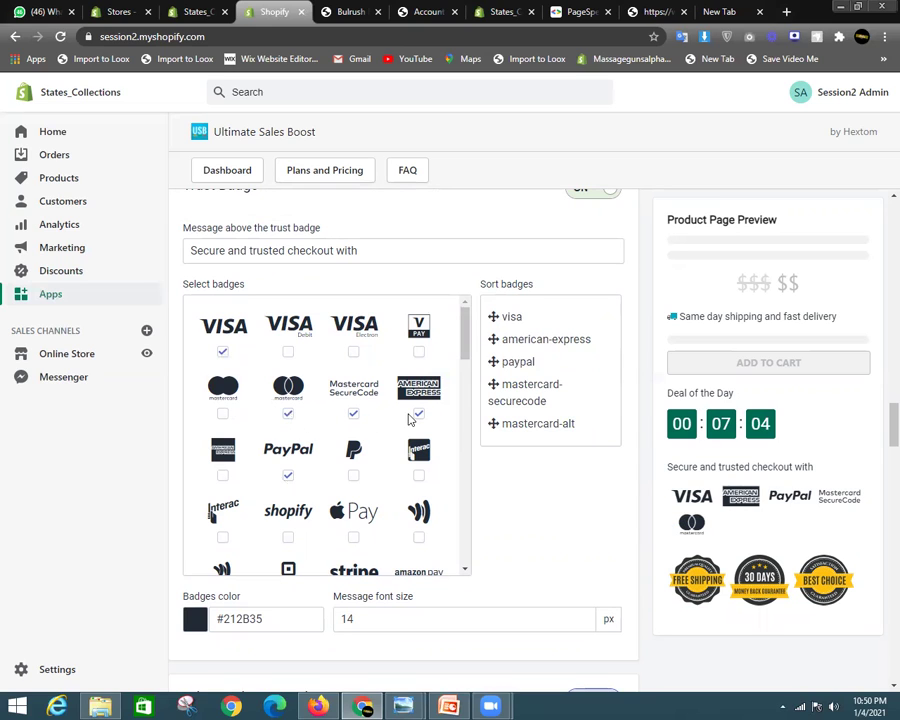
{"action": "left_click", "coordinate": [418, 413]}
Switch off the Advanced Trust Badge guarantee seals
{"action": "scroll", "coordinate": [420, 460], "scroll_direction": "down", "scroll_amount": 1}
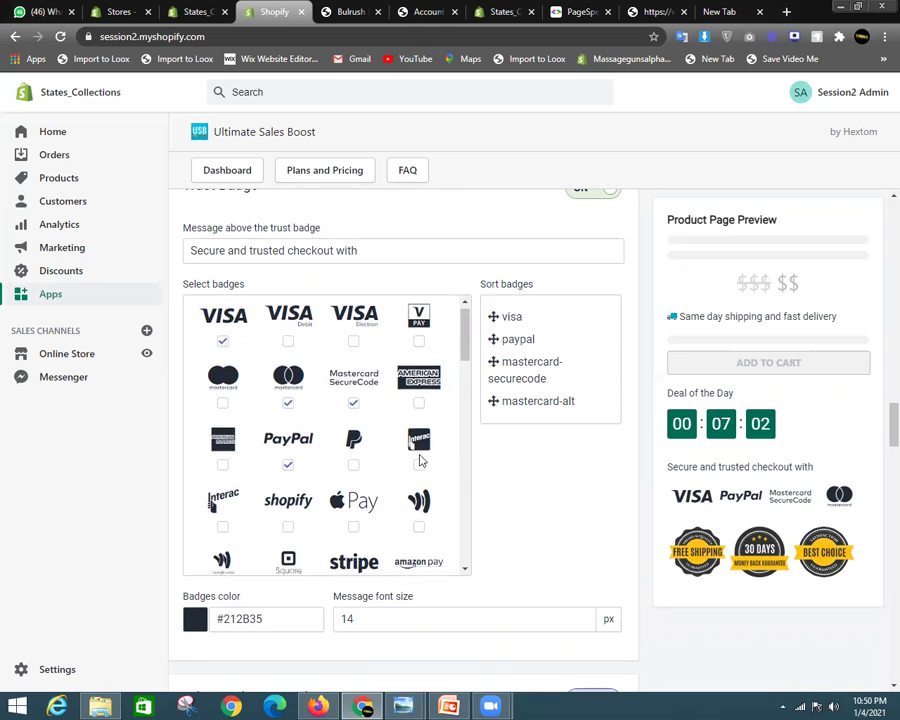
{"action": "scroll", "coordinate": [420, 460], "scroll_direction": "down", "scroll_amount": 5}
{"action": "scroll", "coordinate": [542, 474], "scroll_direction": "down", "scroll_amount": 5}
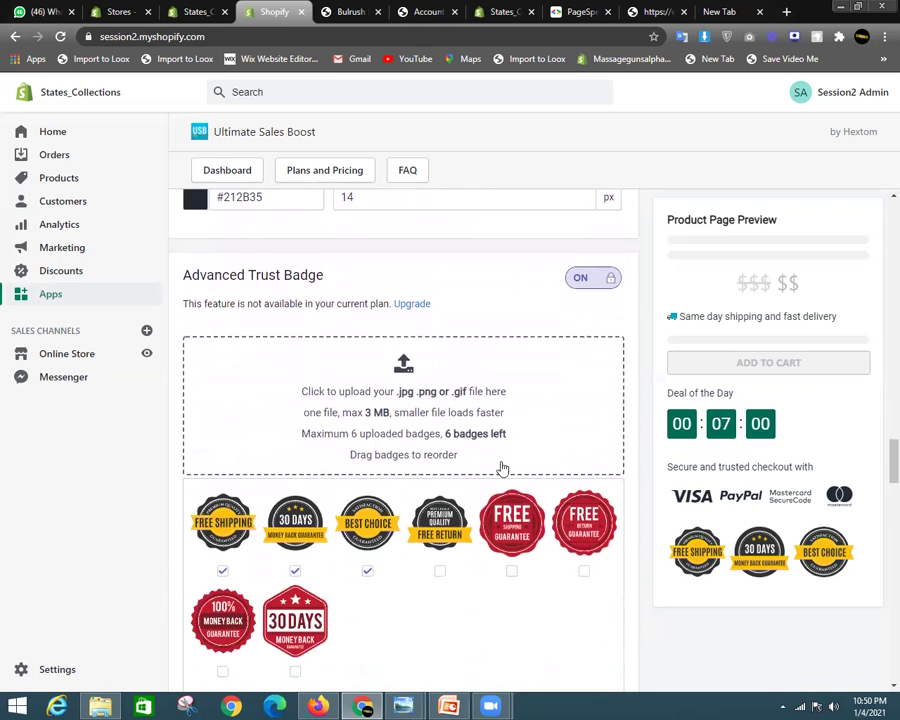
{"action": "left_click", "coordinate": [585, 285]}
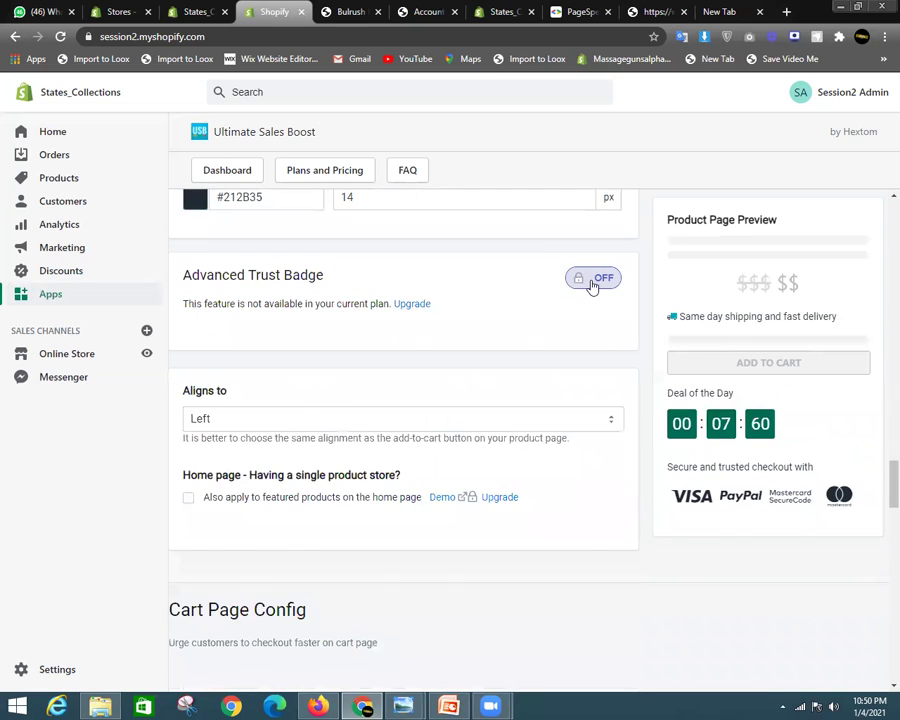
{"action": "left_click", "coordinate": [600, 289]}
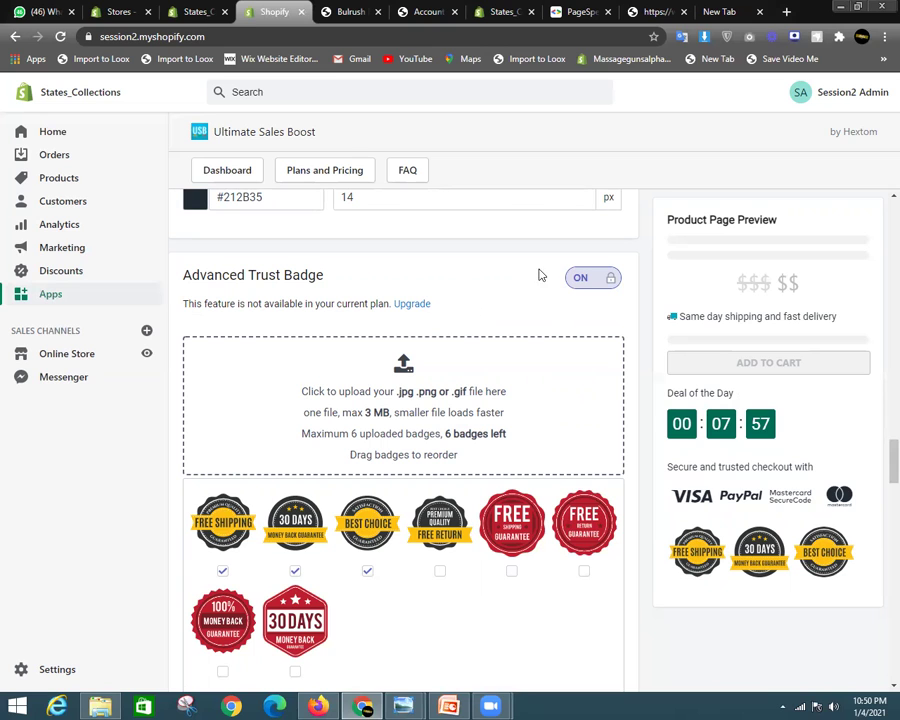
{"action": "left_click", "coordinate": [582, 280]}
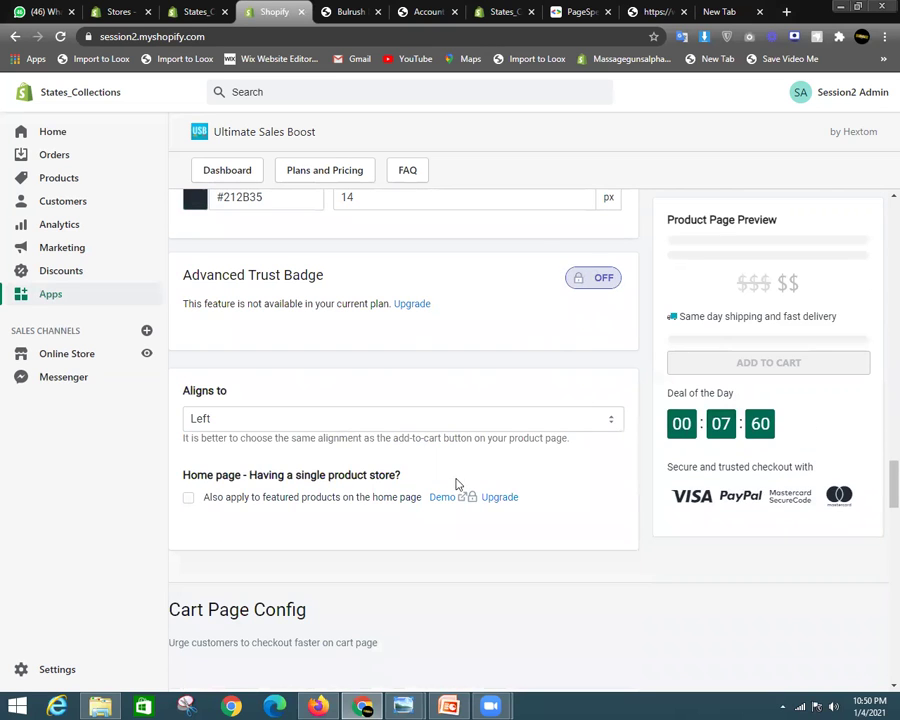
{"action": "scroll", "coordinate": [480, 480], "scroll_direction": "down", "scroll_amount": 8}
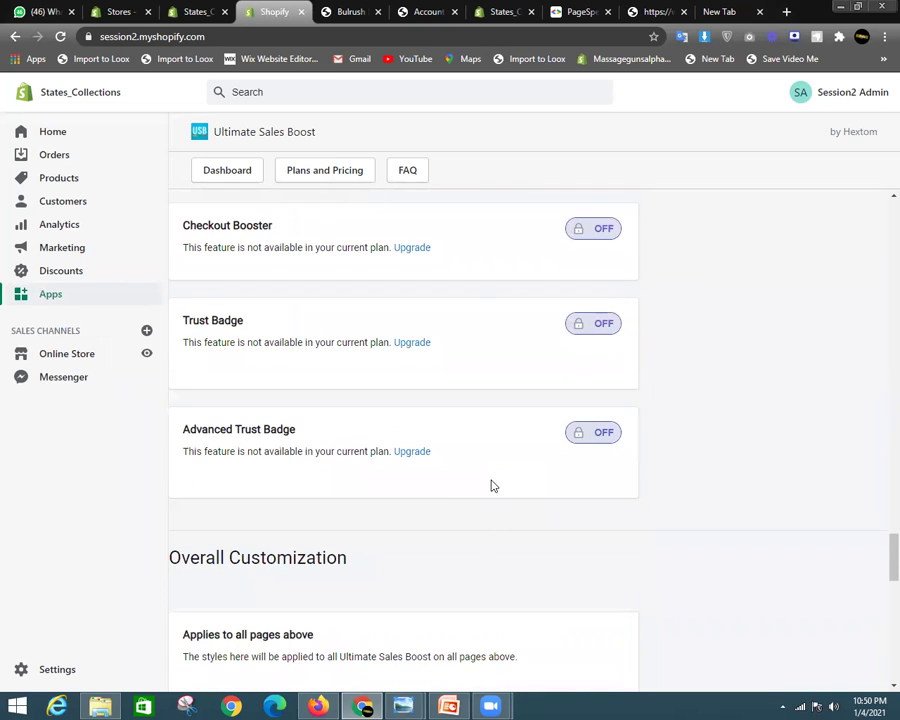
{"action": "scroll", "coordinate": [510, 483], "scroll_direction": "up", "scroll_amount": 4}
Turn on the Checkout Booster and lower its cart countdown from 15 to 9 minutes
{"action": "left_click", "coordinate": [600, 394]}
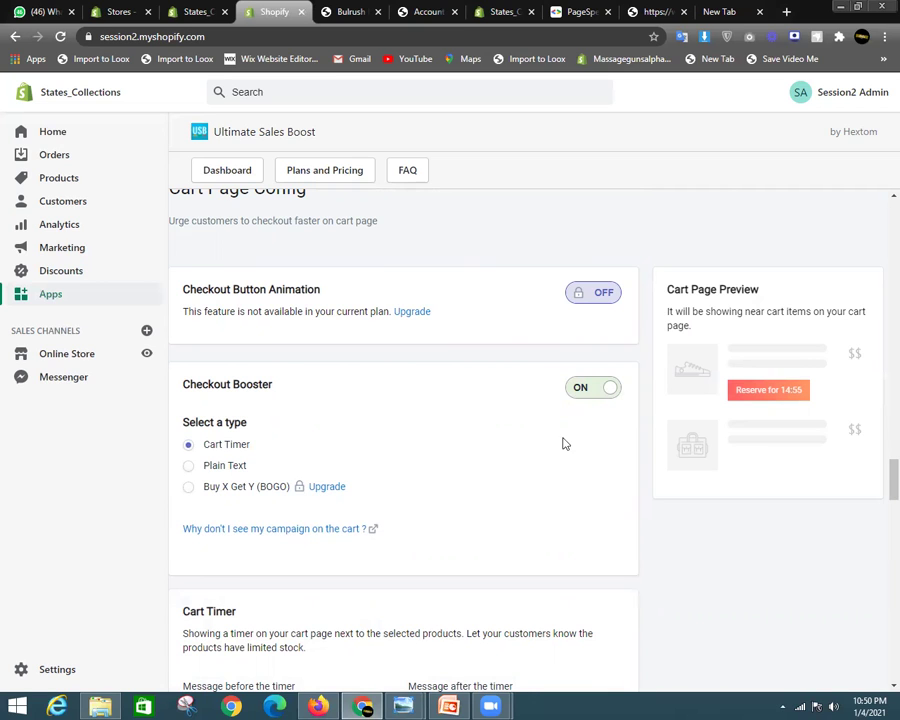
{"action": "scroll", "coordinate": [564, 442], "scroll_direction": "down", "scroll_amount": 3}
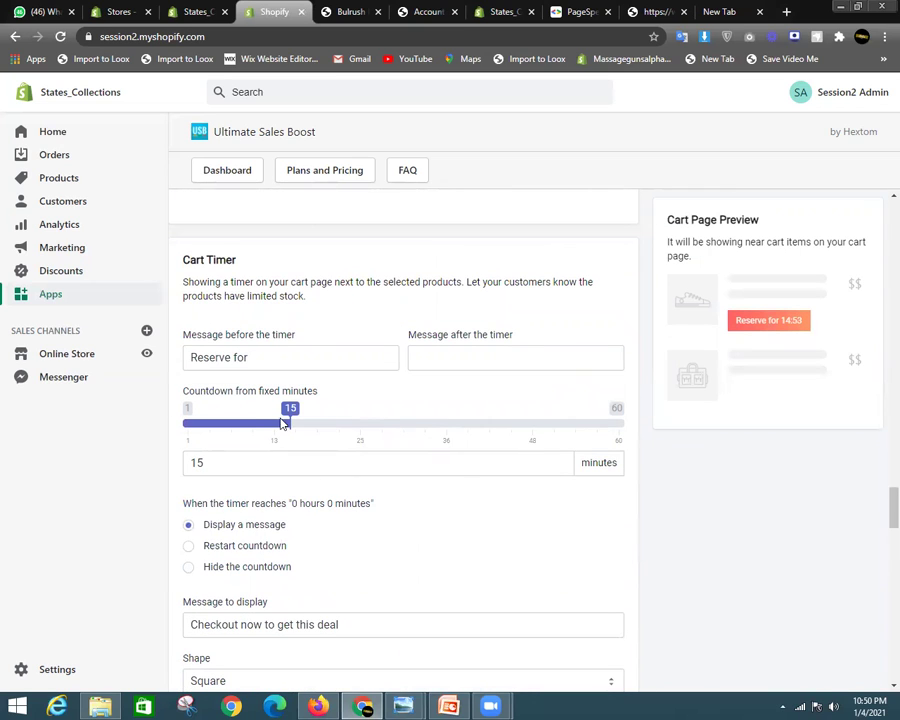
{"action": "left_click_drag", "start_coordinate": [265, 427], "coordinate": [175, 429]}
{"action": "scroll", "coordinate": [390, 430], "scroll_direction": "down", "scroll_amount": 2}
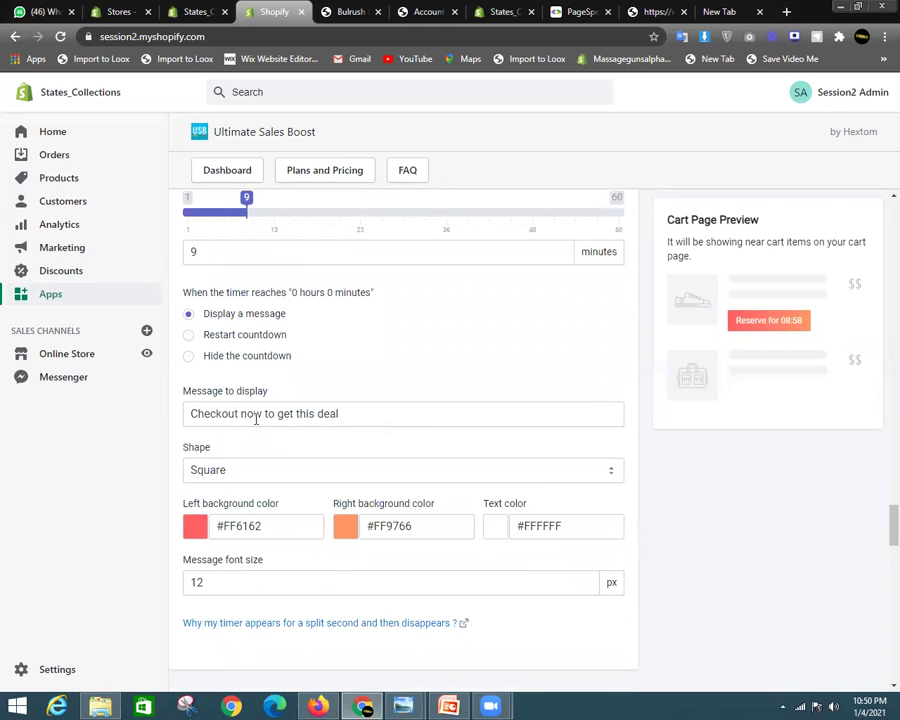
Set the cart timer's left and right backgrounds to dark green #006c55
{"action": "left_click", "coordinate": [197, 527]}
{"action": "left_click_drag", "start_coordinate": [295, 530], "coordinate": [183, 526]}
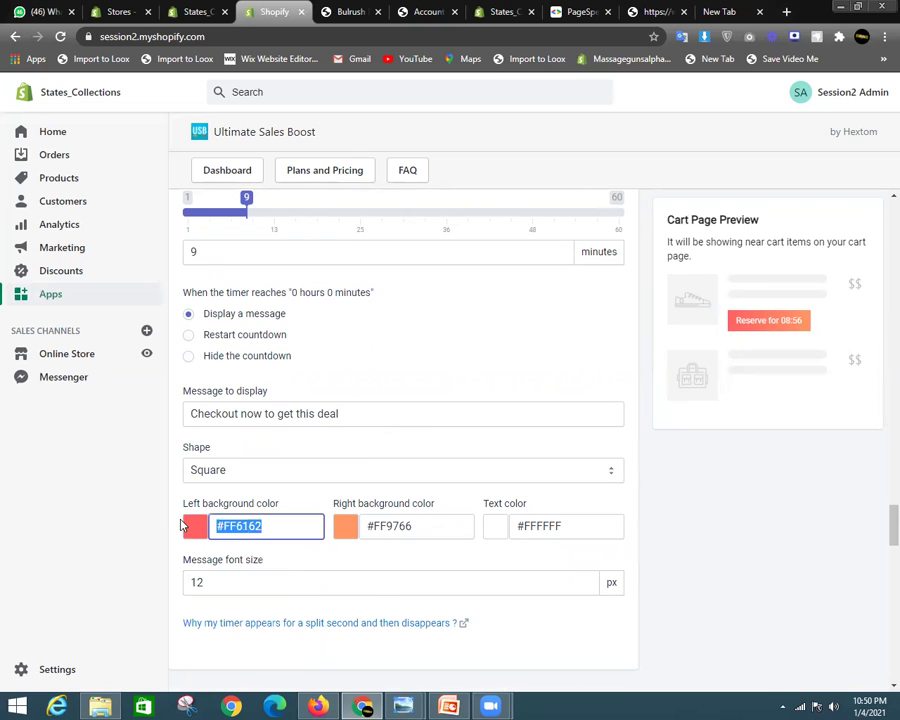
{"action": "type", "text": "#006c55"}
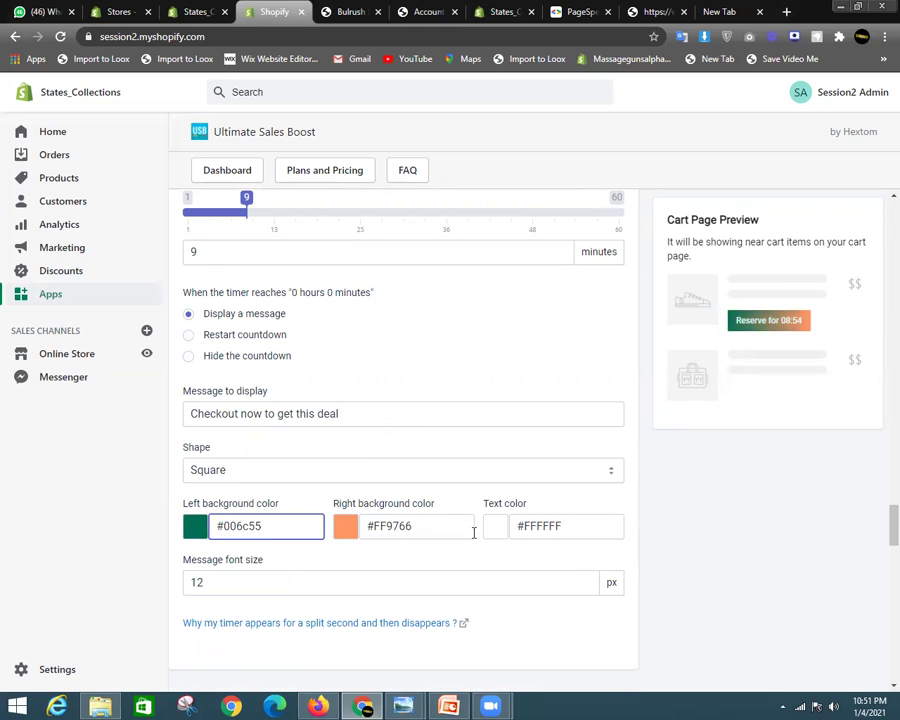
{"action": "left_click_drag", "start_coordinate": [474, 532], "coordinate": [315, 516]}
{"action": "type", "text": "#006c55"}
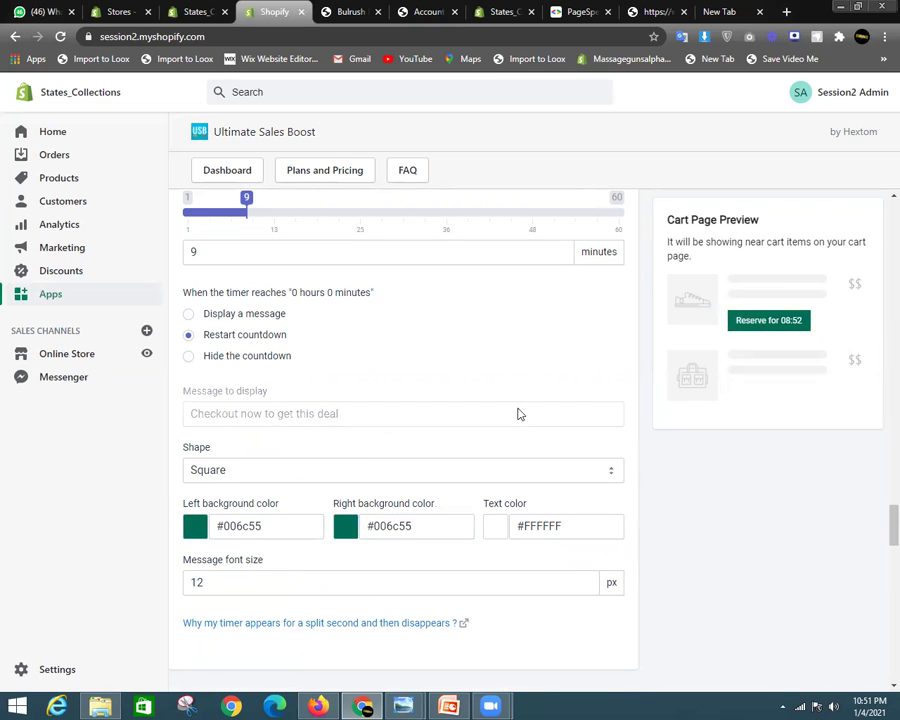
{"action": "scroll", "coordinate": [520, 420], "scroll_direction": "down", "scroll_amount": 3}
{"action": "scroll", "coordinate": [466, 476], "scroll_direction": "down", "scroll_amount": 15}
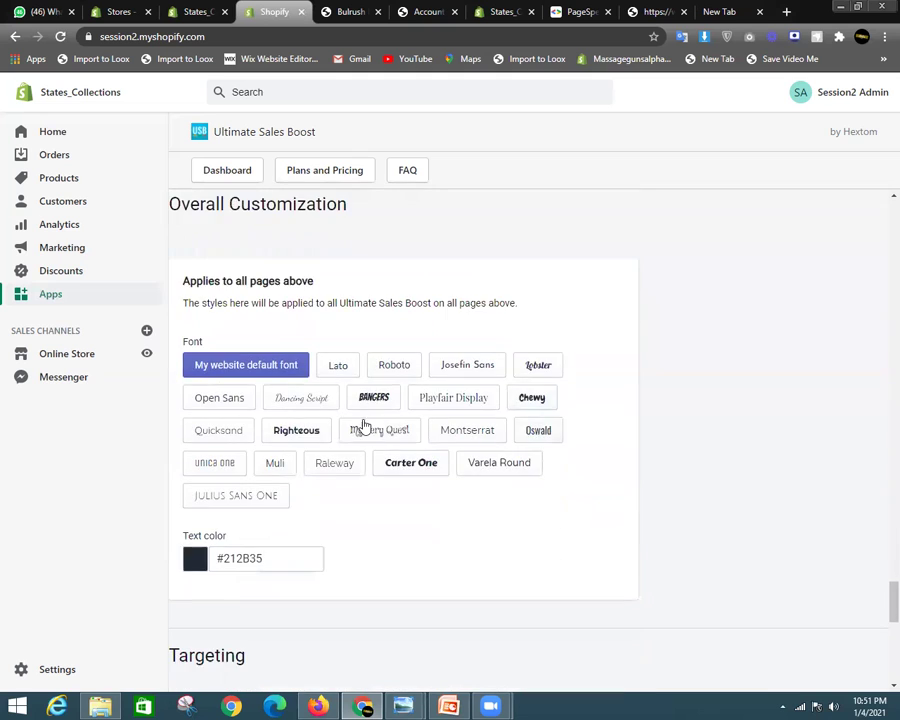
Save the campaign, dismiss the saved confirmation, and reload the Bulrush storefront tab
{"action": "scroll", "coordinate": [716, 520], "scroll_direction": "down", "scroll_amount": 1}
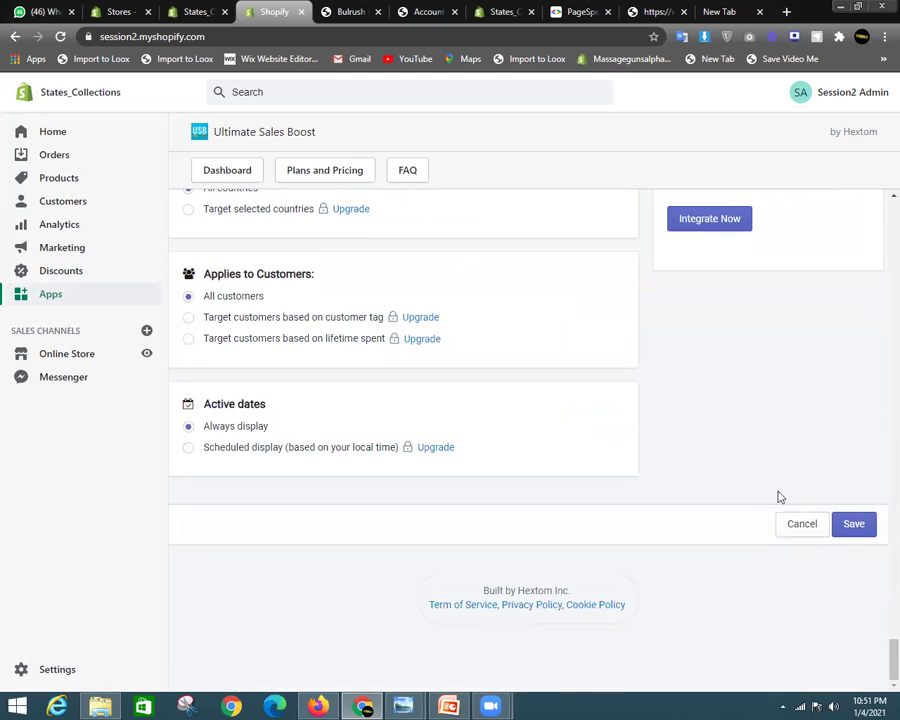
{"action": "left_click", "coordinate": [845, 522]}
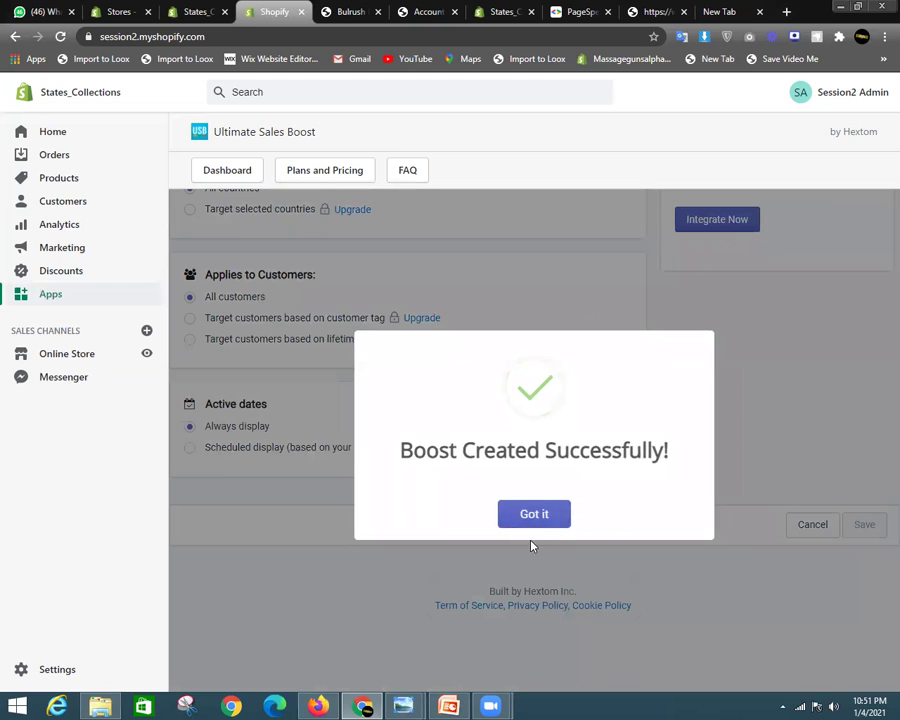
{"action": "left_click", "coordinate": [532, 512]}
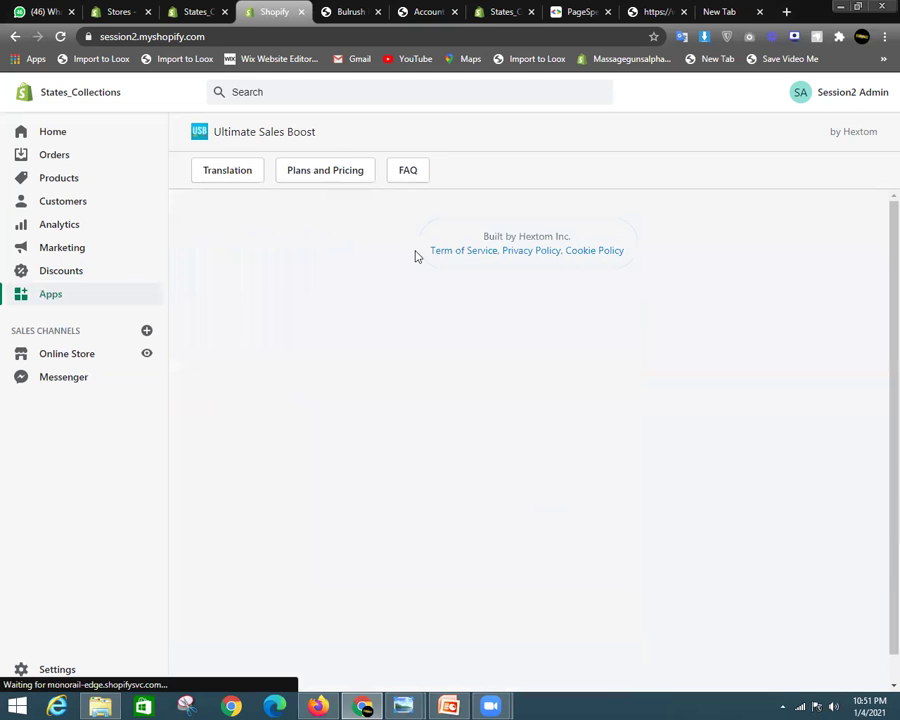
{"action": "left_click", "coordinate": [345, 11]}
{"action": "left_click", "coordinate": [60, 36]}
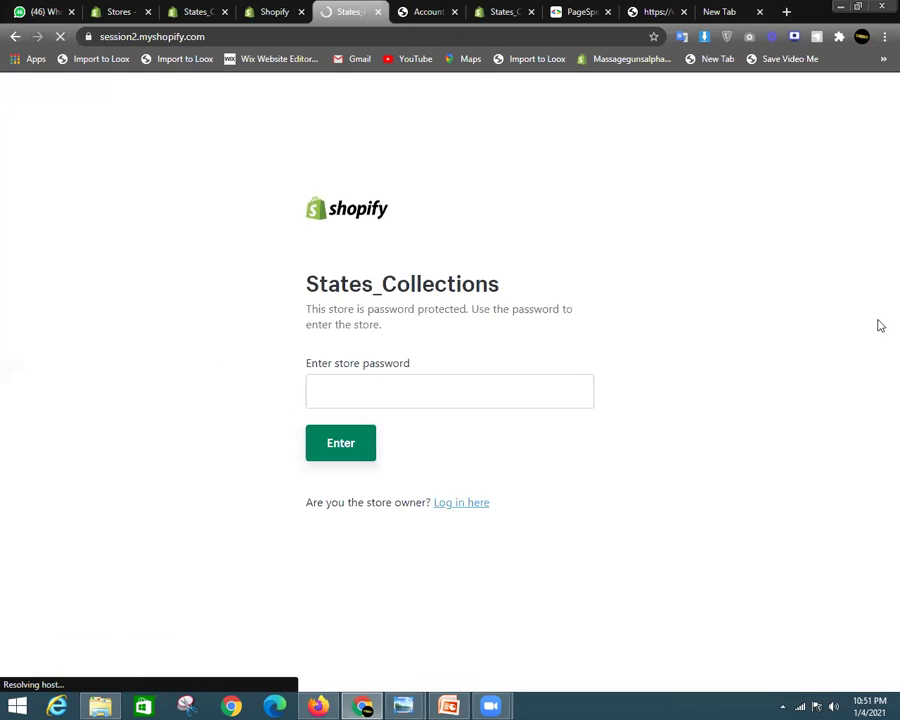
Enter the store password, reopen the online store, and go to the Mop Rack product page
{"action": "left_click", "coordinate": [348, 450]}
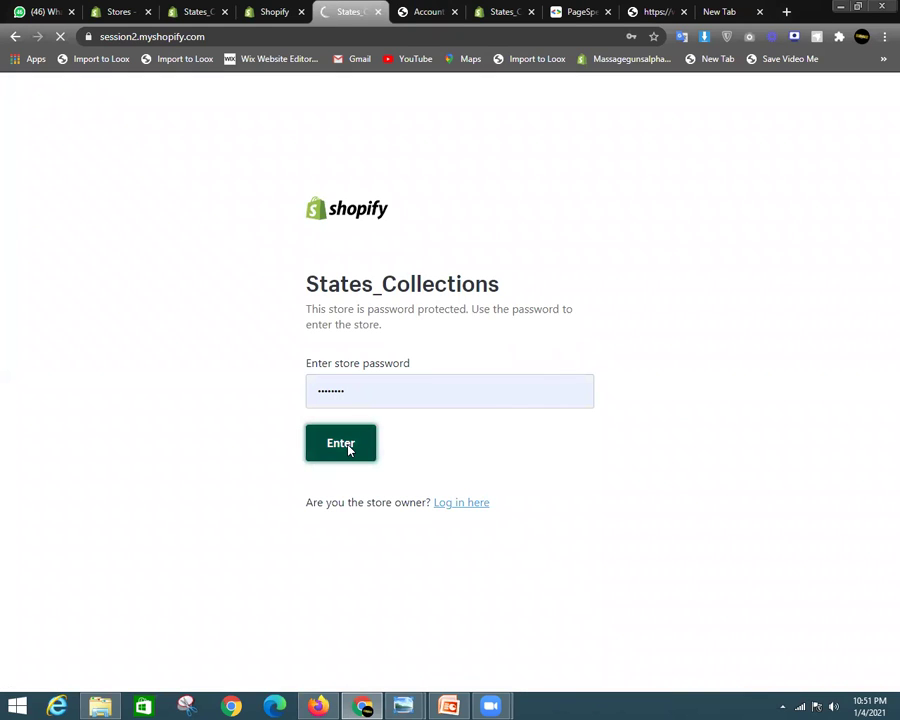
{"action": "left_click", "coordinate": [278, 12]}
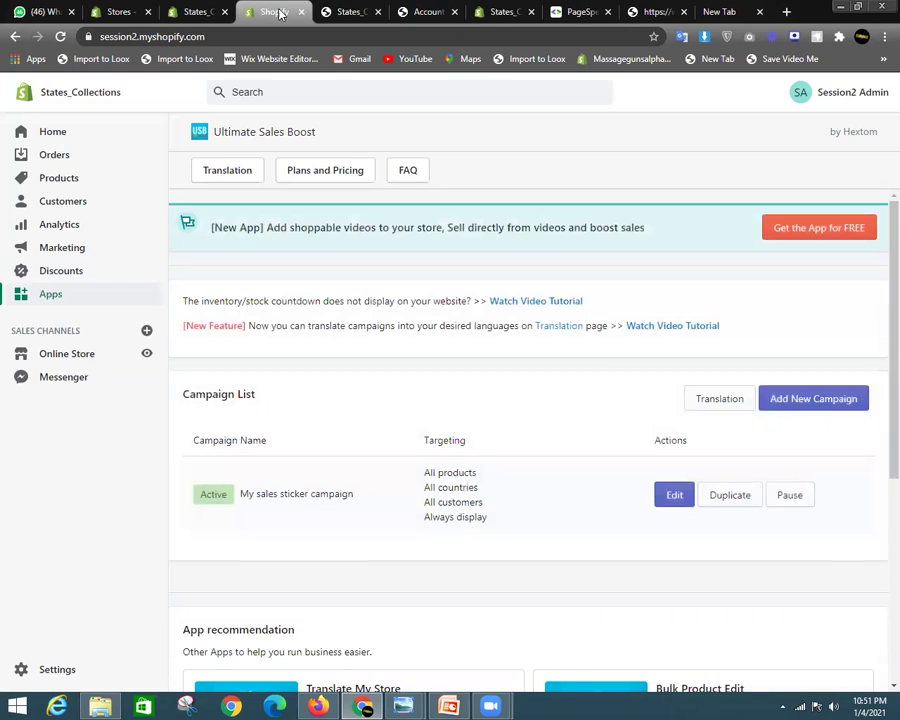
{"action": "left_click", "coordinate": [146, 353]}
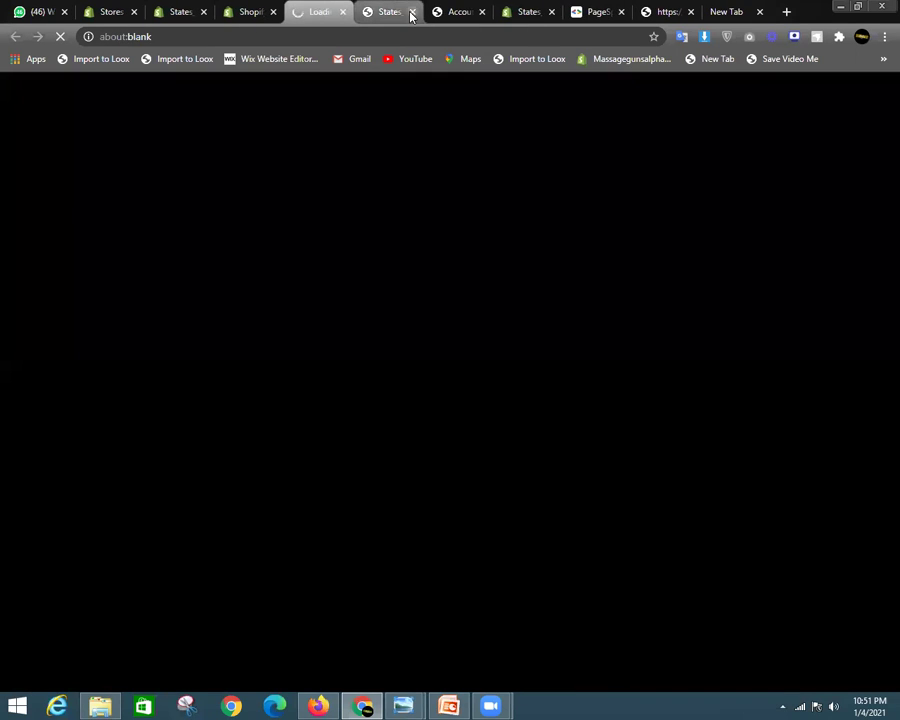
{"action": "left_click", "coordinate": [411, 12]}
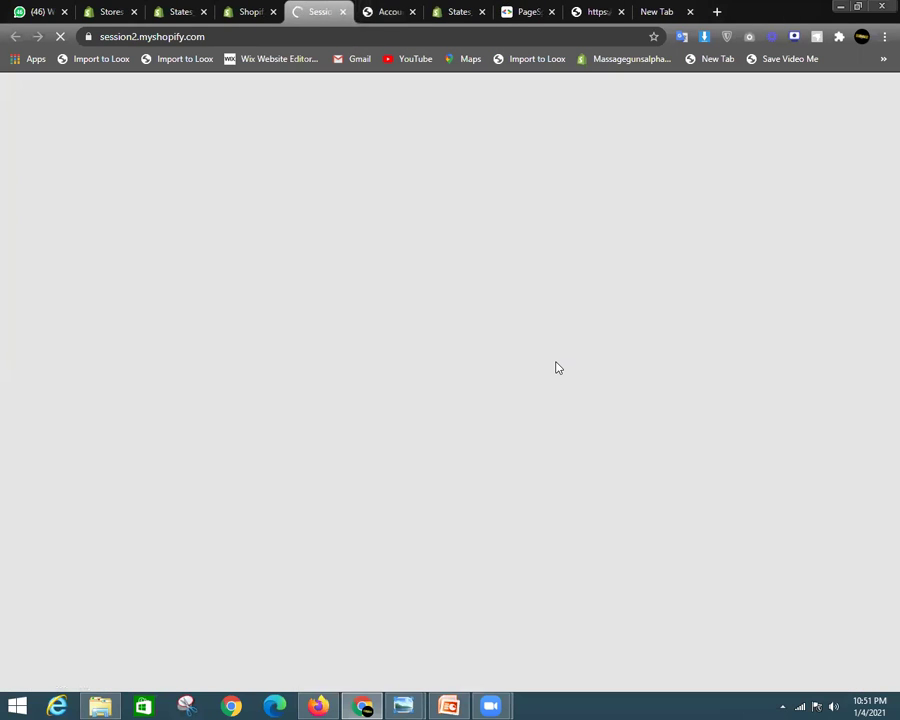
{"action": "scroll", "coordinate": [558, 370], "scroll_direction": "down", "scroll_amount": 10}
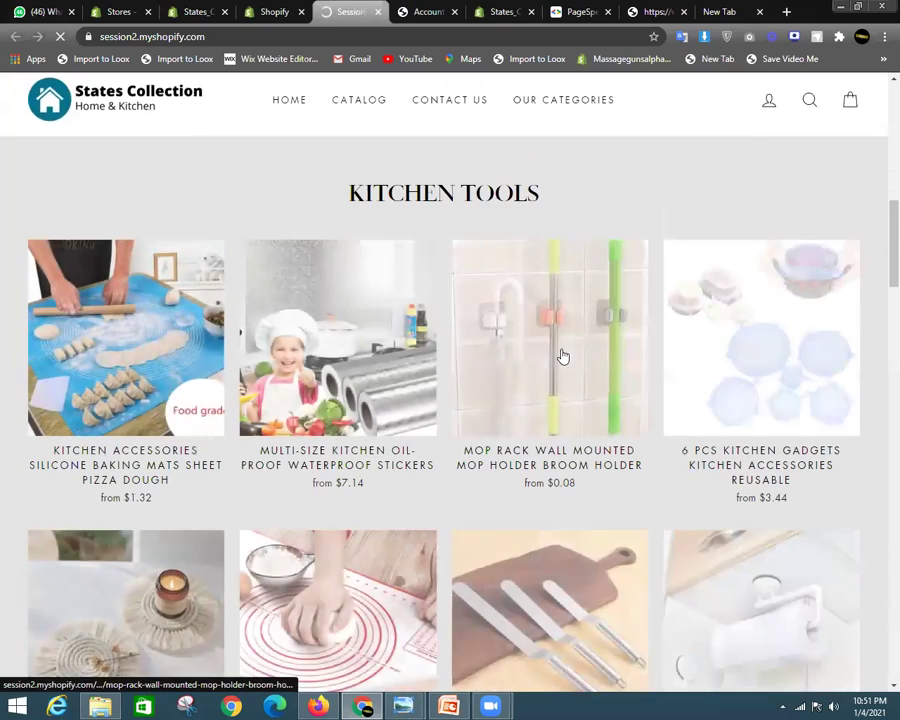
{"action": "left_click", "coordinate": [562, 357]}
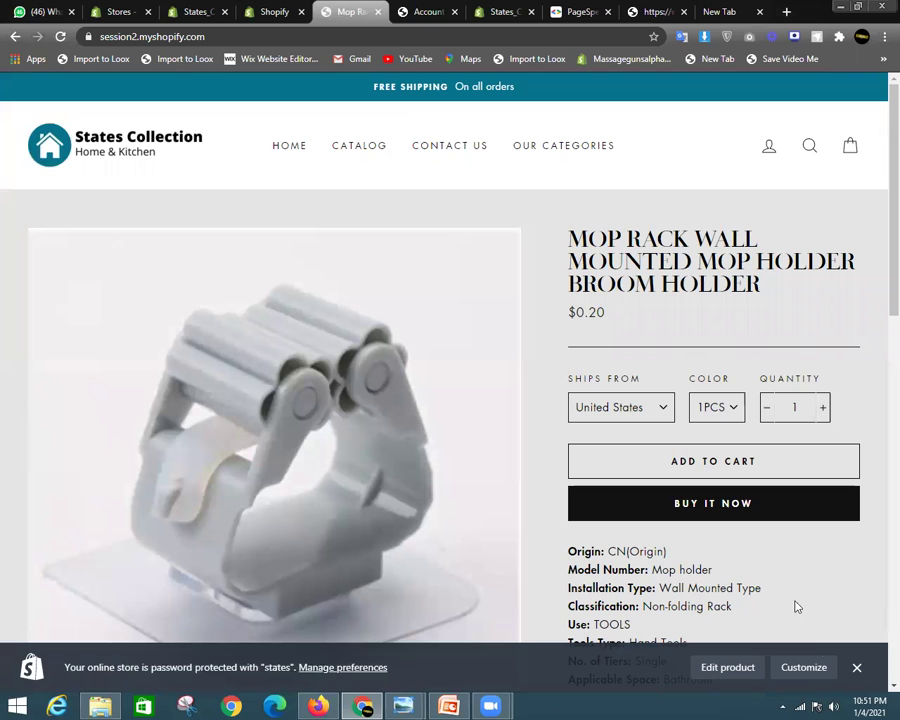
Verify the same-day shipping message, green Deal of the Day timer and trust badges appear
{"action": "left_click", "coordinate": [856, 667]}
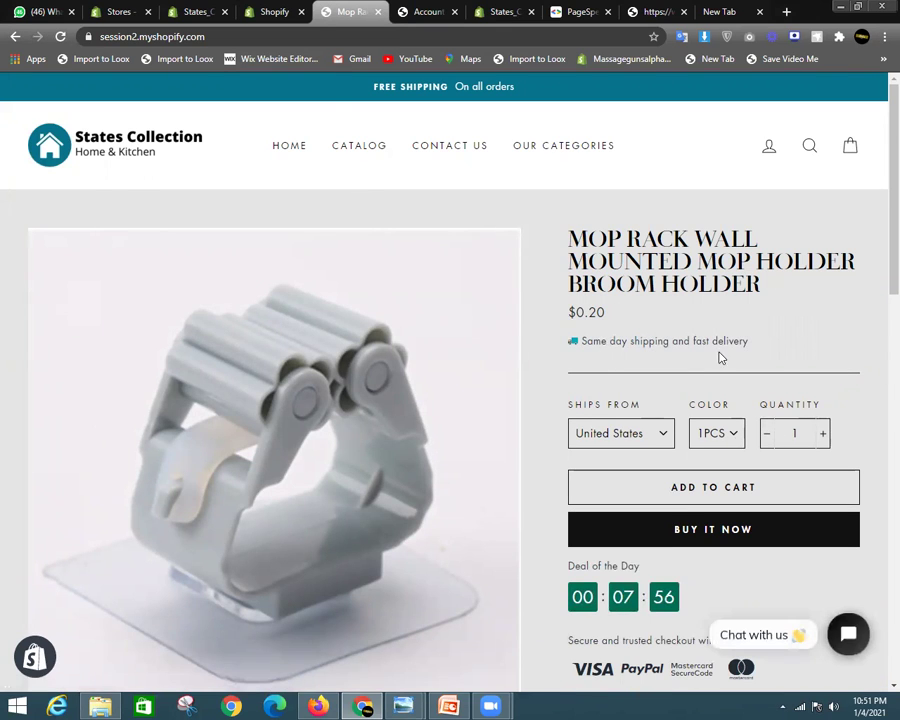
{"action": "left_click_drag", "start_coordinate": [757, 345], "coordinate": [603, 342]}
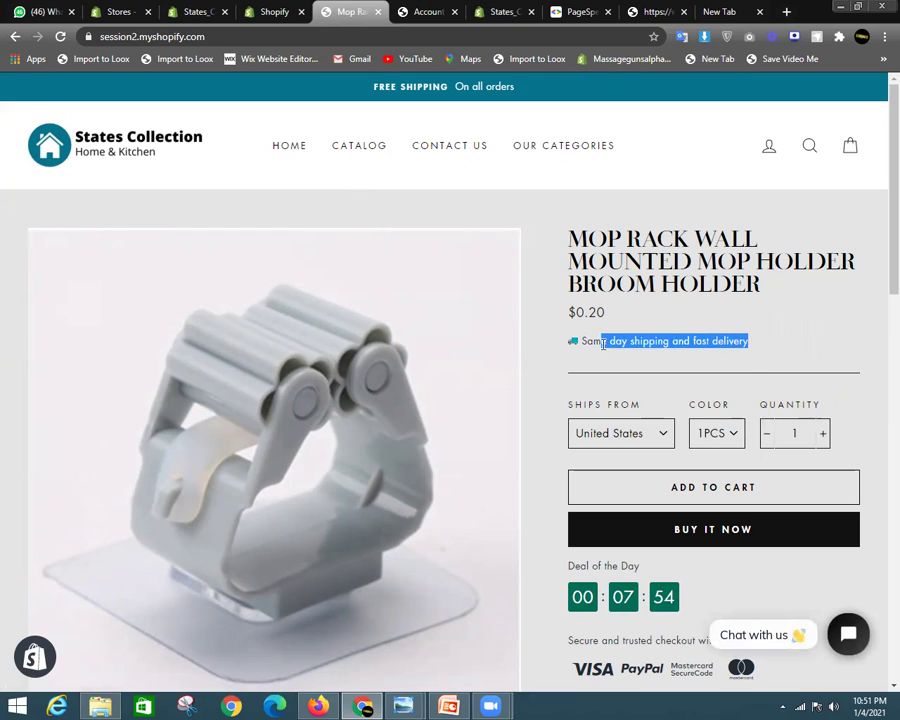
{"action": "left_click", "coordinate": [675, 342]}
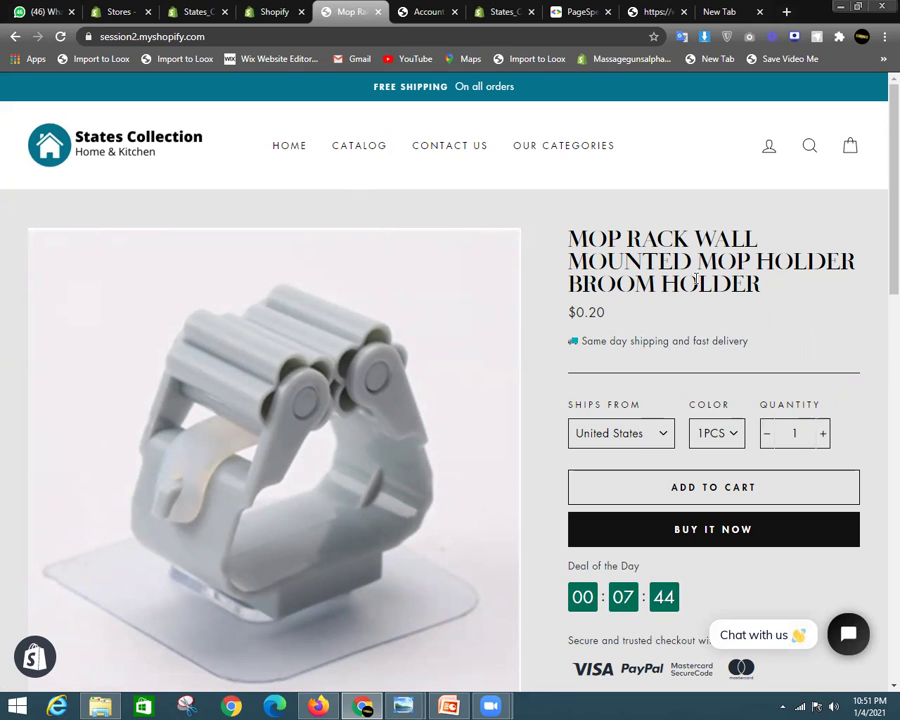
{"action": "scroll", "coordinate": [697, 281], "scroll_direction": "down", "scroll_amount": 3}
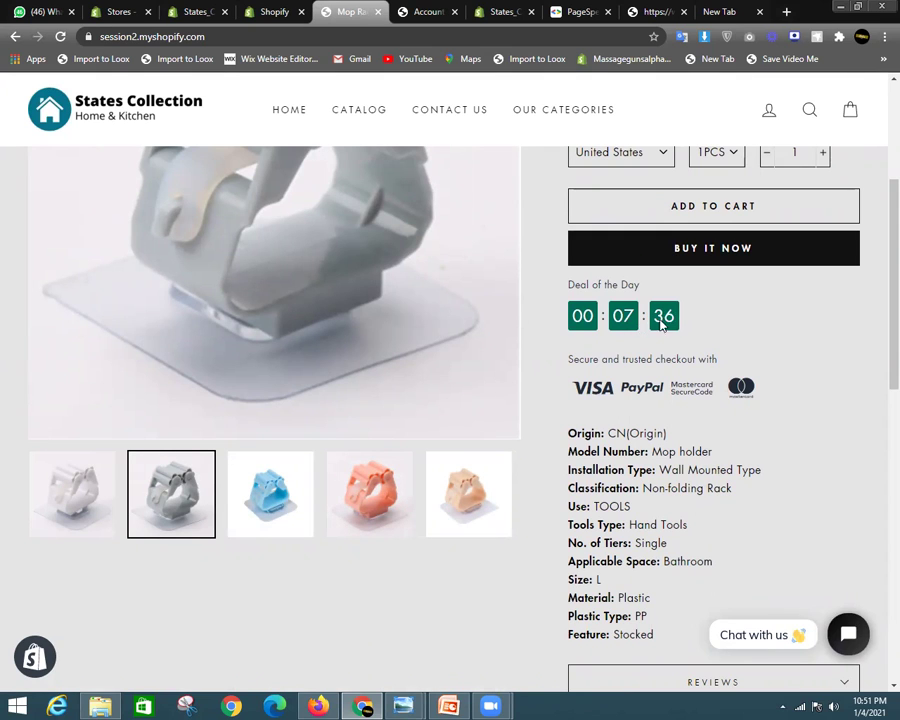
{"action": "scroll", "coordinate": [724, 364], "scroll_direction": "up", "scroll_amount": 1}
{"action": "scroll", "coordinate": [700, 380], "scroll_direction": "down", "scroll_amount": 2}
{"action": "scroll", "coordinate": [752, 362], "scroll_direction": "up", "scroll_amount": 1}
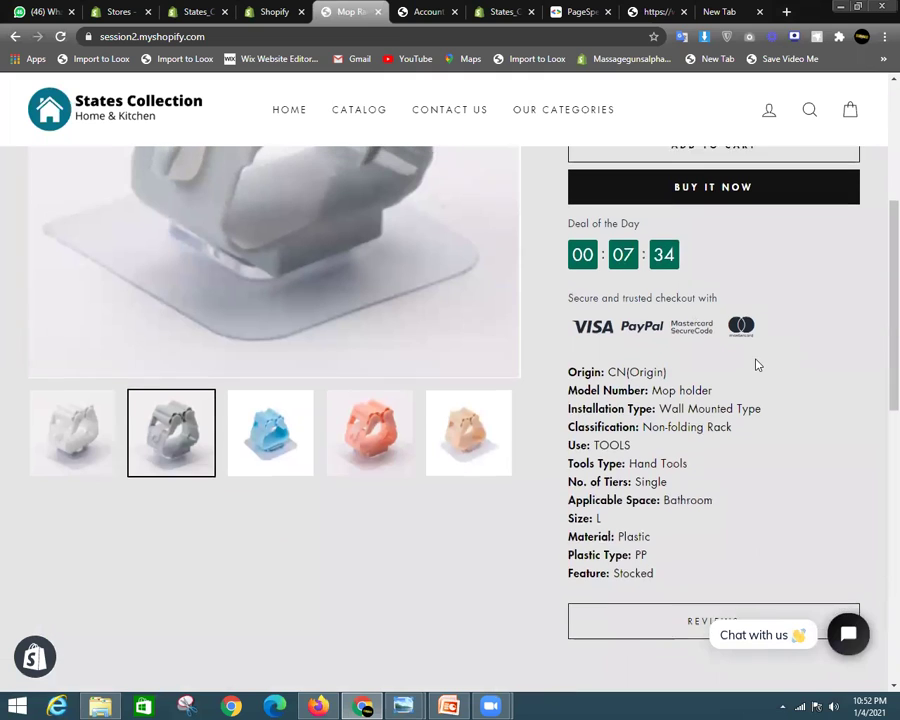
{"action": "scroll", "coordinate": [640, 355], "scroll_direction": "up", "scroll_amount": 2}
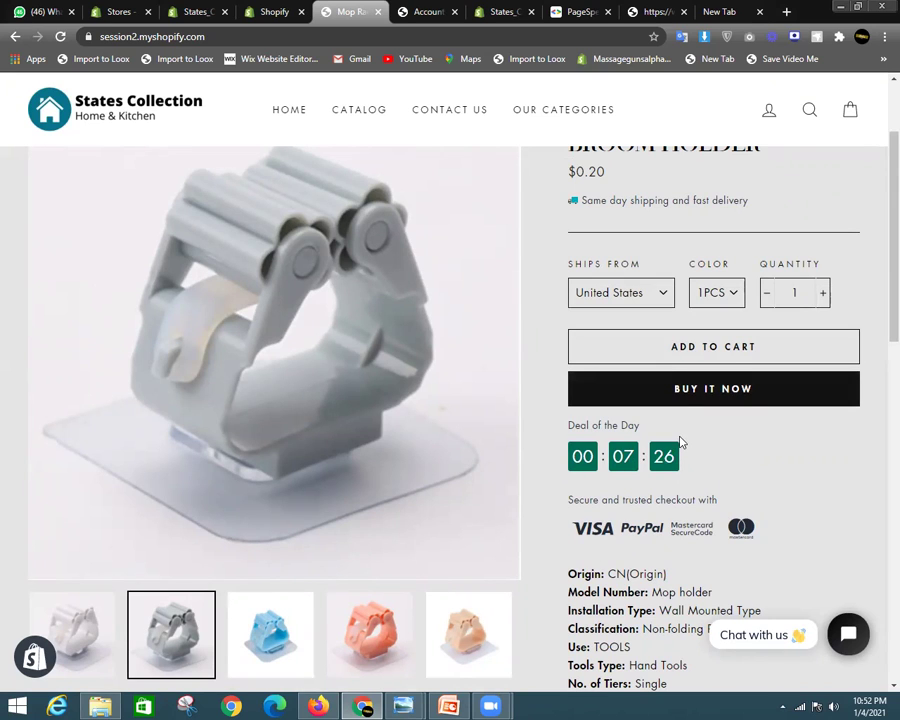
{"action": "scroll", "coordinate": [703, 447], "scroll_direction": "down", "scroll_amount": 2}
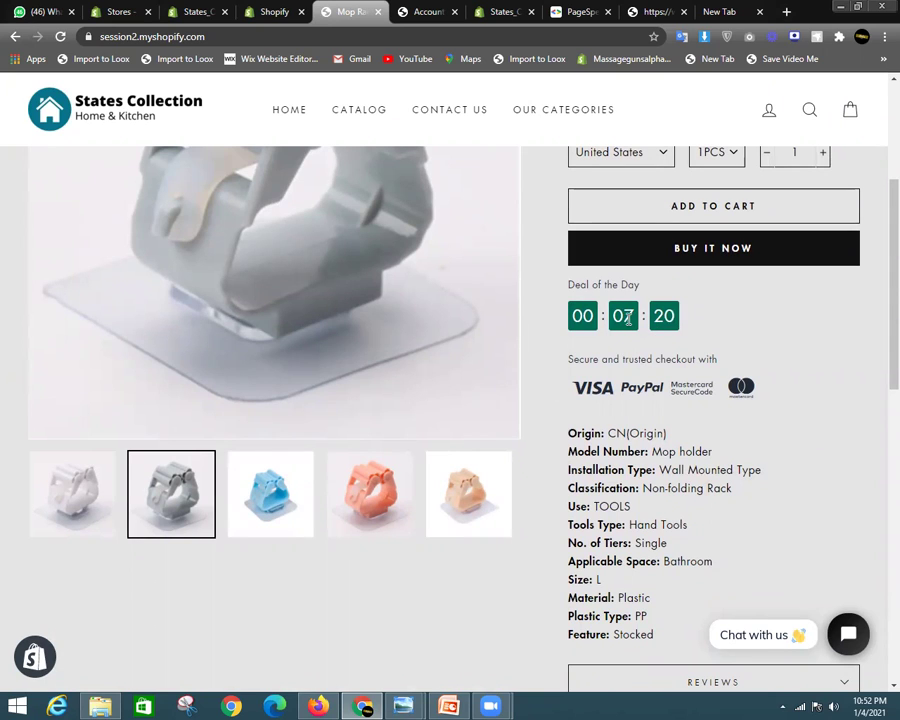
{"action": "scroll", "coordinate": [627, 318], "scroll_direction": "down", "scroll_amount": 3}
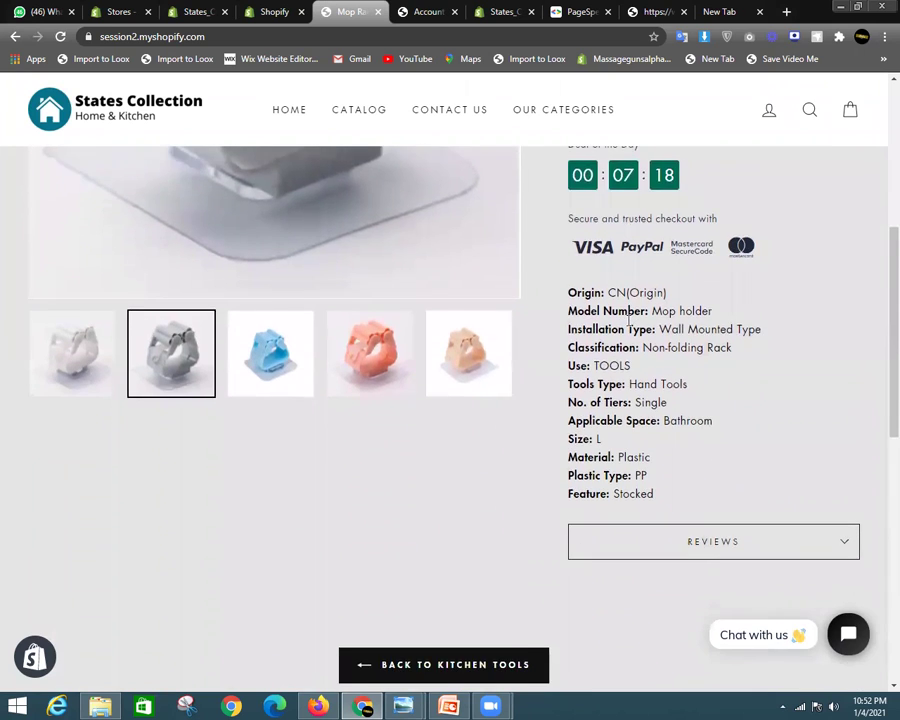
{"action": "scroll", "coordinate": [616, 376], "scroll_direction": "up", "scroll_amount": 6}
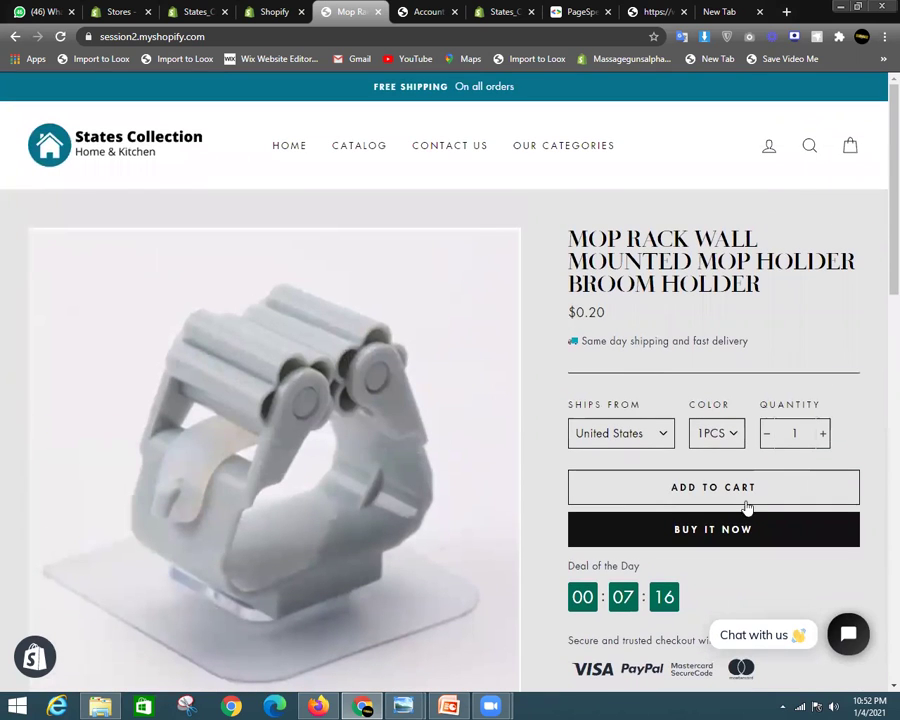
Add the Mop Rack to the cart and tick the terms and conditions box
{"action": "left_click", "coordinate": [728, 494]}
{"action": "left_click", "coordinate": [851, 149]}
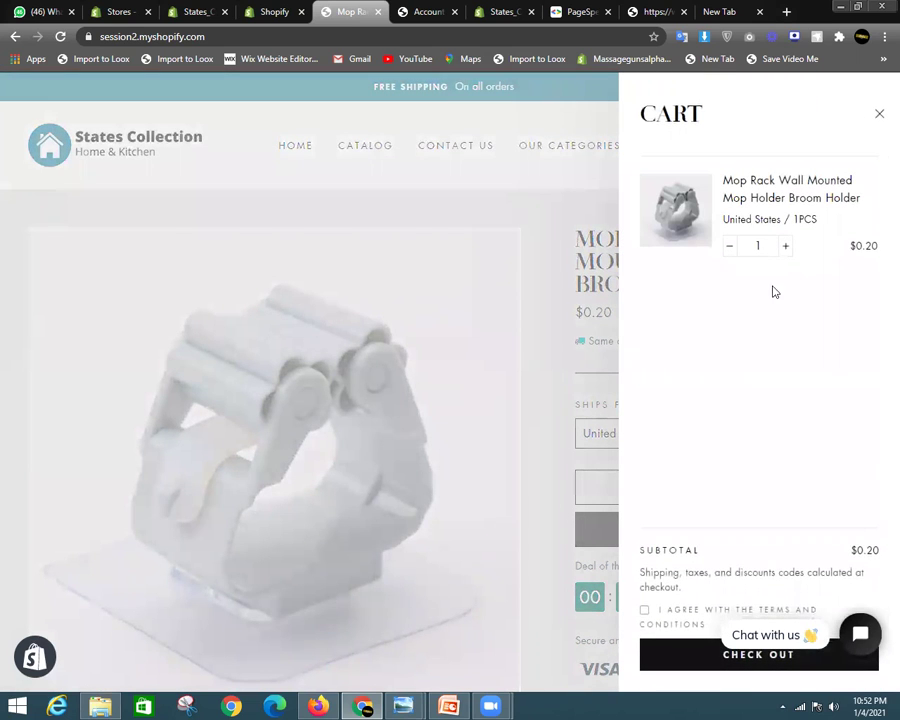
{"action": "left_click", "coordinate": [646, 611]}
{"action": "left_click", "coordinate": [548, 187]}
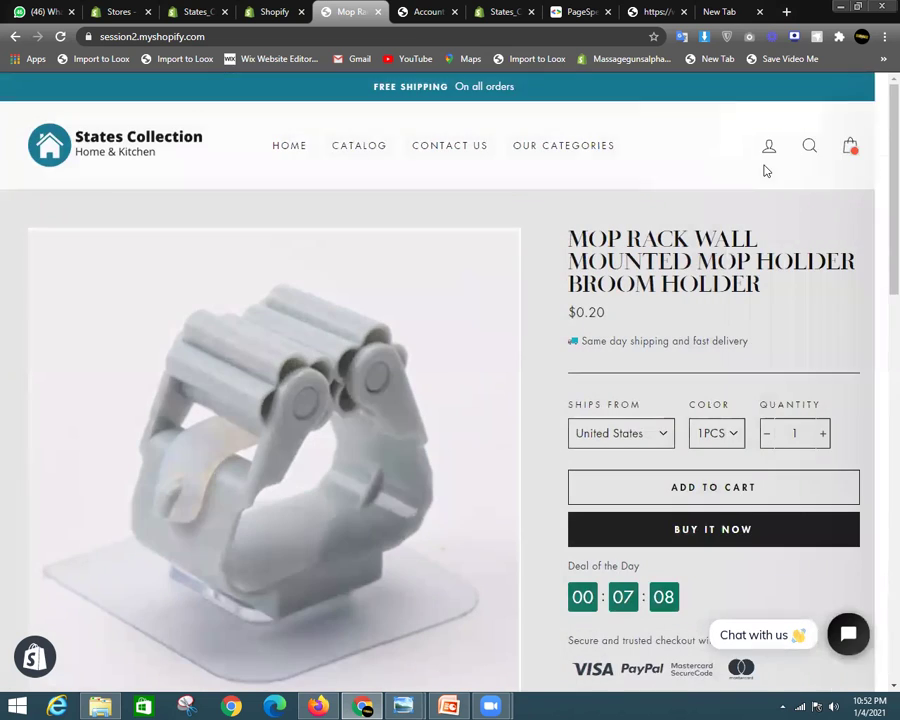
{"action": "left_click", "coordinate": [849, 146]}
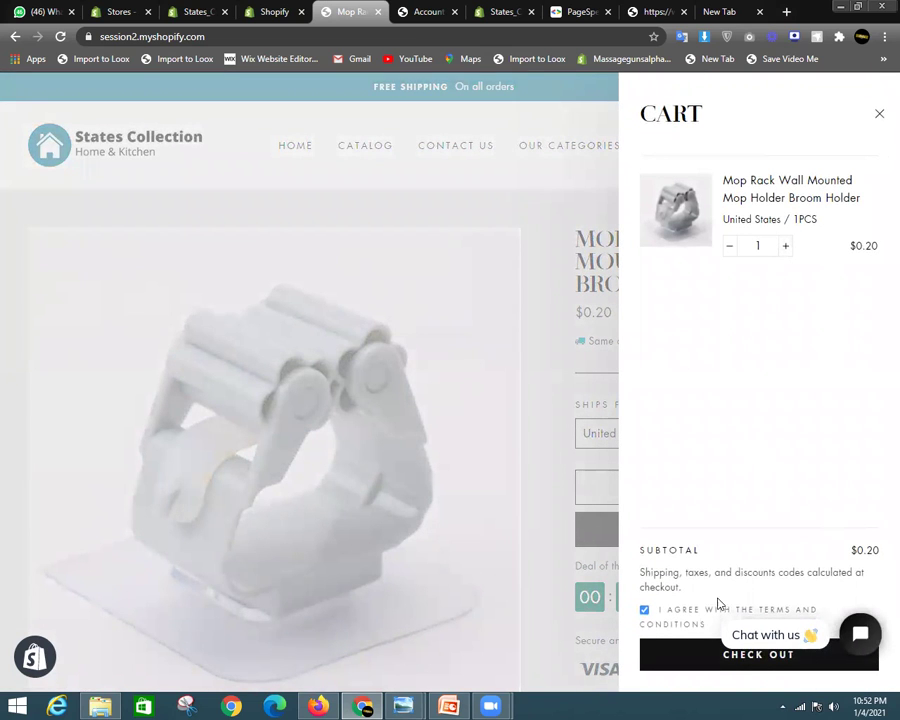
{"action": "left_click", "coordinate": [877, 116]}
Add another Mop Rack and raise the cart quantity from 2 to 3
{"action": "scroll", "coordinate": [790, 401], "scroll_direction": "down", "scroll_amount": 4}
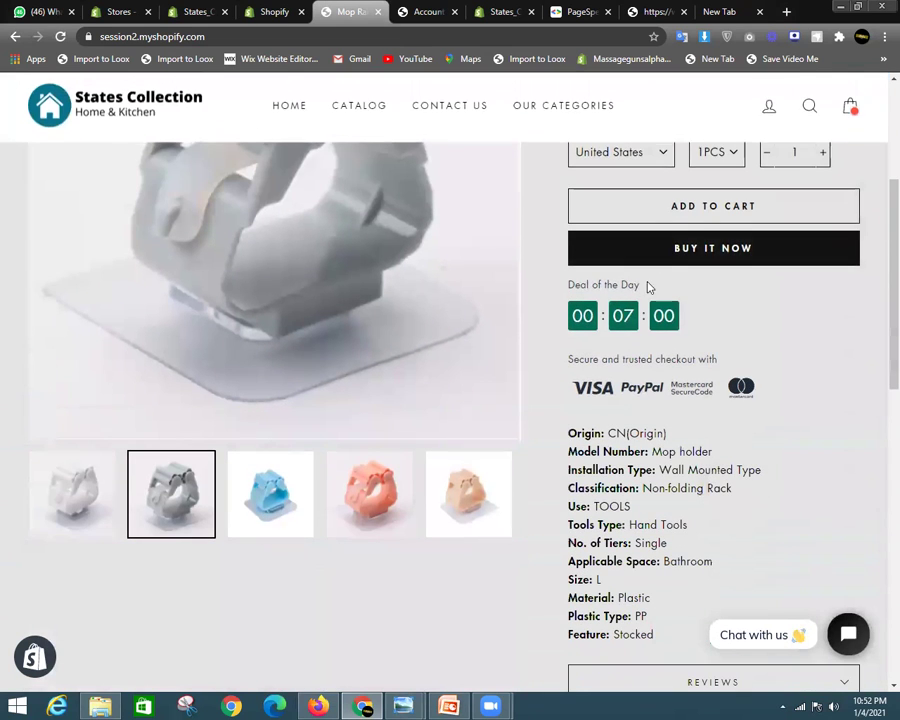
{"action": "left_click", "coordinate": [690, 218]}
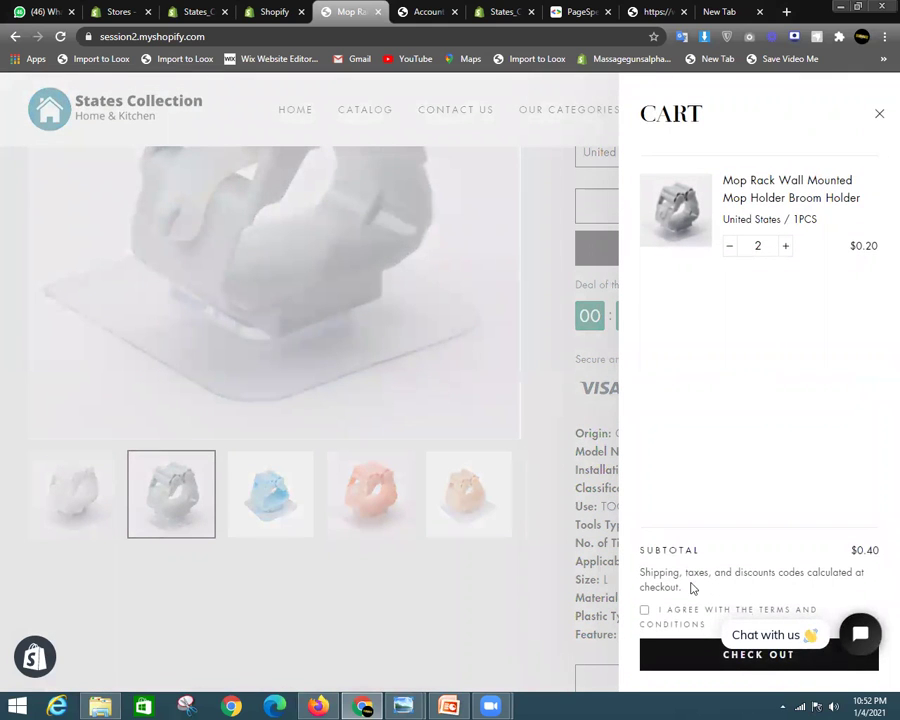
{"action": "left_click", "coordinate": [785, 246]}
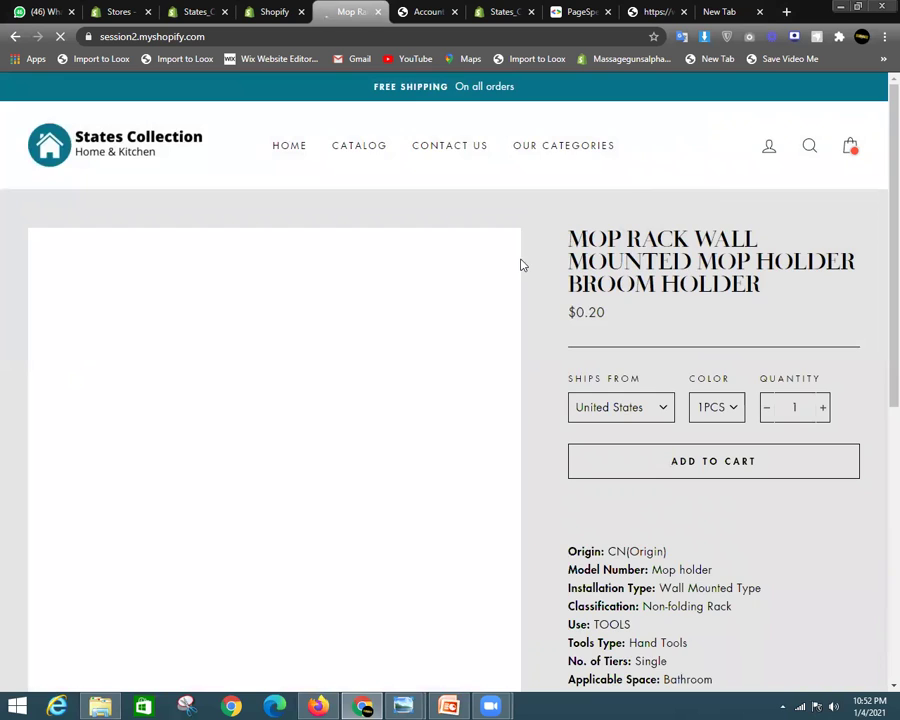
{"action": "scroll", "coordinate": [520, 263], "scroll_direction": "down", "scroll_amount": 5}
{"action": "scroll", "coordinate": [610, 335], "scroll_direction": "up", "scroll_amount": 2}
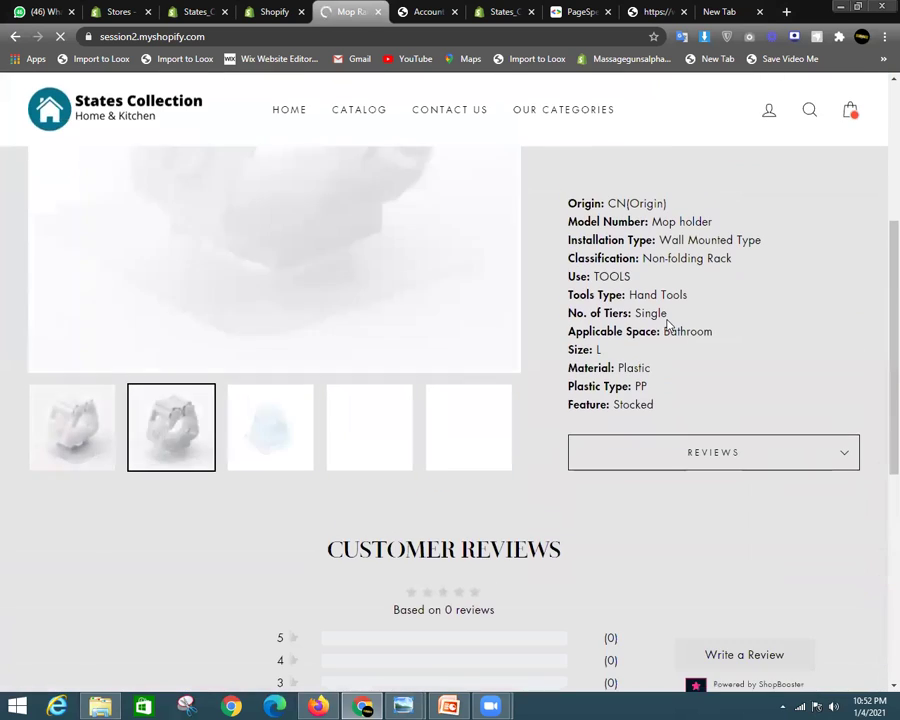
{"action": "scroll", "coordinate": [665, 330], "scroll_direction": "up", "scroll_amount": 5}
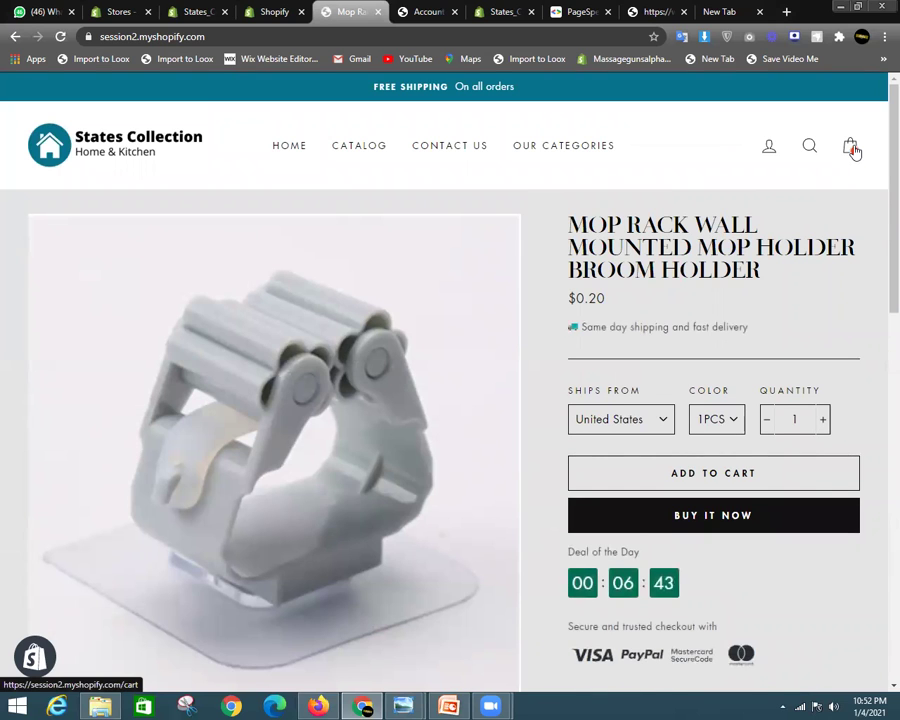
Review the cart's 3 Mop Racks at a $0.60 subtotal, then close it
{"action": "left_click", "coordinate": [860, 145]}
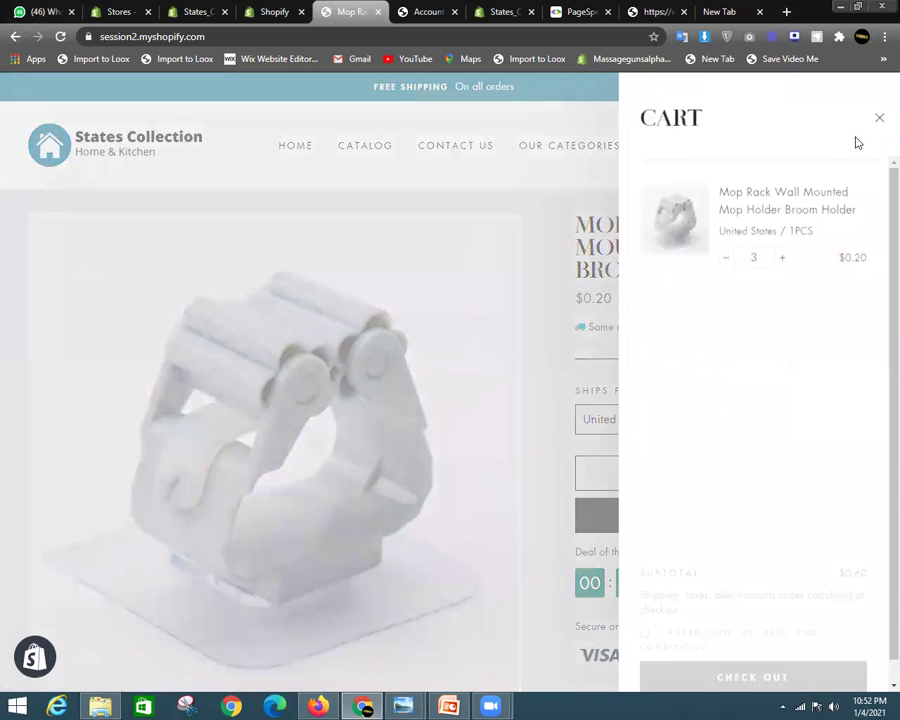
{"action": "left_click_drag", "start_coordinate": [743, 220], "coordinate": [798, 222]}
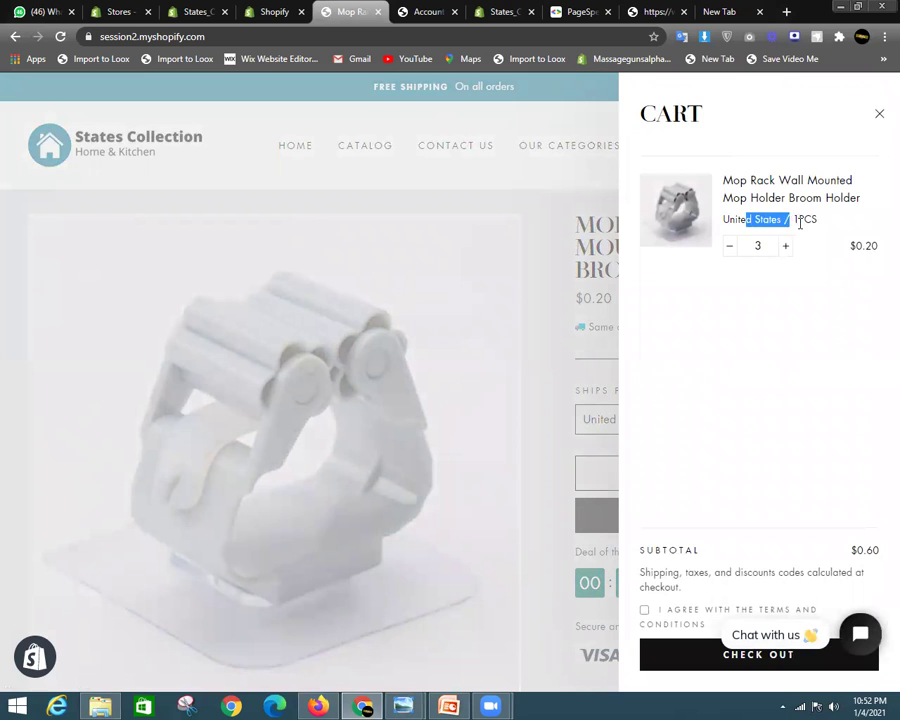
{"action": "left_click", "coordinate": [798, 345]}
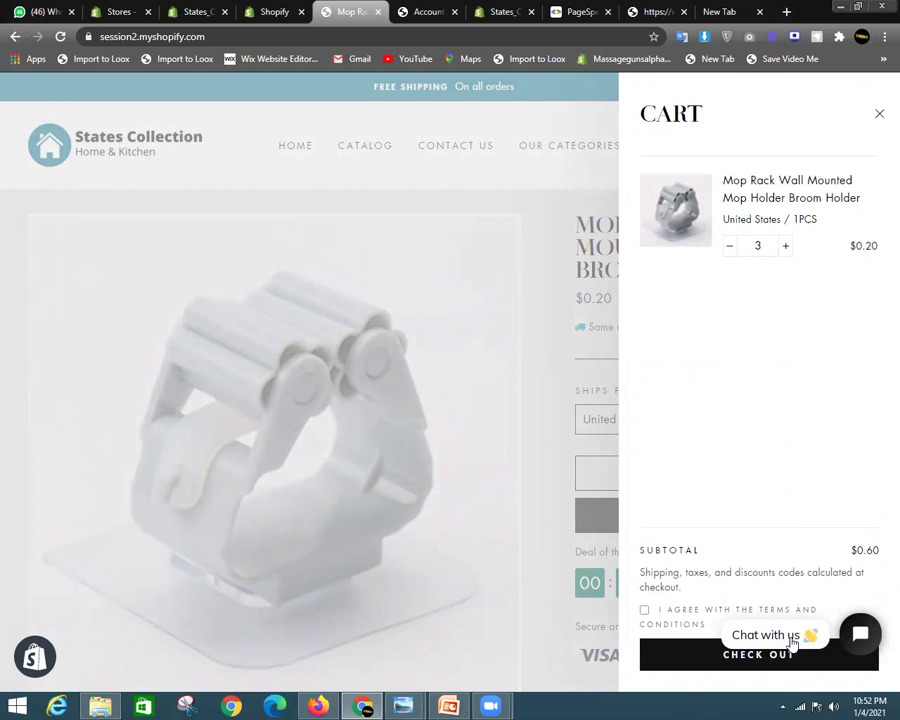
{"action": "left_click", "coordinate": [295, 8]}
{"action": "scroll", "coordinate": [556, 400], "scroll_direction": "down", "scroll_amount": 5}
{"action": "scroll", "coordinate": [741, 456], "scroll_direction": "up", "scroll_amount": 5}
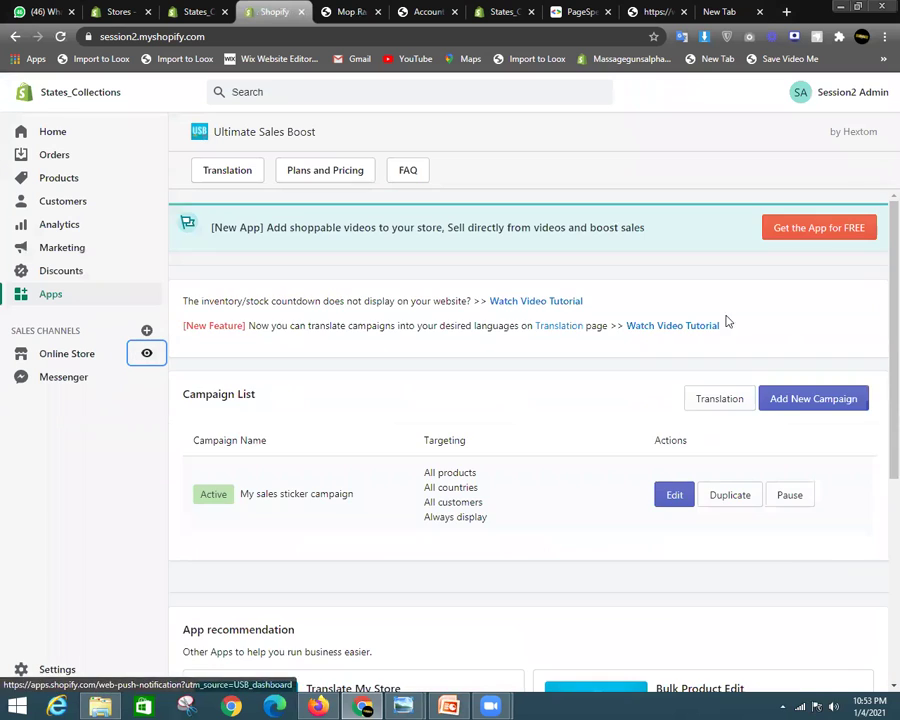
{"action": "left_click", "coordinate": [358, 11]}
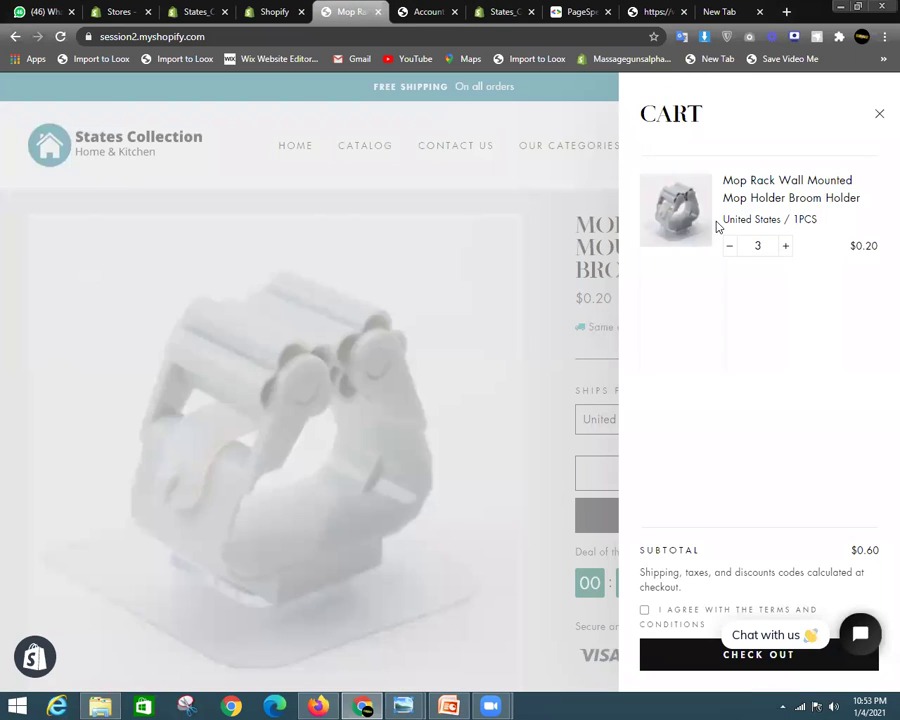
{"action": "left_click_drag", "start_coordinate": [722, 219], "coordinate": [820, 224]}
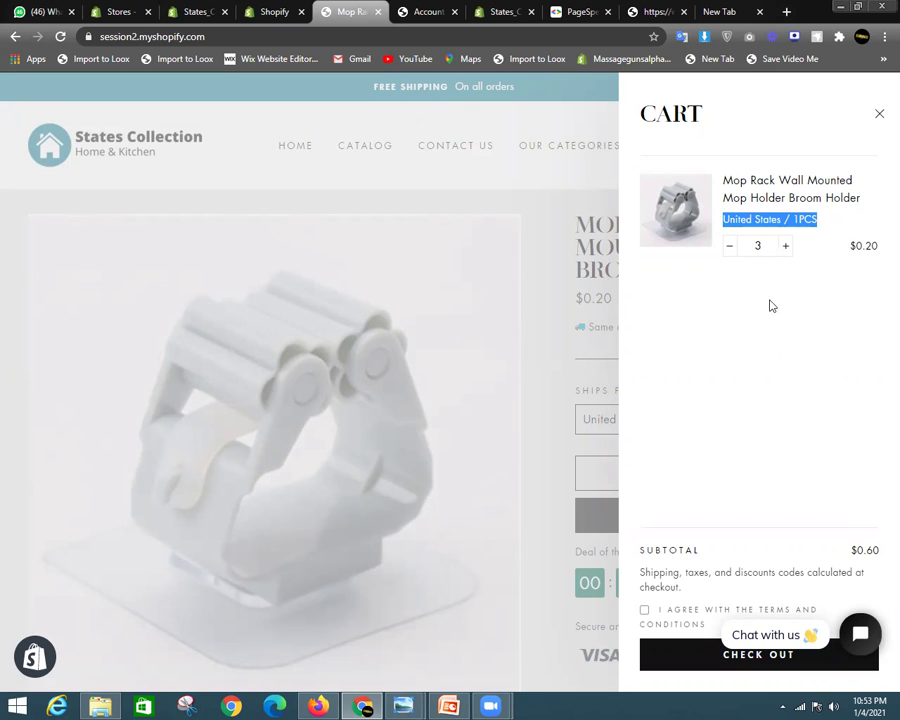
{"action": "left_click", "coordinate": [879, 114]}
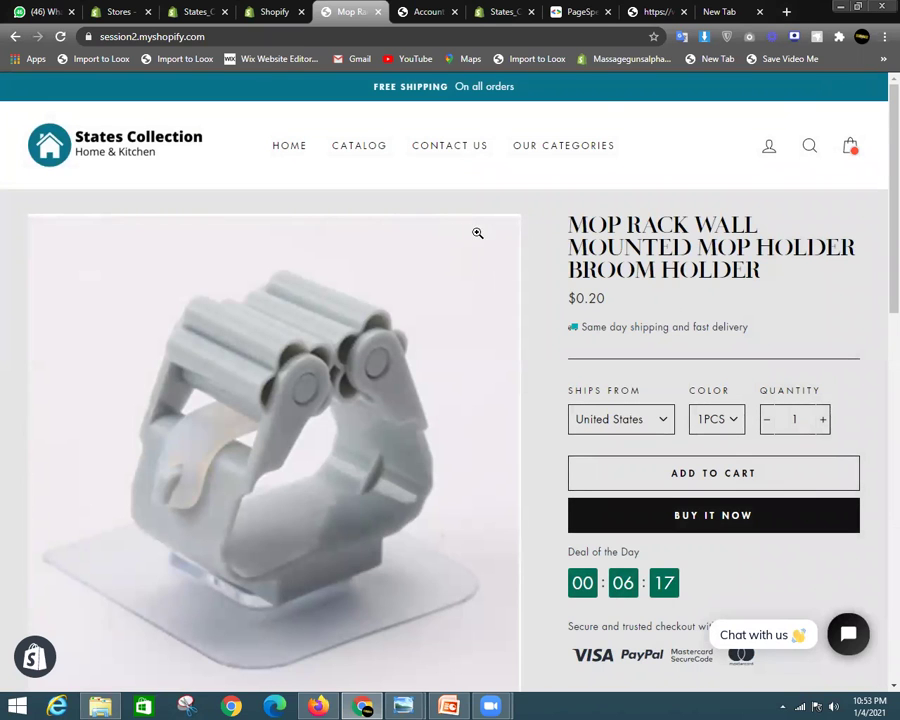
Scroll the Mop Rack product page to inspect the Deal of the Day countdown, trust badges and reviews
{"action": "scroll", "coordinate": [872, 202], "scroll_direction": "down", "scroll_amount": 3}
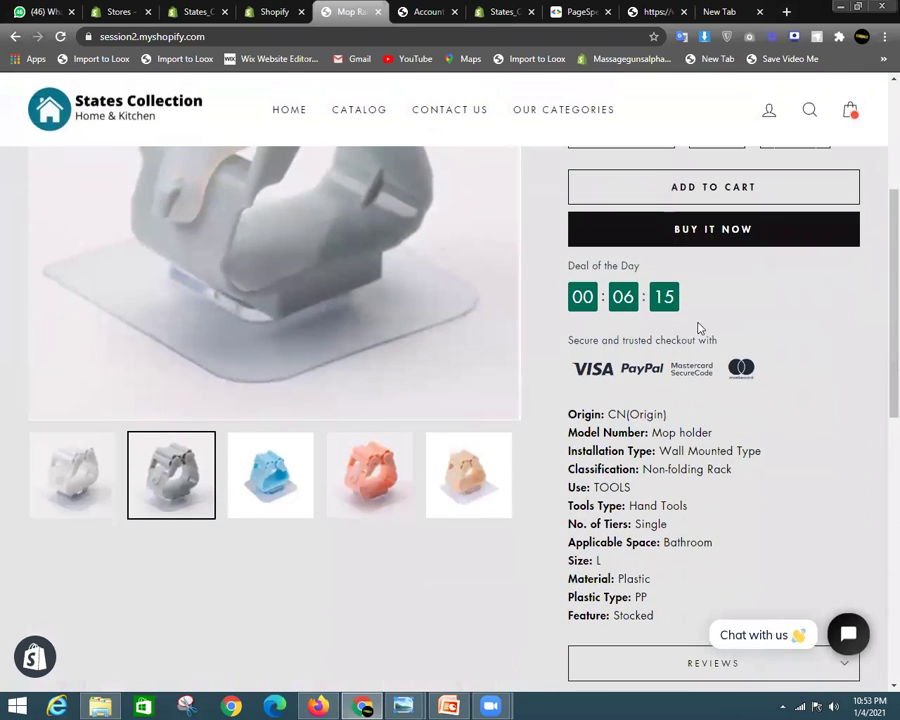
{"action": "scroll", "coordinate": [592, 394], "scroll_direction": "up", "scroll_amount": 3}
{"action": "scroll", "coordinate": [650, 362], "scroll_direction": "down", "scroll_amount": 3}
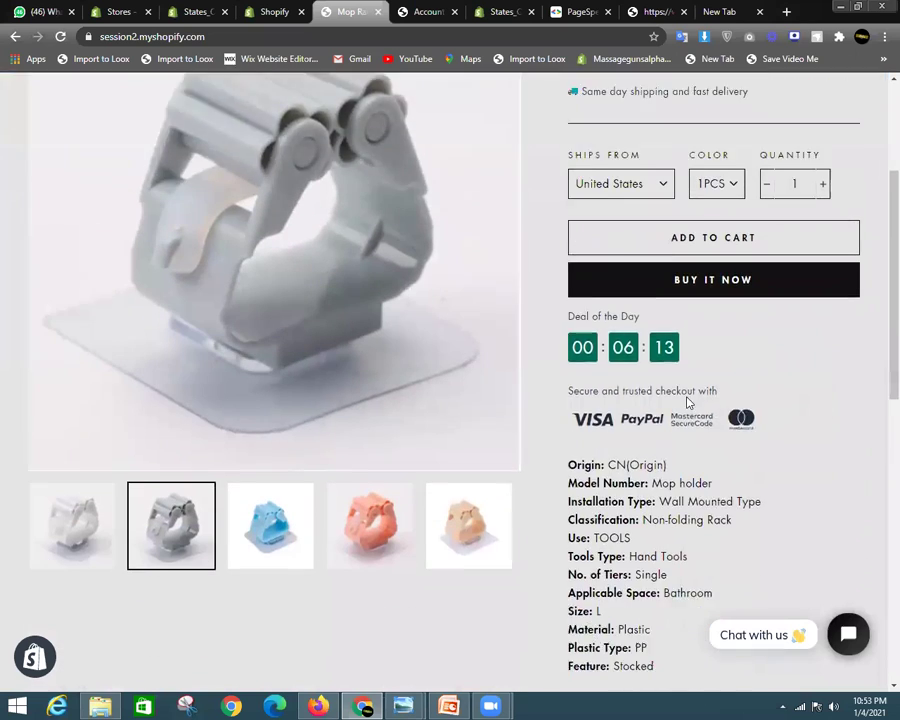
{"action": "scroll", "coordinate": [670, 365], "scroll_direction": "down", "scroll_amount": 5}
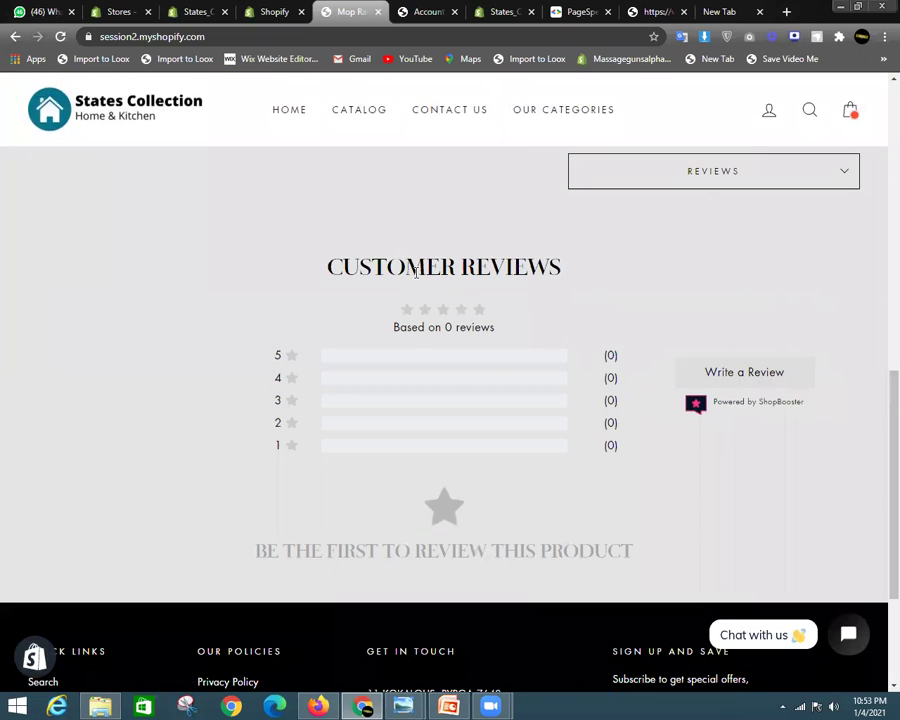
{"action": "left_click_drag", "start_coordinate": [328, 262], "coordinate": [592, 258]}
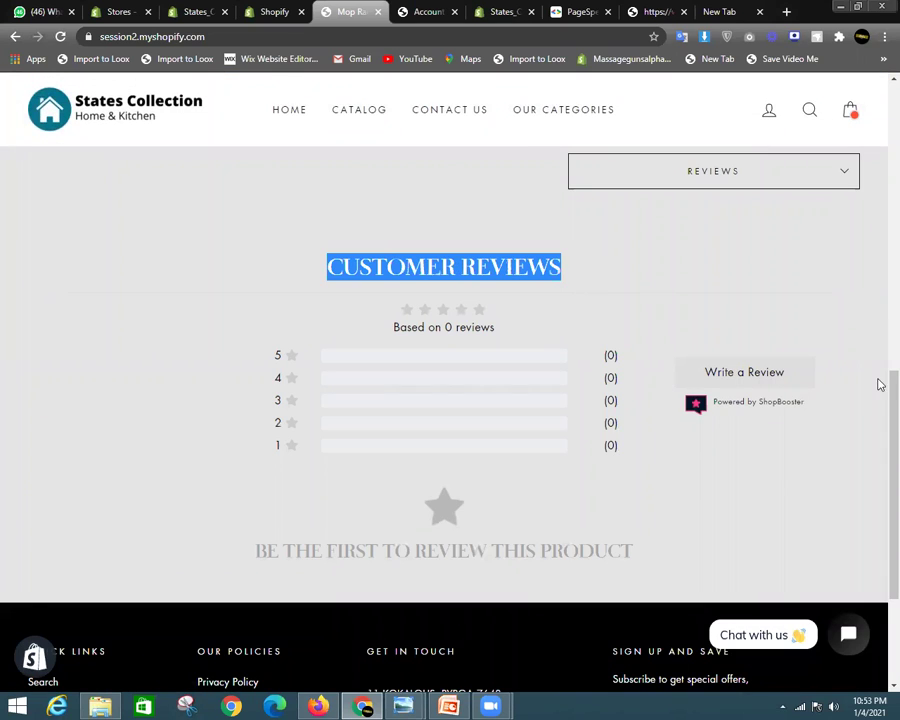
{"action": "scroll", "coordinate": [878, 300], "scroll_direction": "up", "scroll_amount": 3}
{"action": "scroll", "coordinate": [880, 265], "scroll_direction": "up", "scroll_amount": 5}
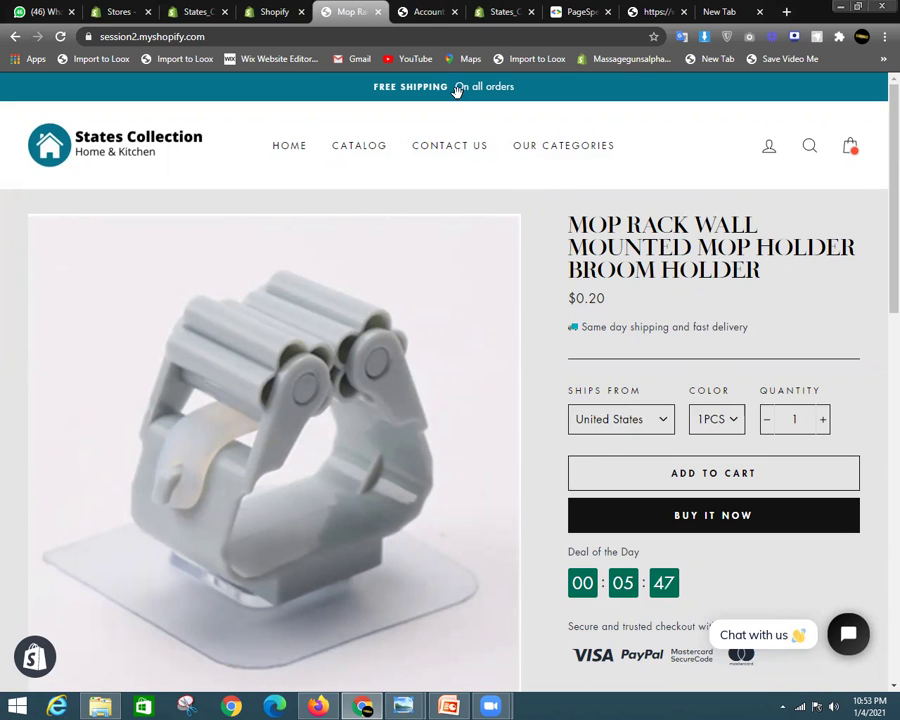
Switch to the admin tab showing installed apps: Oberlo, Order Status Tracker, Reviify and Tidio Live Chat
{"action": "left_click", "coordinate": [197, 10]}
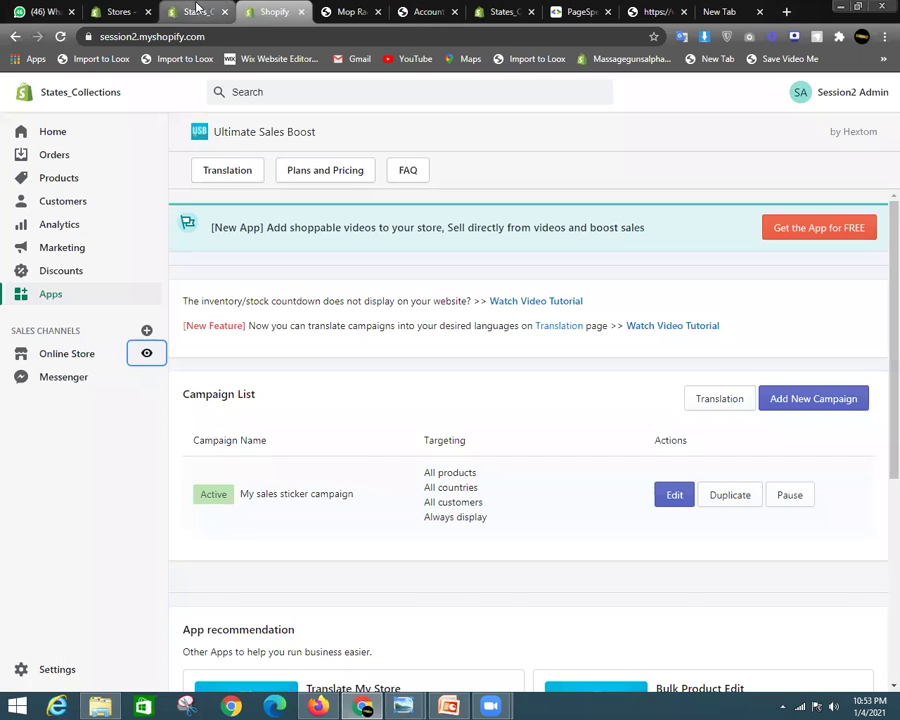
{"action": "left_click", "coordinate": [197, 10]}
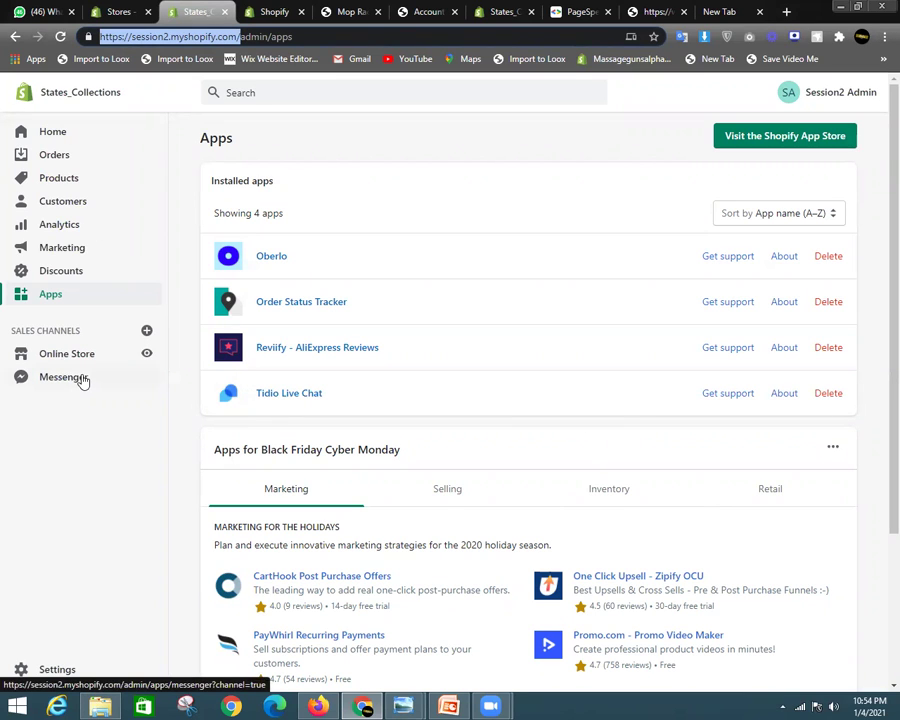
{"action": "left_click_drag", "start_coordinate": [893, 311], "coordinate": [875, 124]}
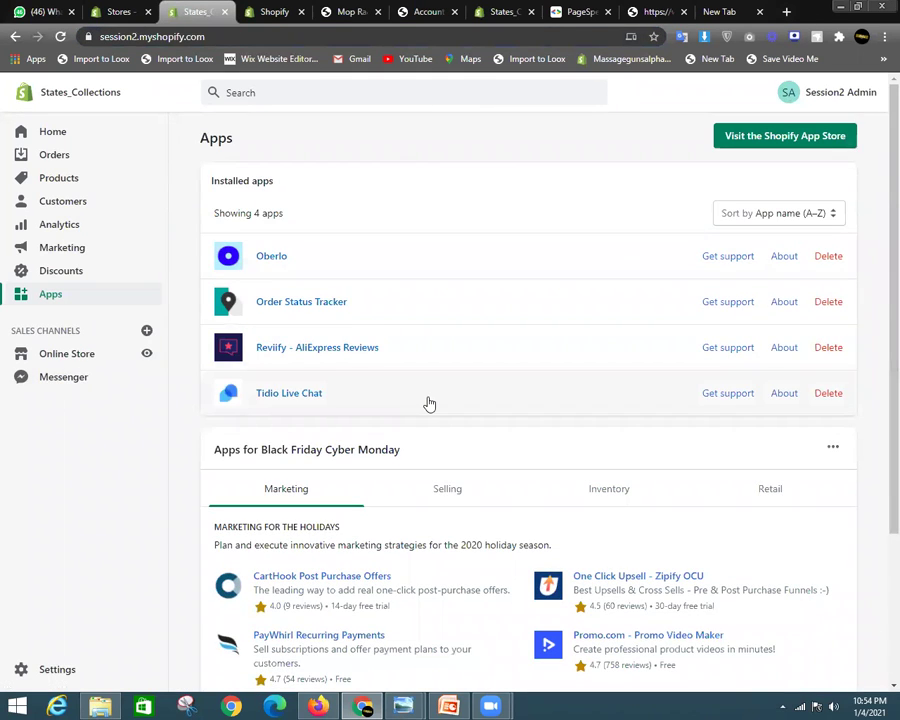